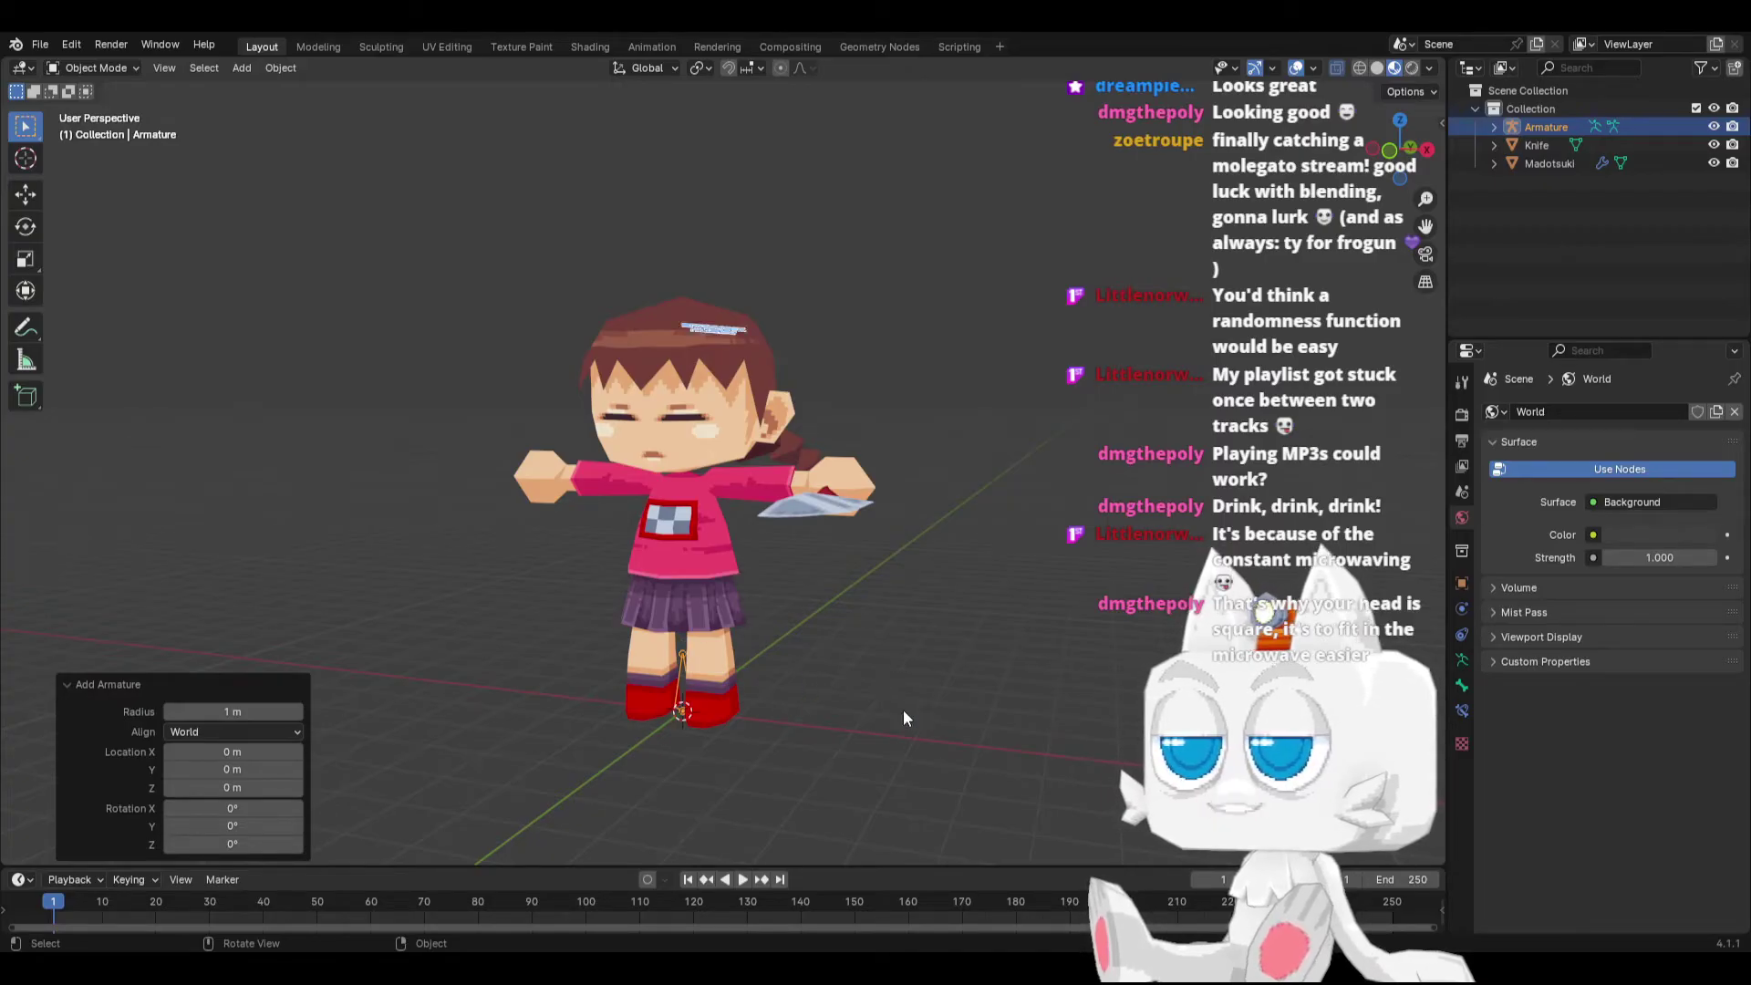
Step: Set the armature's bones to display as B-Bone and enable In Front
click(1462, 659)
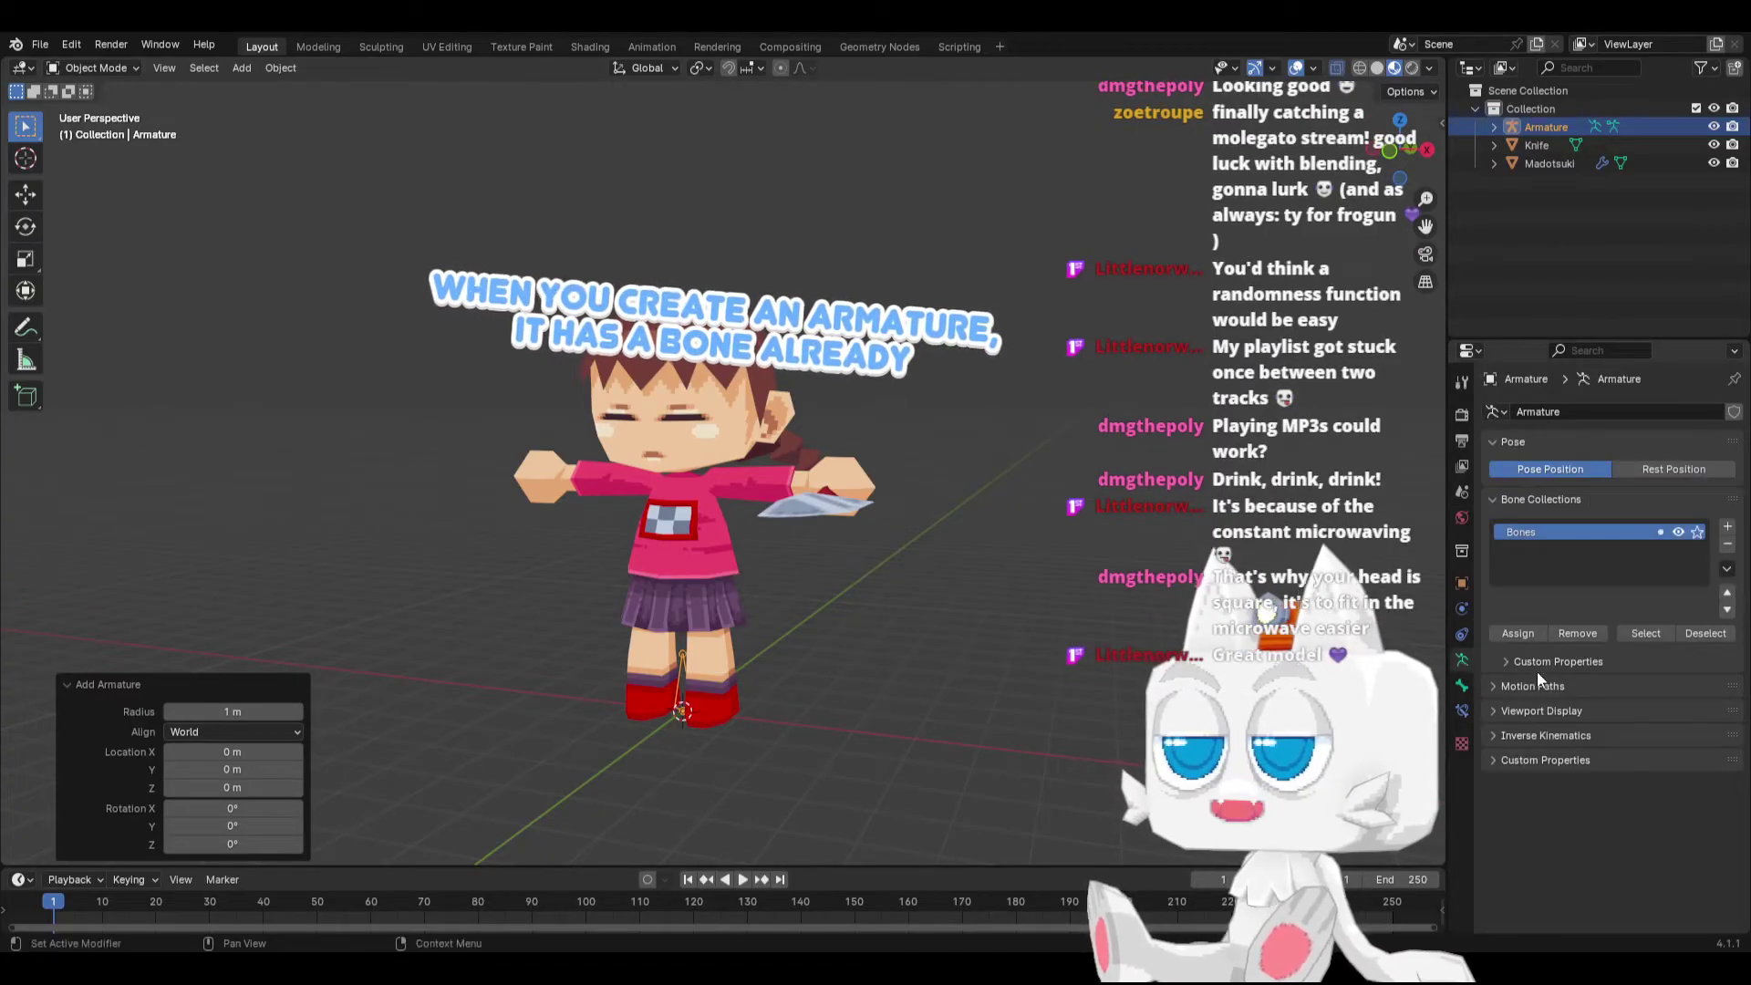
click(1503, 709)
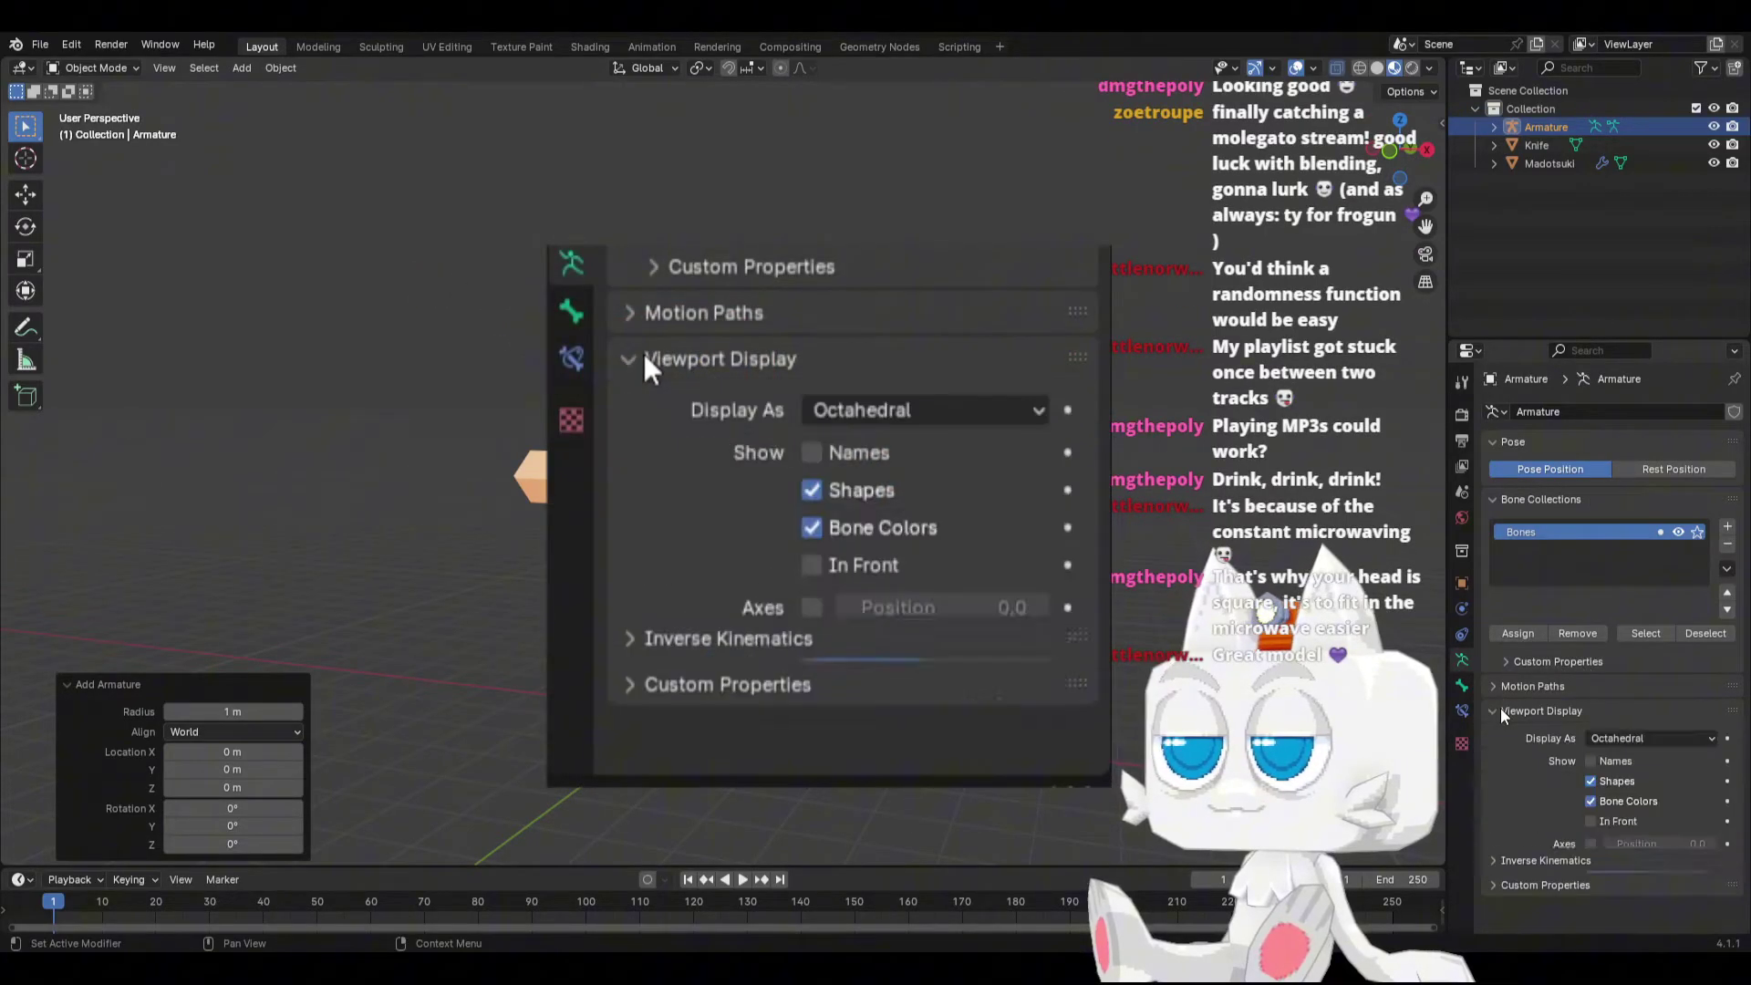
click(1609, 739)
click(1621, 800)
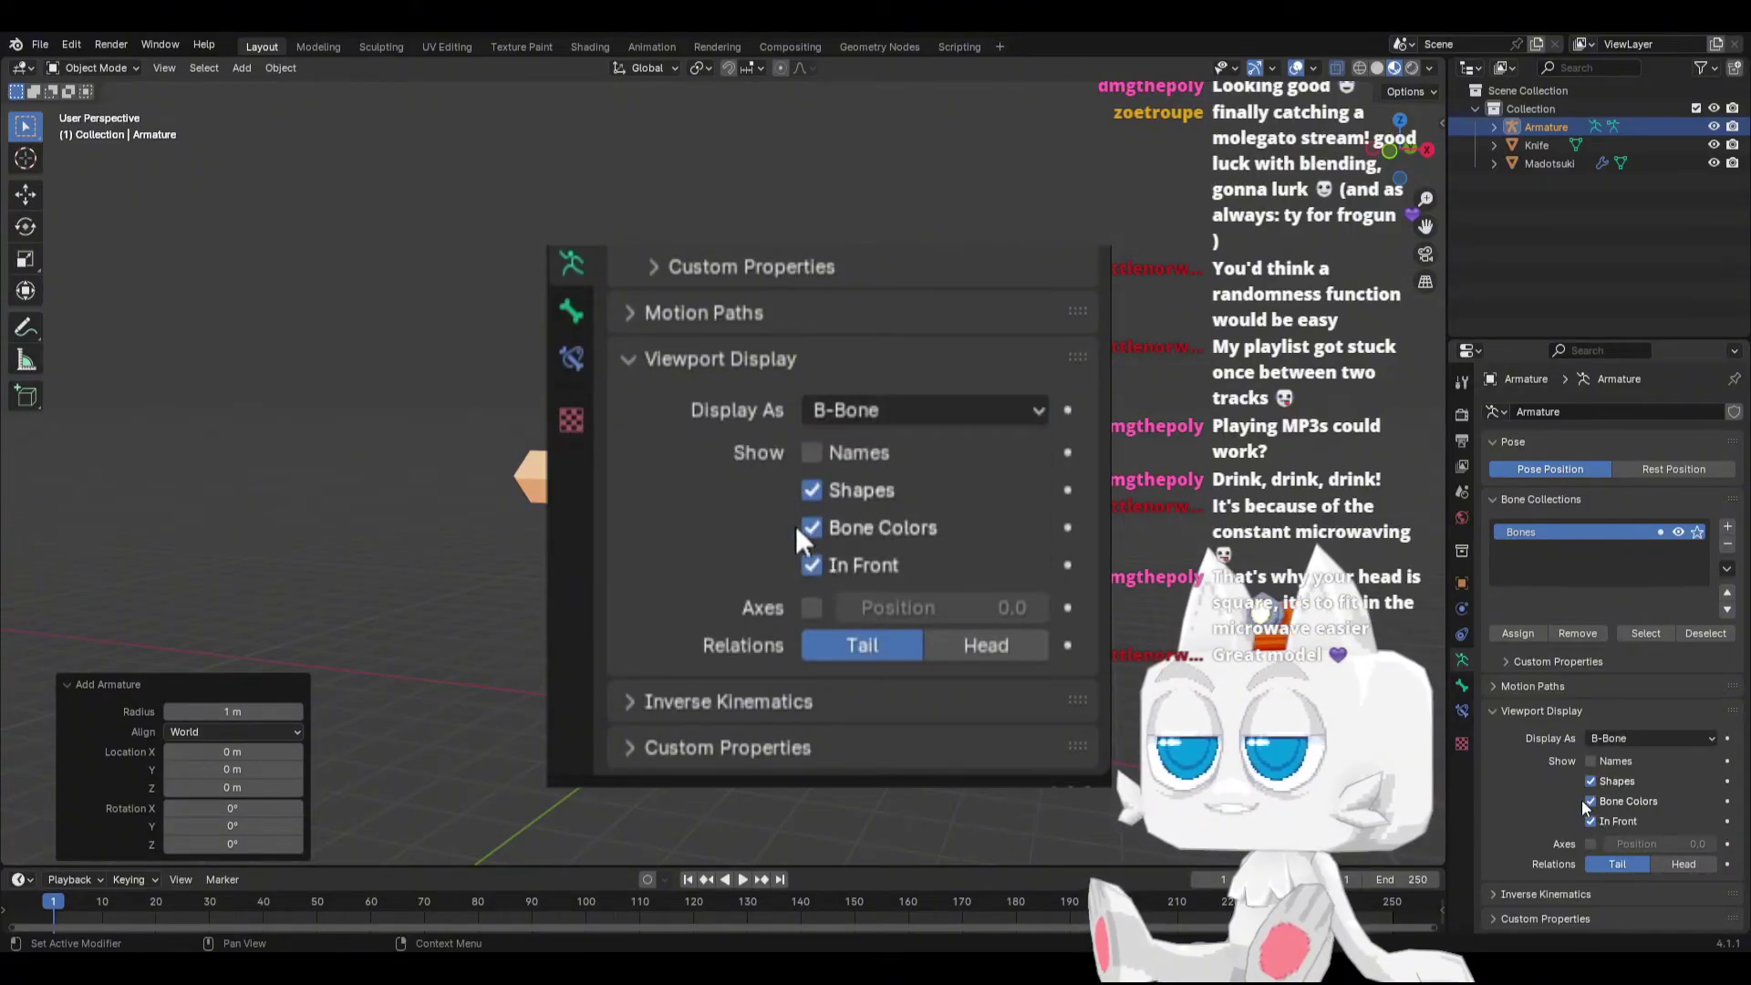
Step: Set the armature object's viewport display to Wire
click(1462, 584)
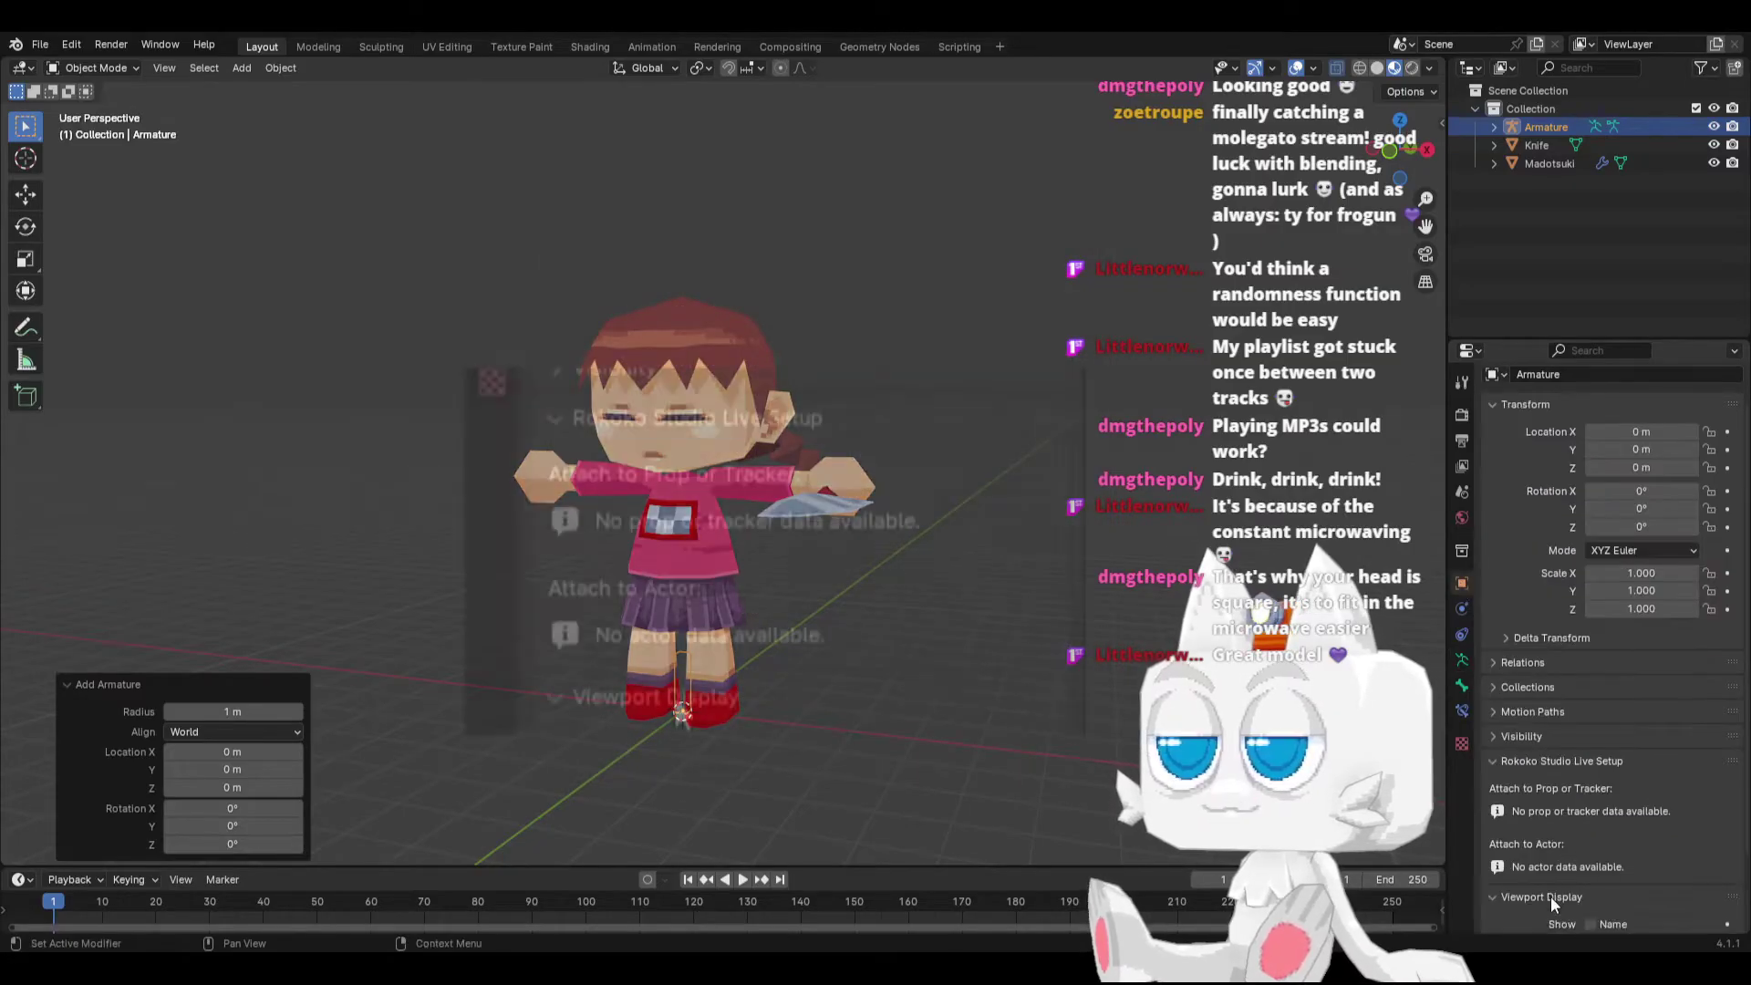
scroll(1564, 785, down, 2)
click(1637, 868)
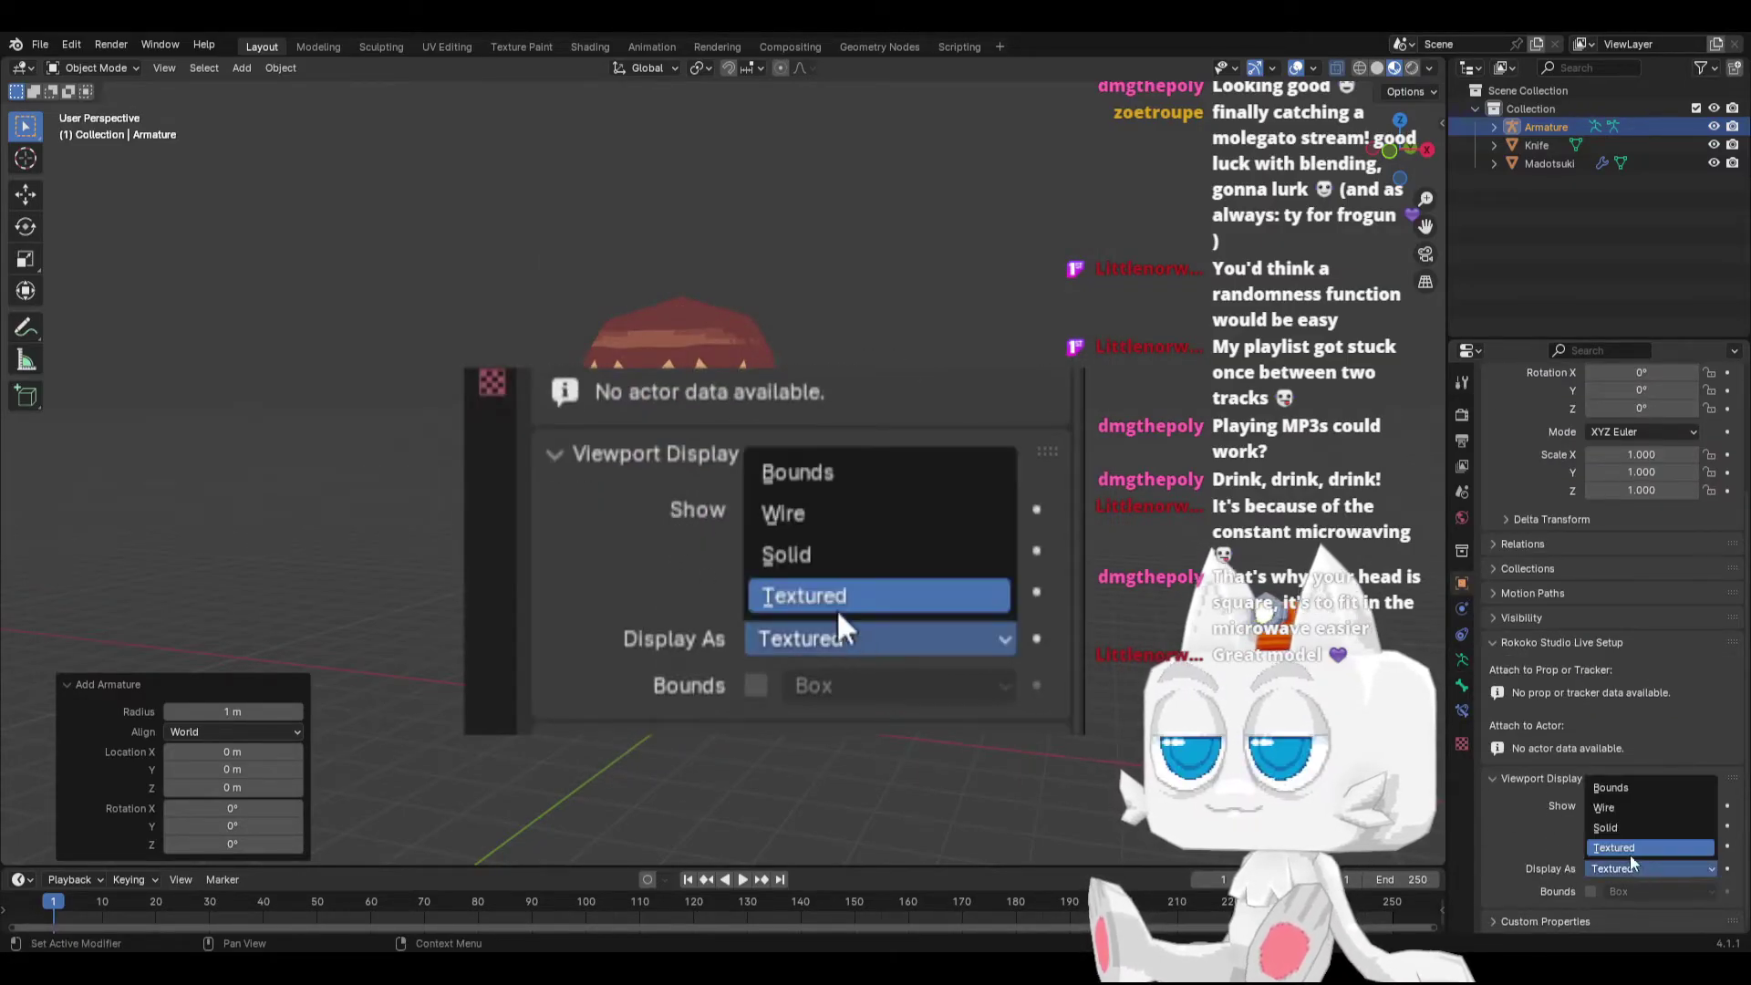
click(1612, 807)
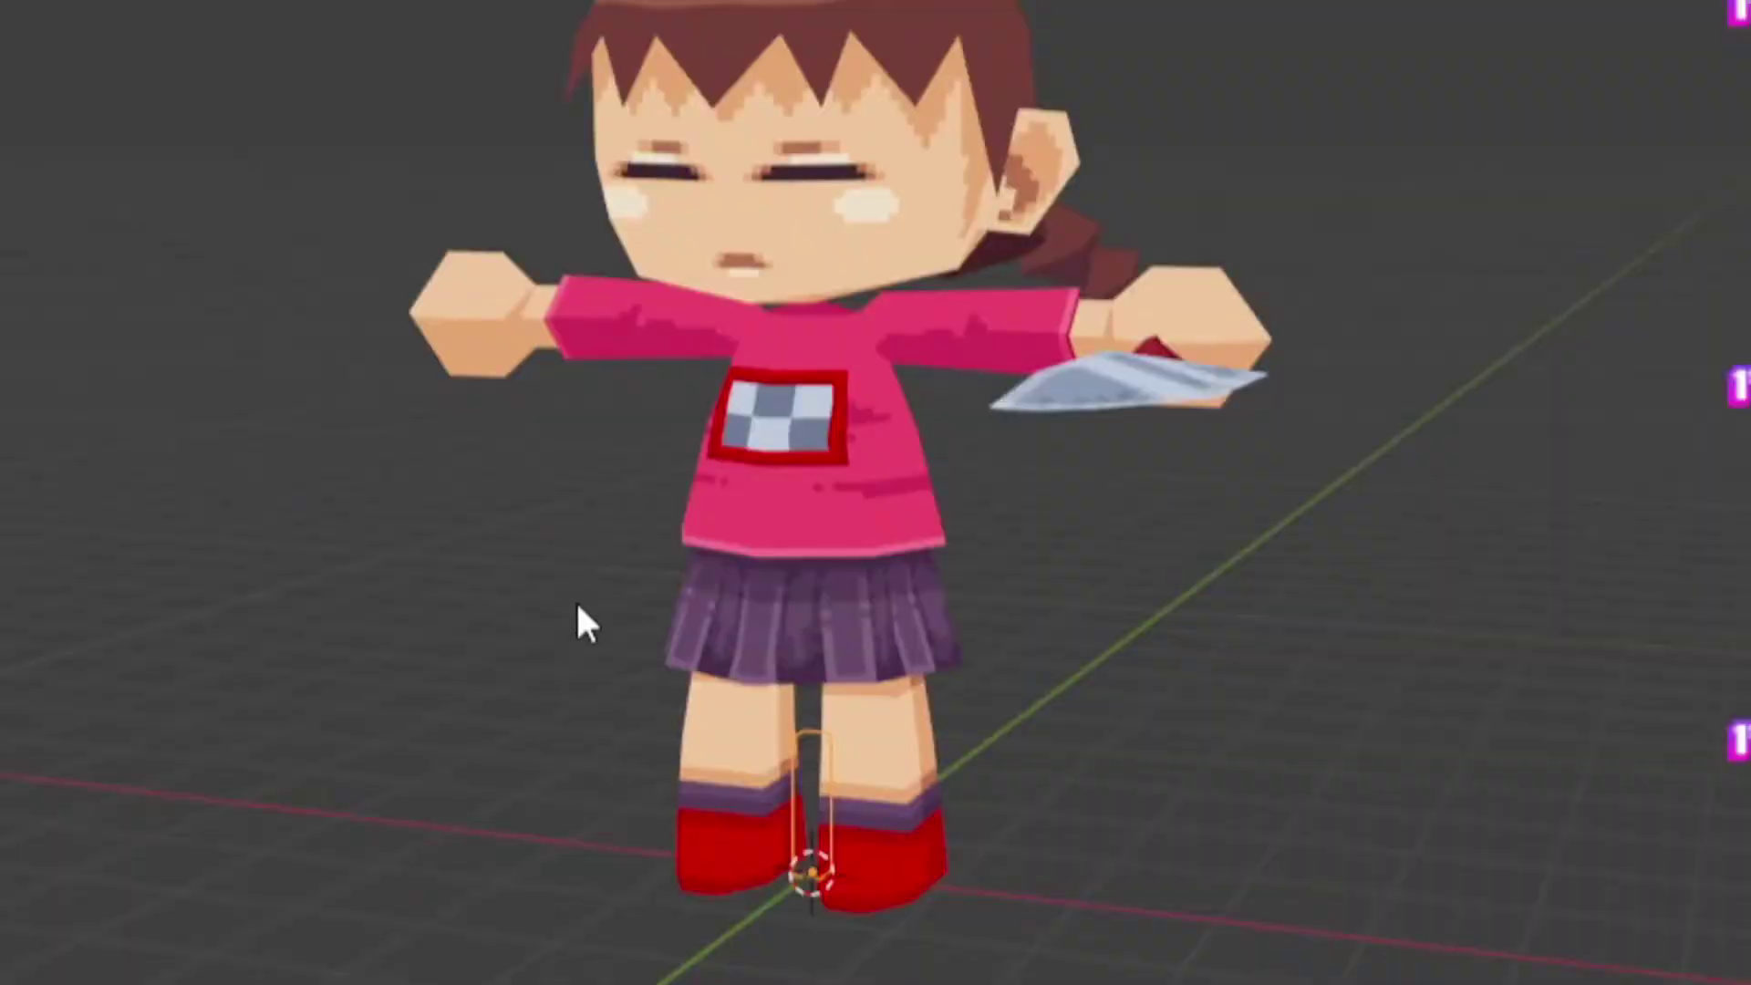
Step: Open the armature in Edit Mode from the front view and save the file
key(KP_1)
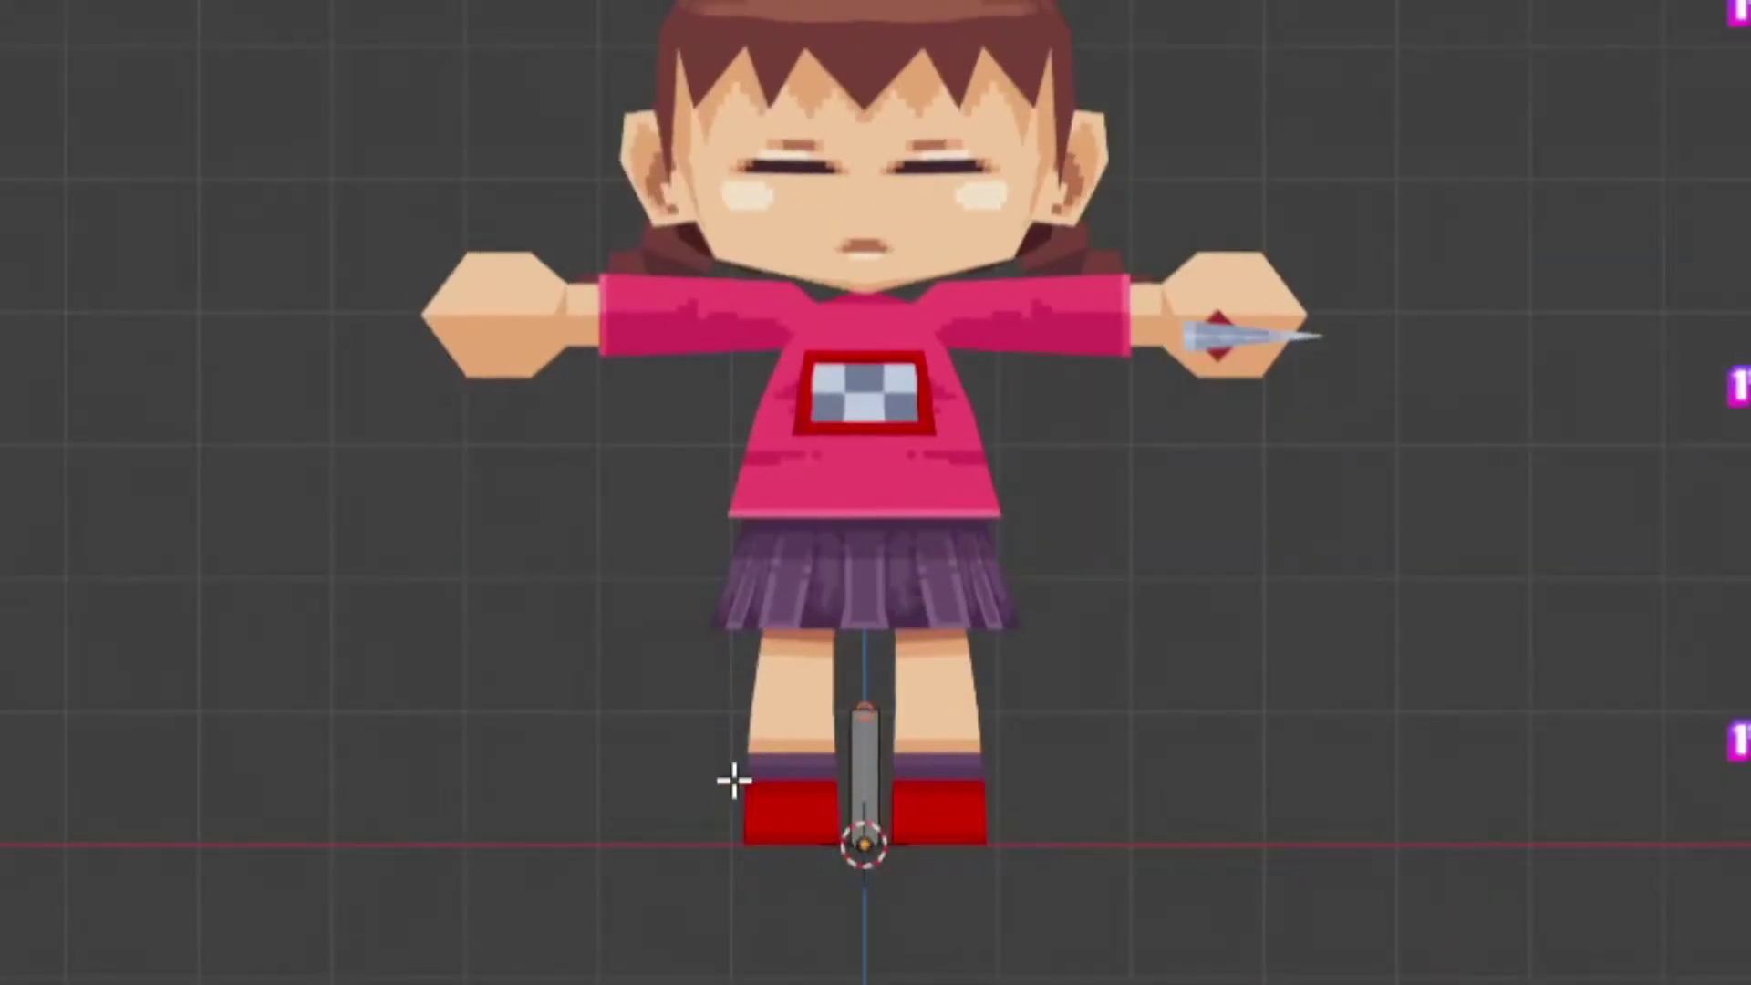
scroll(760, 780, up, 2)
shift+middle_drag(905, 788, 905, 572)
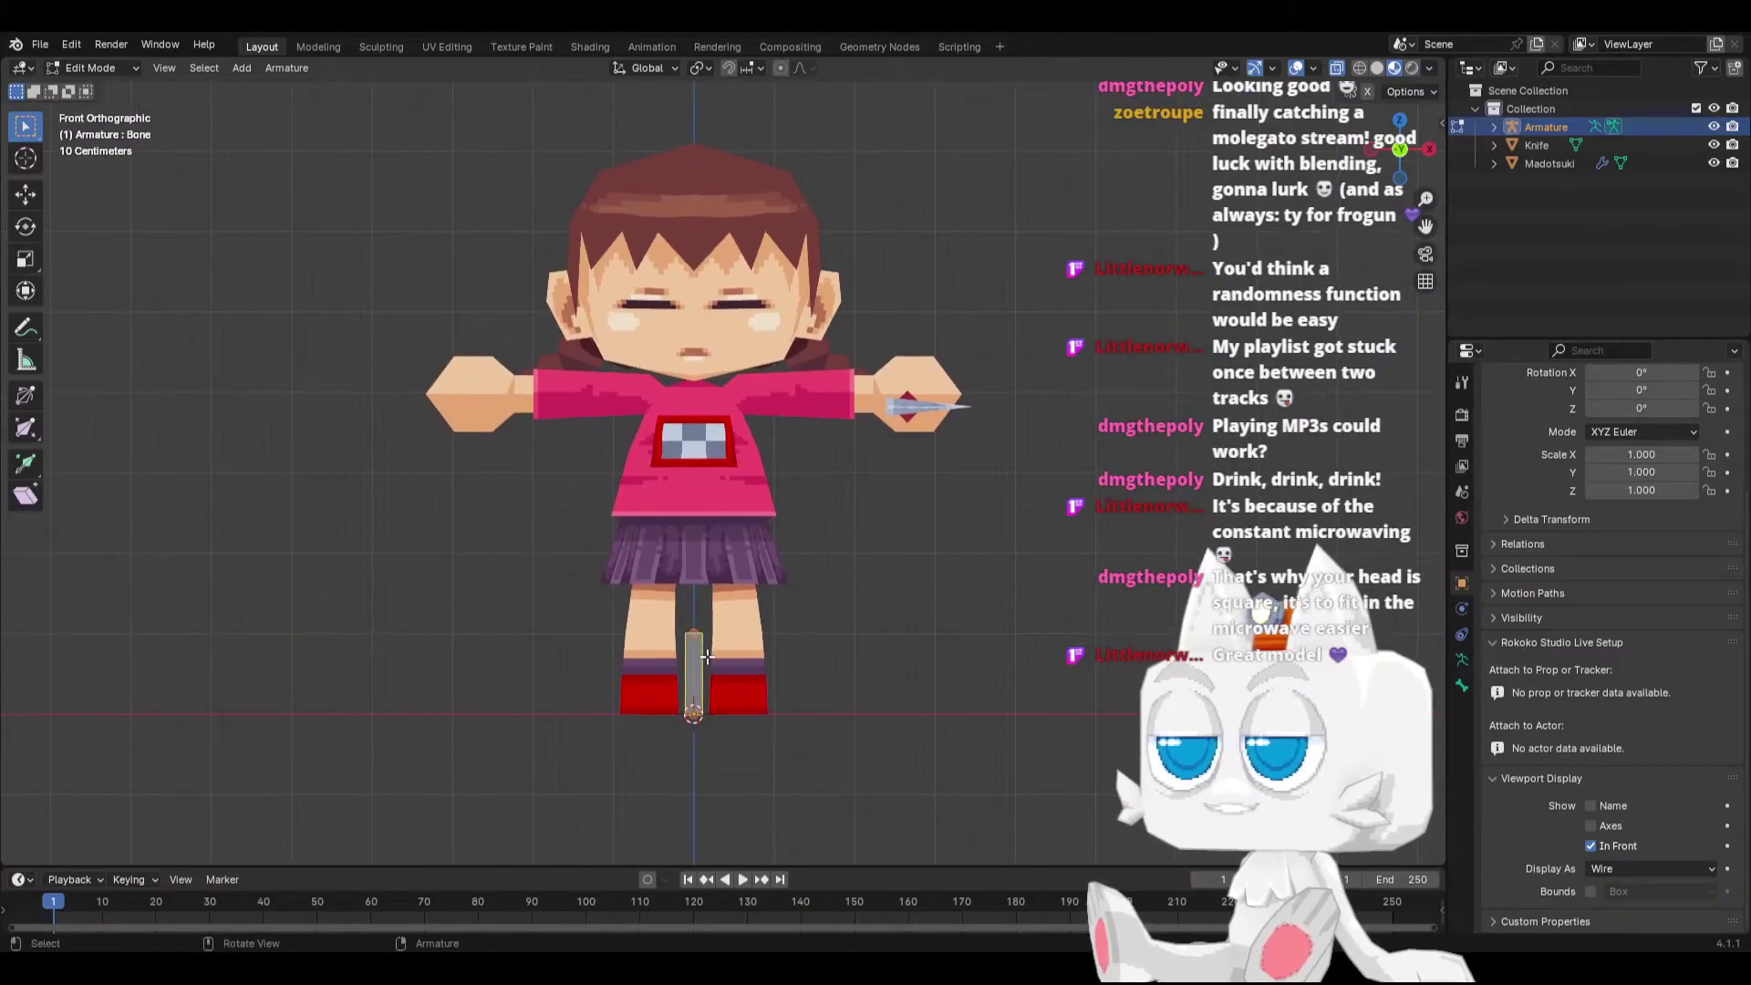
key(ctrl+s)
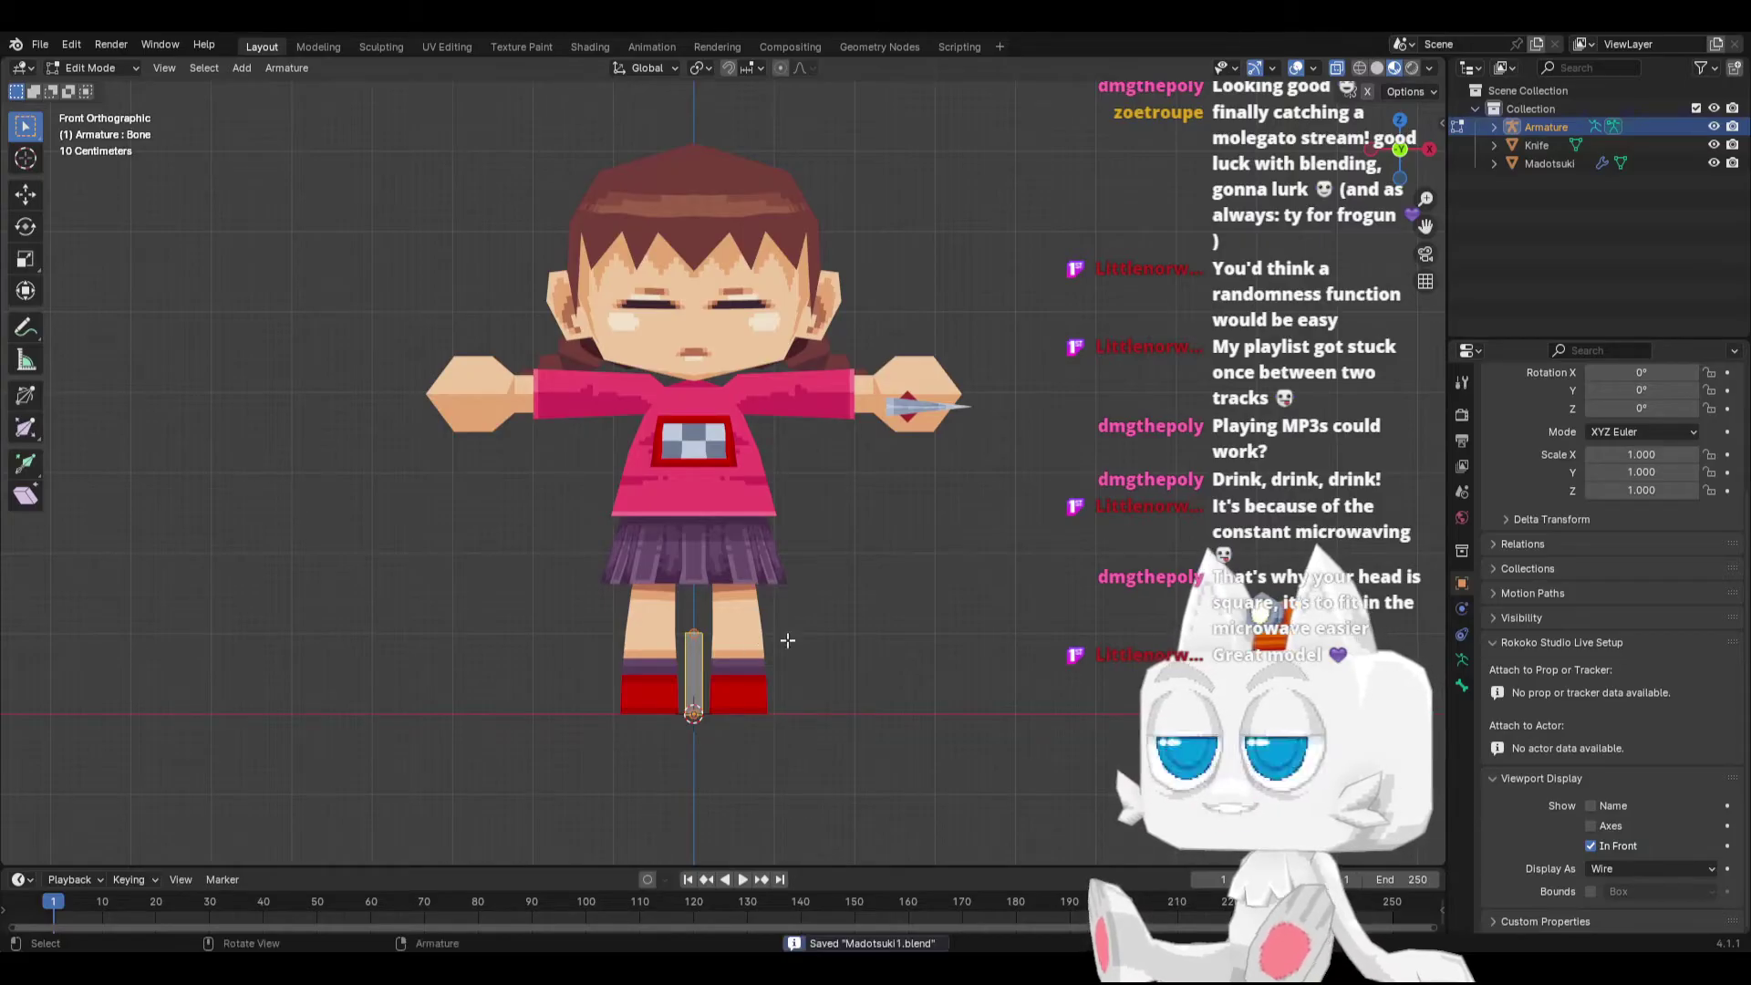
Step: Widen the root bone well past both feet and lower its tip about 0.74 m to flatten it into a slab
key(ctrl+shift+alt+s)
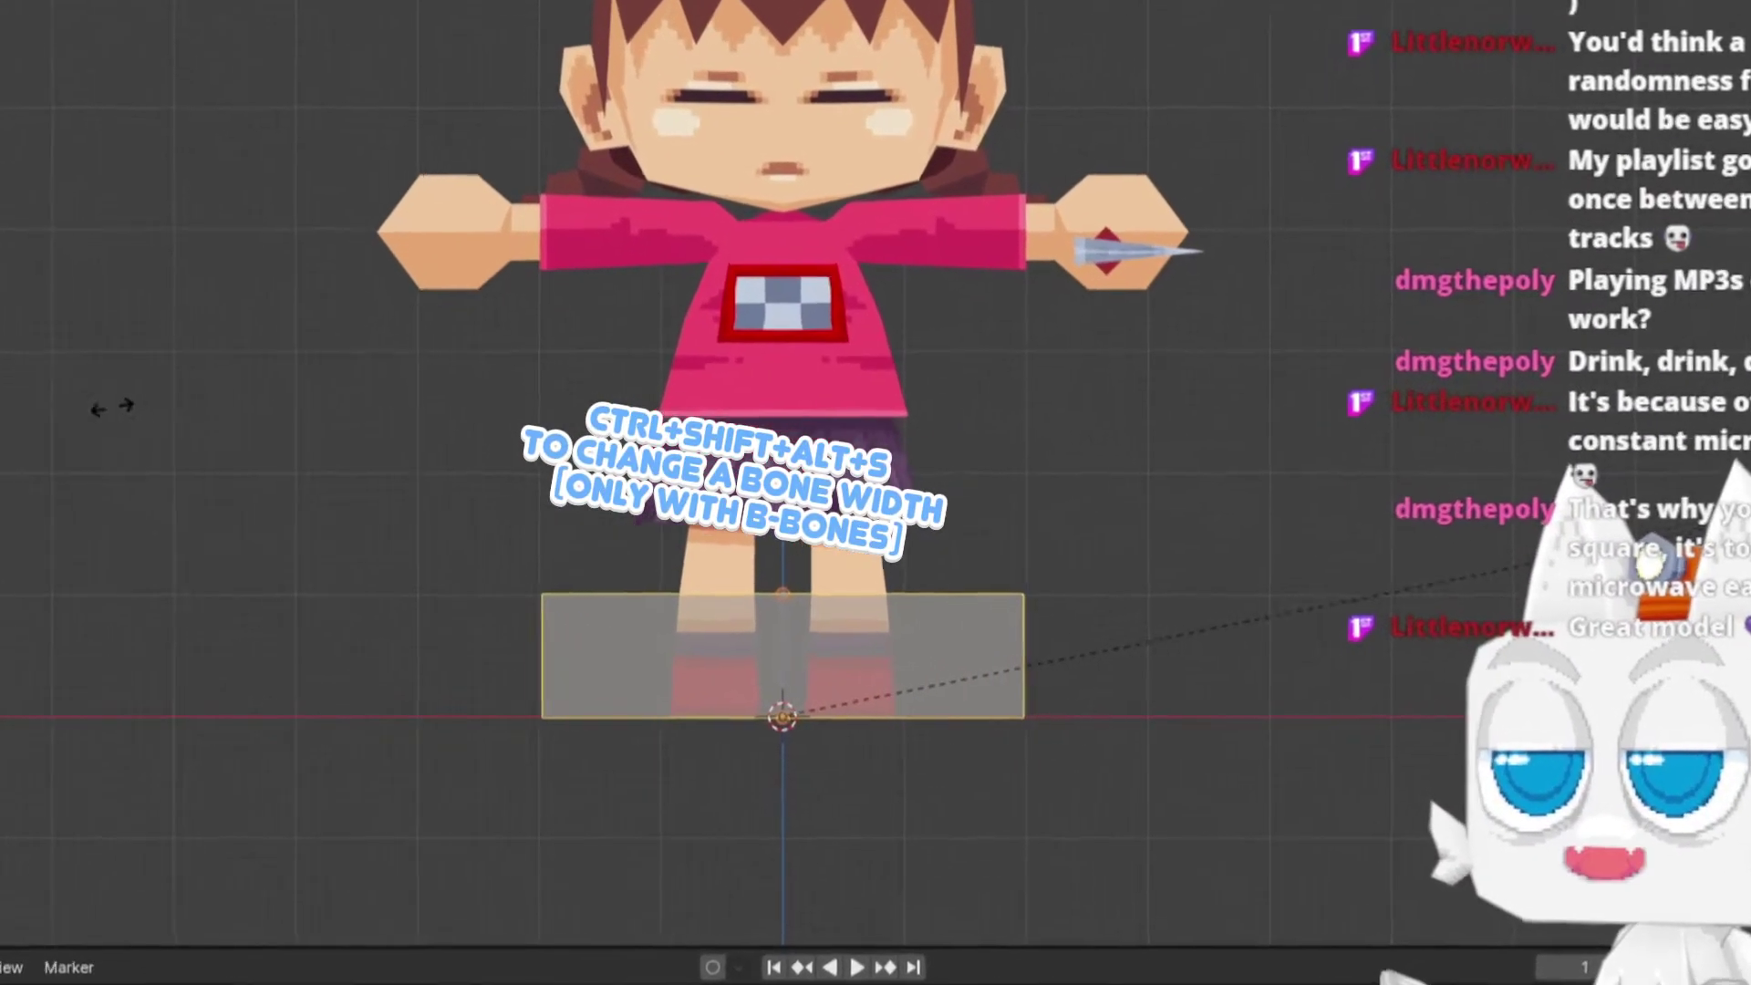
click(531, 581)
click(805, 586)
click(812, 573)
key(g)
key(z)
click(793, 621)
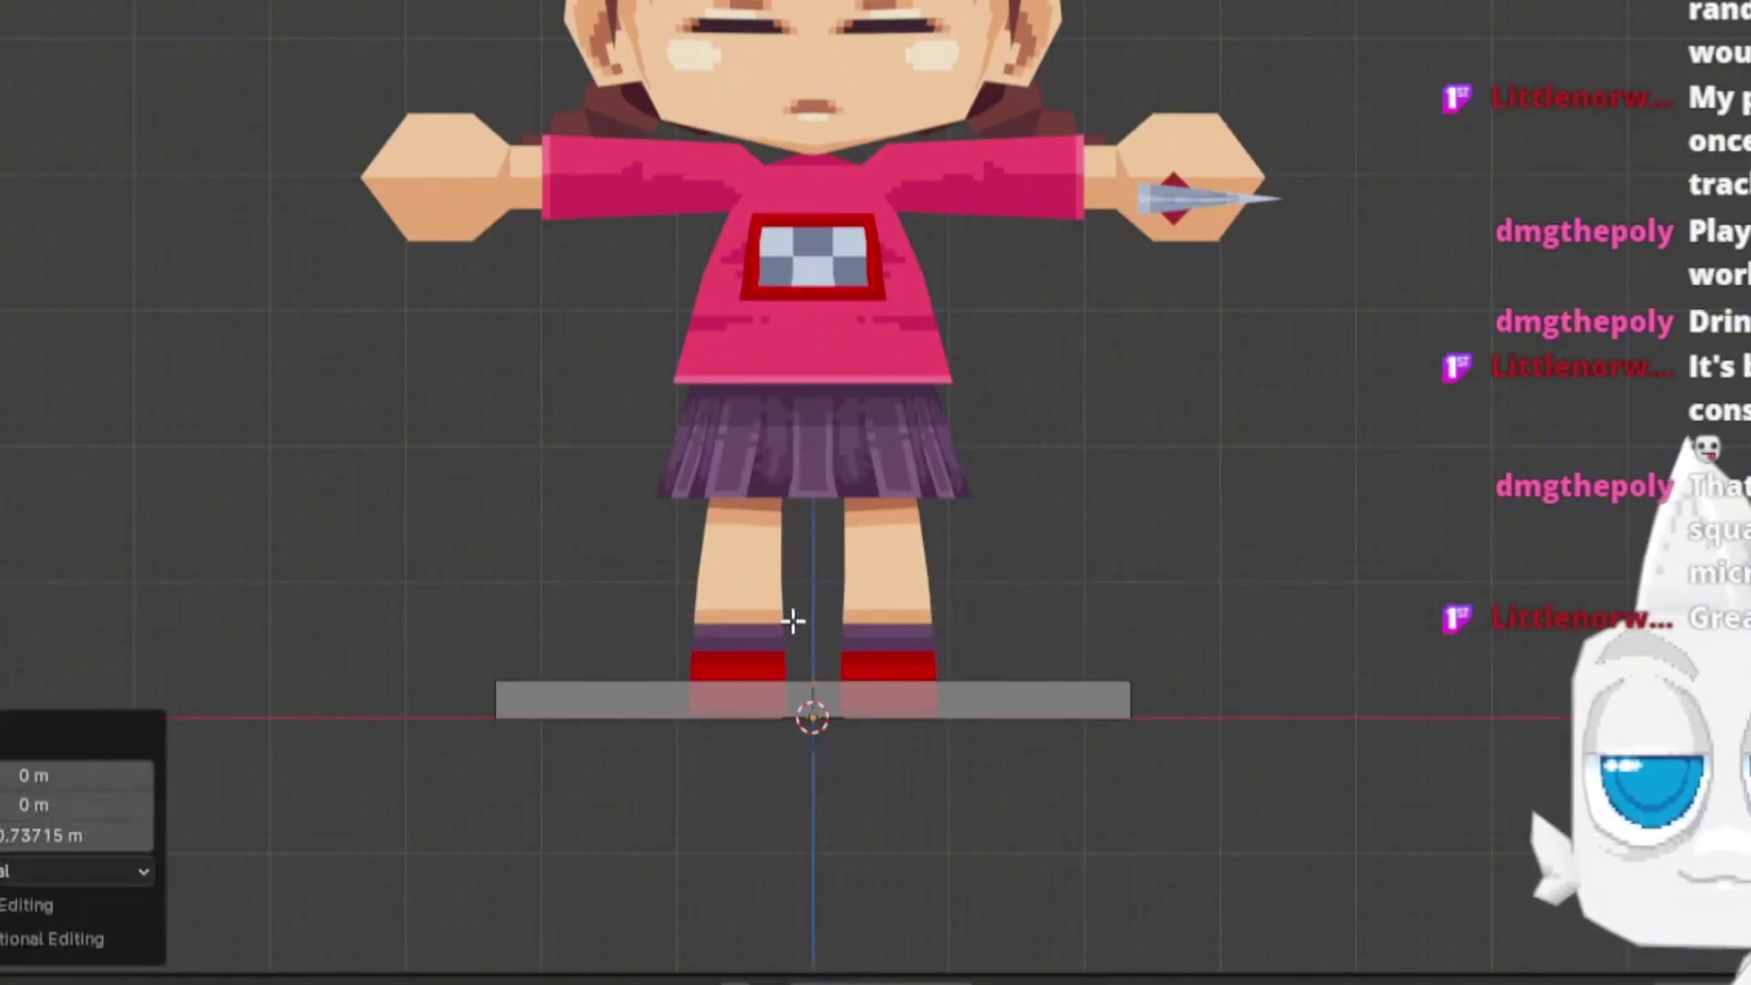
Step: Add a new bone in front view and raise it about 1.85 m along Z to the hips
middle_drag(803, 608, 754, 665)
key(KP_1)
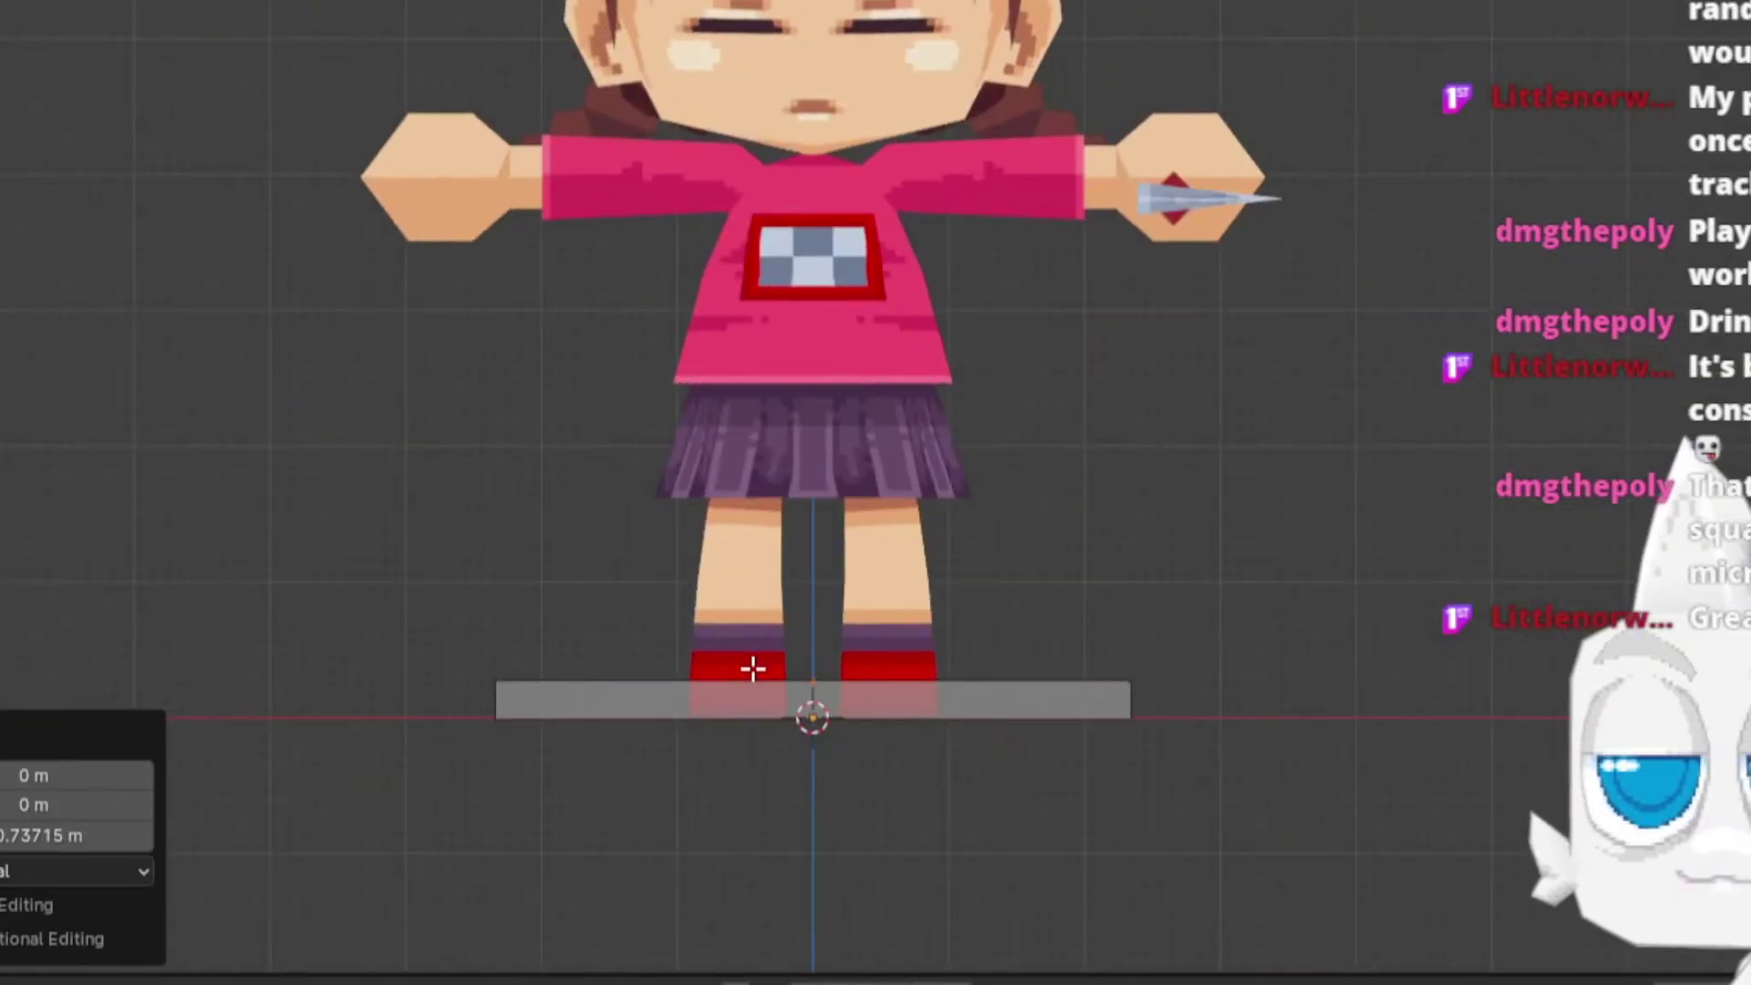
click(873, 683)
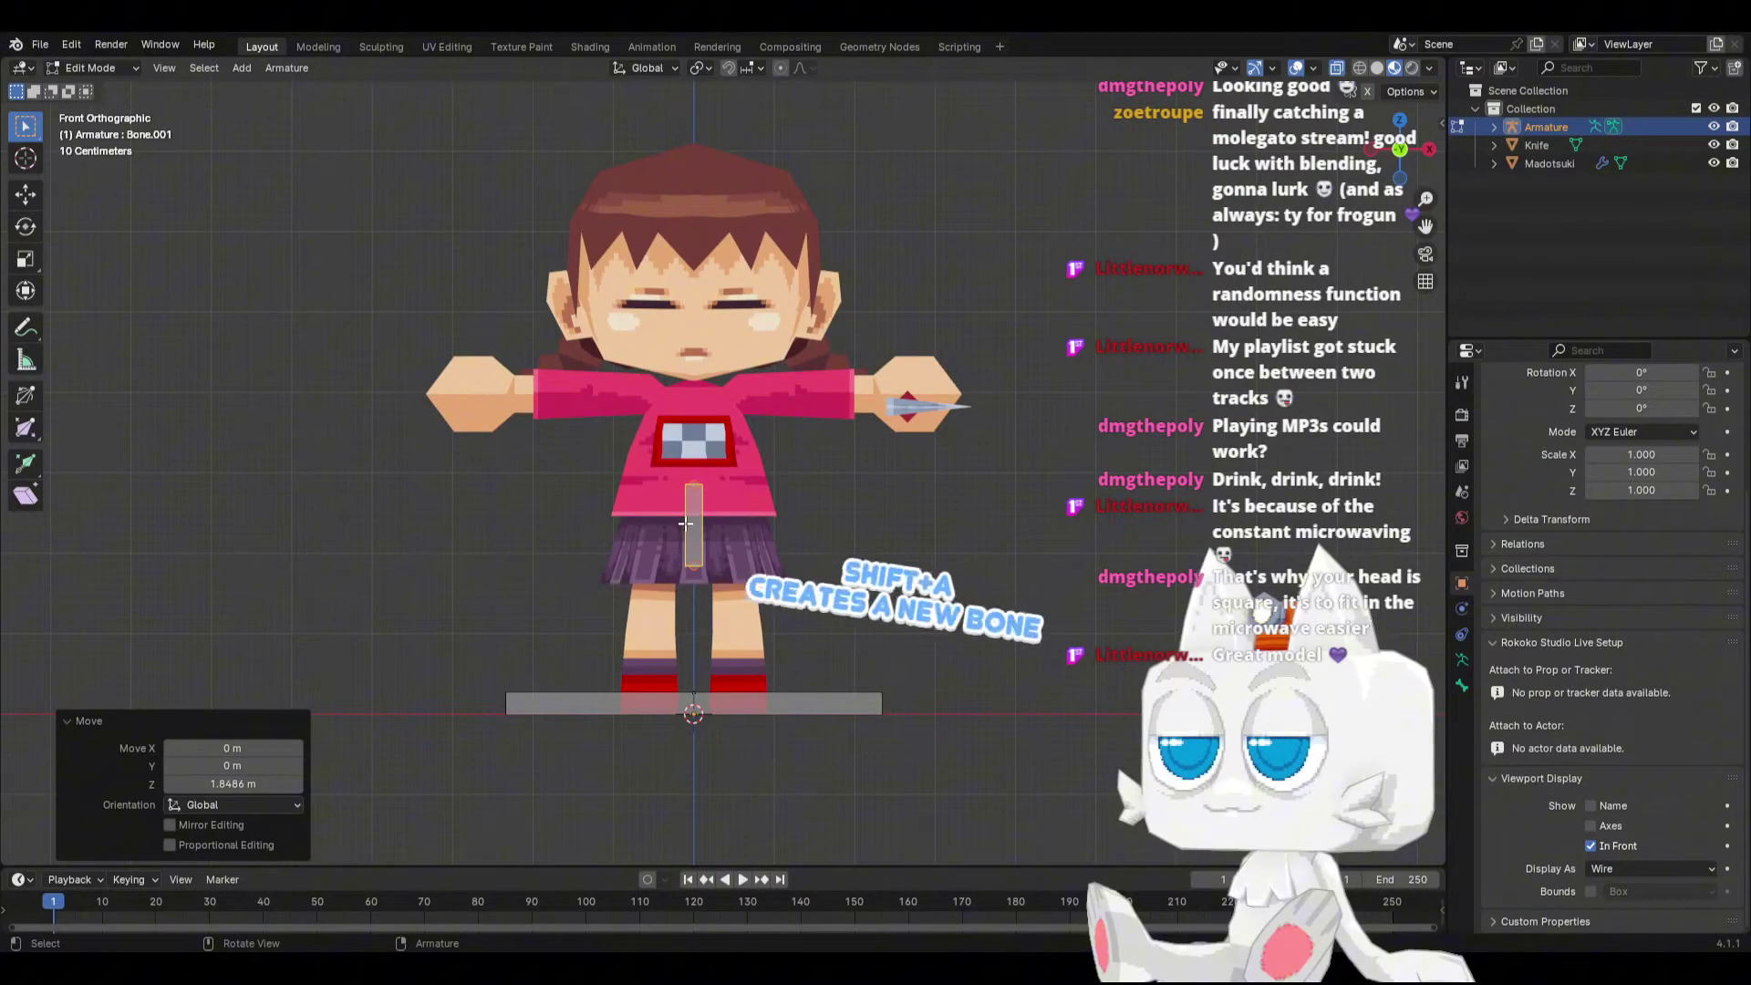
Step: Switch the viewport to wireframe shading and shorten the hip bone by lowering its tip along Z to the lower torso
key(z)
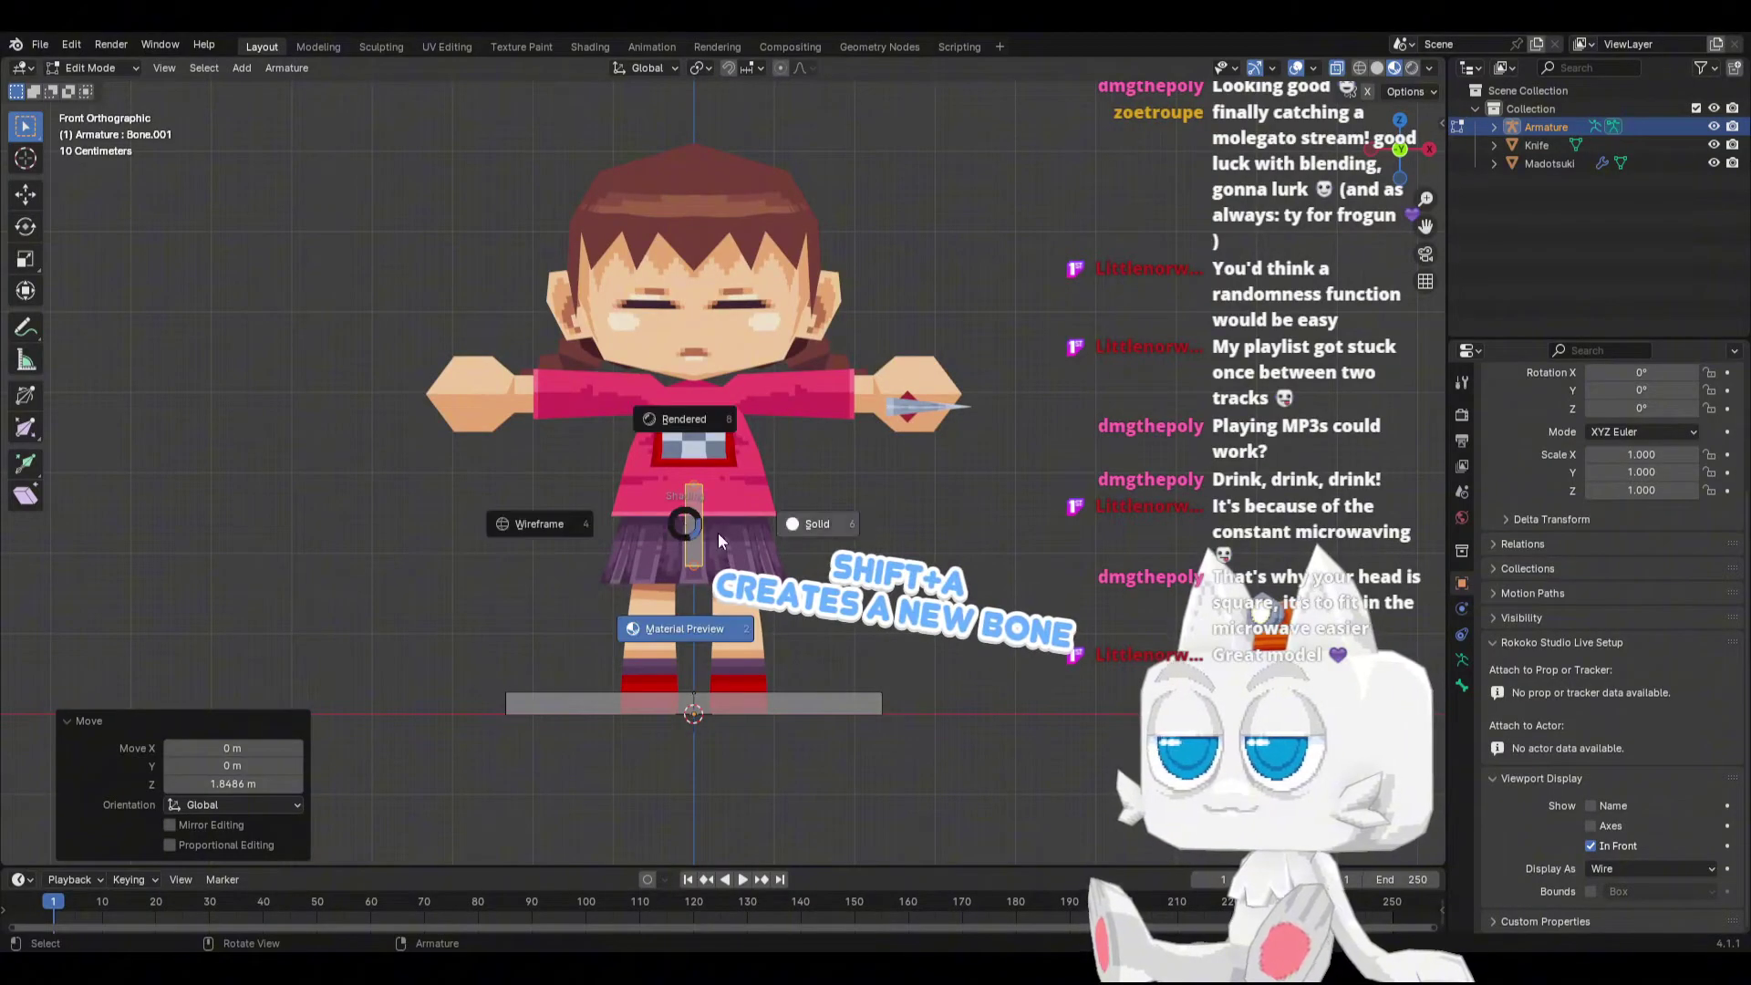
click(538, 534)
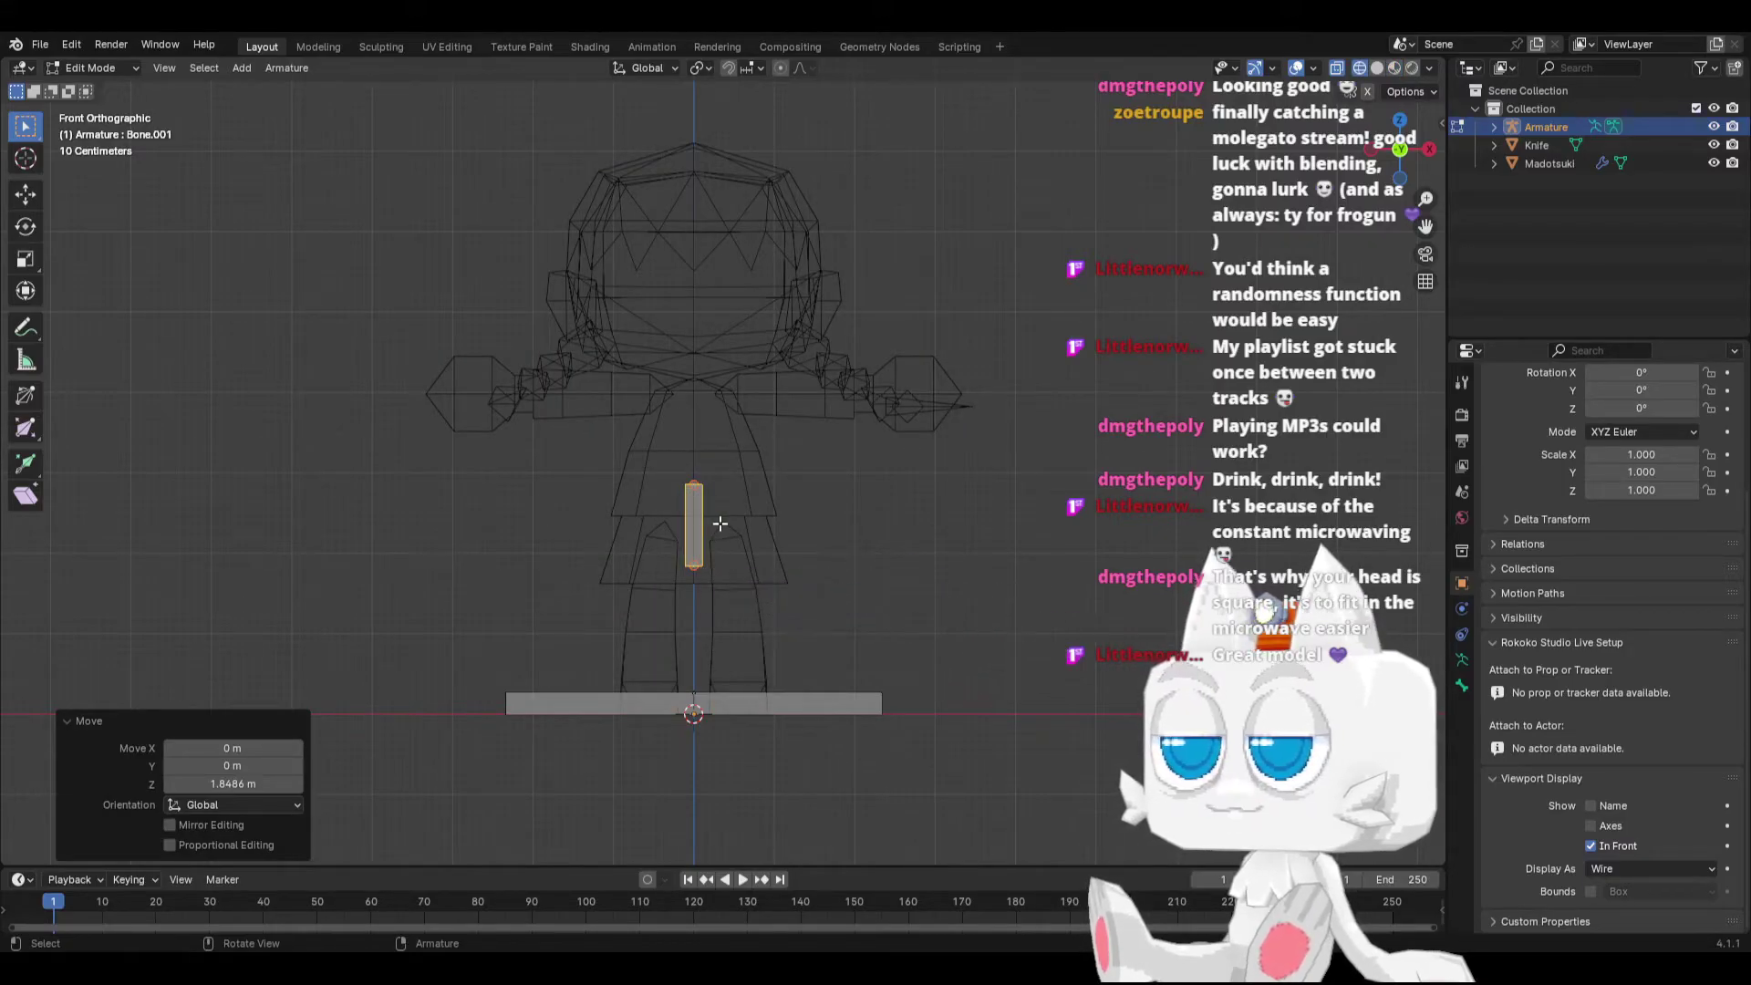
key(g)
key(z)
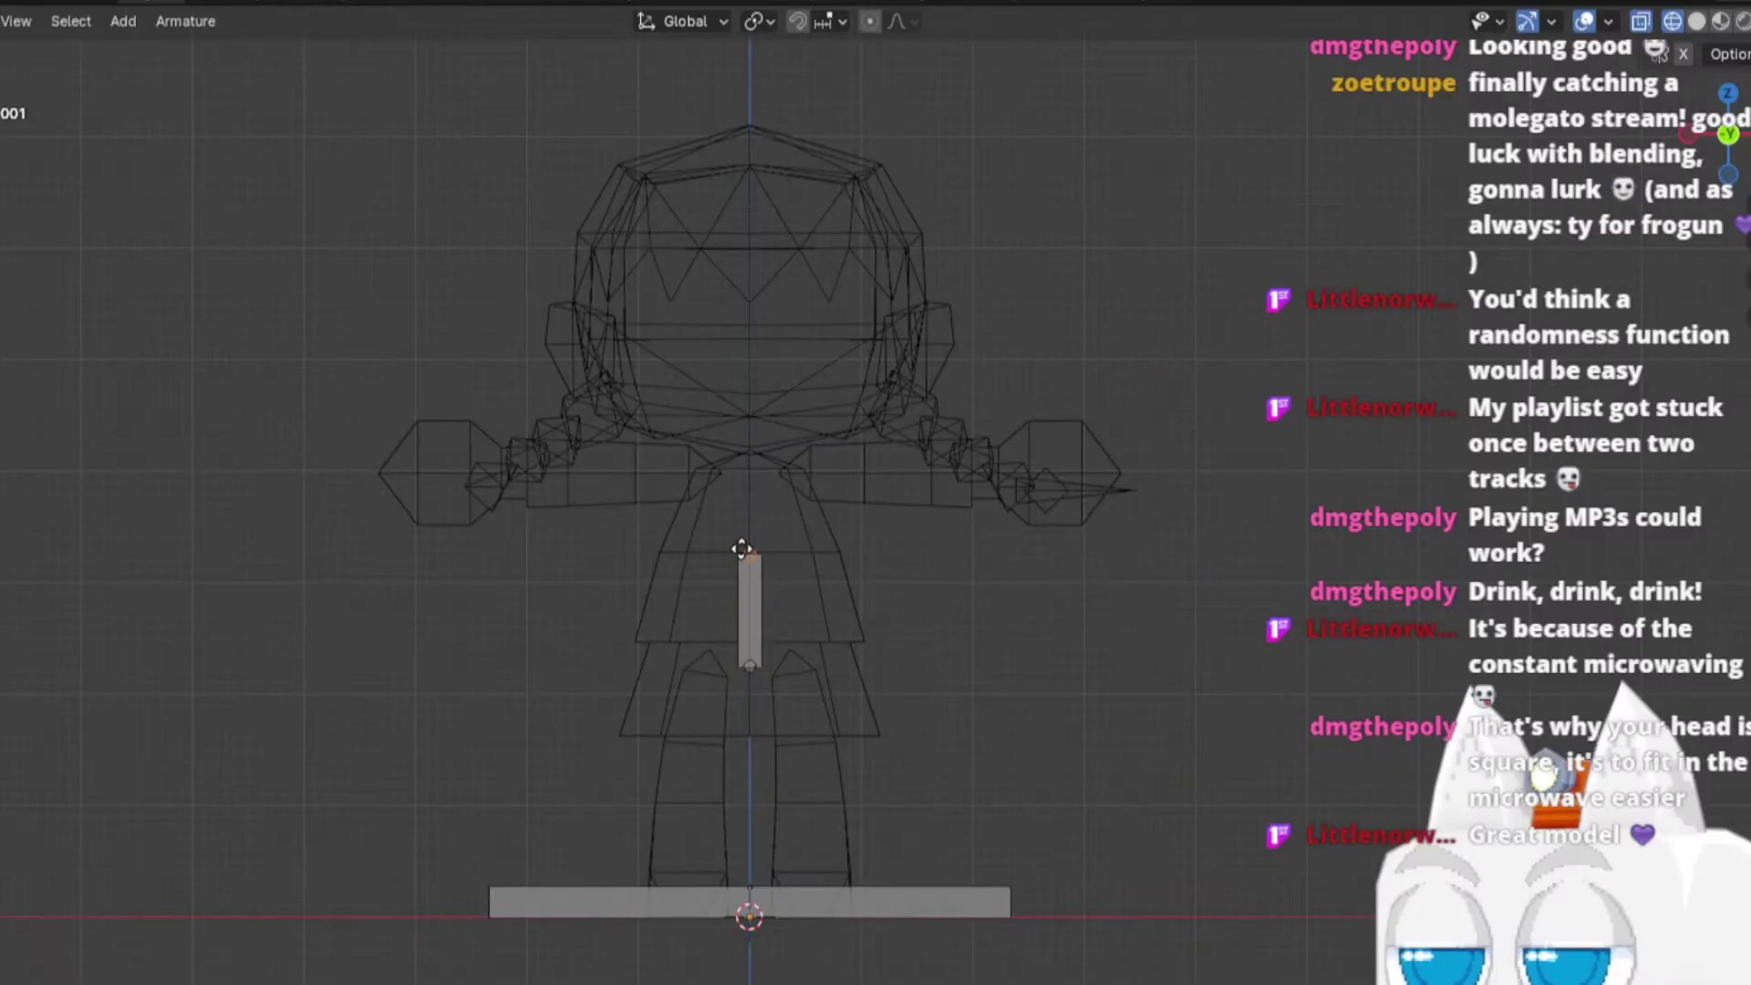
click(740, 597)
Step: Extrude a spine bone from the hip bone's tip straight up along Z to the base of the neck
key(e)
key(z)
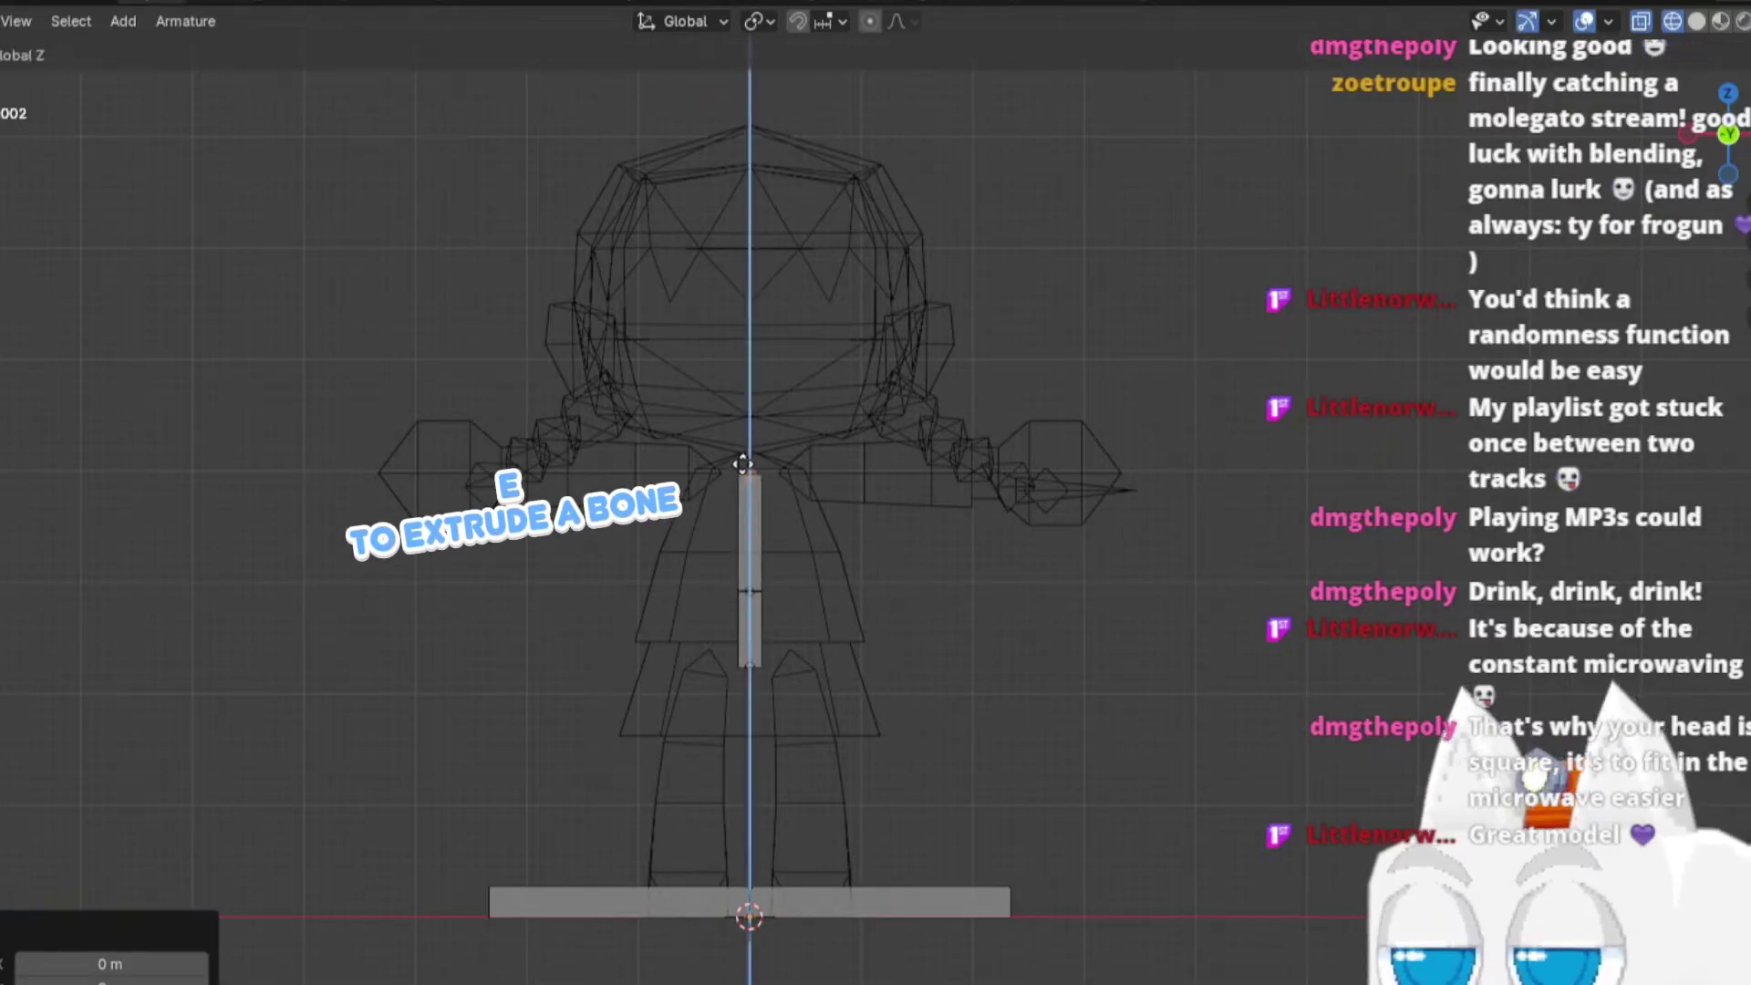
click(743, 444)
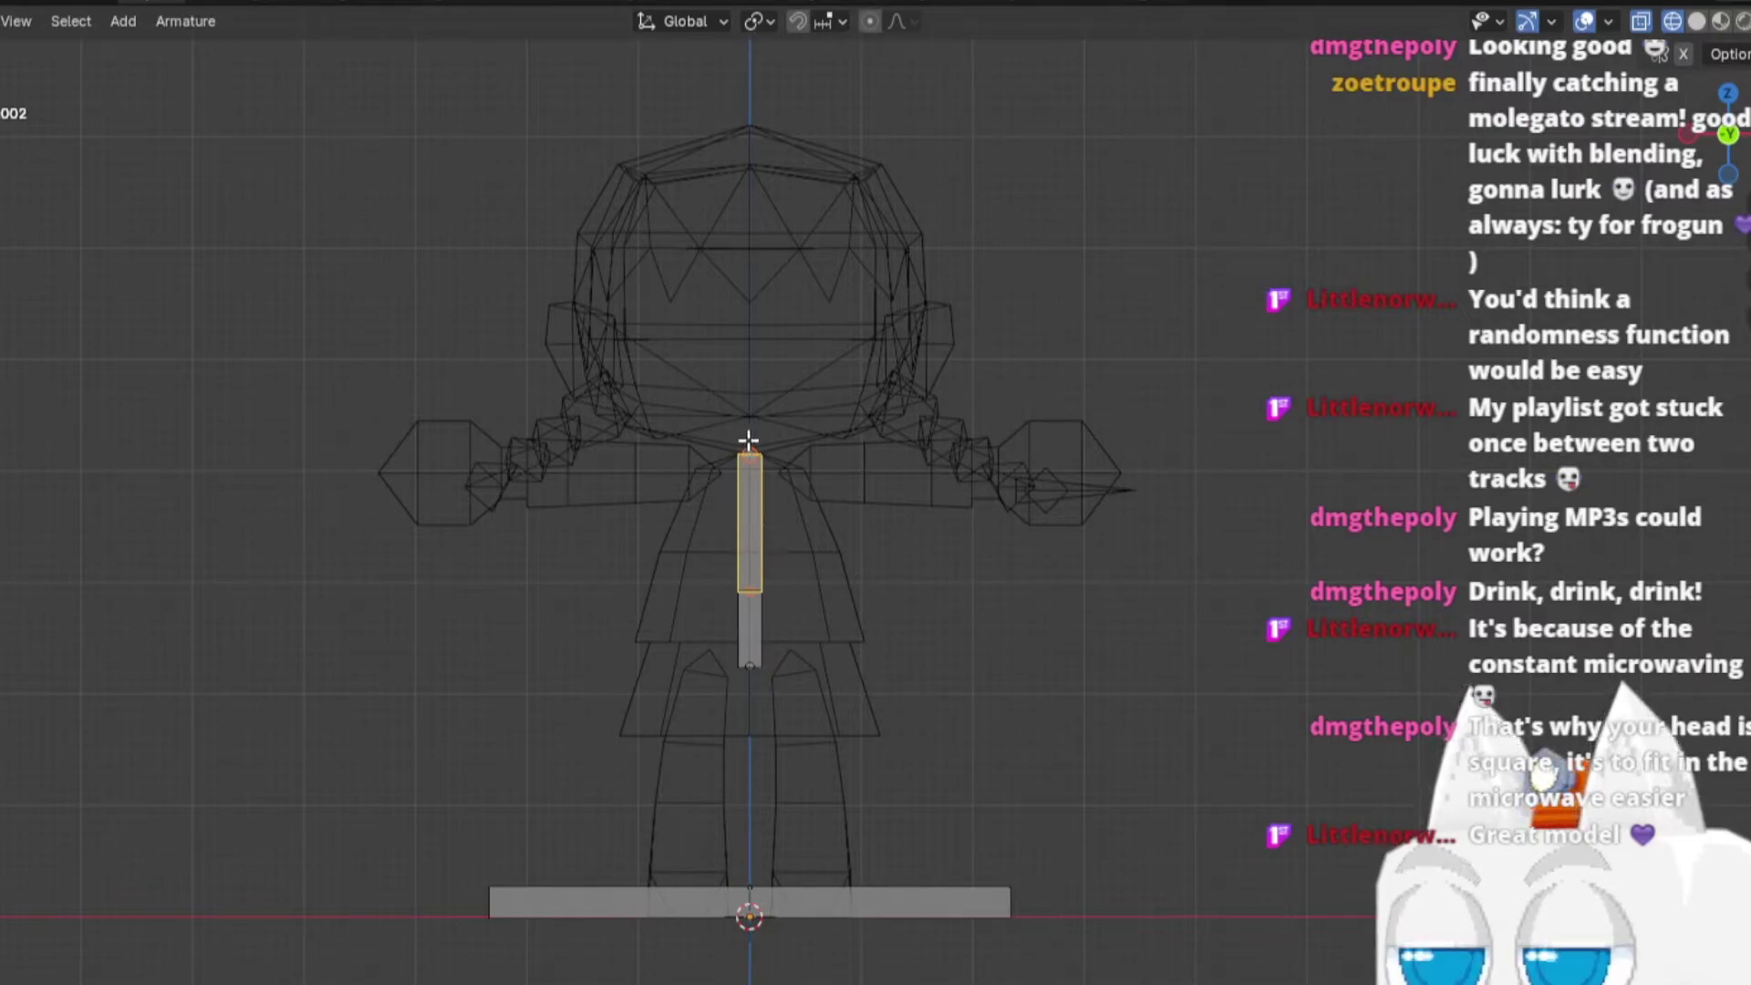
Step: Widen the B-Bone display of the hip bone and the spine bone, keeping the spine narrower than the hips
key(ctrl+alt+s)
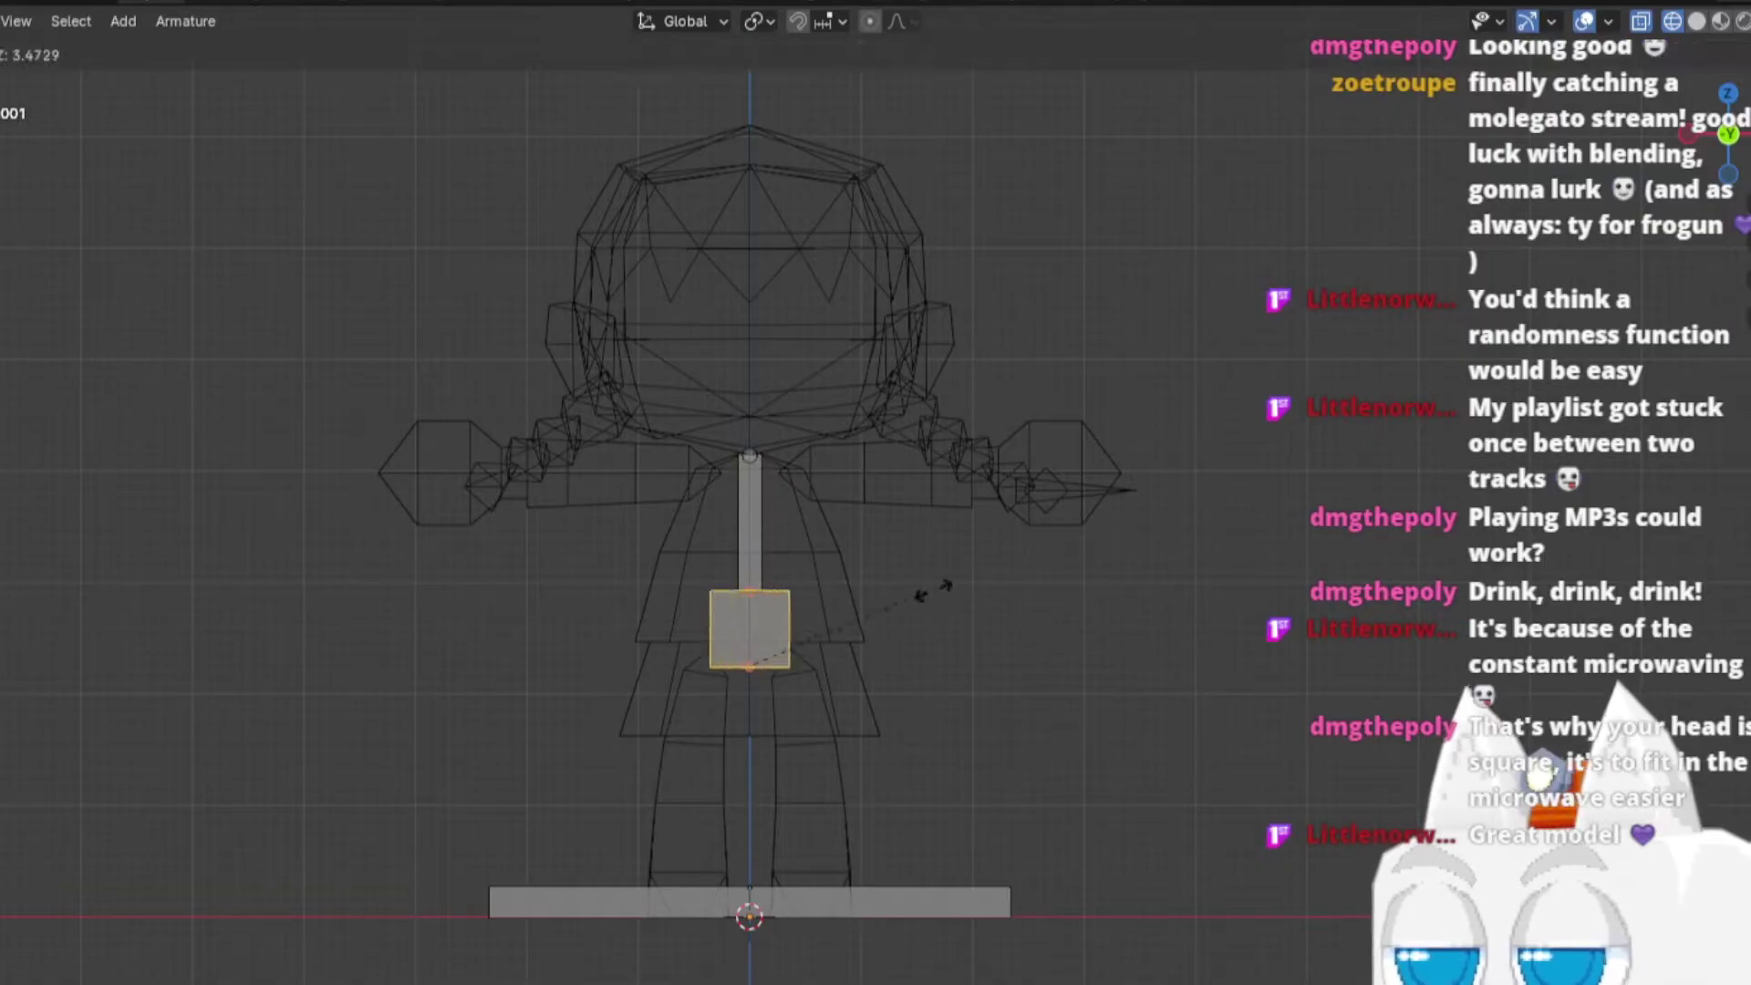
click(1036, 578)
click(755, 524)
key(ctrl+alt+s)
click(793, 412)
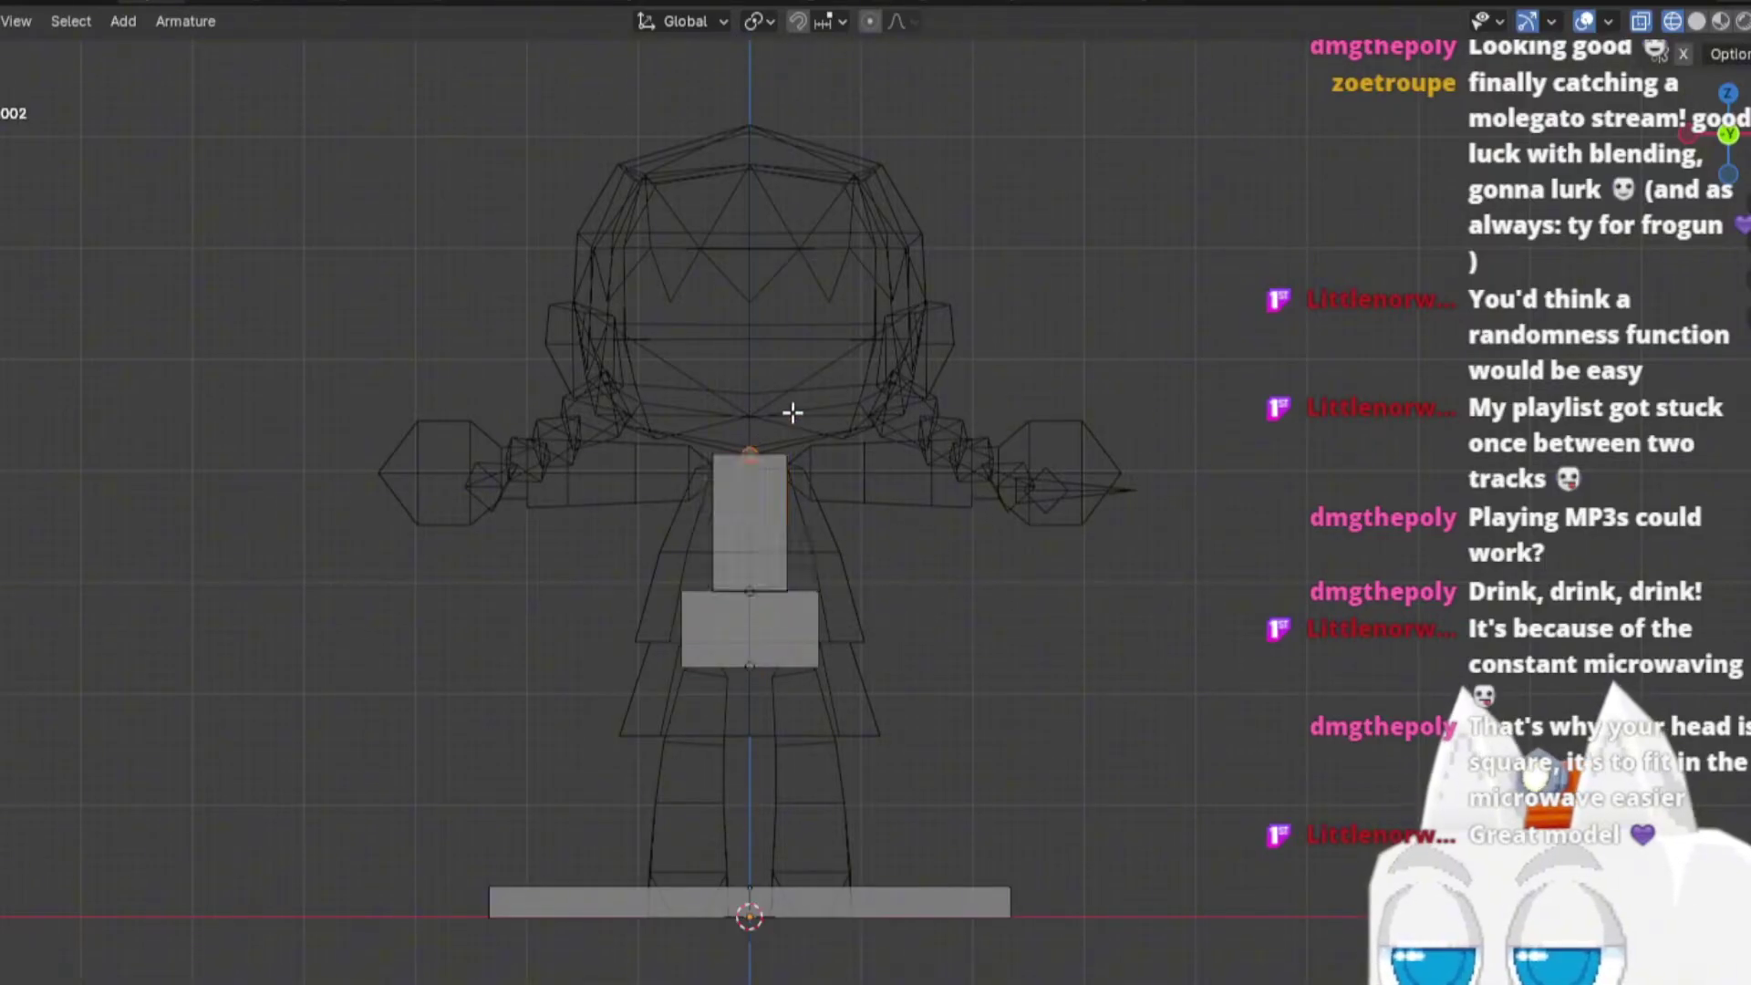
Step: Extrude a head bone from the neck up to near the top of the head and widen it to fill the head
key(KP_3)
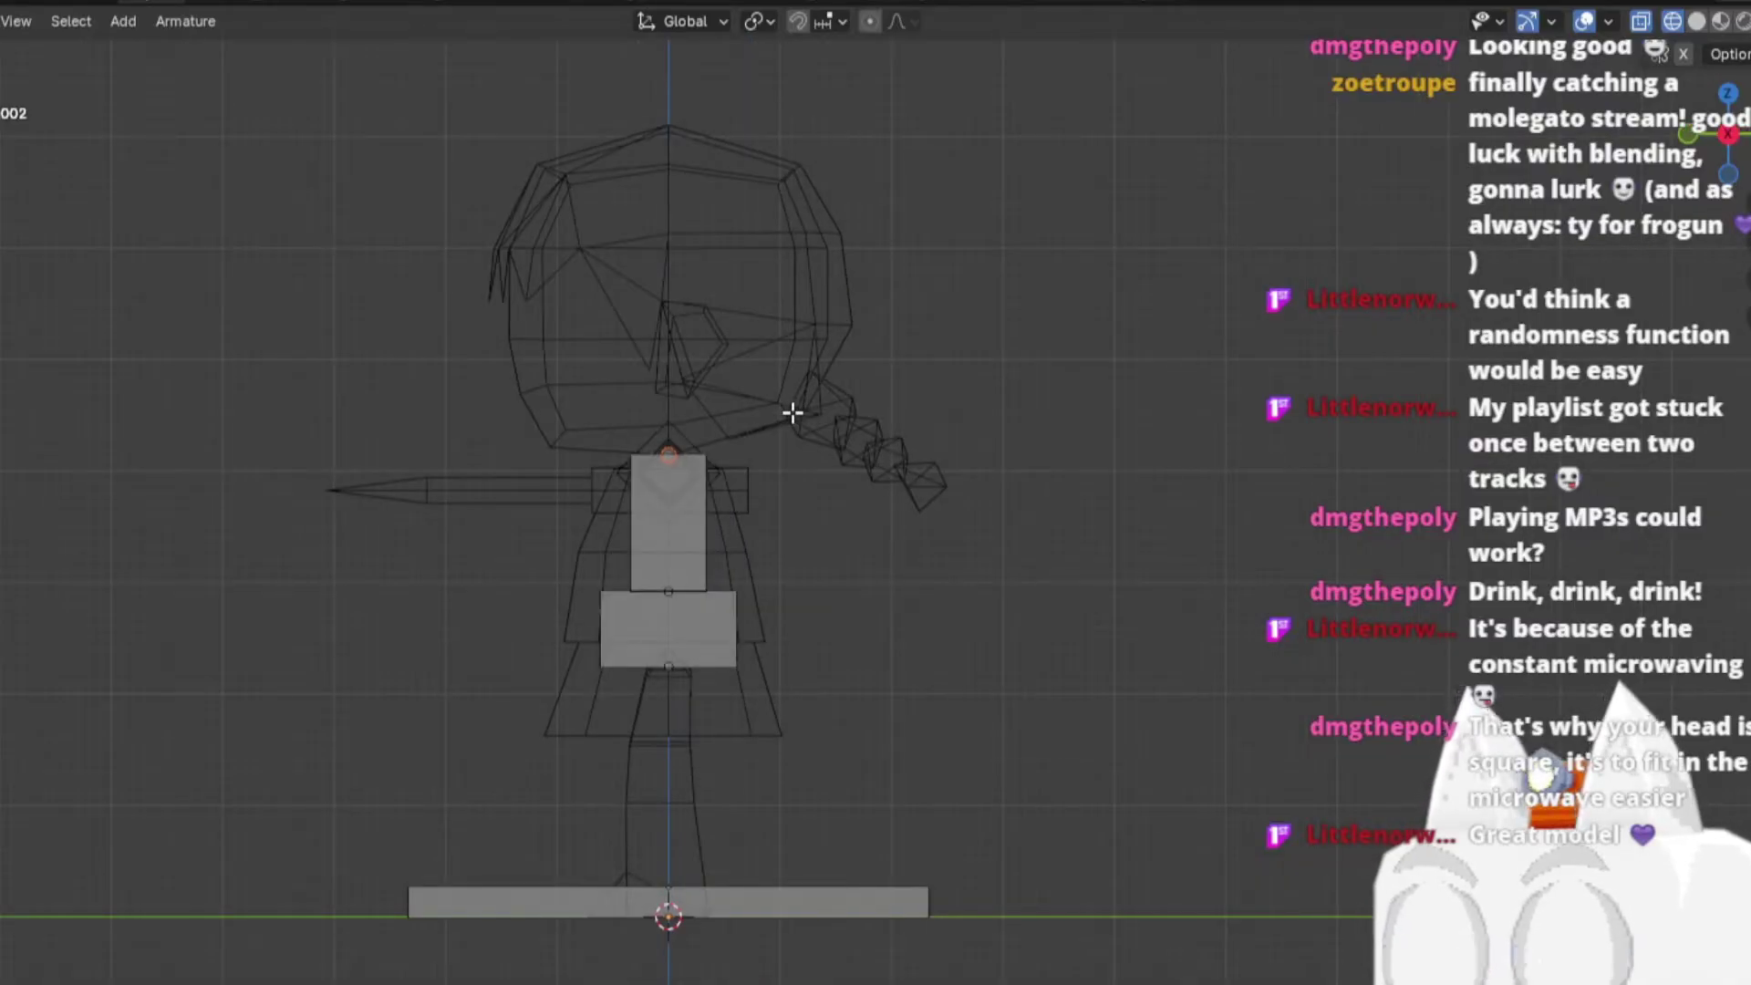
key(e)
click(782, 115)
click(726, 359)
key(ctrl+alt+s)
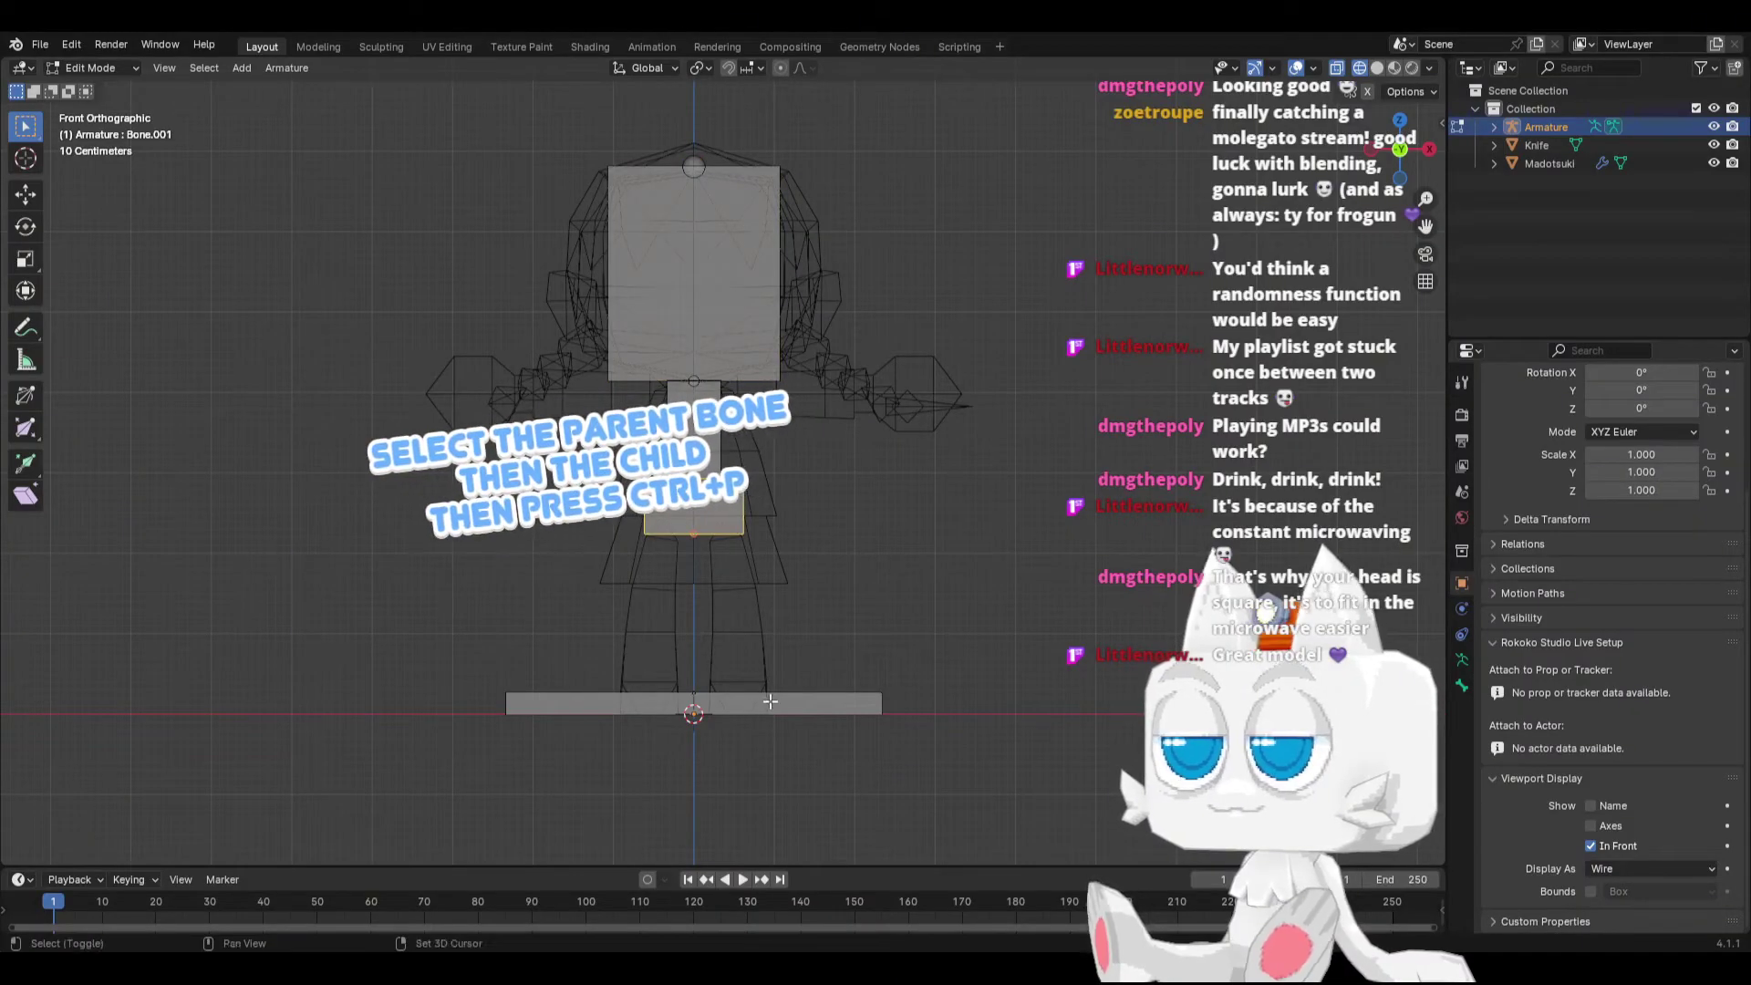
Step: Parent the hip bone to the flat root bone at the feet with Keep Offset
shift+click(777, 703)
key(ctrl+p)
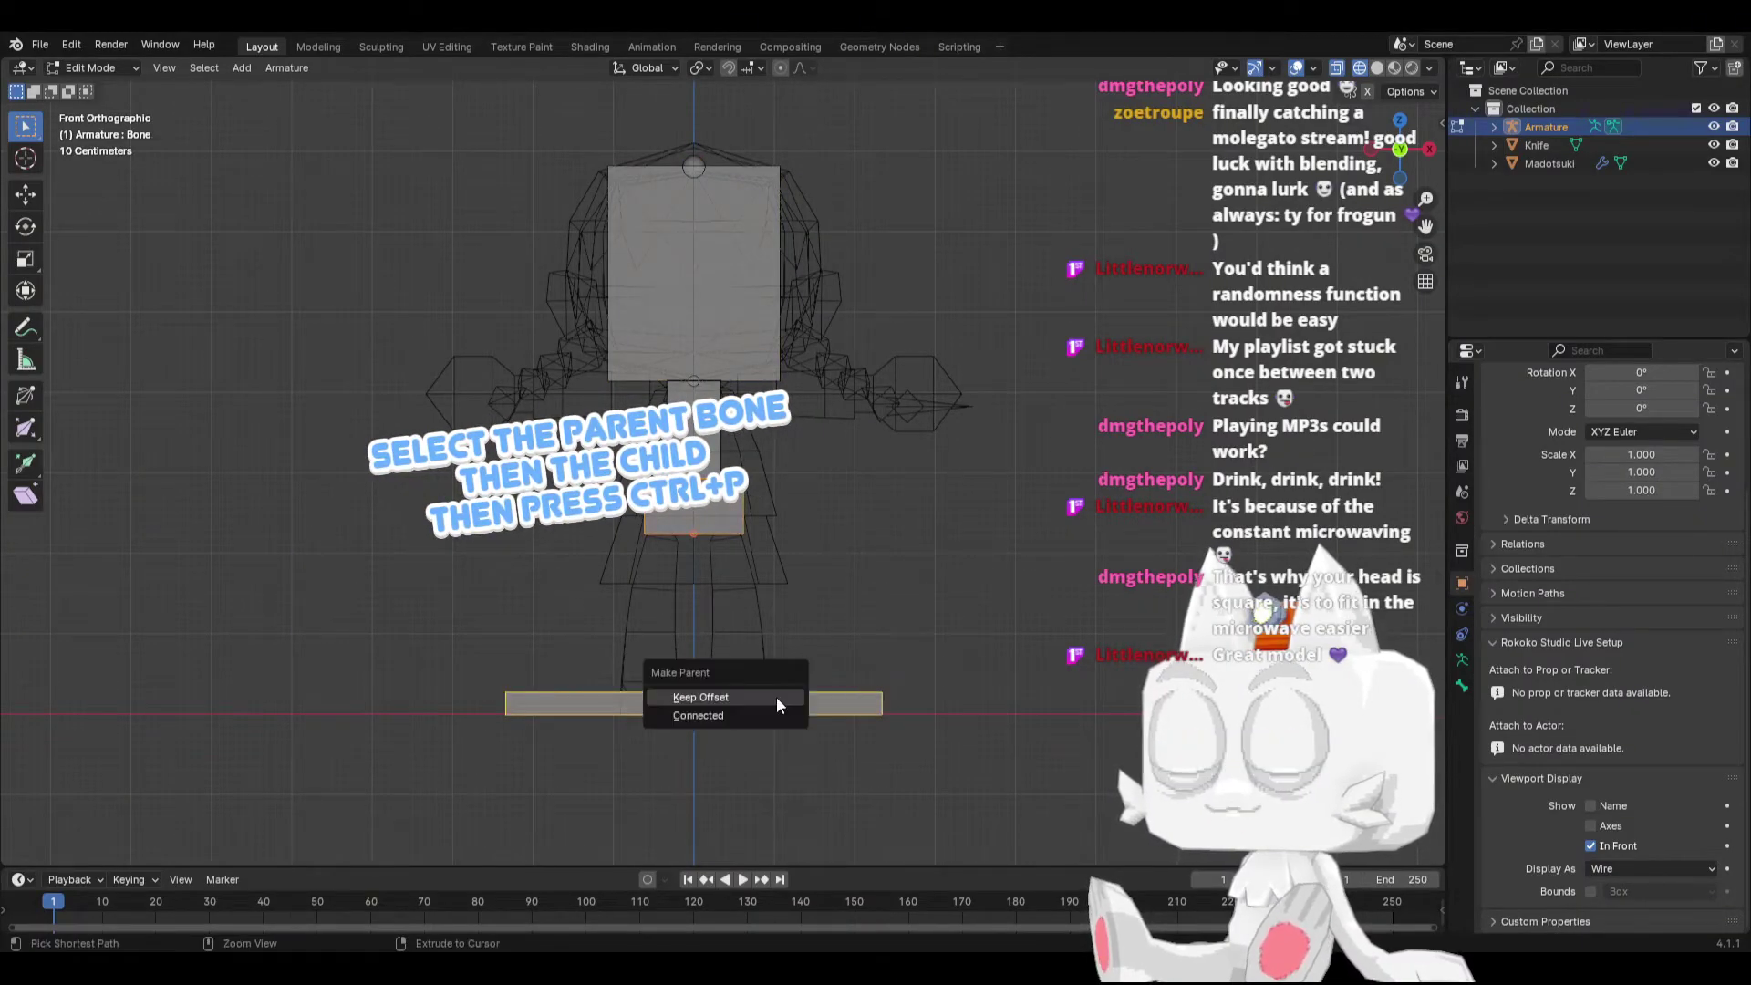
click(711, 696)
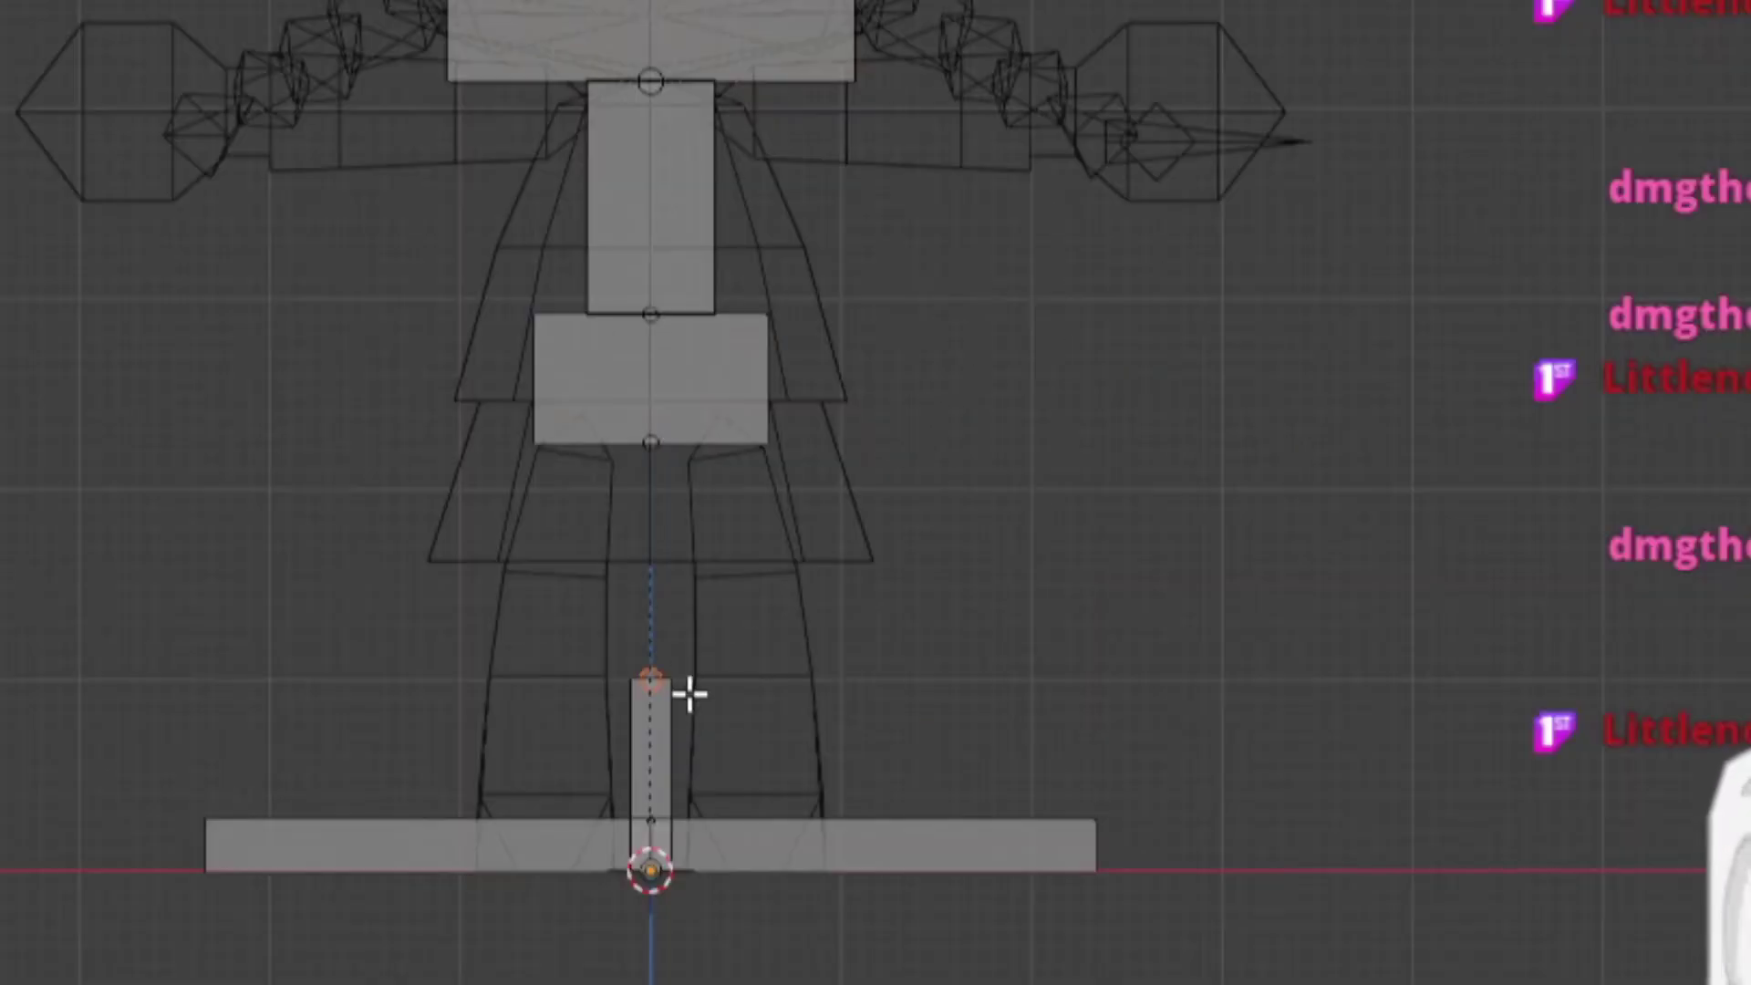
Step: Move the newly added bone to the knife-side shoulder and stretch its tip out to the wrist
click(702, 660)
key(g)
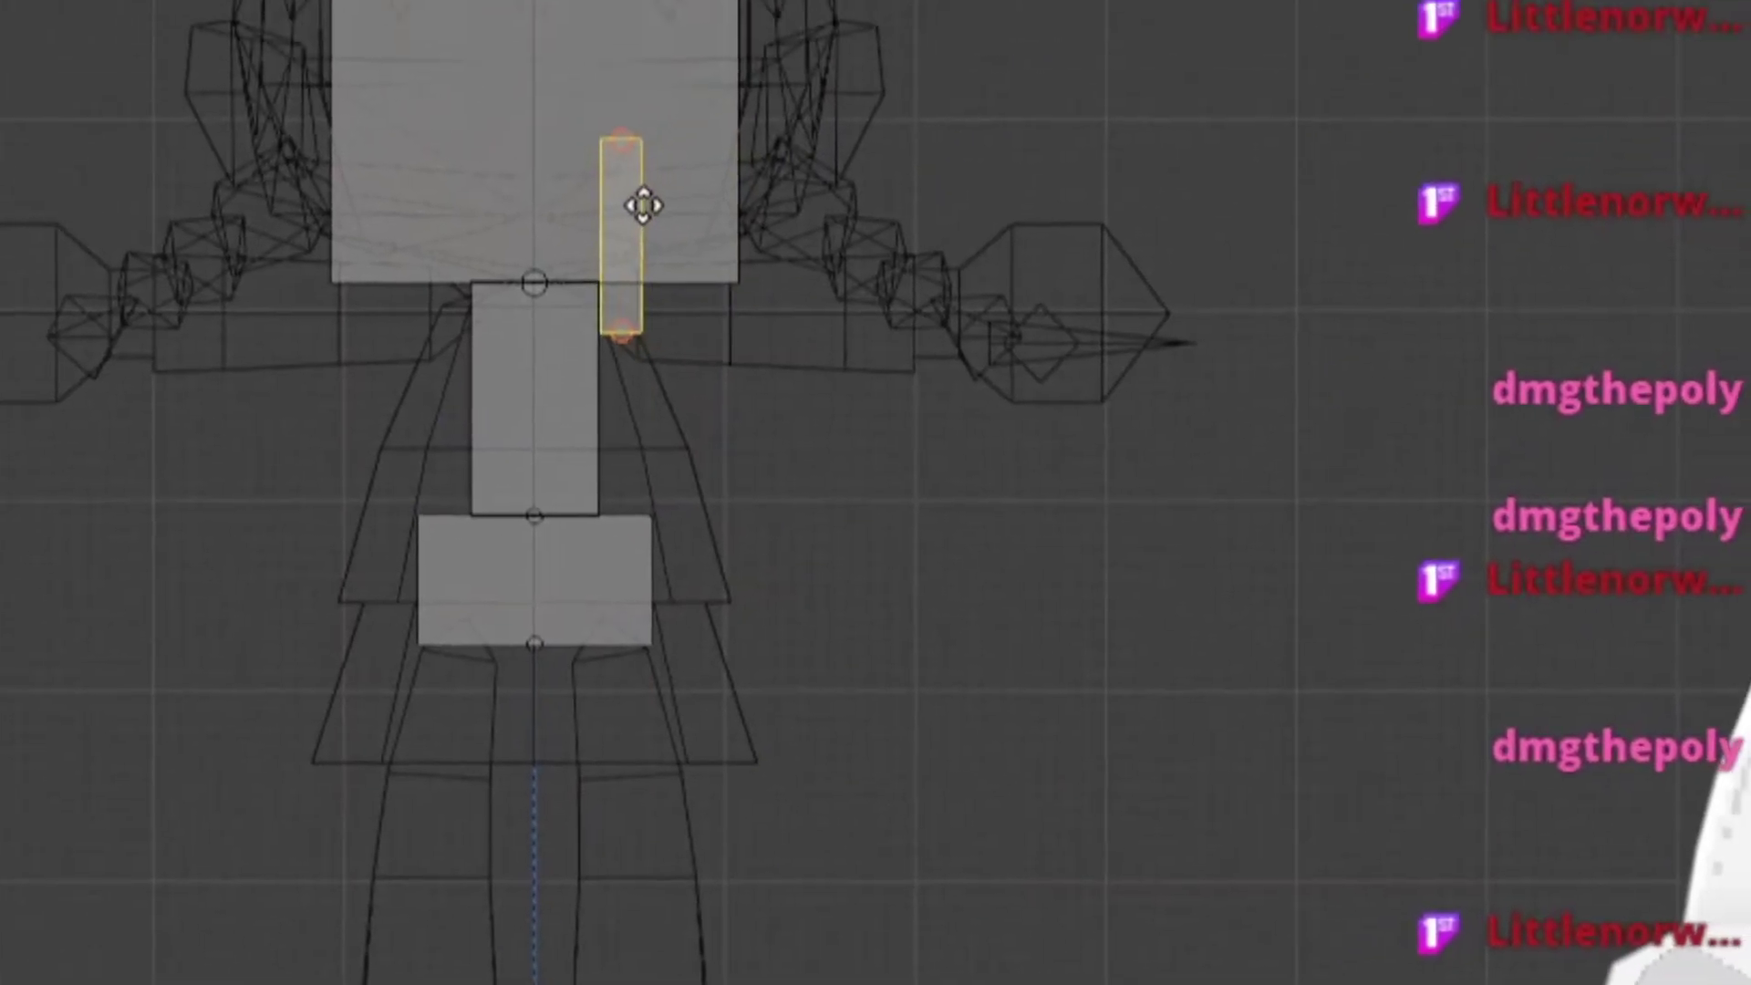
click(578, 305)
drag(538, 276, 903, 486)
Step: Extrude a hand bone from the wrist along the X axis and widen it to fit the hand
key(e)
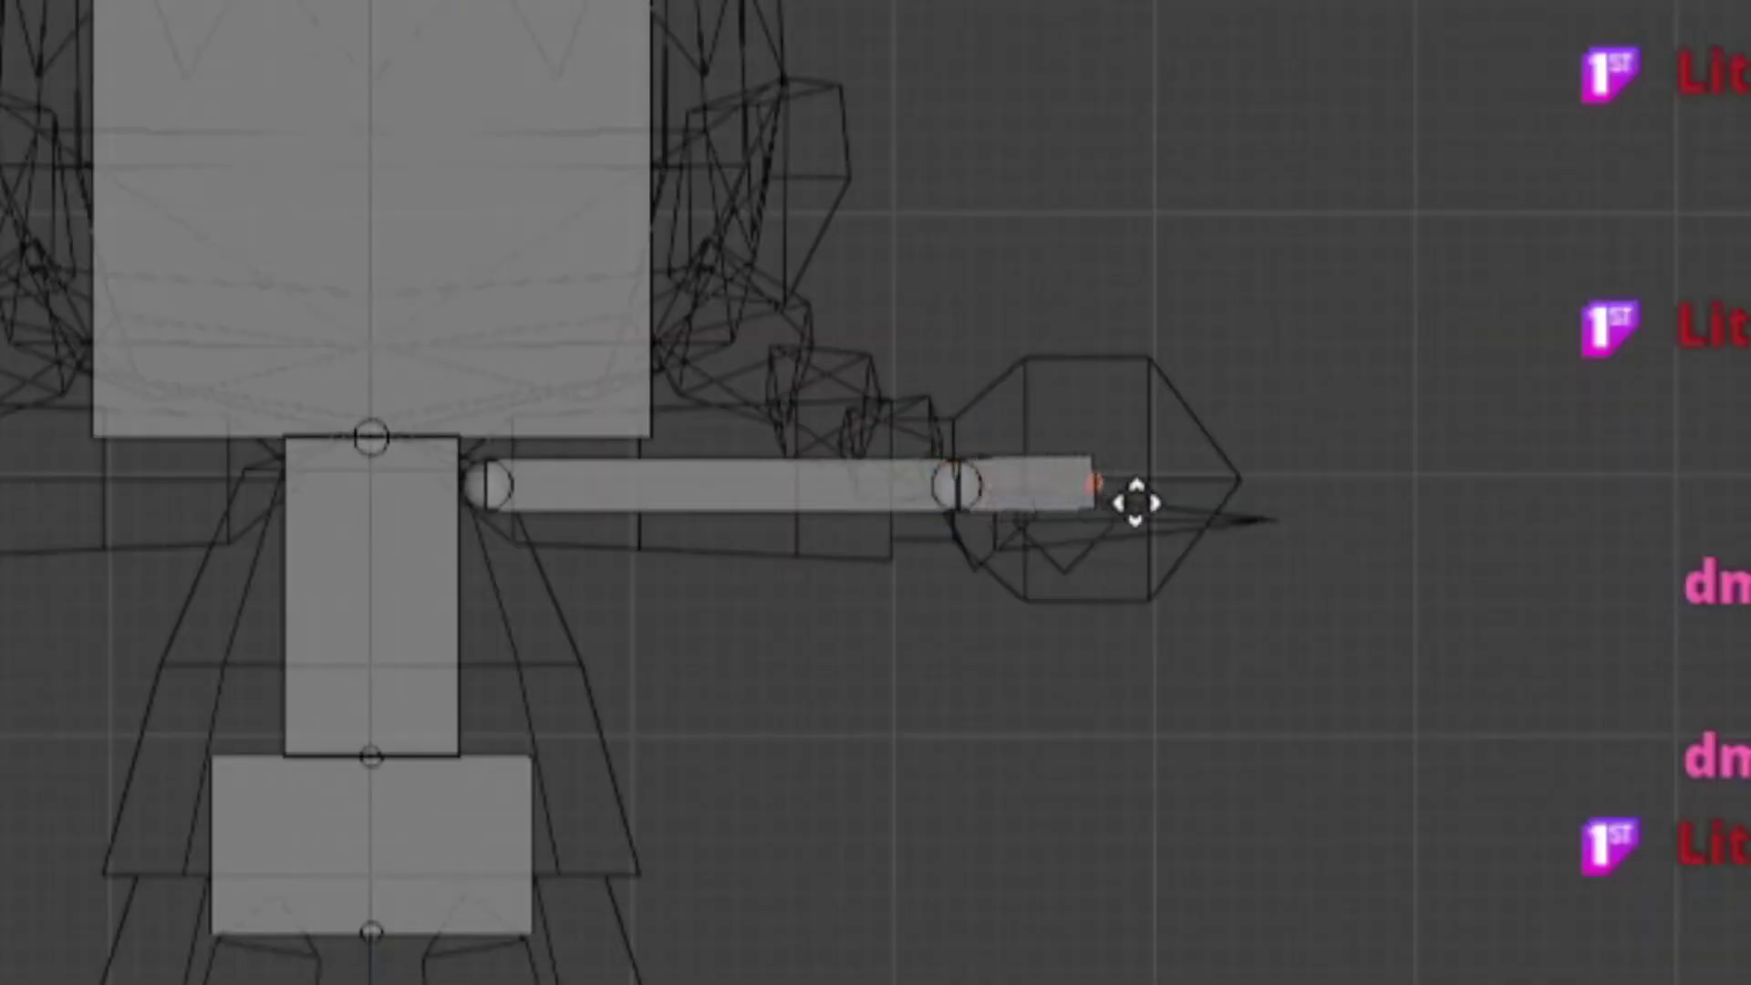
key(x)
click(1213, 498)
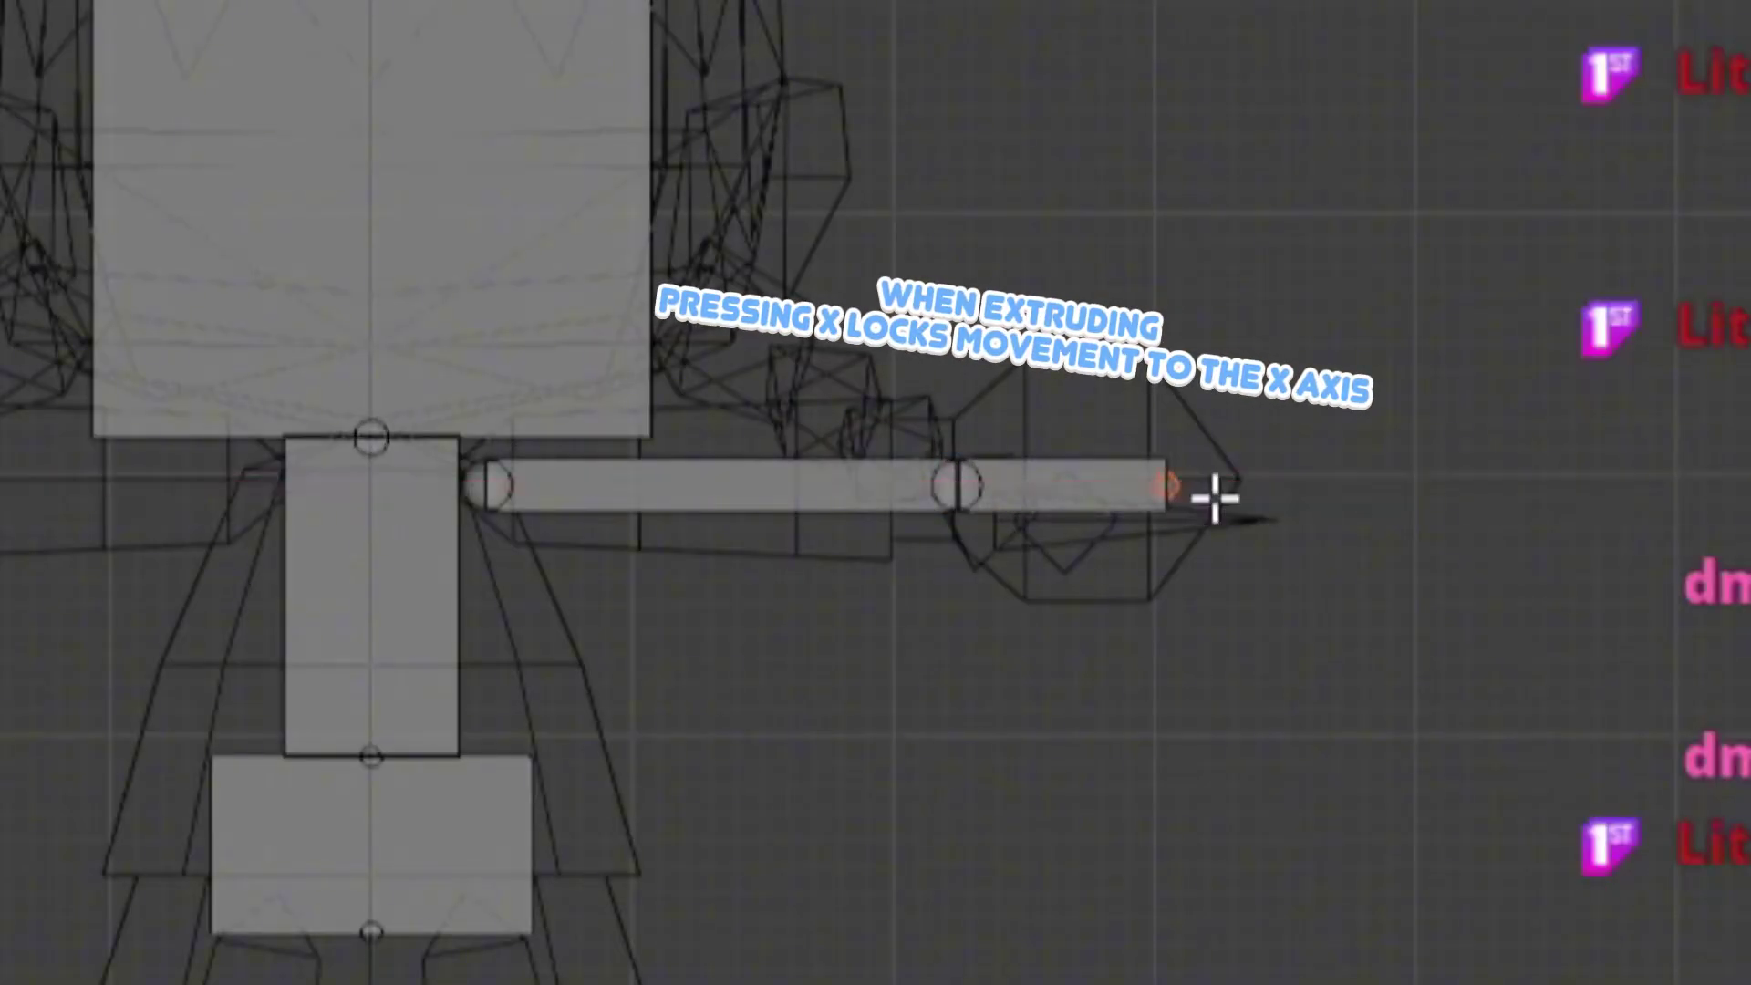
click(1102, 465)
key(ctrl+alt+s)
click(1348, 439)
Step: Subdivide the arm bone into an upper arm and a forearm bone
click(816, 504)
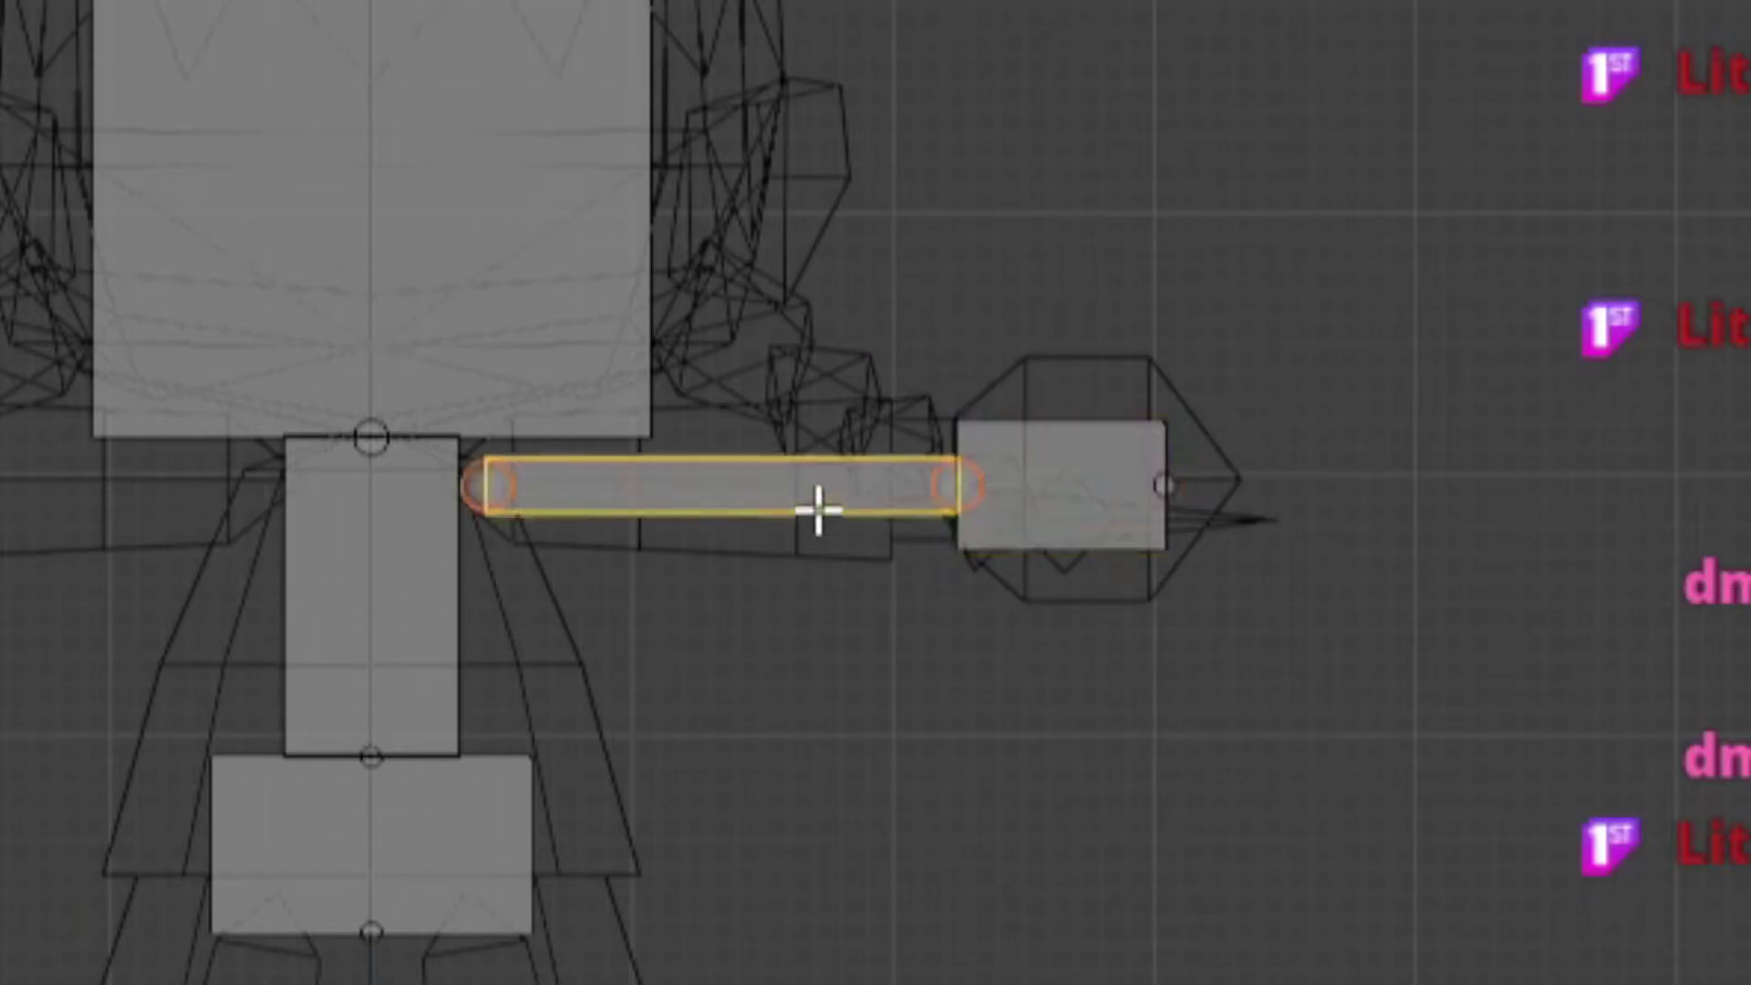
key(F3)
text(sub)
key(Return)
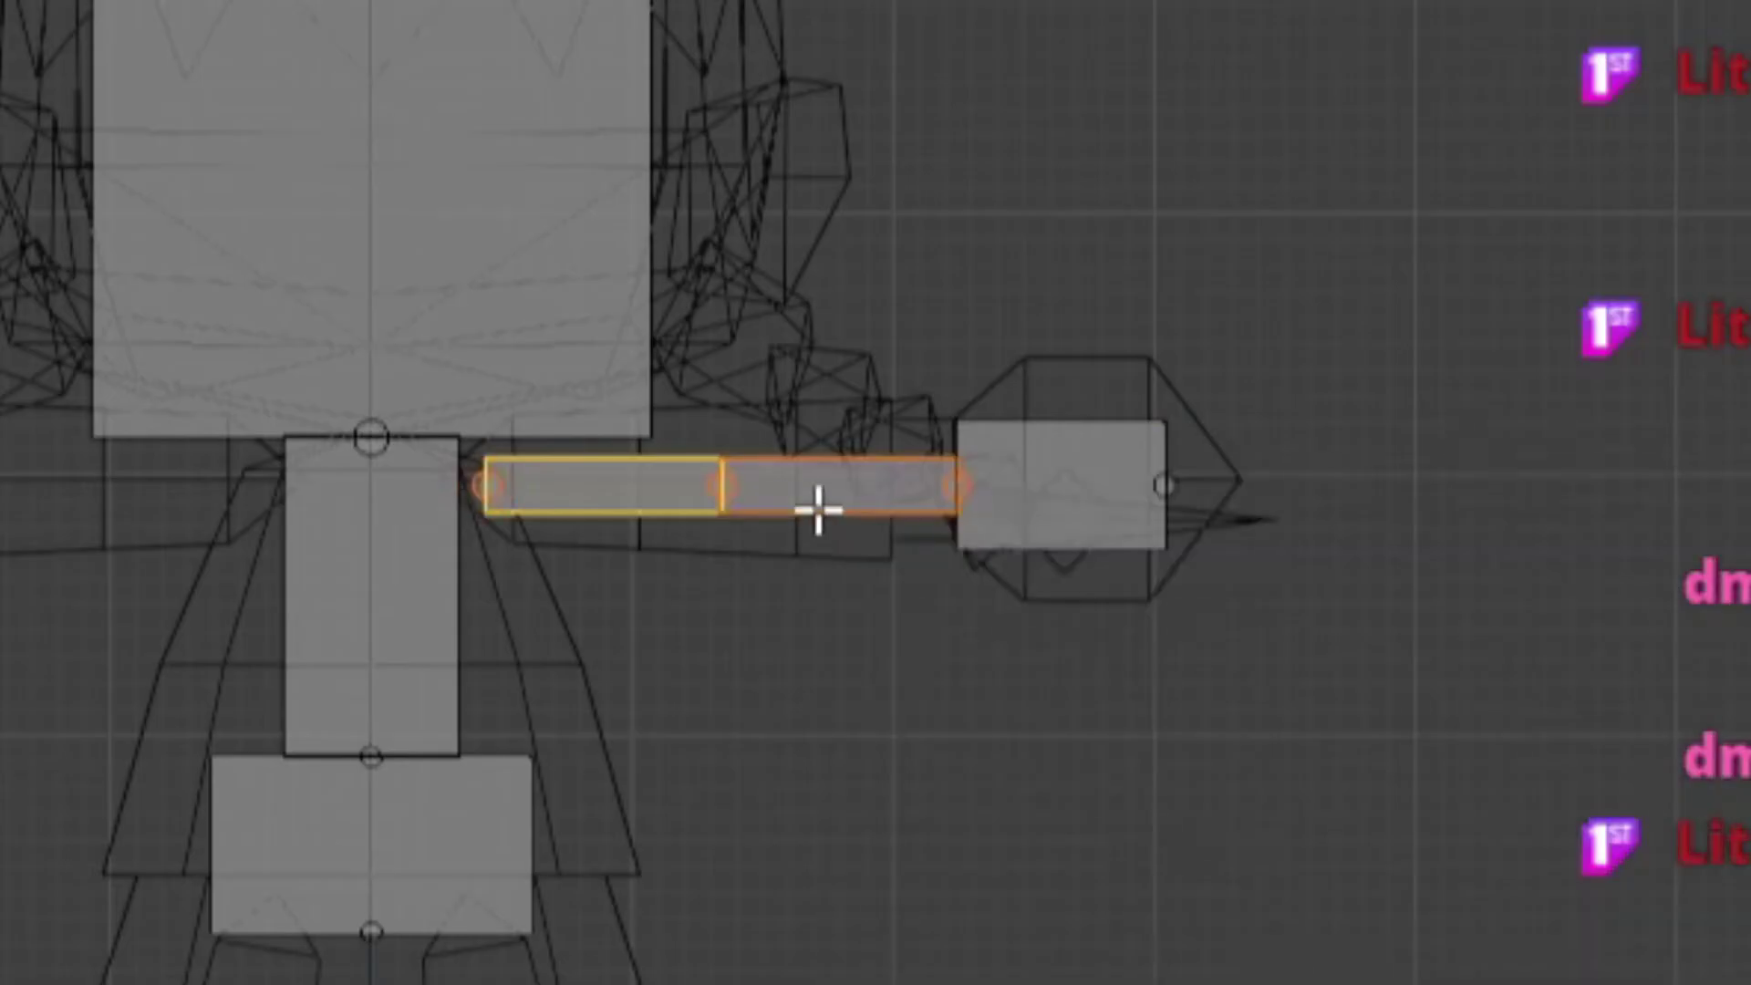
Step: Parent the upper arm bone to the spine bone with Keep Offset
scroll(818, 511, up, 2)
click(635, 408)
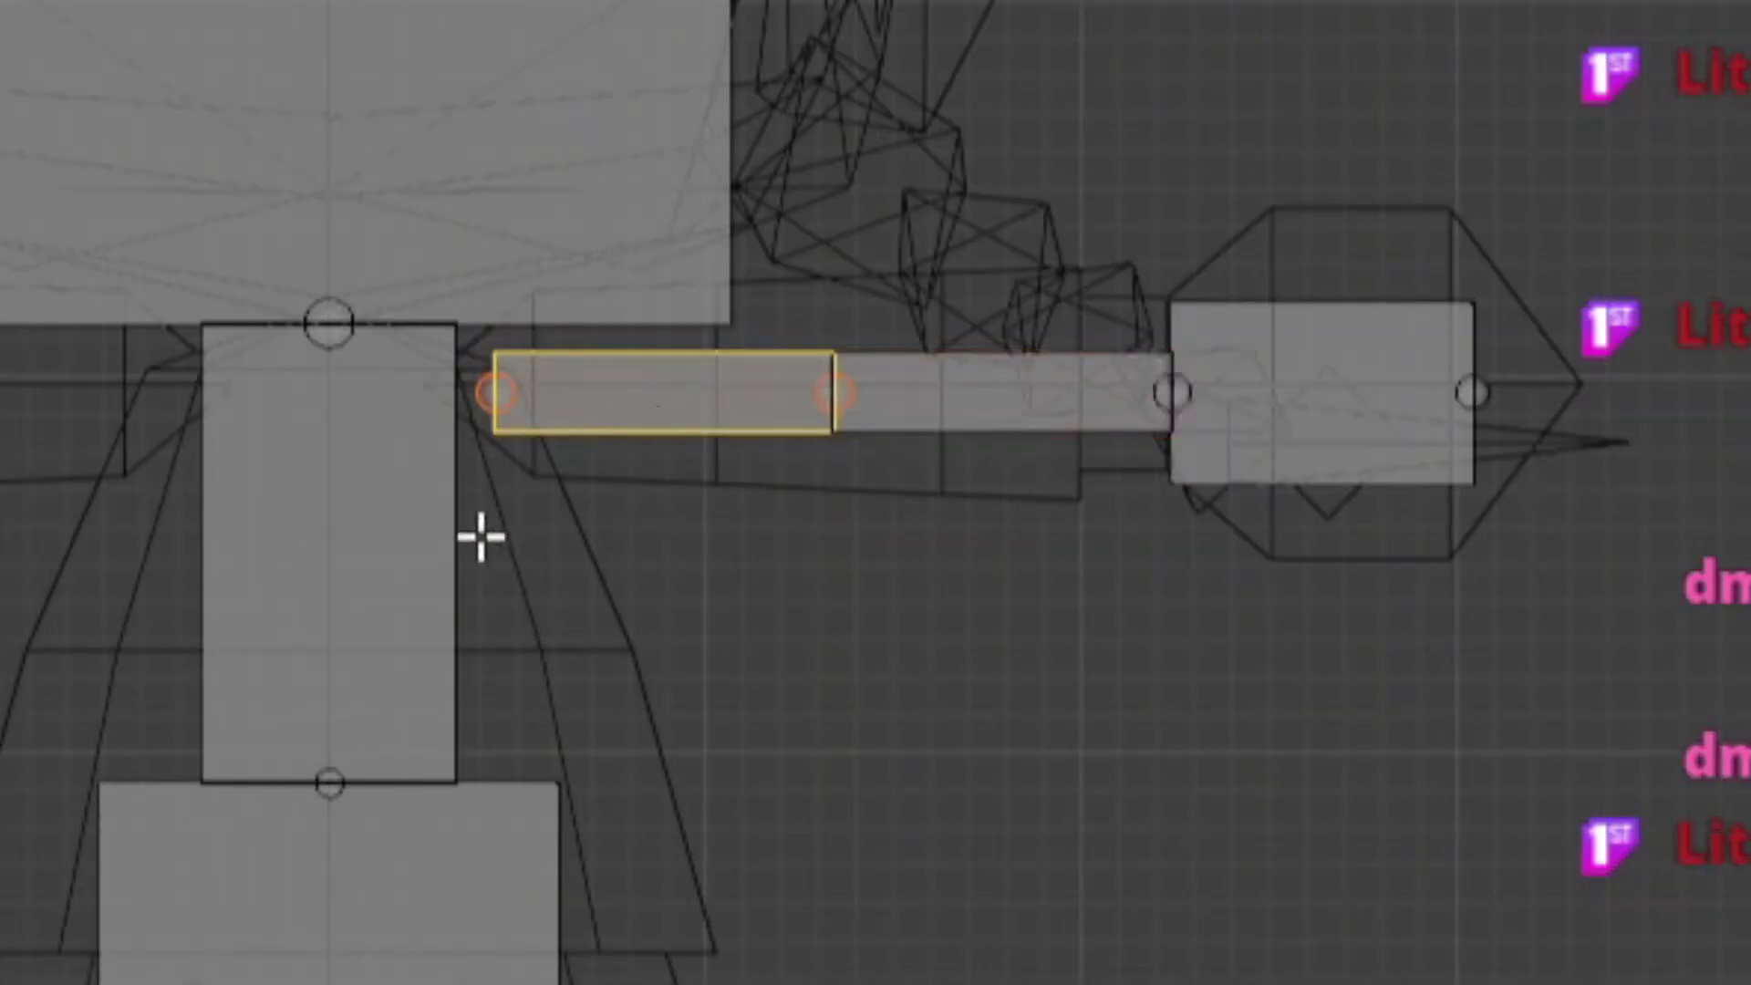
shift+click(461, 539)
key(ctrl+p)
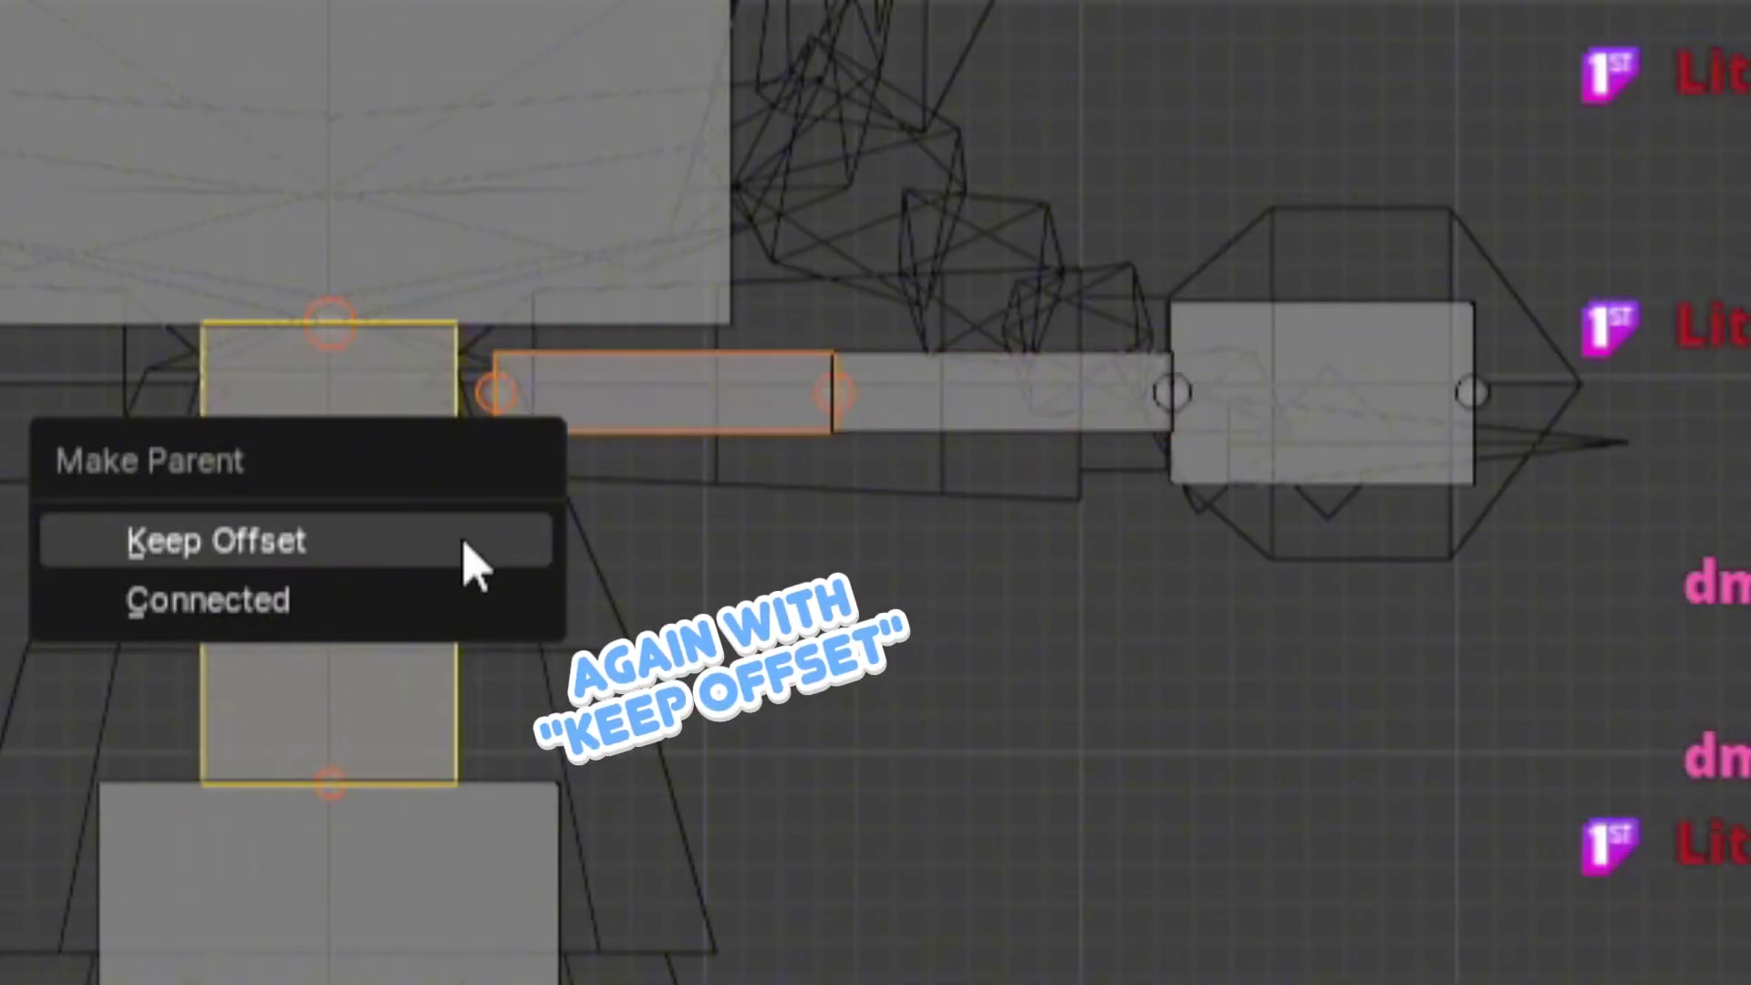
click(462, 538)
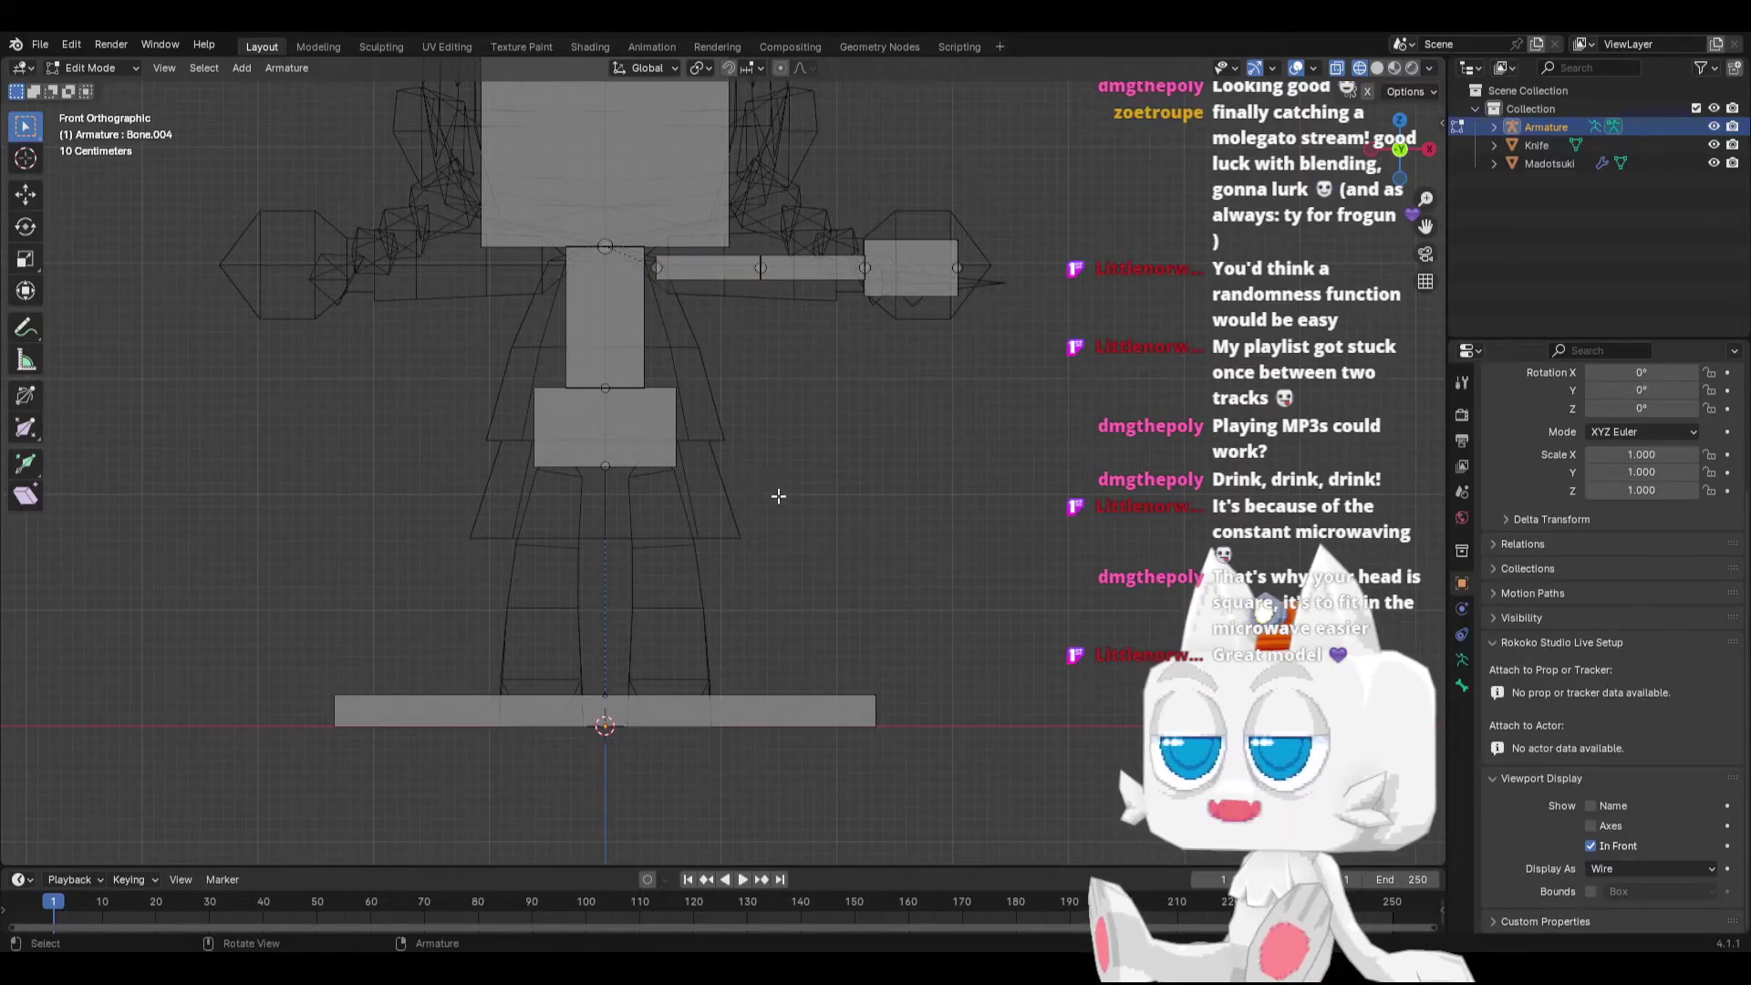
Step: Add a leg bone, place its base at the knife-side hip joint and stretch its tip down to the ankle
key(shift+a)
click(624, 658)
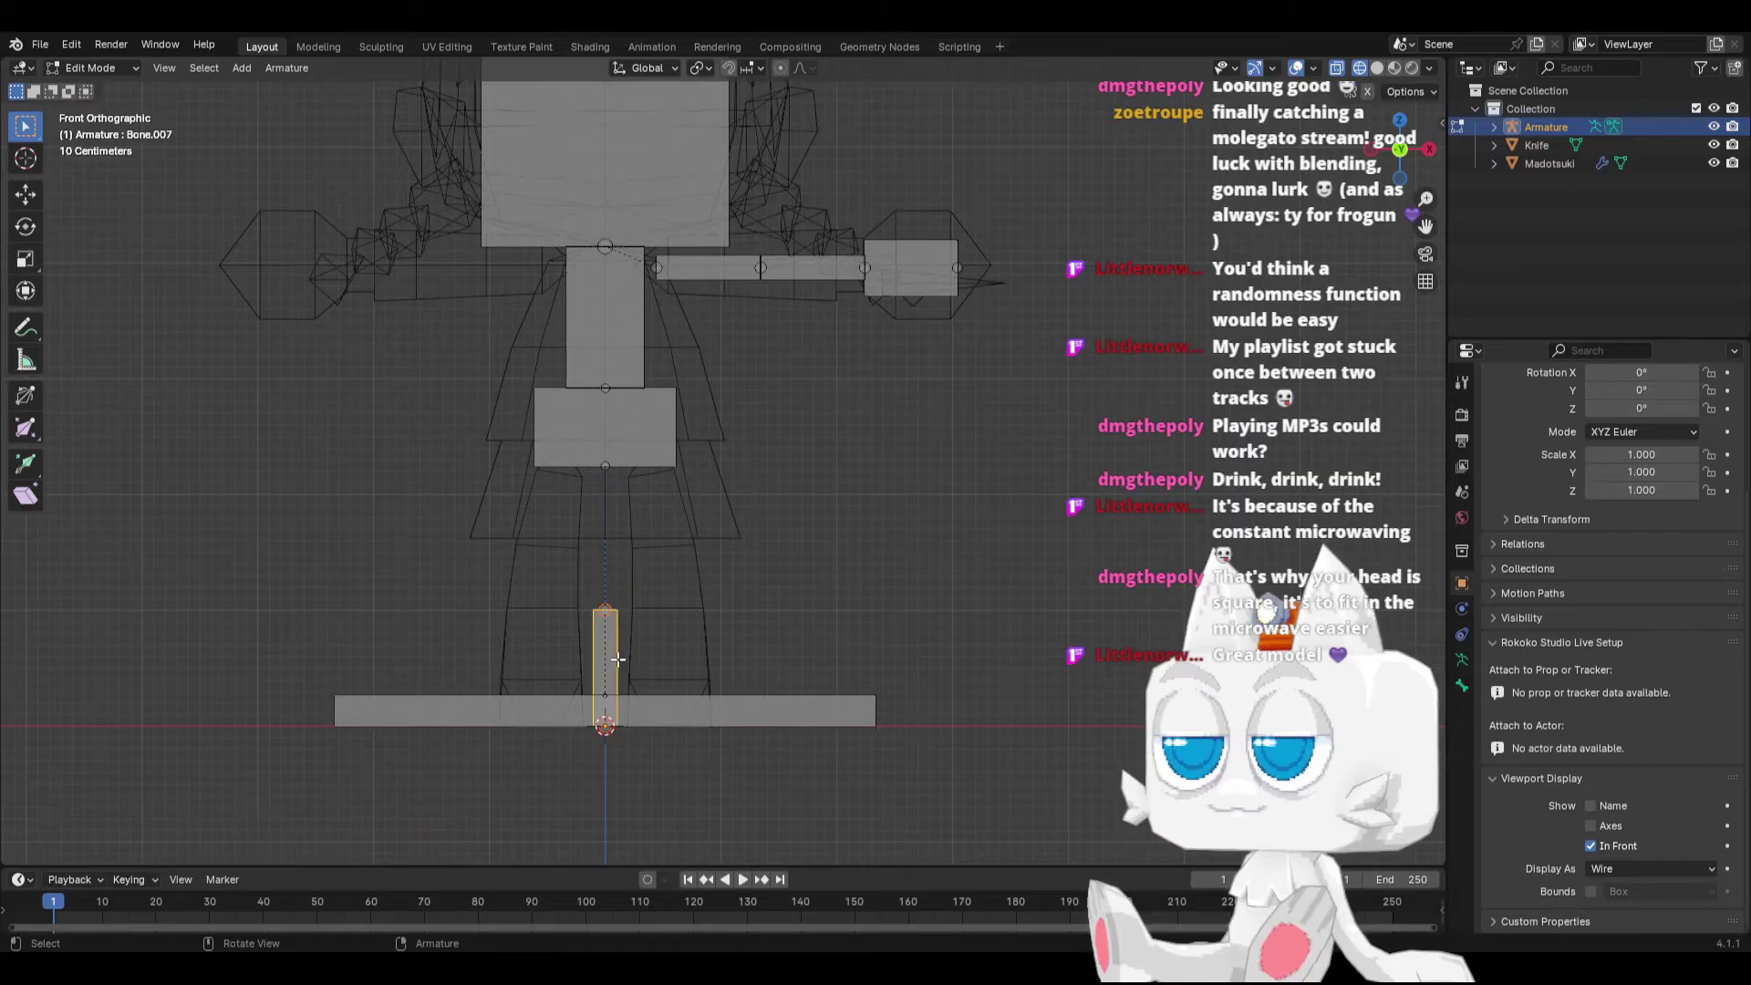
key(g)
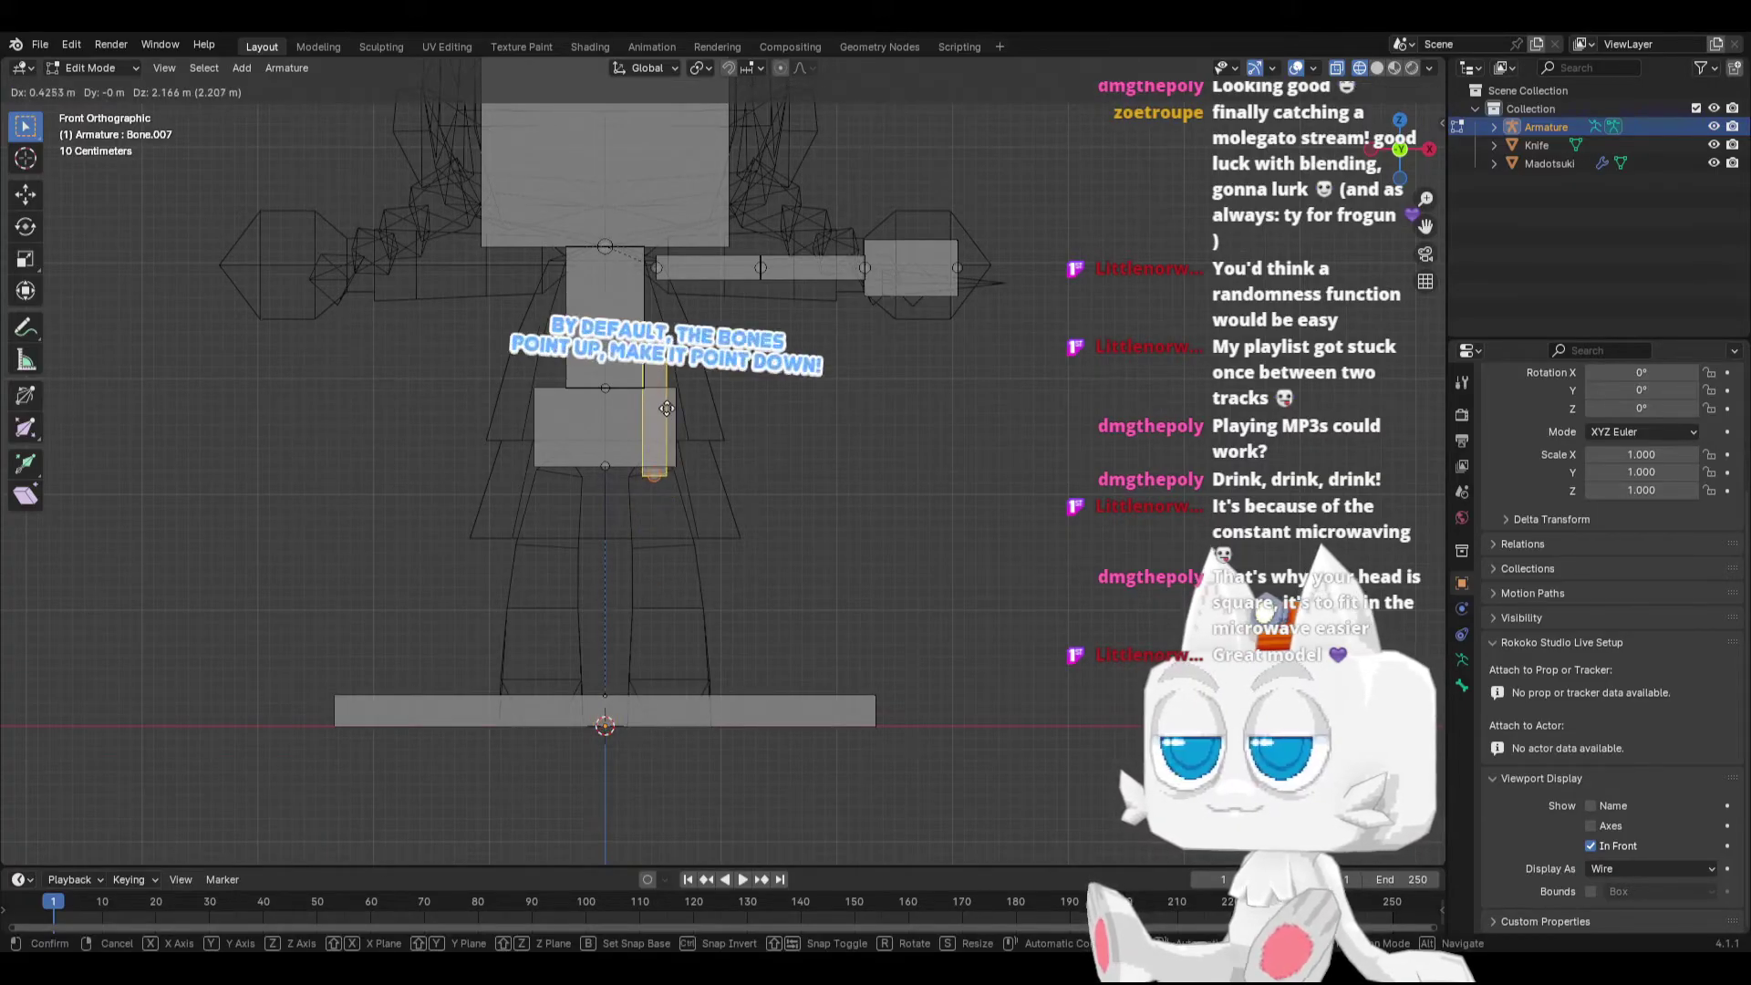
click(666, 415)
click(653, 385)
key(g)
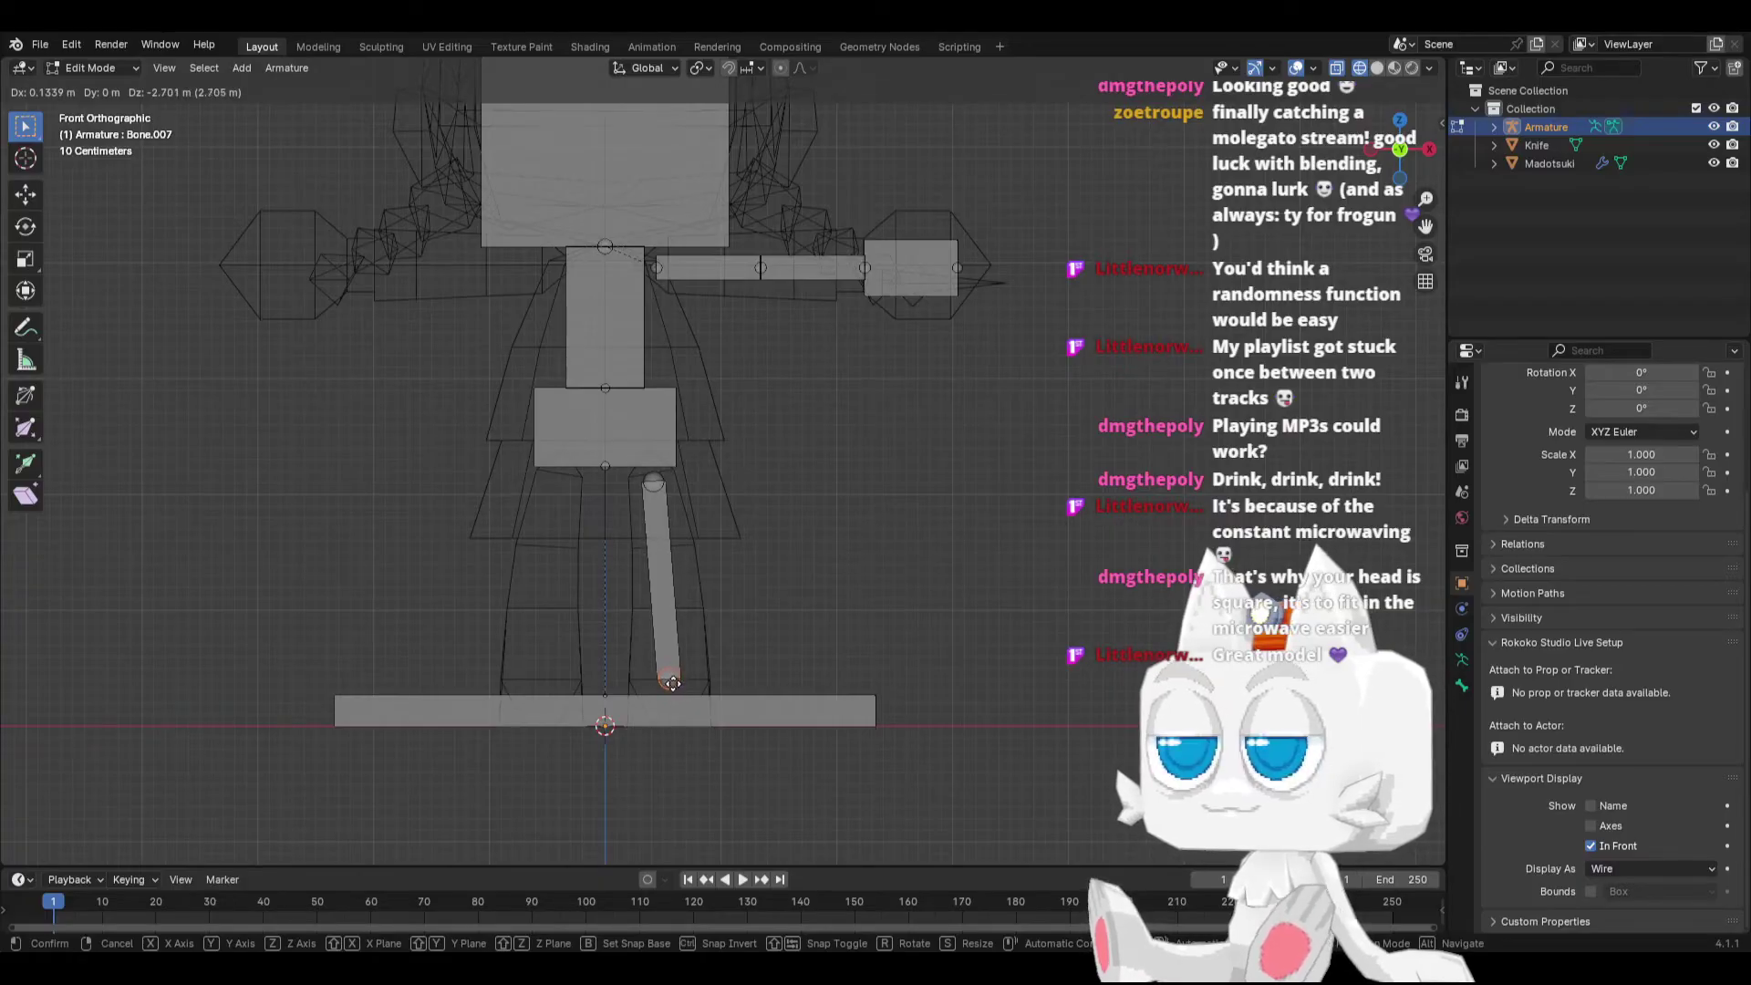
click(672, 683)
Step: Extrude a foot bone from the ankle down the Z axis to the ground and widen it to fit the foot
key(e)
key(z)
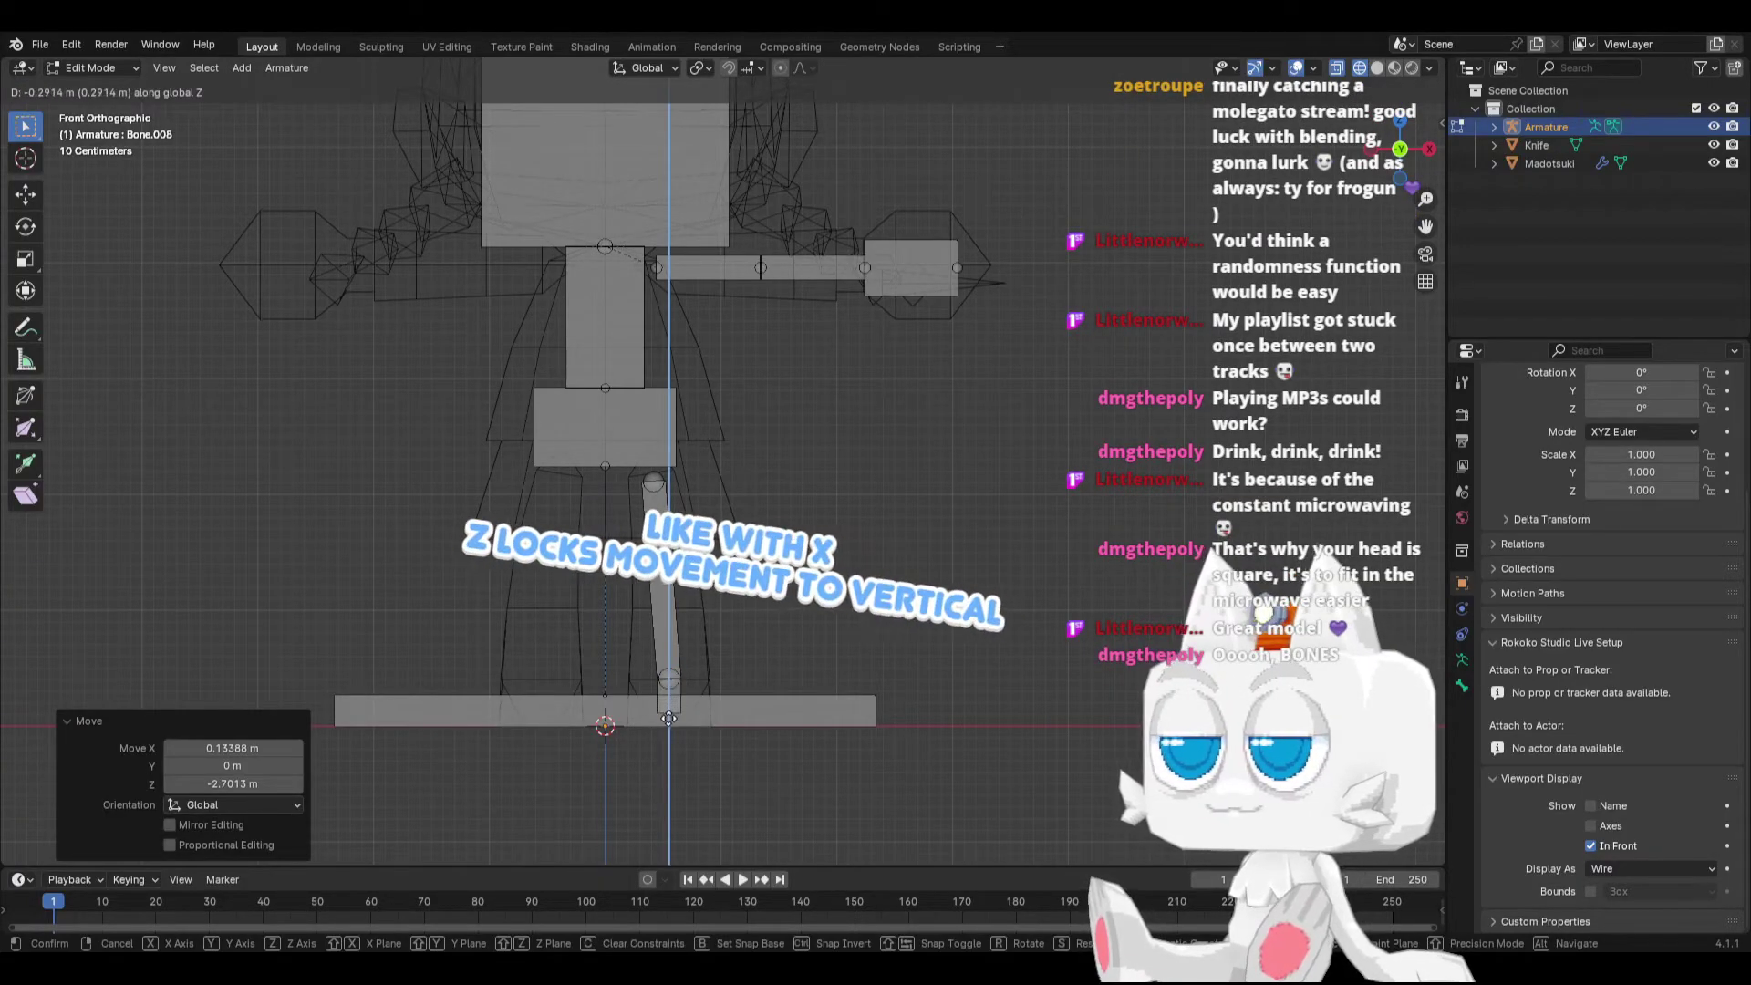
click(668, 726)
click(682, 713)
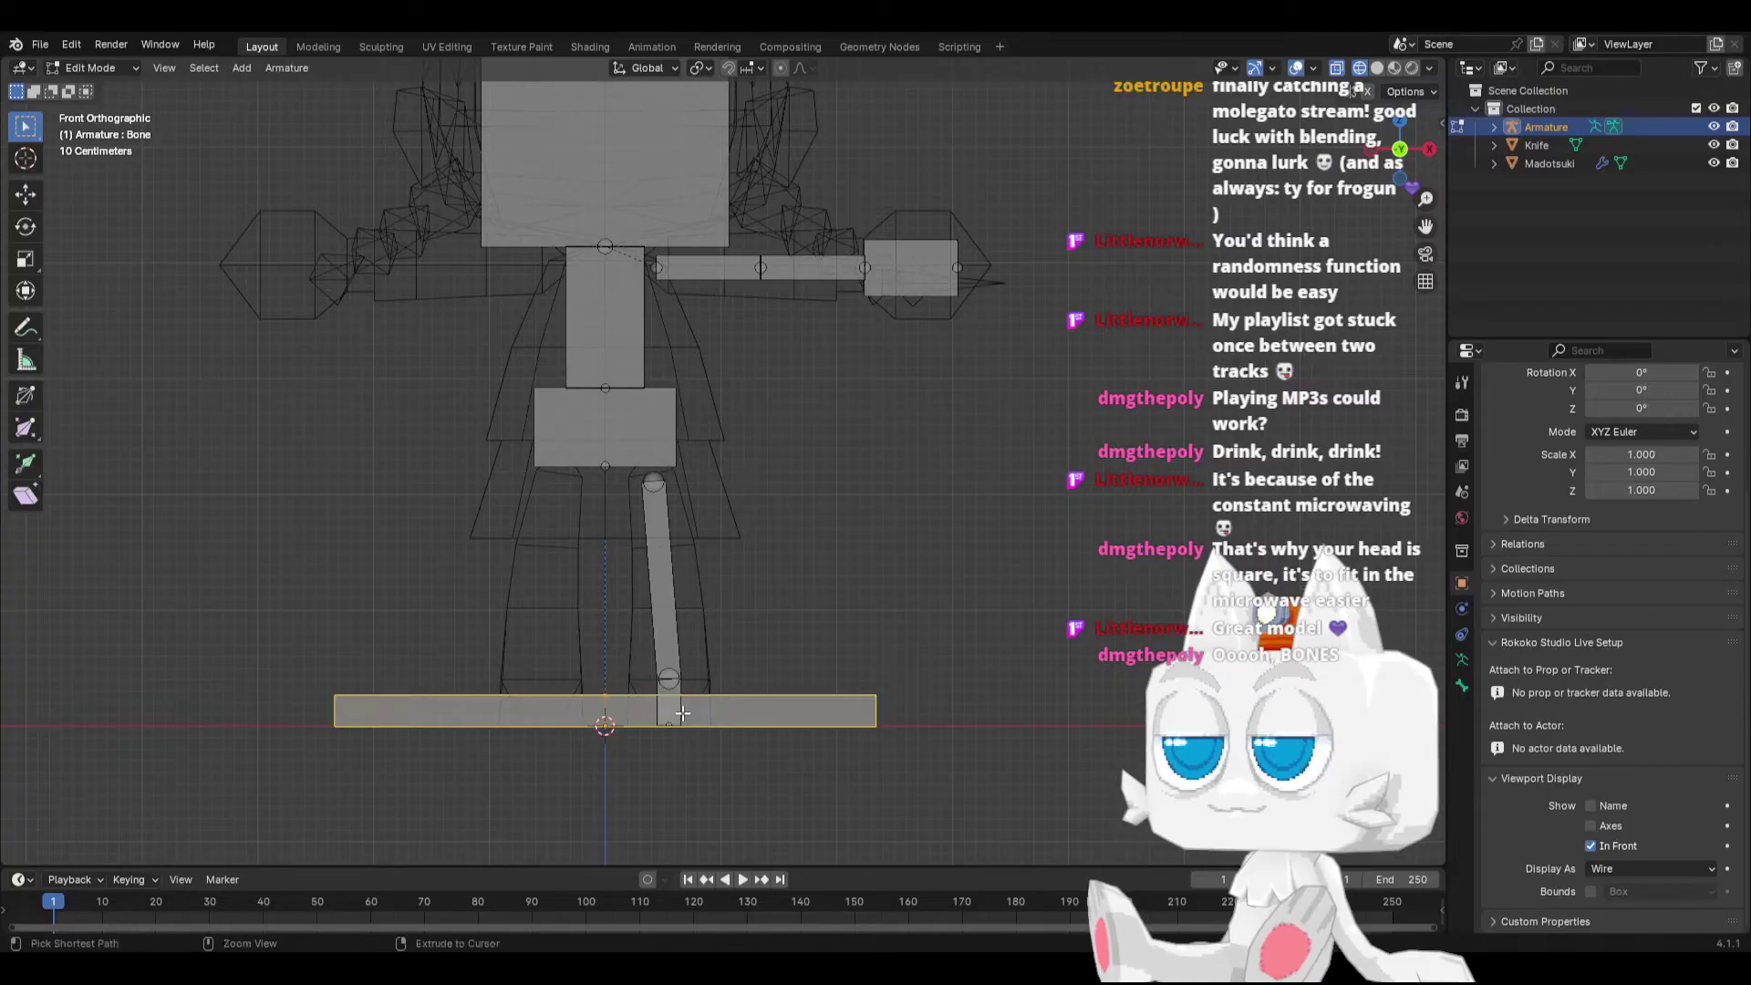
click(675, 709)
key(s)
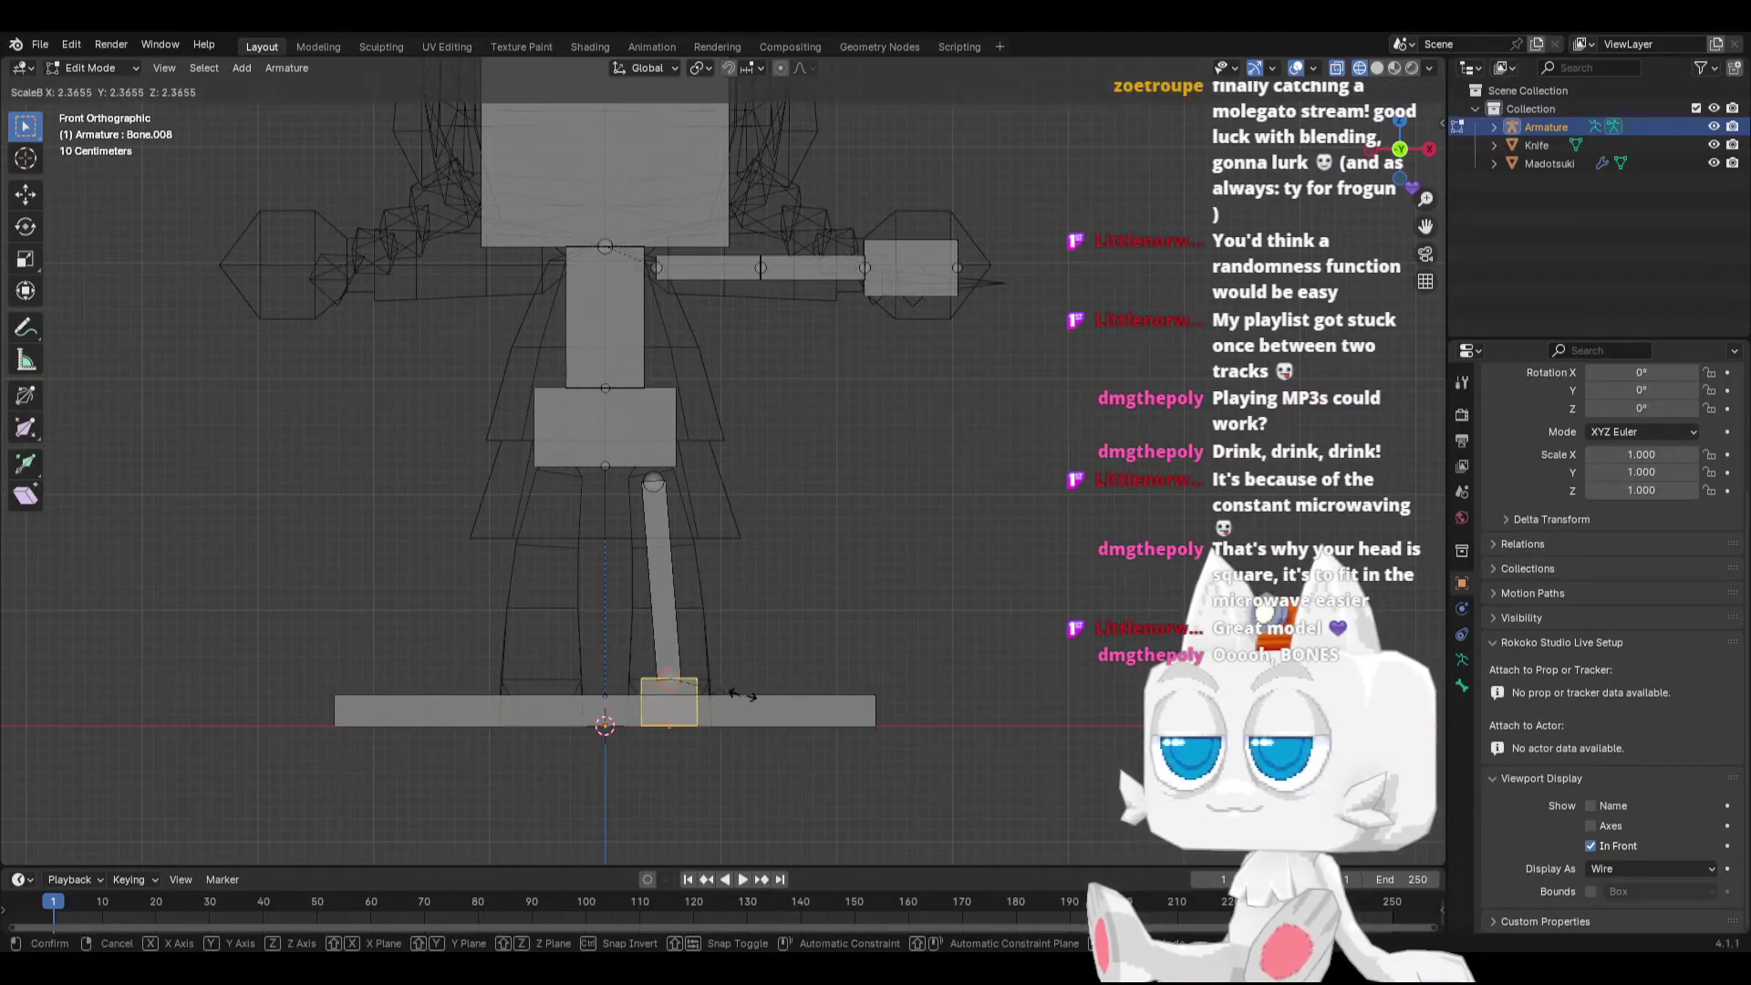
click(775, 688)
Step: Subdivide the leg bone in two and shift the knee joint slightly forward along the Y axis
key(KP_3)
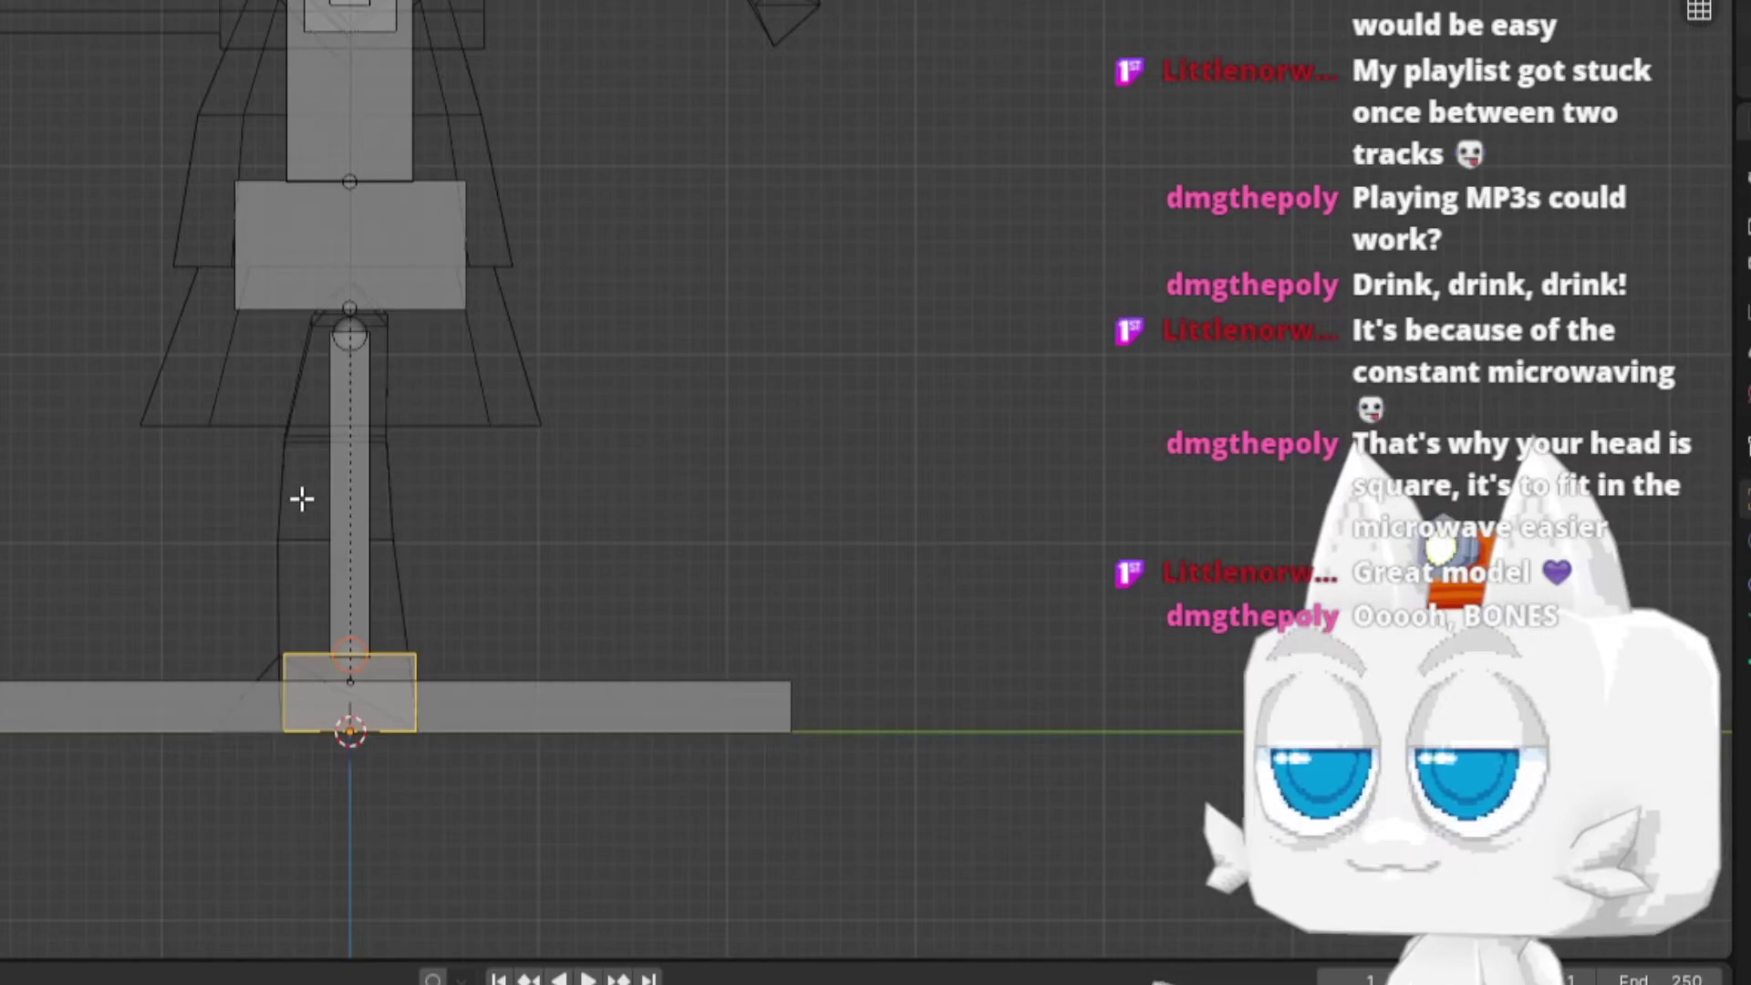
click(334, 500)
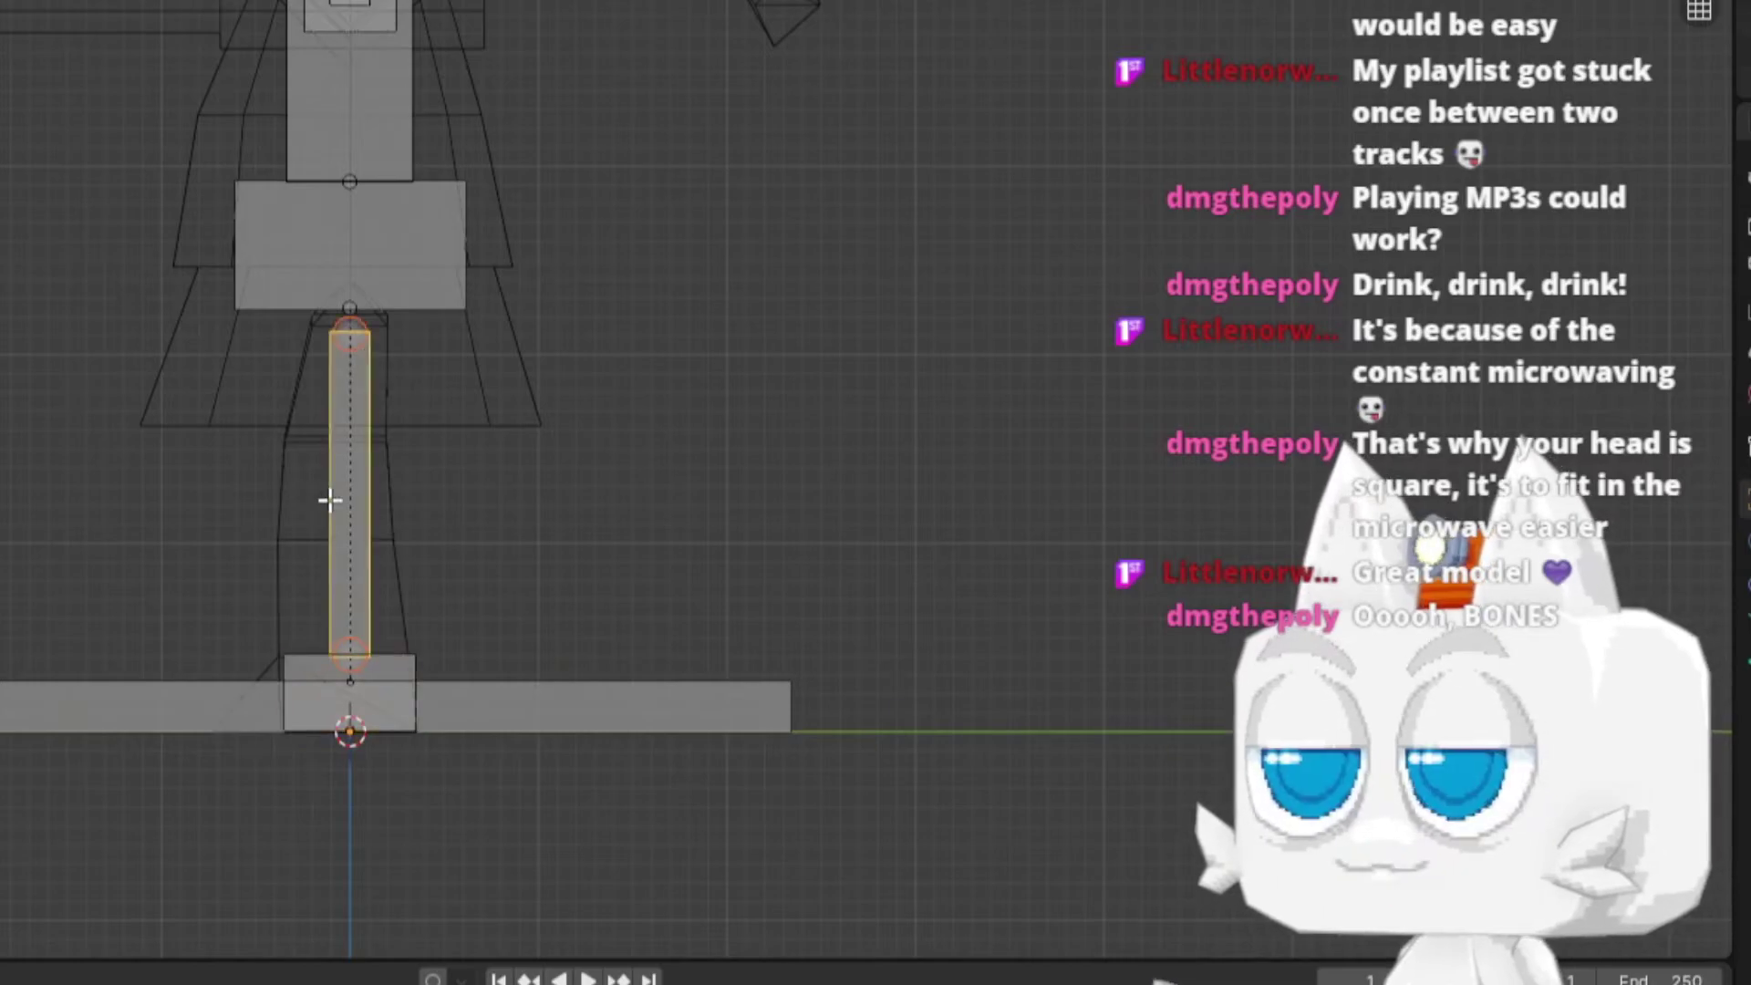
key(F3)
click(492, 555)
drag(298, 485, 395, 524)
key(g)
key(y)
click(381, 522)
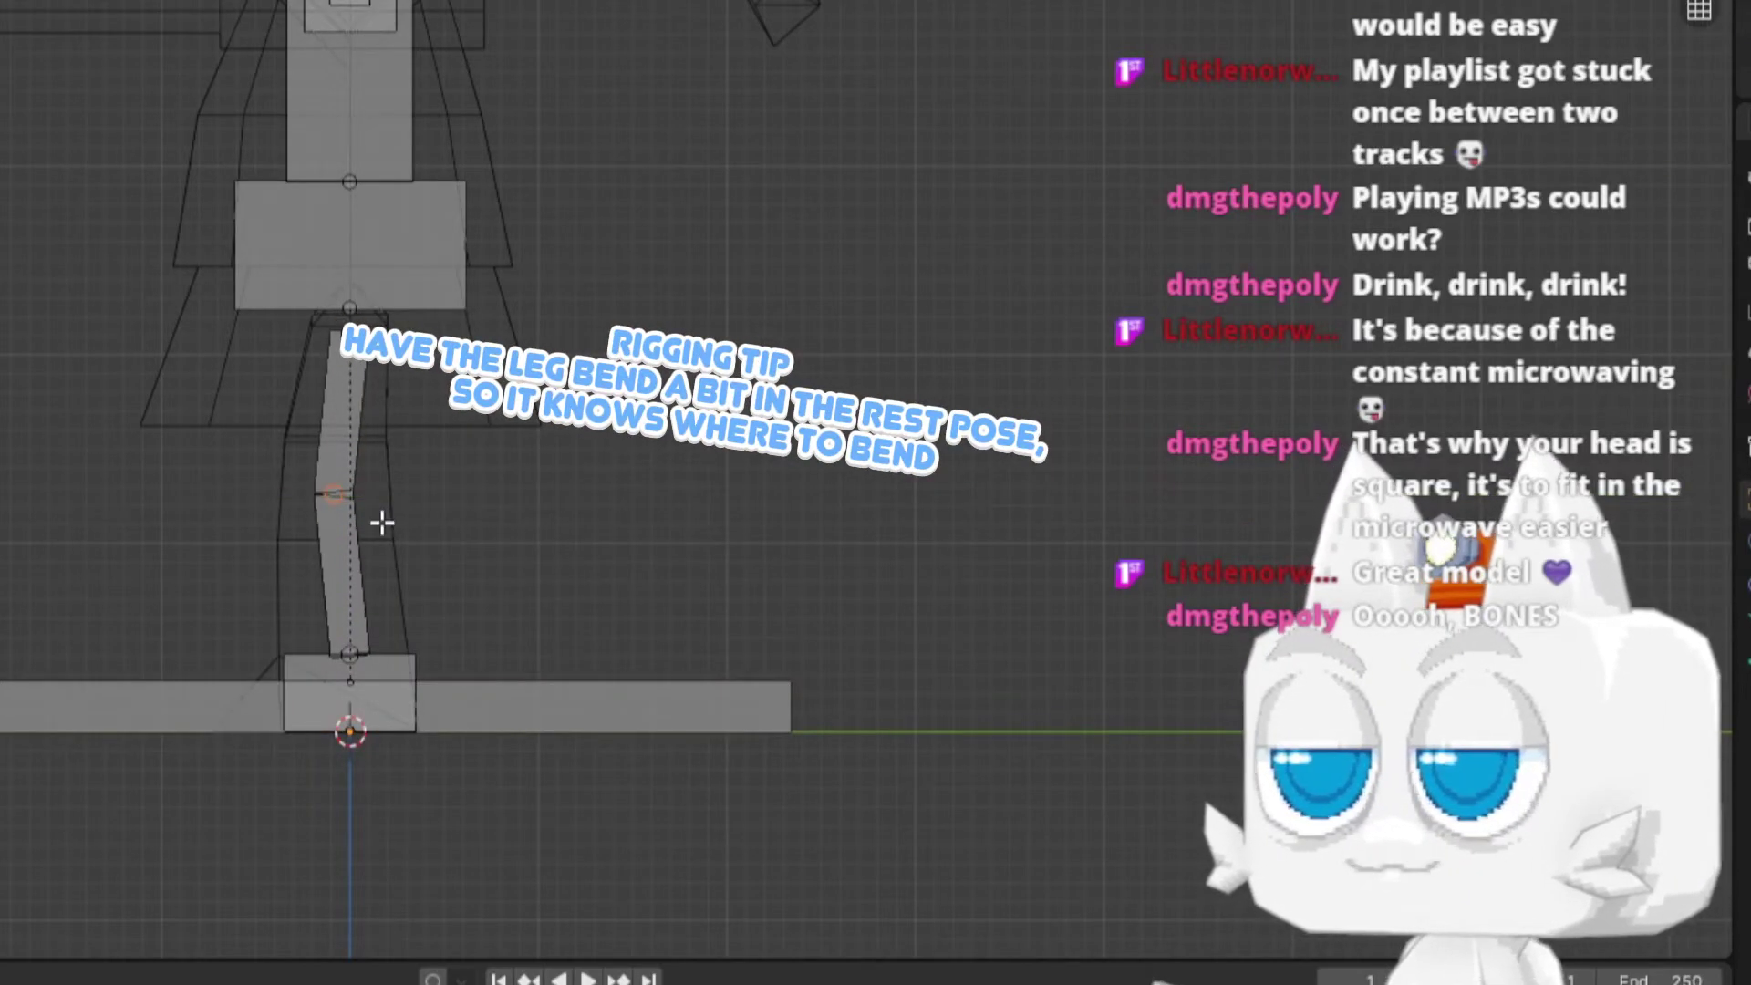
Step: Parent the upper leg bone to the hip bone with Keep Offset and clear the bone selection
key(KP_1)
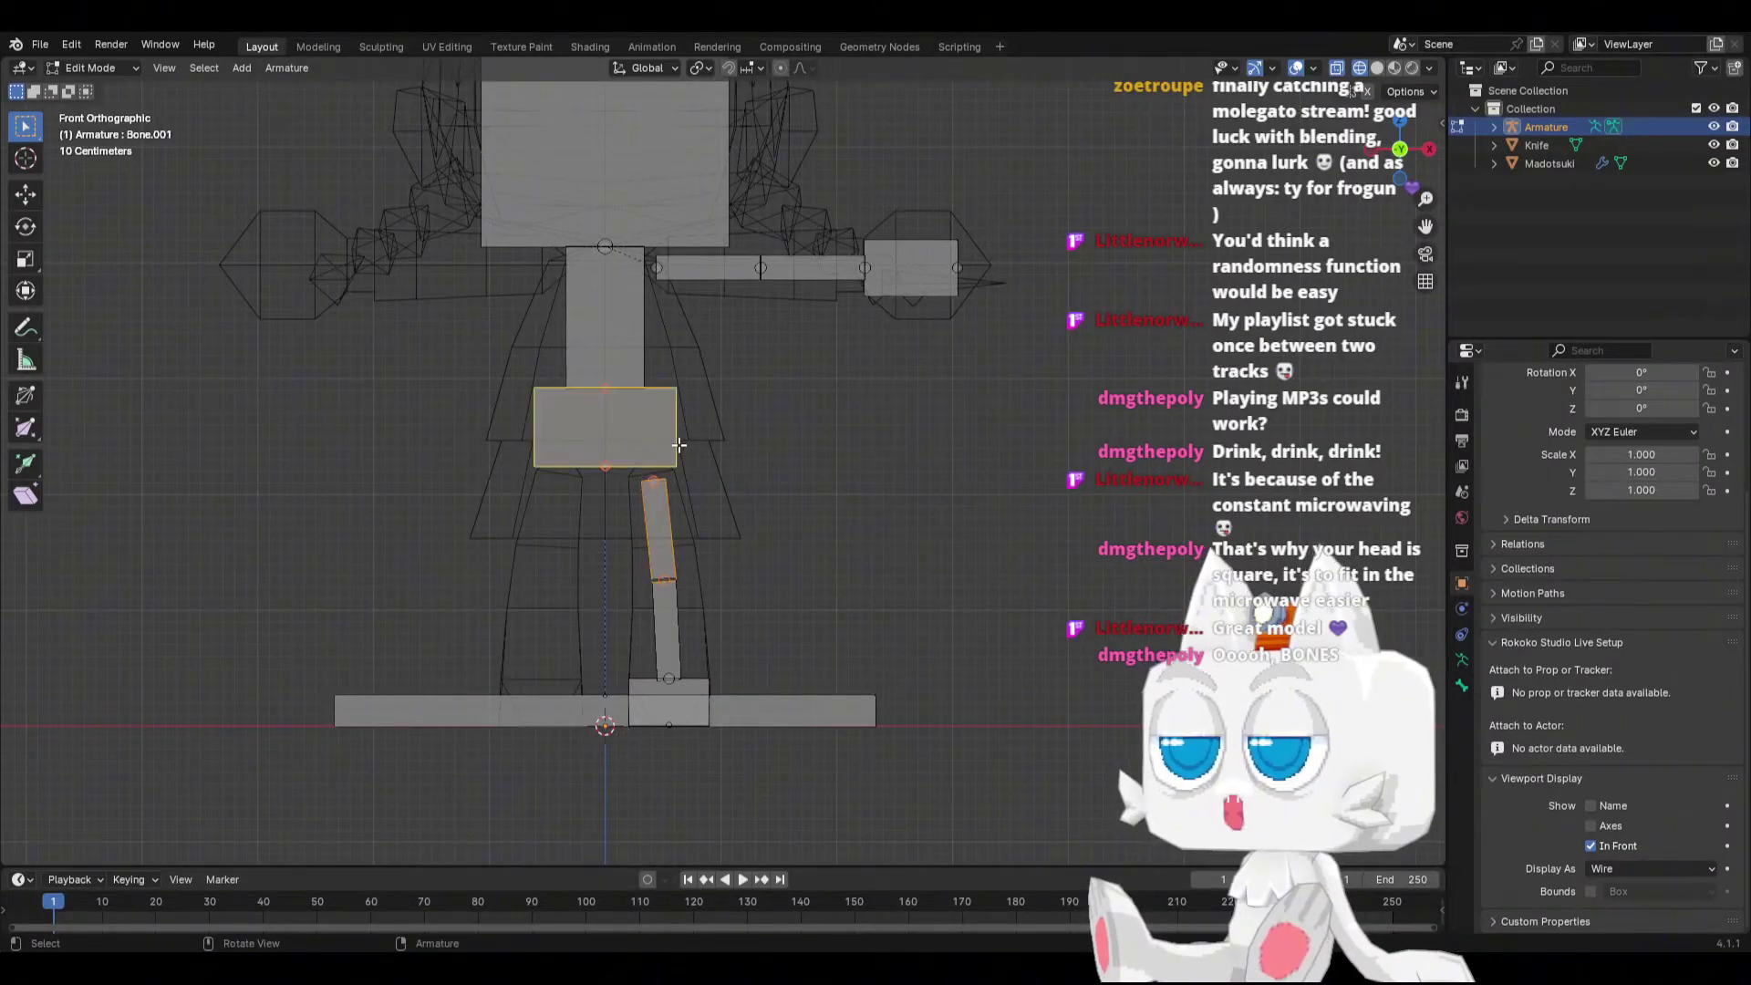
key(ctrl+p)
click(679, 445)
key(a)
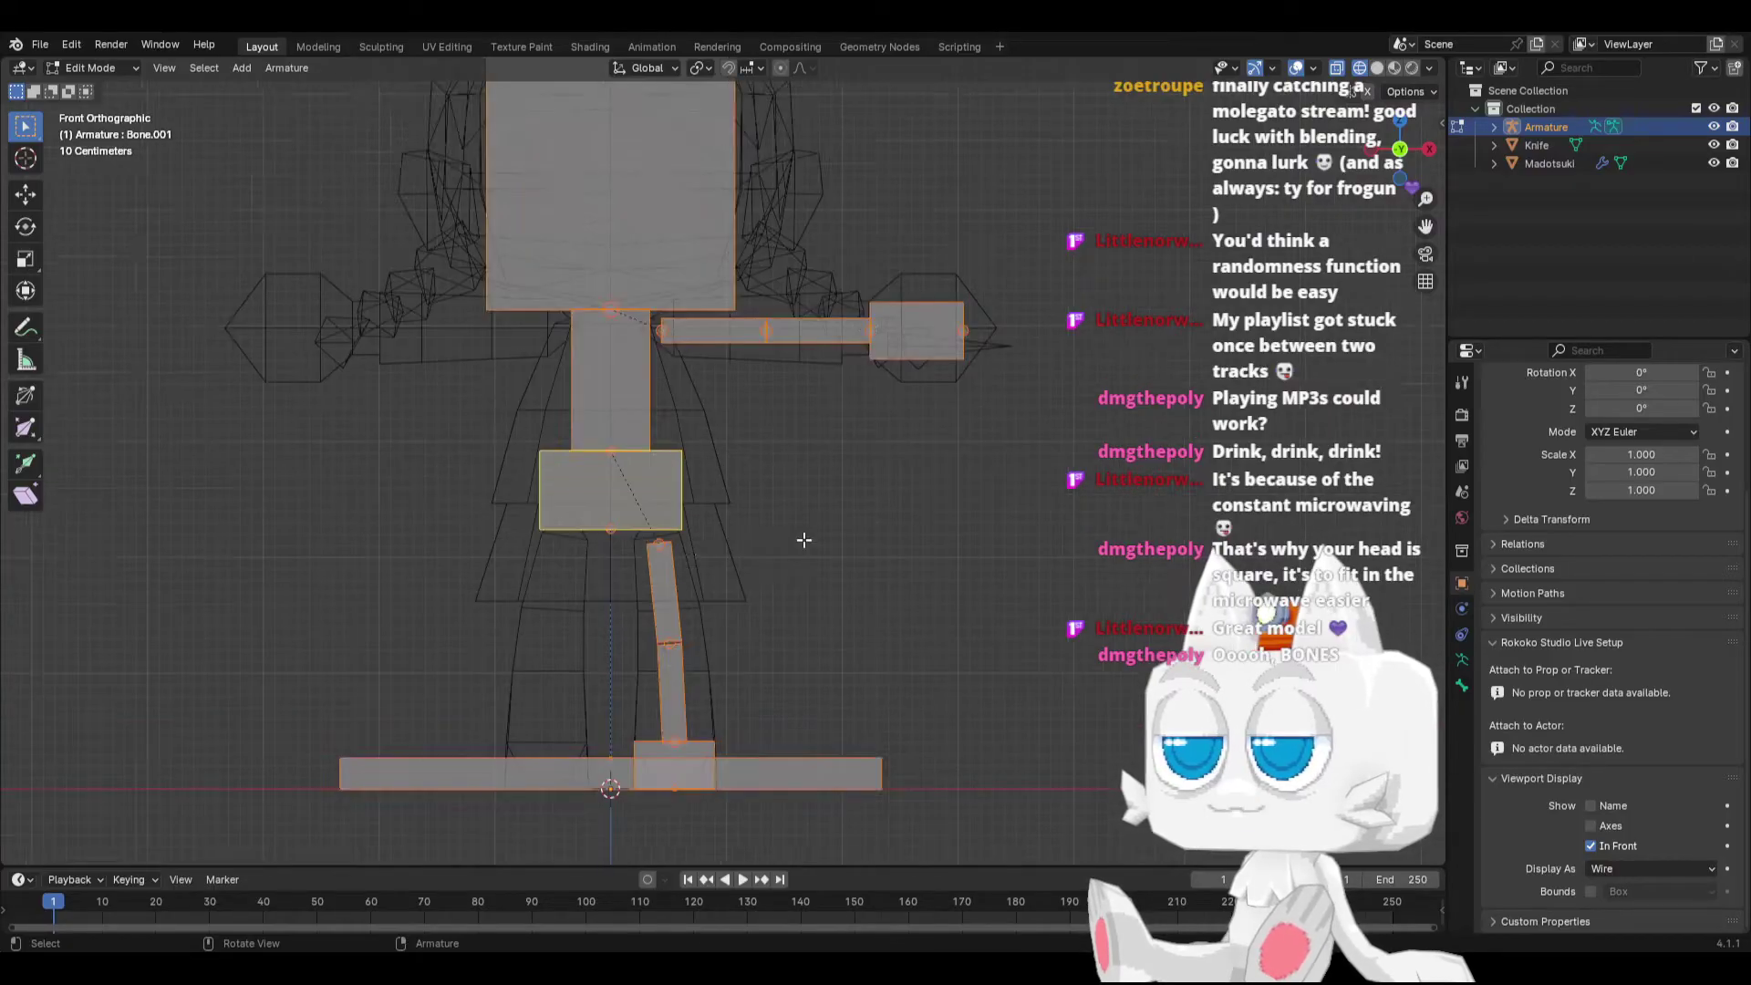
key(alt+a)
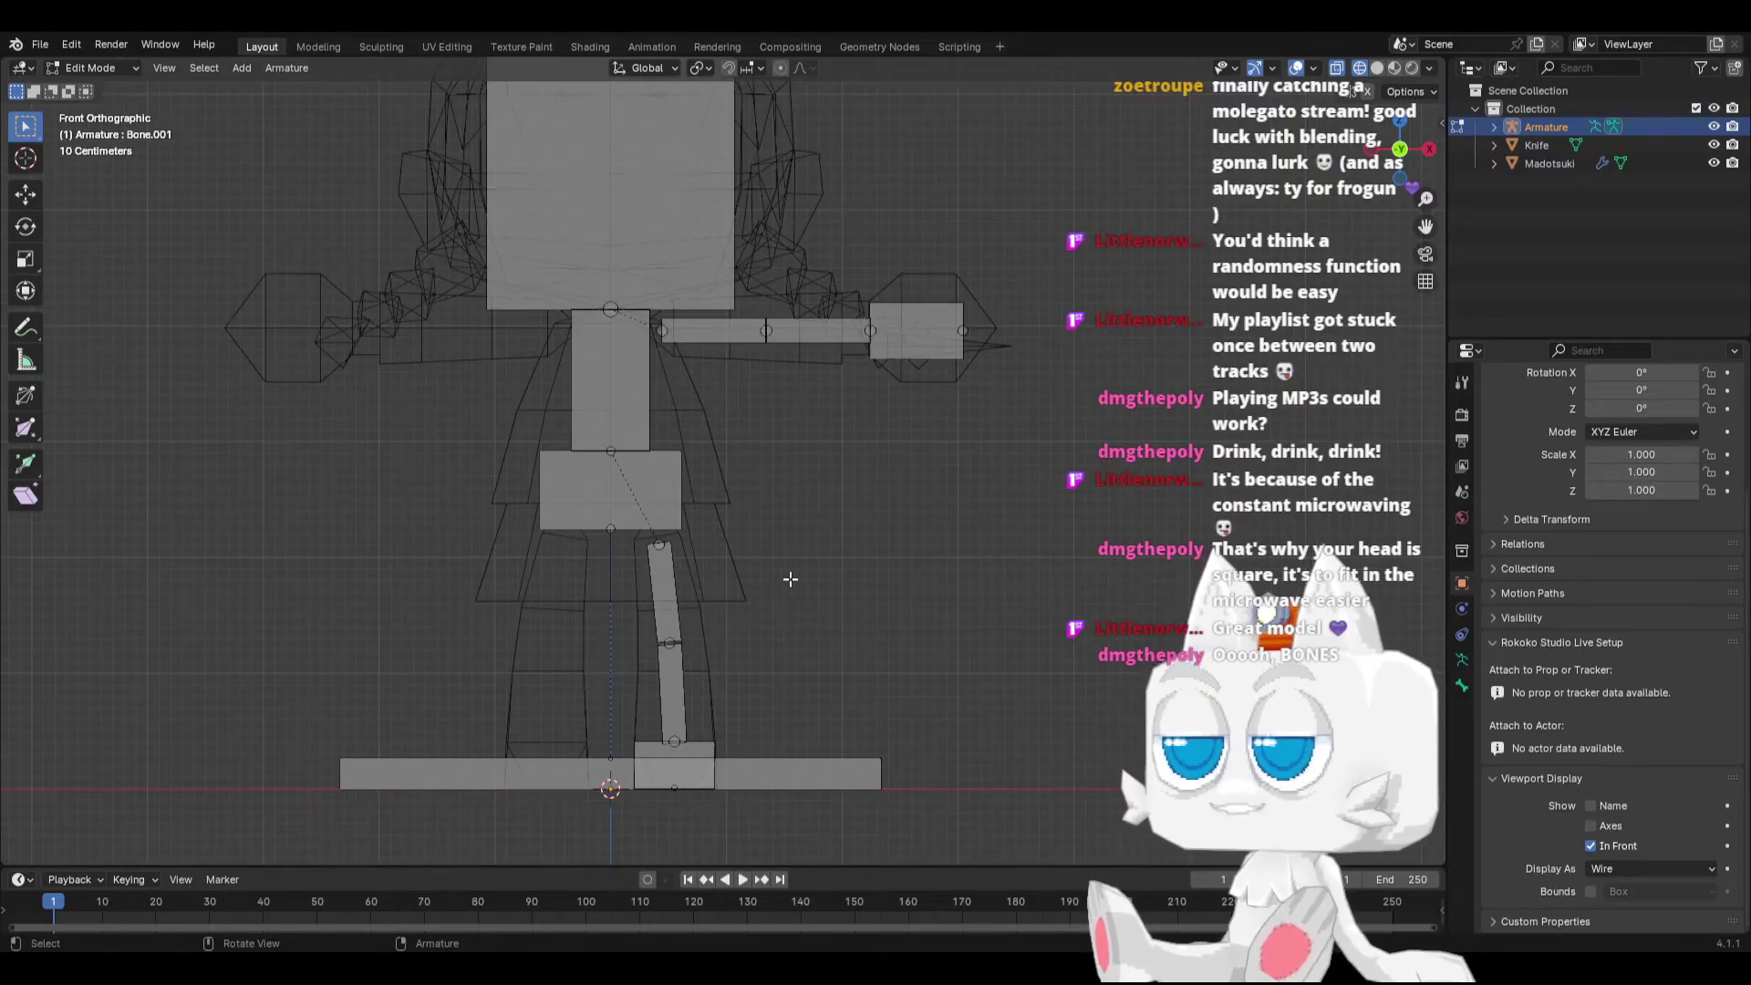
Step: Rename the root bone at the ground as Base and the hip bone as Hips
click(831, 766)
click(1462, 684)
click(1583, 412)
text(Base)
key(Return)
click(638, 492)
click(1581, 412)
text(Hips)
key(Return)
Step: Rename the spine bone as Chest and the head bone as Head
click(610, 378)
click(1556, 411)
text(Chest)
key(Return)
click(610, 228)
click(1583, 411)
text(Head)
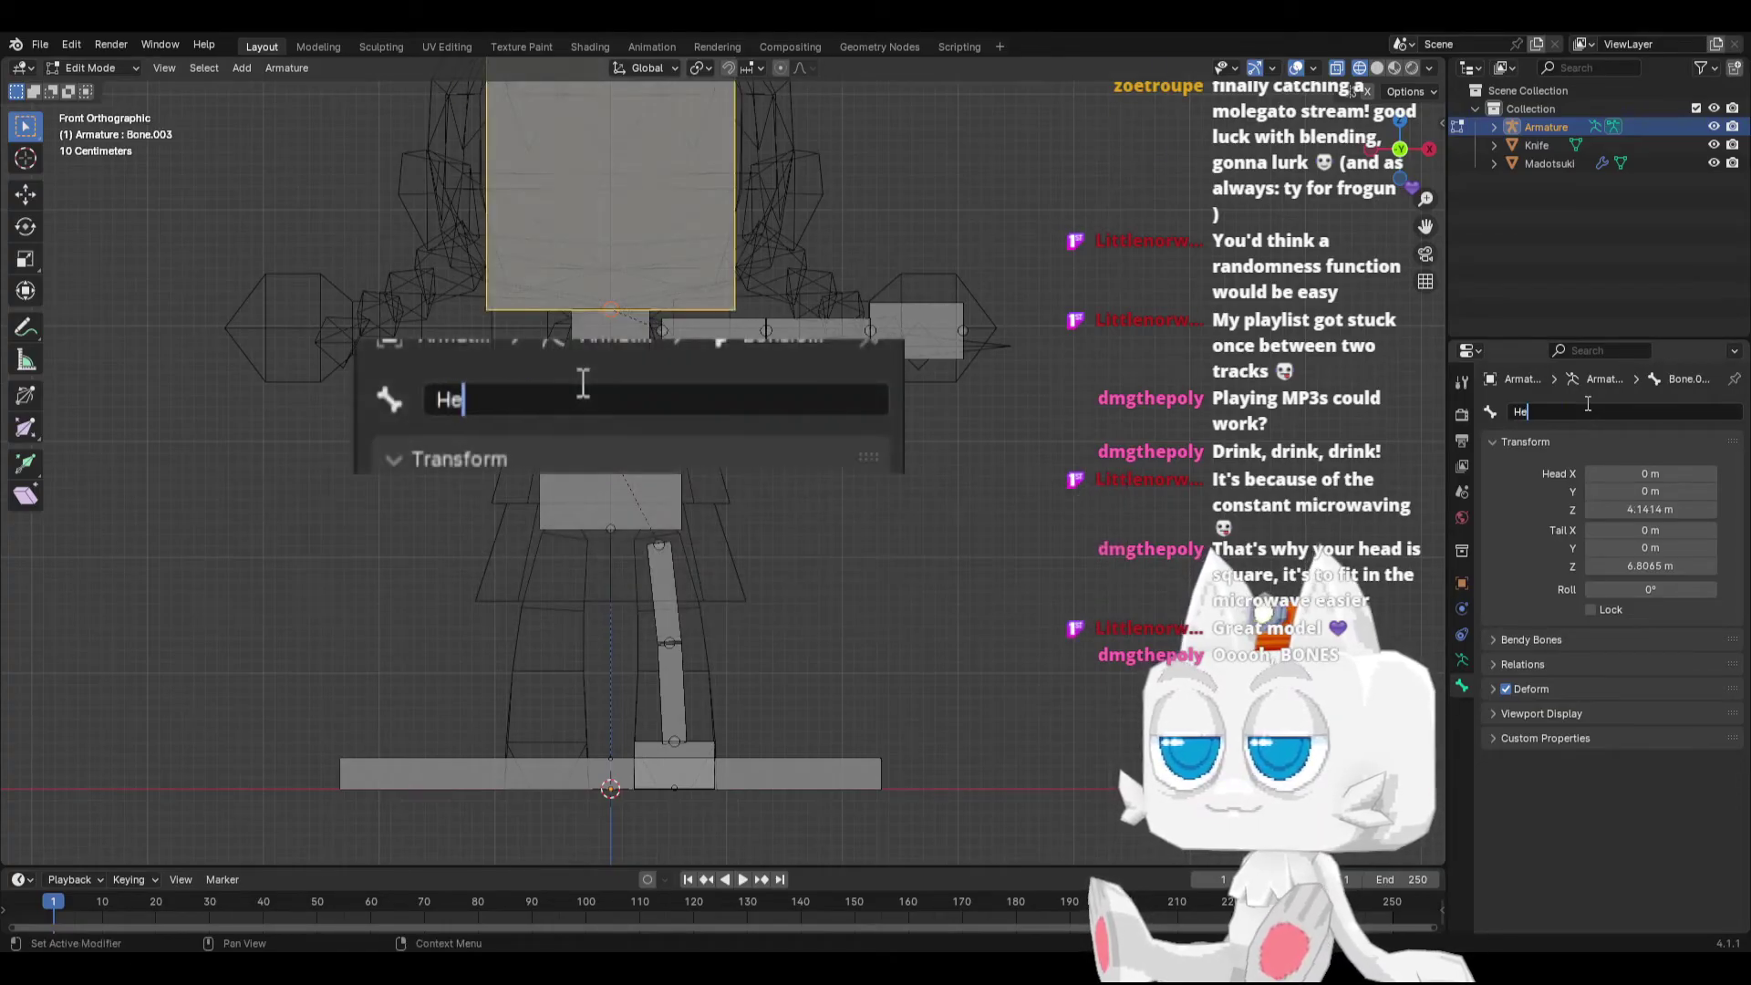
key(Return)
Step: Rename the knife-side upper arm, forearm and hand bones as Arm1.L, Arm2.L and Hand.L
click(742, 262)
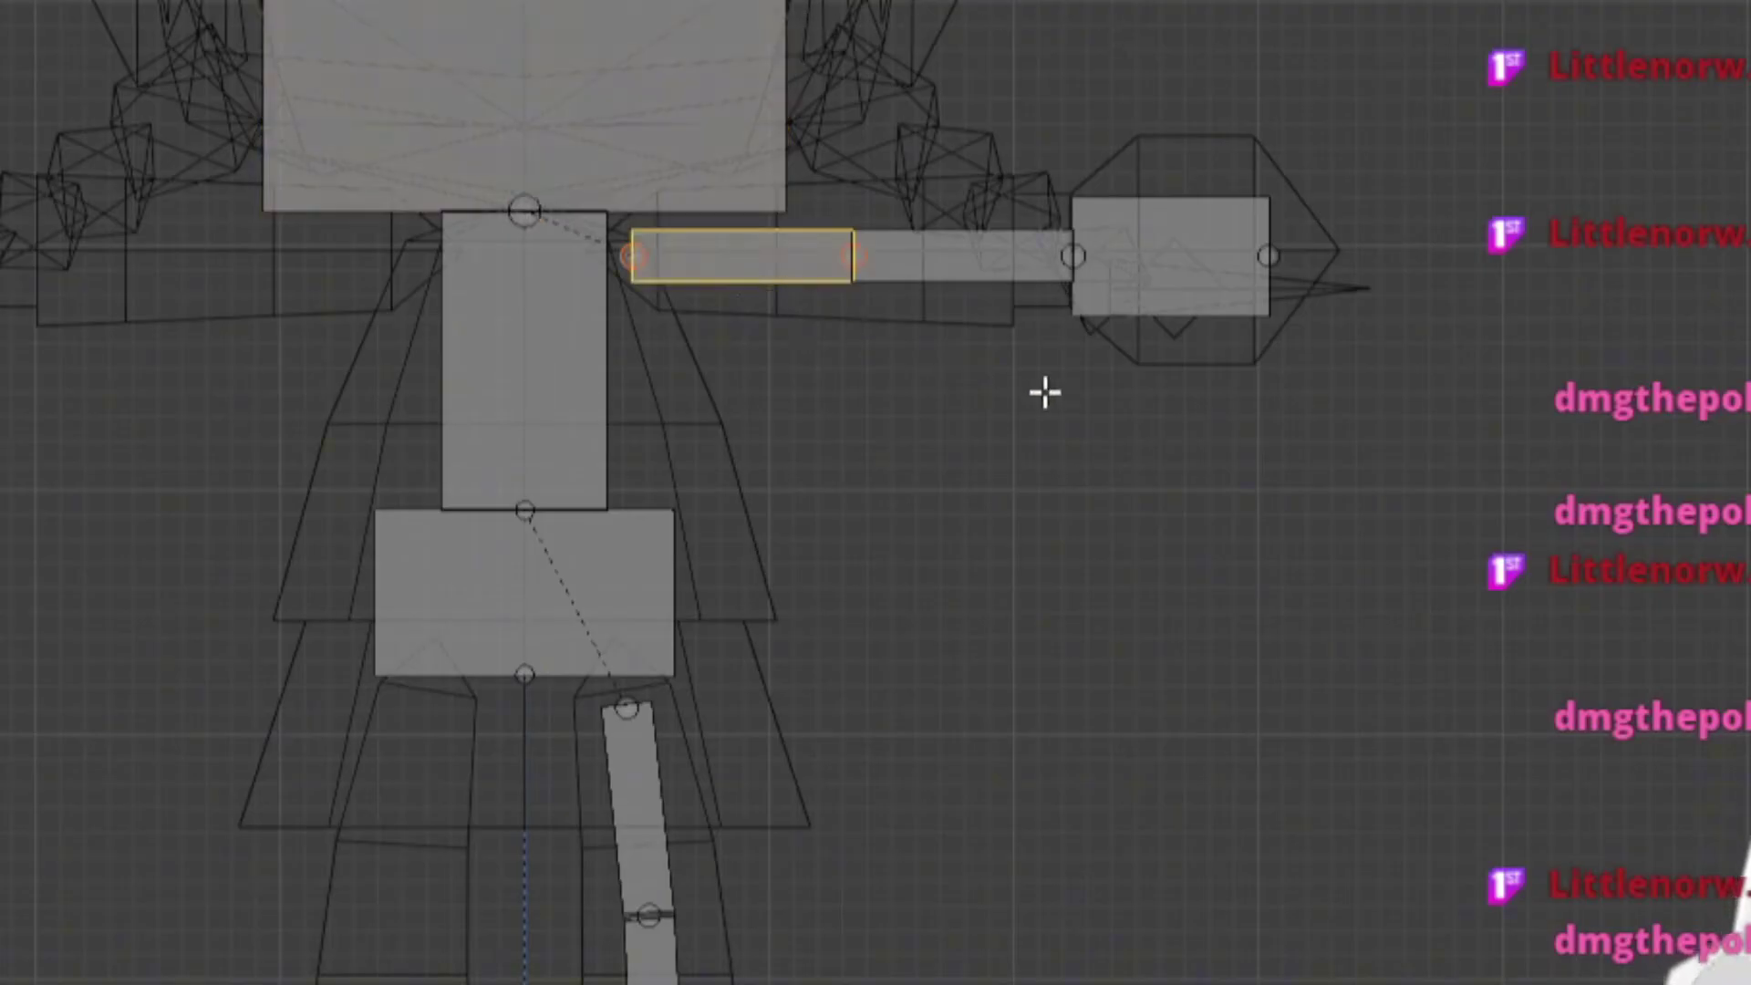
double_click(639, 490)
text(Arm)
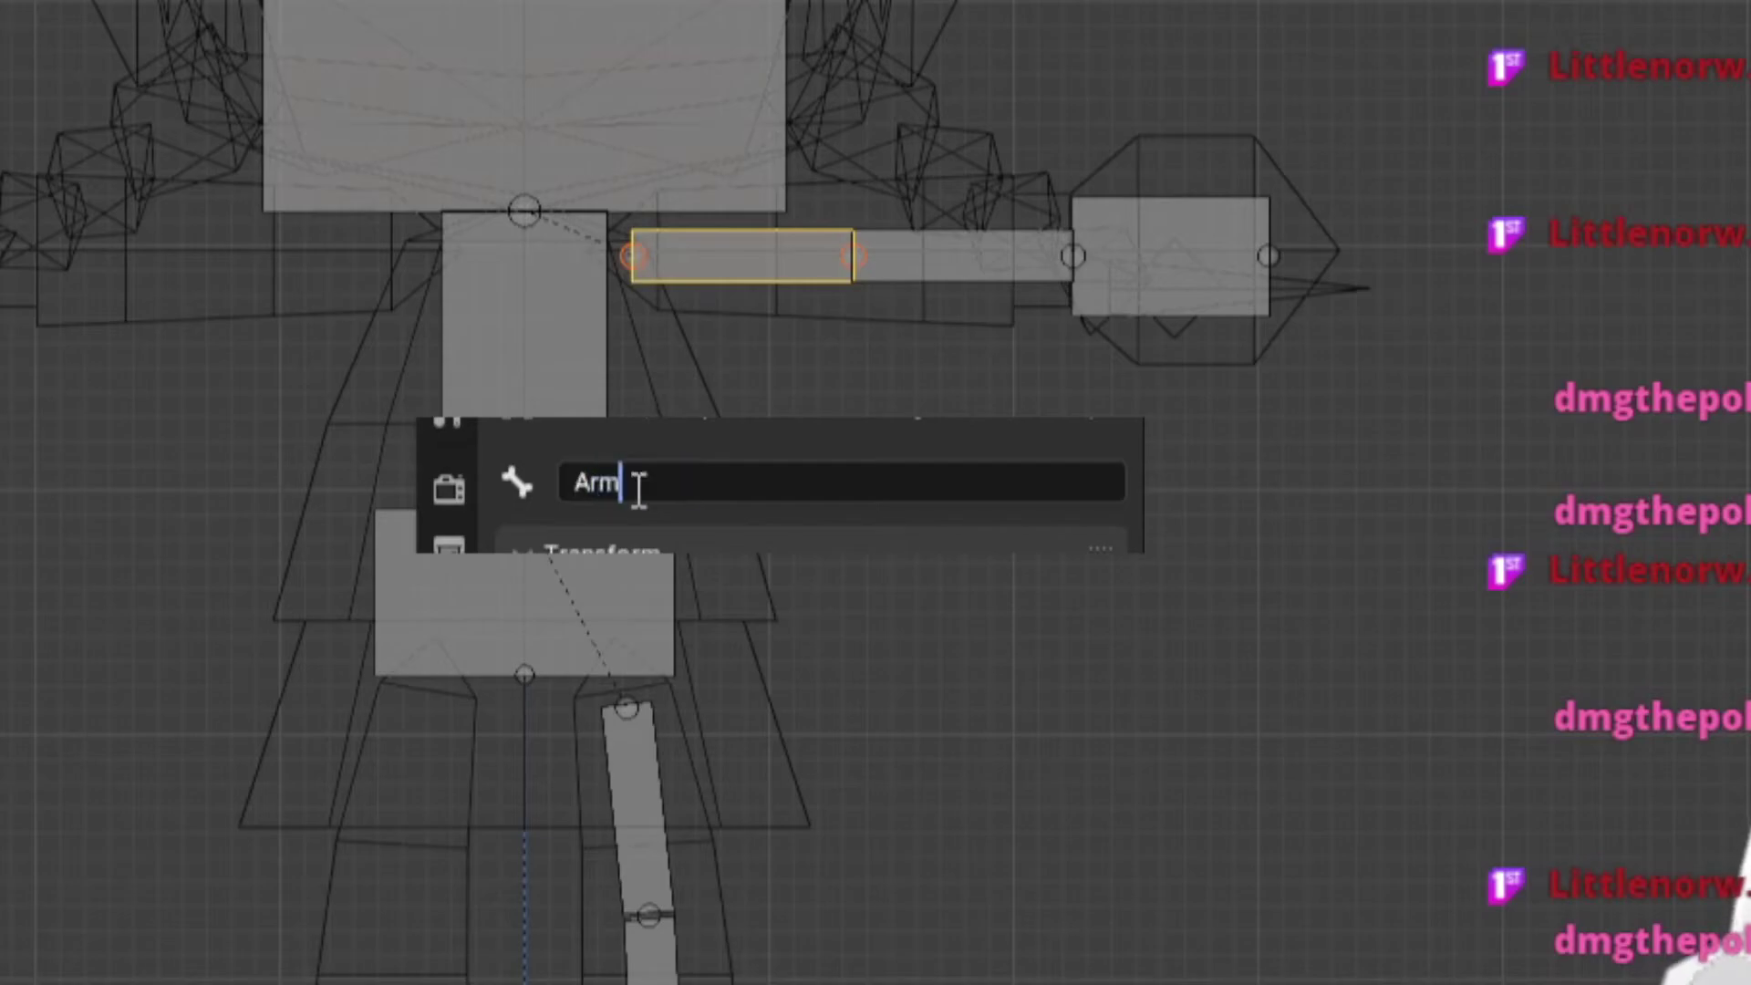
text( 1.L)
key(Return)
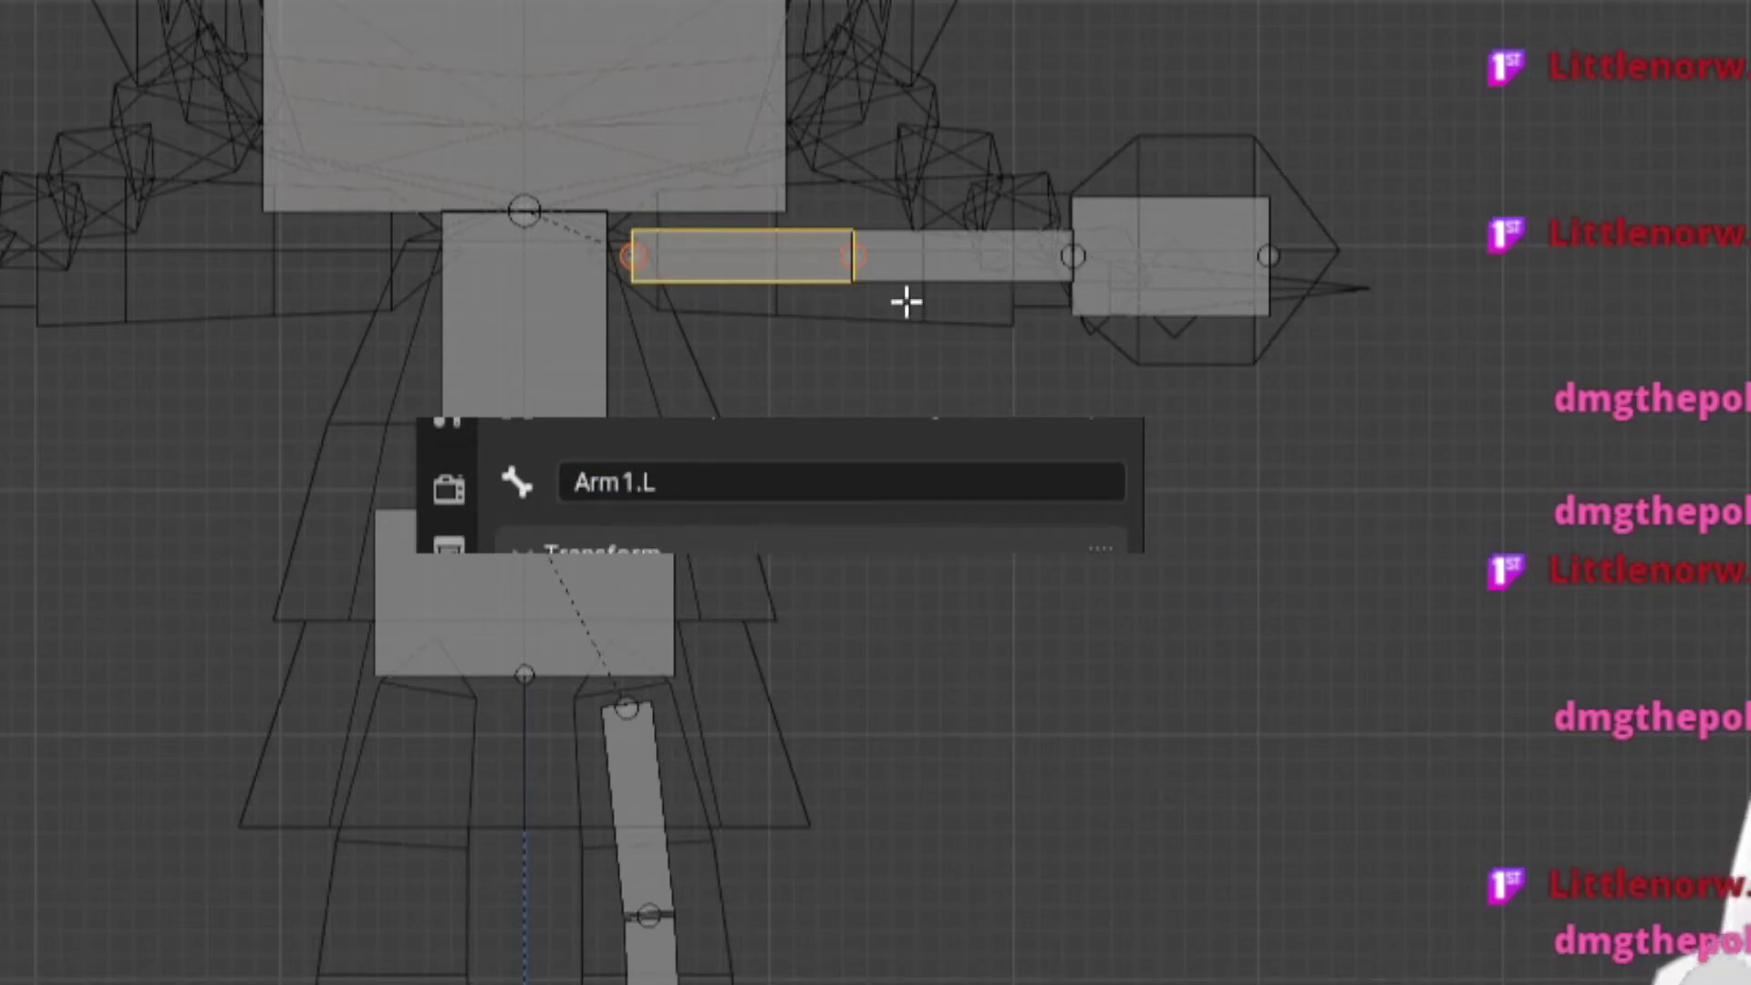
click(1012, 266)
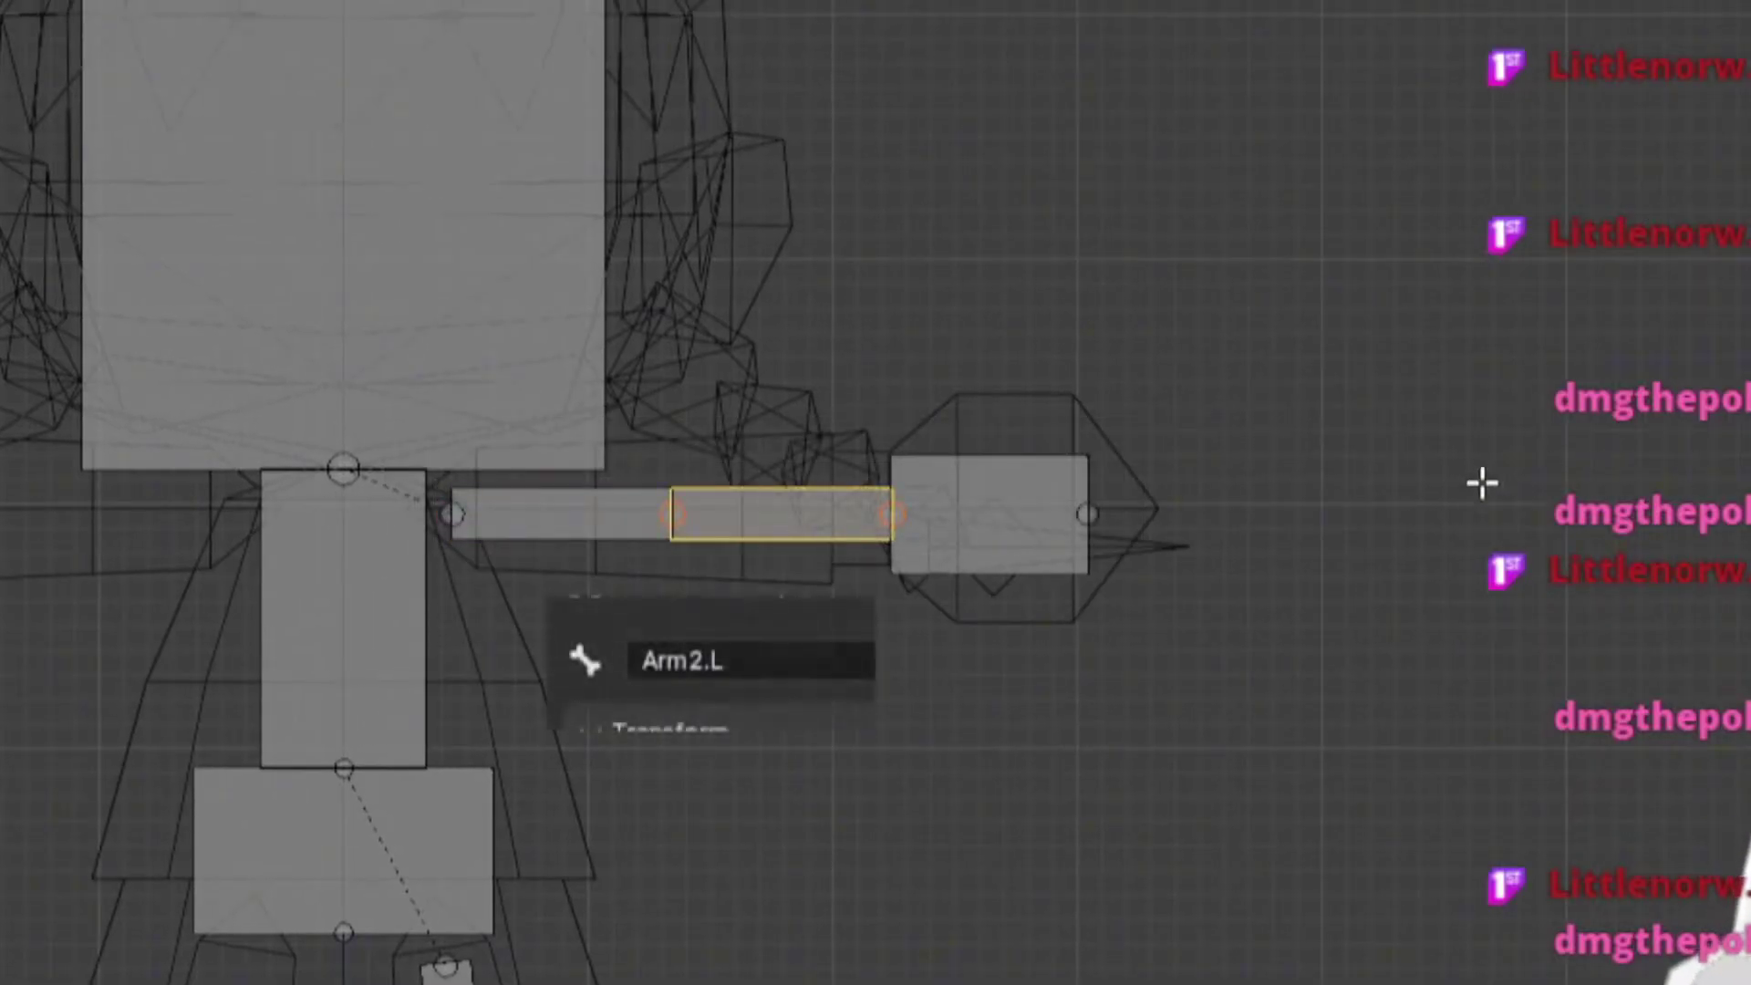
click(1053, 584)
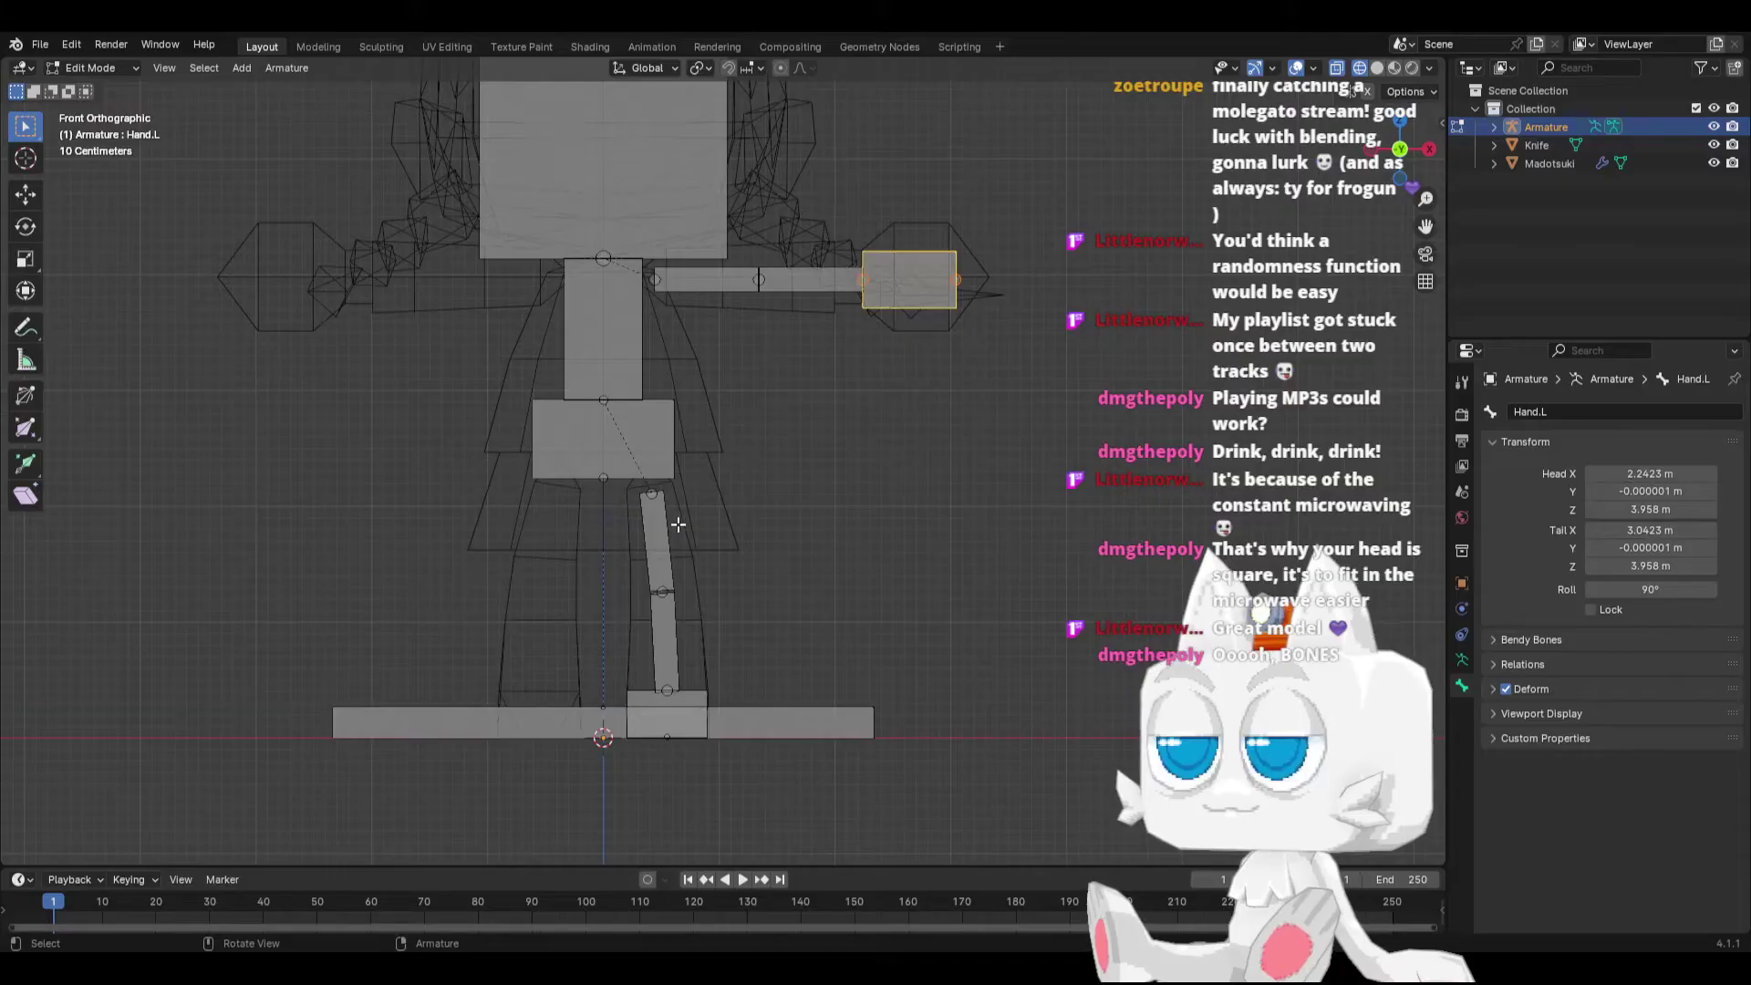
Step: Rename the upper leg, lower leg and foot bones as Leg1.L, Leg2.L and Foot.L
click(658, 539)
click(1550, 410)
text(Leg1.L)
key(Return)
click(666, 638)
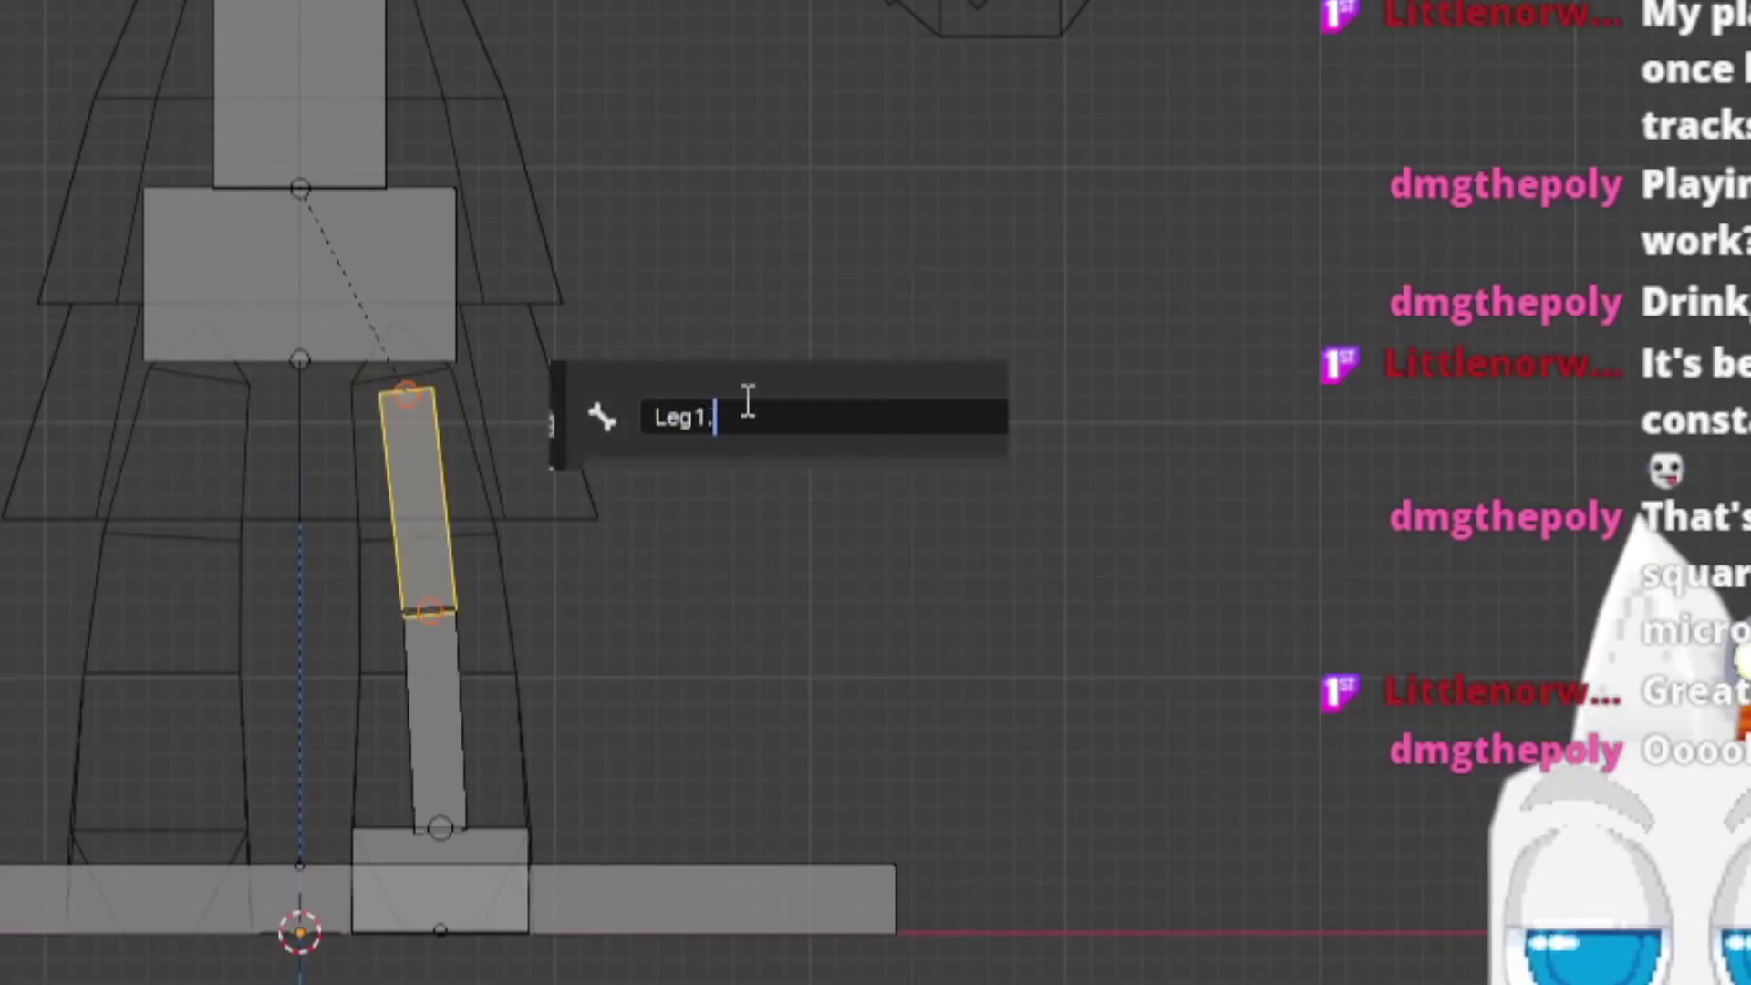
text(Leg2)
key(Return)
click(523, 825)
key(F2)
text(Foot.)
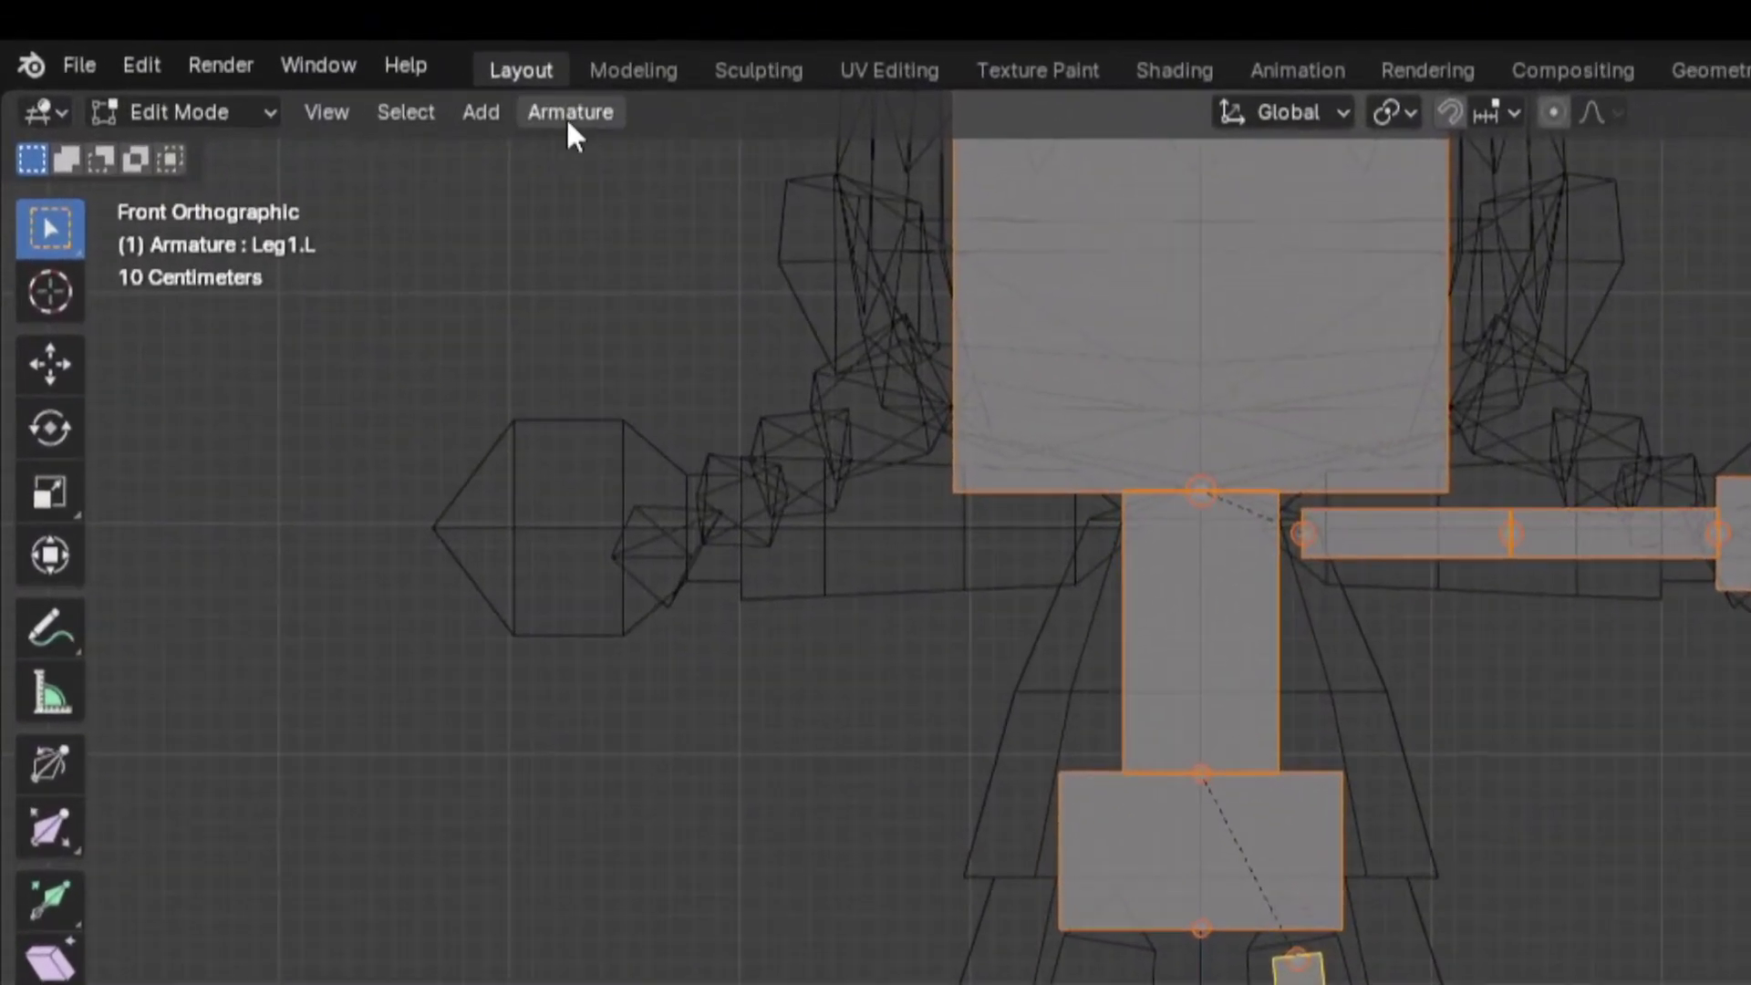
Step: Symmetrize all bones to create the arm and leg on the opposite side of the armature
click(300, 71)
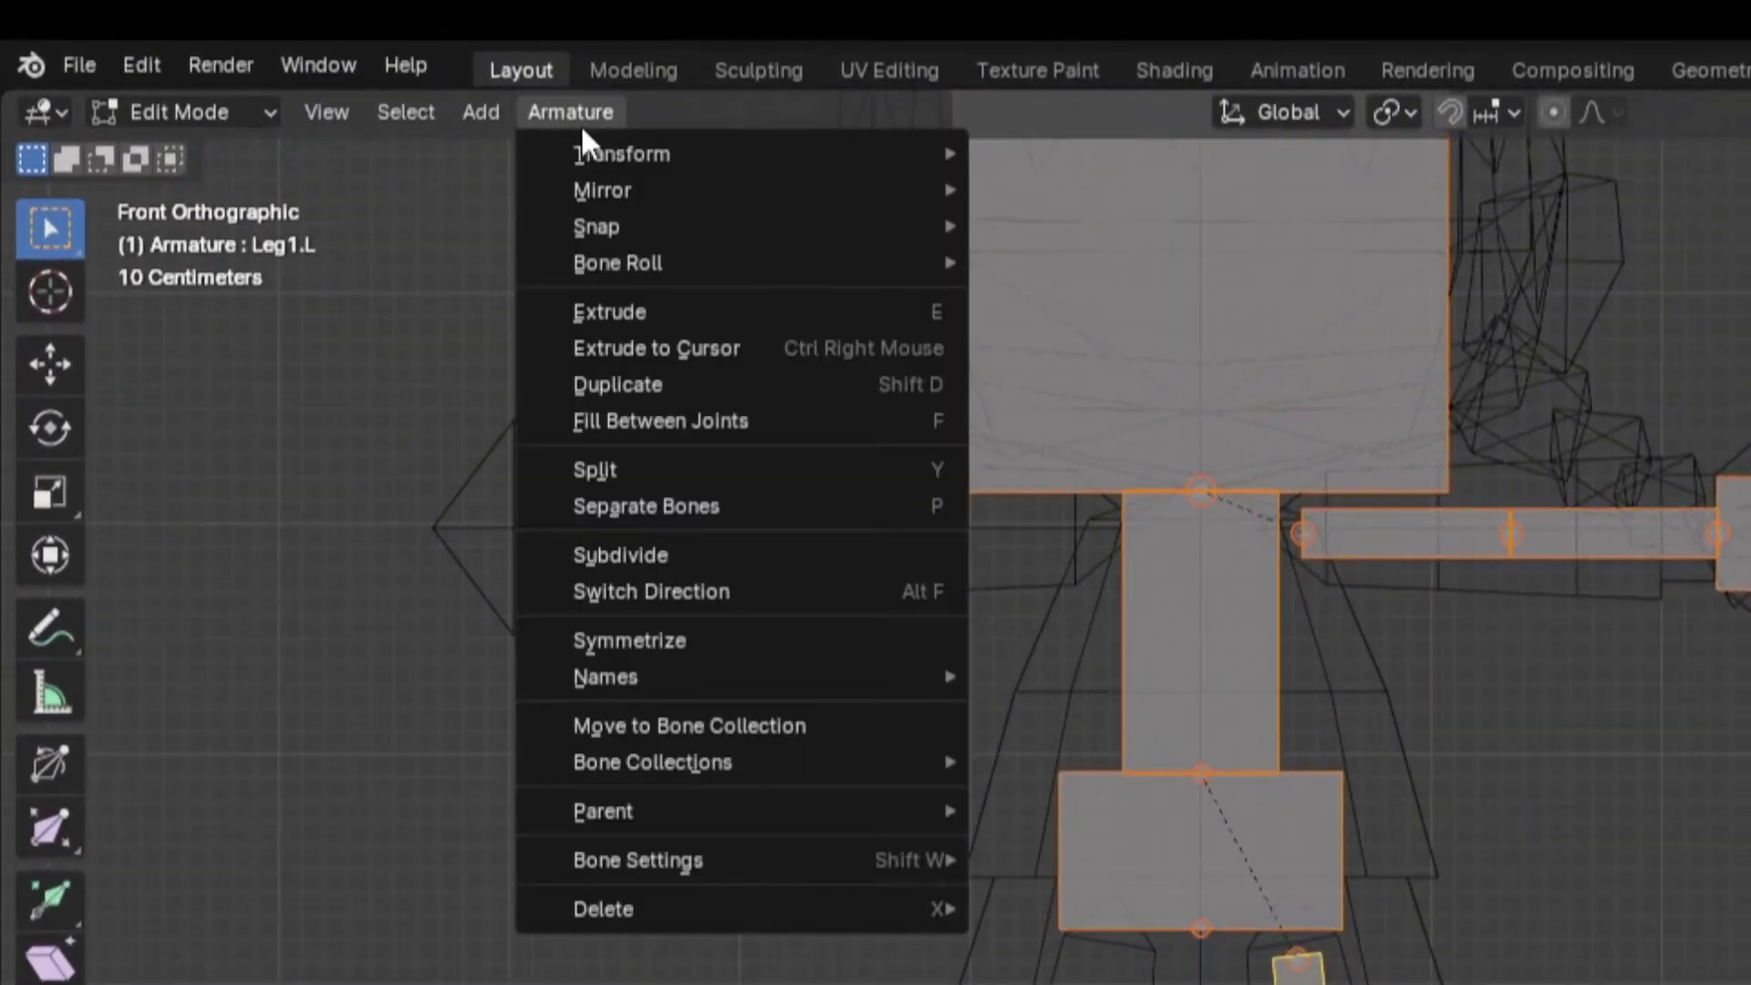
click(690, 642)
key(Tab)
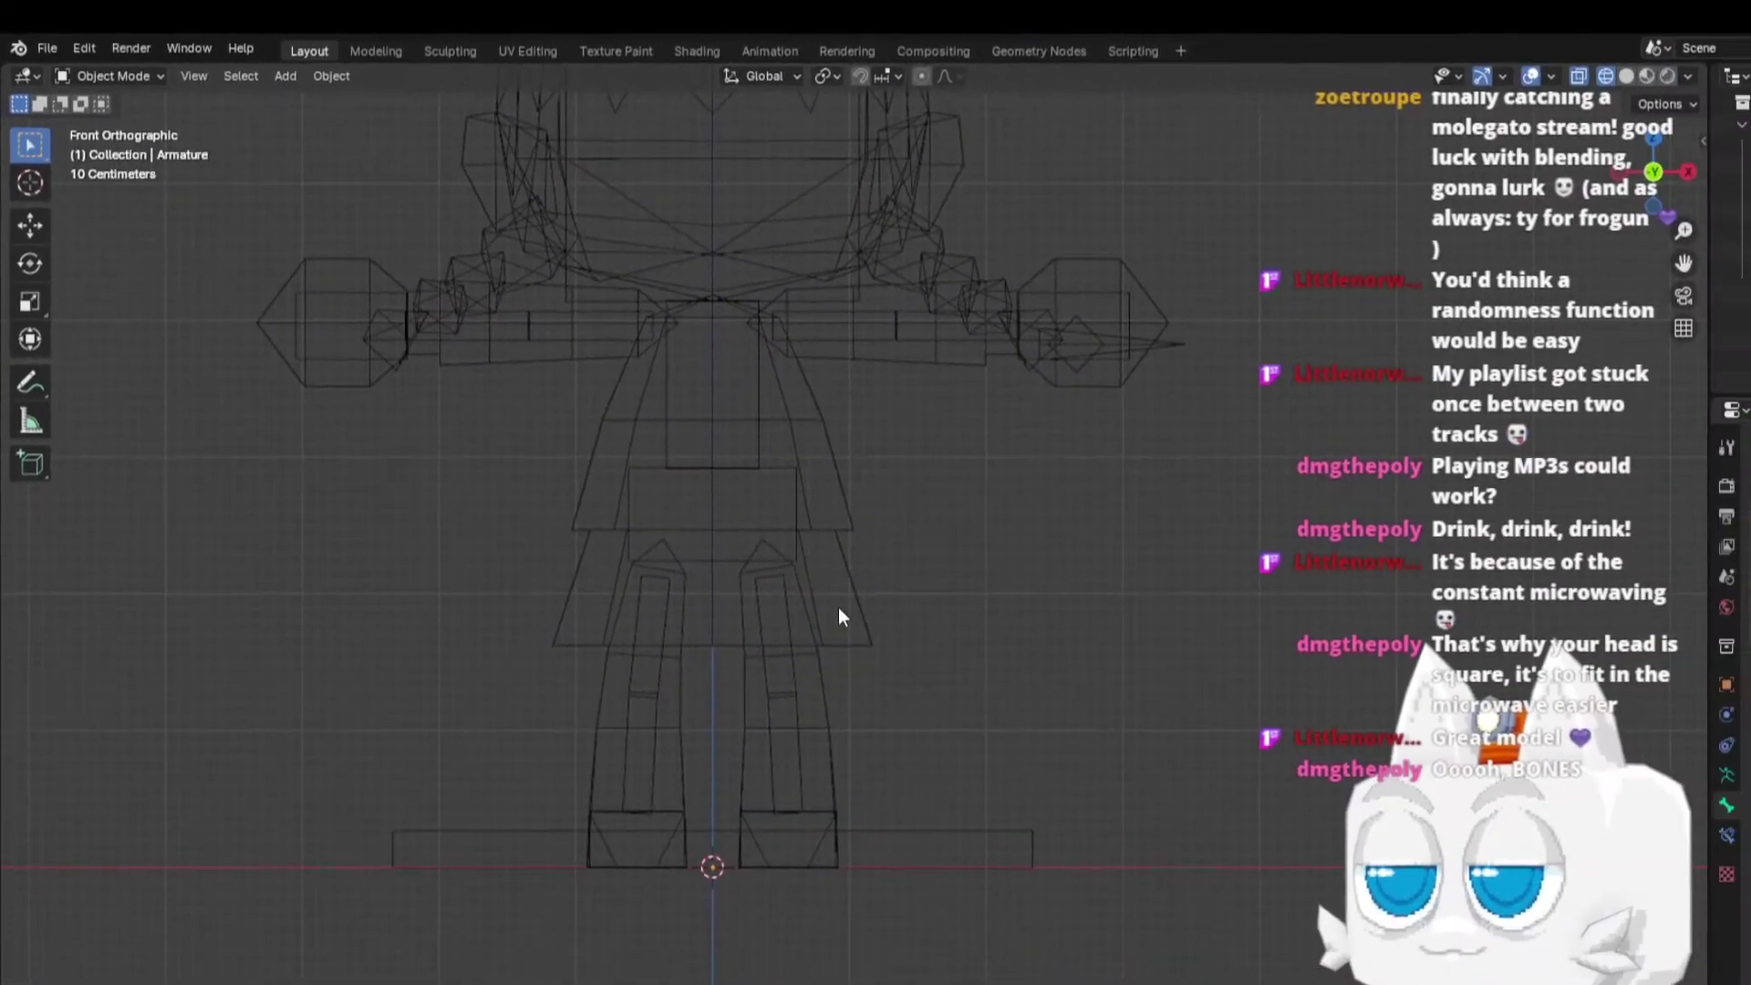
key(Tab)
mouse_move(709, 517)
middle_down()
mouse_move(675, 493)
mouse_move(821, 467)
mouse_move(775, 470)
middle_up()
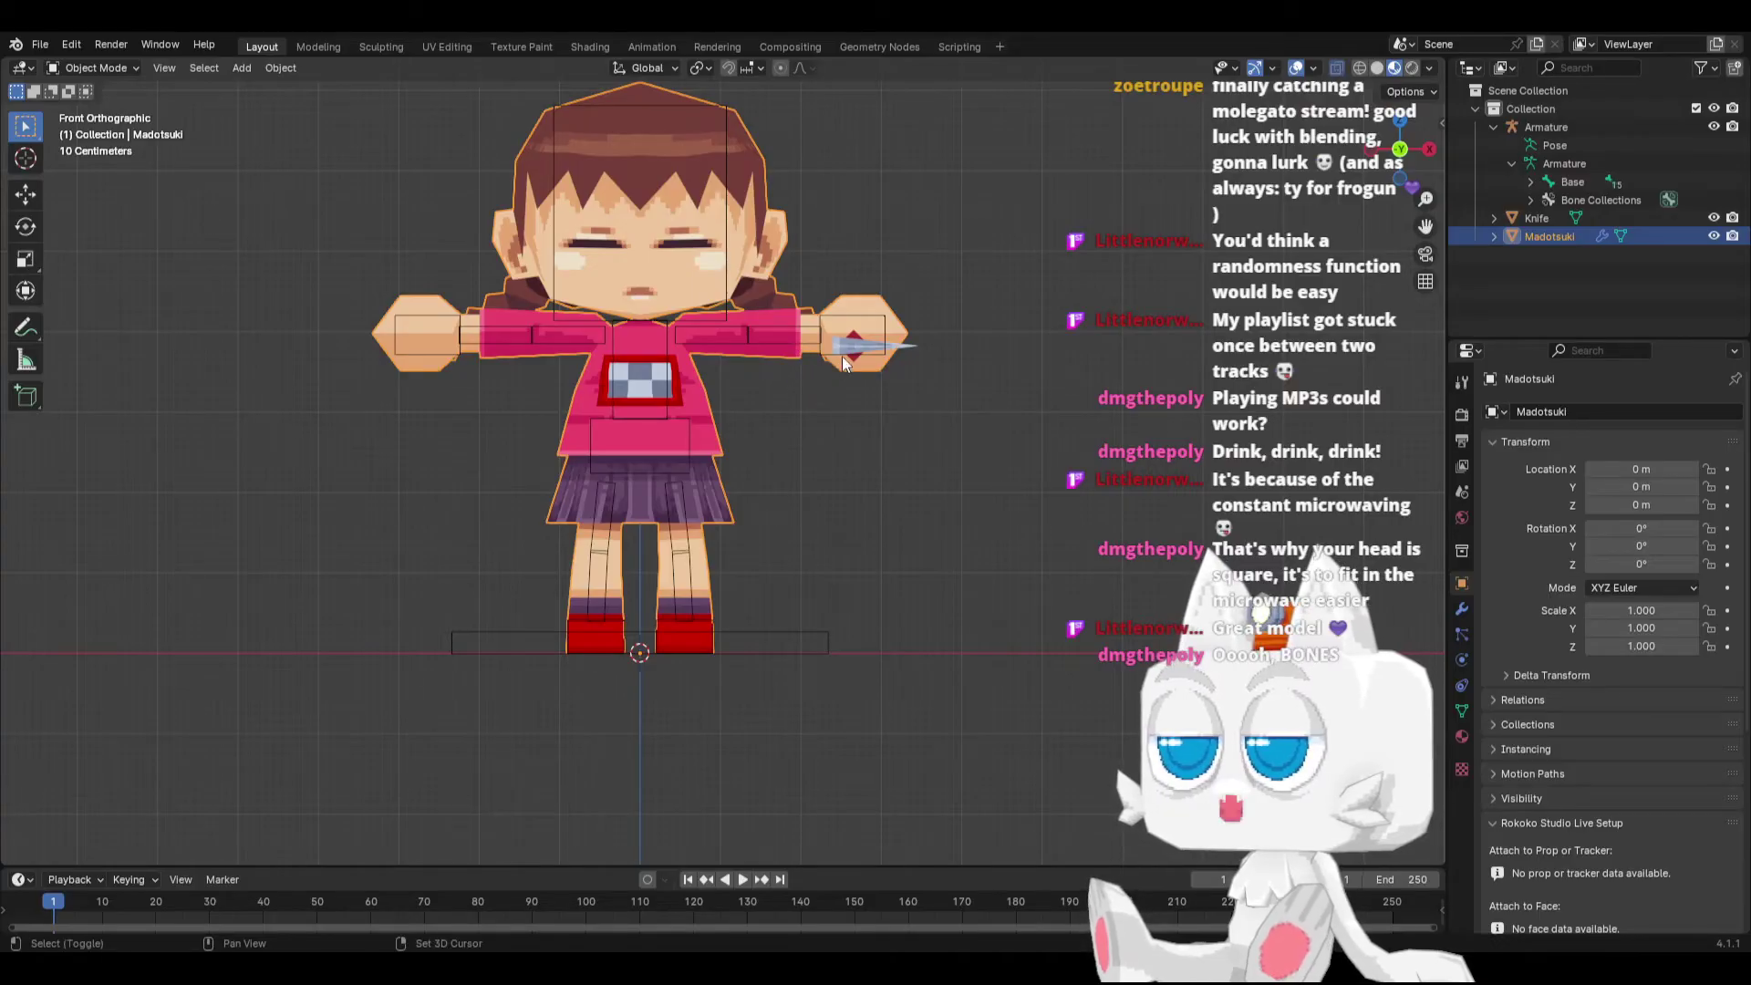
Step: Parent the Madotsuki mesh to the armature using Armature Deform With Empty Groups
shift+click(874, 353)
key(ctrl+p)
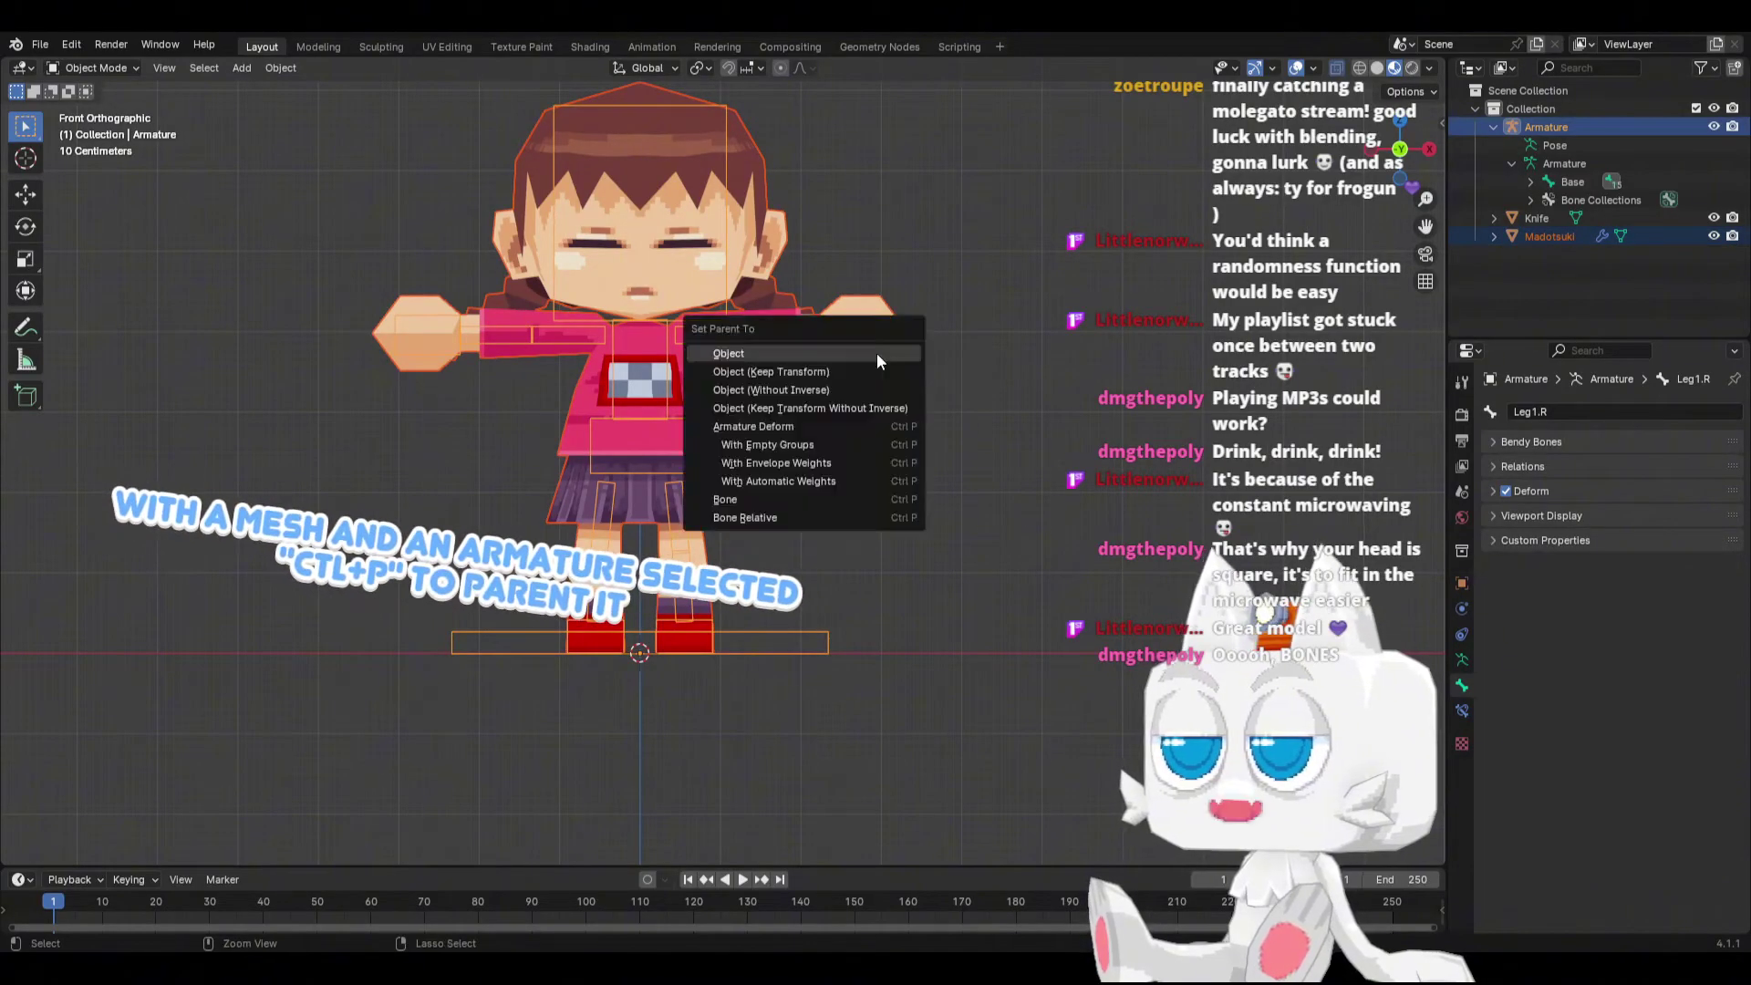
click(806, 447)
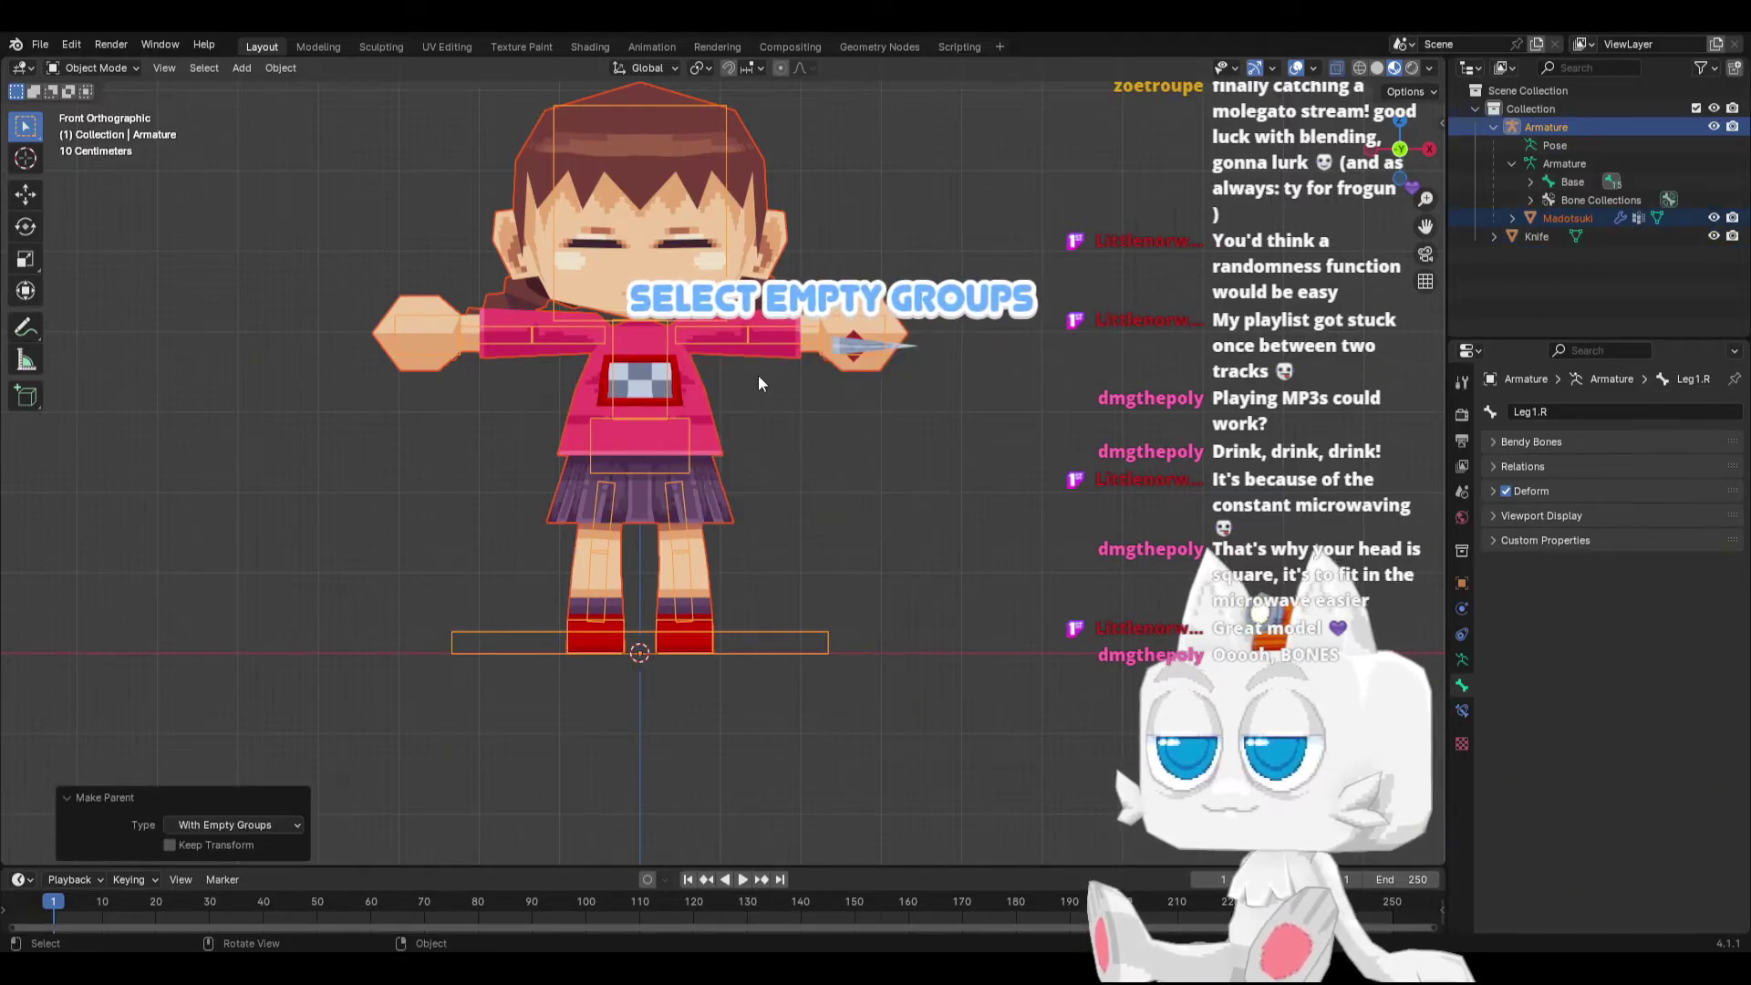
Step: Check the Arm2.L forearm bone of the armature in Pose Mode and return to Object Mode
click(855, 363)
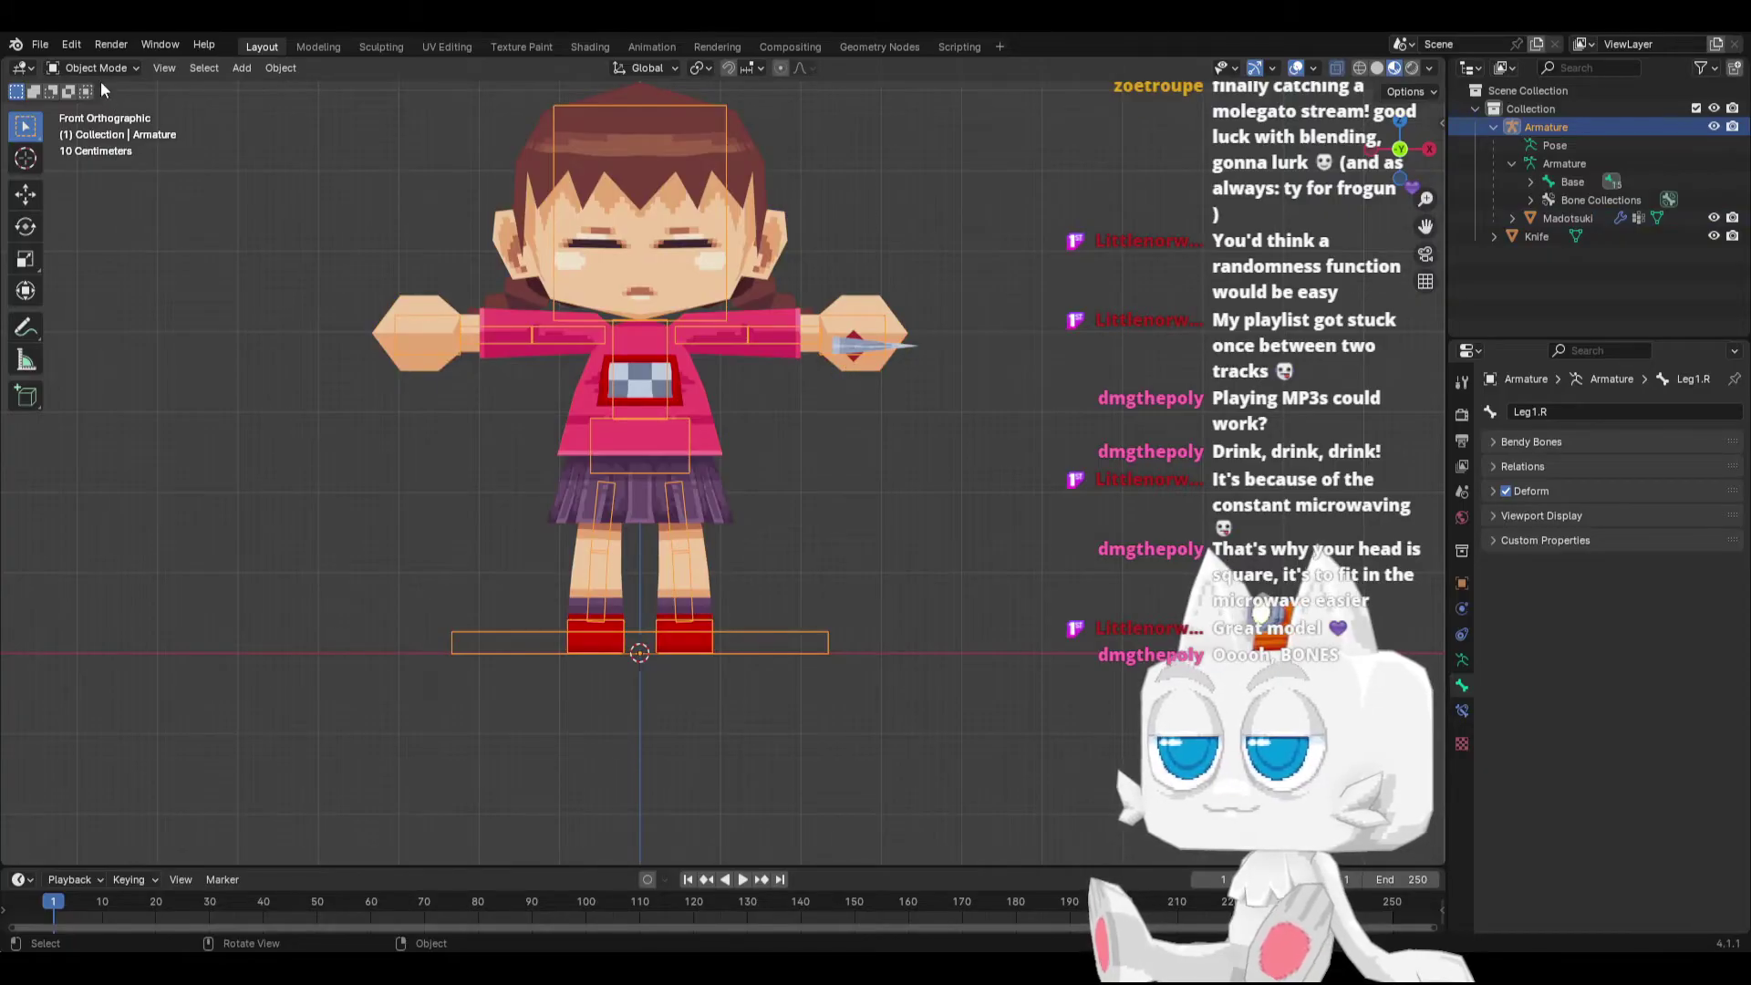
click(786, 334)
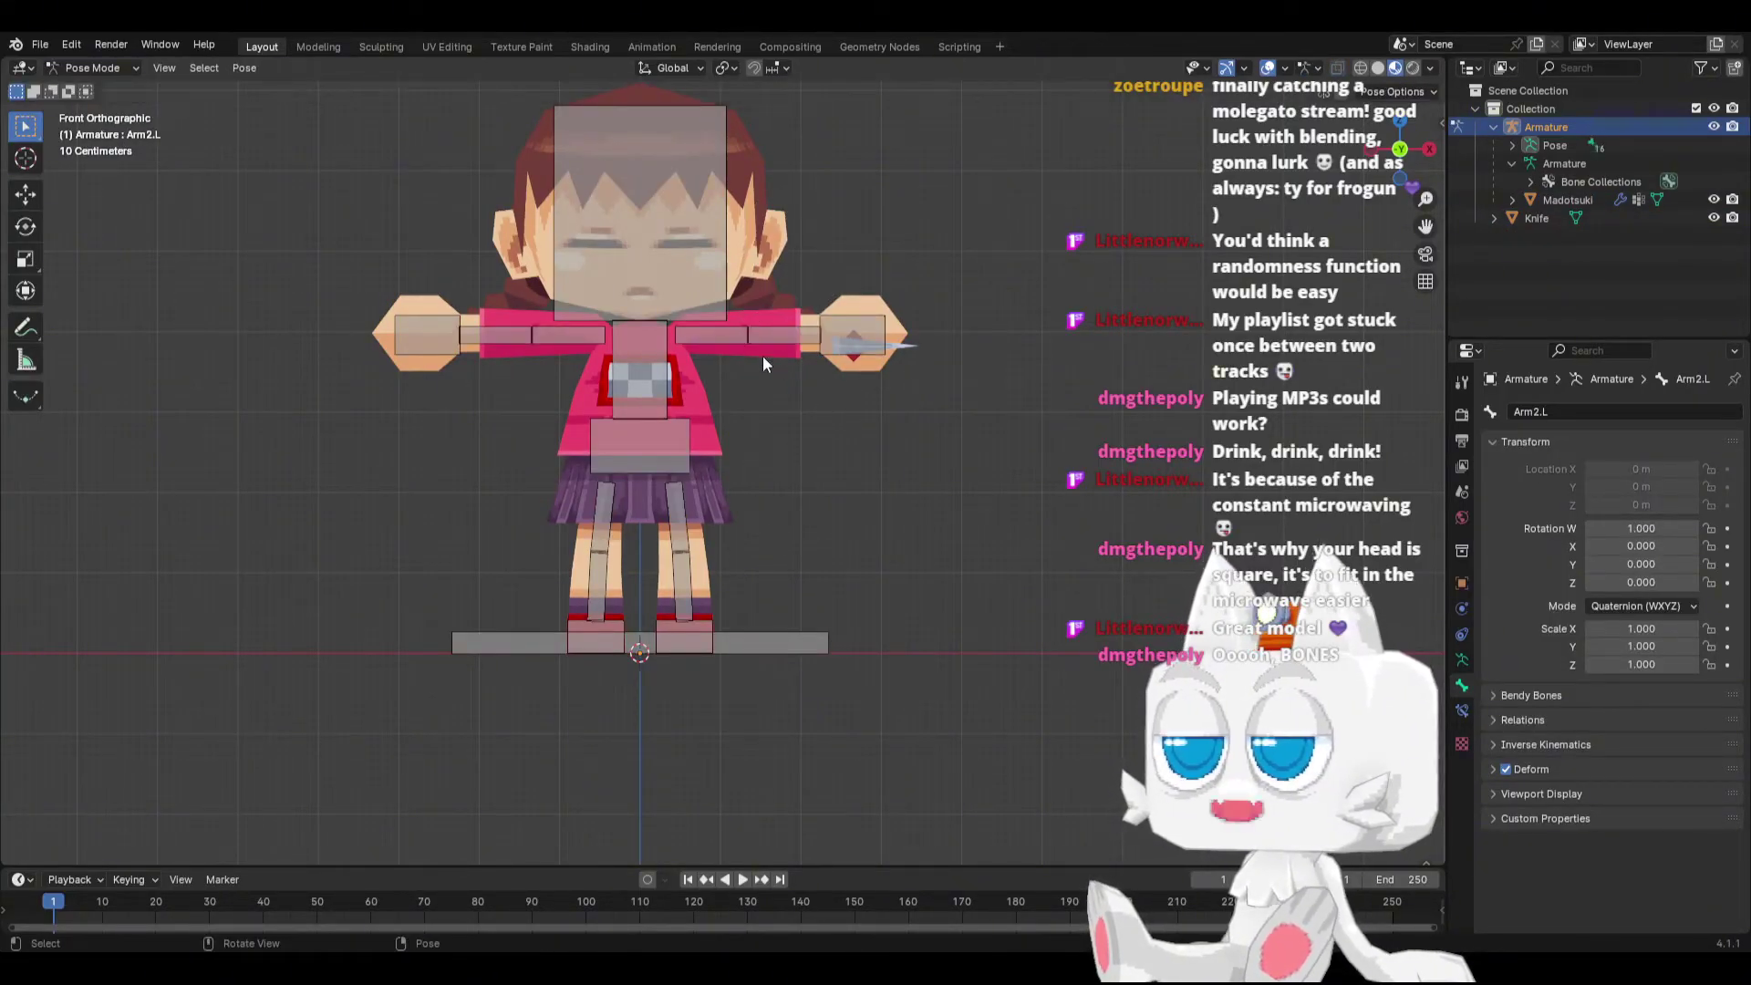
click(92, 67)
click(104, 86)
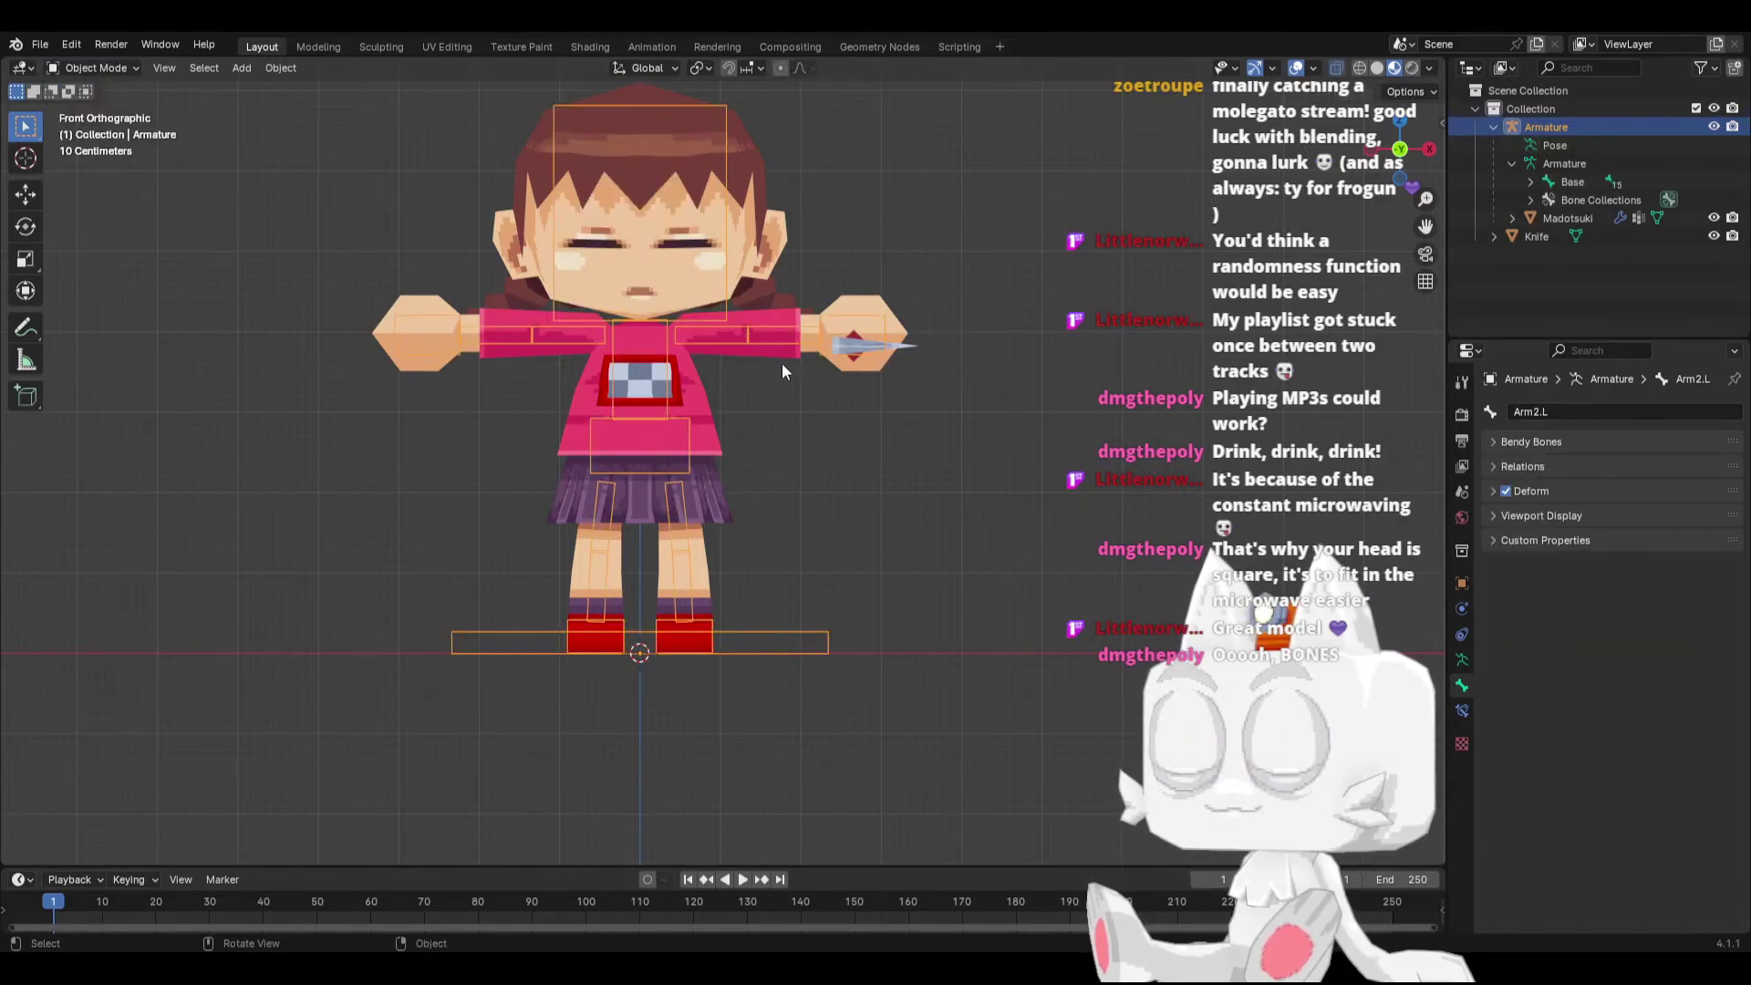
Step: Show the Madotsuki mesh's vertex groups and enlarge the list to view the groups from the beginning
click(833, 358)
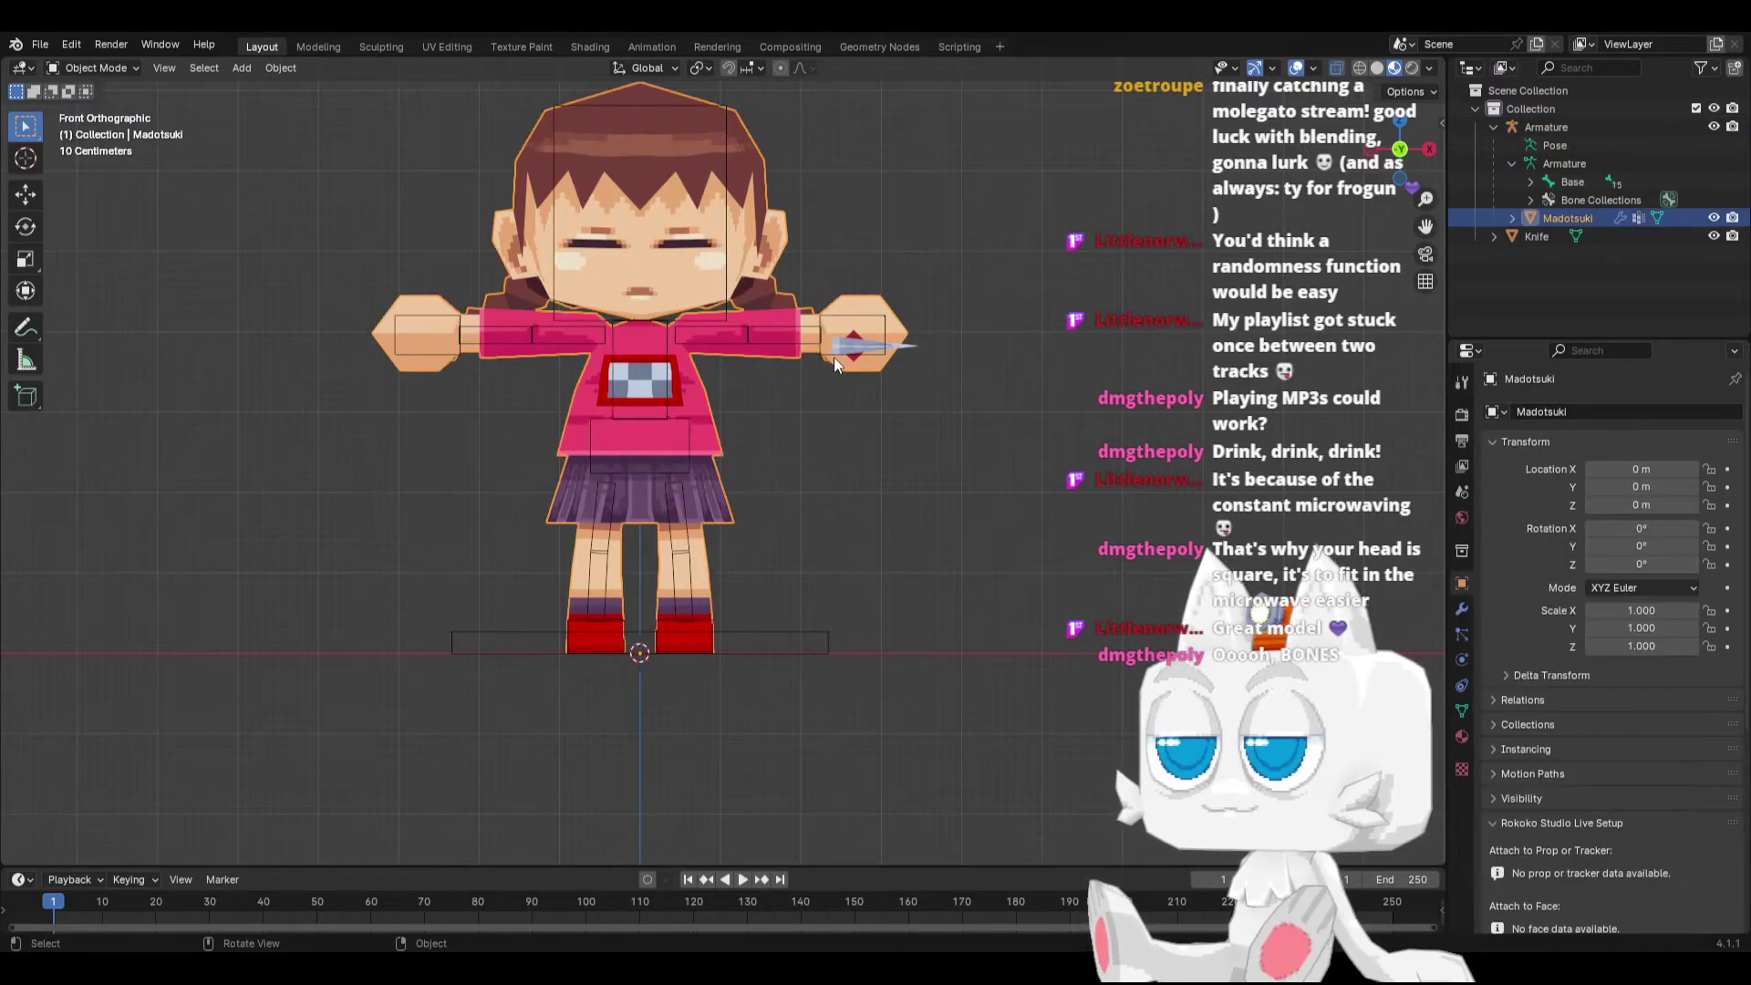
click(1463, 709)
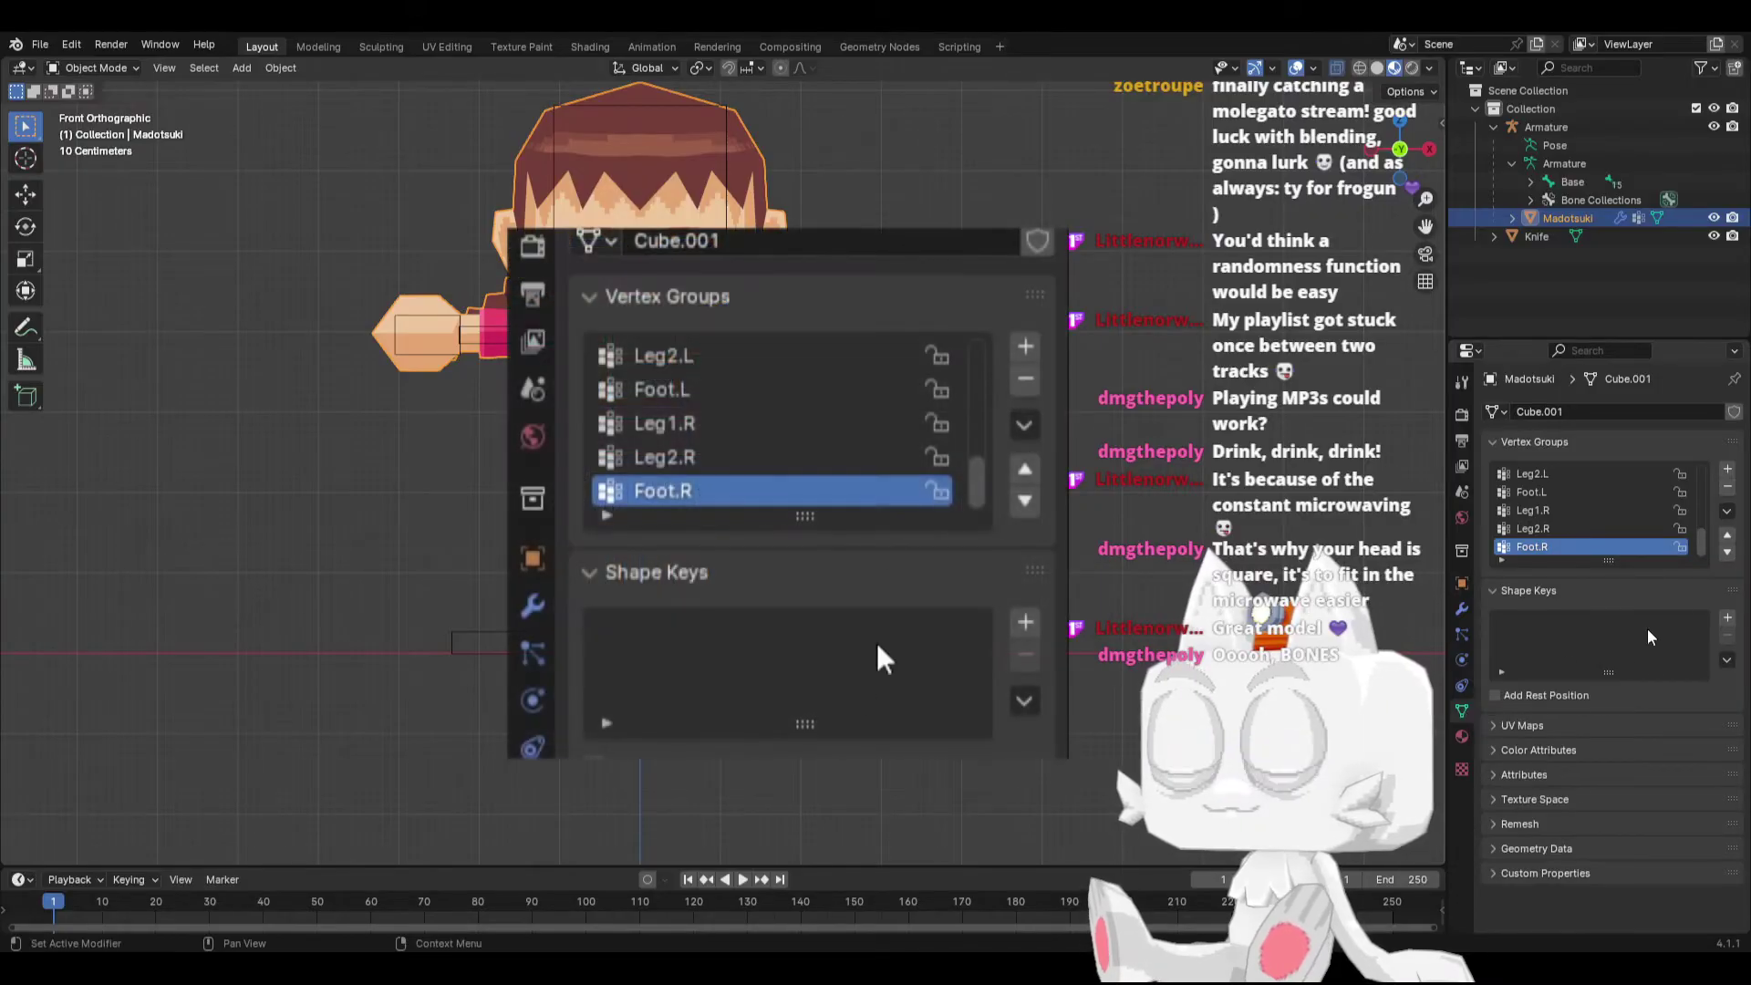
scroll(1551, 538, up, 5)
drag(1608, 561, 1609, 653)
scroll(1594, 578, up, 5)
scroll(1594, 571, up, 2)
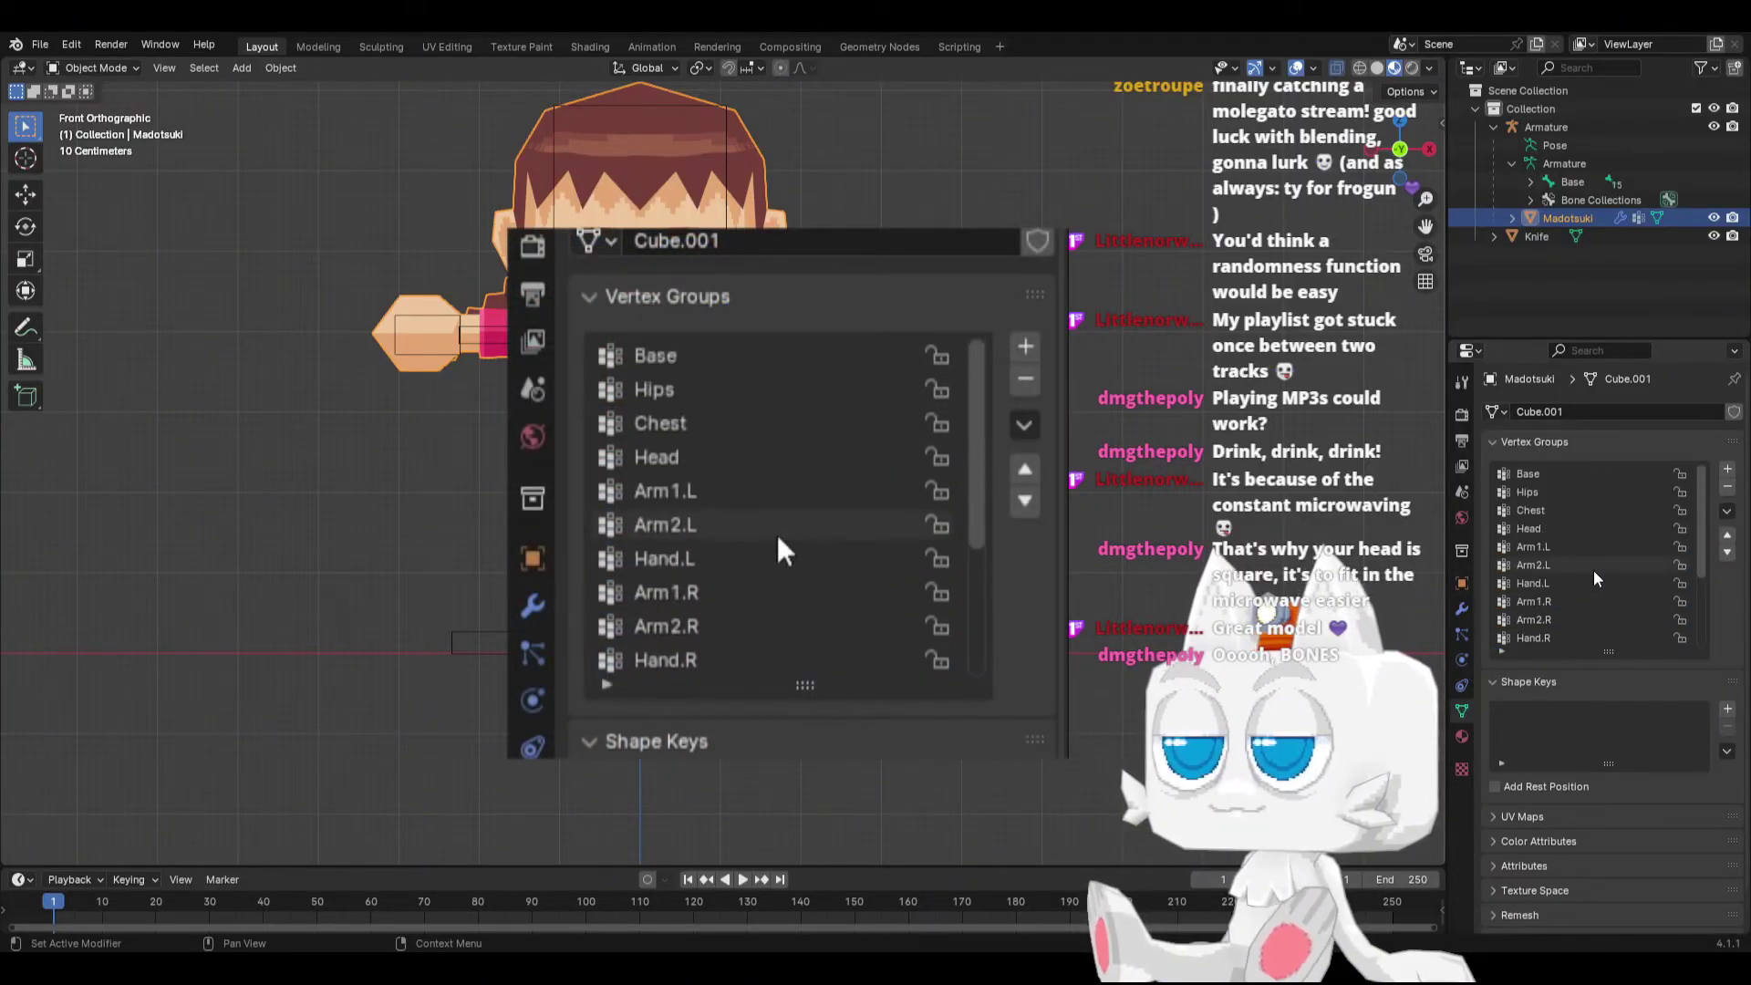
Step: Put the Madotsuki mesh in Edit Mode, viewed from the right side in solid shading, with vertex selection and nothing selected
key(Tab)
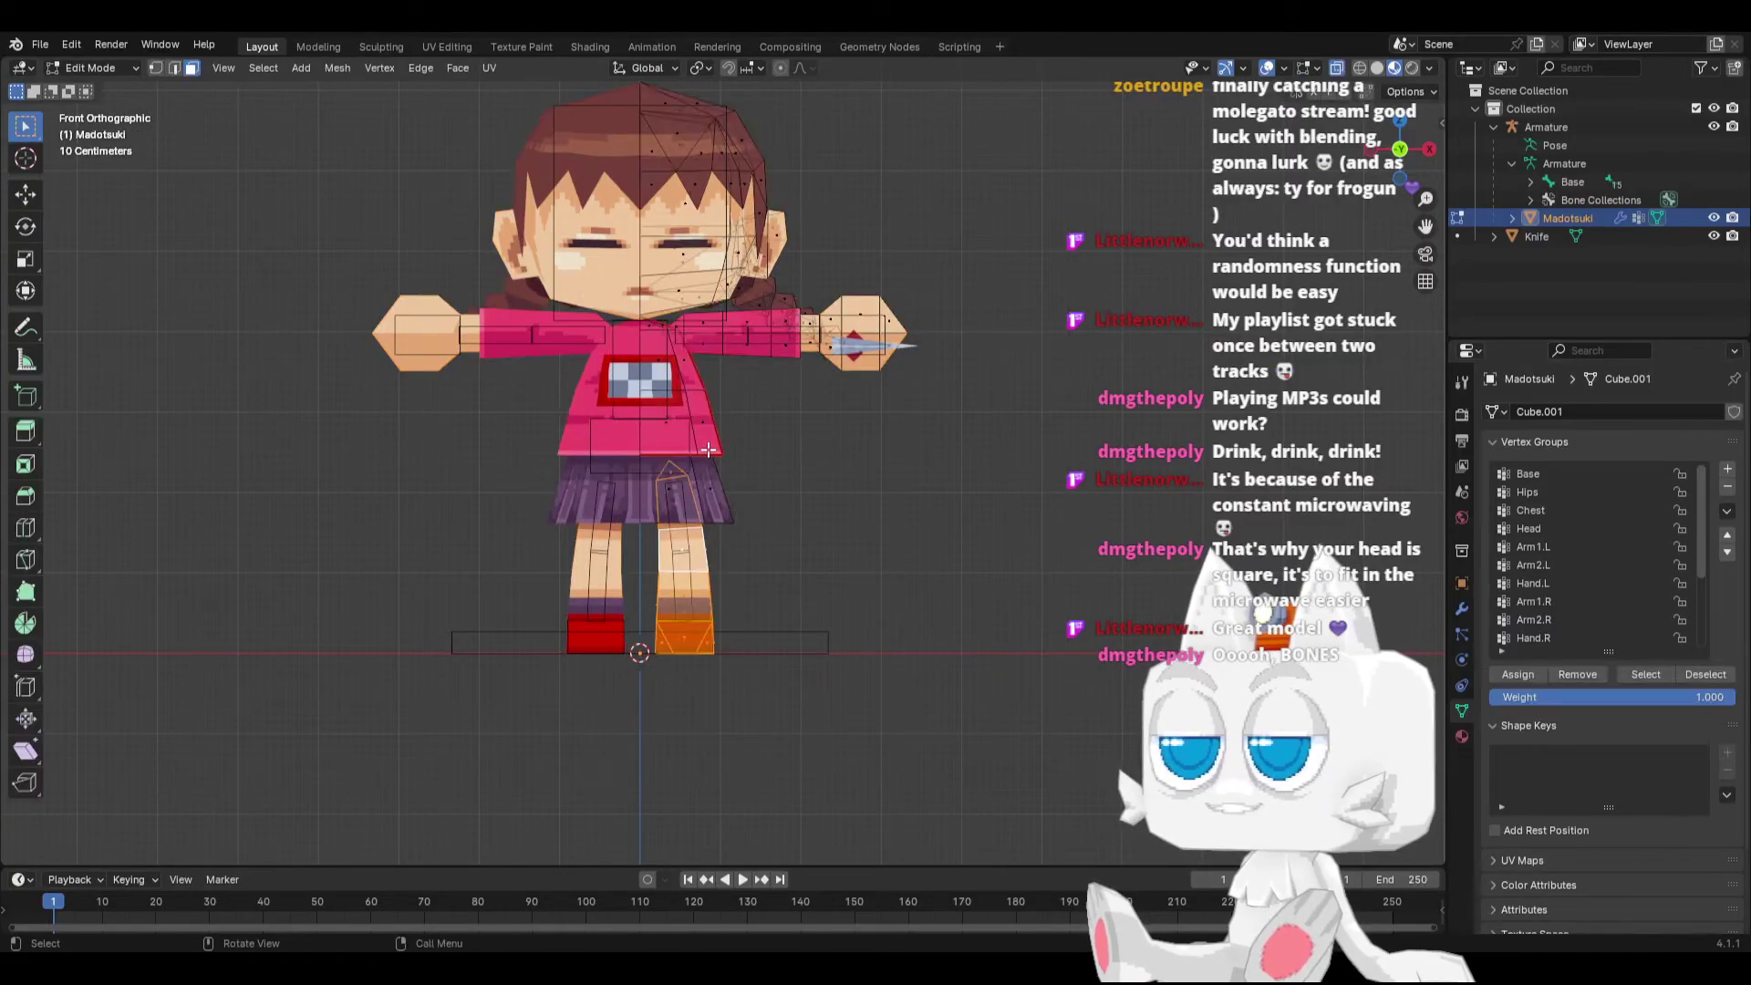
scroll(720, 456, up, 1)
key(KP_3)
key(z)
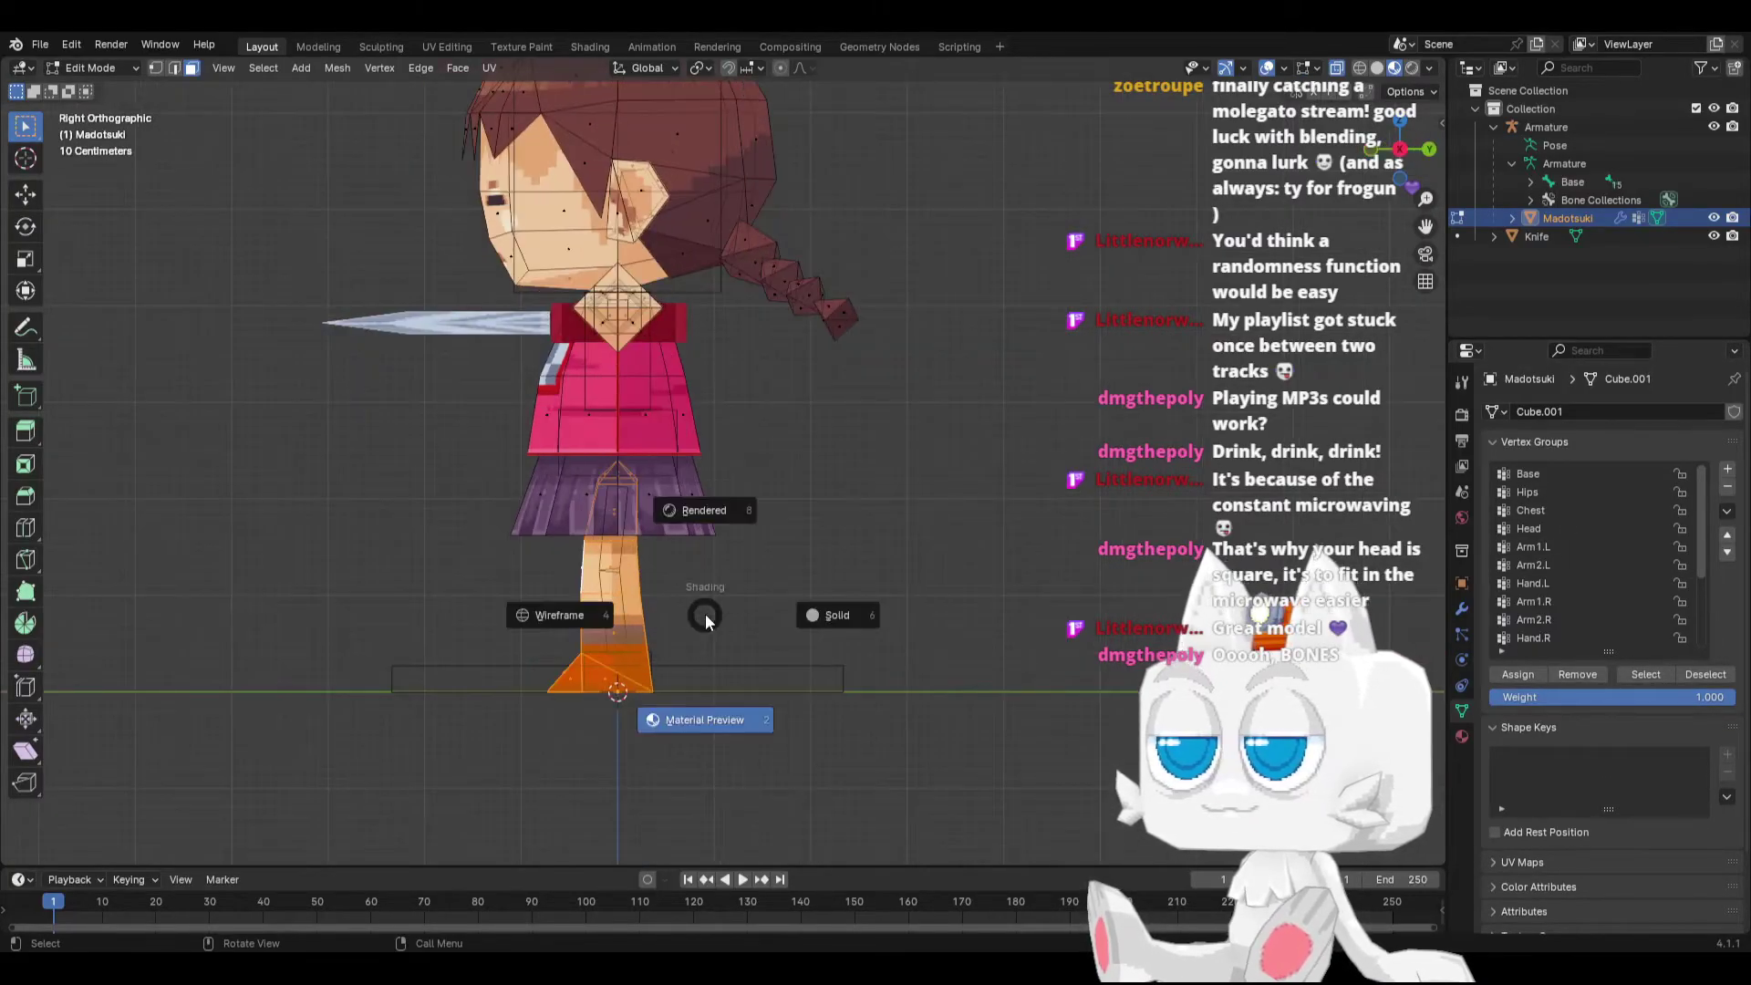
click(812, 615)
scroll(737, 611, up, 3)
shift+middle_drag(737, 611, 804, 408)
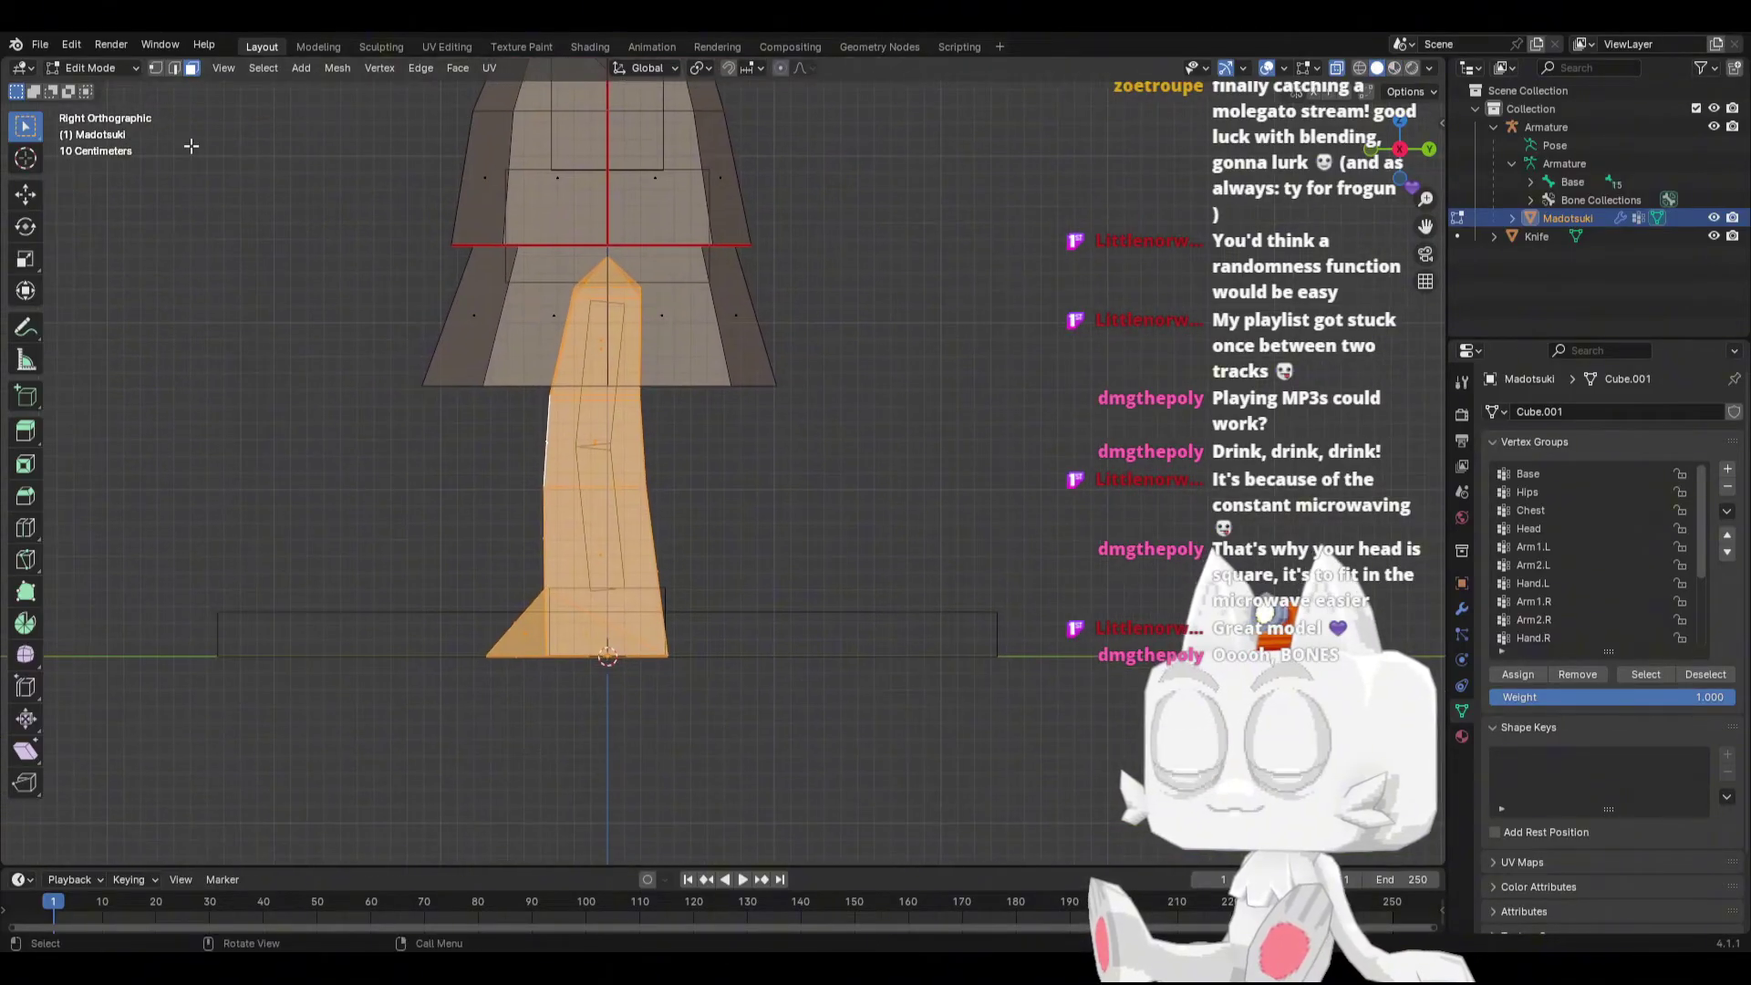
click(155, 70)
click(486, 509)
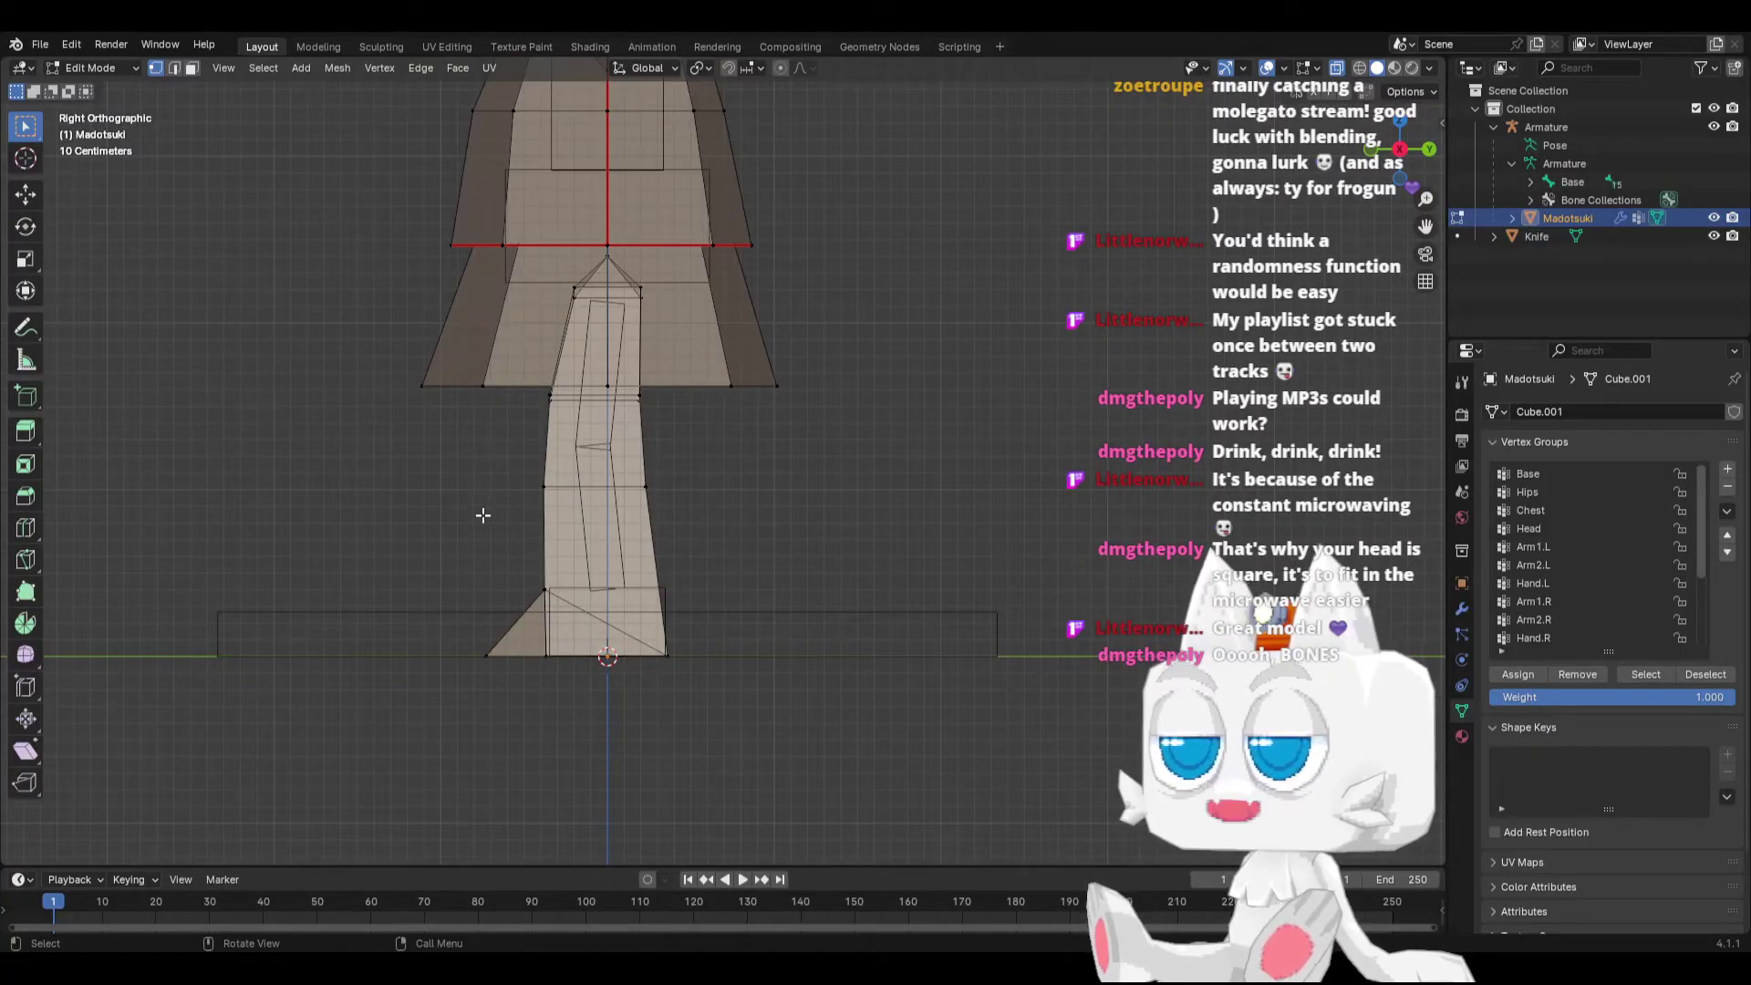
Step: Assign the vertices of the left foot and ankle to the Foot.L vertex group with weight 1.000
drag(437, 564, 729, 690)
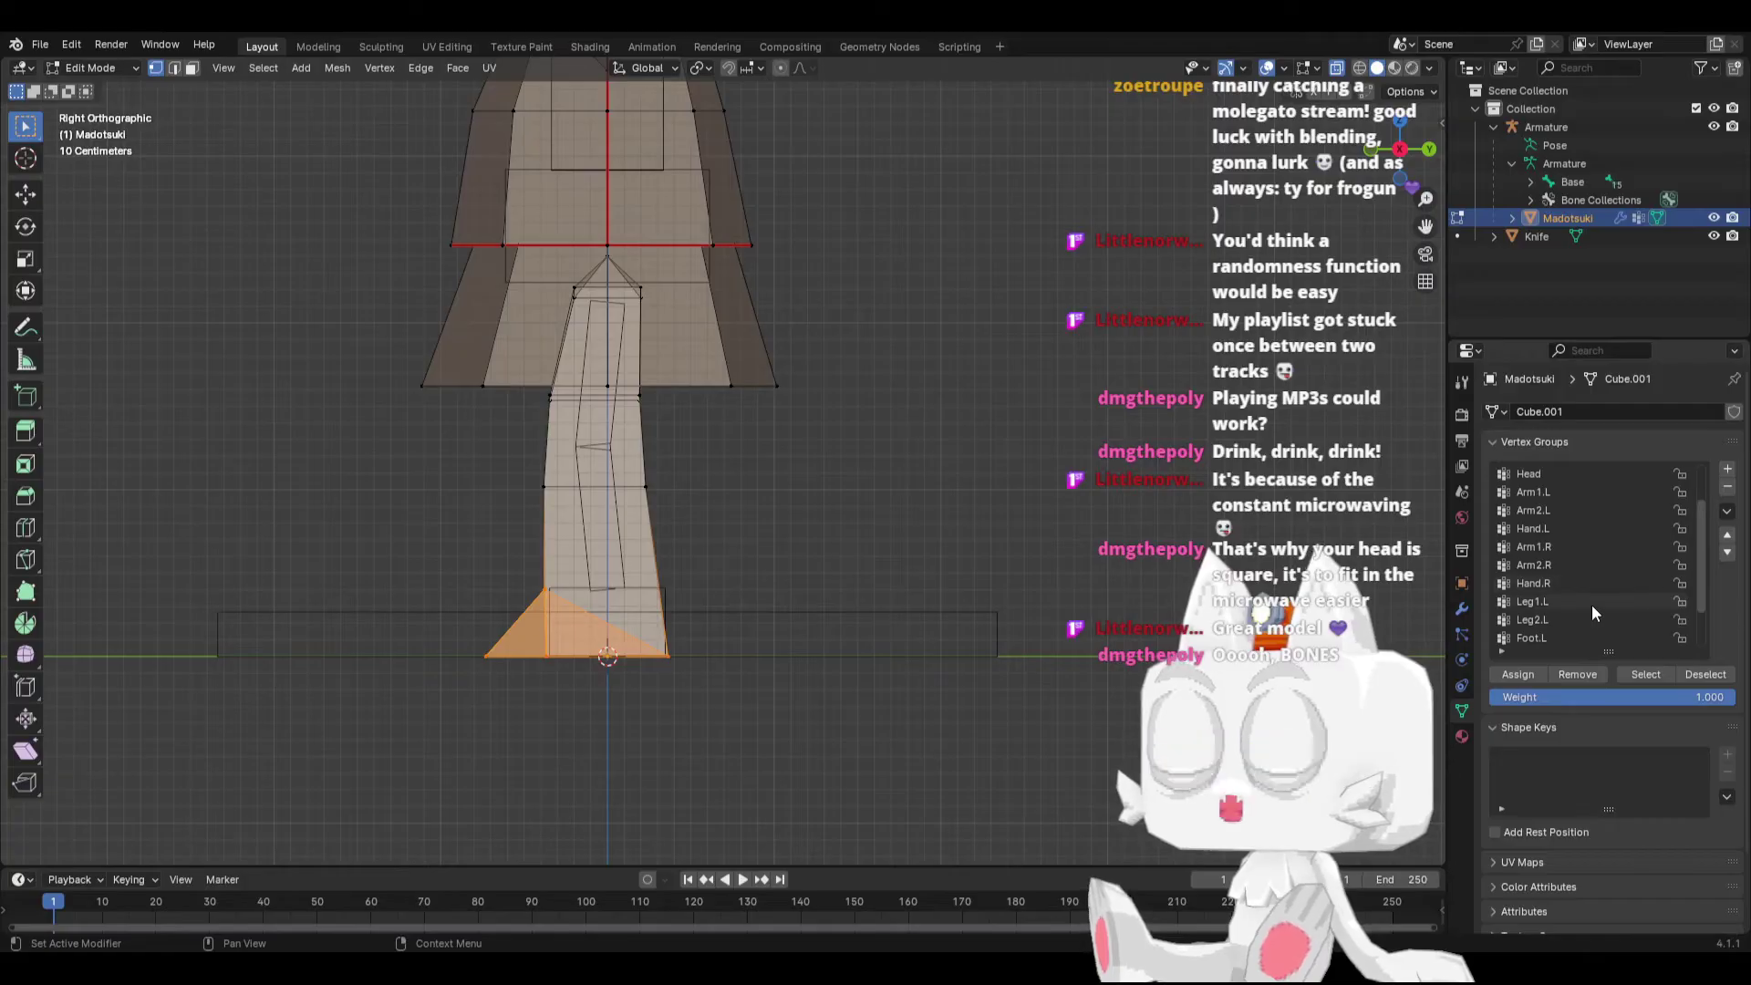
click(1559, 636)
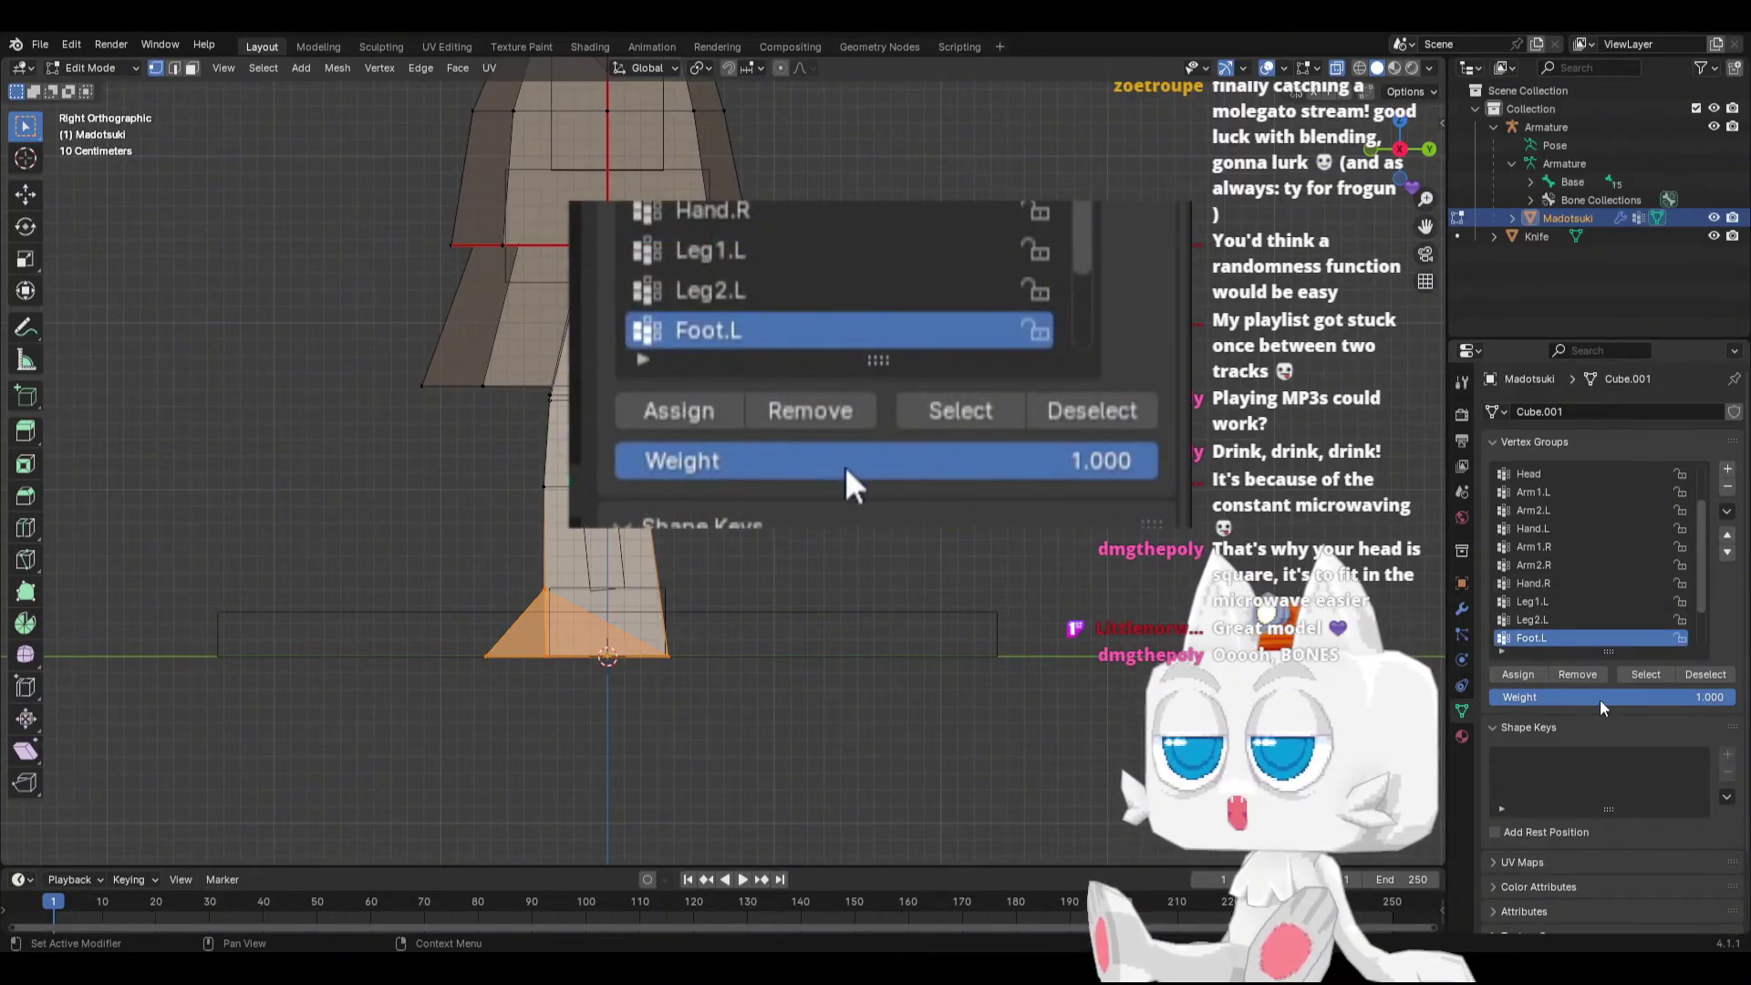
click(1504, 676)
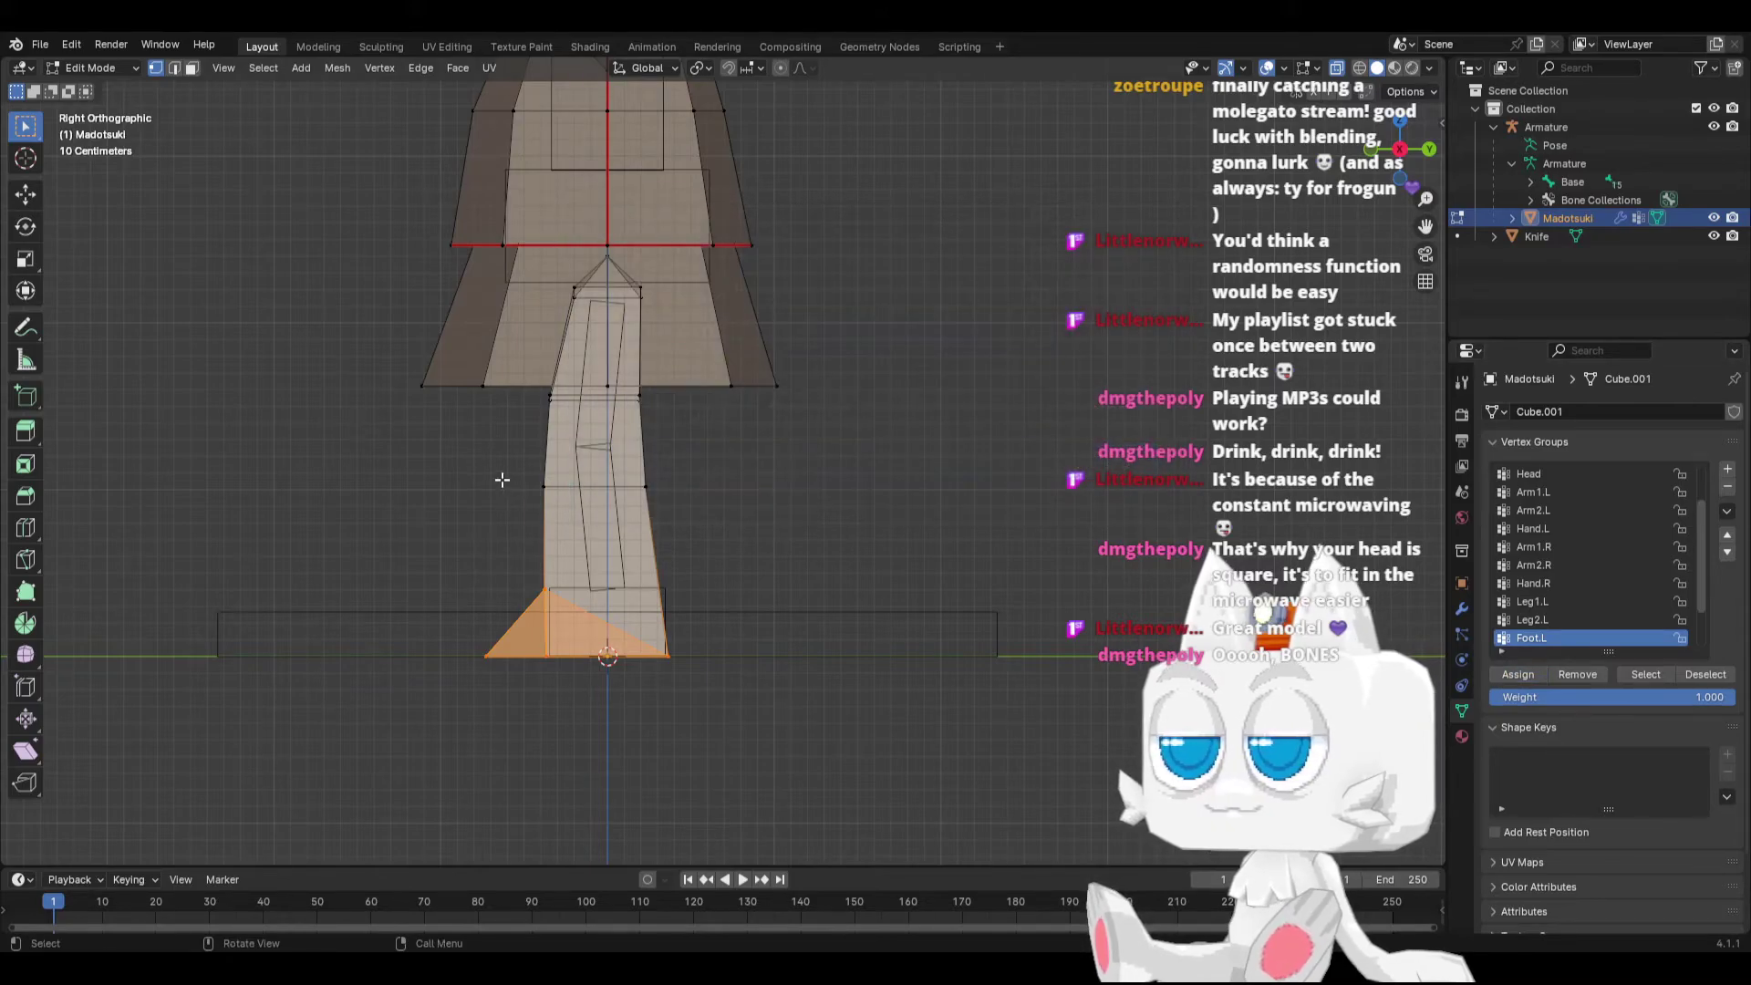
Step: Assign the loop of vertices just below the left knee to the Leg2.L vertex group with weight 1.000
drag(500, 477, 711, 532)
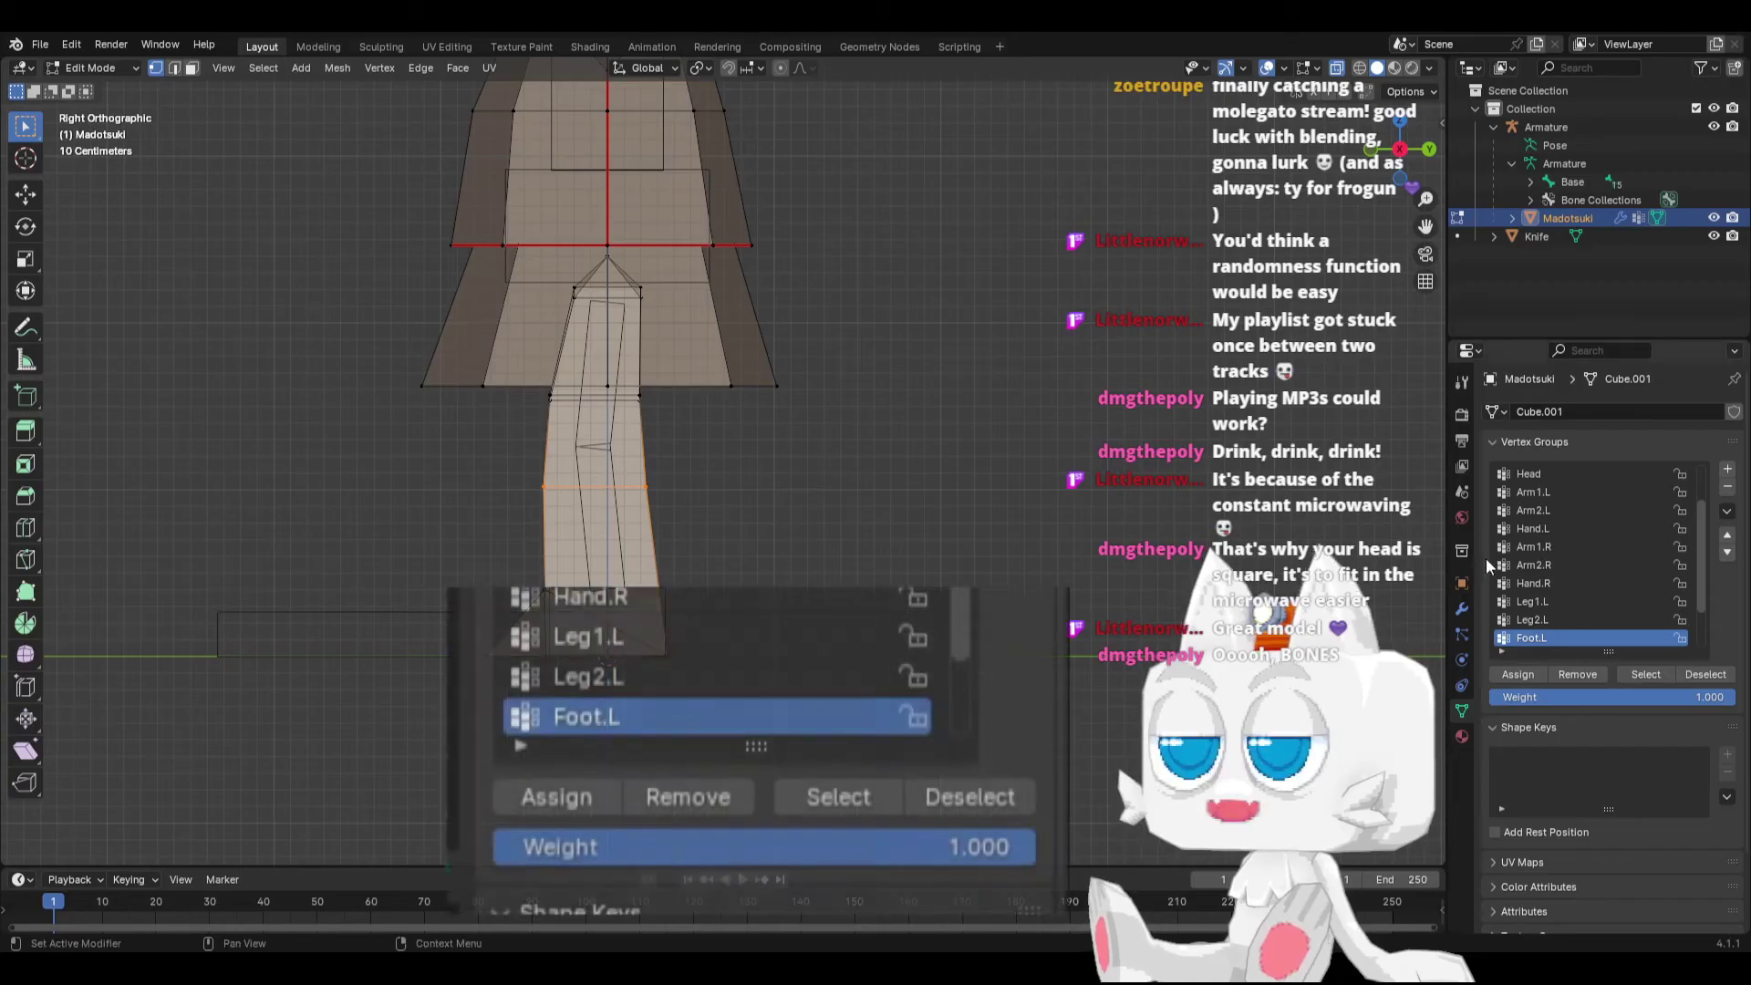
click(1533, 619)
click(1518, 674)
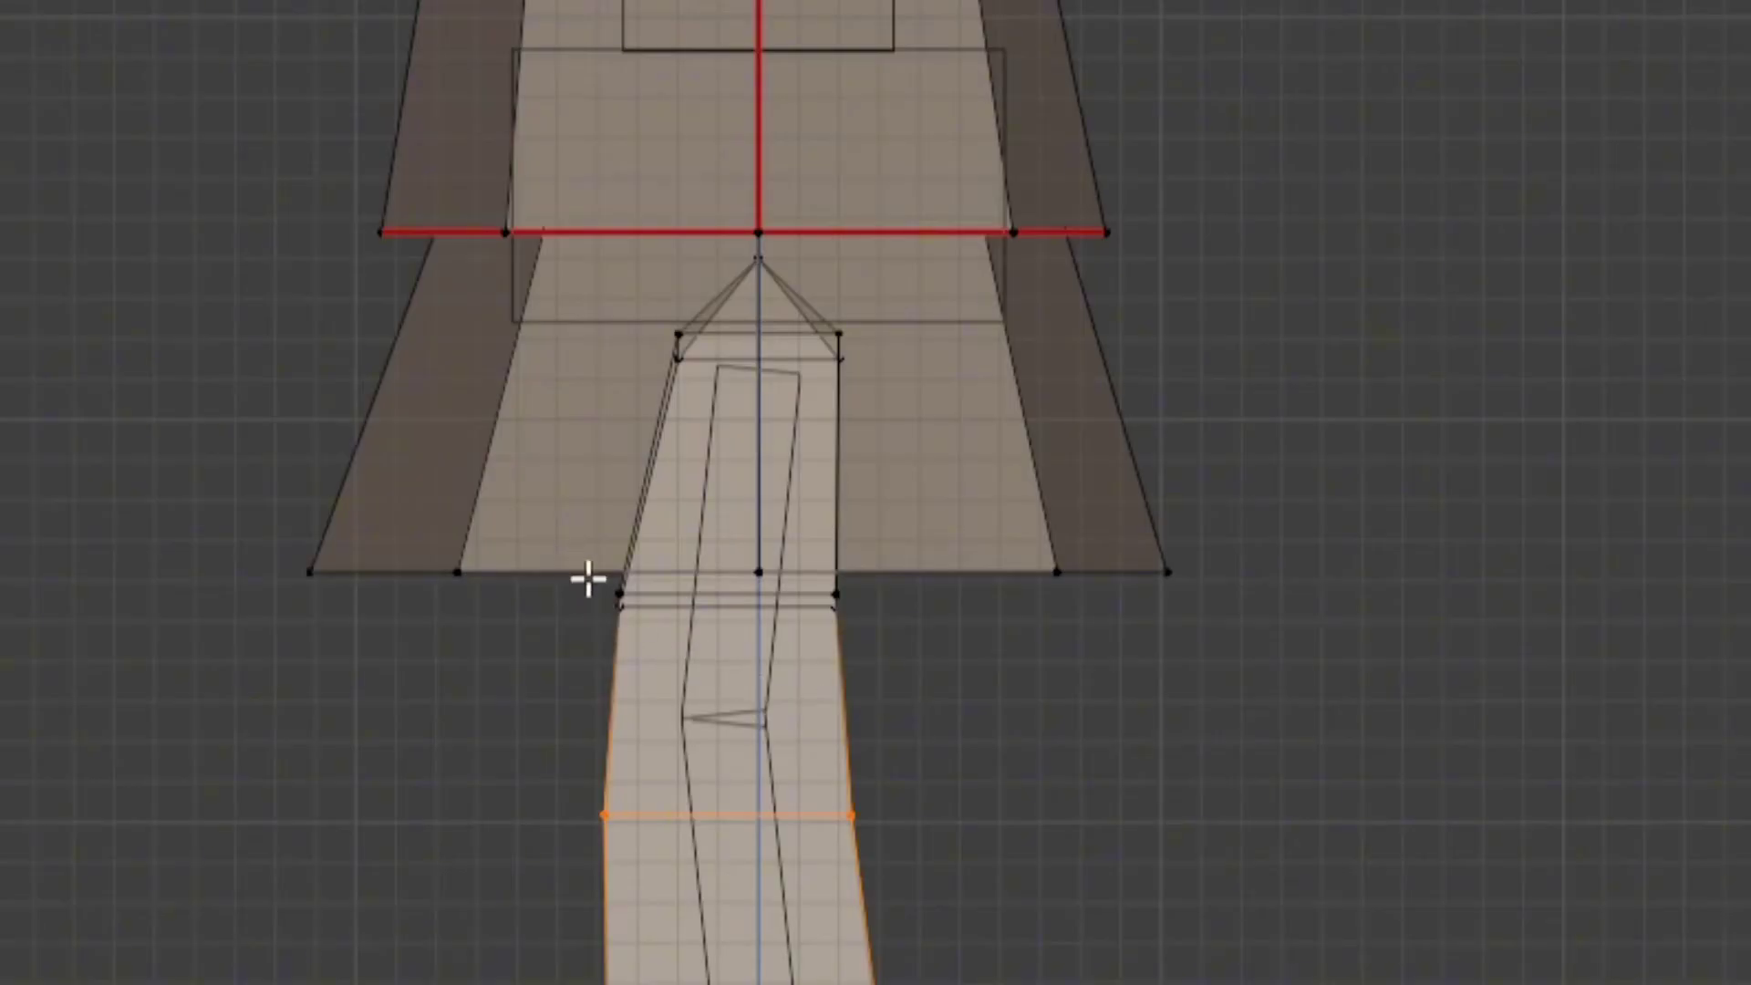
Step: Assign the left thigh vertices, from the knee loop up to the pointed tip under the skirt, to the Leg1.L vertex group
drag(581, 574, 919, 656)
key(c)
mouse_move(694, 367)
mouse_down()
mouse_move(852, 336)
mouse_move(757, 291)
mouse_up()
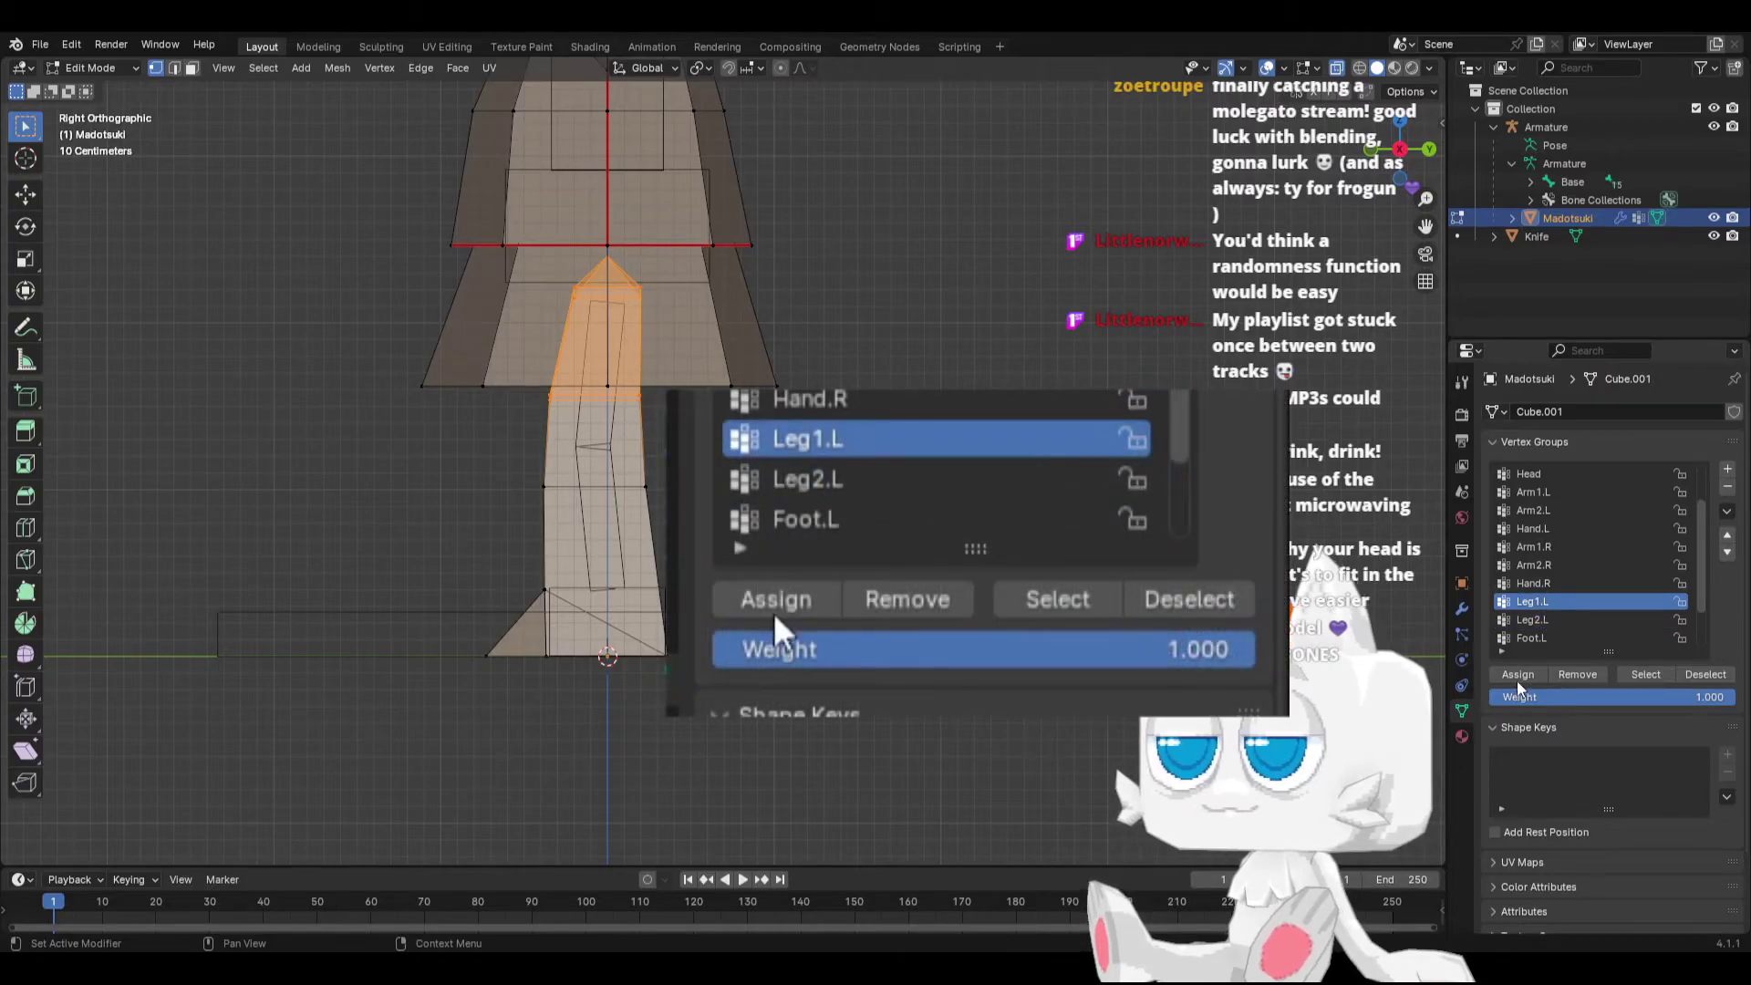
click(1521, 676)
Step: From the front view, assign the row of vertices where the shirt's lower hem meets the skirt to the Hips vertex group
key(KP_1)
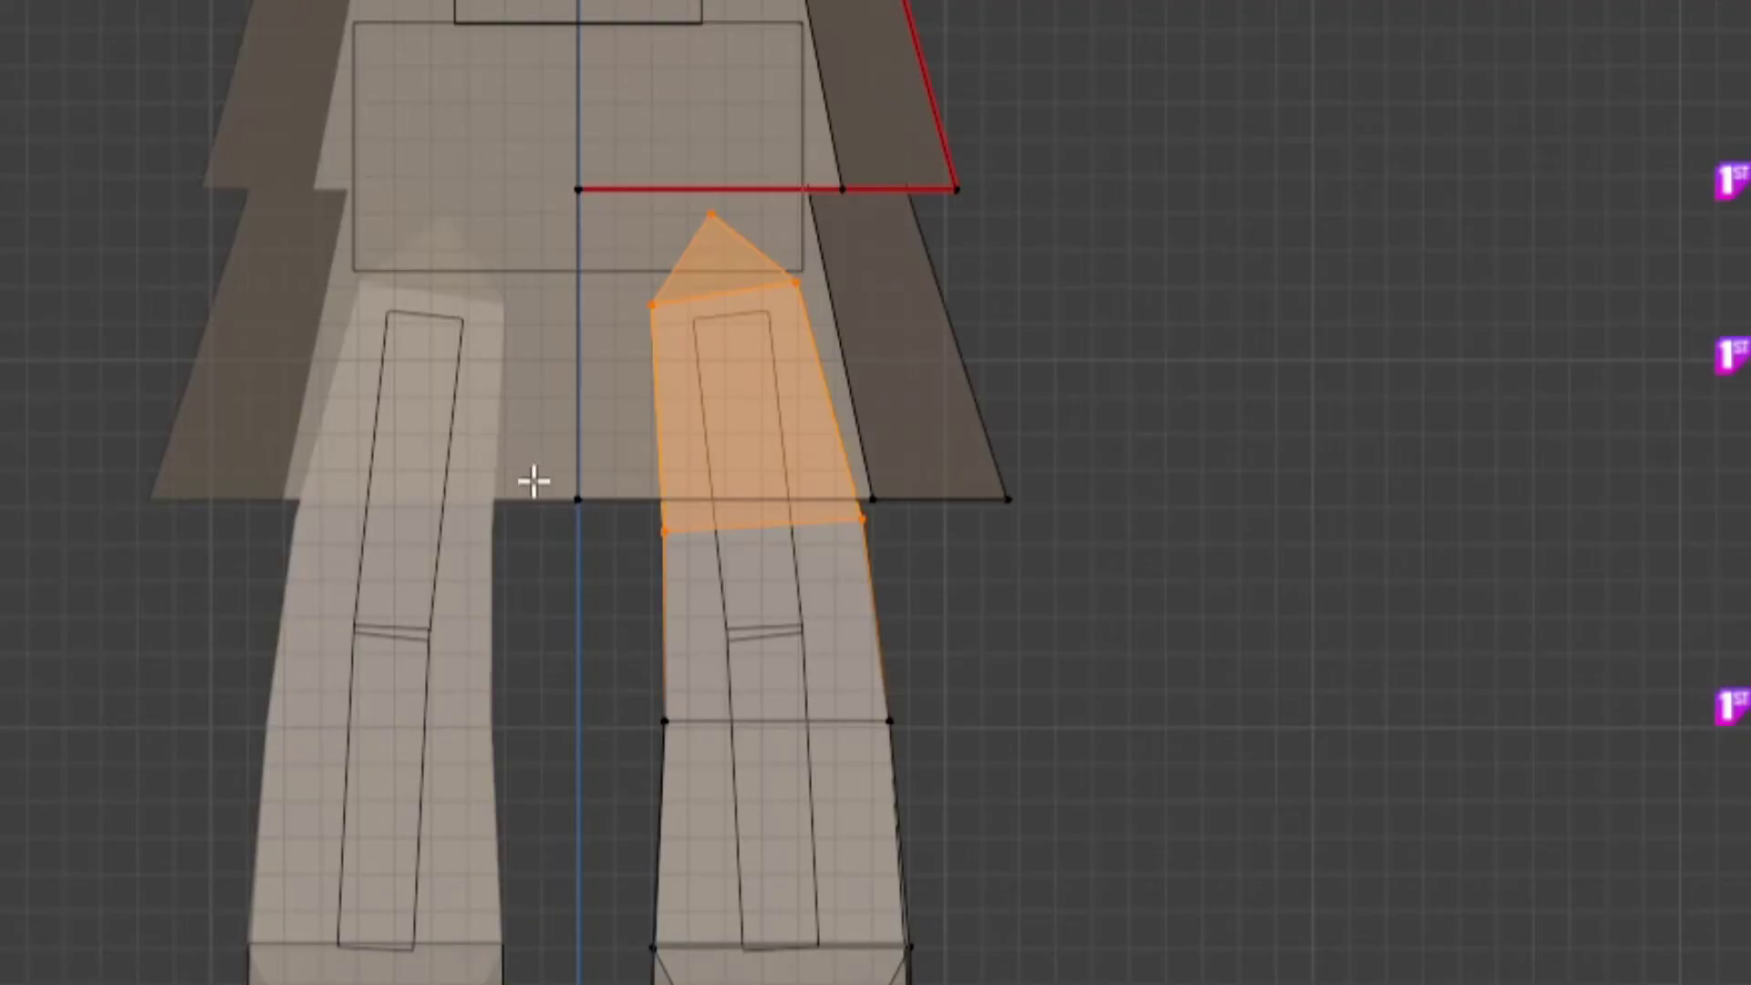
drag(511, 470, 1046, 502)
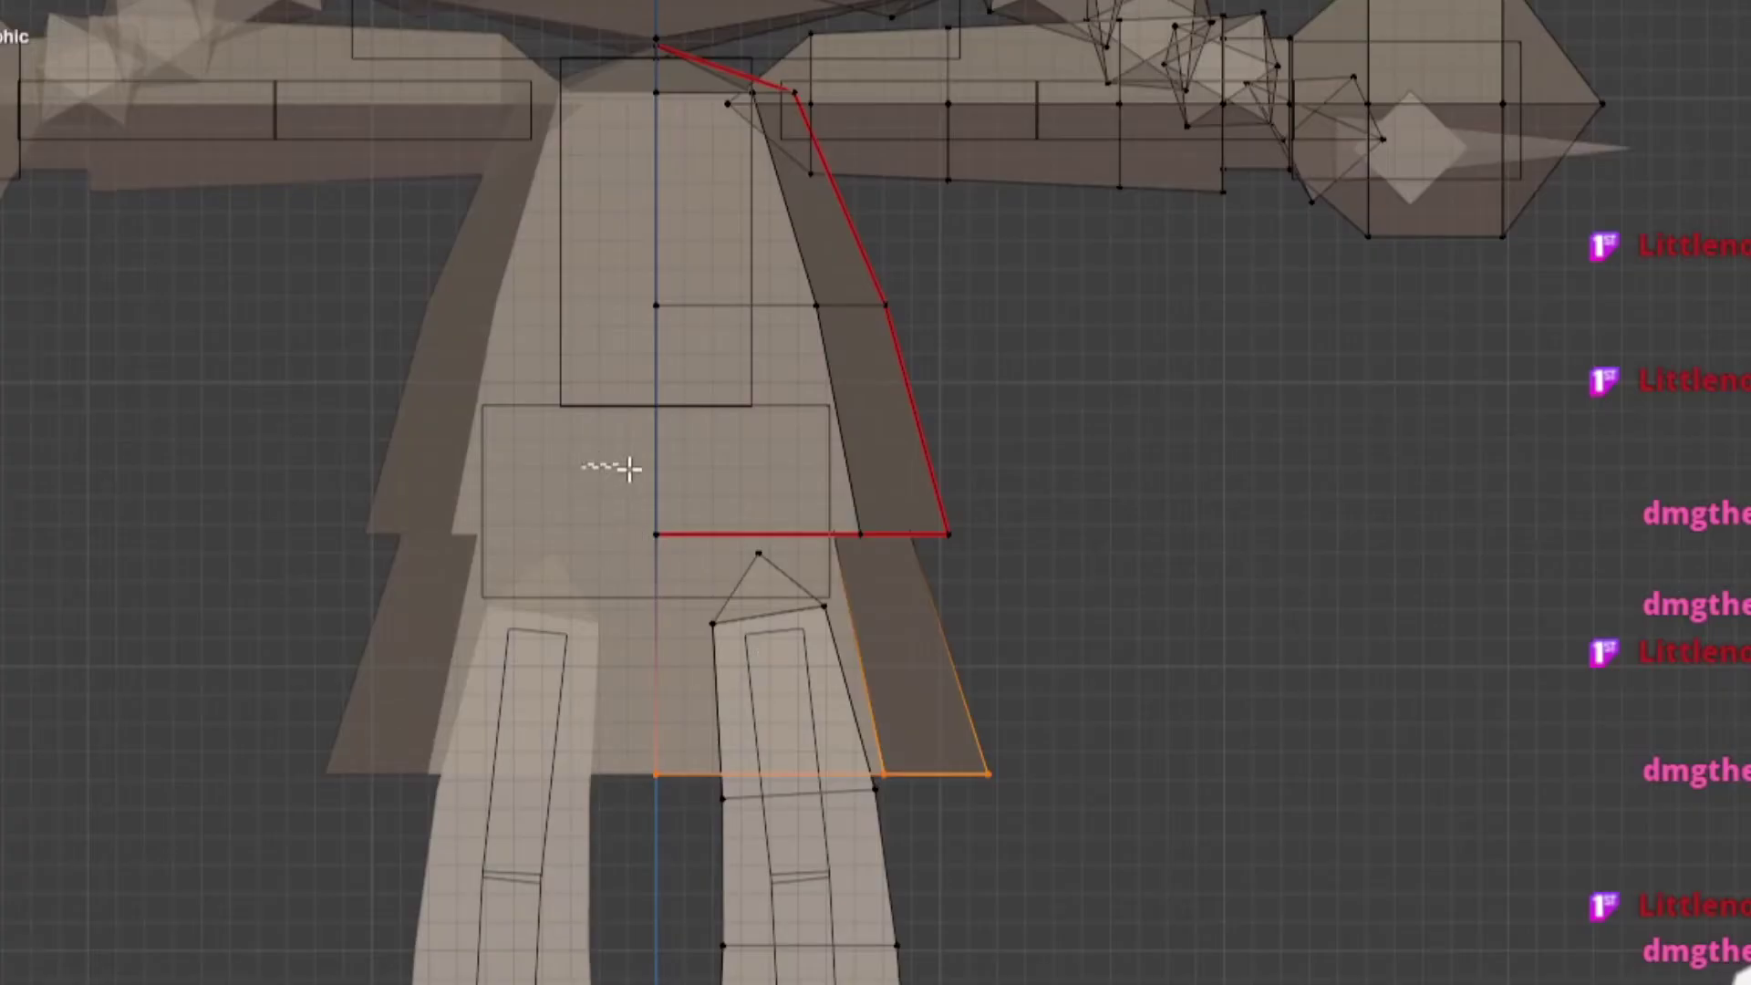
drag(630, 467, 1020, 547)
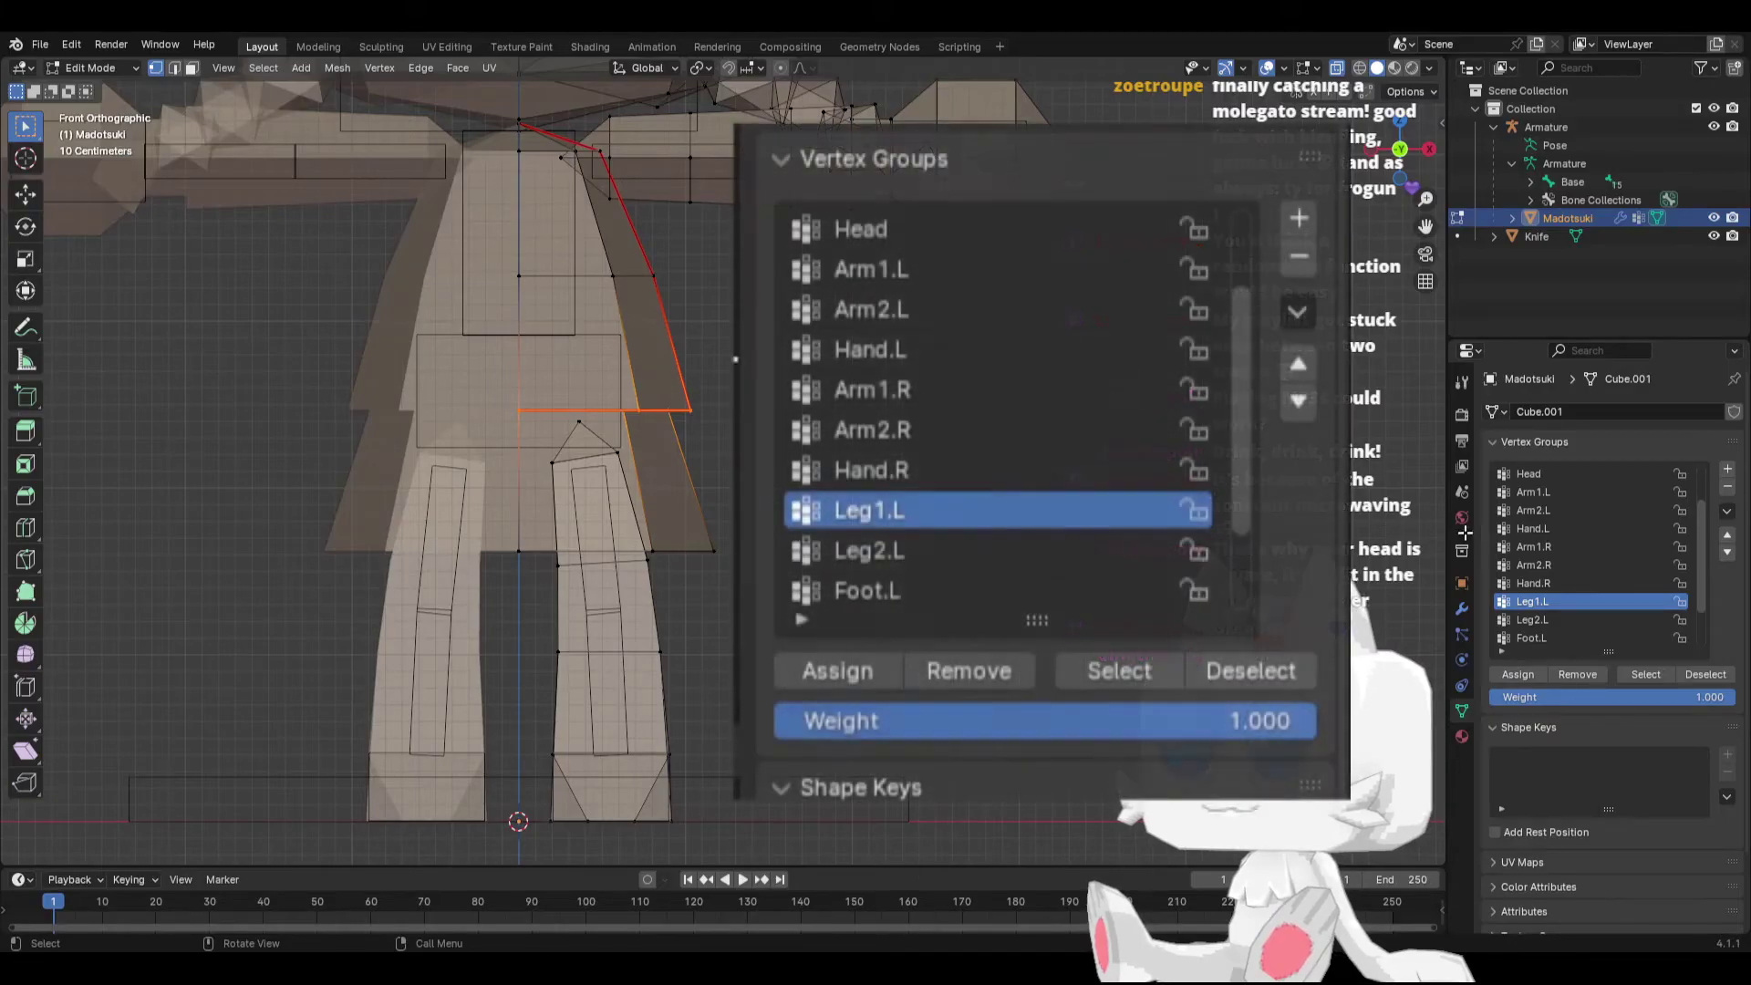
scroll(1592, 555, up, 3)
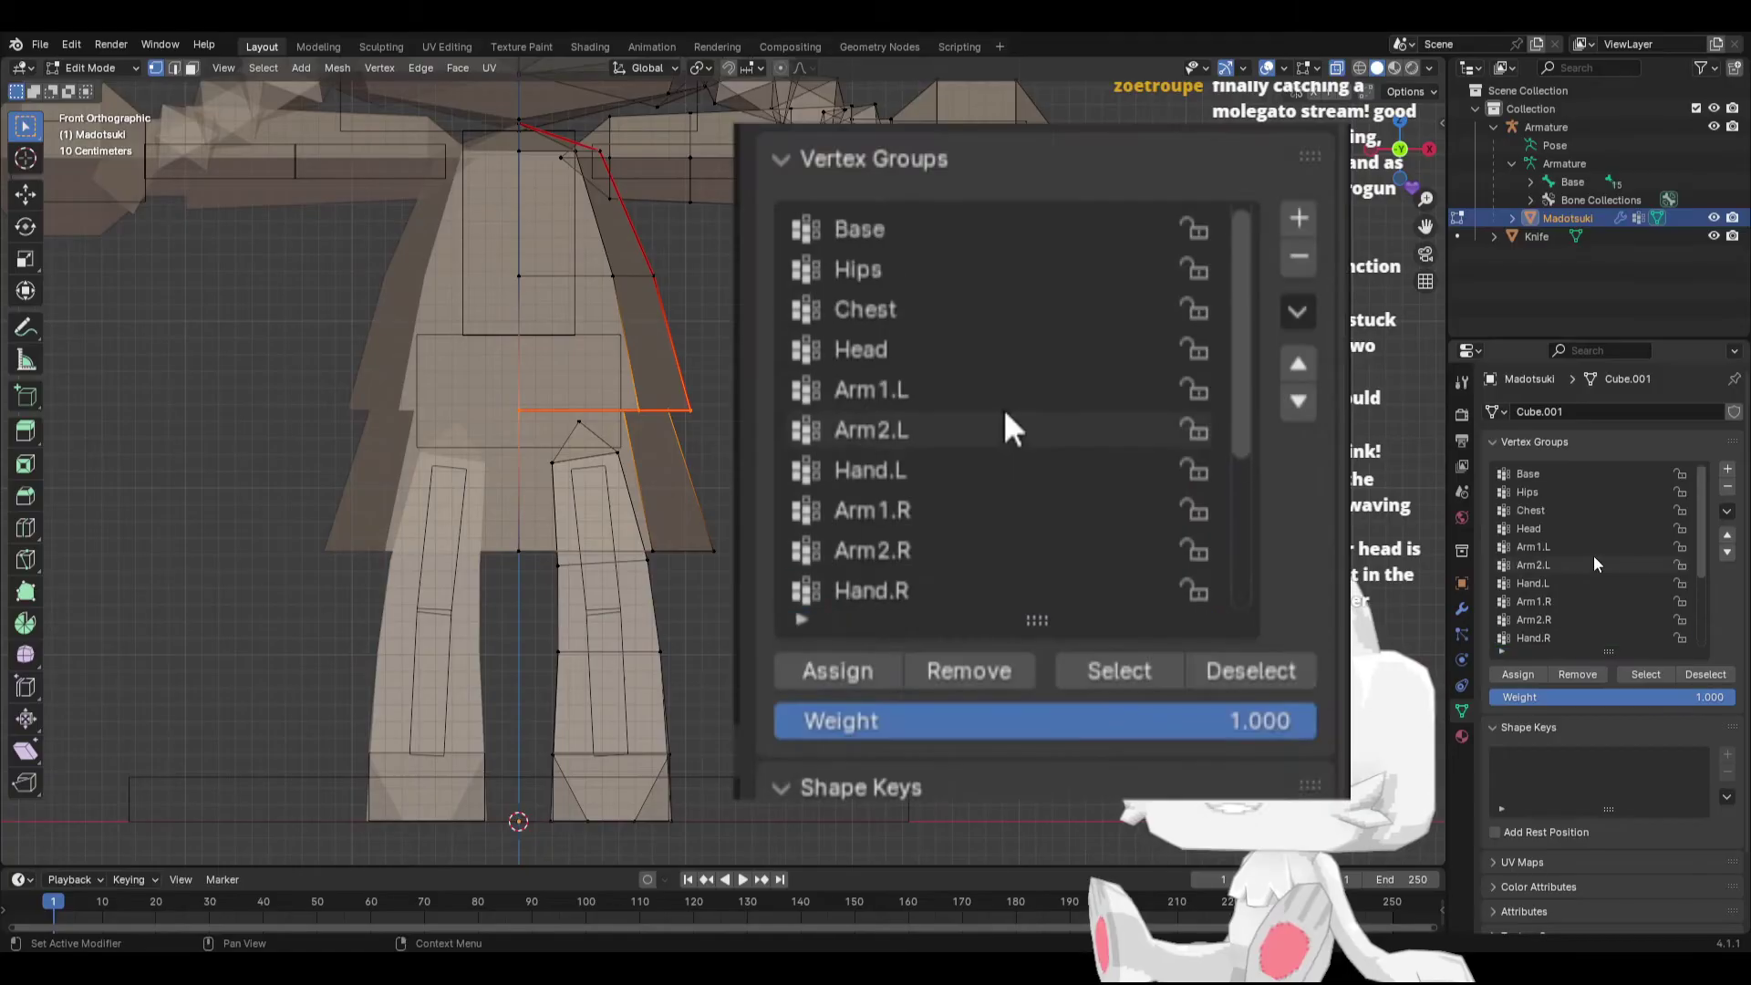
click(1534, 493)
click(1518, 673)
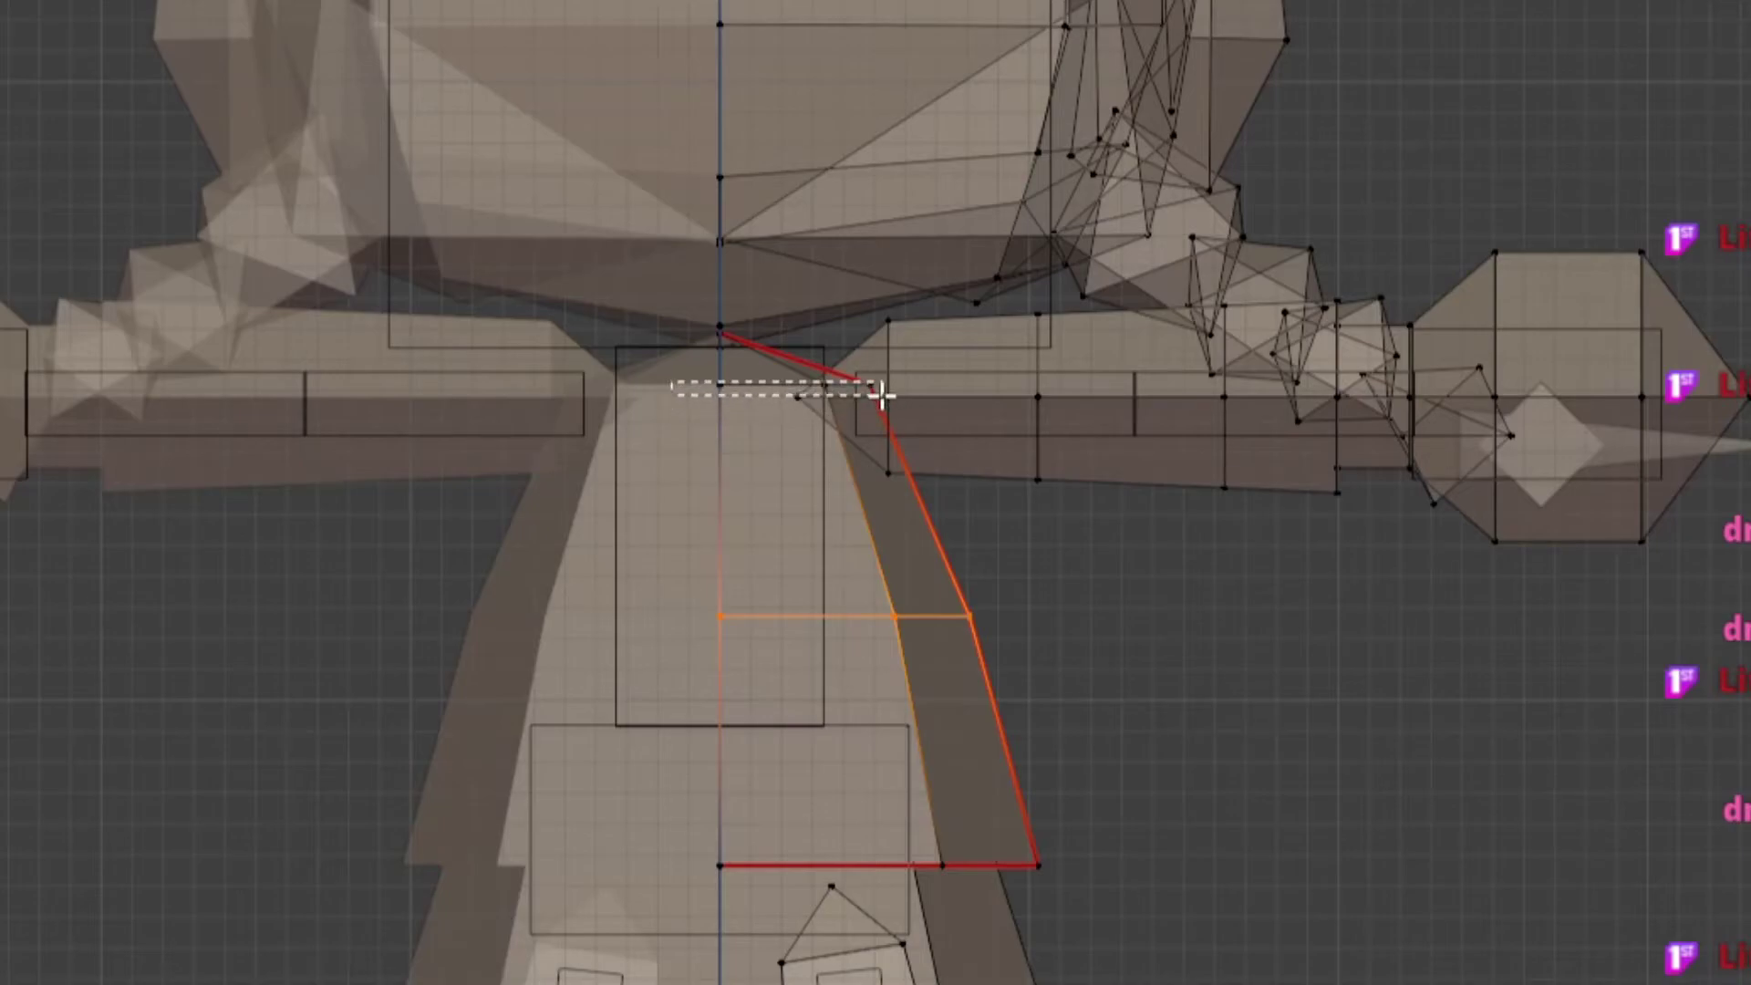
Step: Extend the selection from the shirt's middle row to its shoulder and neck vertices and make Chest the active vertex group for them
shift+drag(880, 394, 880, 394)
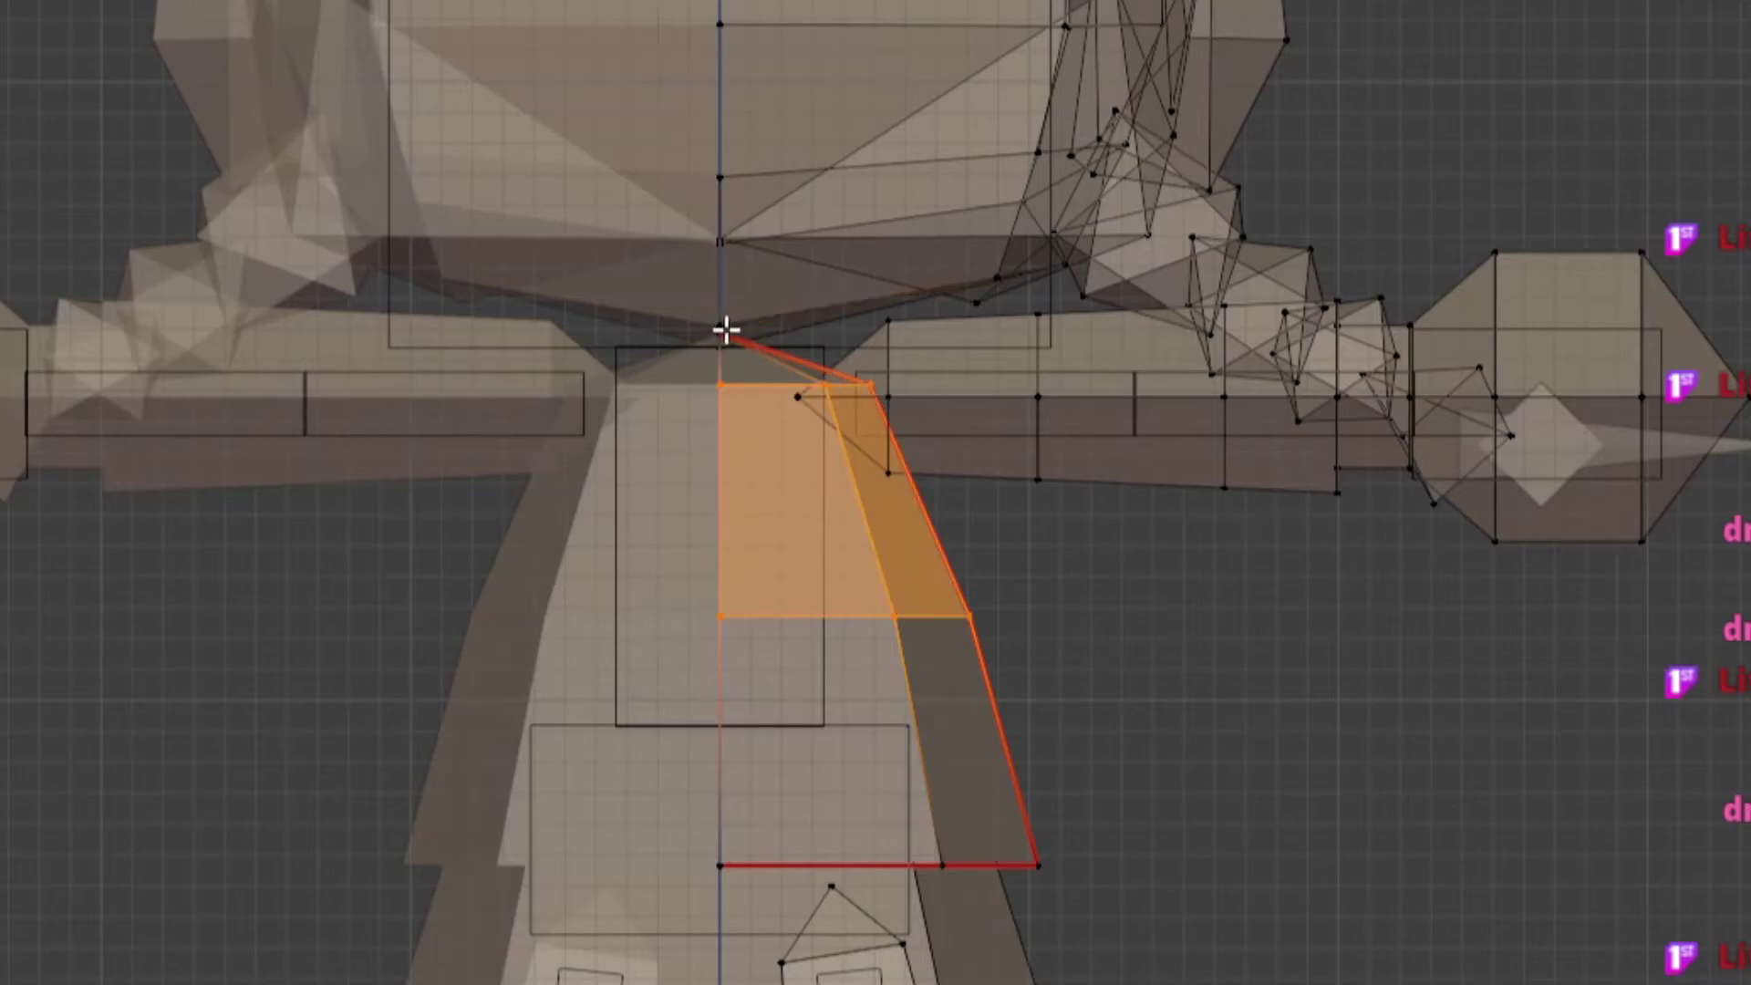
shift+click(723, 329)
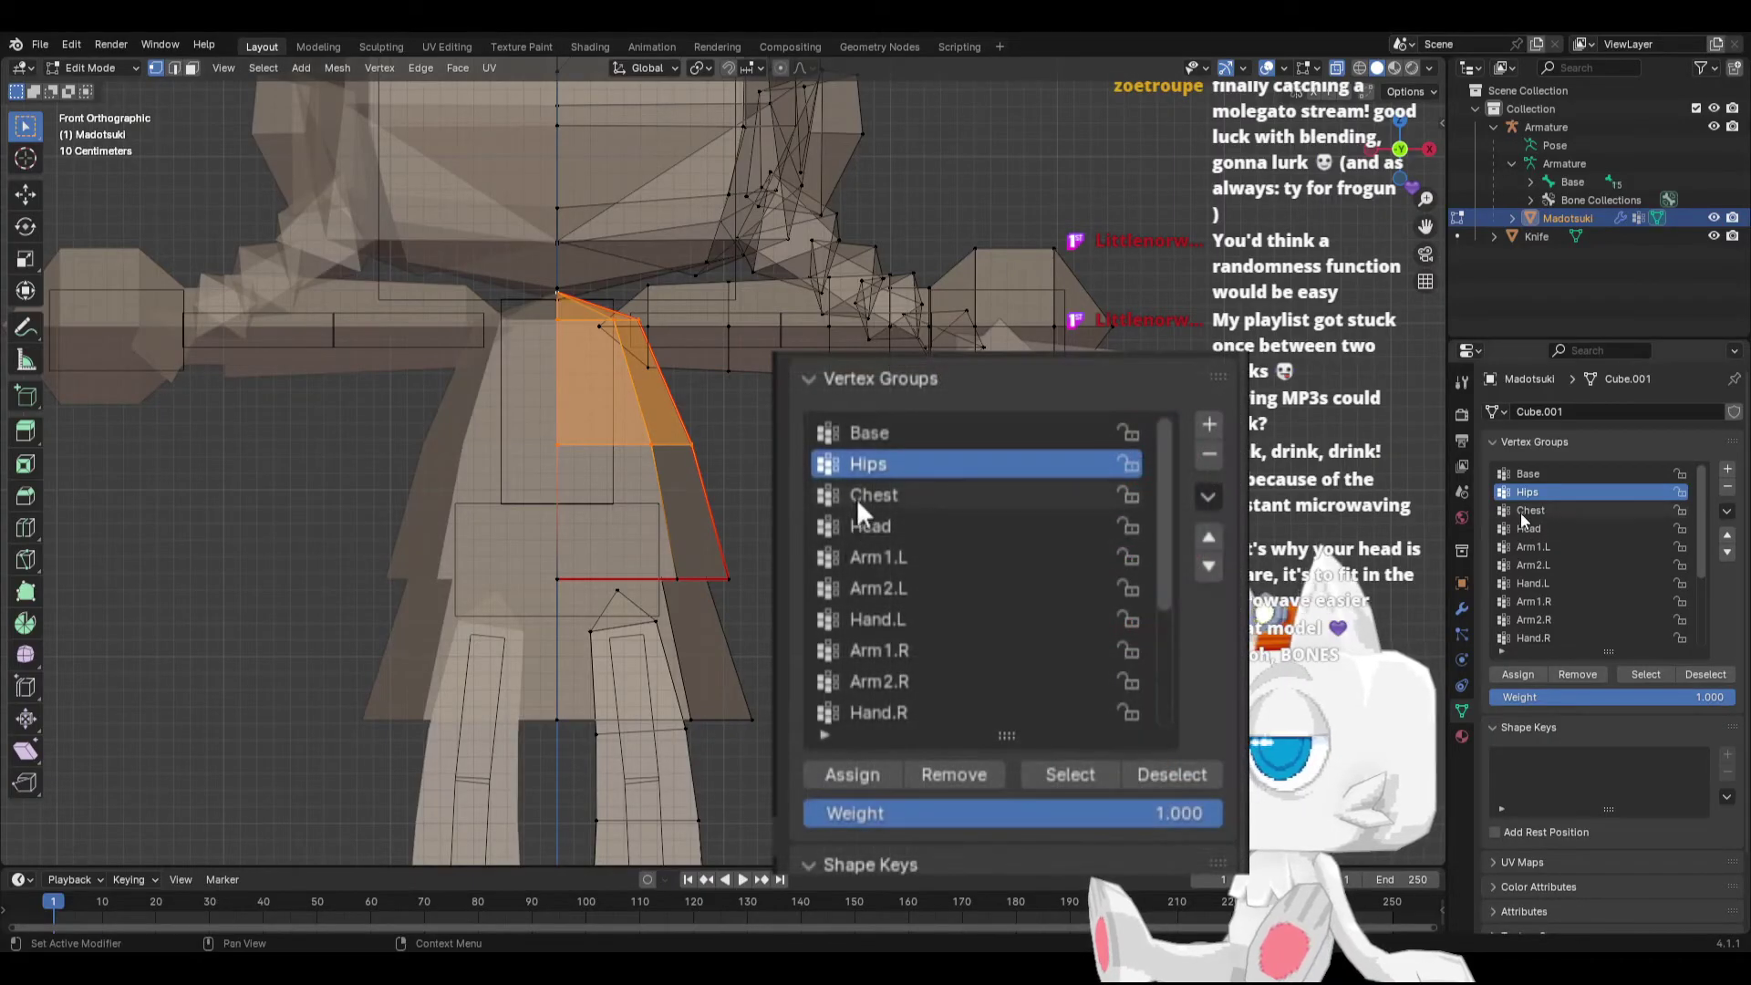
click(1518, 511)
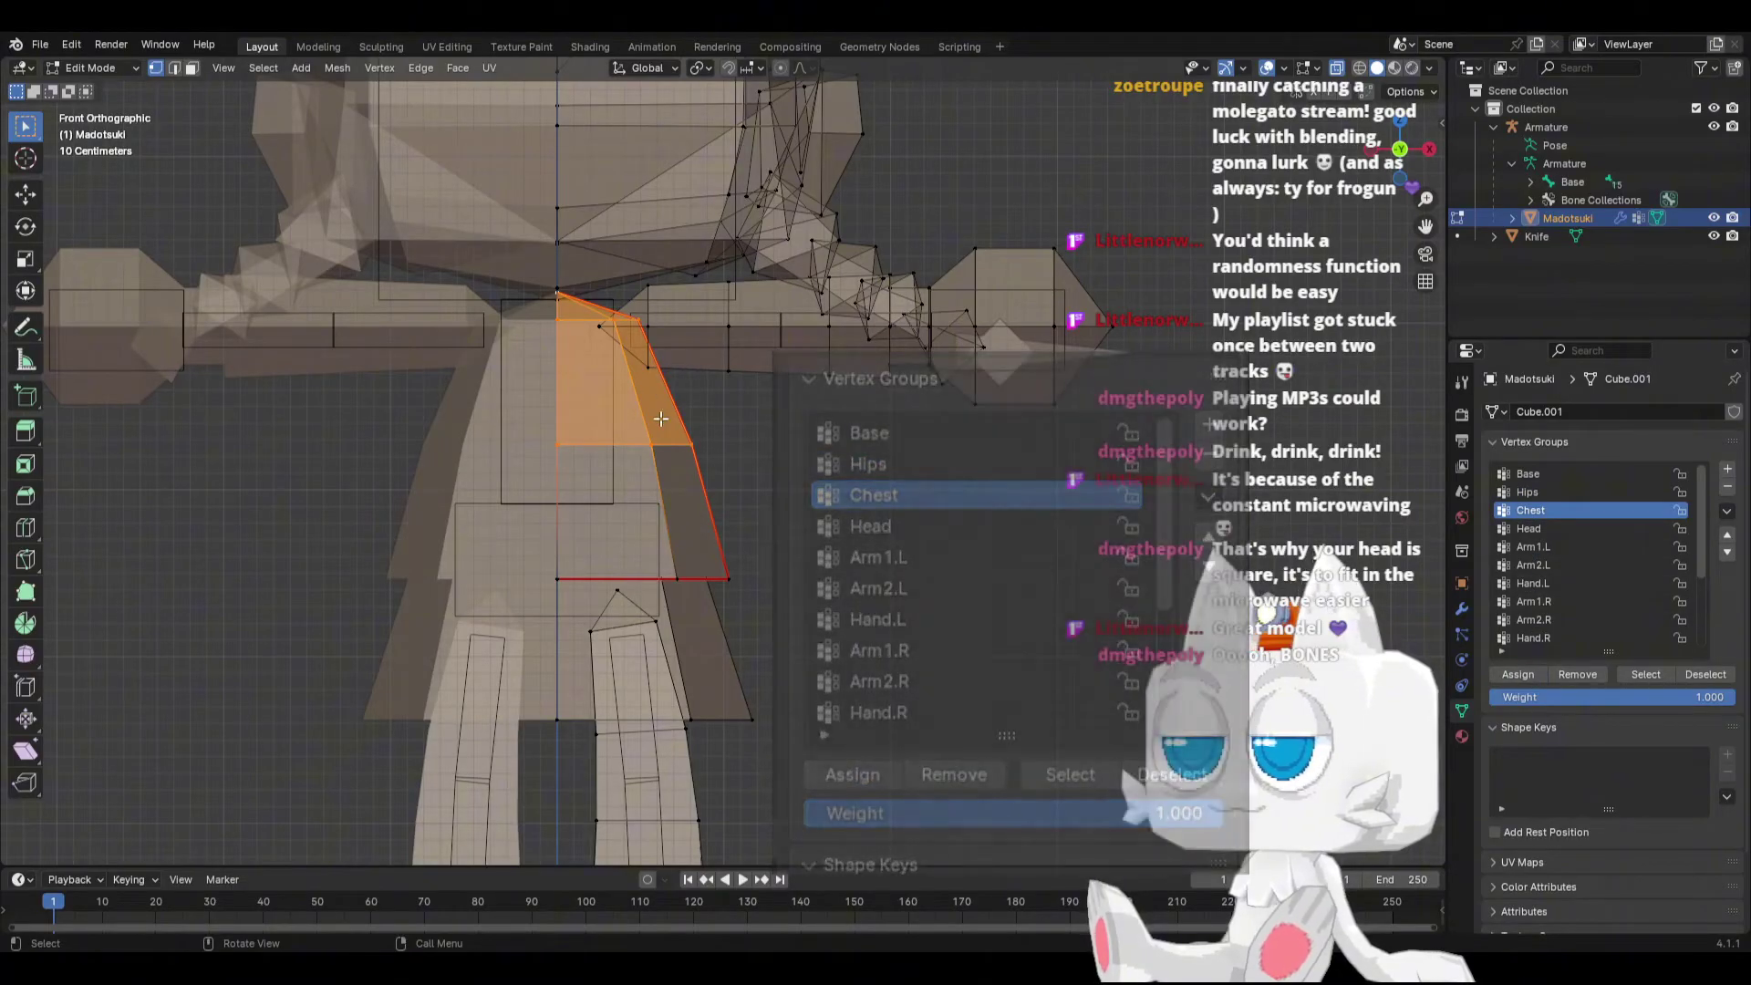
Step: Extend the selection to all geometry linked to the shirt and hide it
key(ctrl+l)
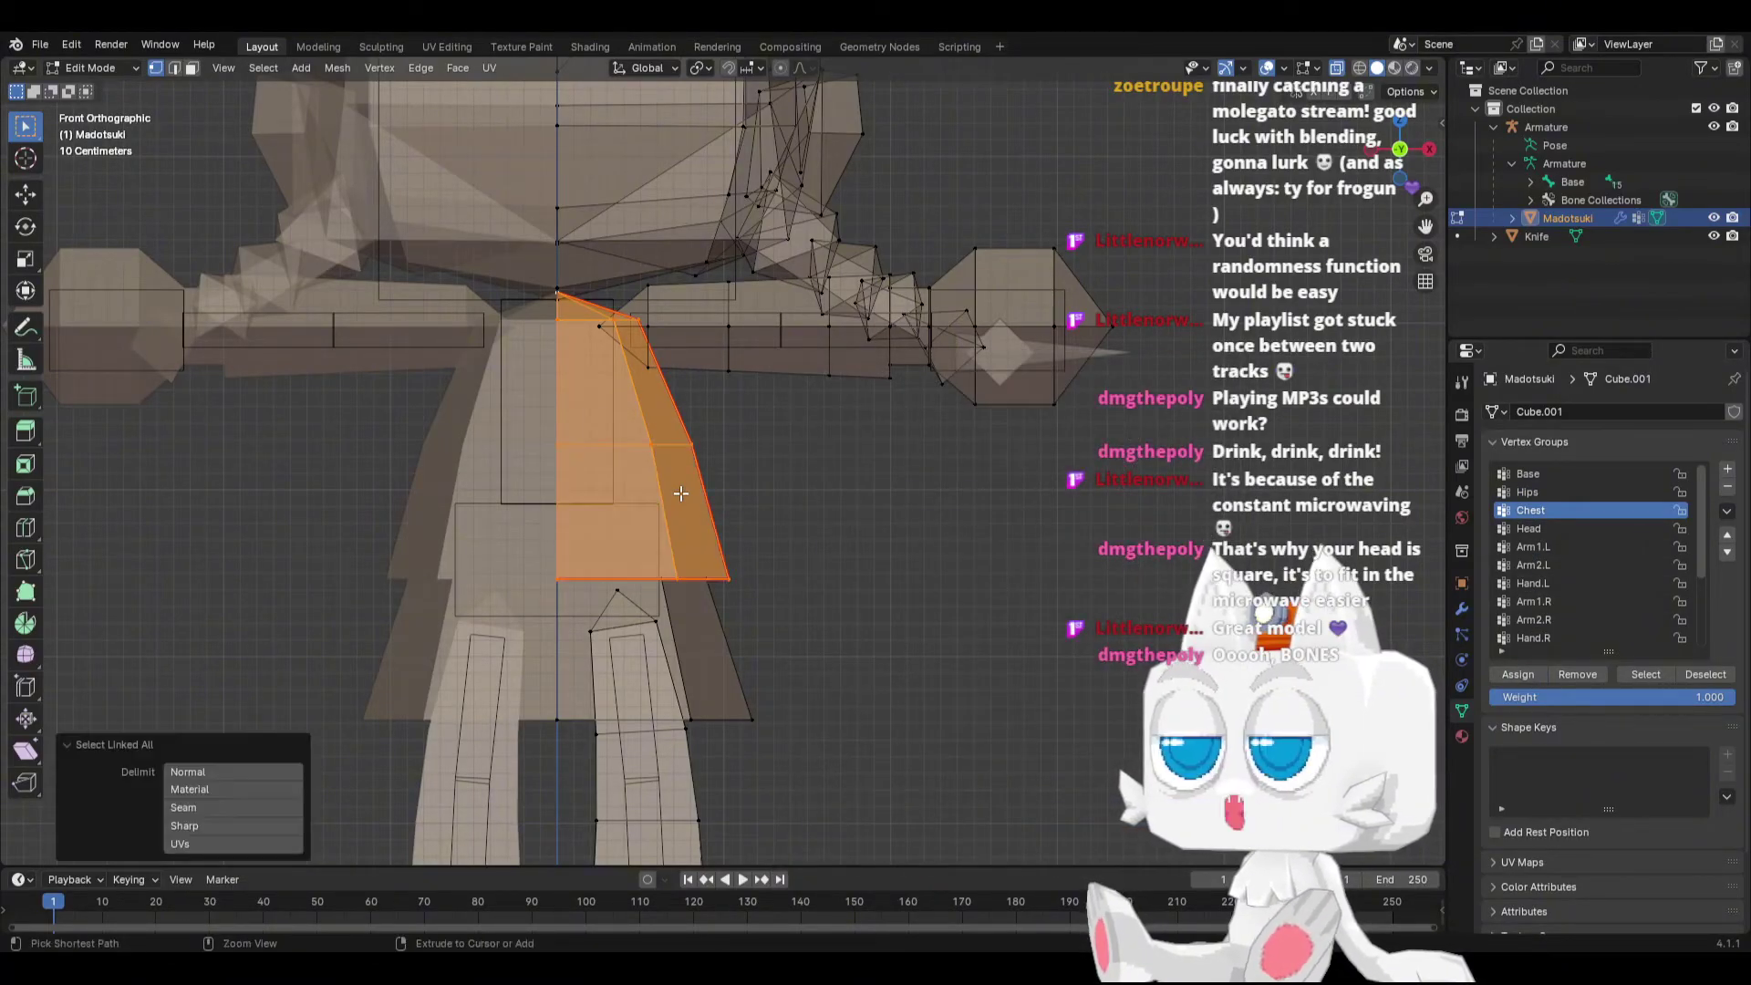
scroll(675, 494, down, 3)
key(h)
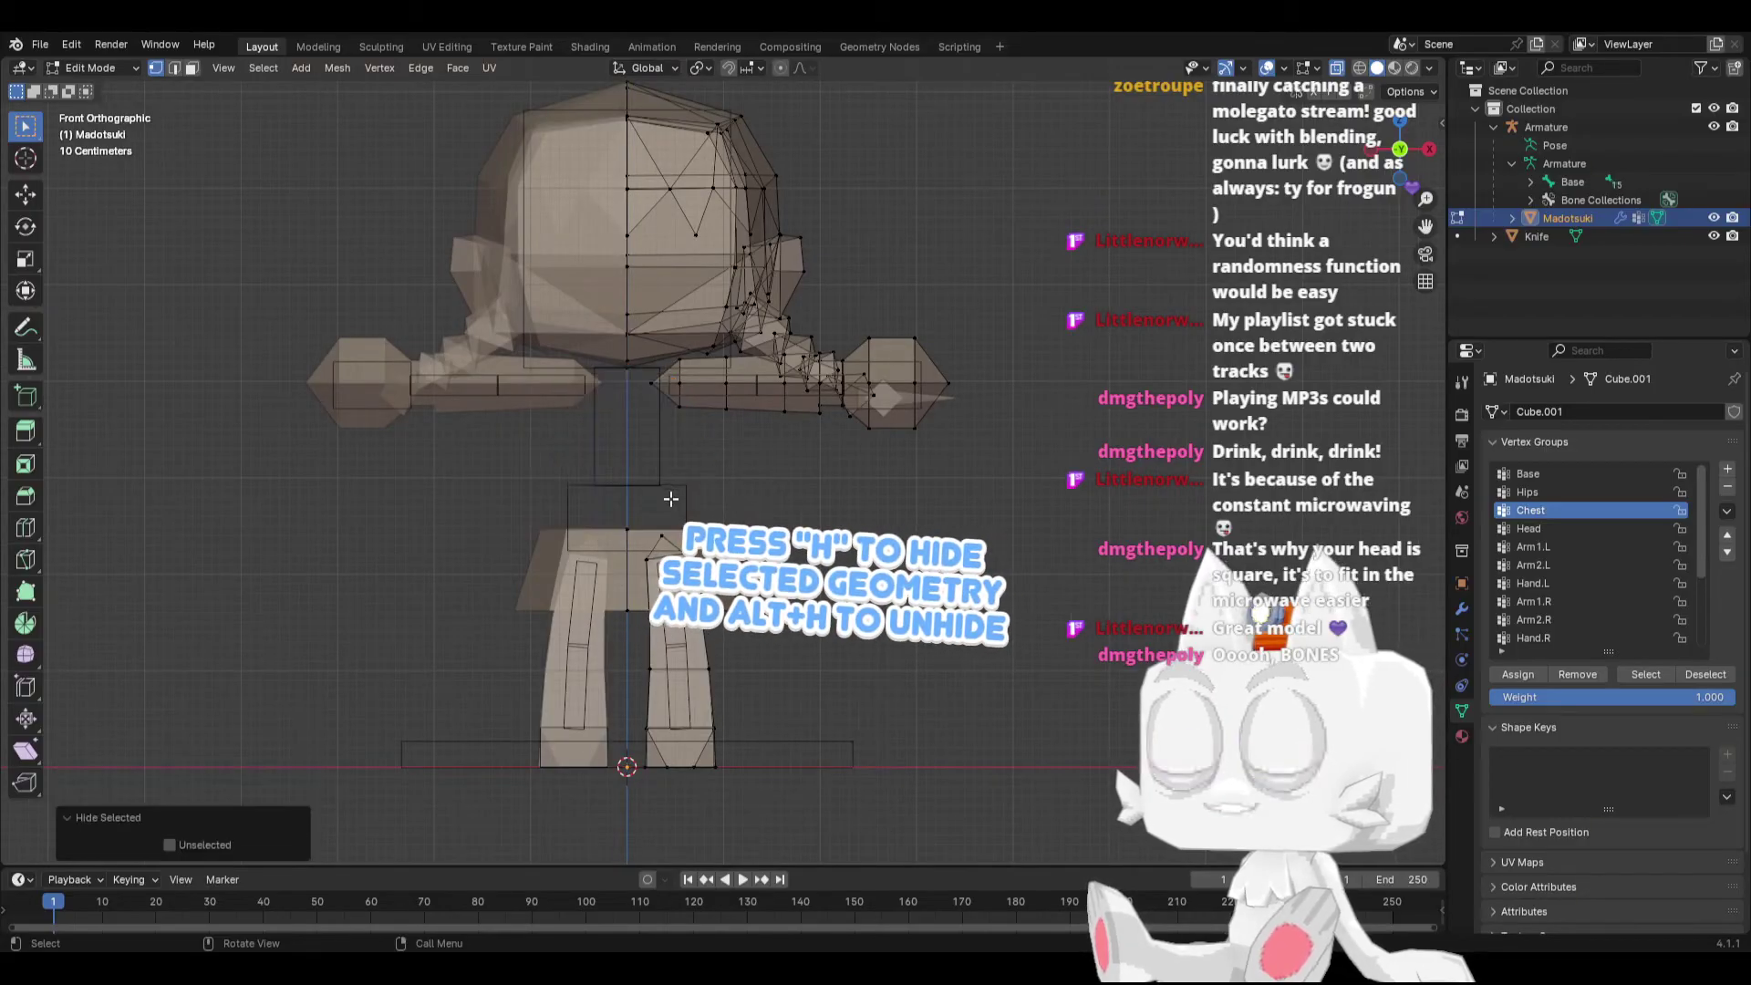
scroll(670, 499, up, 3)
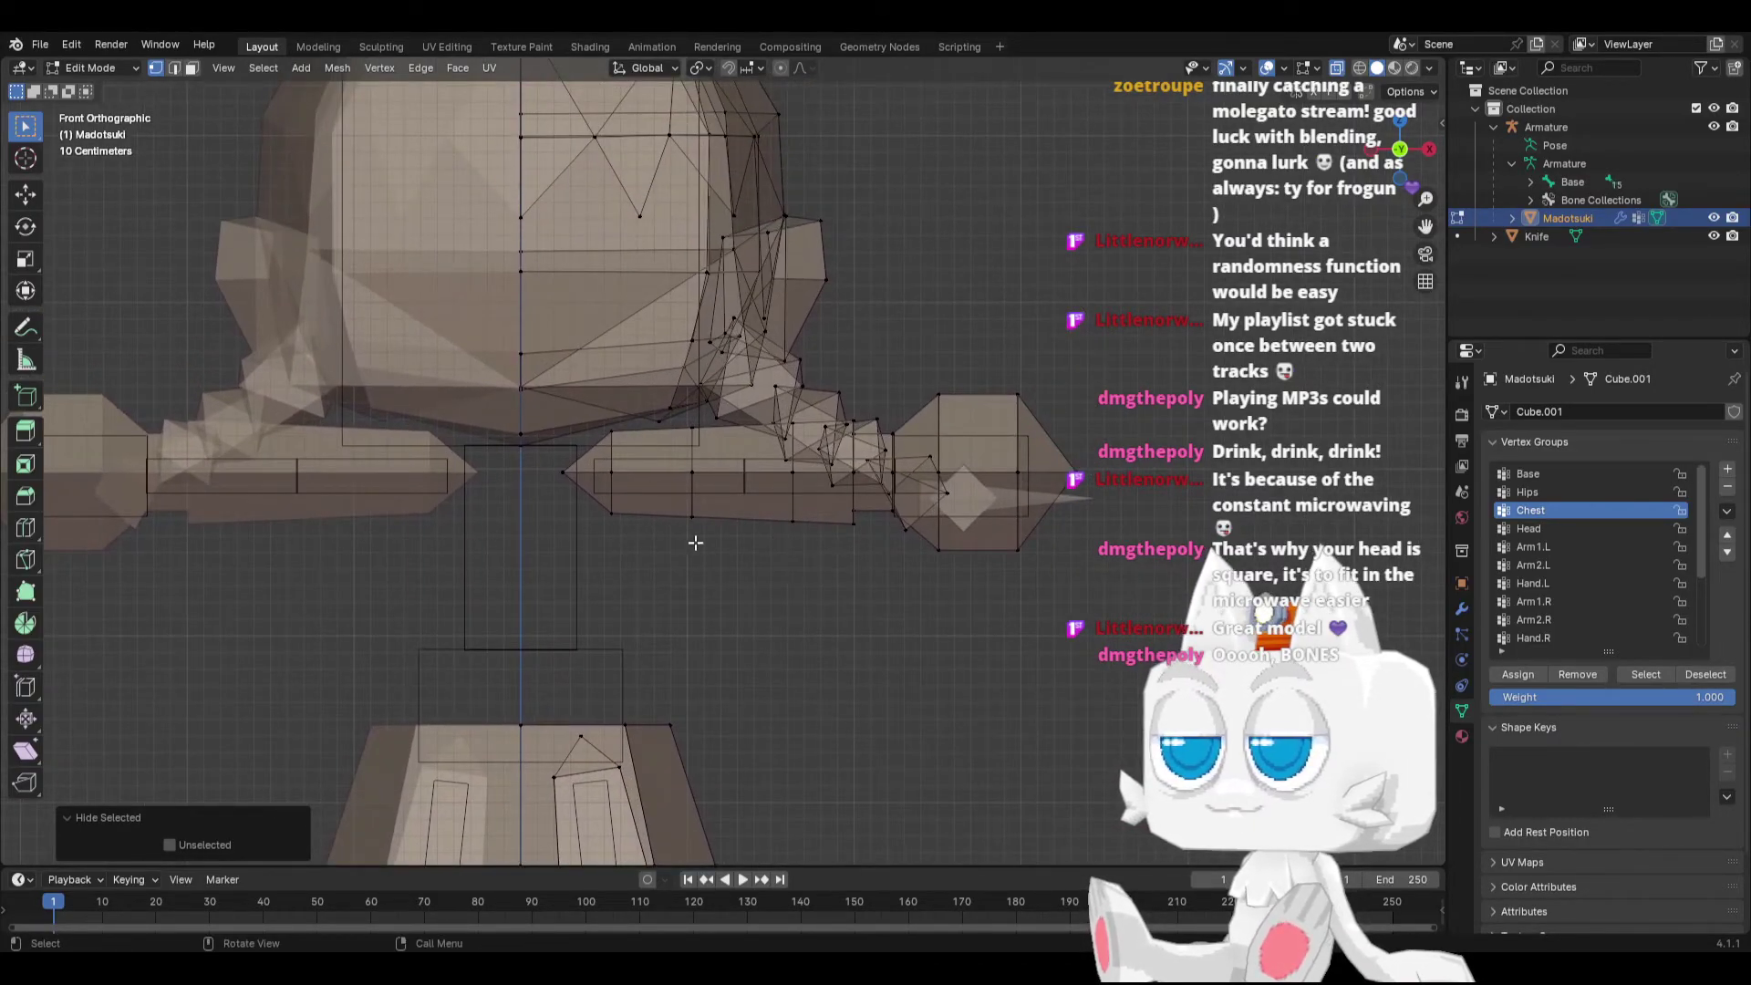
scroll(698, 469, down, 1)
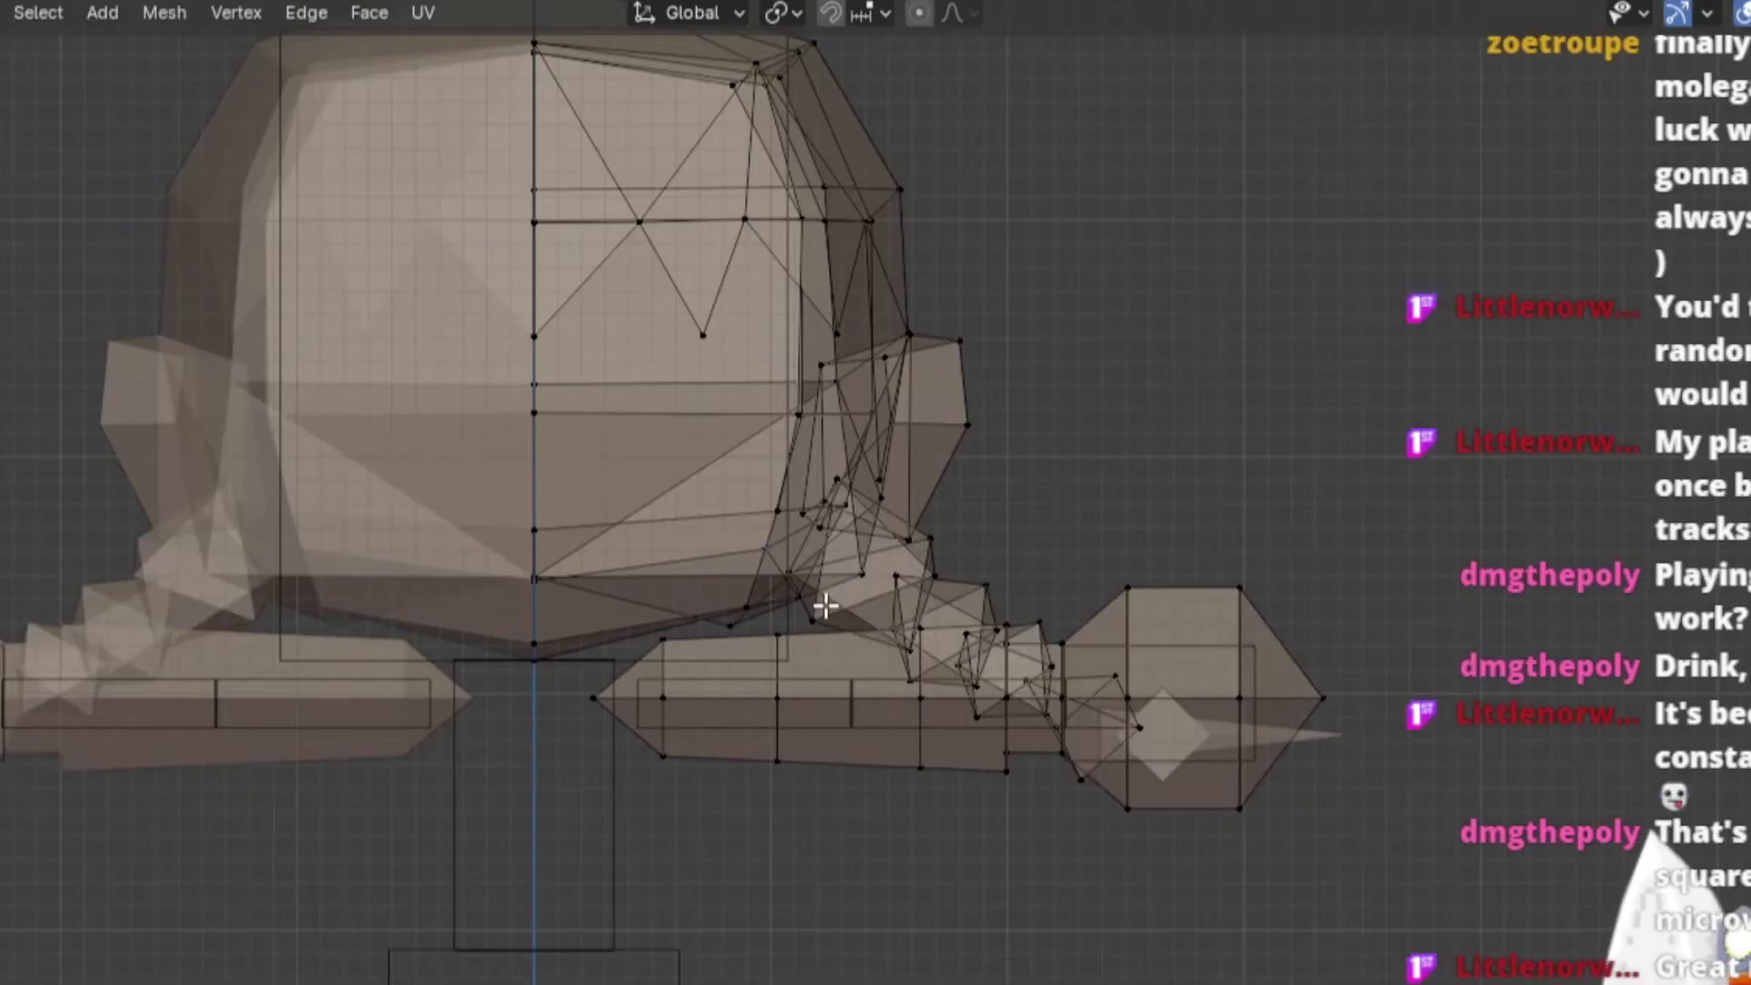
Step: Select the linked head geometry together with the whole braid, assign it to the Head vertex group and hide it
drag(655, 287, 791, 385)
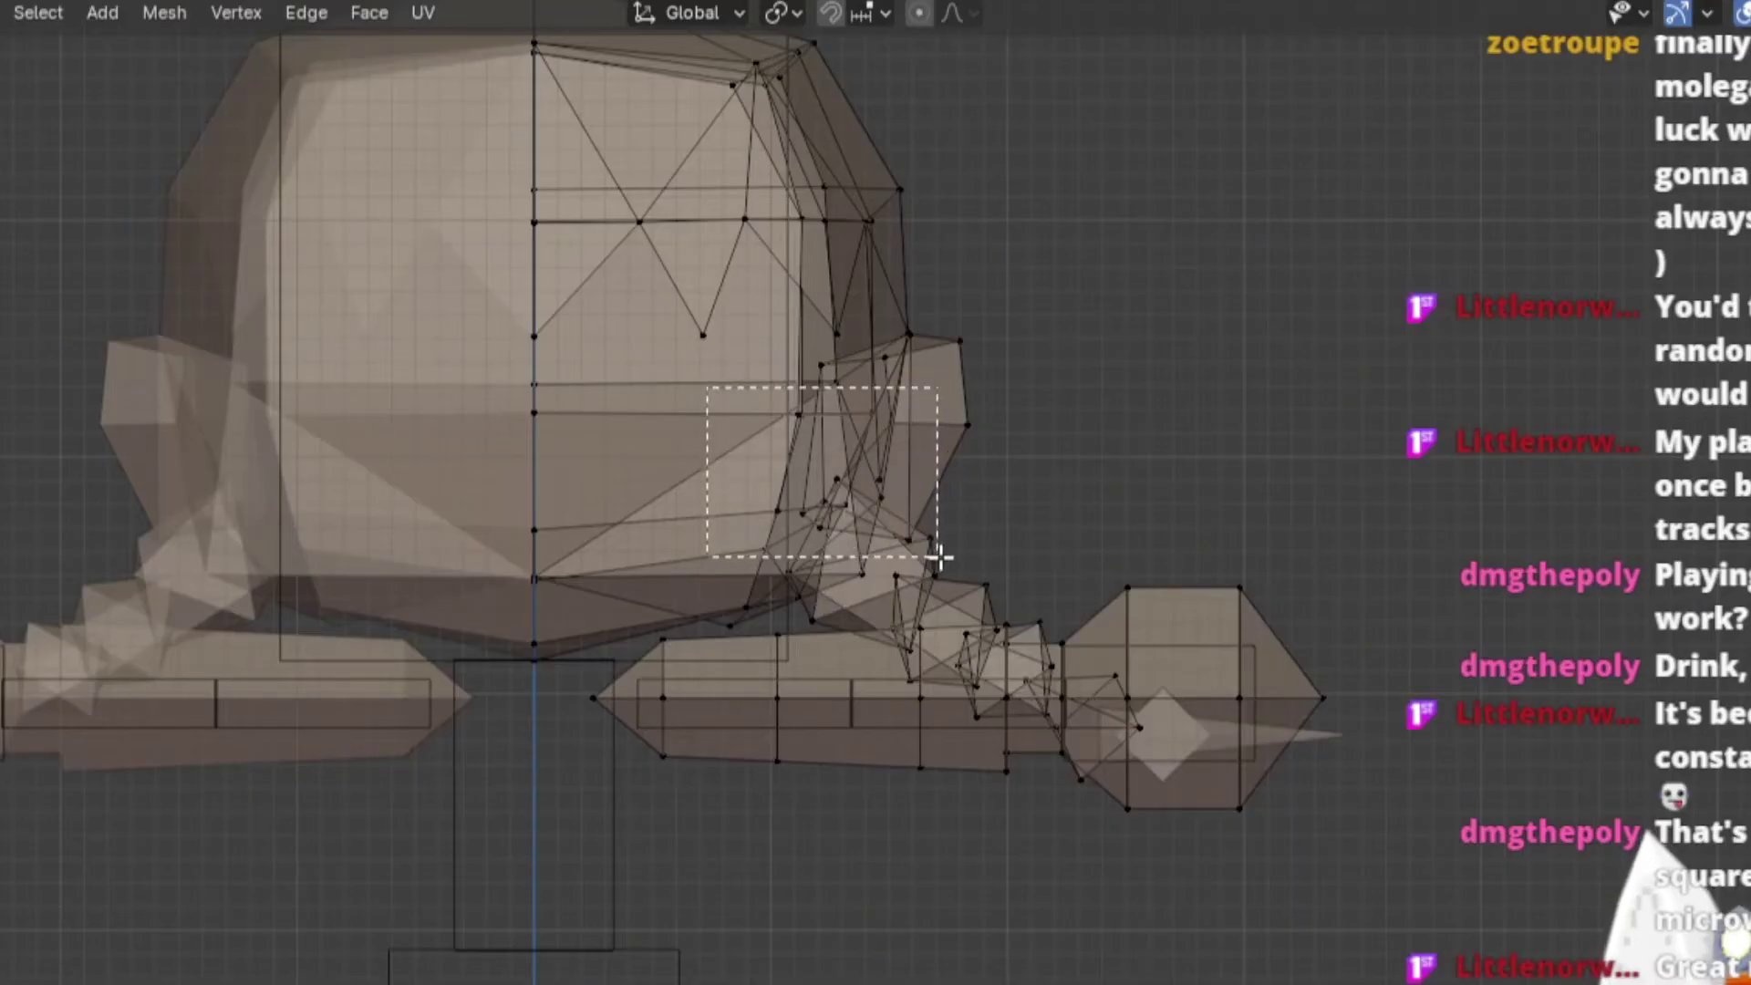
drag(939, 556, 949, 567)
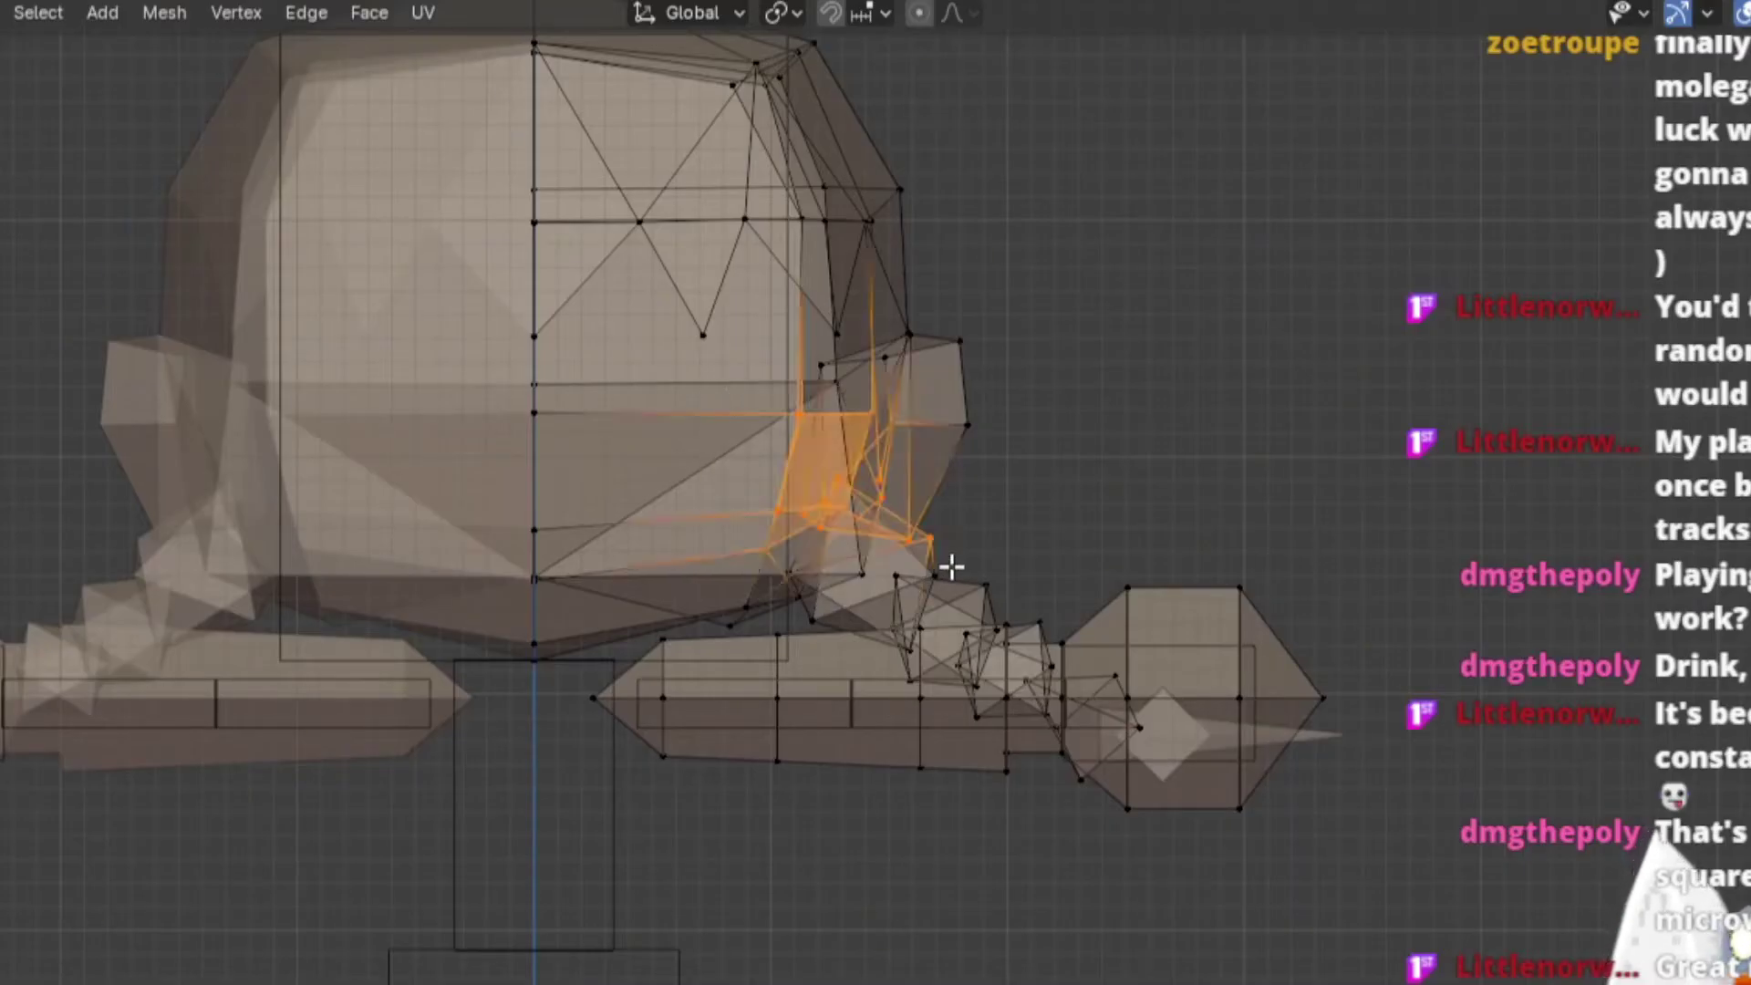
key(ctrl+l)
key(KP_3)
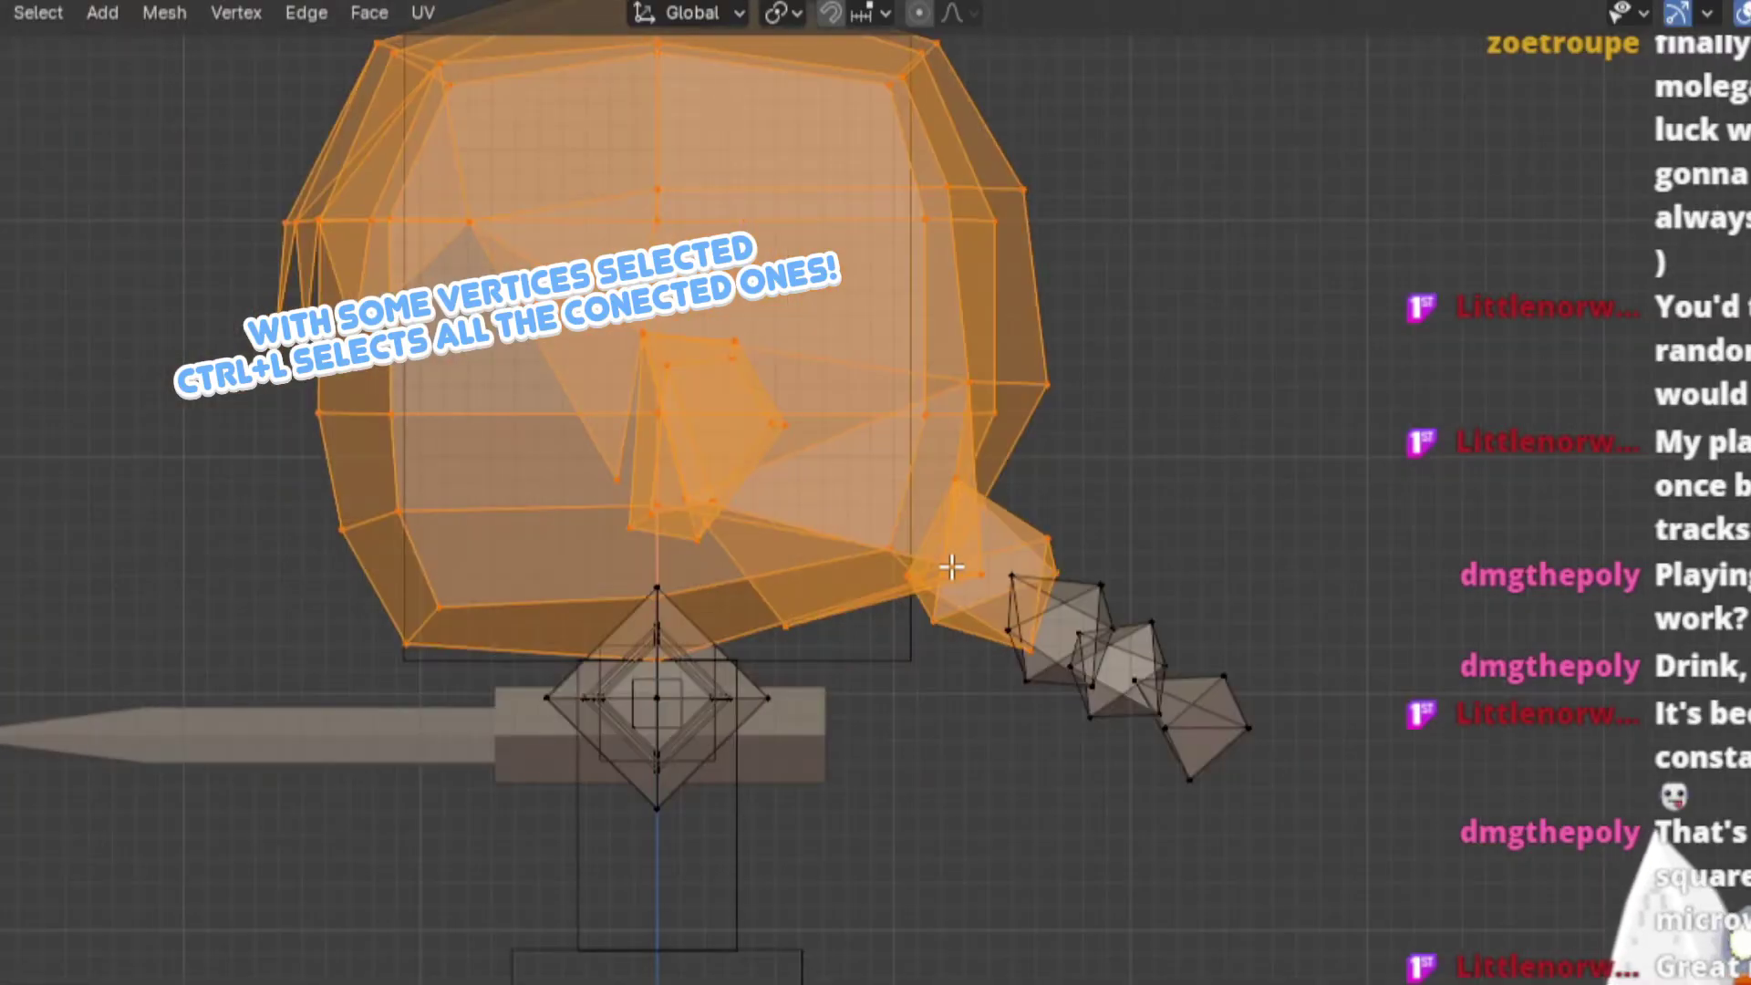
key(b)
drag(984, 559, 1448, 831)
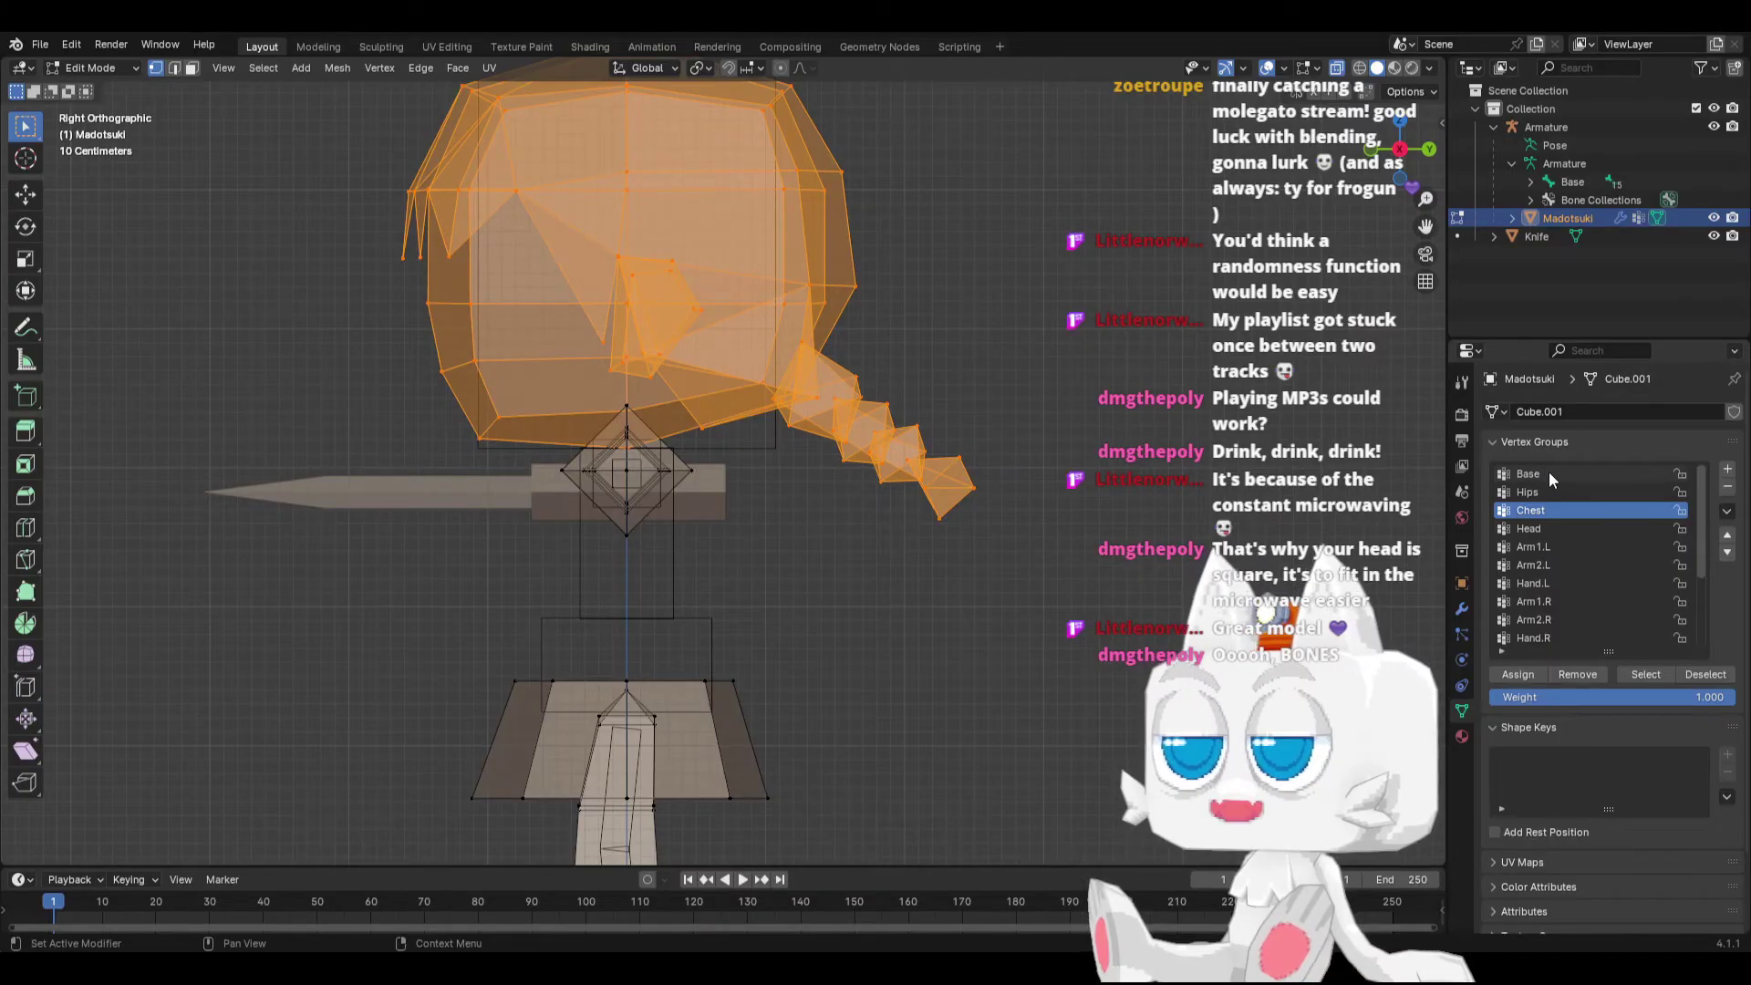
click(1559, 511)
click(1556, 527)
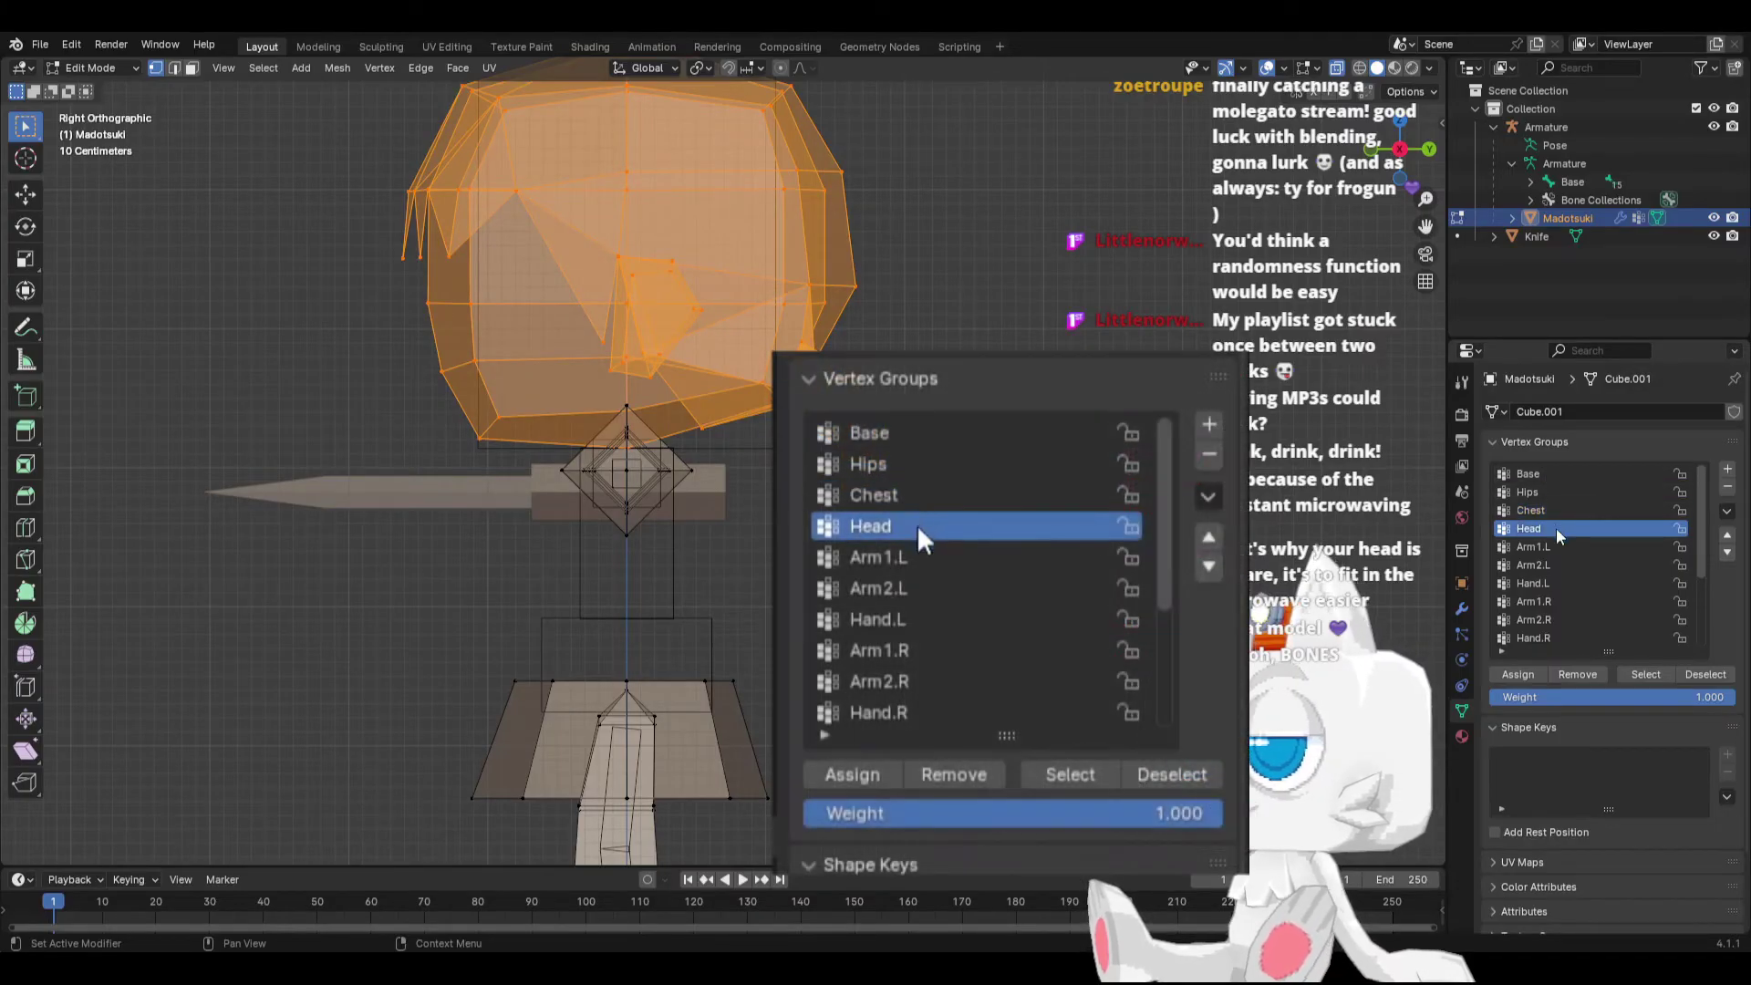
click(1525, 672)
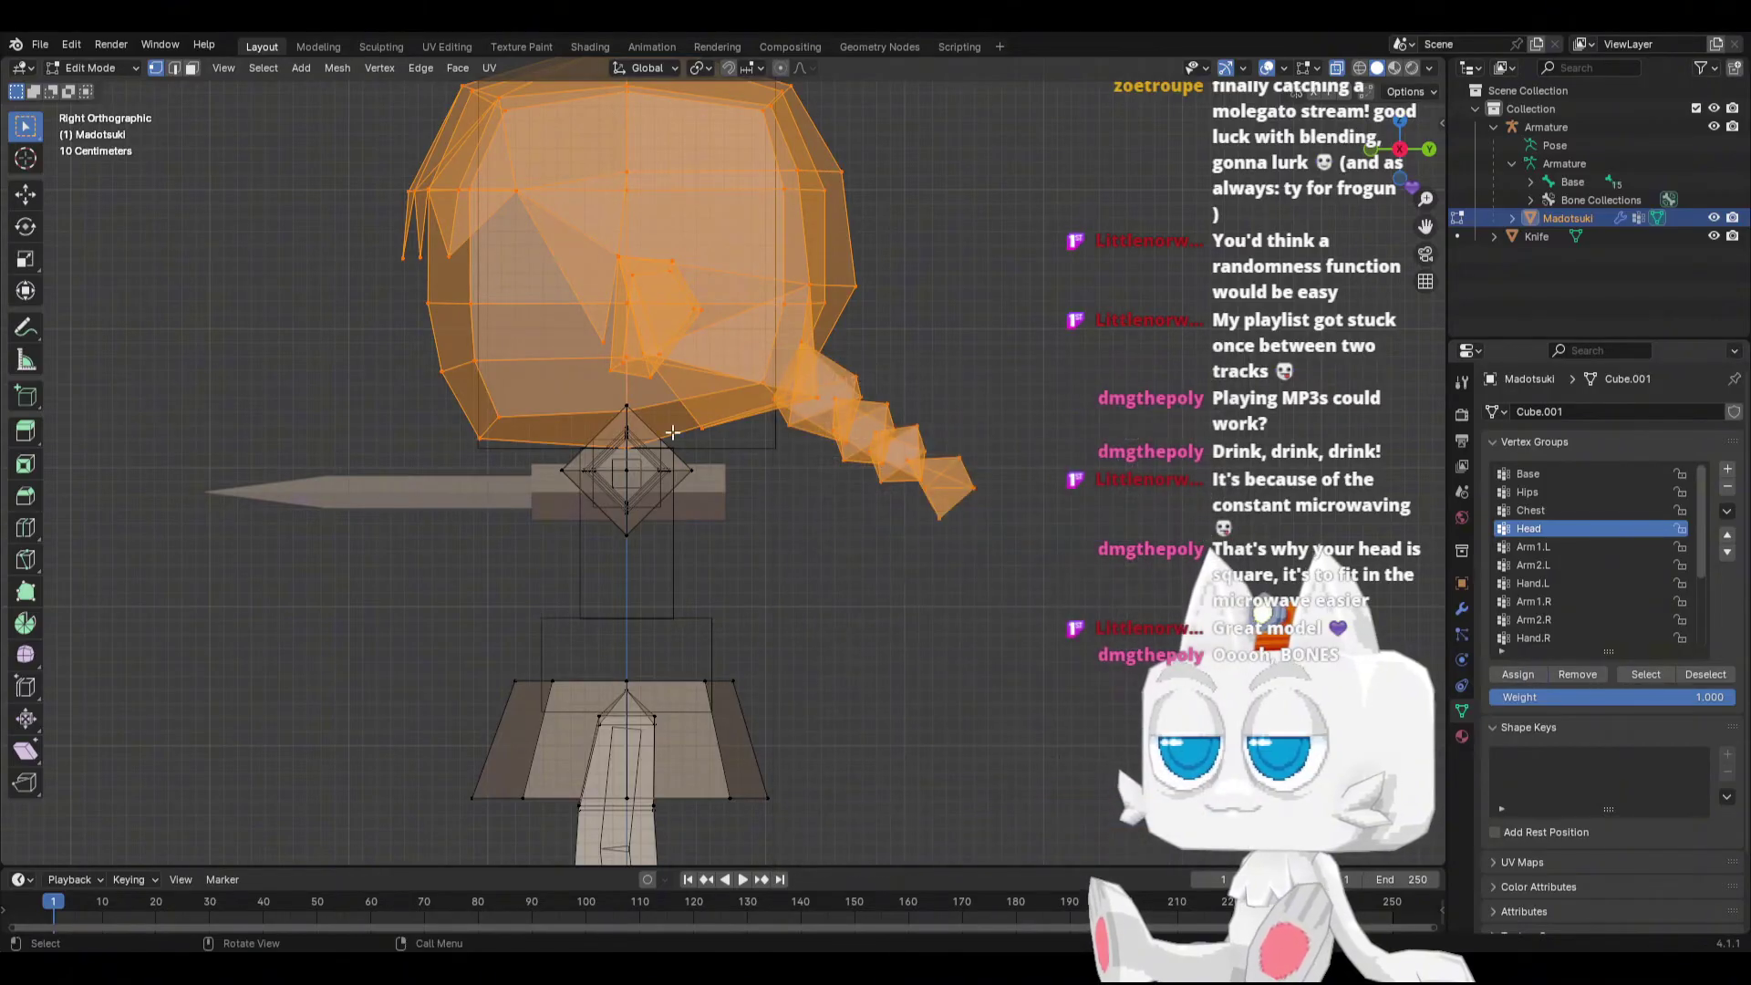
key(h)
Step: From the front view, assign the left upper arm vertices, from the pointed shoulder tip to the first loop, to the Arm1.L vertex group
key(KP_1)
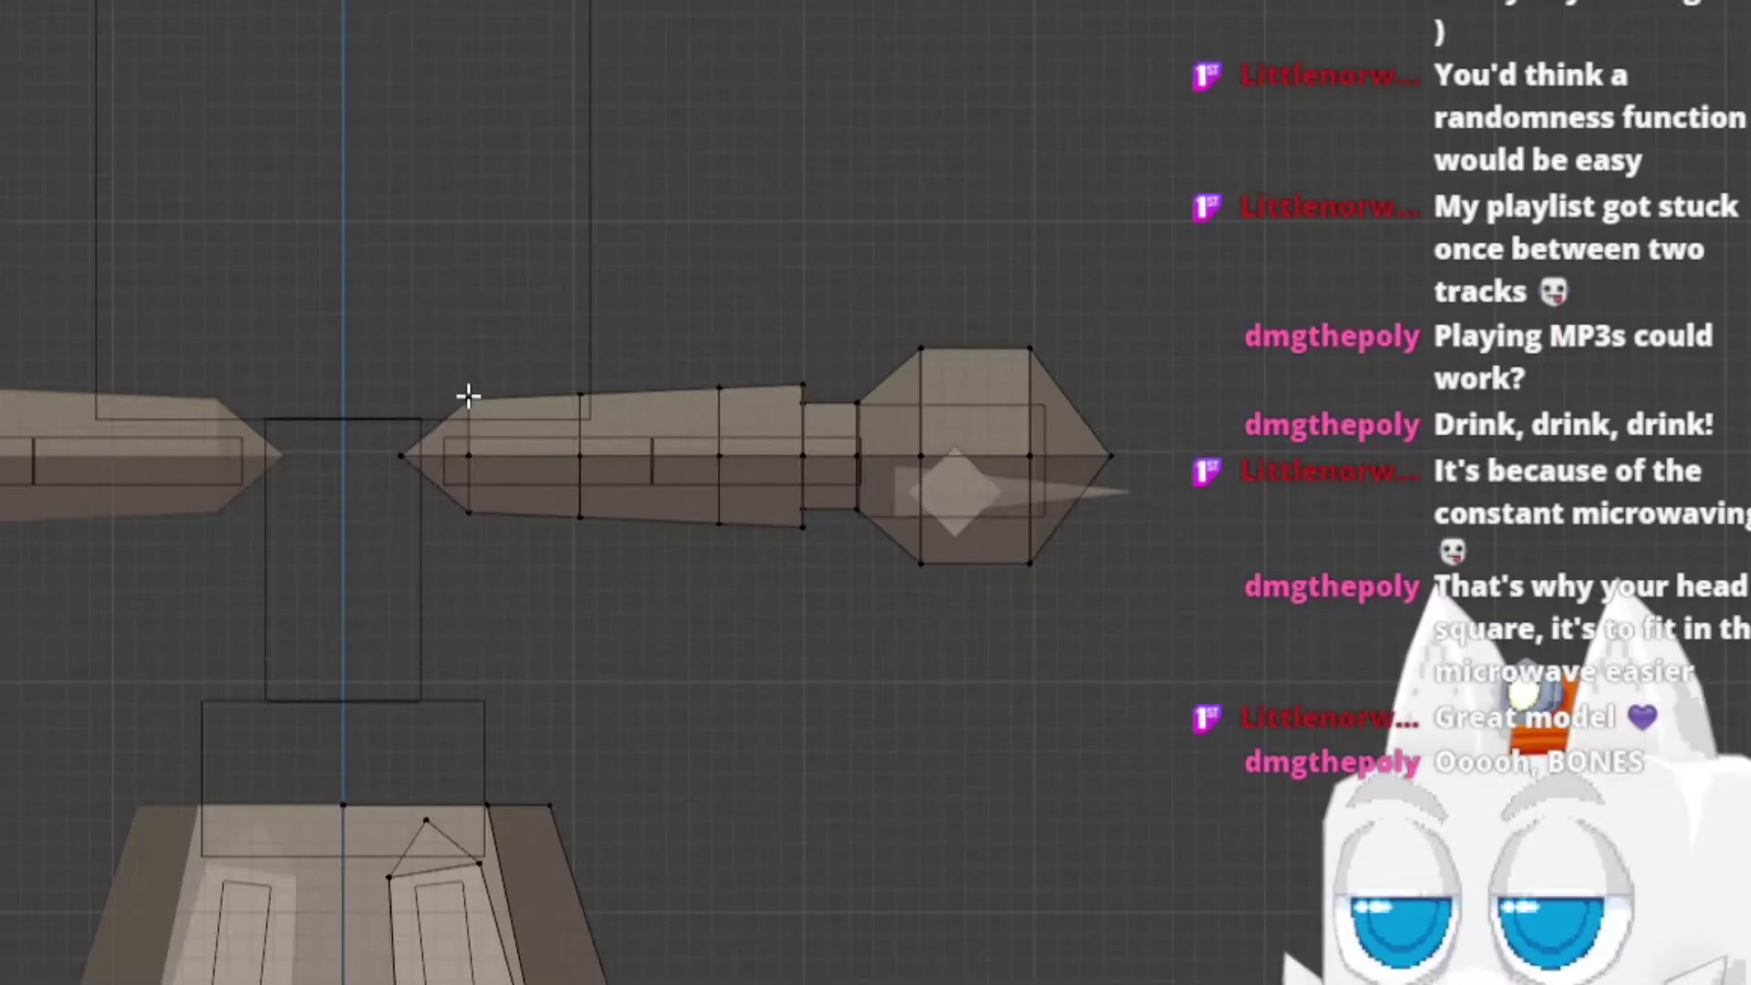
drag(340, 331, 619, 587)
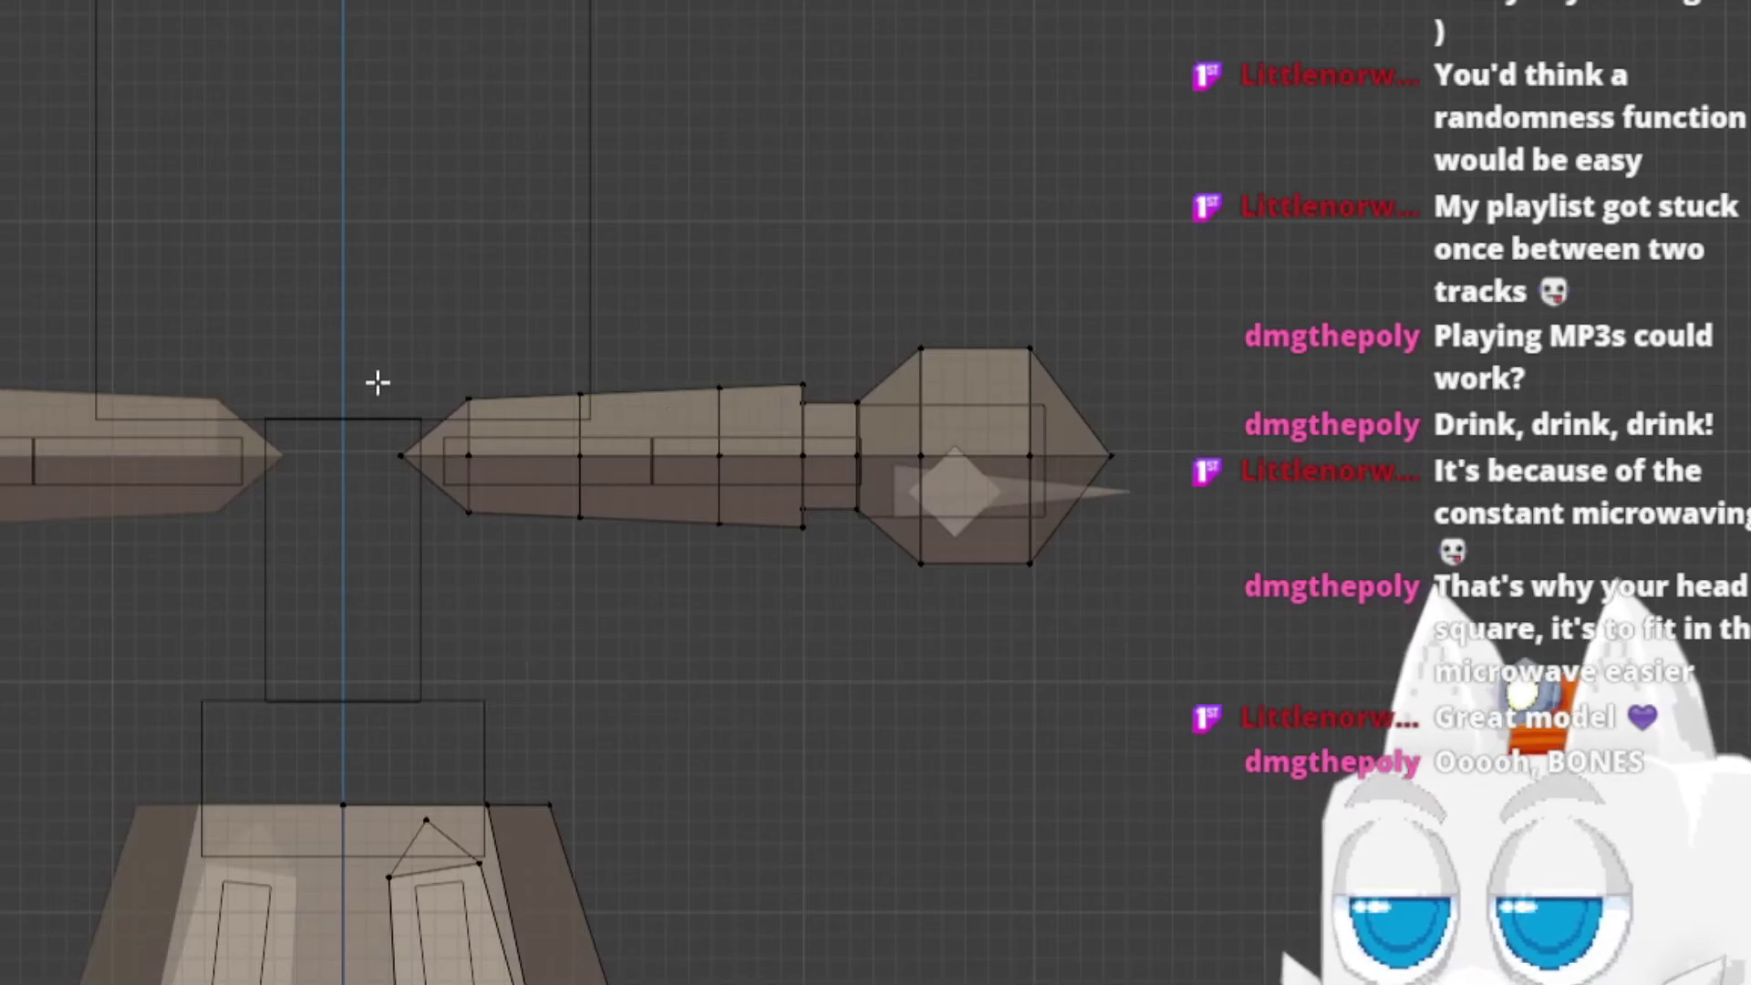
drag(721, 548, 720, 548)
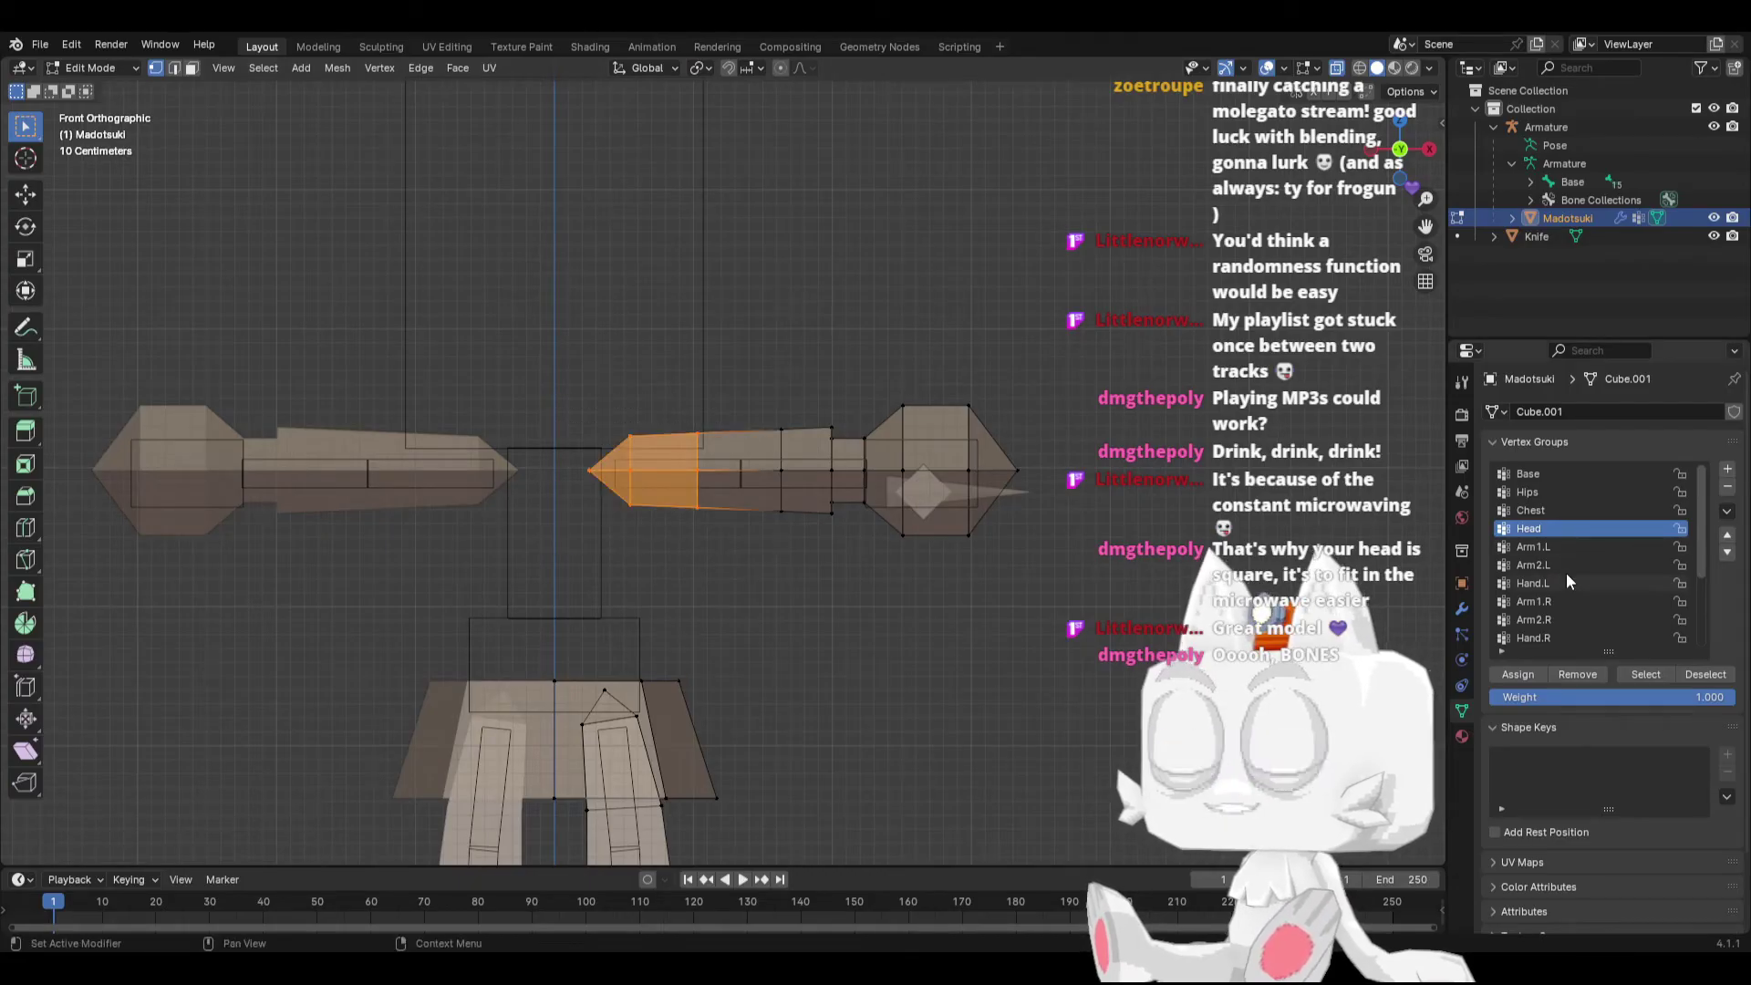
click(1548, 546)
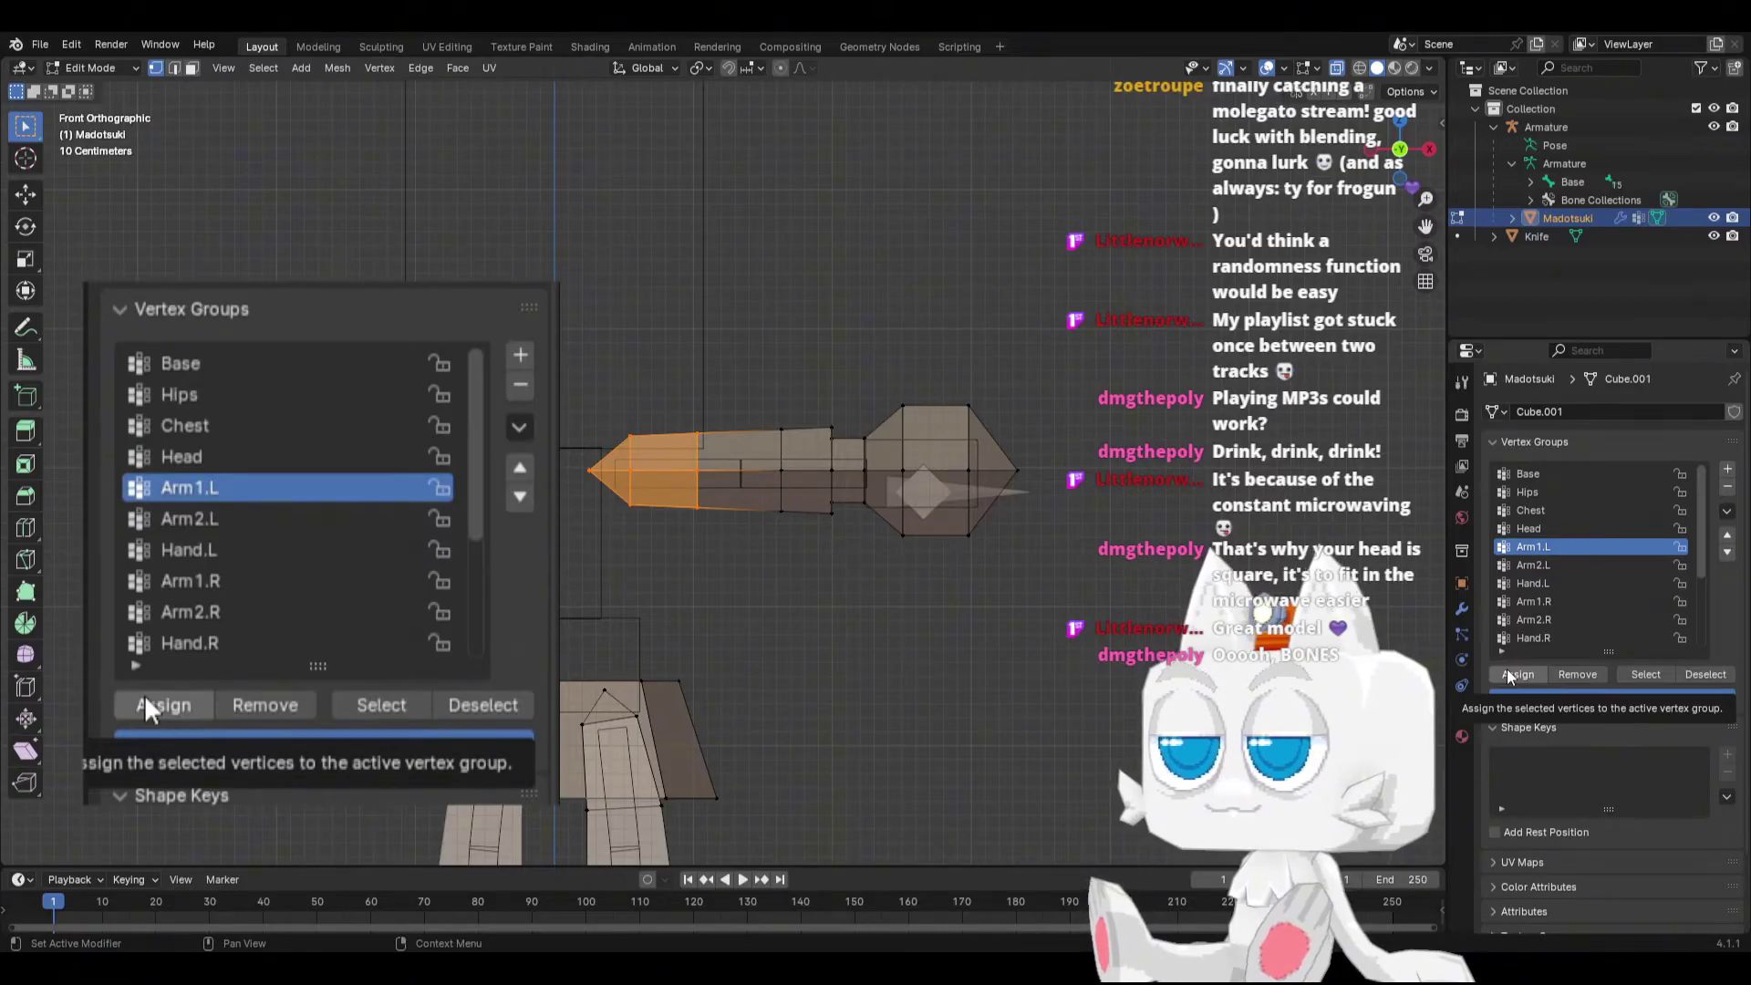
click(1507, 675)
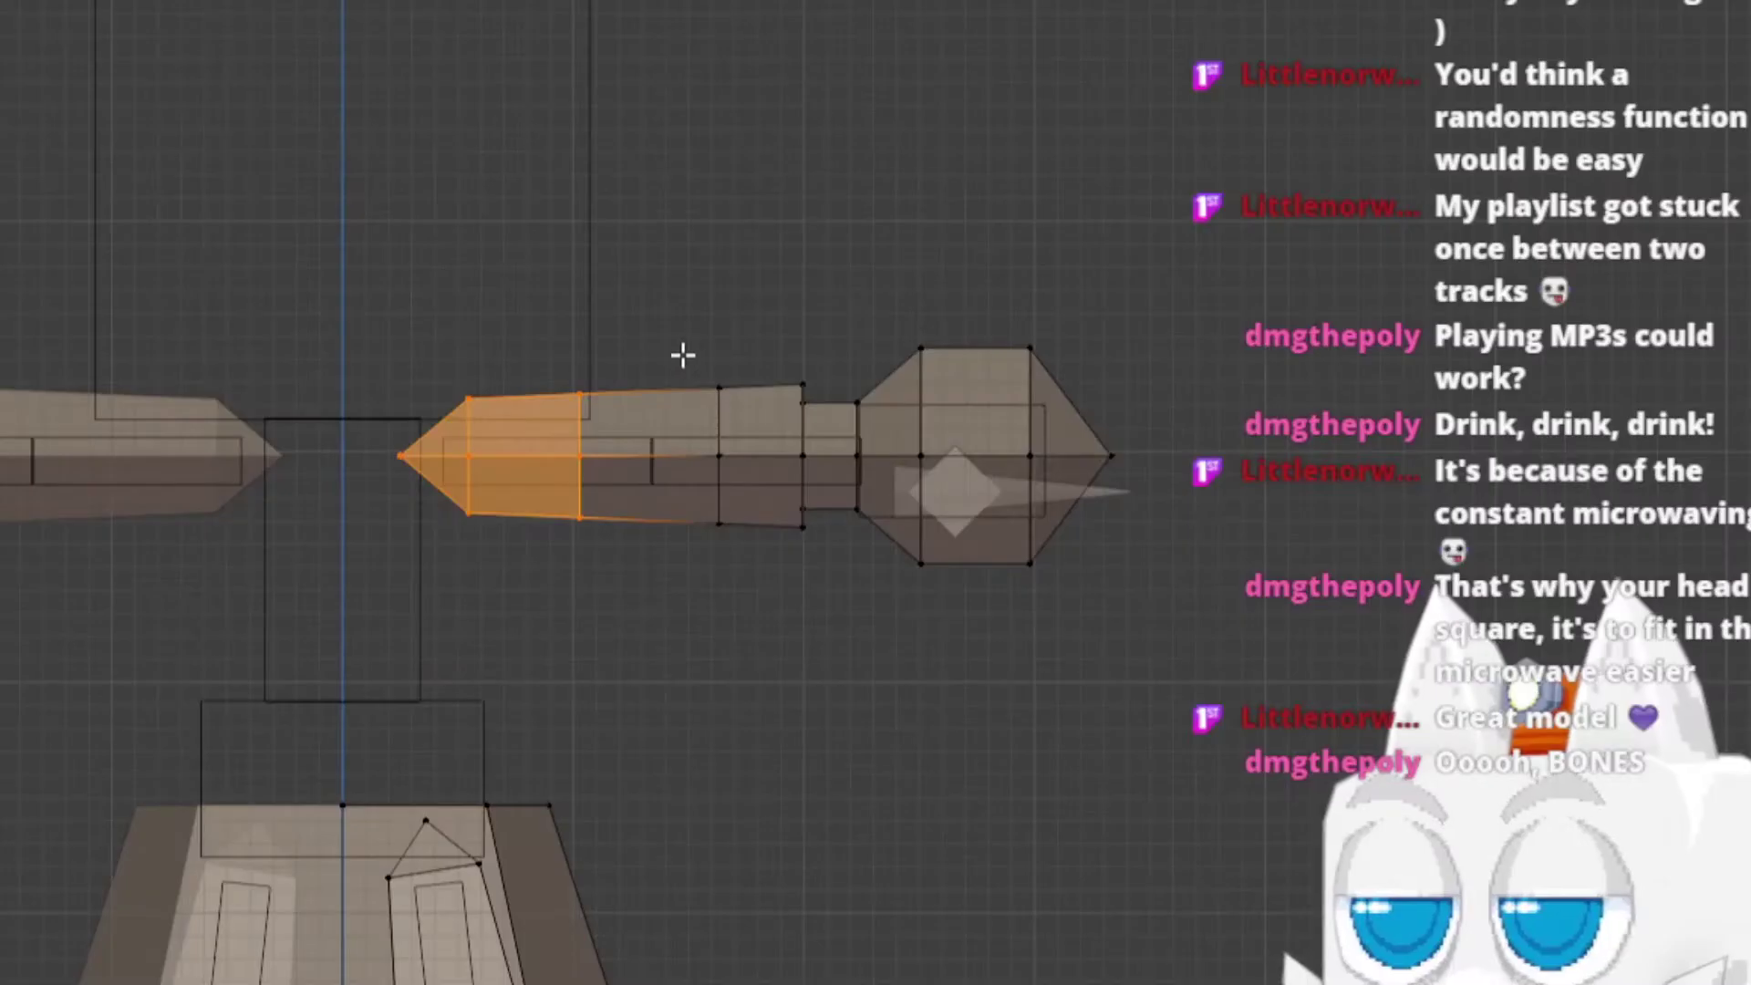
Step: Assign the left forearm vertices, from the sleeve's outer section to the wrist, to the Arm2.L vertex group
drag(680, 354, 864, 588)
click(1541, 564)
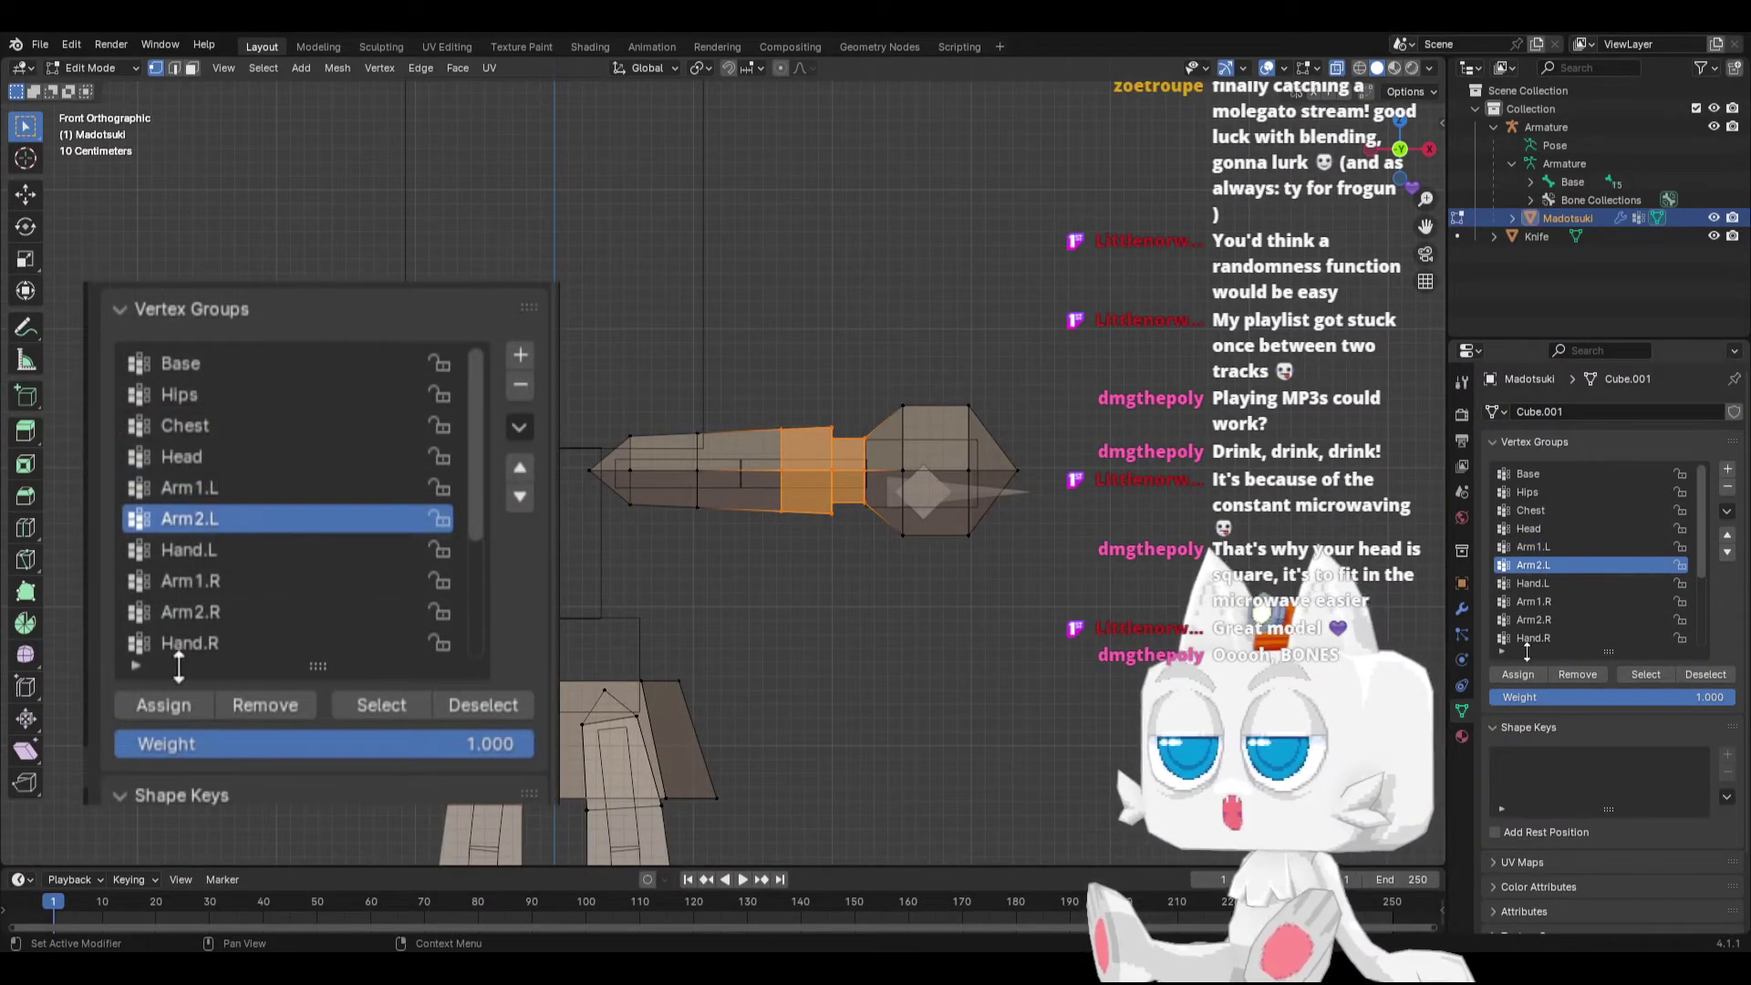
click(1516, 673)
Step: Select the vertices of the left hand beyond the wrist and make Hand.L the active vertex group for them
drag(885, 391, 1089, 616)
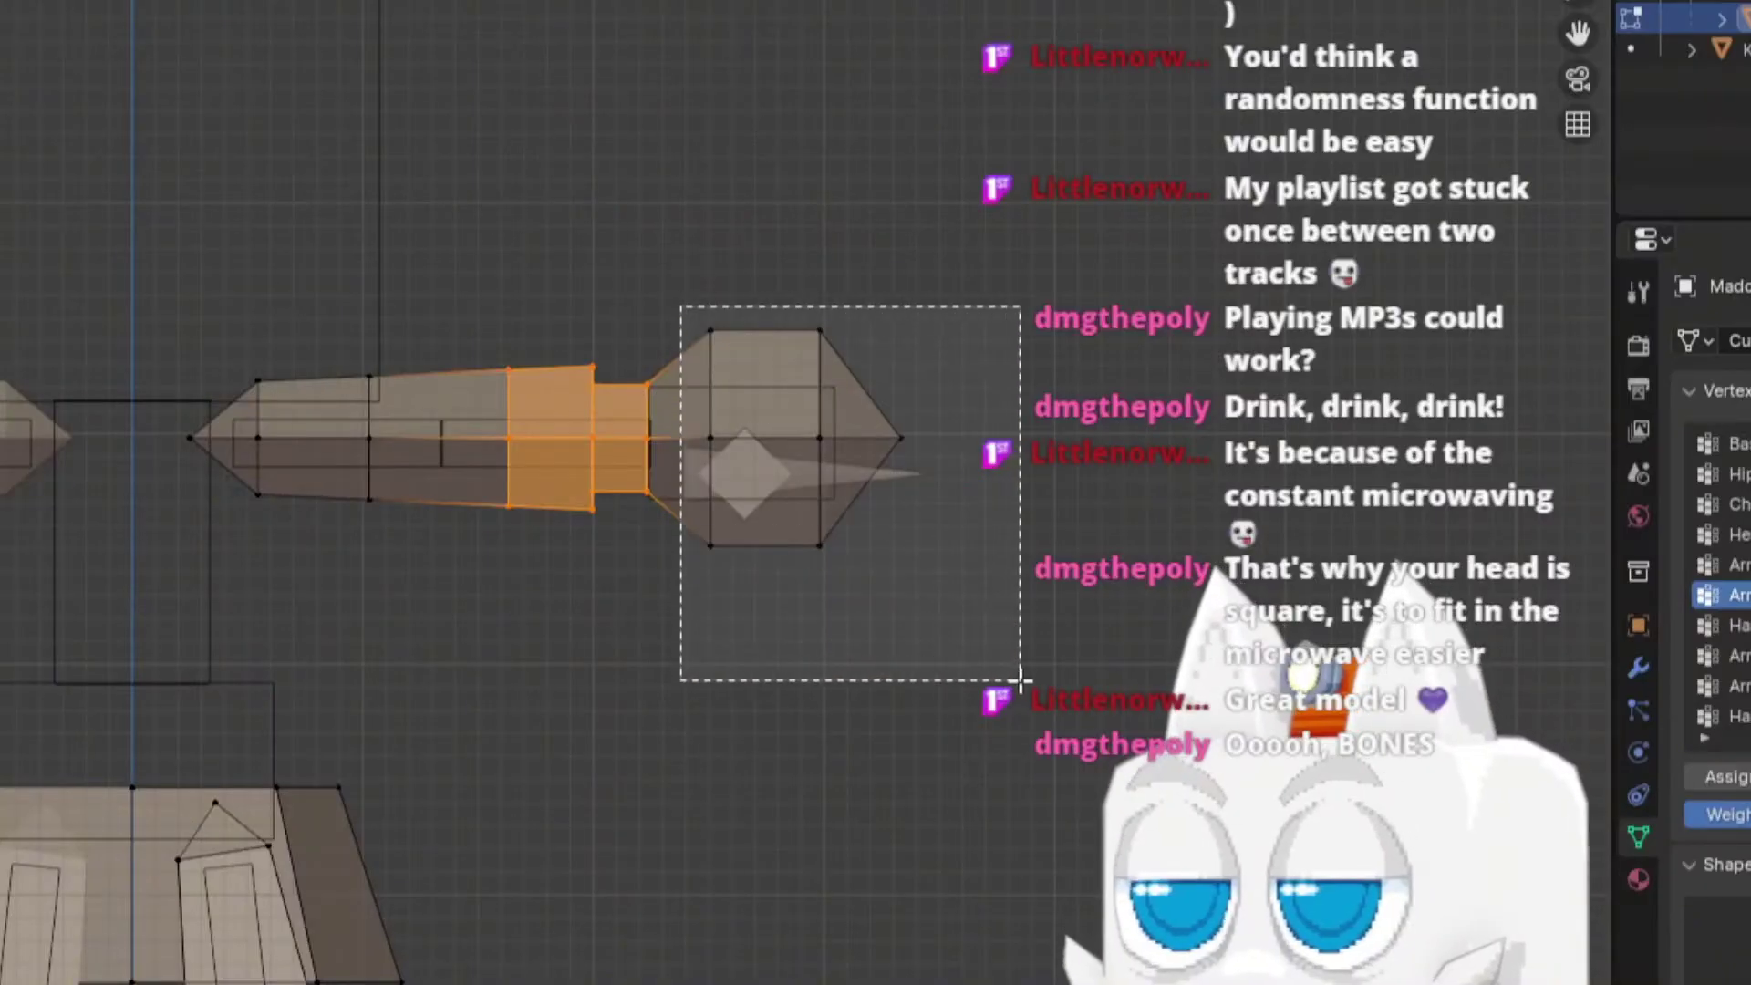
drag(1017, 678, 1017, 678)
click(1742, 624)
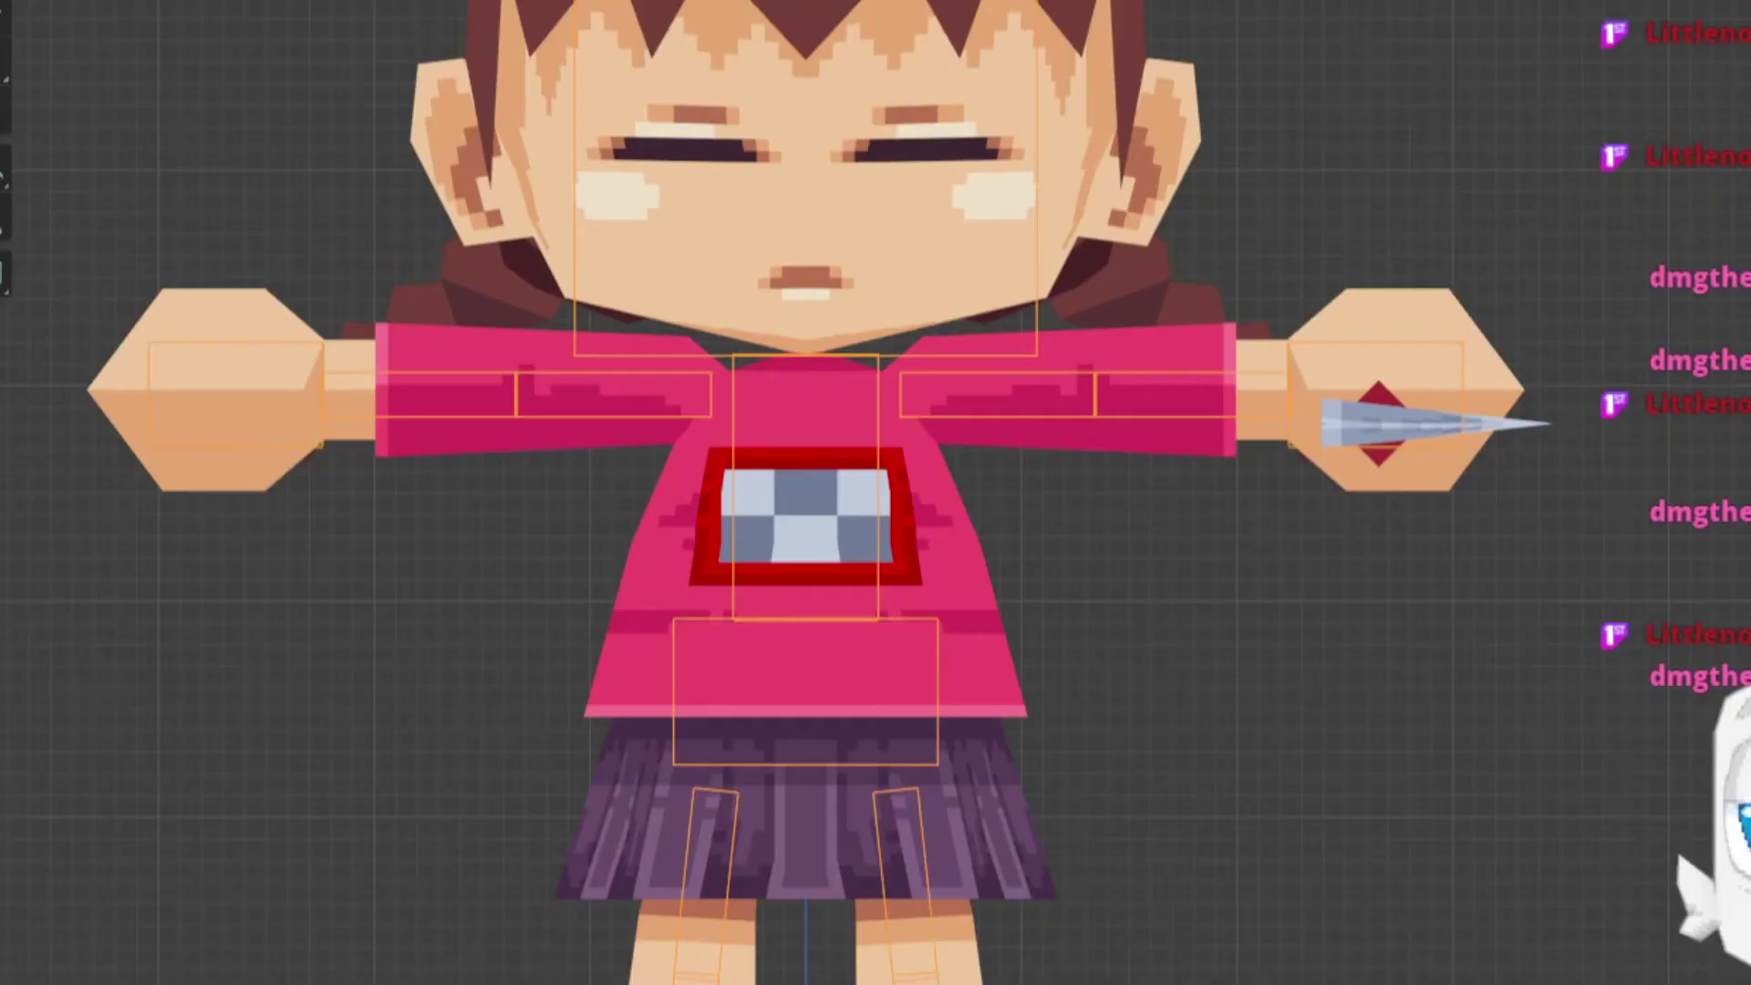
Step: Put the armature in Pose Mode and rotate the left upper arm and forearm bones so the arm hangs down with a bent elbow
key(ctrl+Tab)
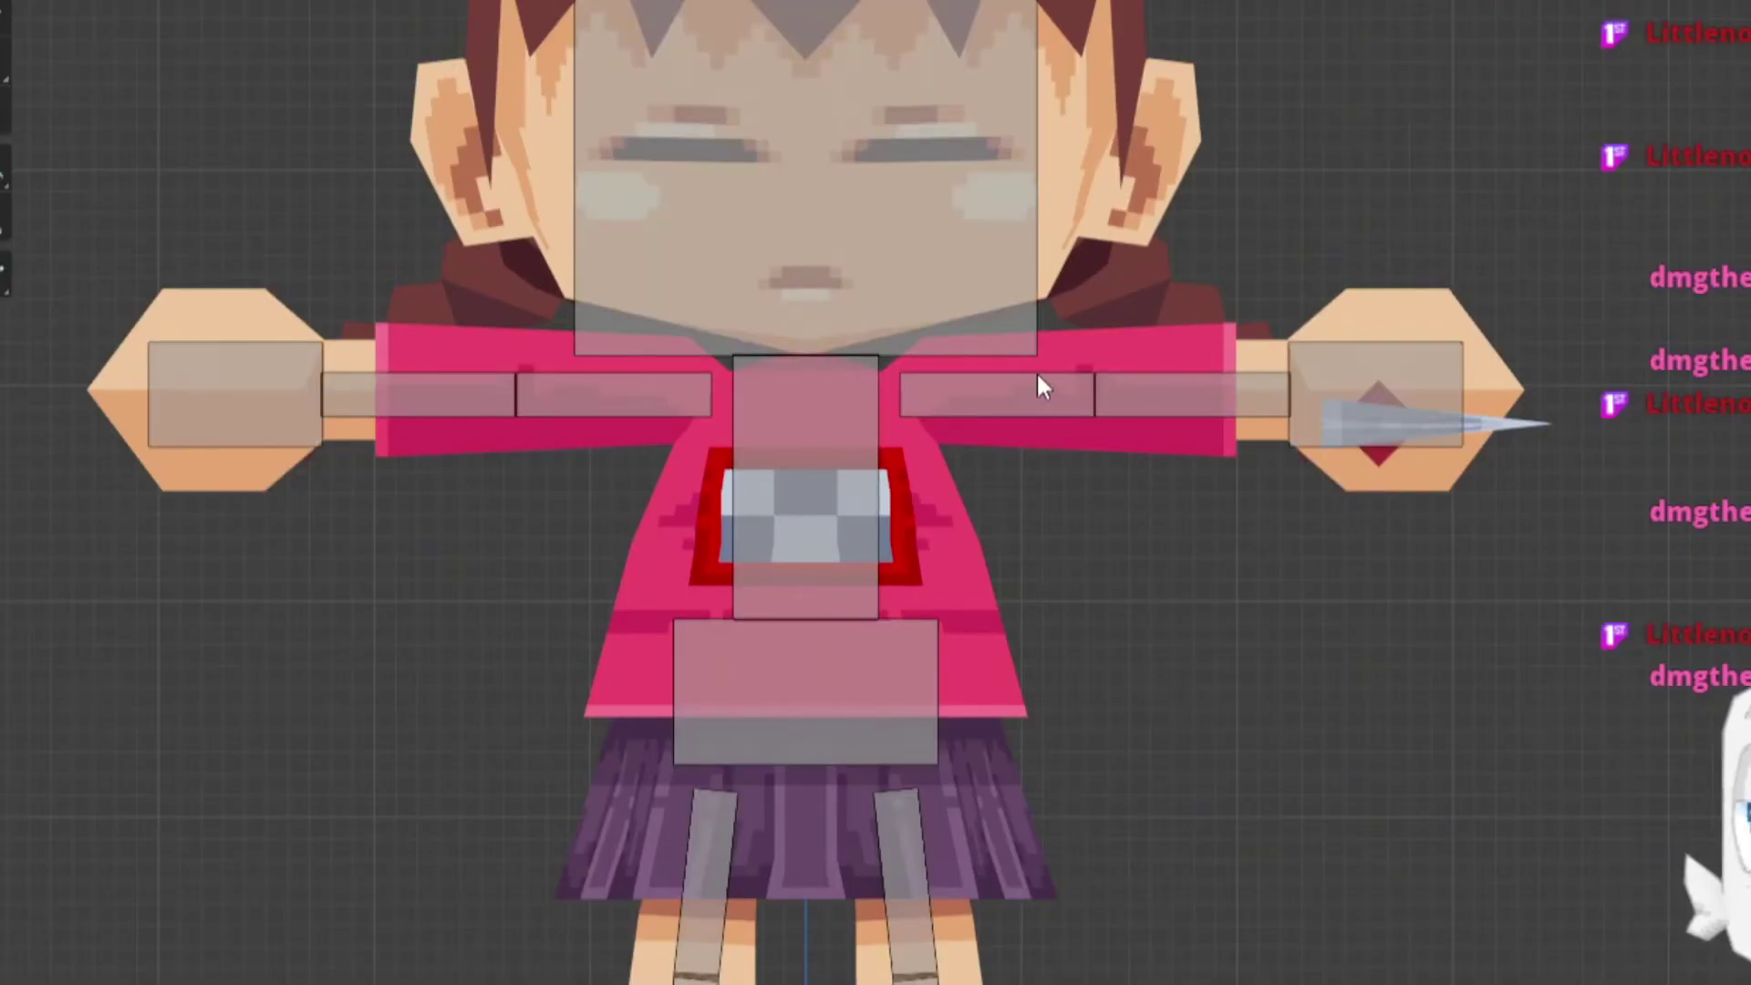
click(1036, 390)
key(r)
click(1120, 536)
key(r)
click(1081, 666)
key(KP_3)
key(r)
click(1025, 686)
Step: Try rotating the left hand bone to test how the hand mesh follows it
middle_drag(810, 596, 1315, 631)
click(1299, 789)
middle_drag(1379, 771, 1231, 803)
key(r)
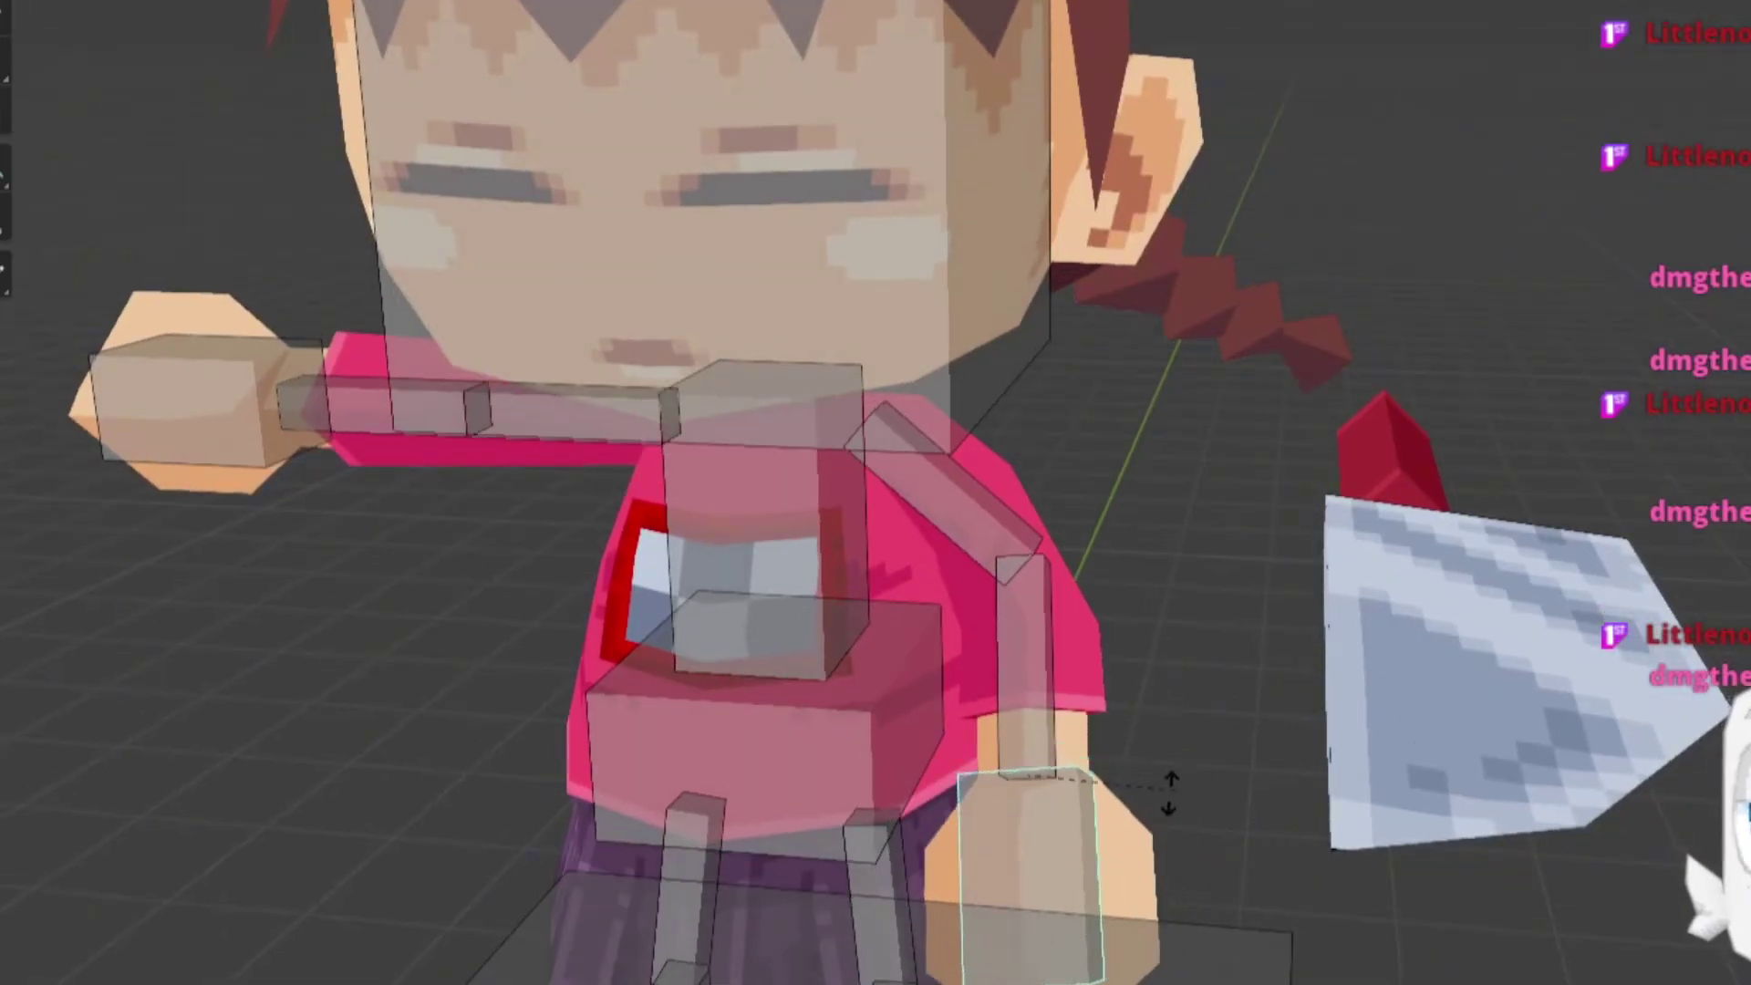
right_click(1097, 780)
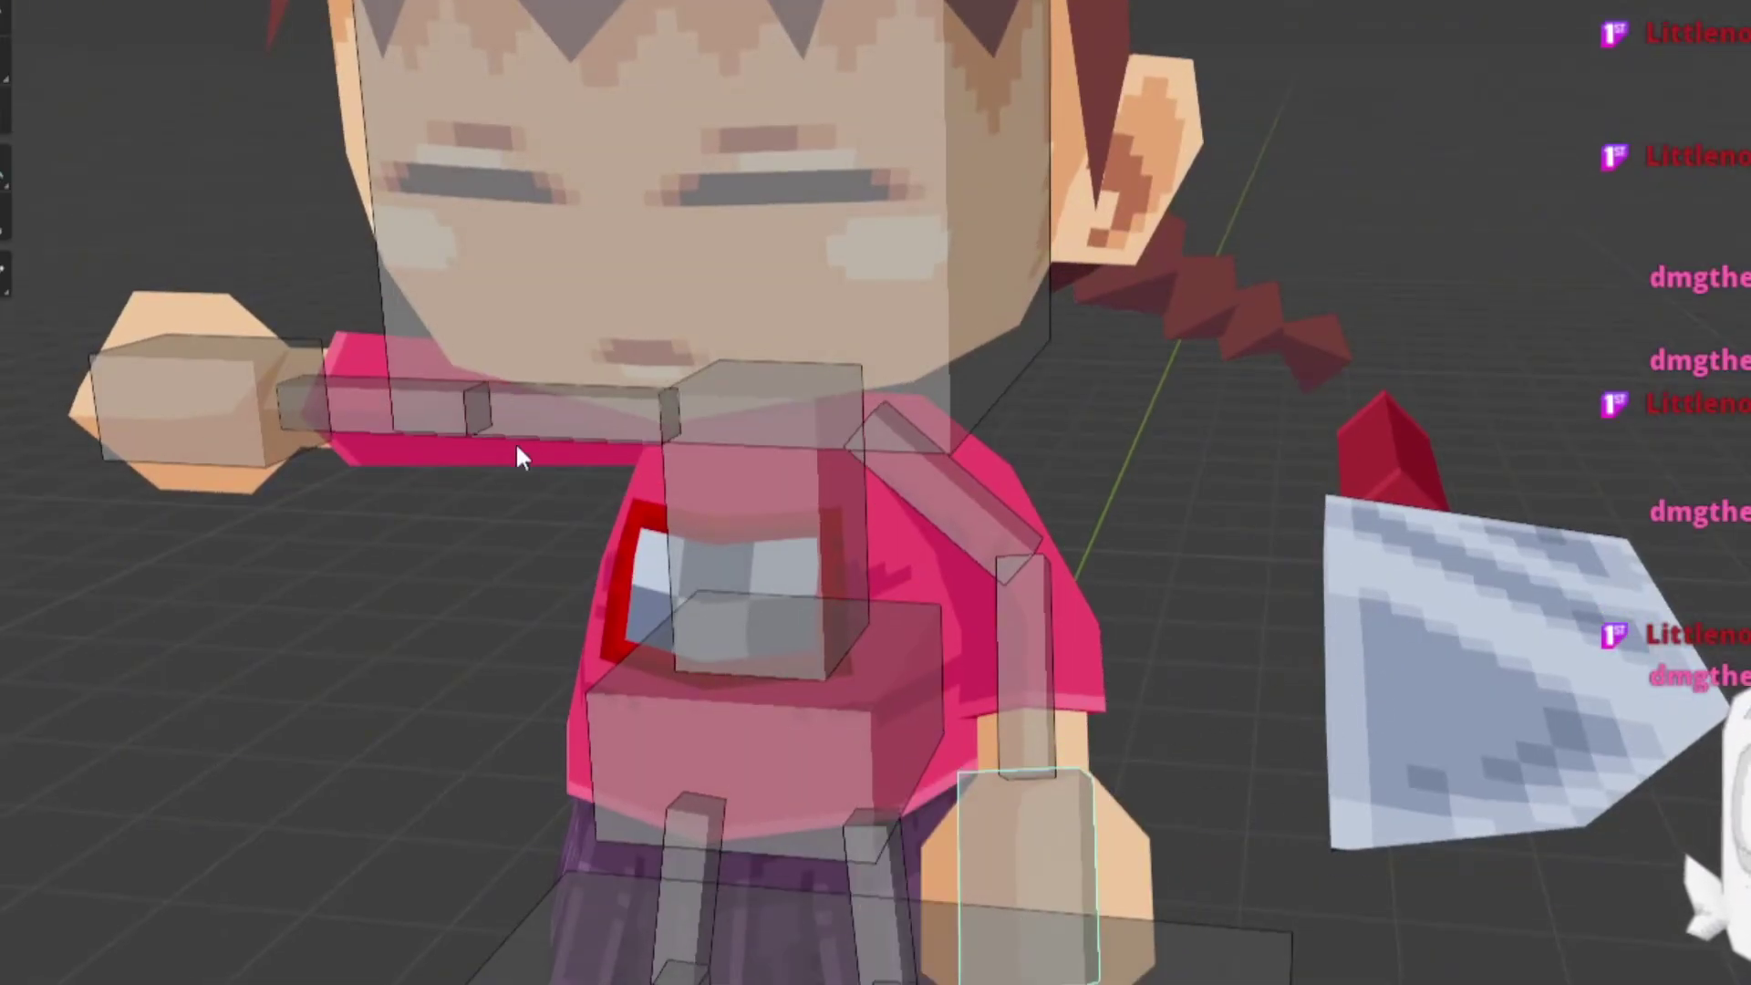
Step: Rotate the left hand bone by -52° around the view's Z axis to test the wrist deformation
scroll(503, 434, down, 5)
scroll(1162, 693, up, 3)
key(r)
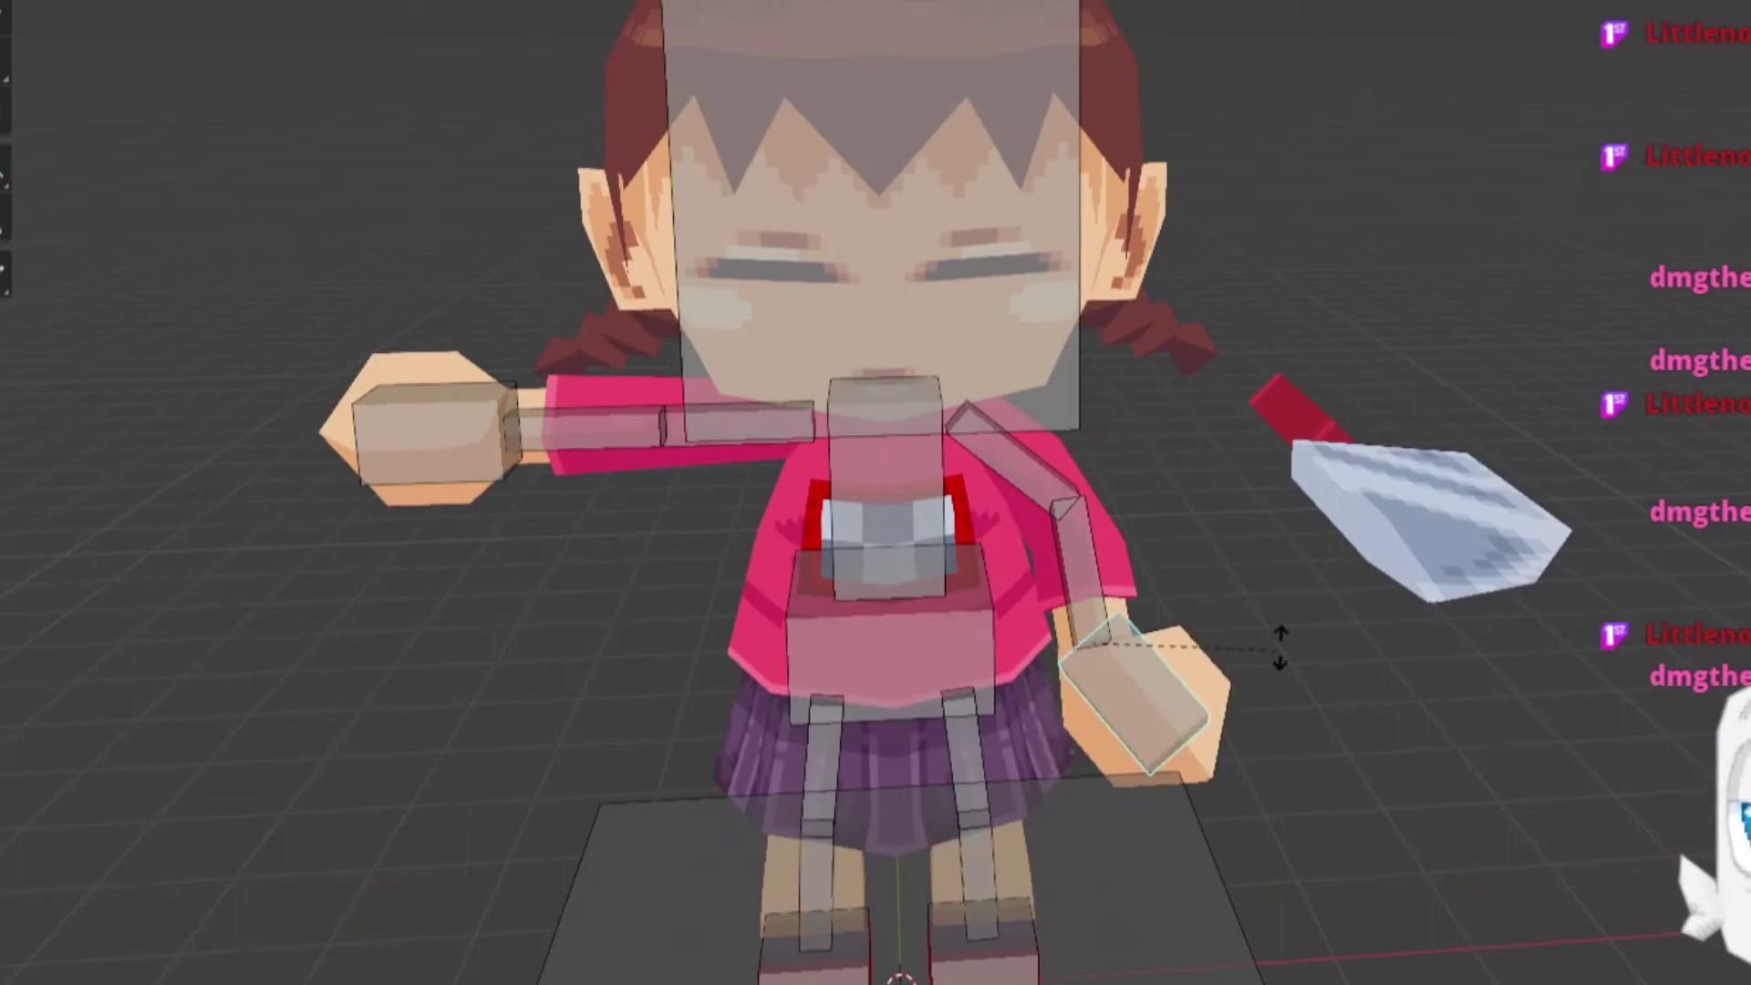
click(1297, 572)
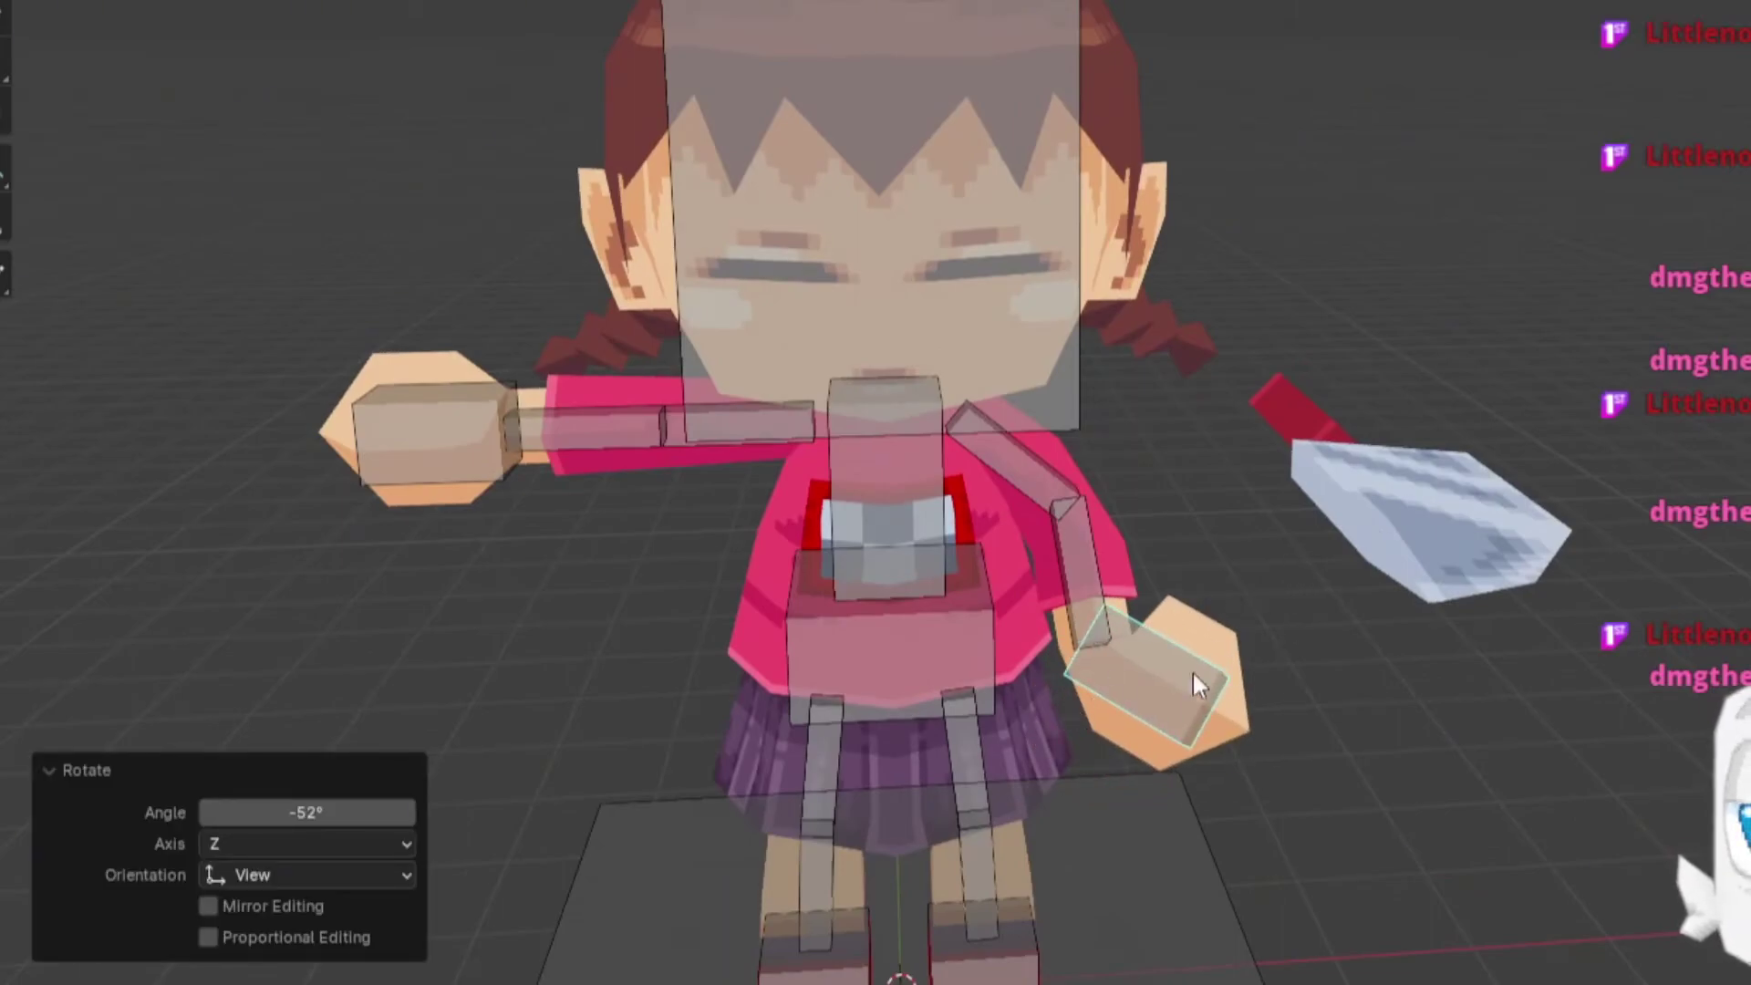
scroll(1146, 708, up, 3)
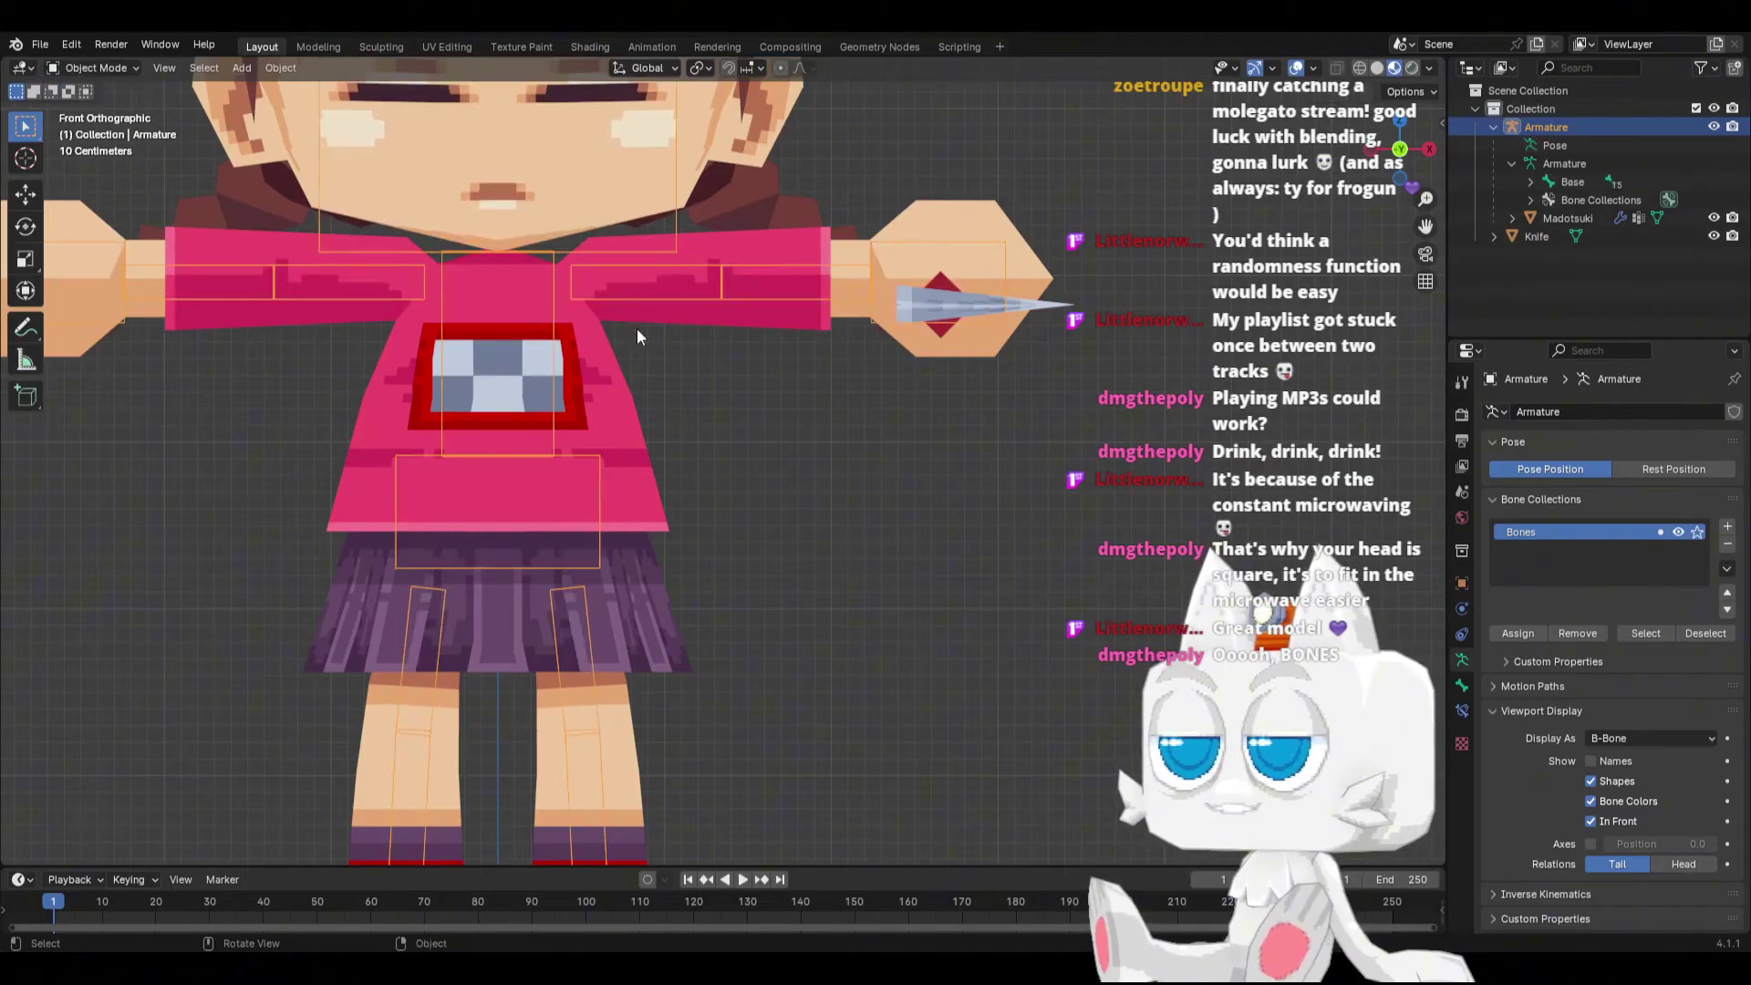
Step: Put the Madotsuki mesh in Weight Paint mode and display it in wireframe shading
click(675, 309)
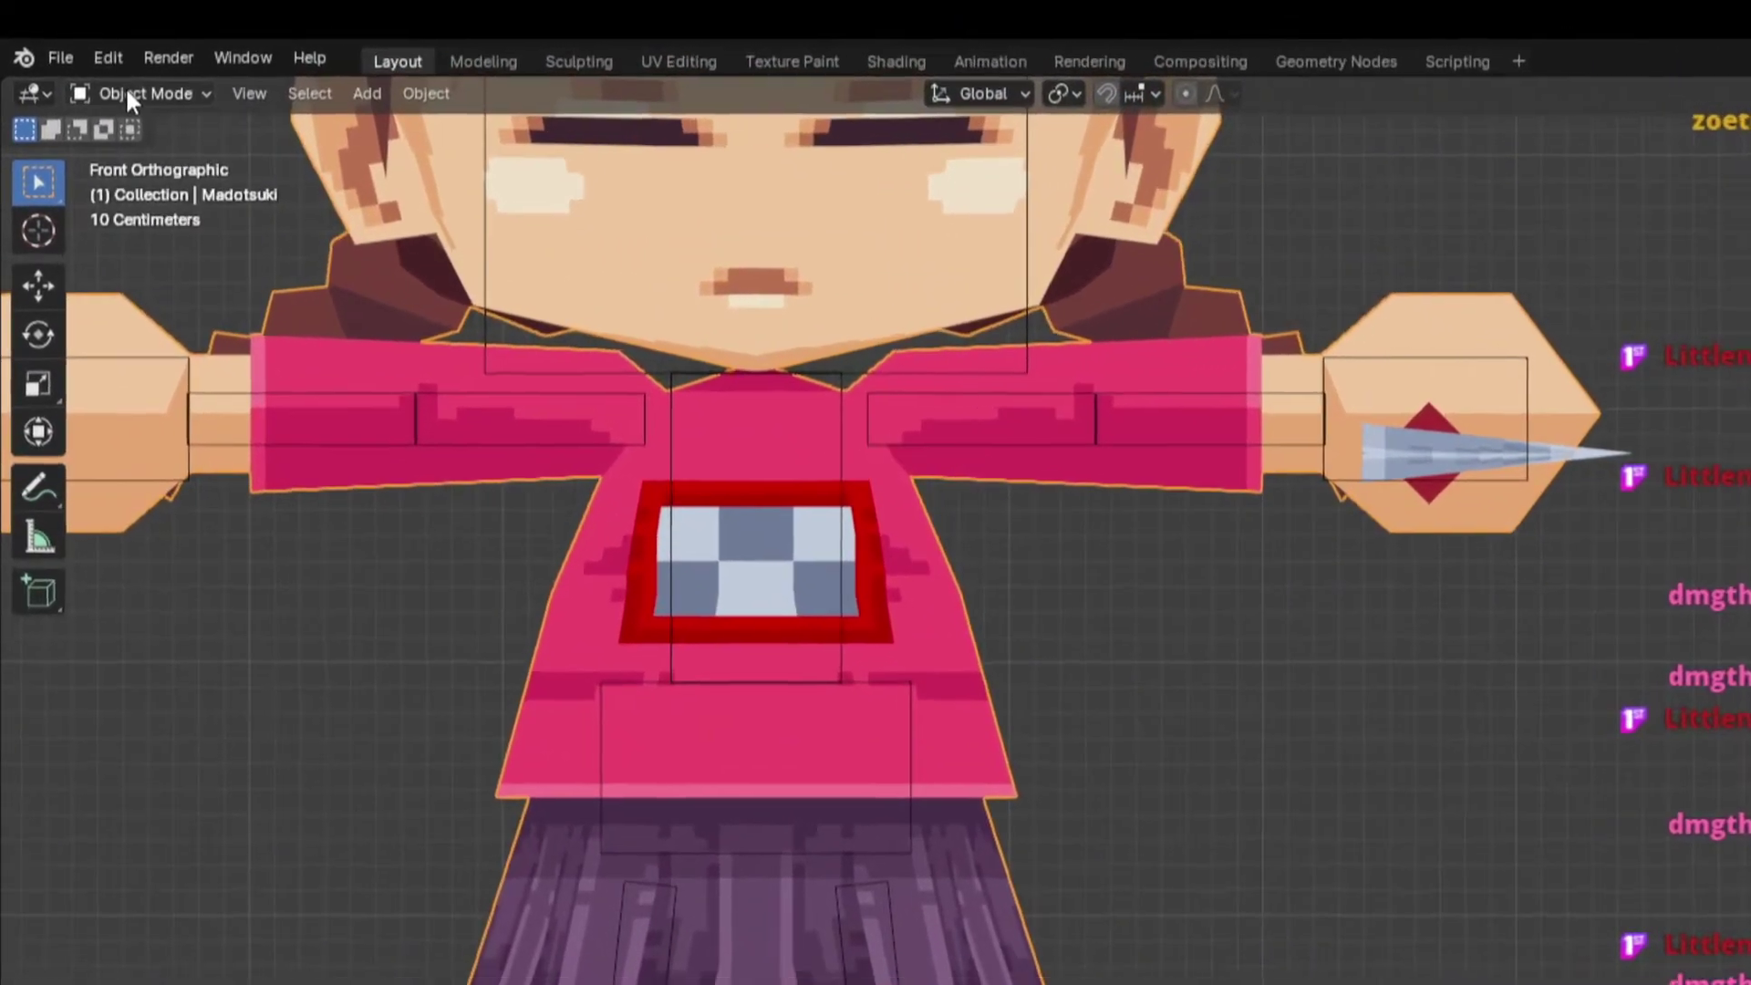
click(96, 67)
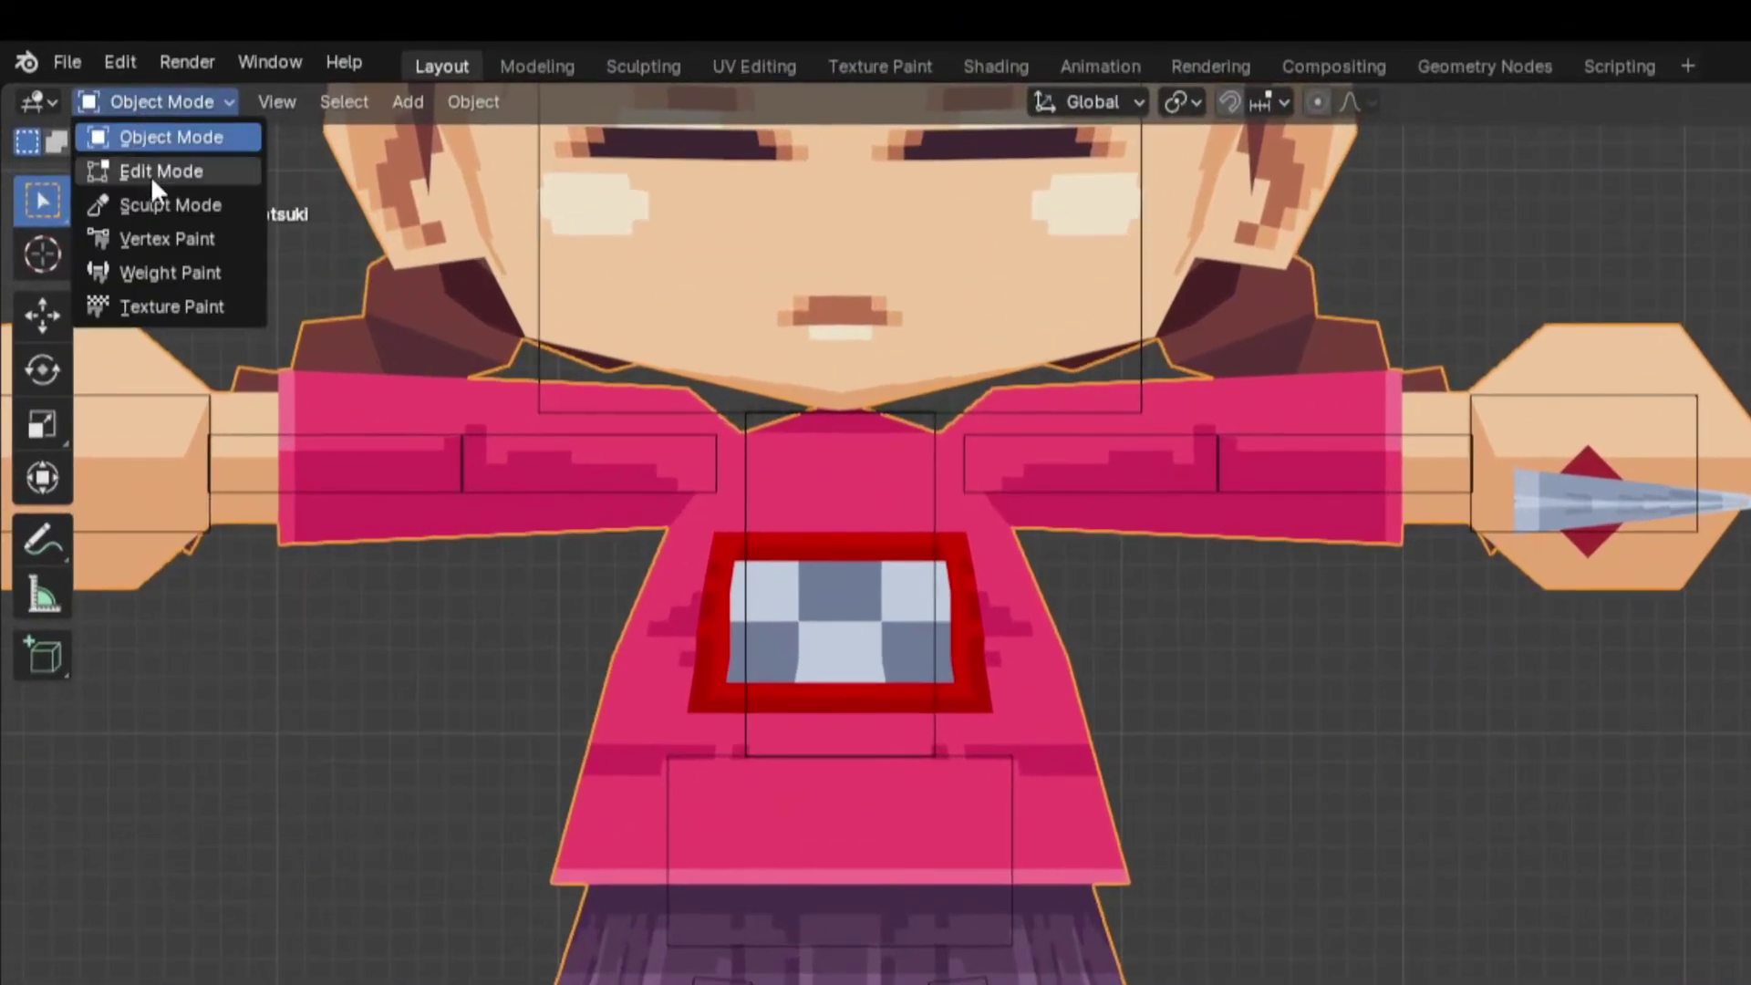
click(183, 275)
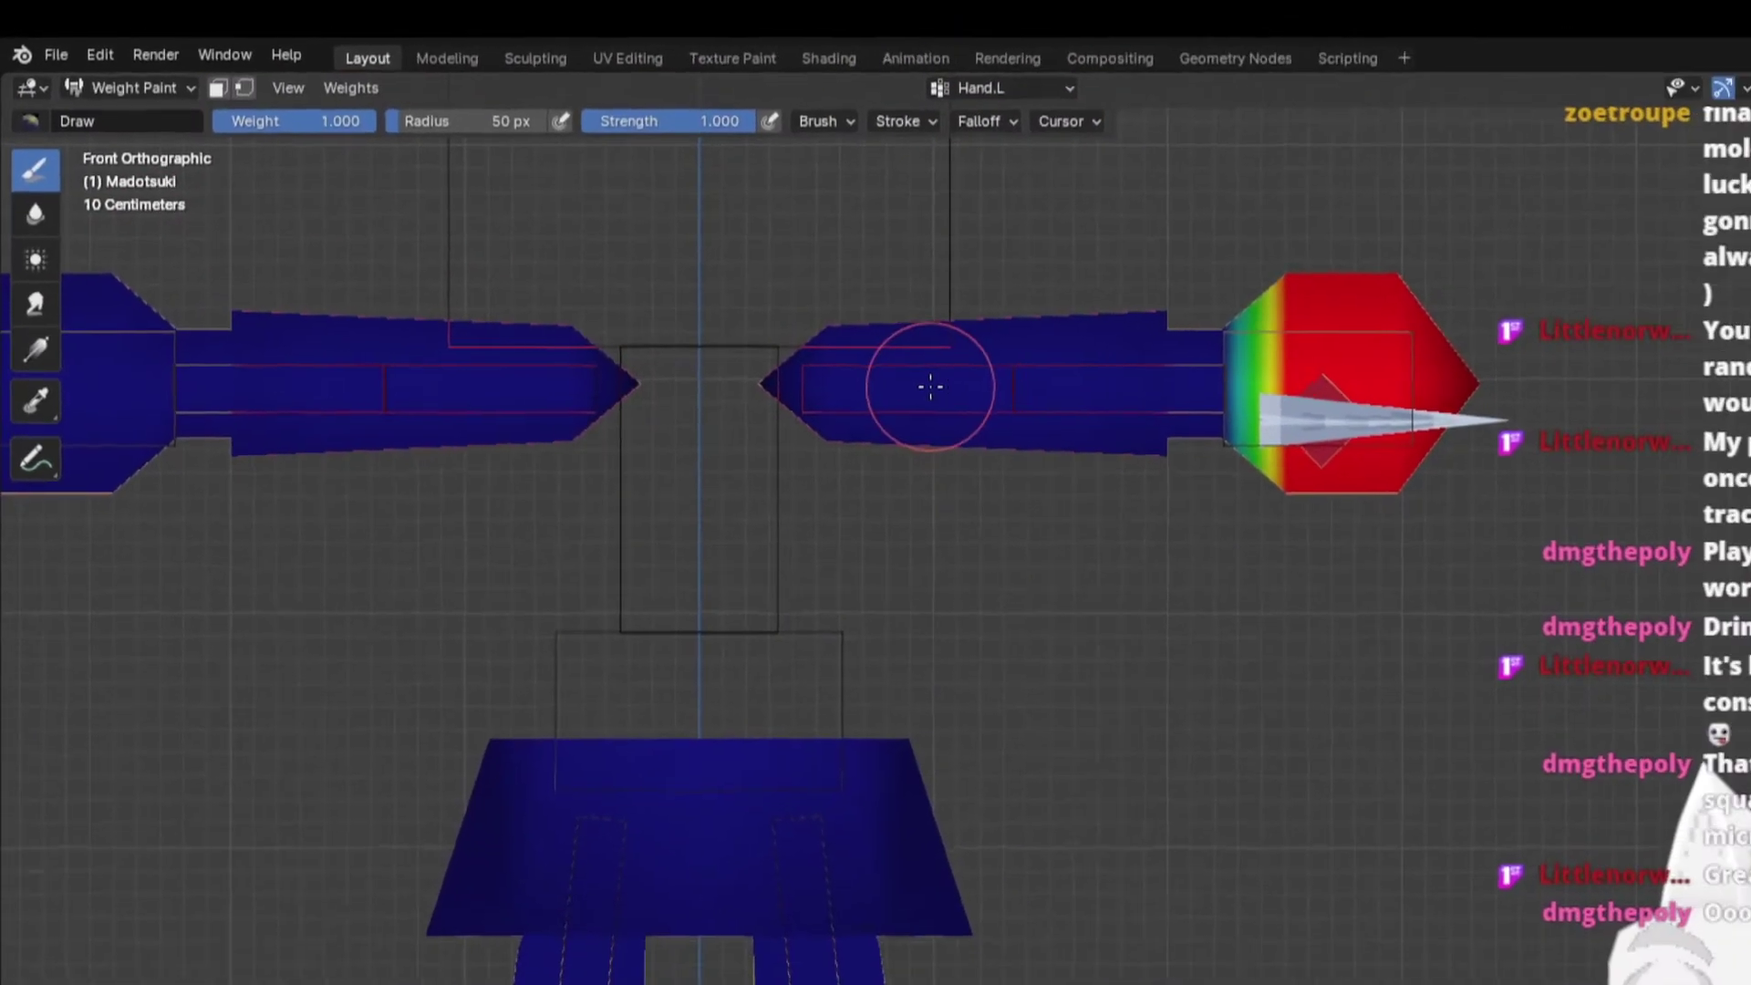
key(z)
click(754, 394)
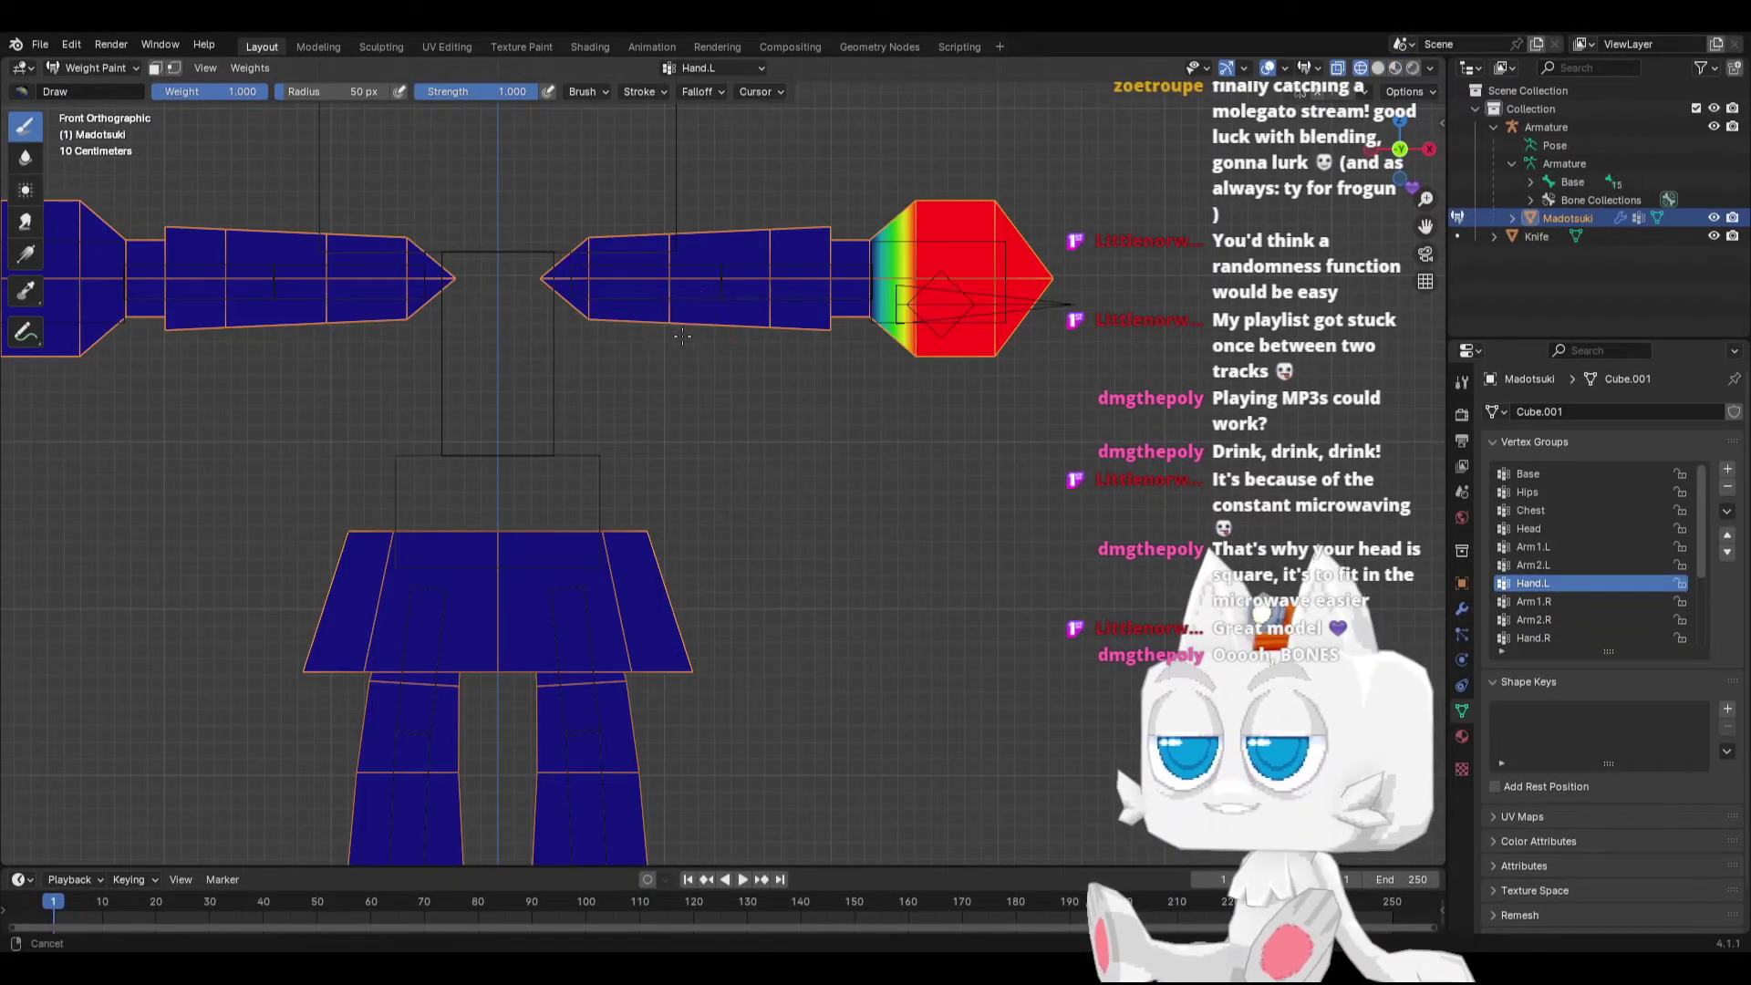
Step: Display the Arm2.L weights to compare them with Hand.L around the left wrist, and open the Weight Paint options
shift+middle_drag(683, 336, 575, 431)
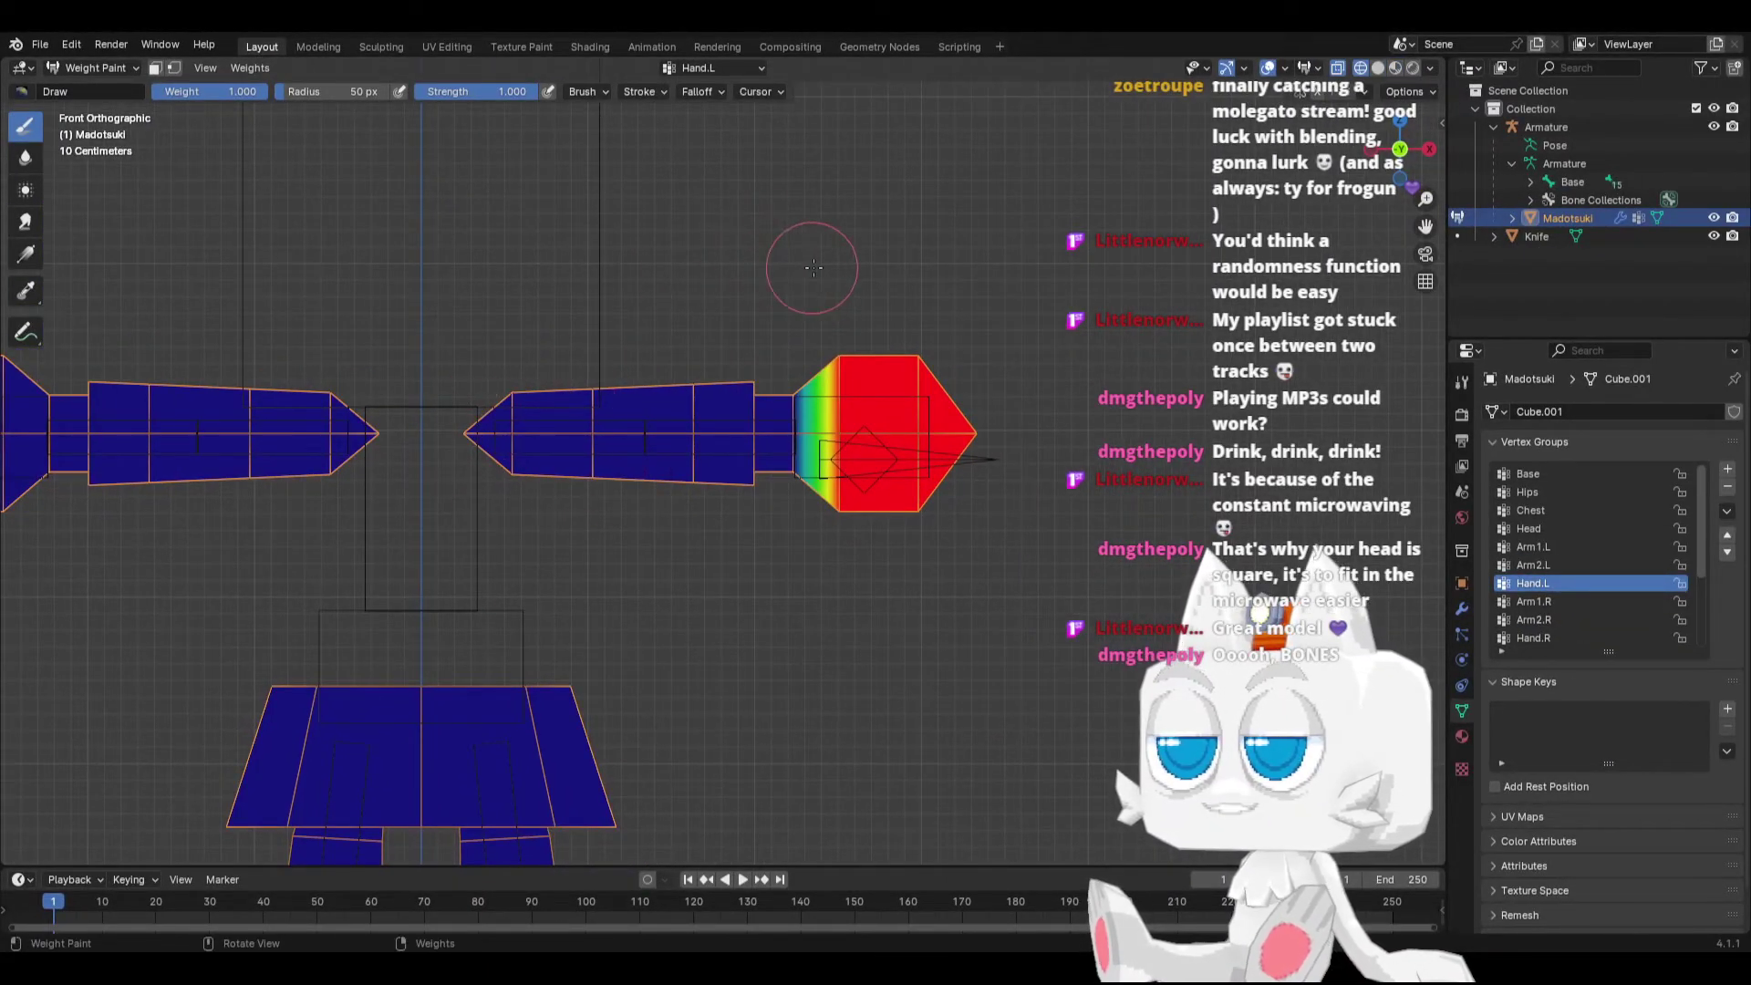
key(alt+z)
key(alt+z)
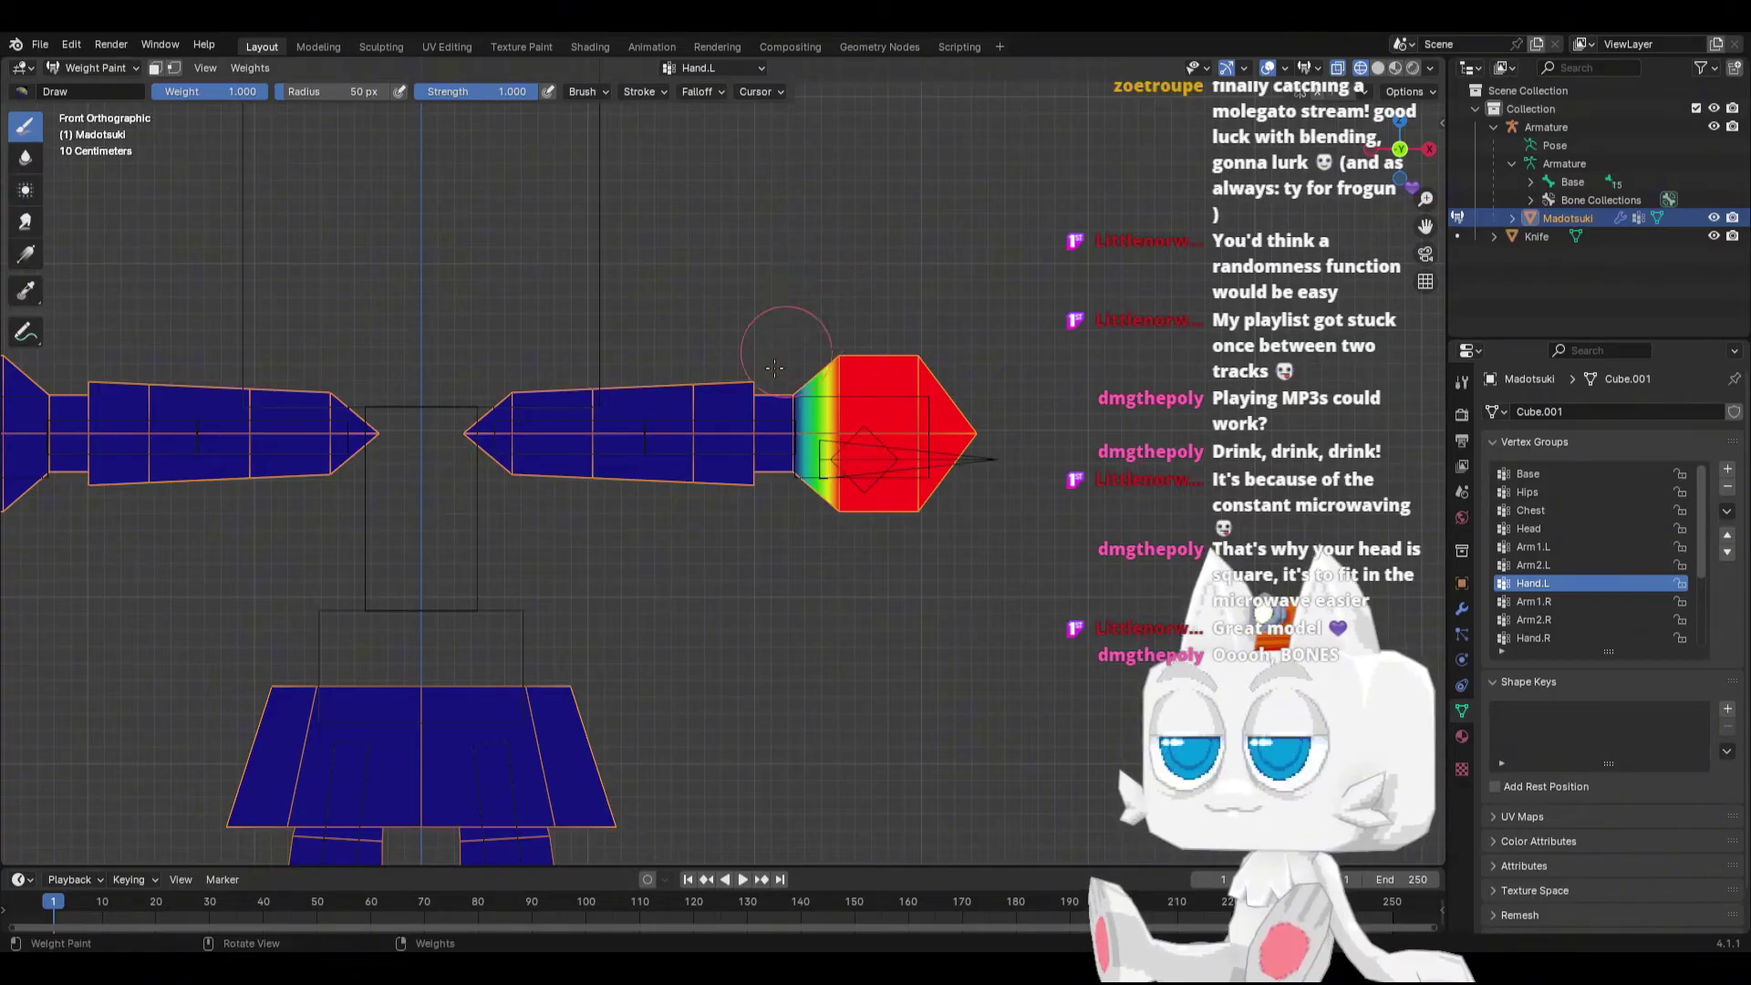
scroll(716, 463, up, 2)
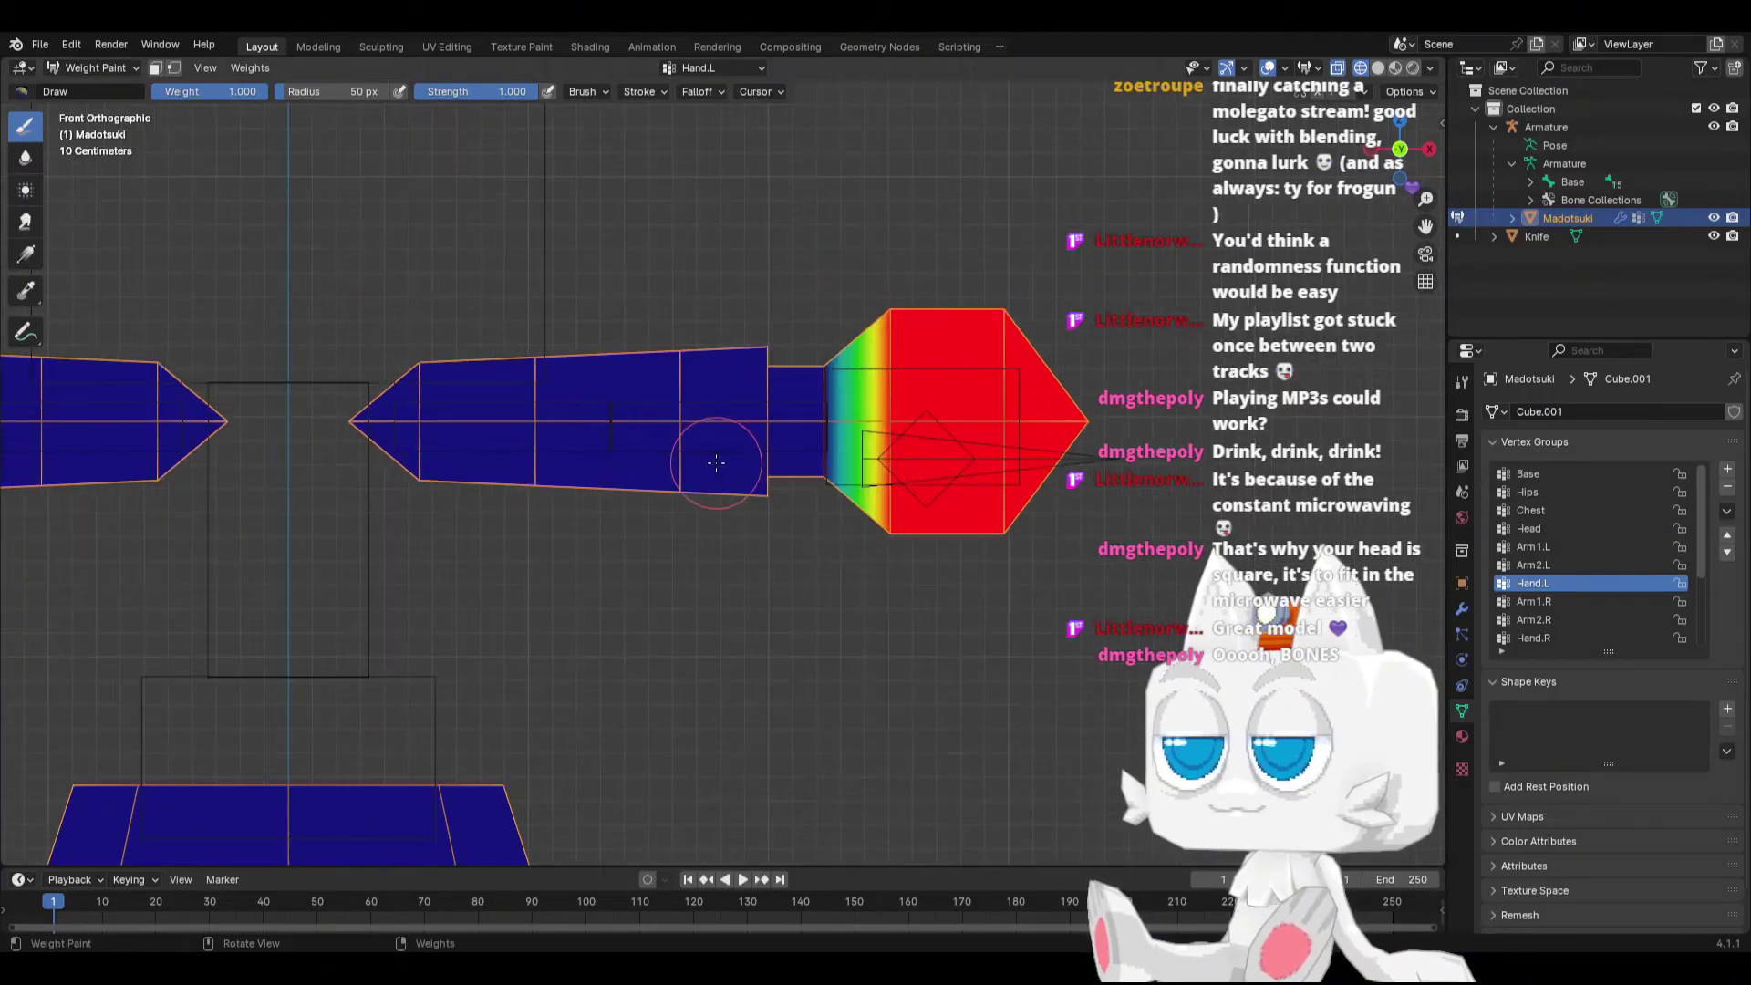
click(1537, 565)
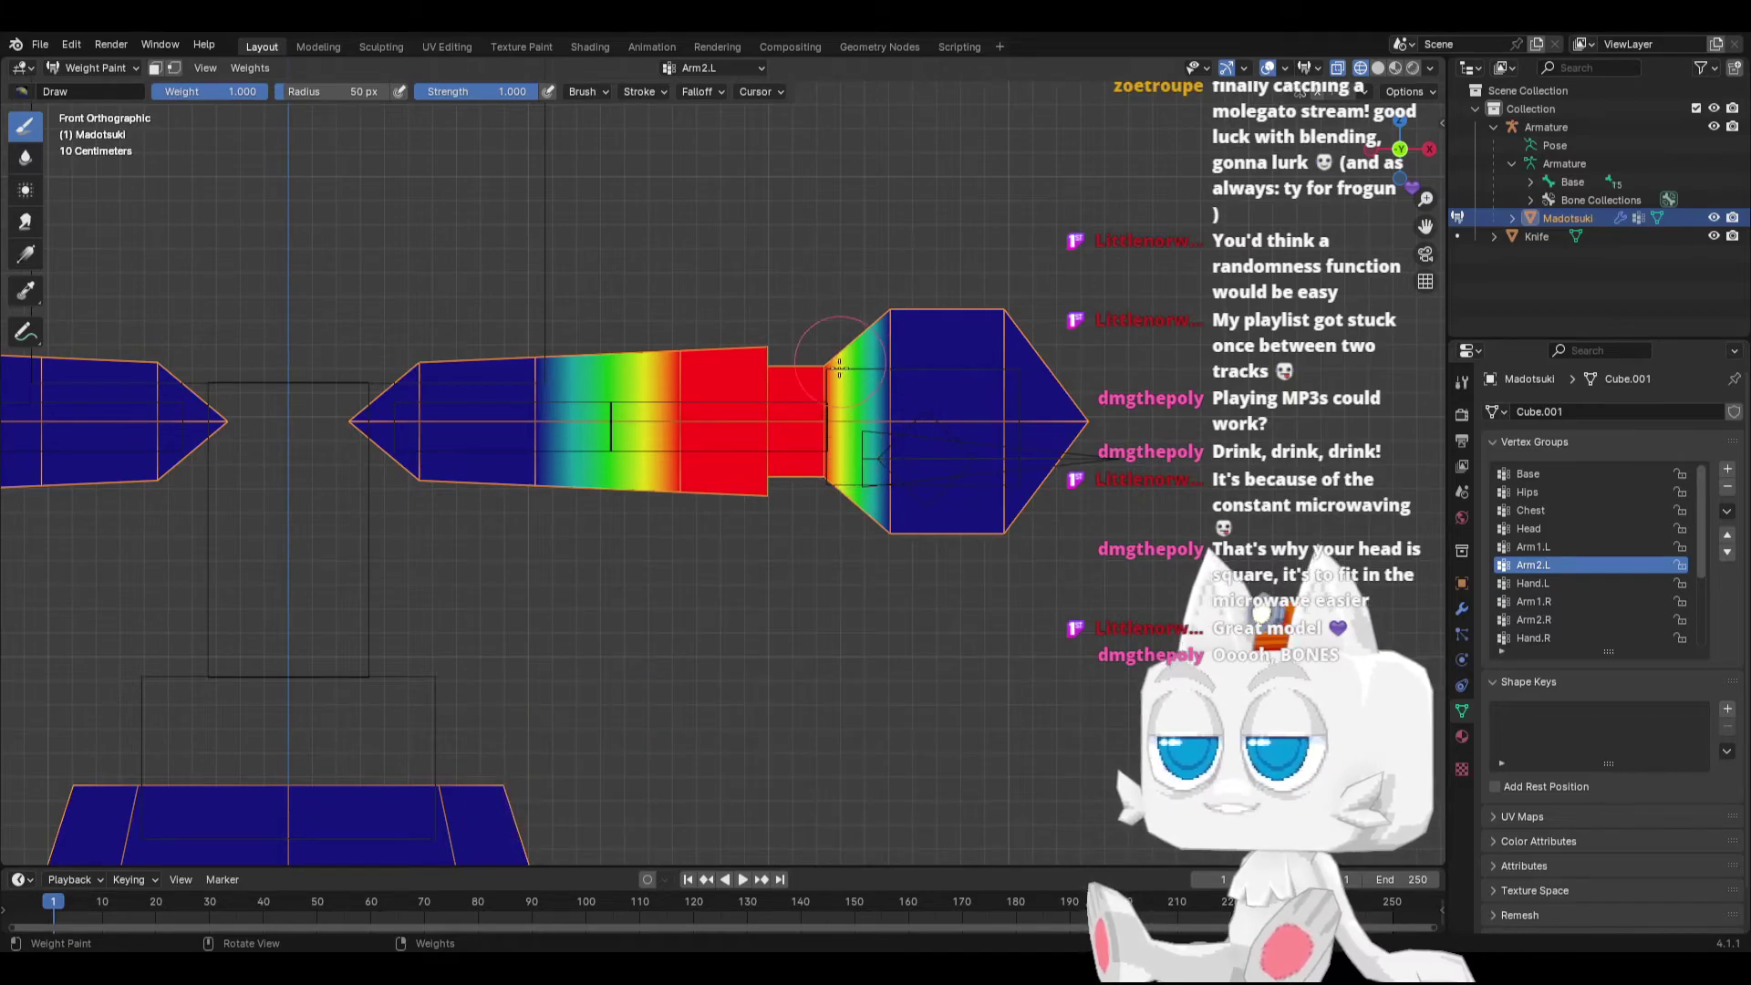
click(1428, 92)
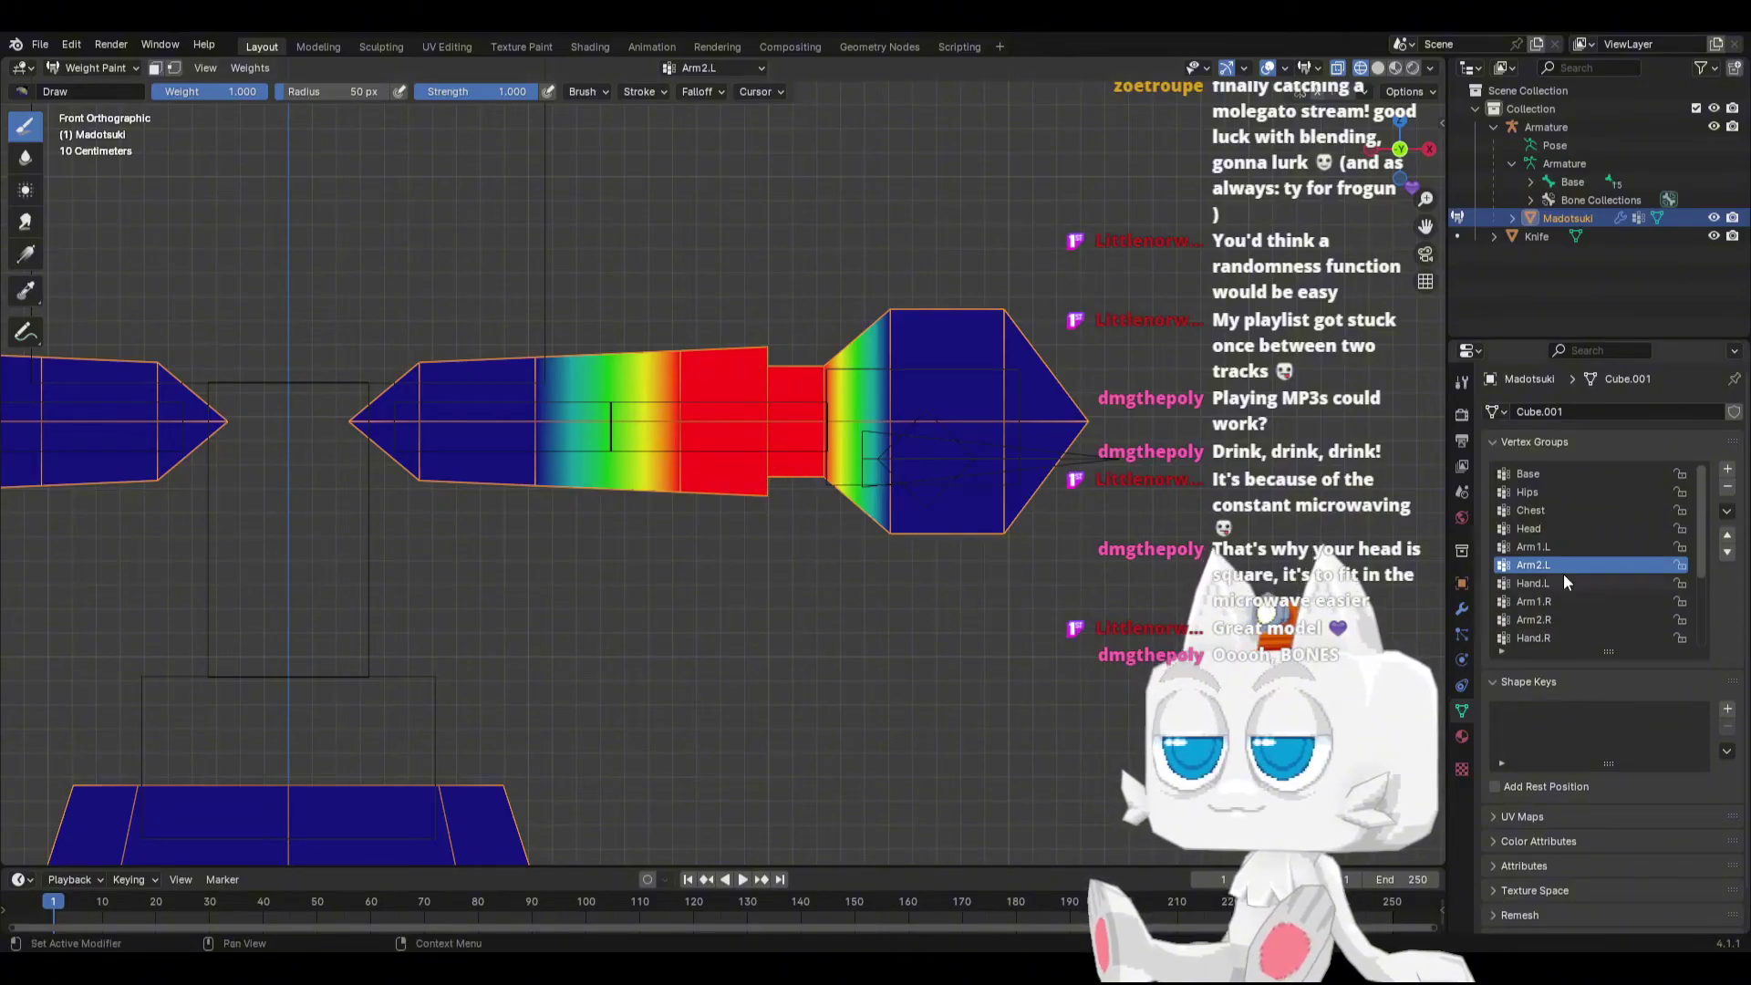
Step: Paint the wrist vertices of the Hand.L group with a brush weight of 0.5 on both the front and back of the arm
click(1531, 585)
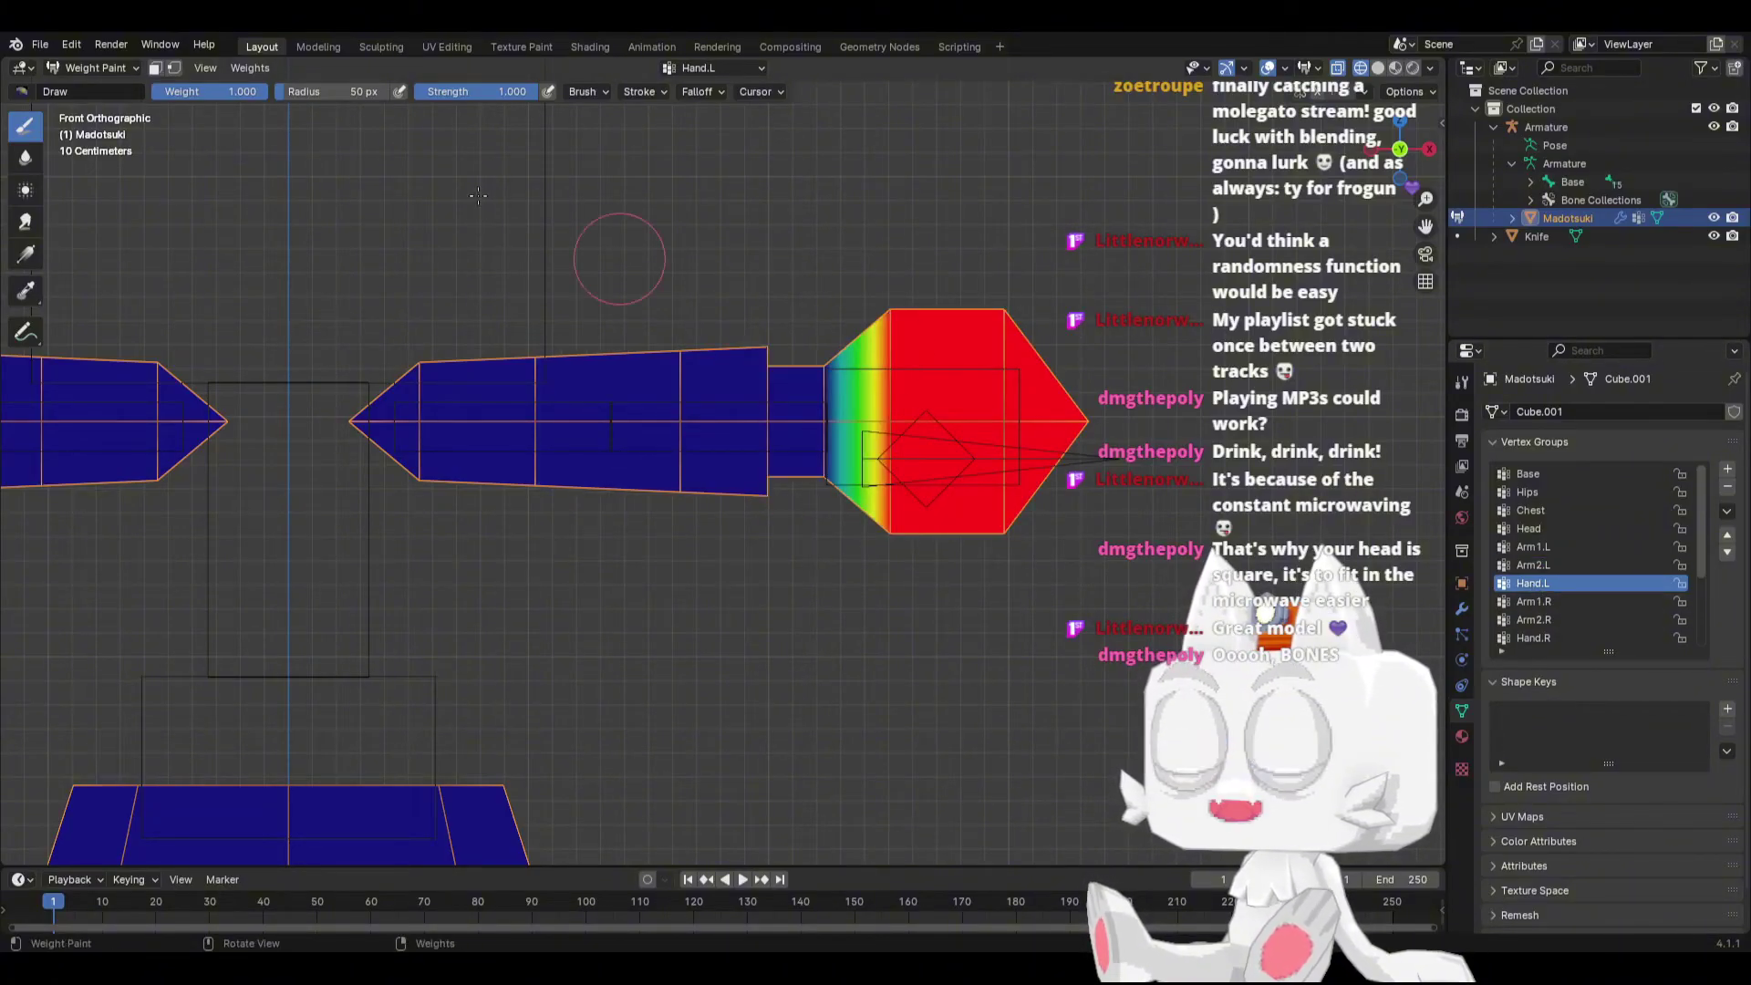
click(191, 91)
text(.5)
key(Return)
scroll(940, 412, up, 2)
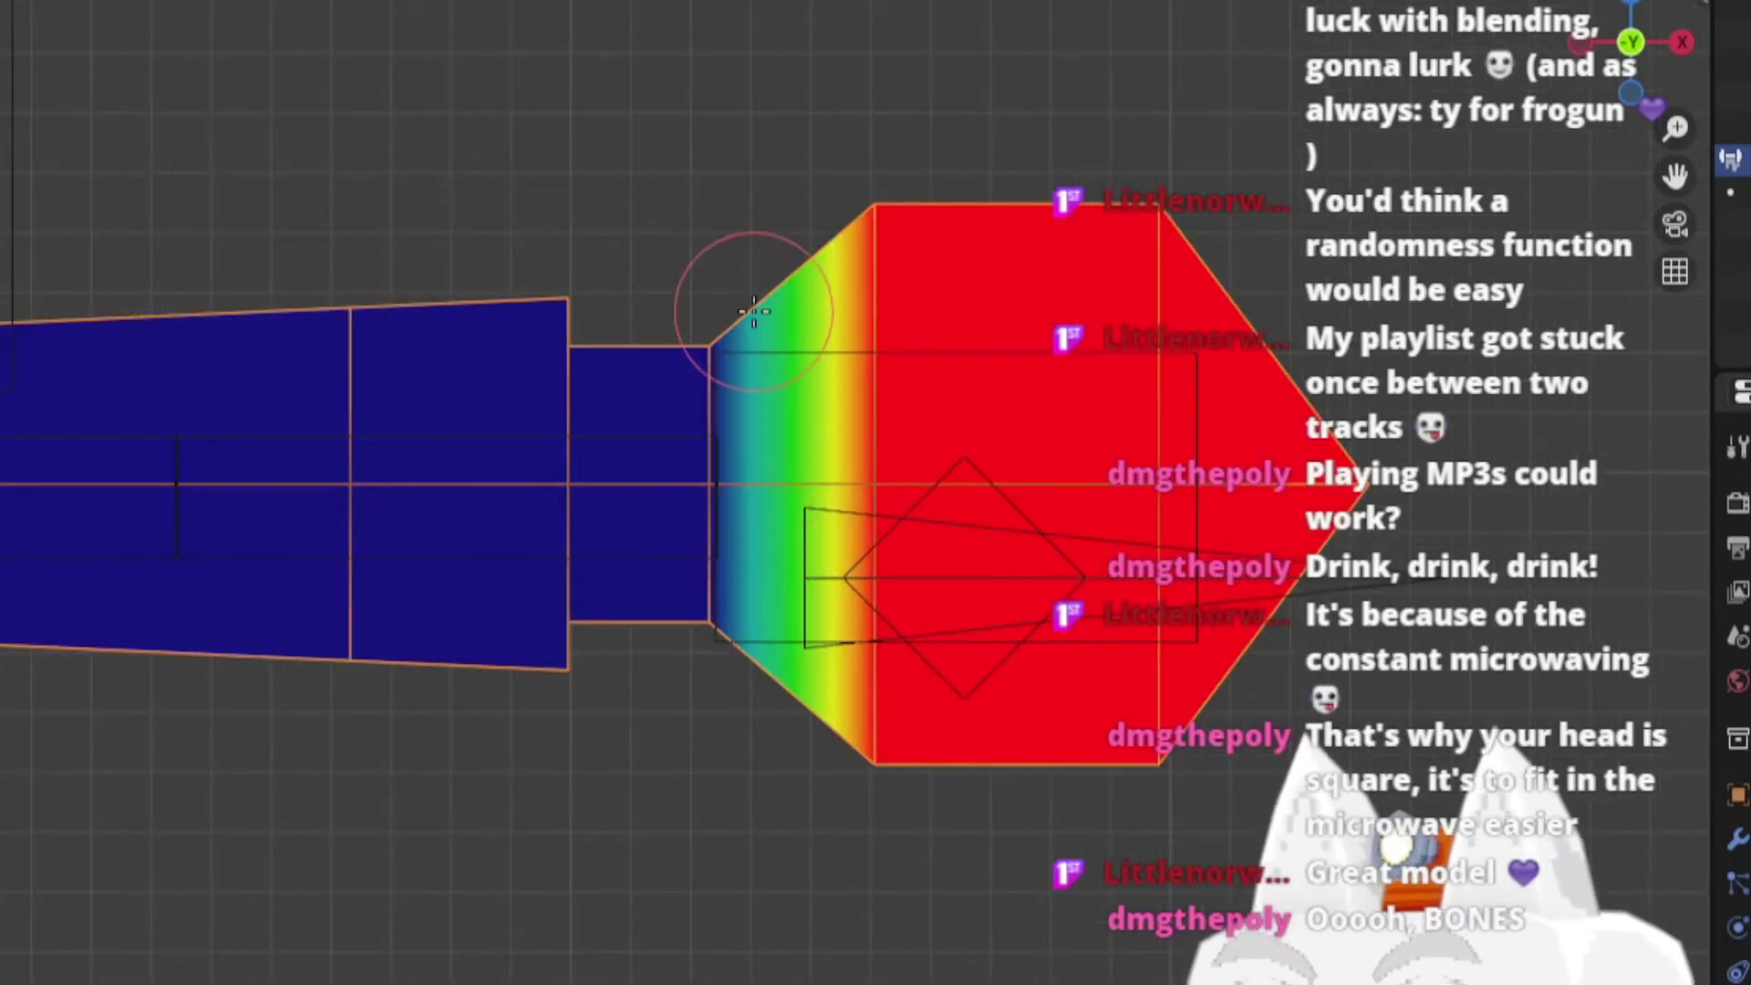
mouse_move(684, 313)
mouse_down()
mouse_move(644, 547)
mouse_move(696, 665)
mouse_move(706, 328)
mouse_move(709, 370)
mouse_up()
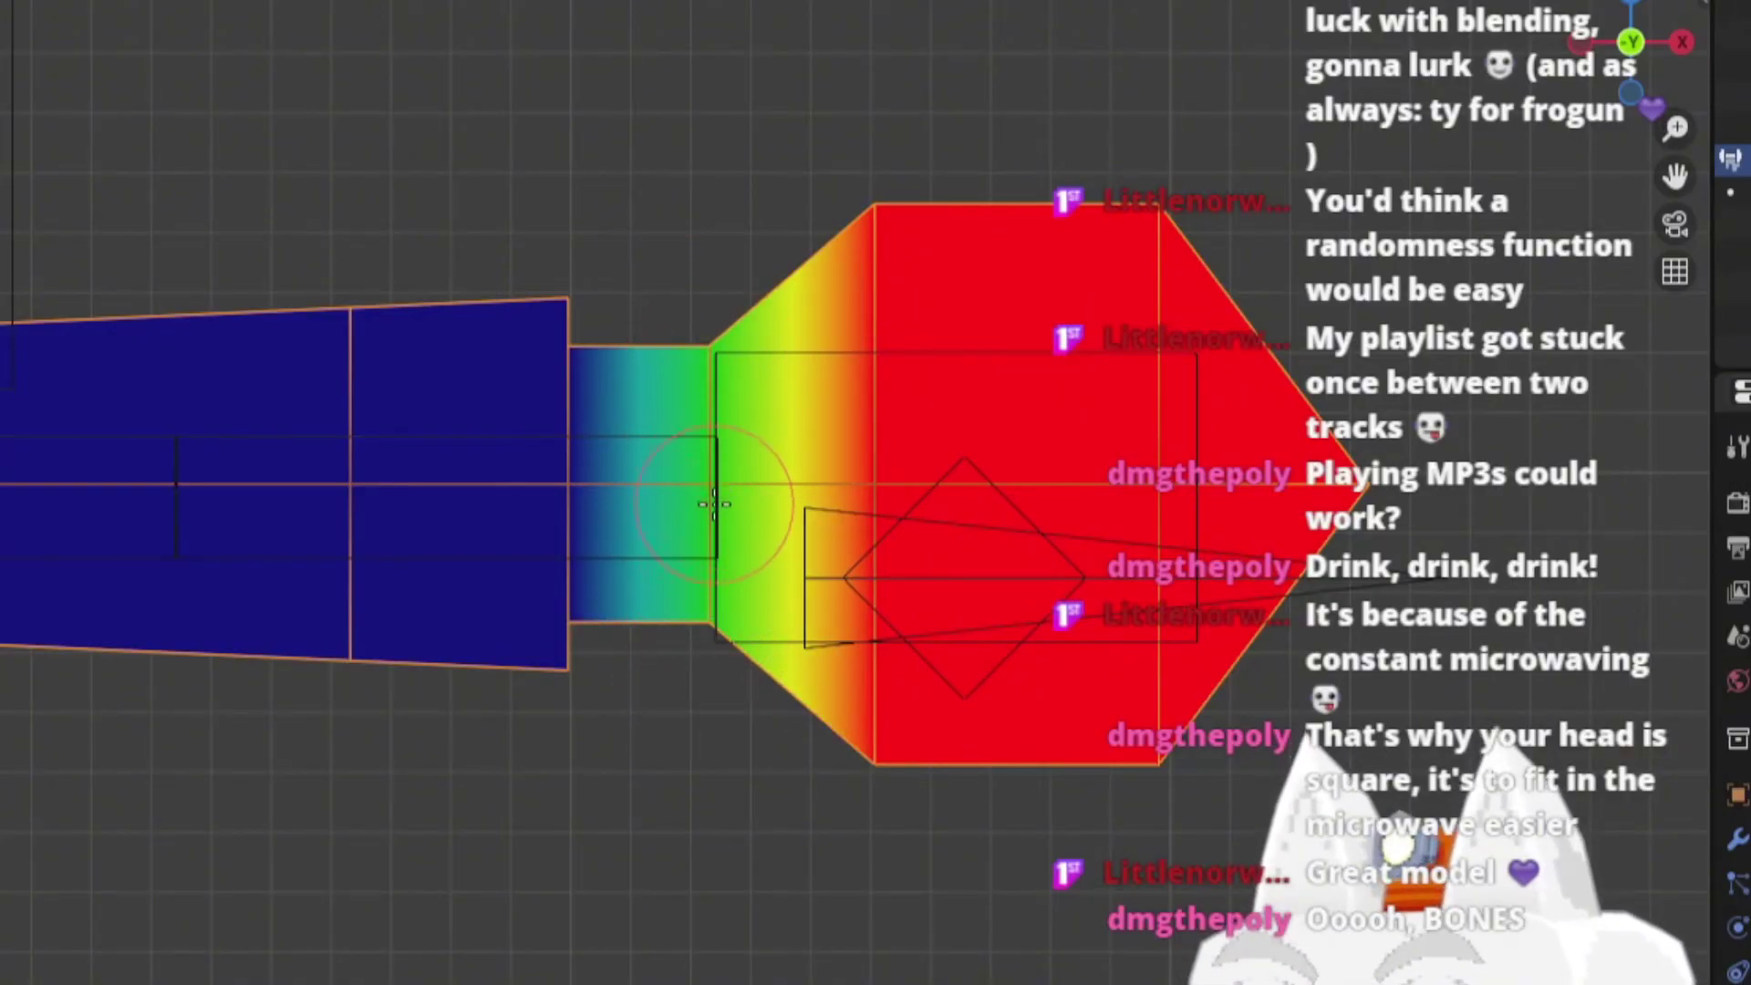
key(ctrl+KP_1)
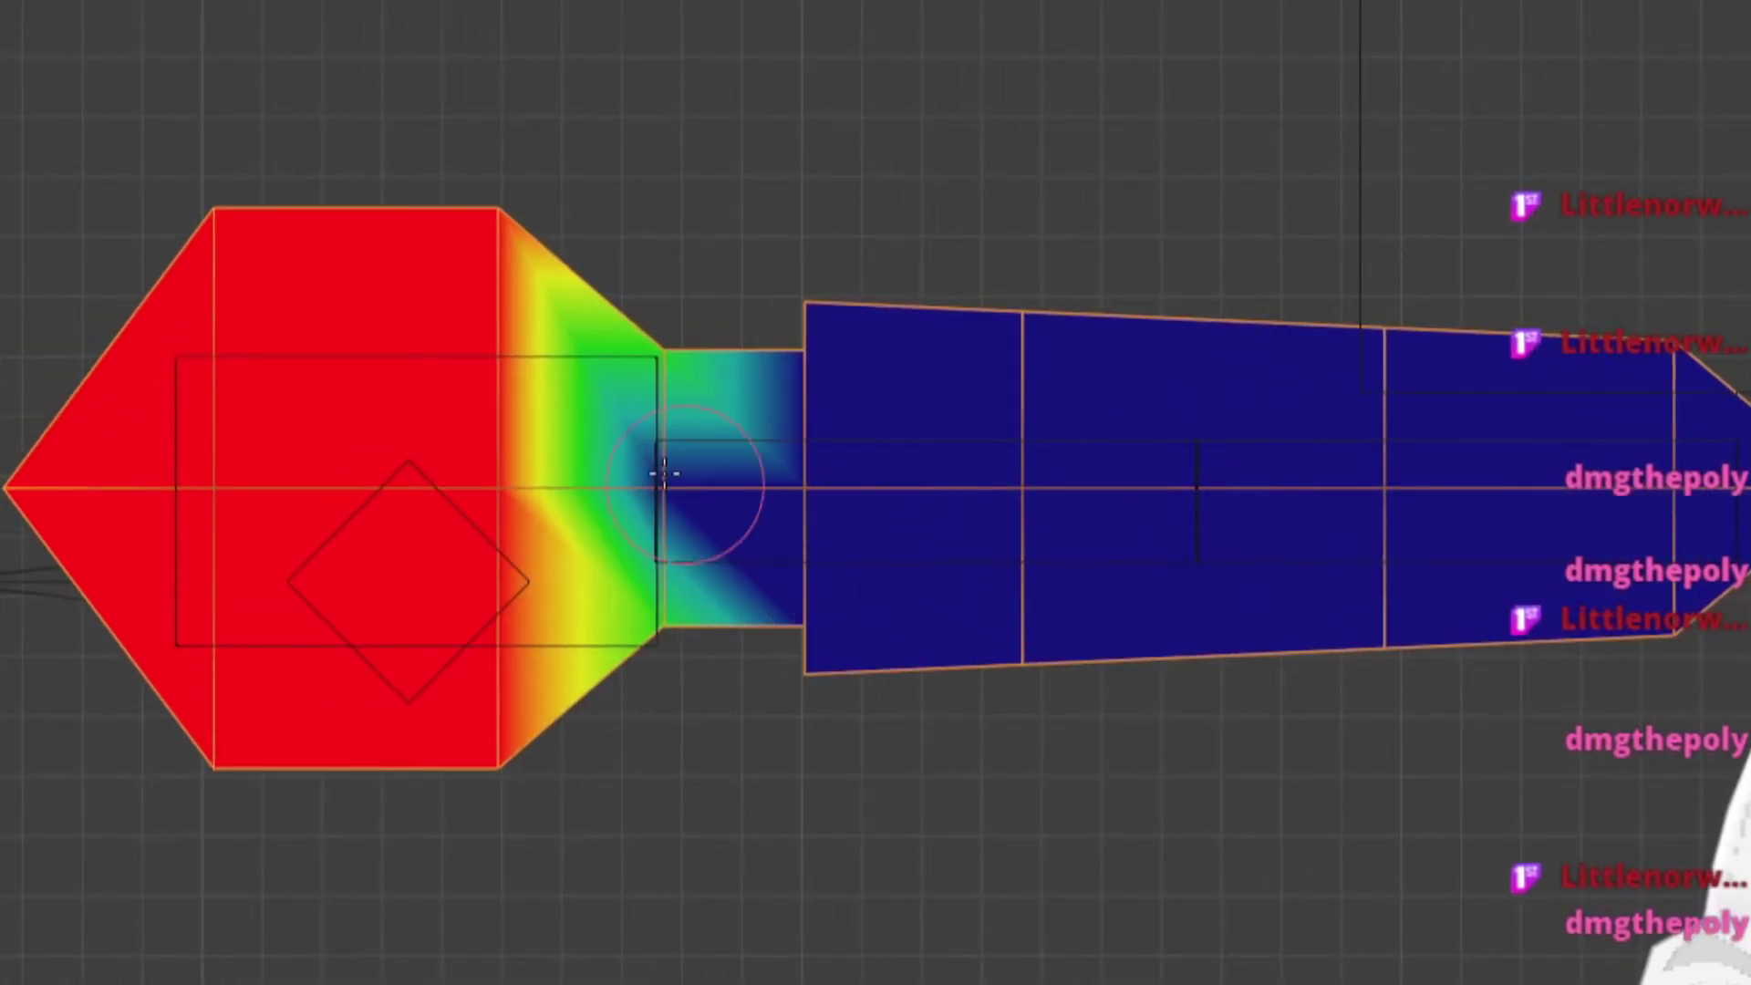
click(196, 483)
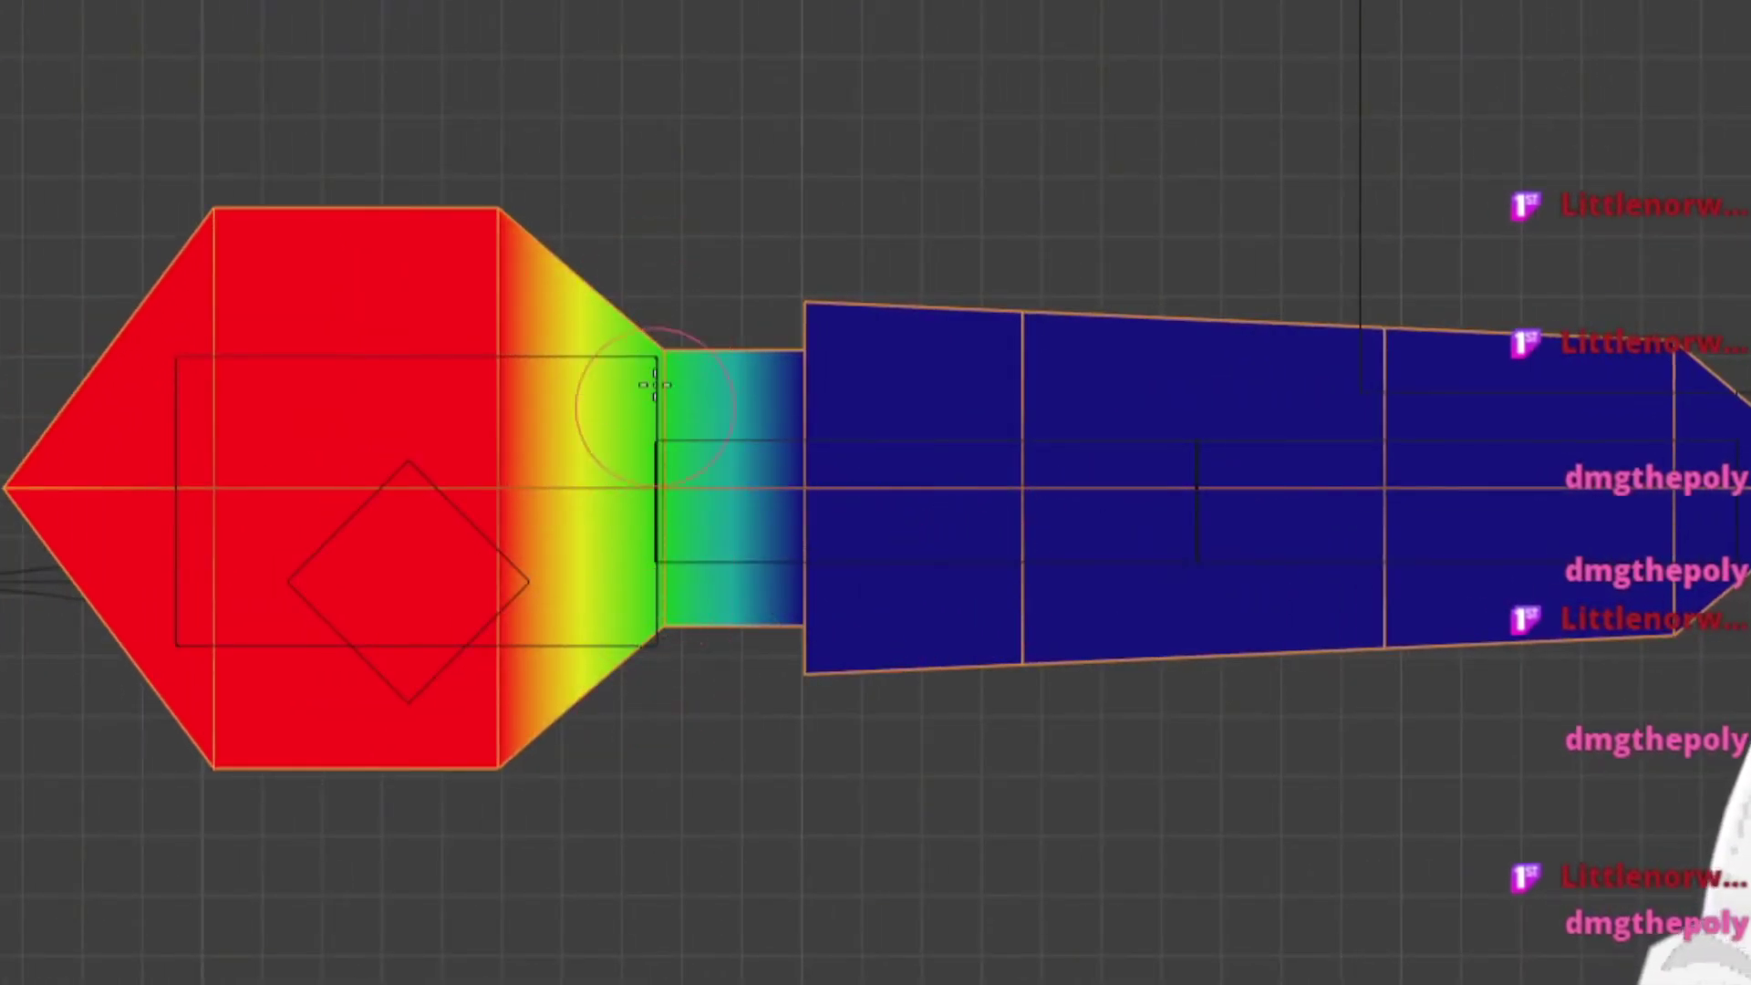
Step: Make Arm2.L the active vertex group and inspect its weights around the left wrist
mouse_move(679, 381)
middle_down()
mouse_move(621, 461)
mouse_move(852, 532)
mouse_move(1395, 543)
mouse_move(1282, 500)
middle_up()
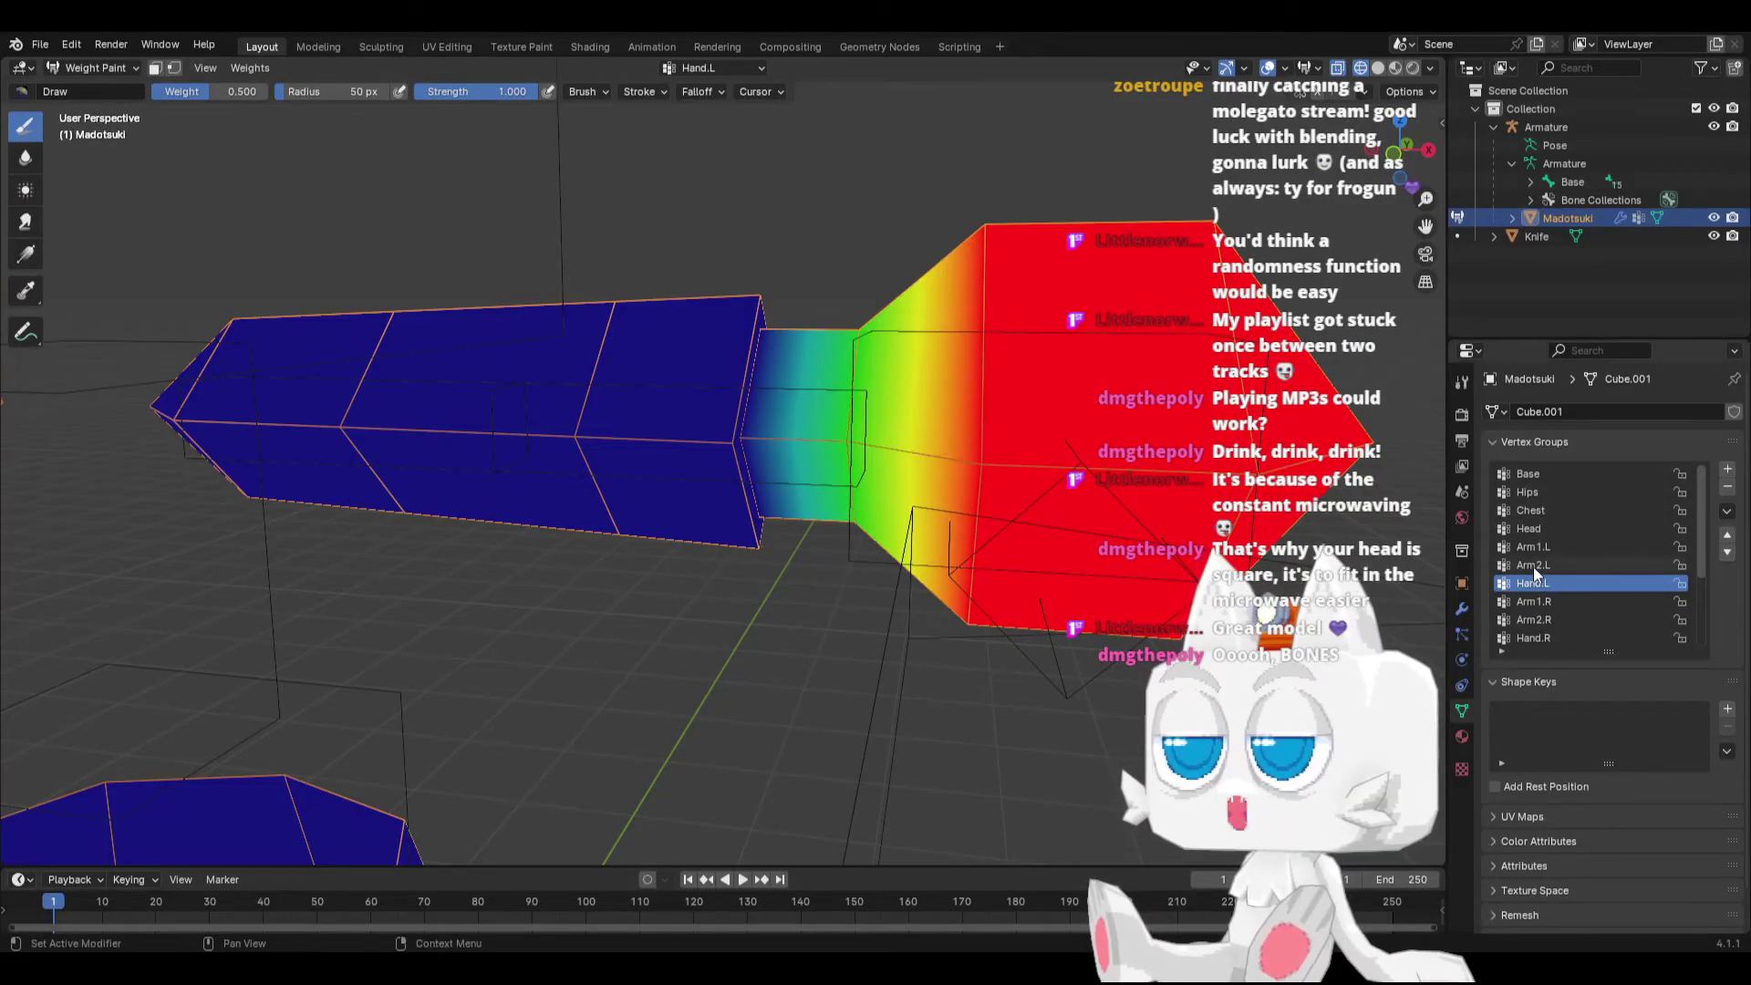
click(1534, 566)
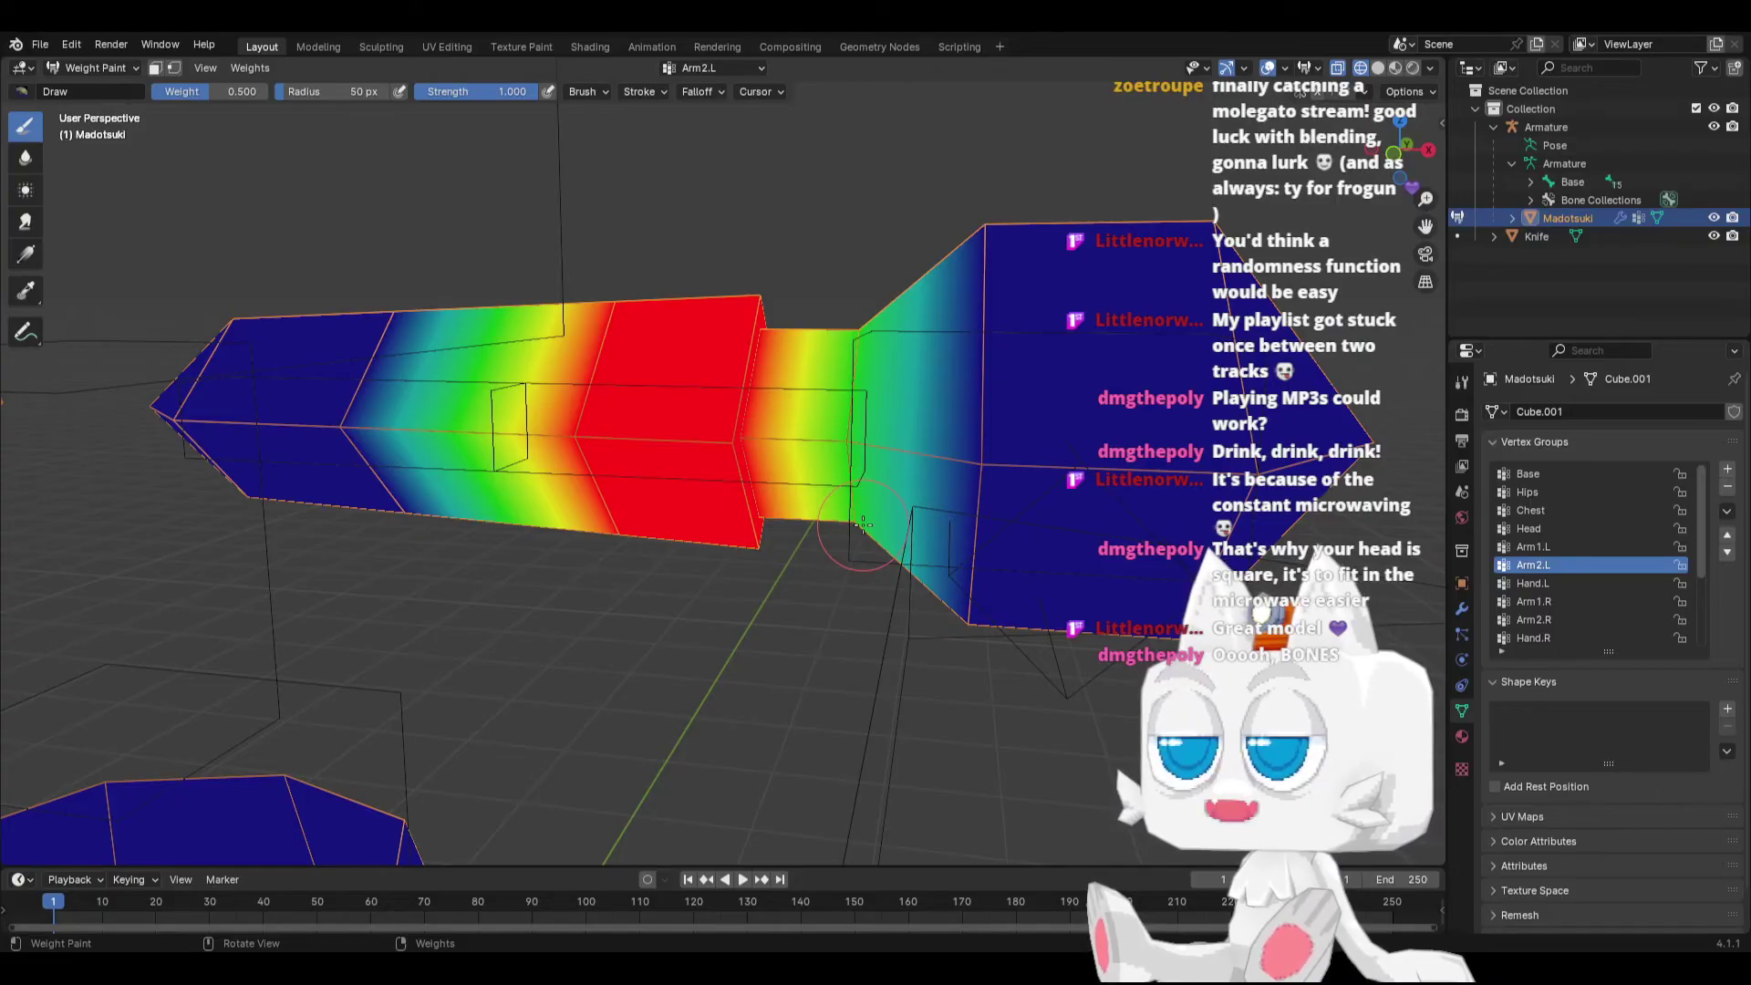
scroll(863, 525, down, 2)
key(KP_1)
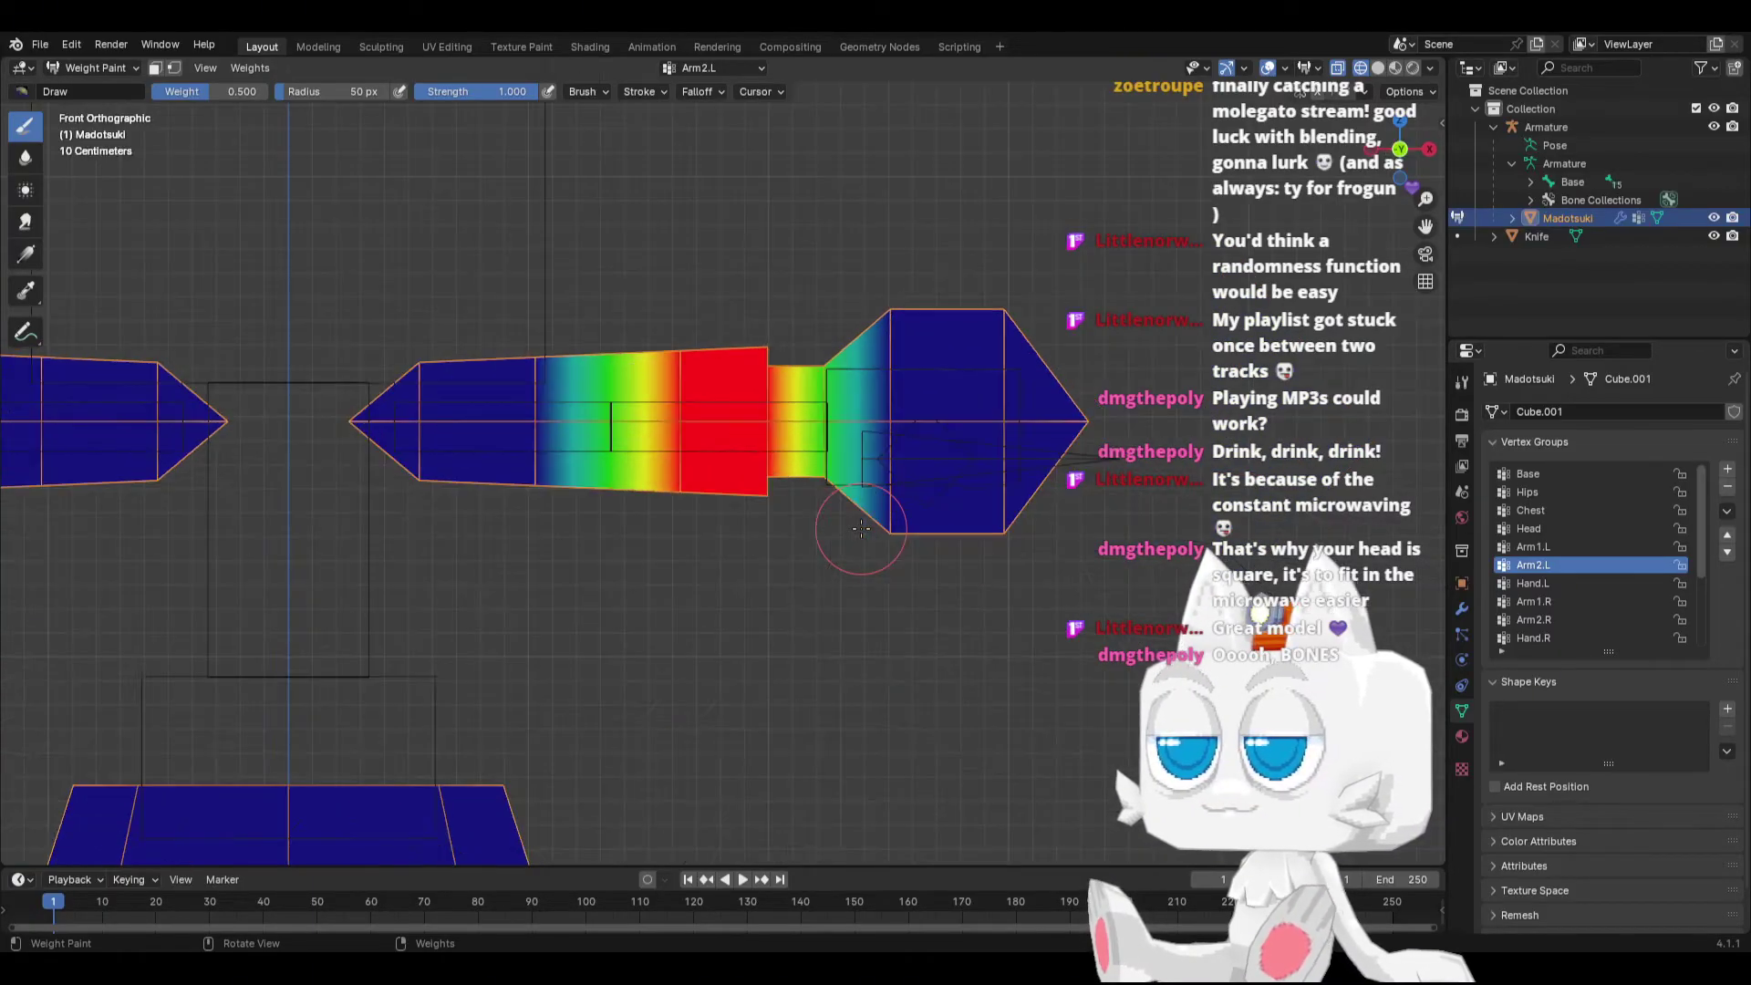
scroll(863, 525, down, 1)
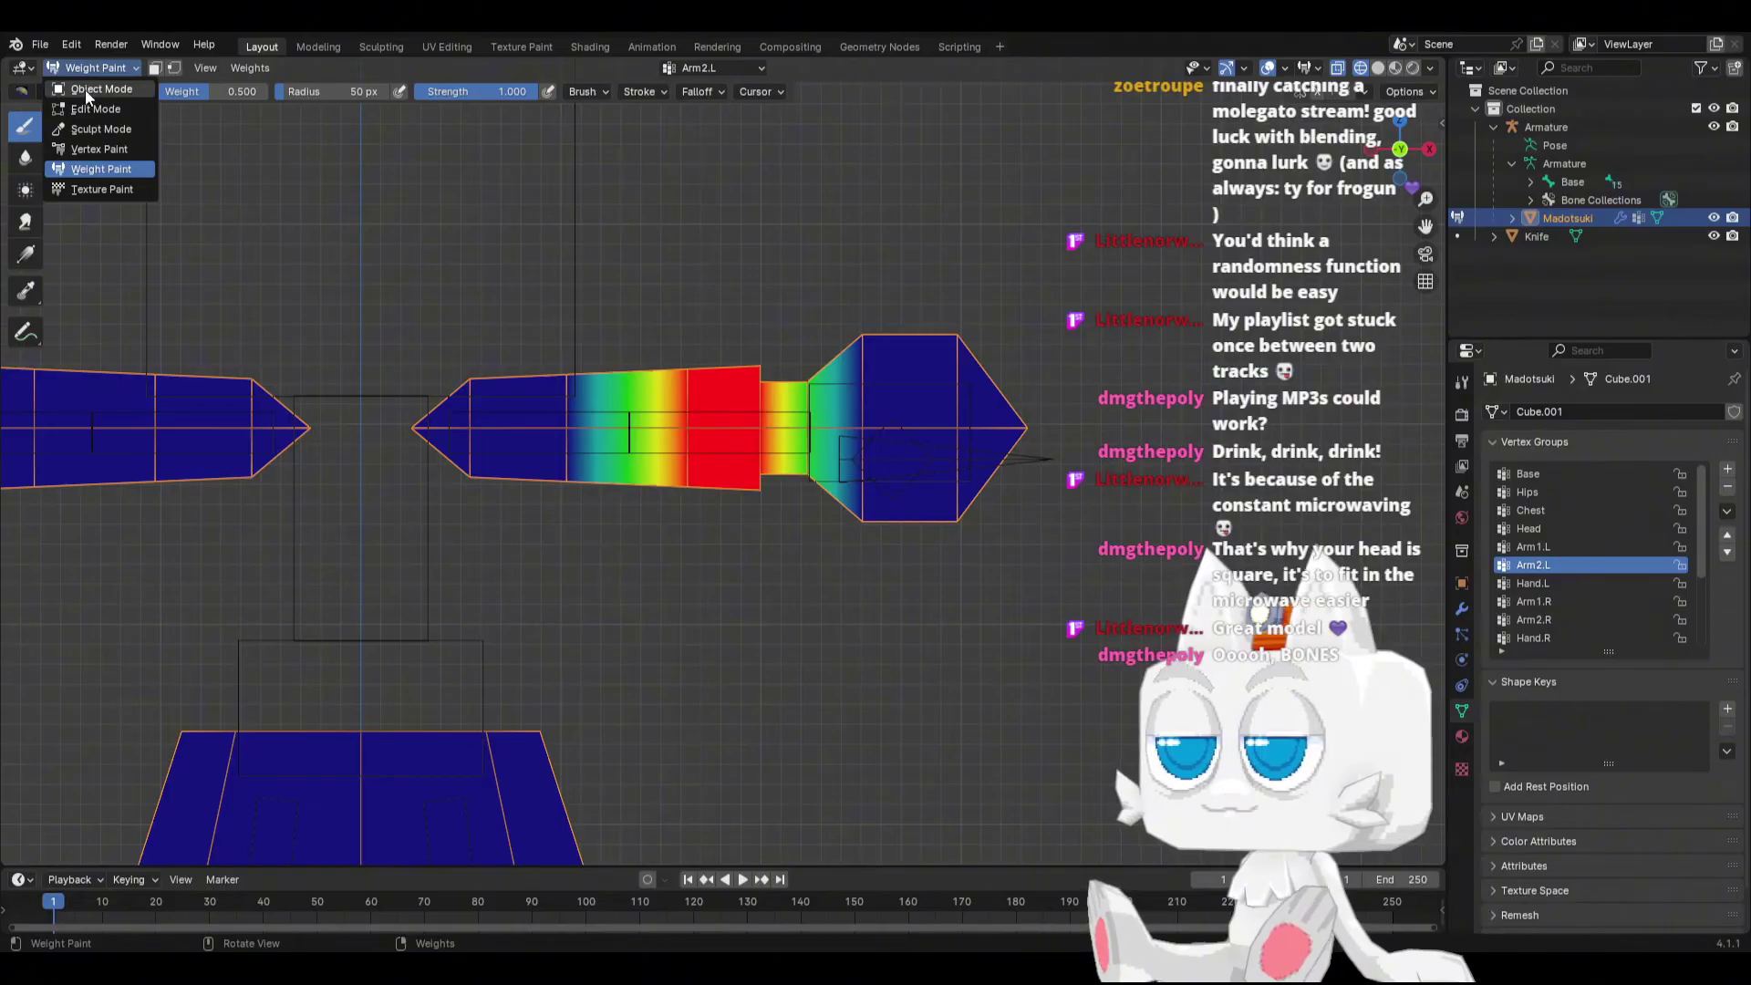
Step: Restore the textured shading, put the armature in Pose Mode and try rotating the left hand bone
click(85, 89)
key(alt+z)
key(shift+z)
click(430, 350)
click(99, 70)
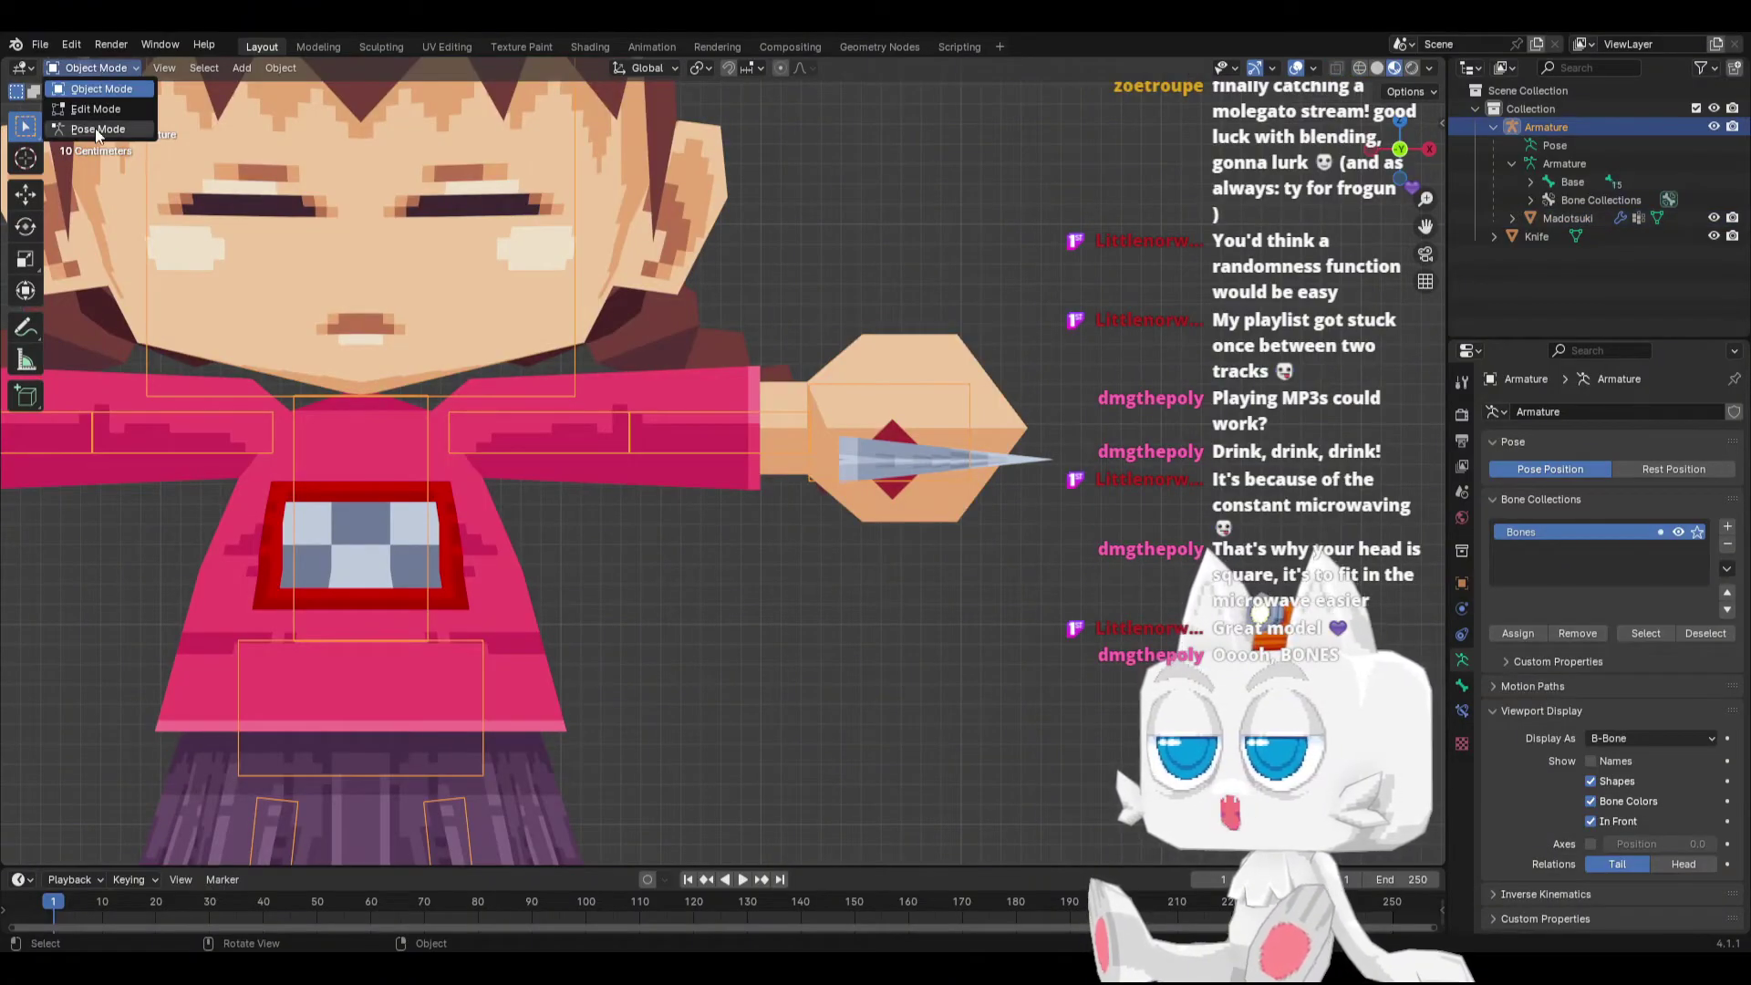
click(97, 130)
key(r)
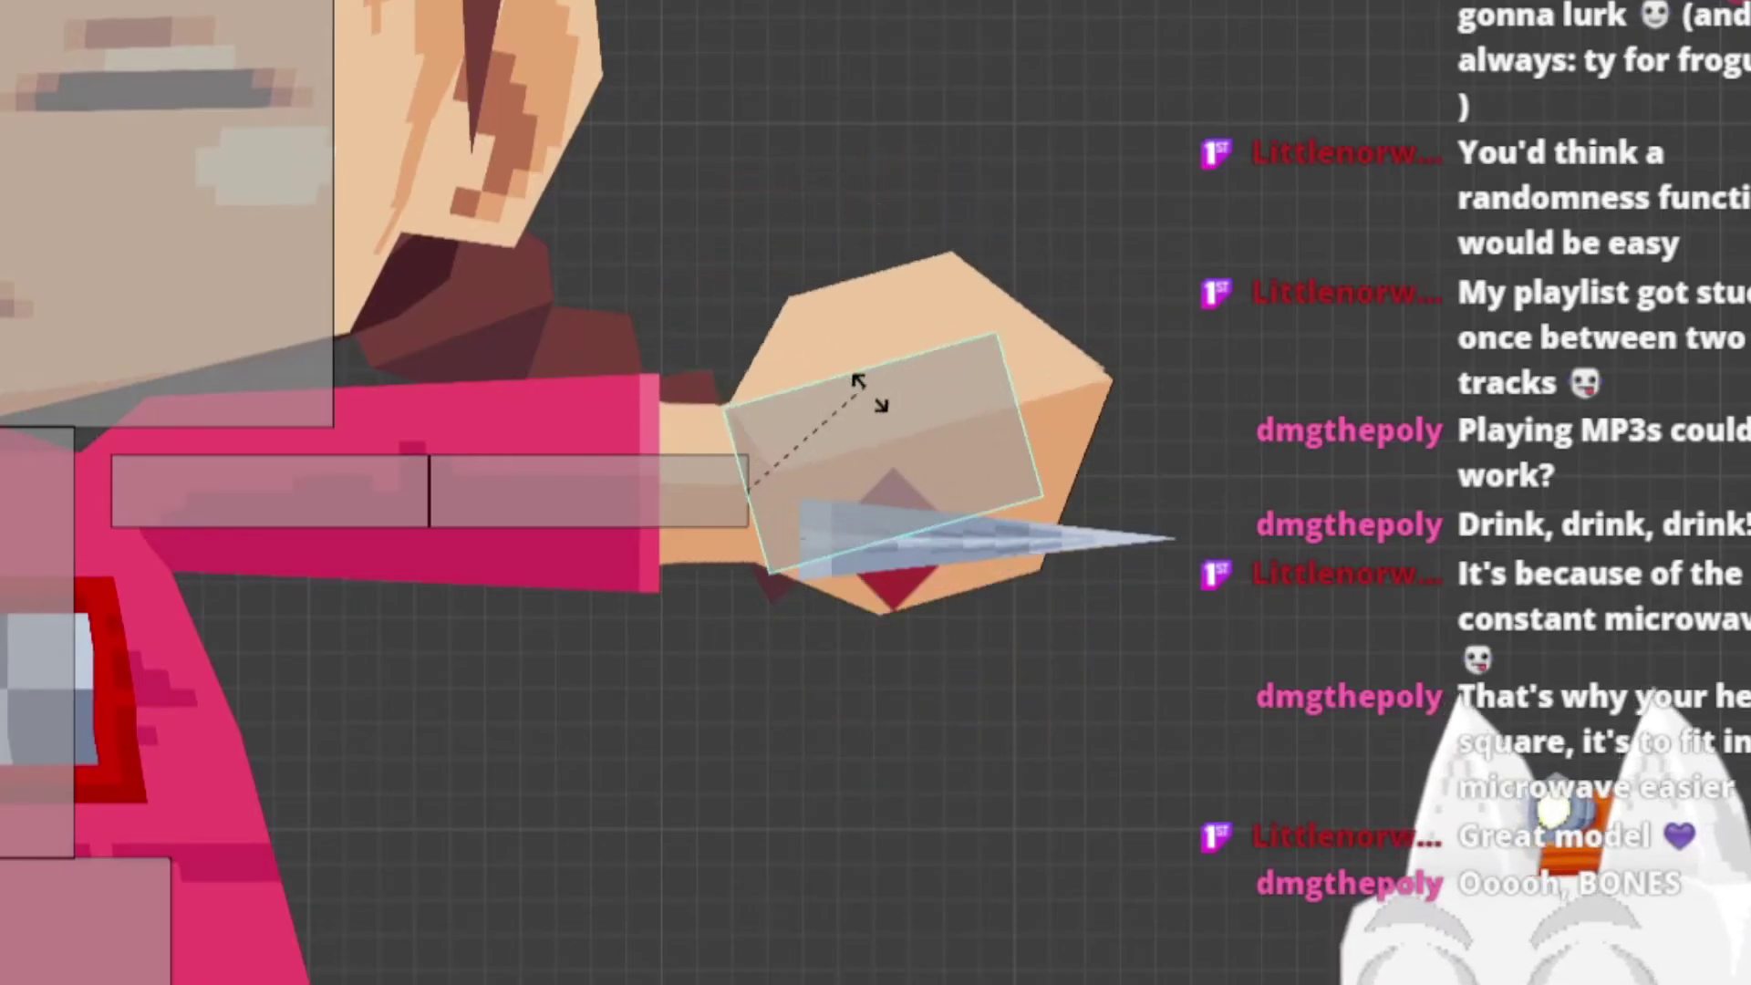
right_click(967, 385)
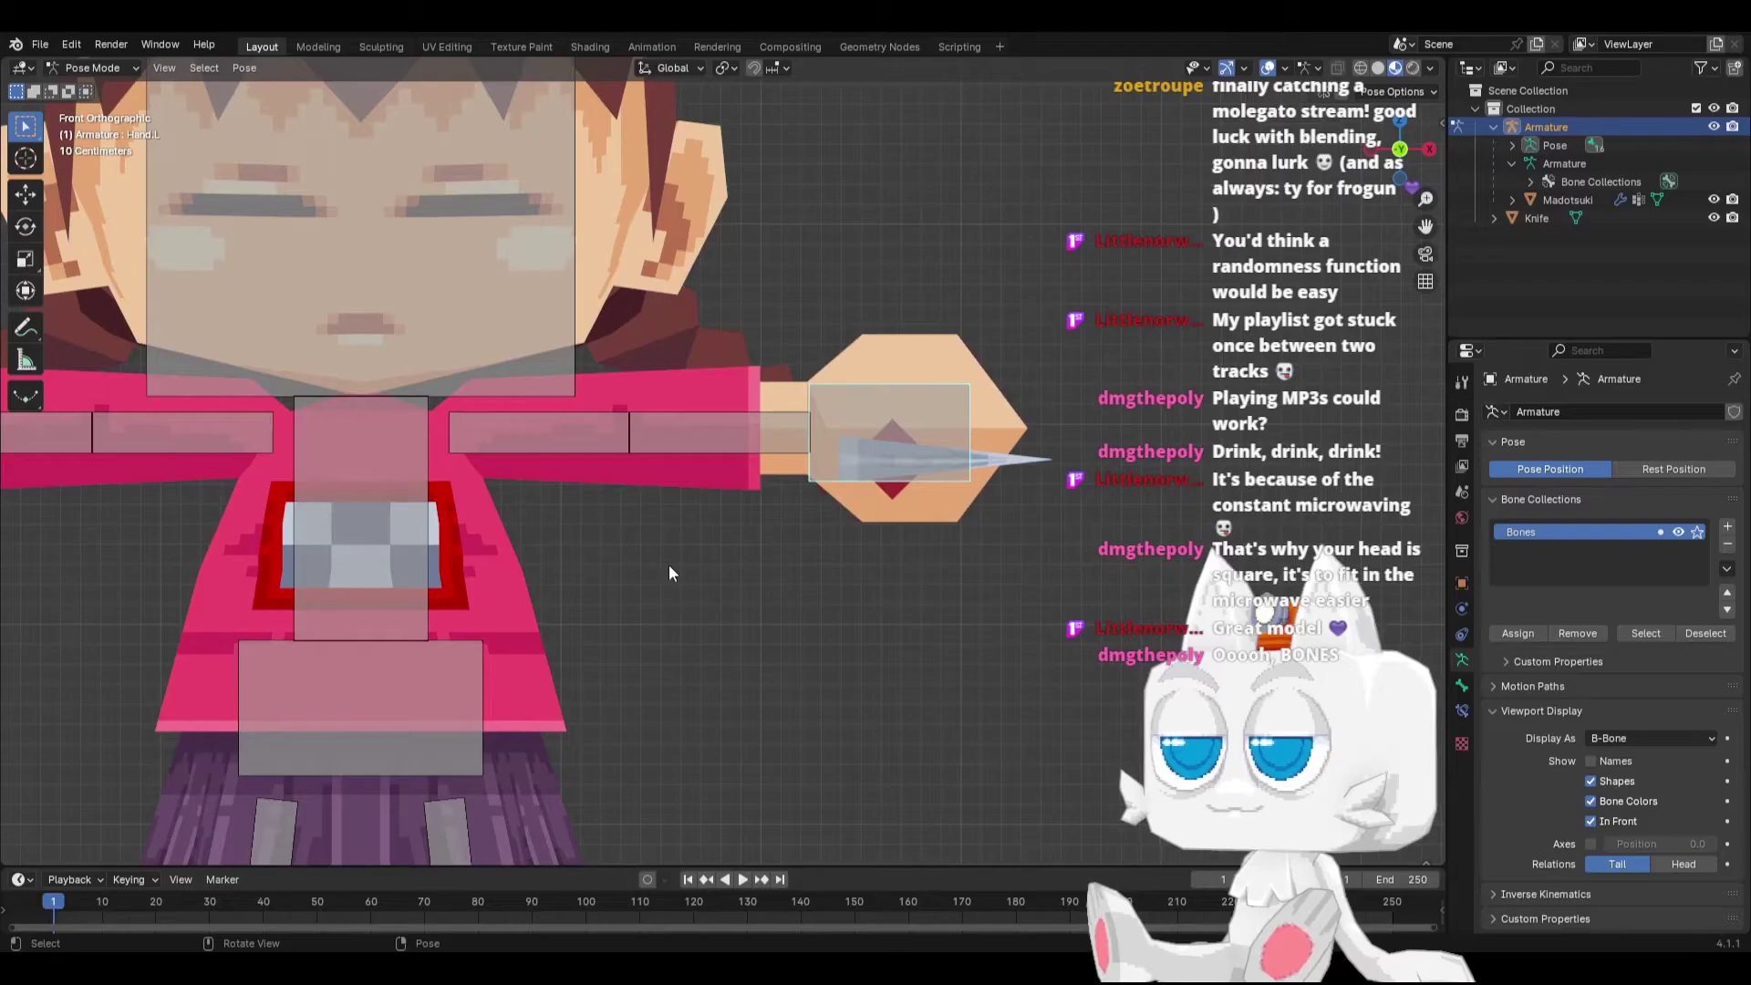
Step: In the side view, rotate the left lower leg bone backward about 80° to bend the knee
scroll(709, 551, down, 3)
key(KP_3)
scroll(624, 653, up, 3)
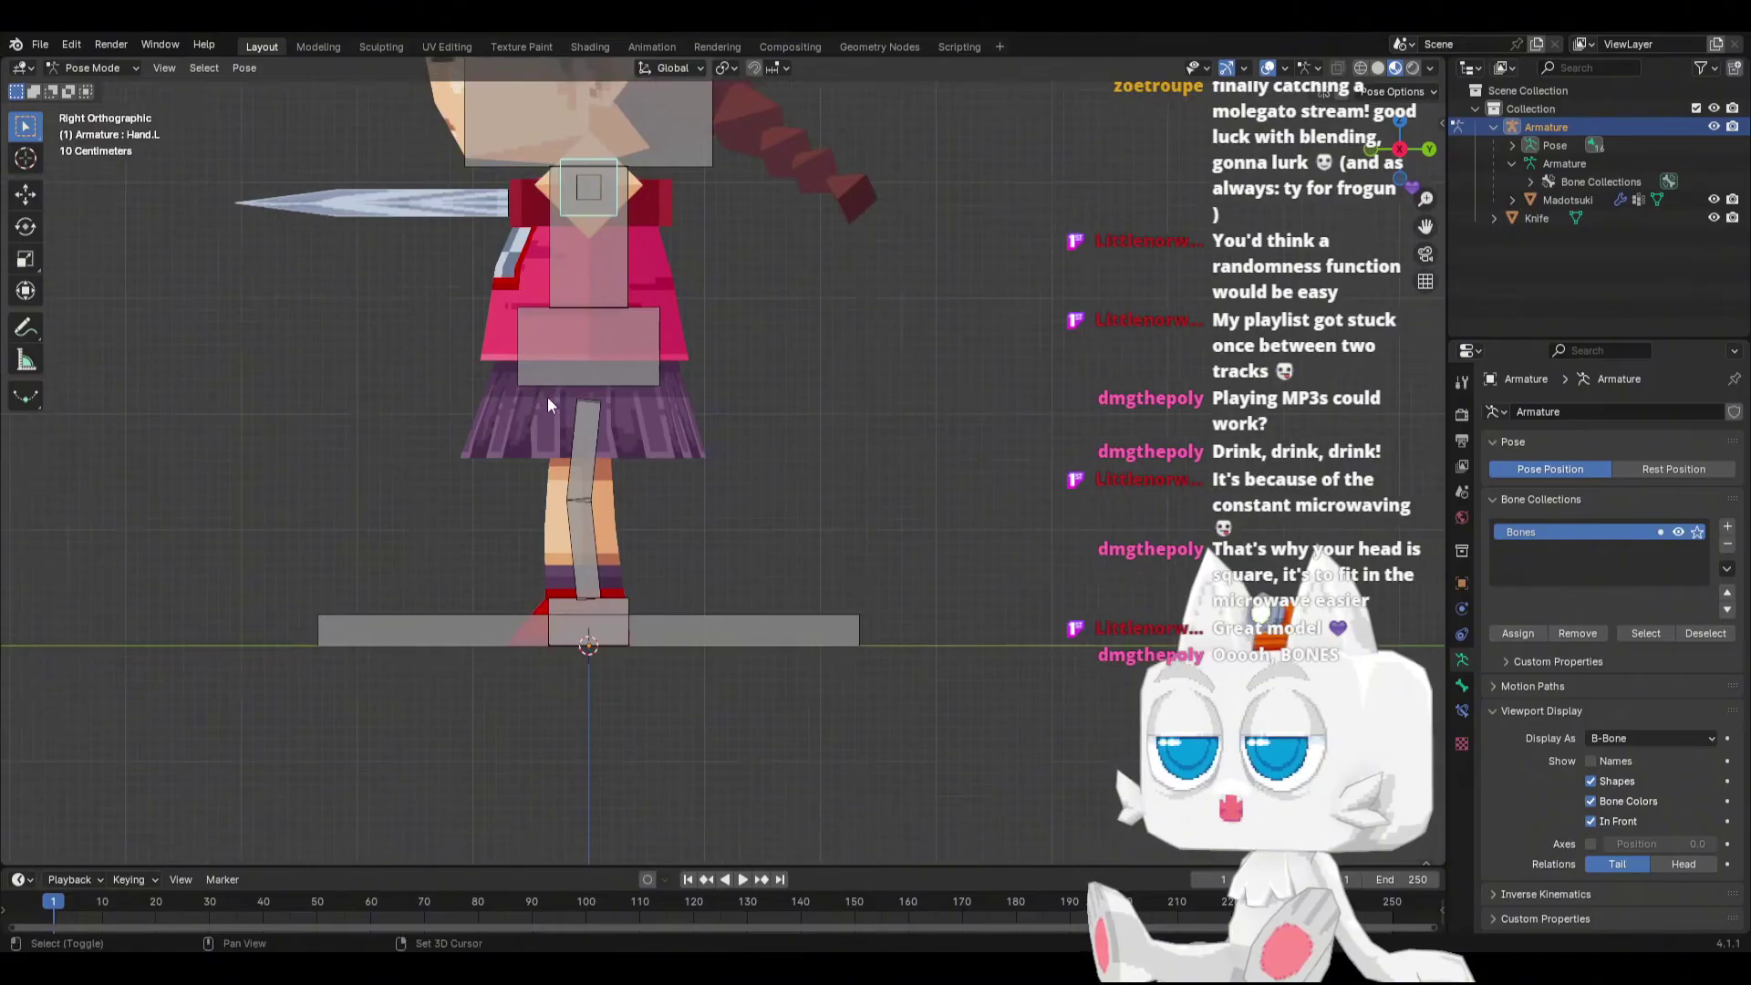
scroll(574, 575, up, 3)
right_click(493, 616)
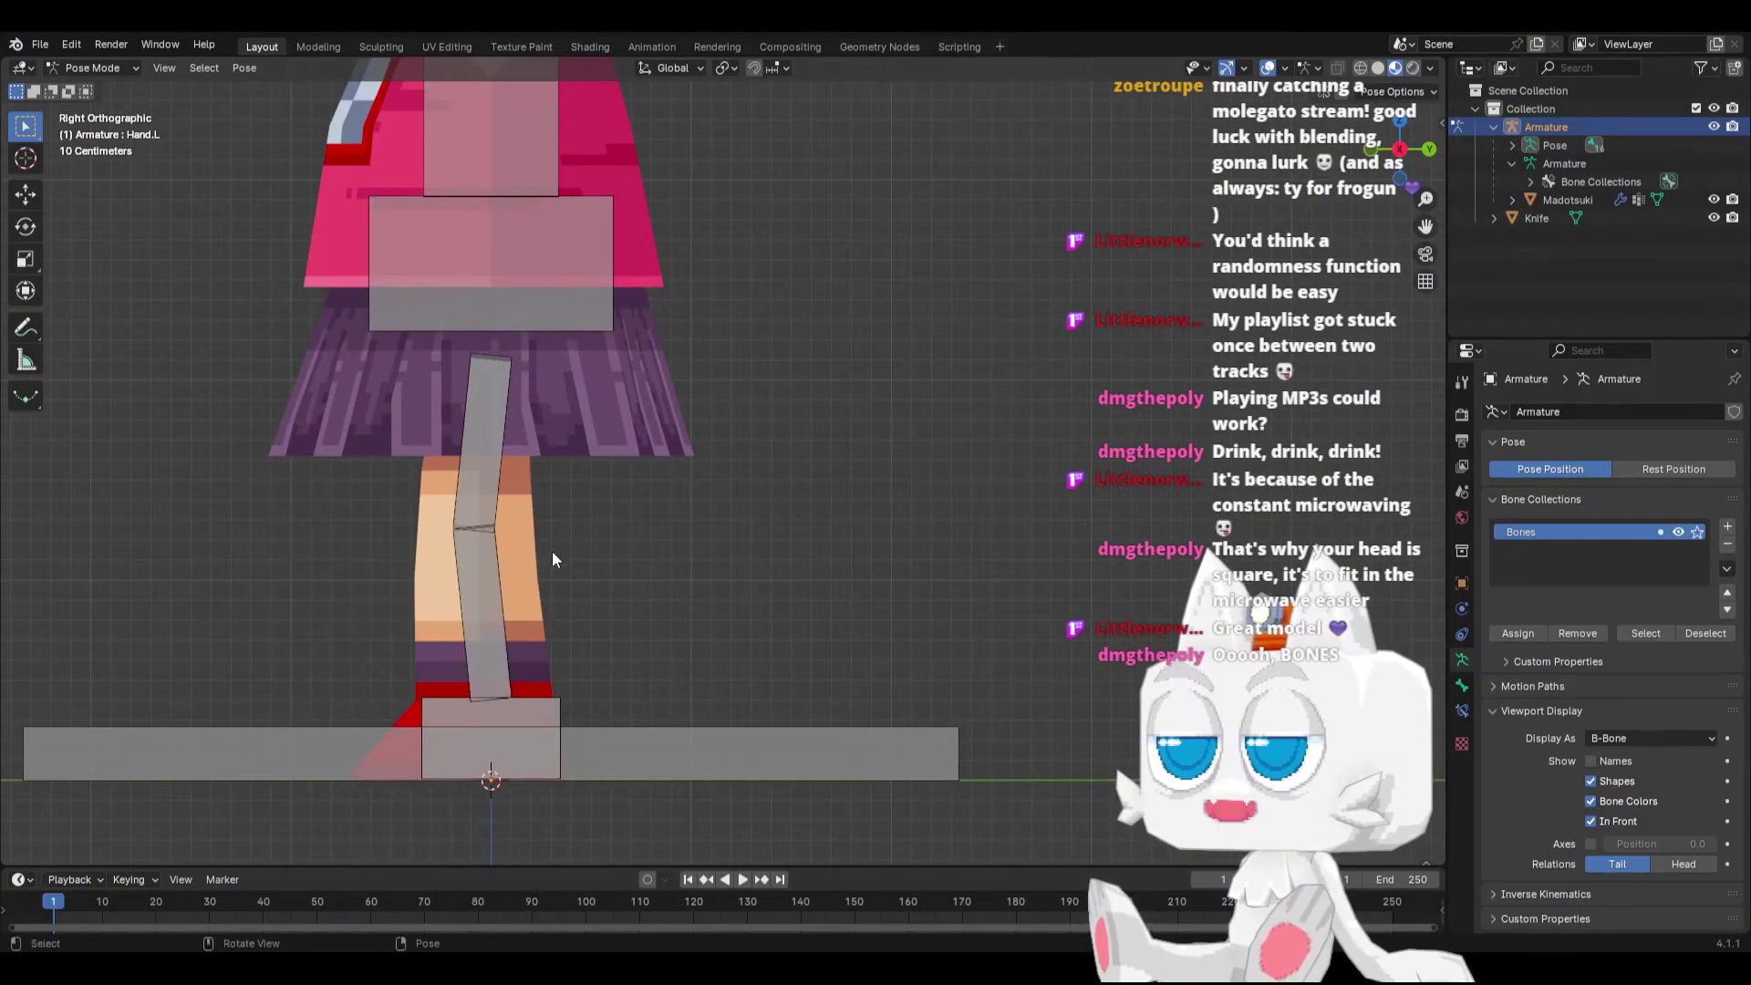
click(490, 602)
key(r)
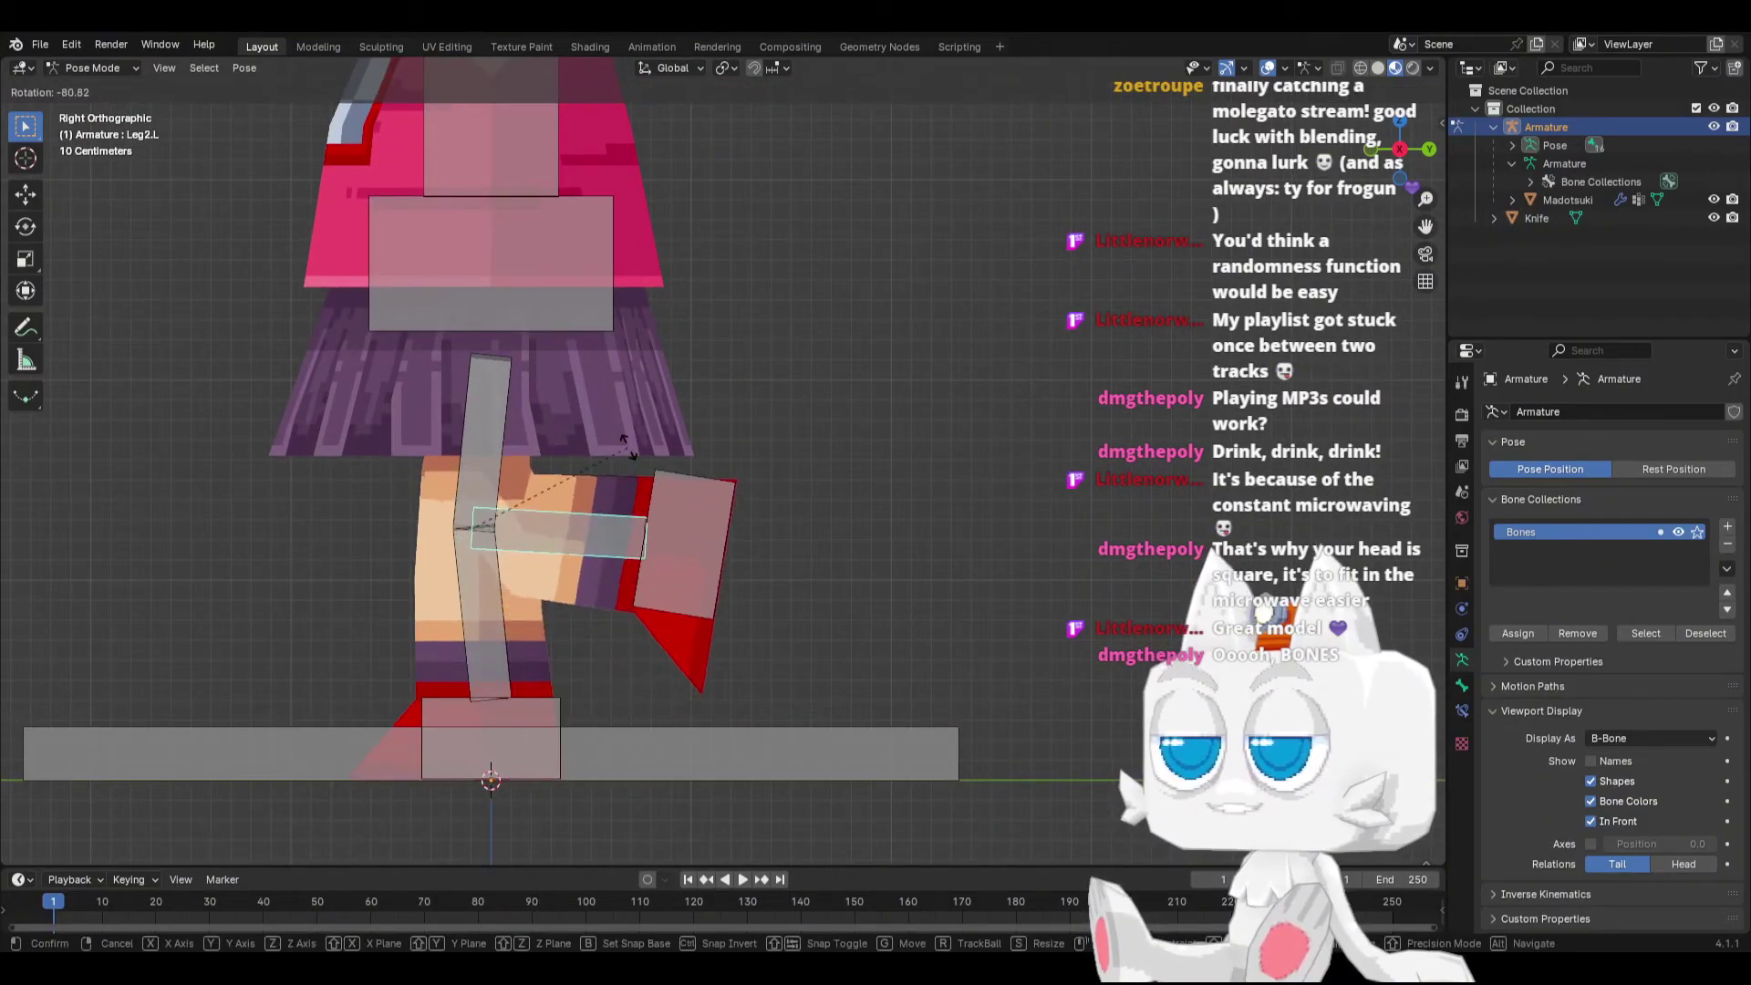
click(628, 460)
Step: Try rotating the left foot bone in the side view to test how the ankle deforms
middle_drag(627, 460, 594, 545)
click(610, 583)
key(KP_3)
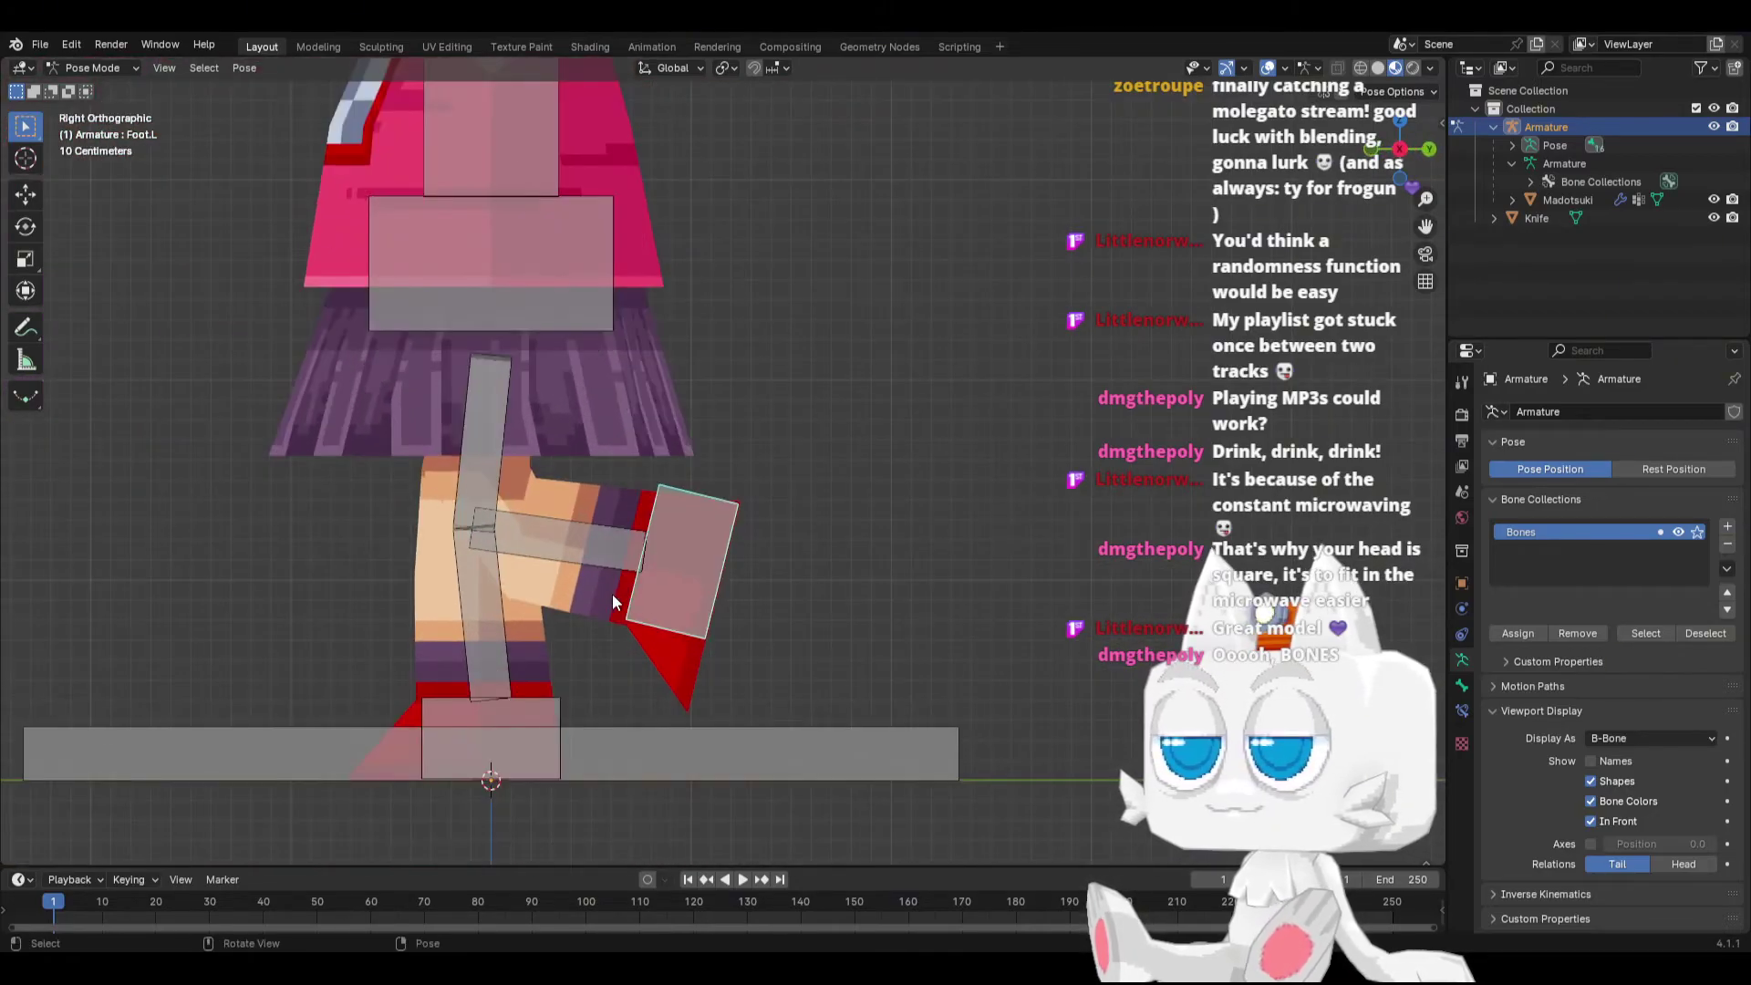
key(r)
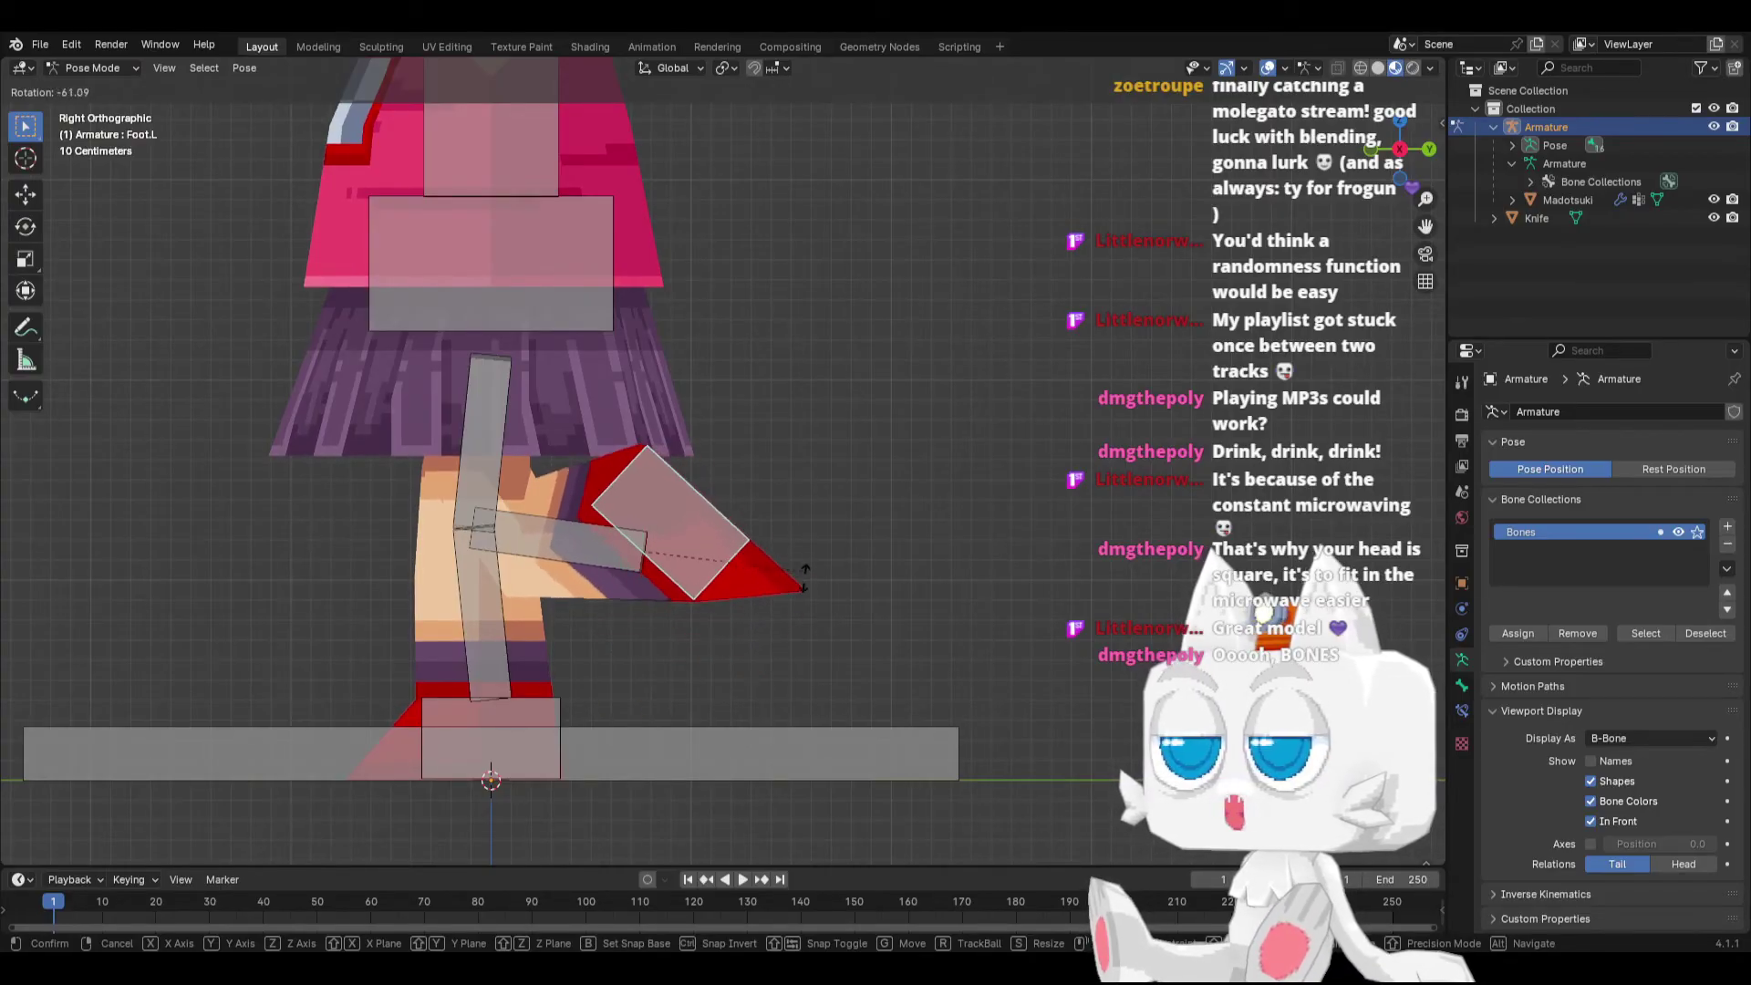
click(720, 643)
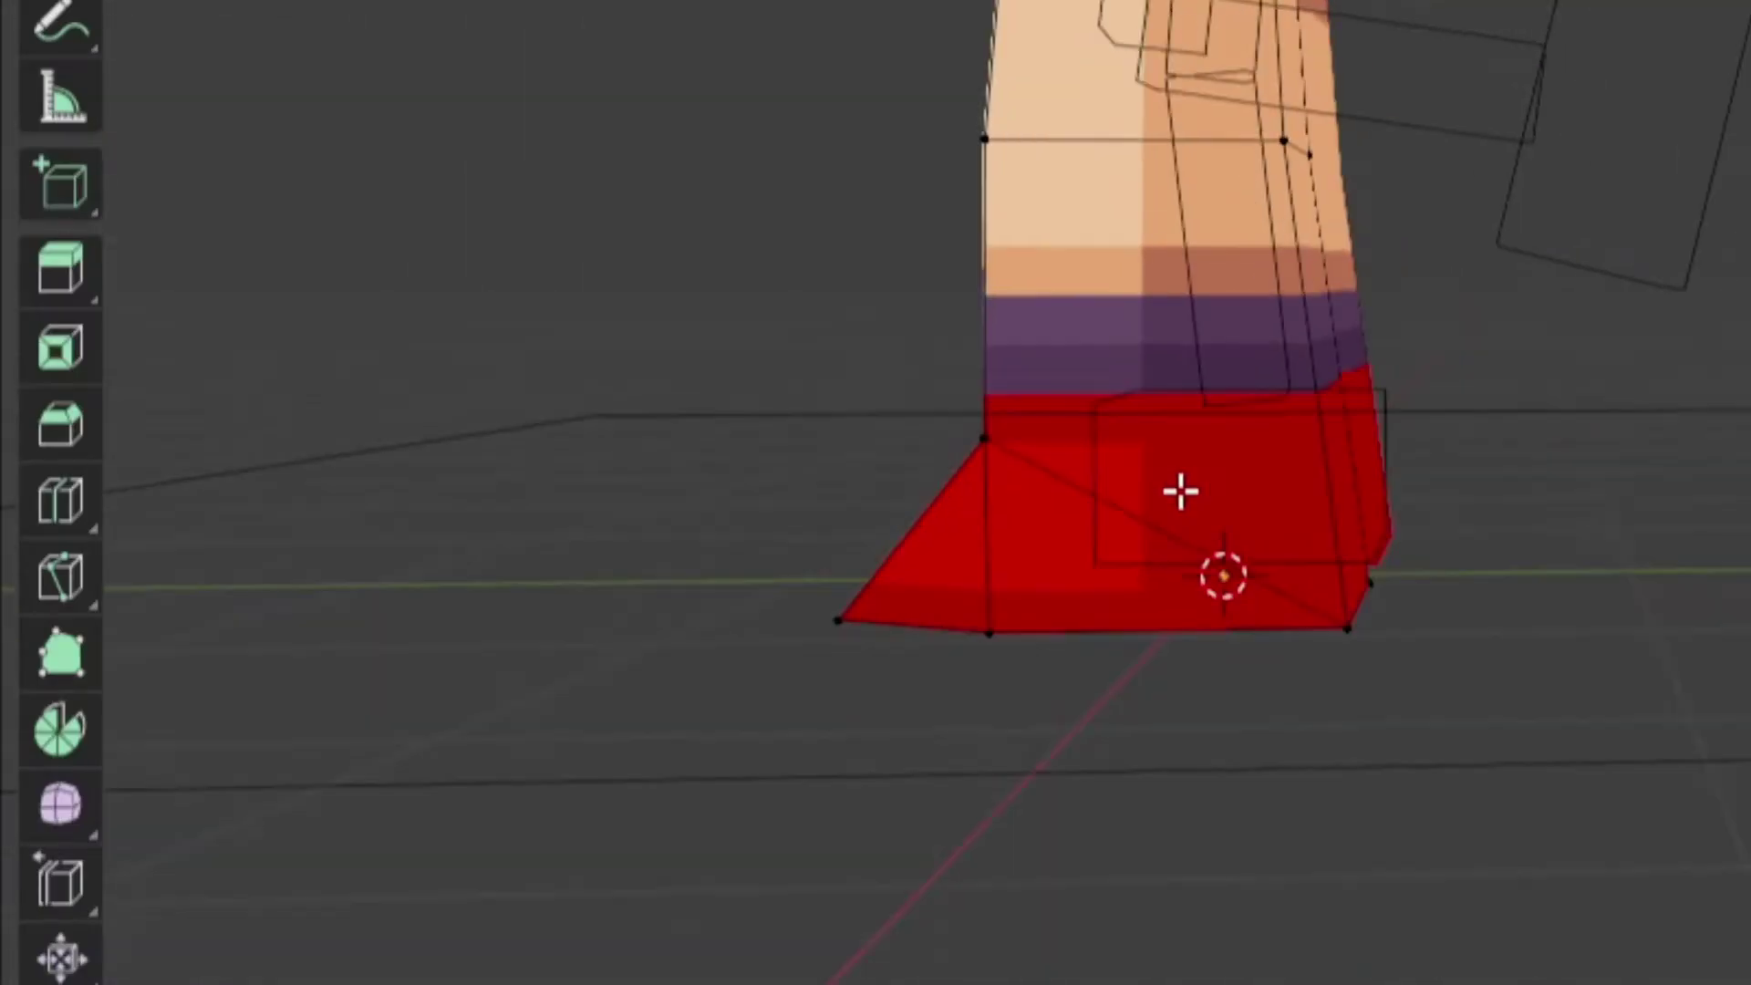
Step: Cut a continuous edge around the left ankle with the Knife tool, from the front ankle vertices through the midpoints of the rear edges
middle_drag(1179, 489, 1419, 523)
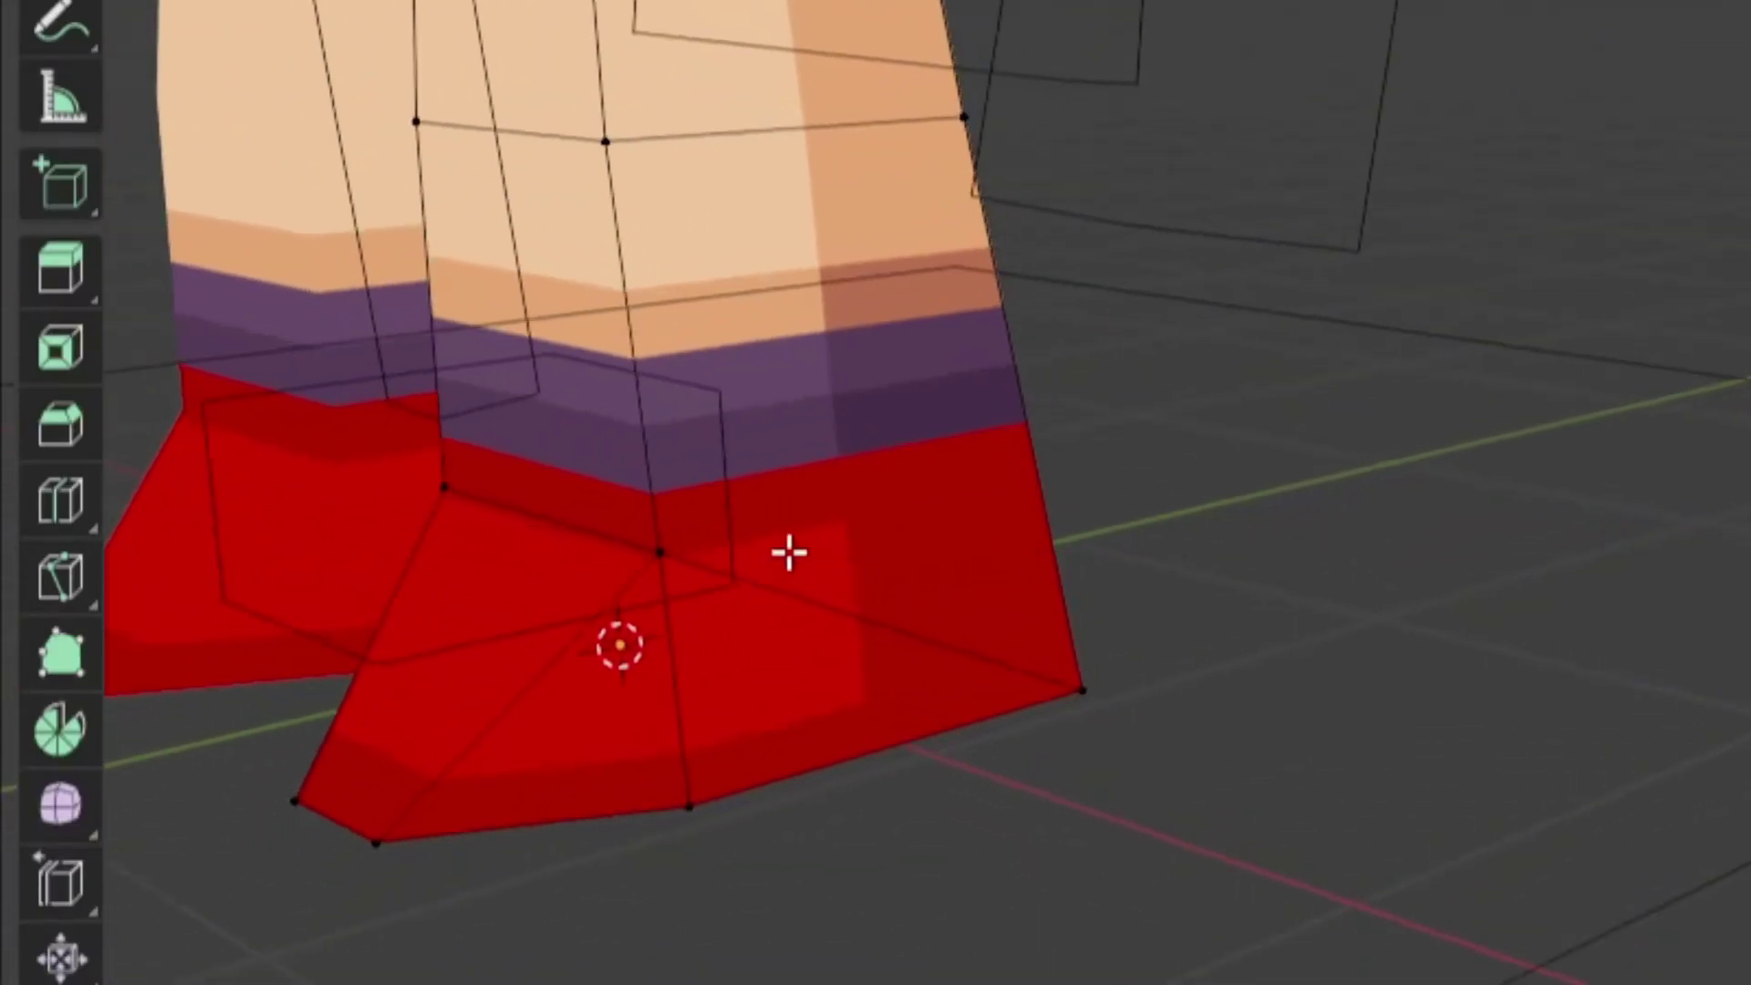
key(KP_1)
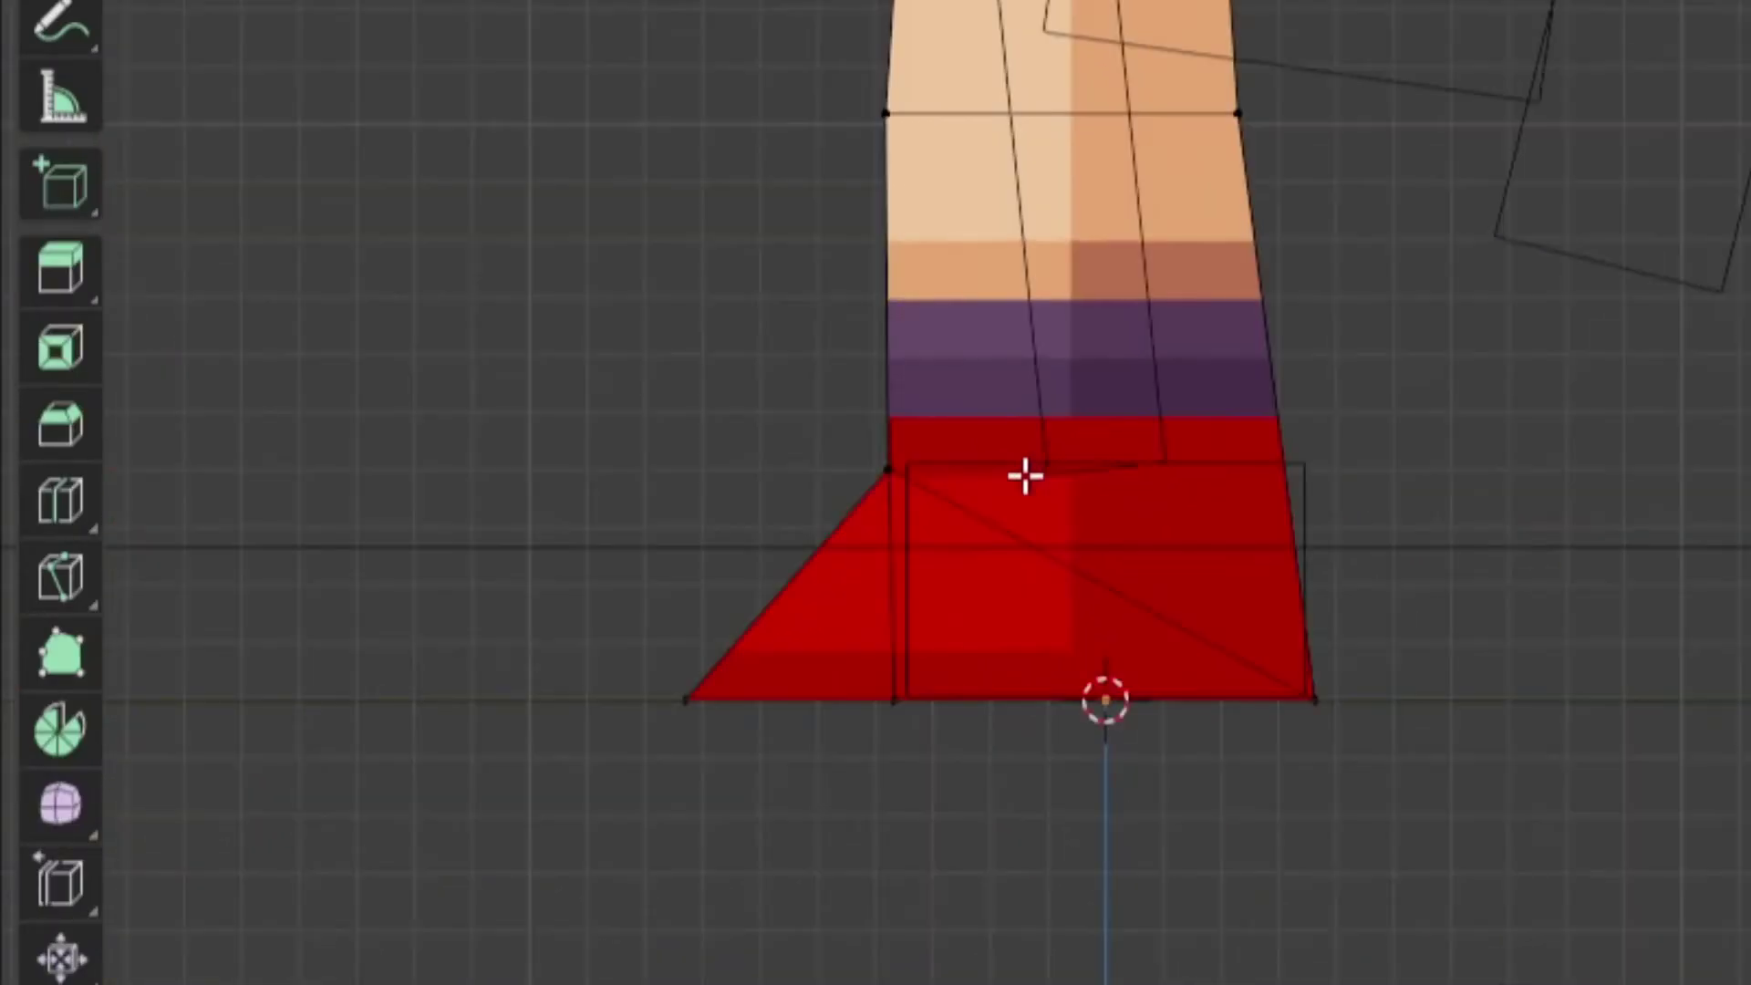
click(615, 528)
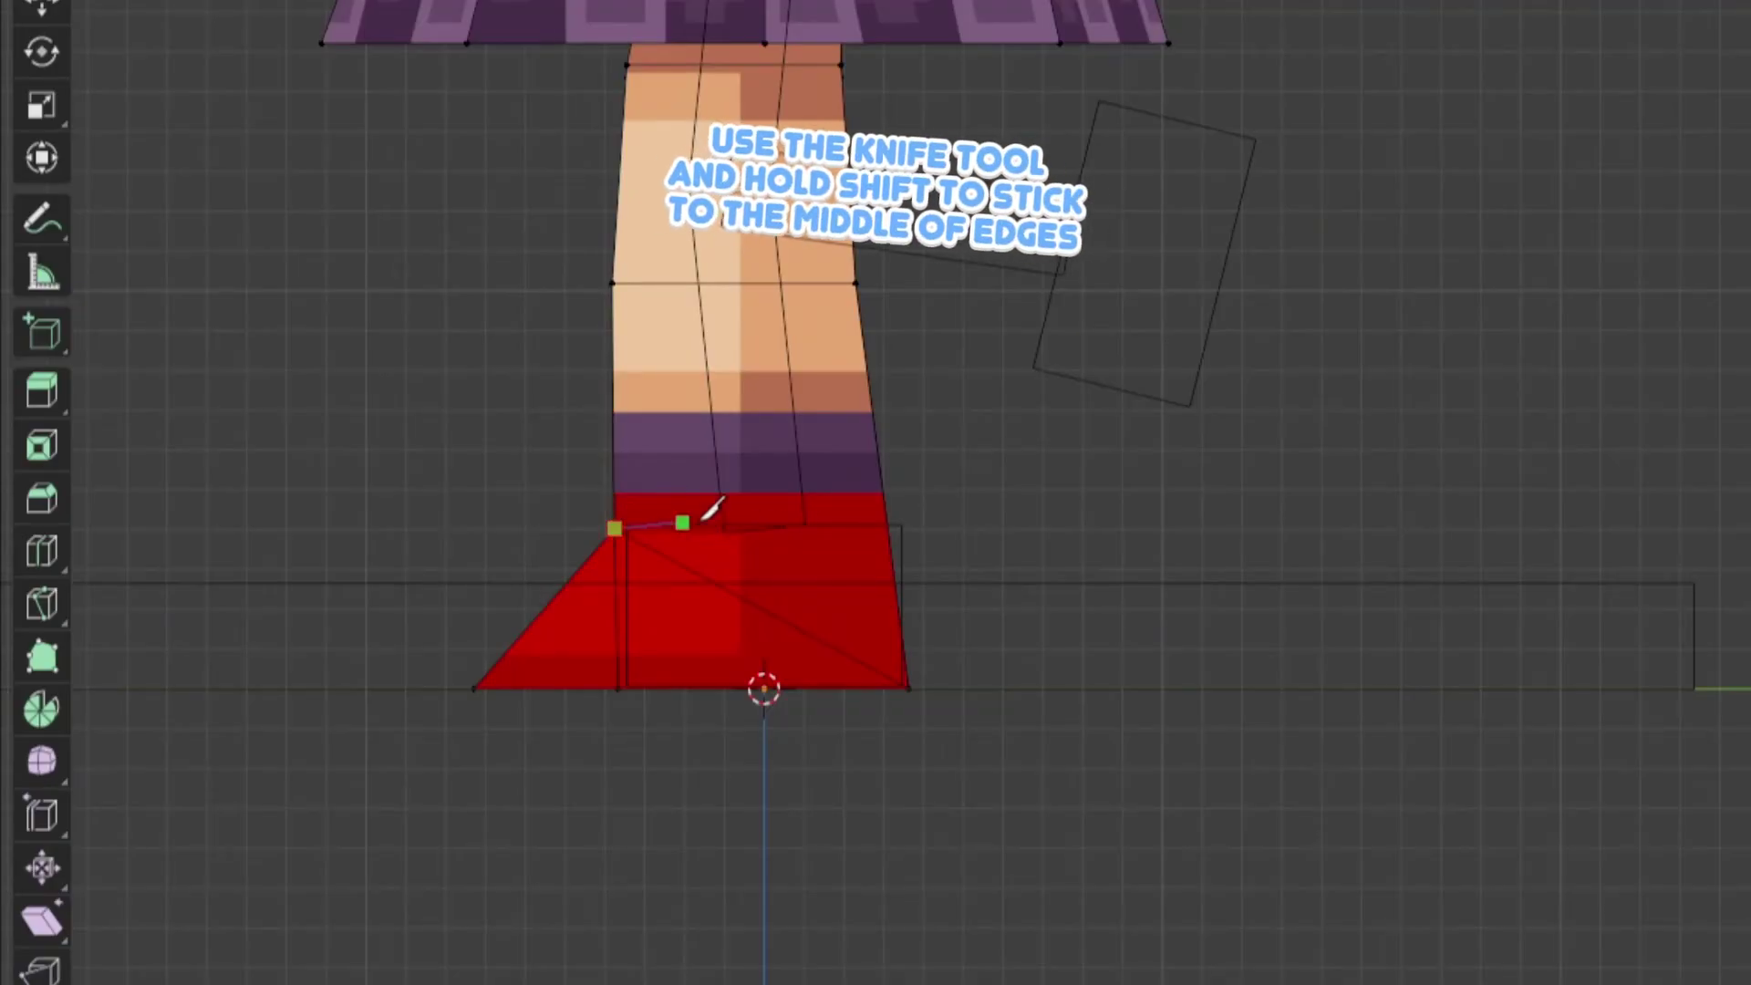
middle_drag(884, 528, 54, 528)
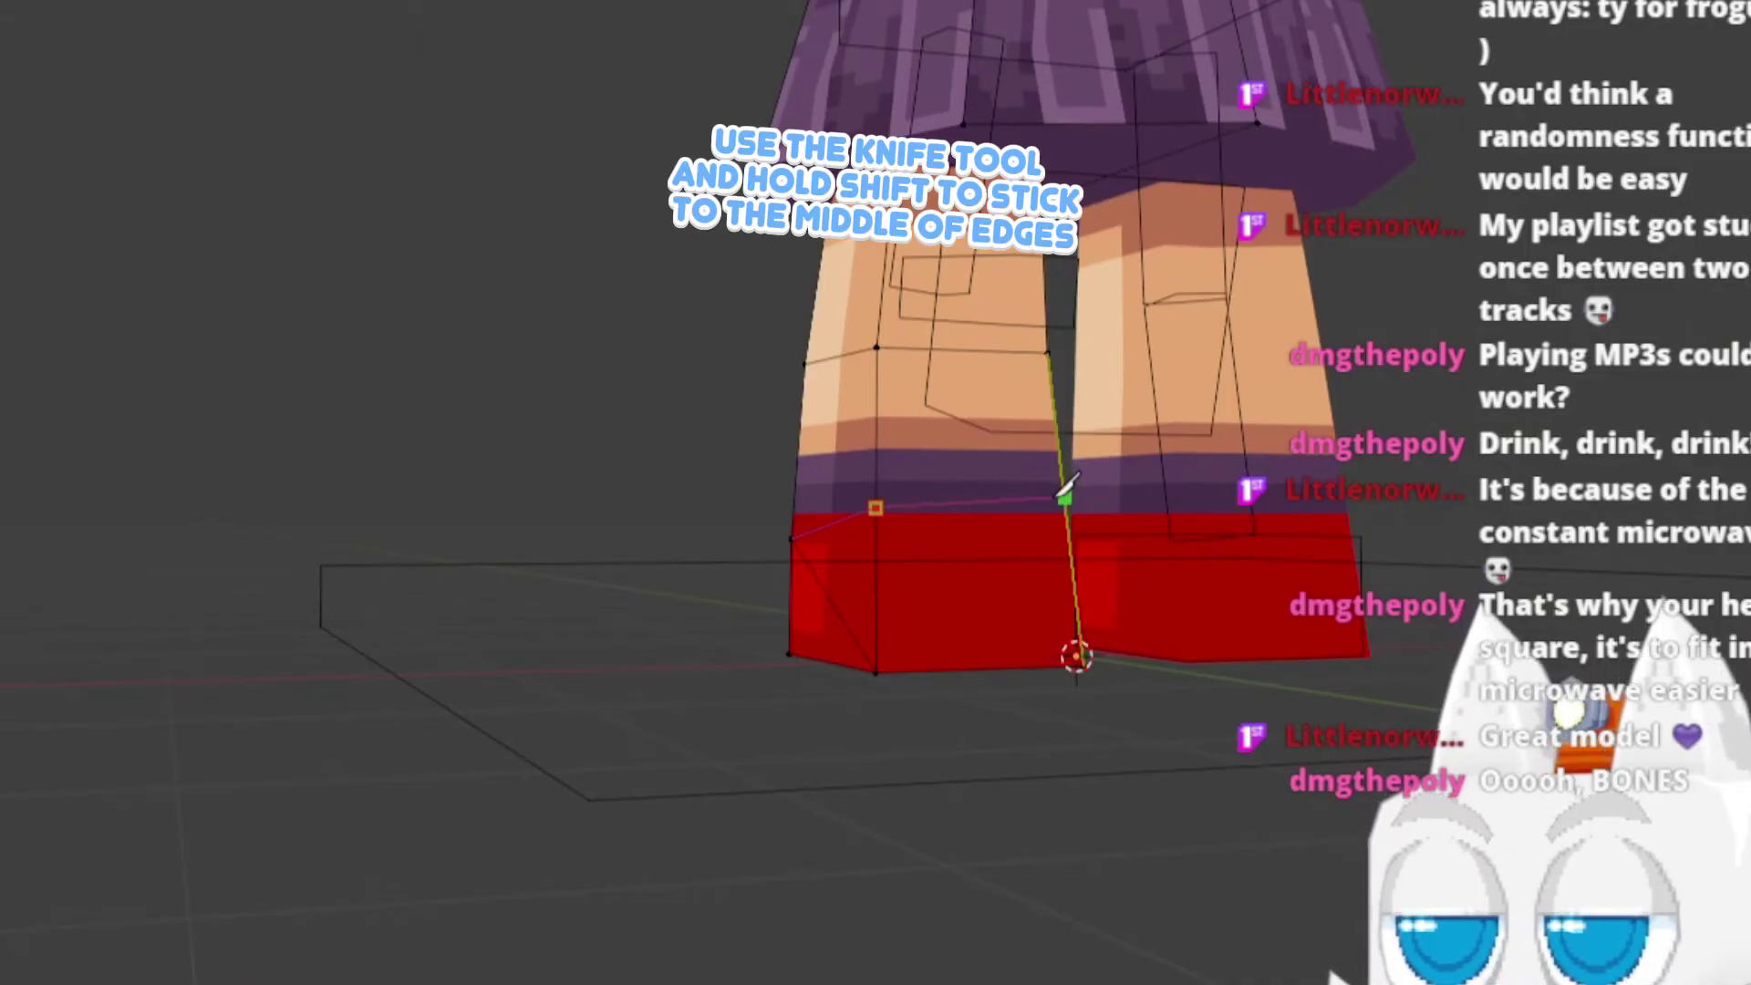
click(1061, 497)
middle_drag(1061, 497, 494, 503)
middle_drag(711, 499, 638, 500)
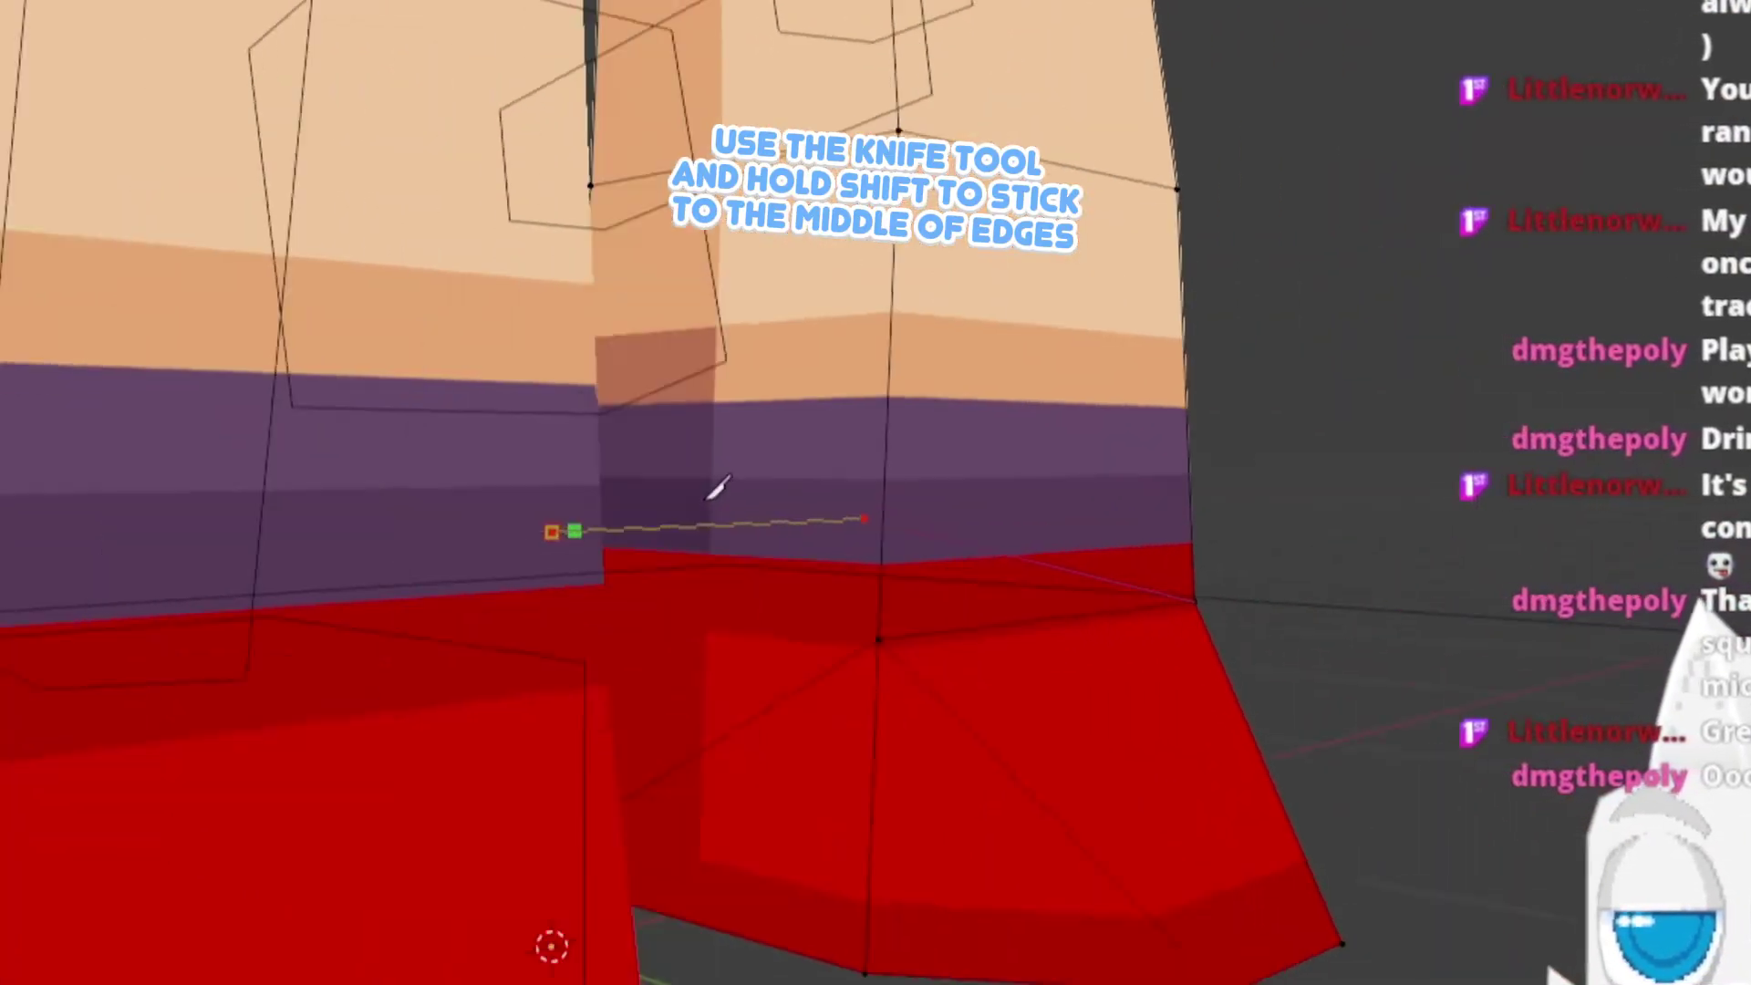
click(824, 639)
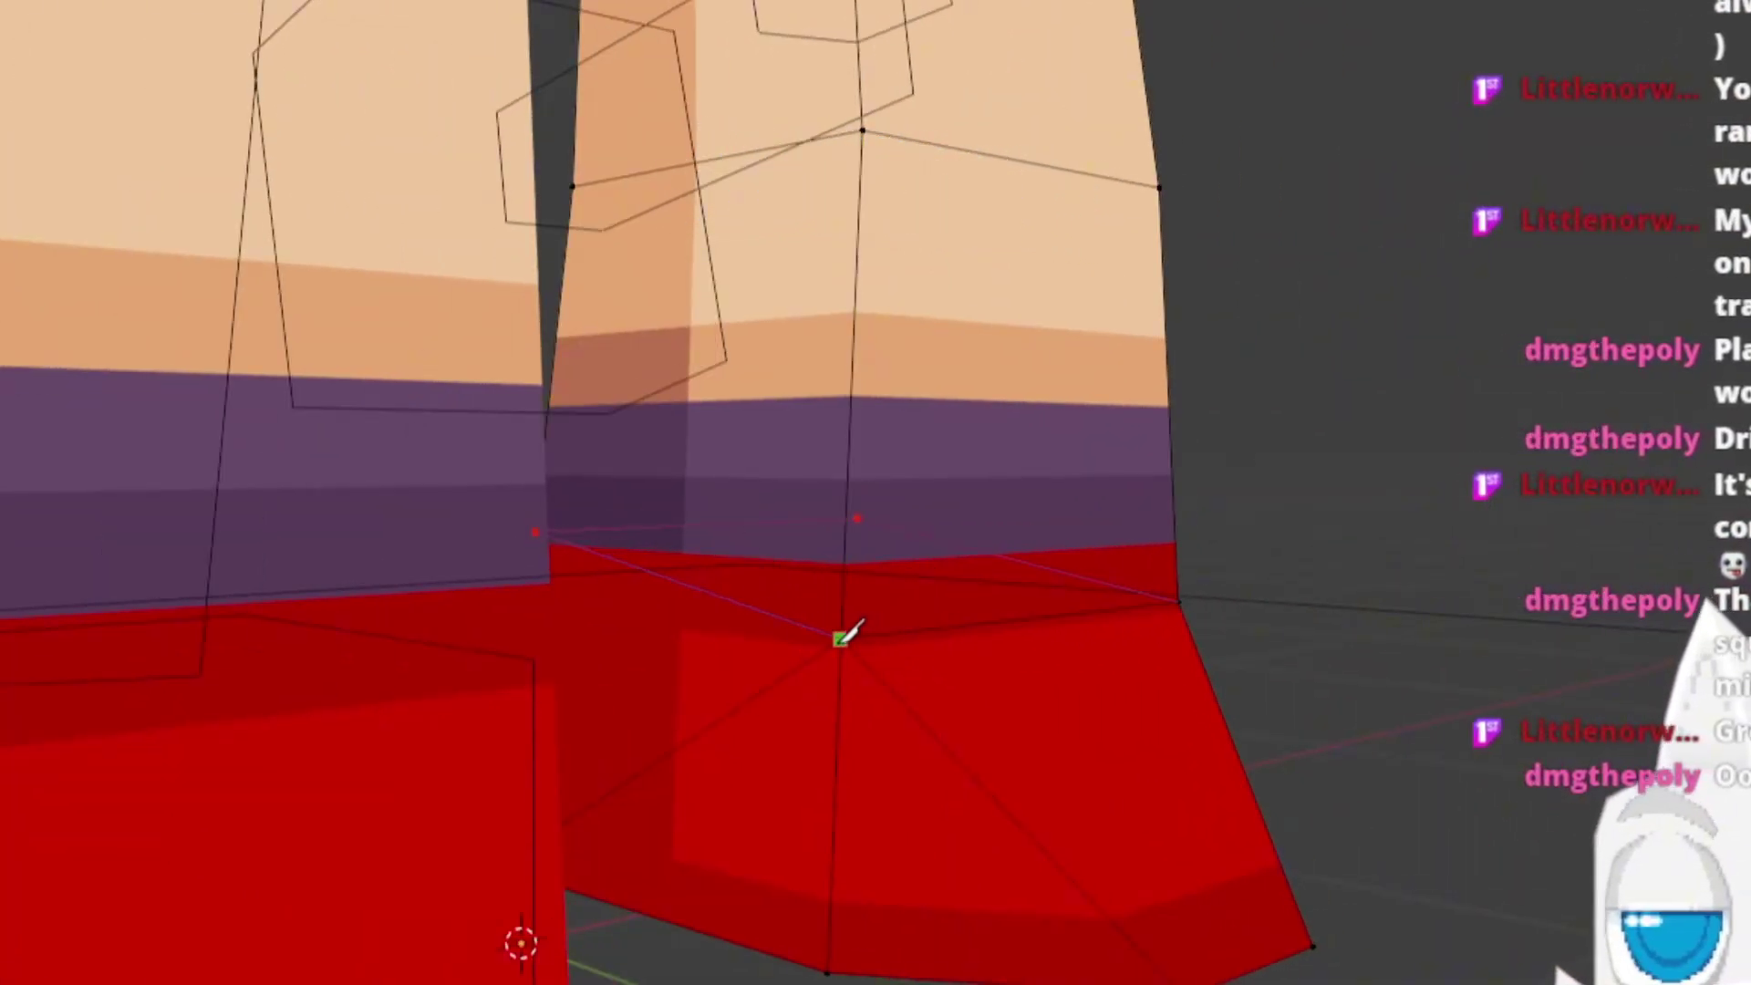
click(841, 639)
key(Return)
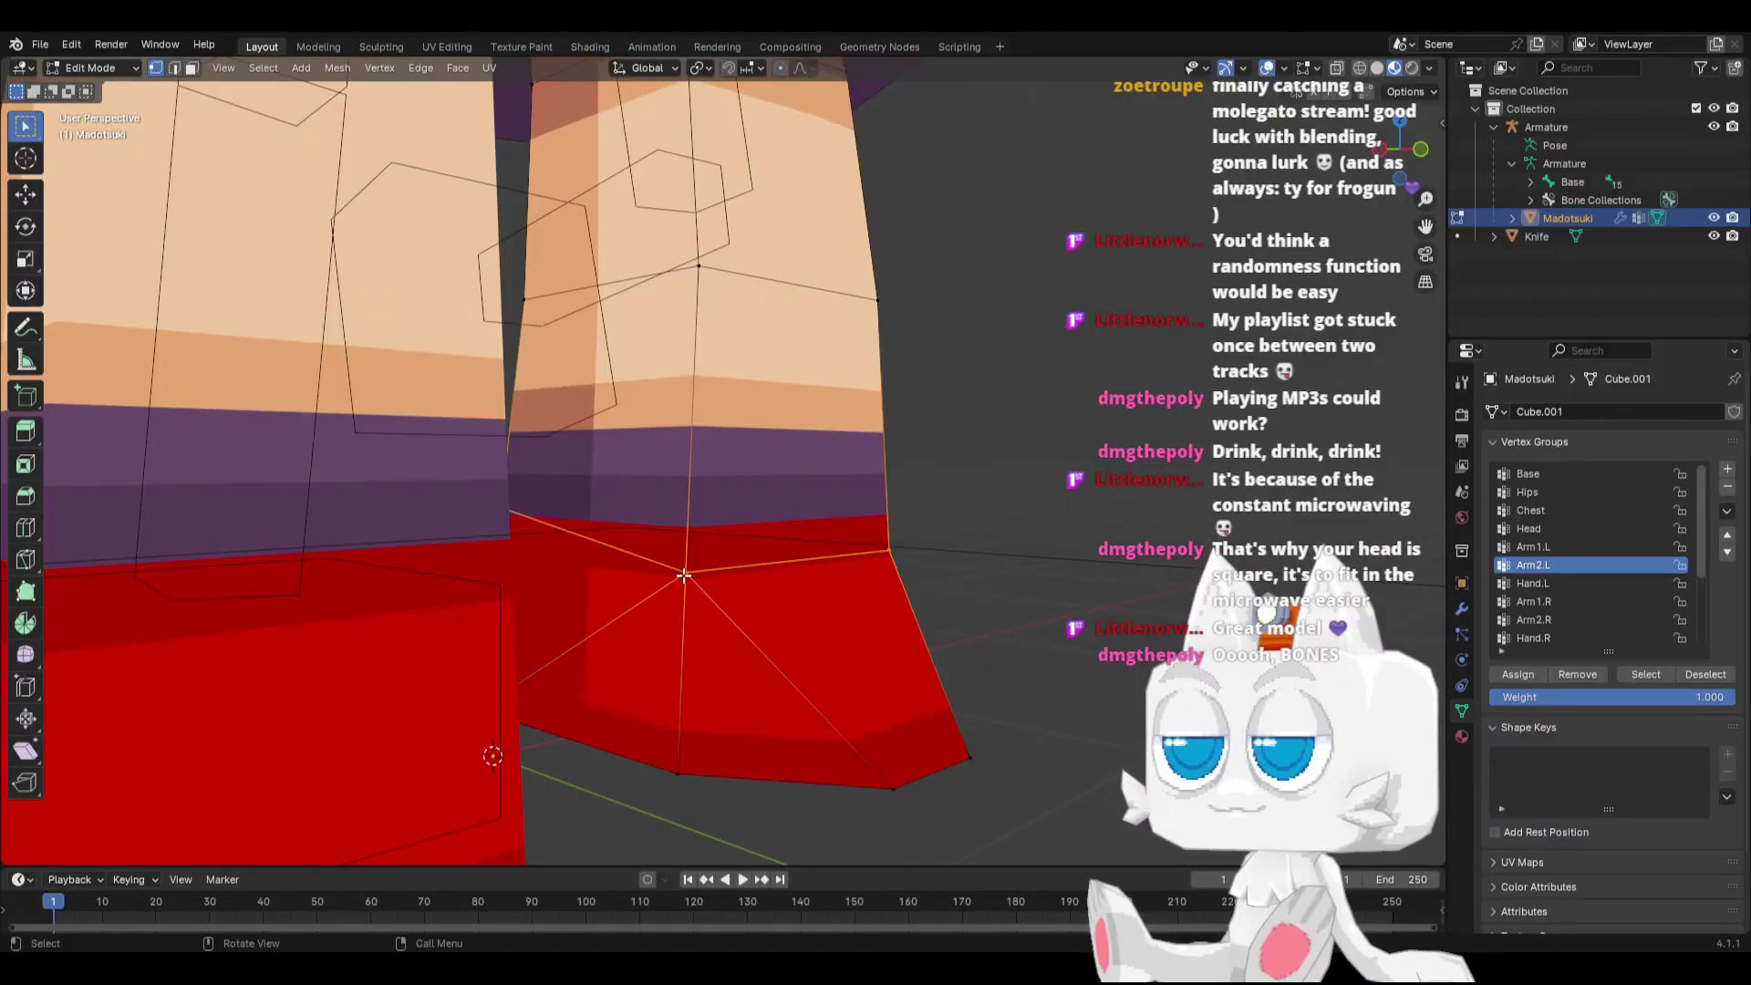
key(KP_3)
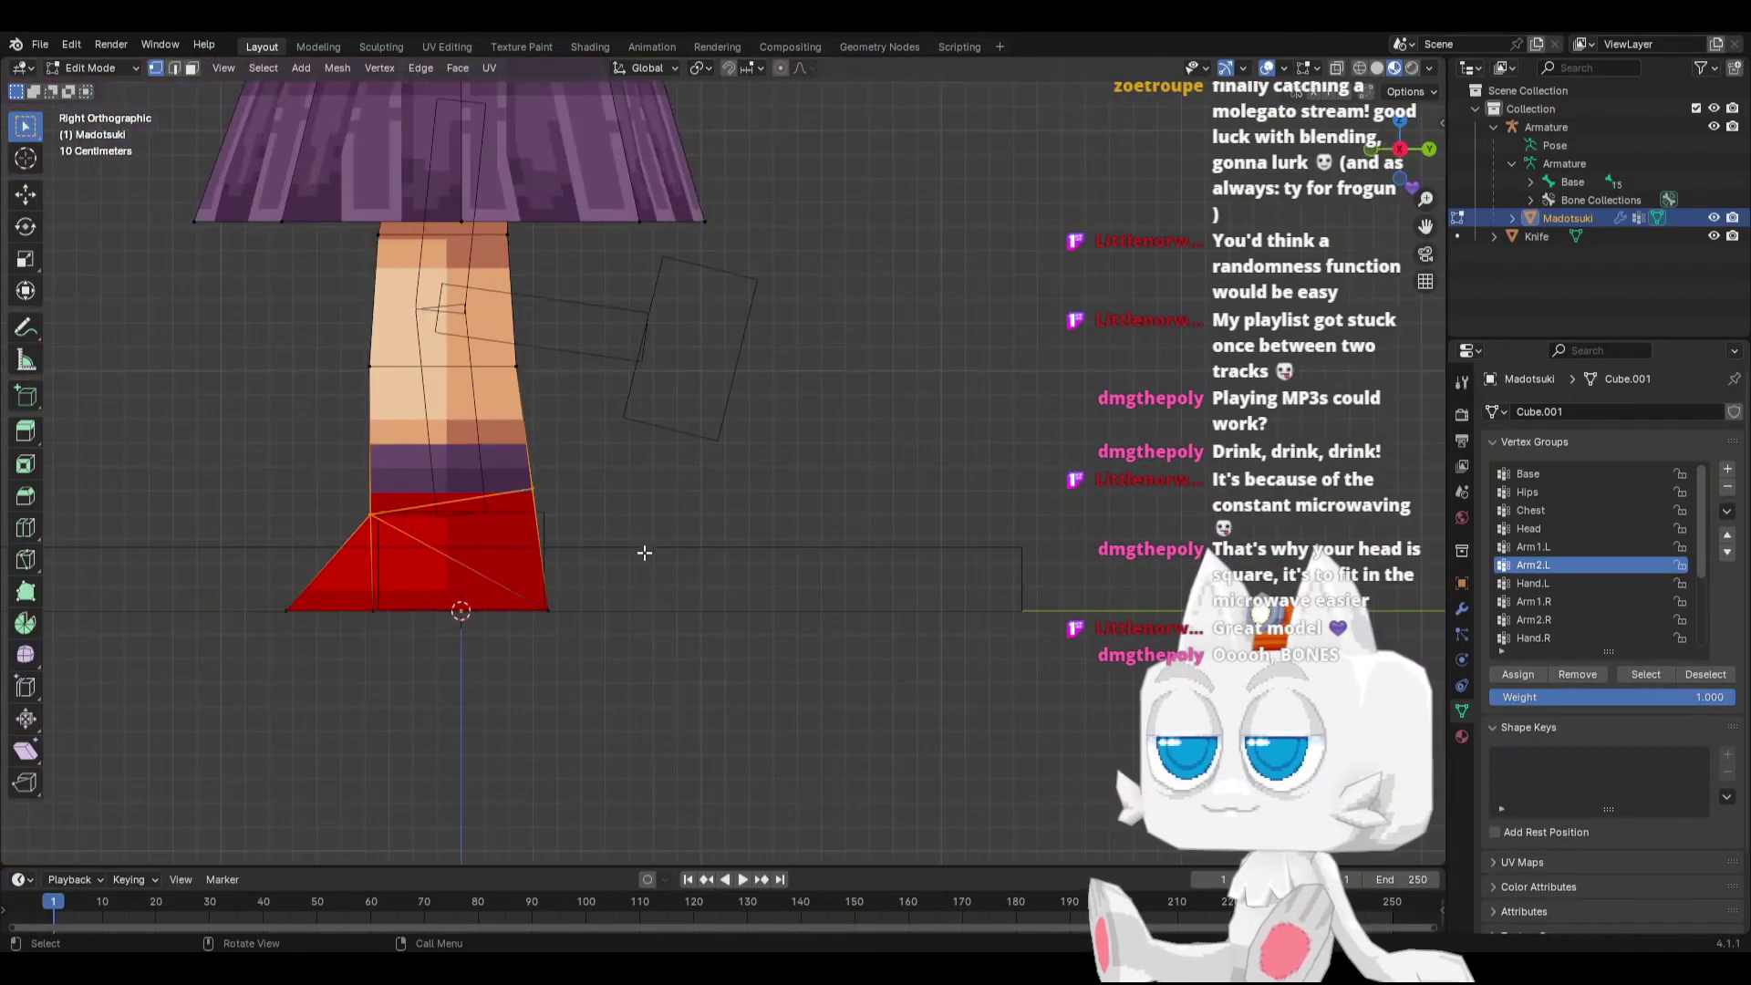
Step: Dissolve the leftover diagonal edges on the outer and inner sides of the left foot
middle_drag(576, 568, 324, 177)
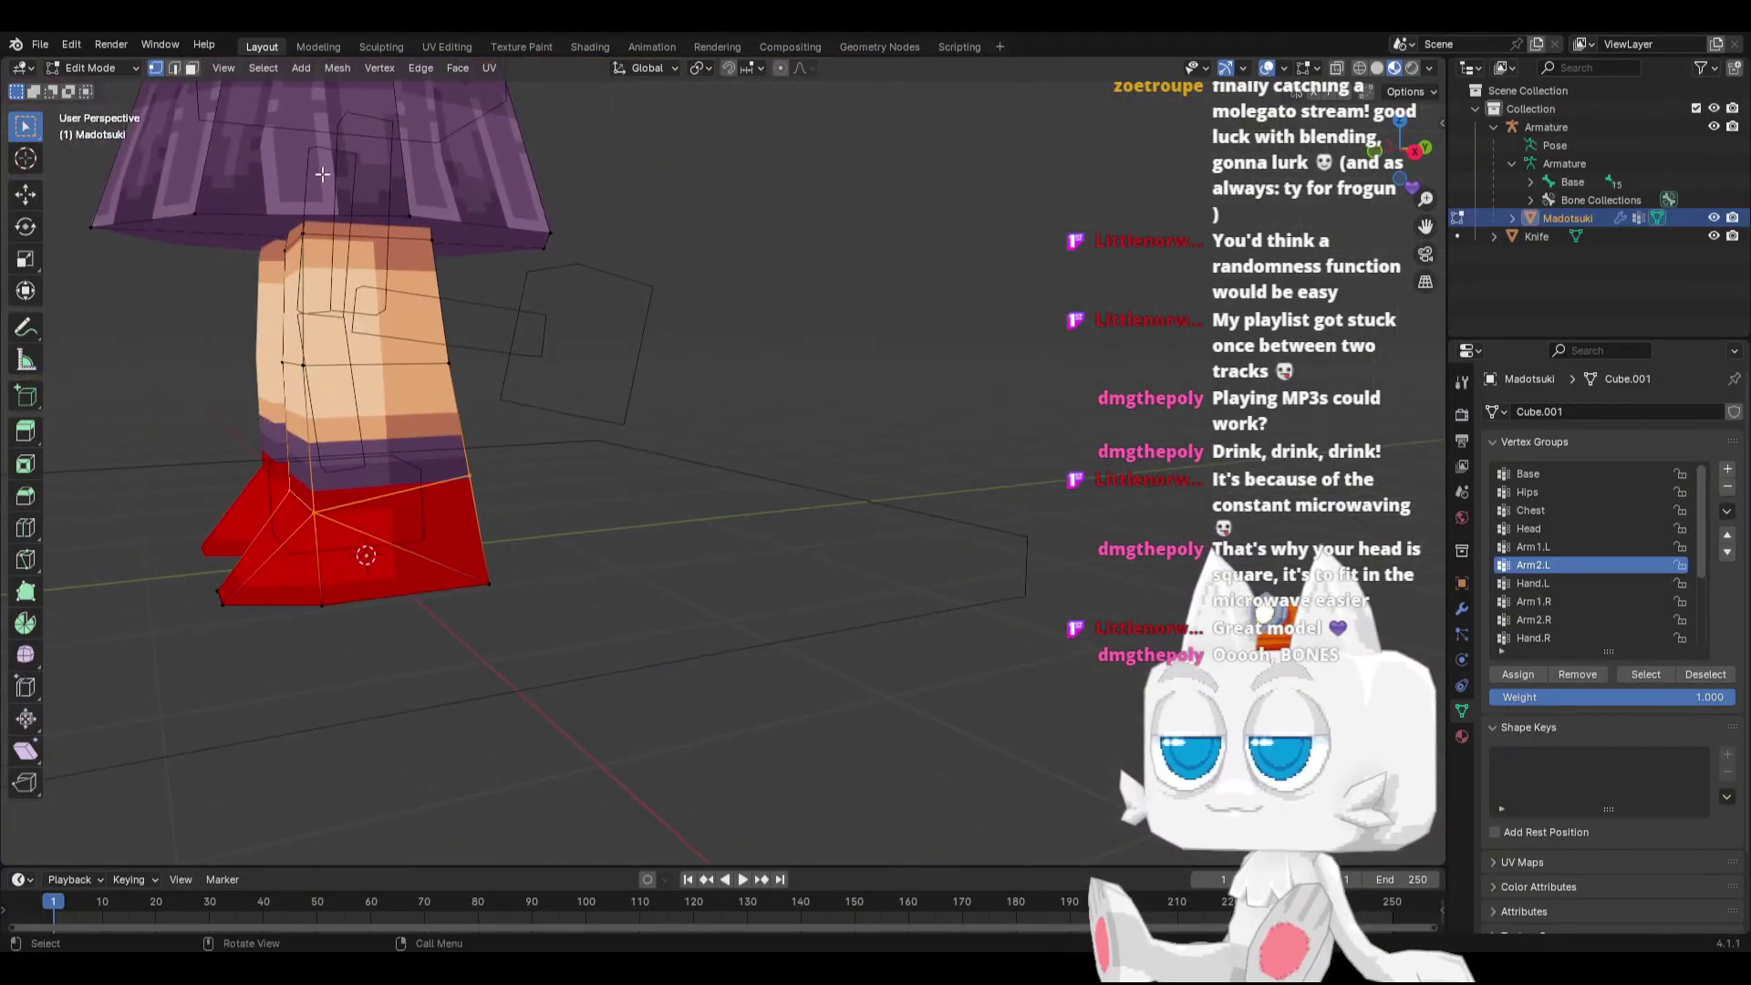
click(174, 68)
key(x)
click(382, 544)
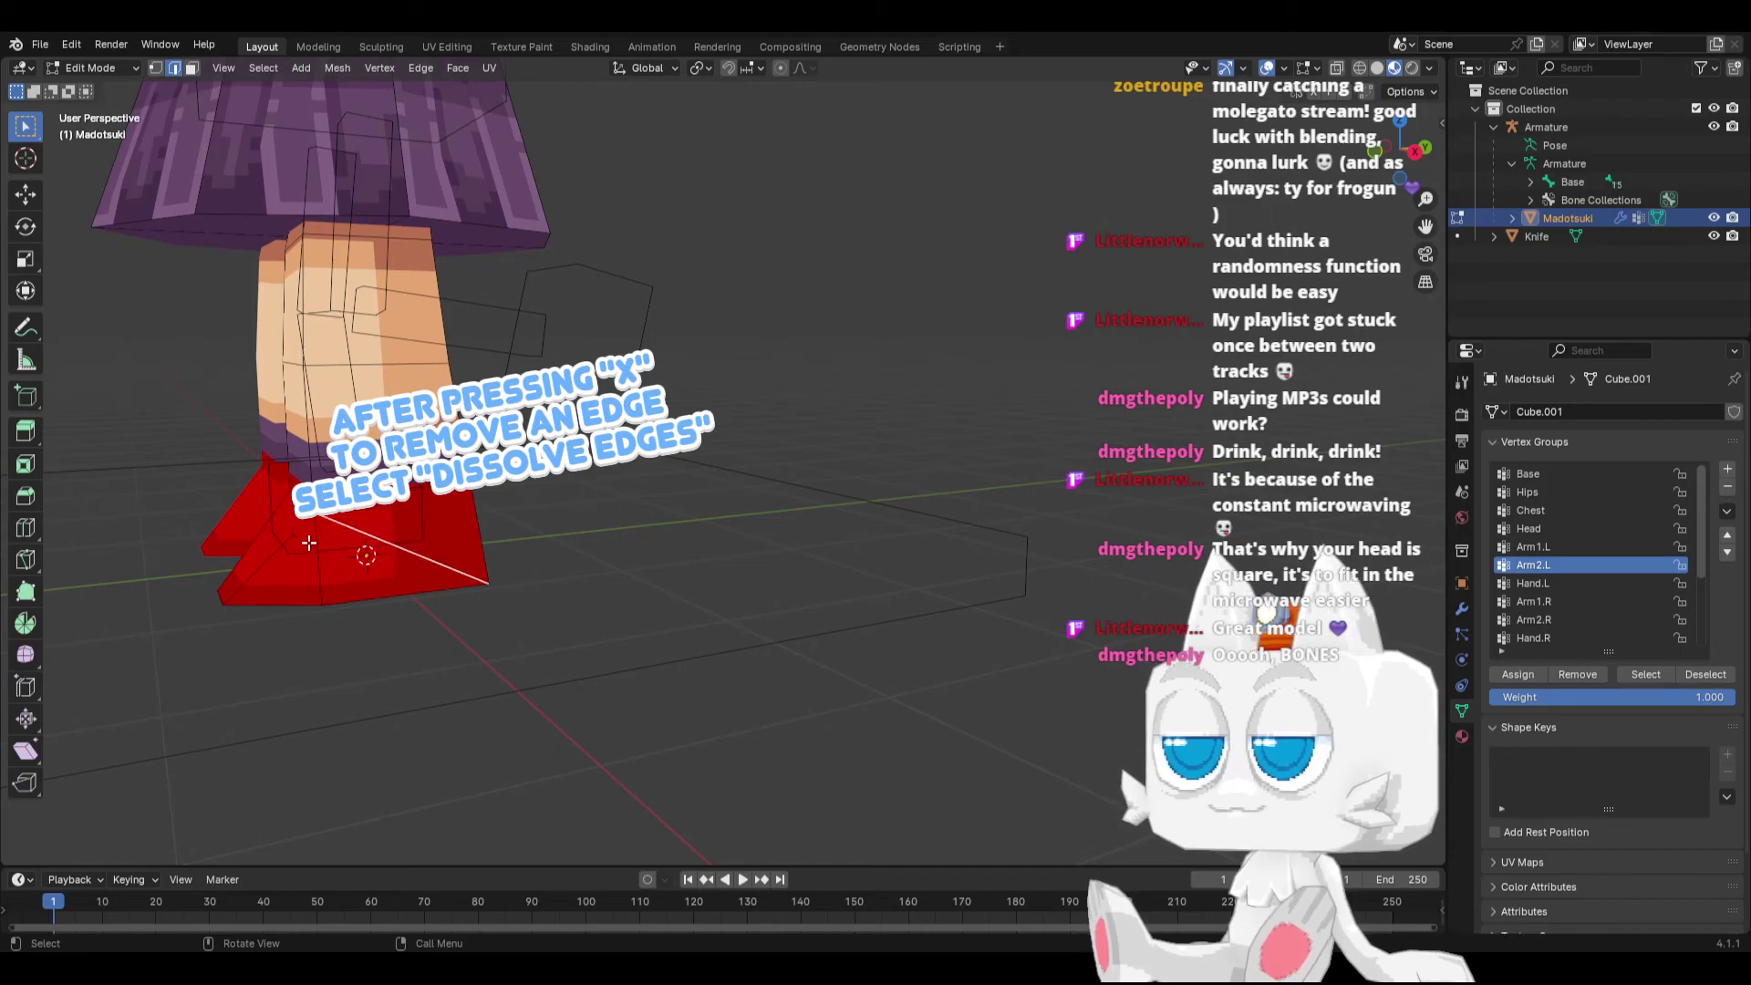
middle_drag(309, 542, 476, 623)
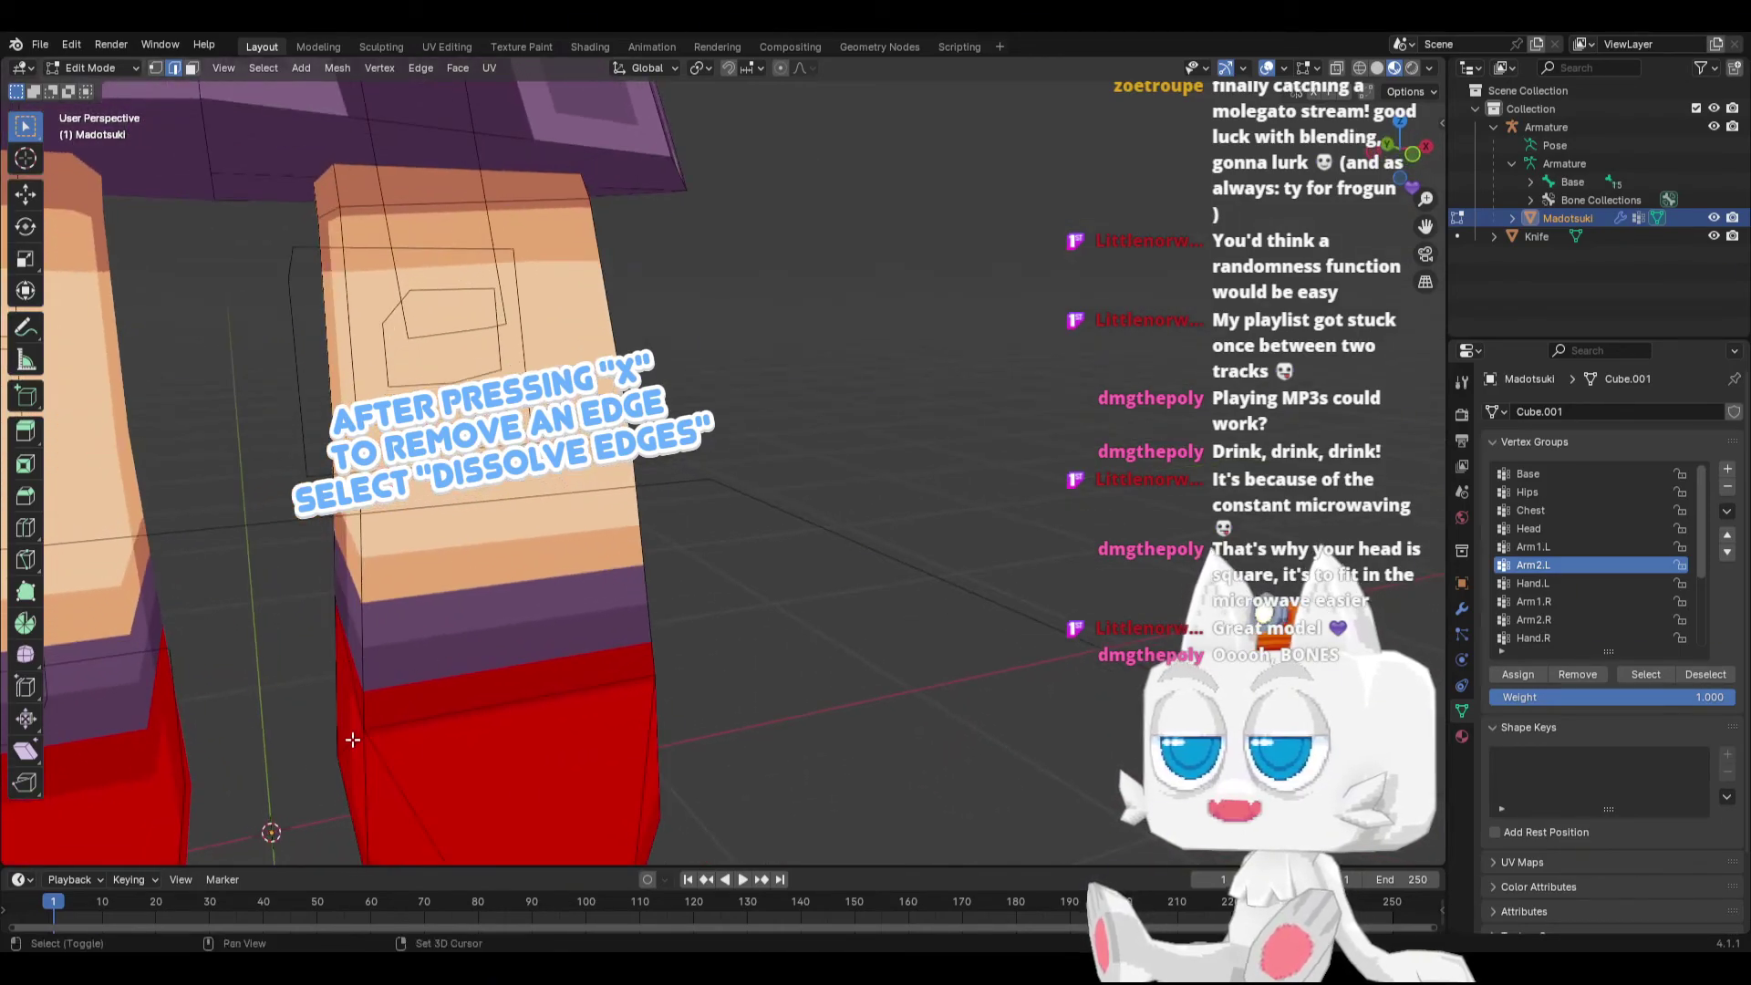
key(x)
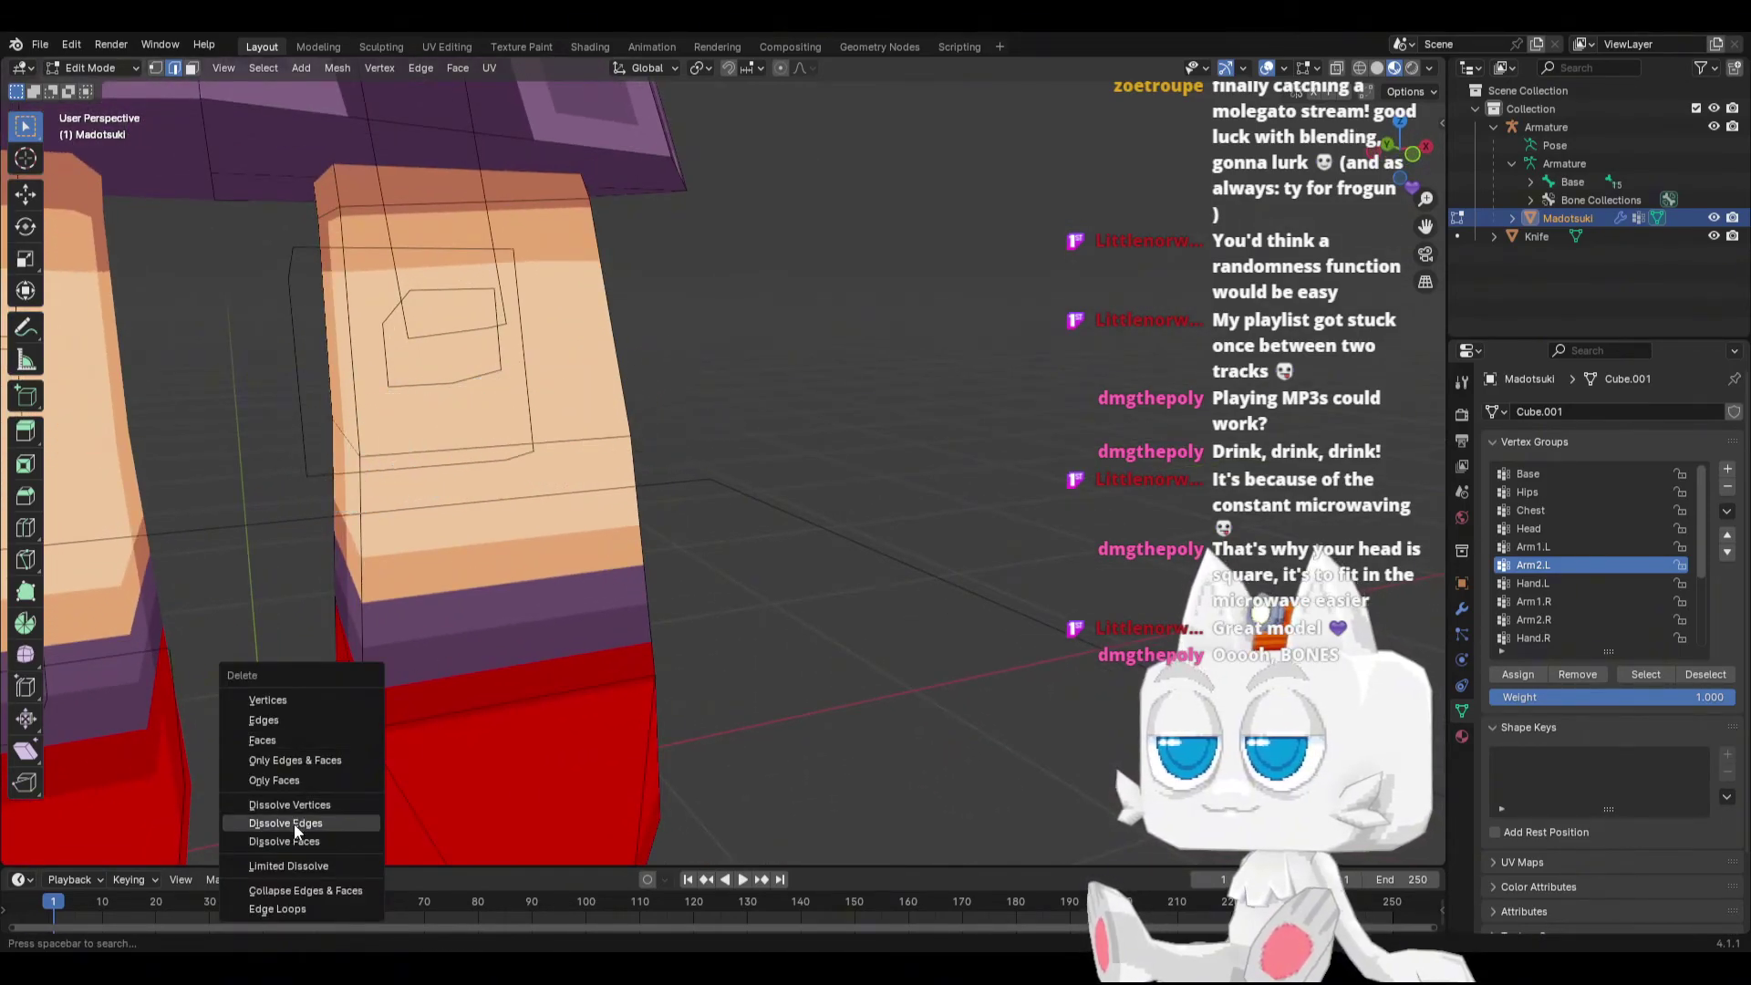
click(285, 823)
scroll(508, 613, down, 6)
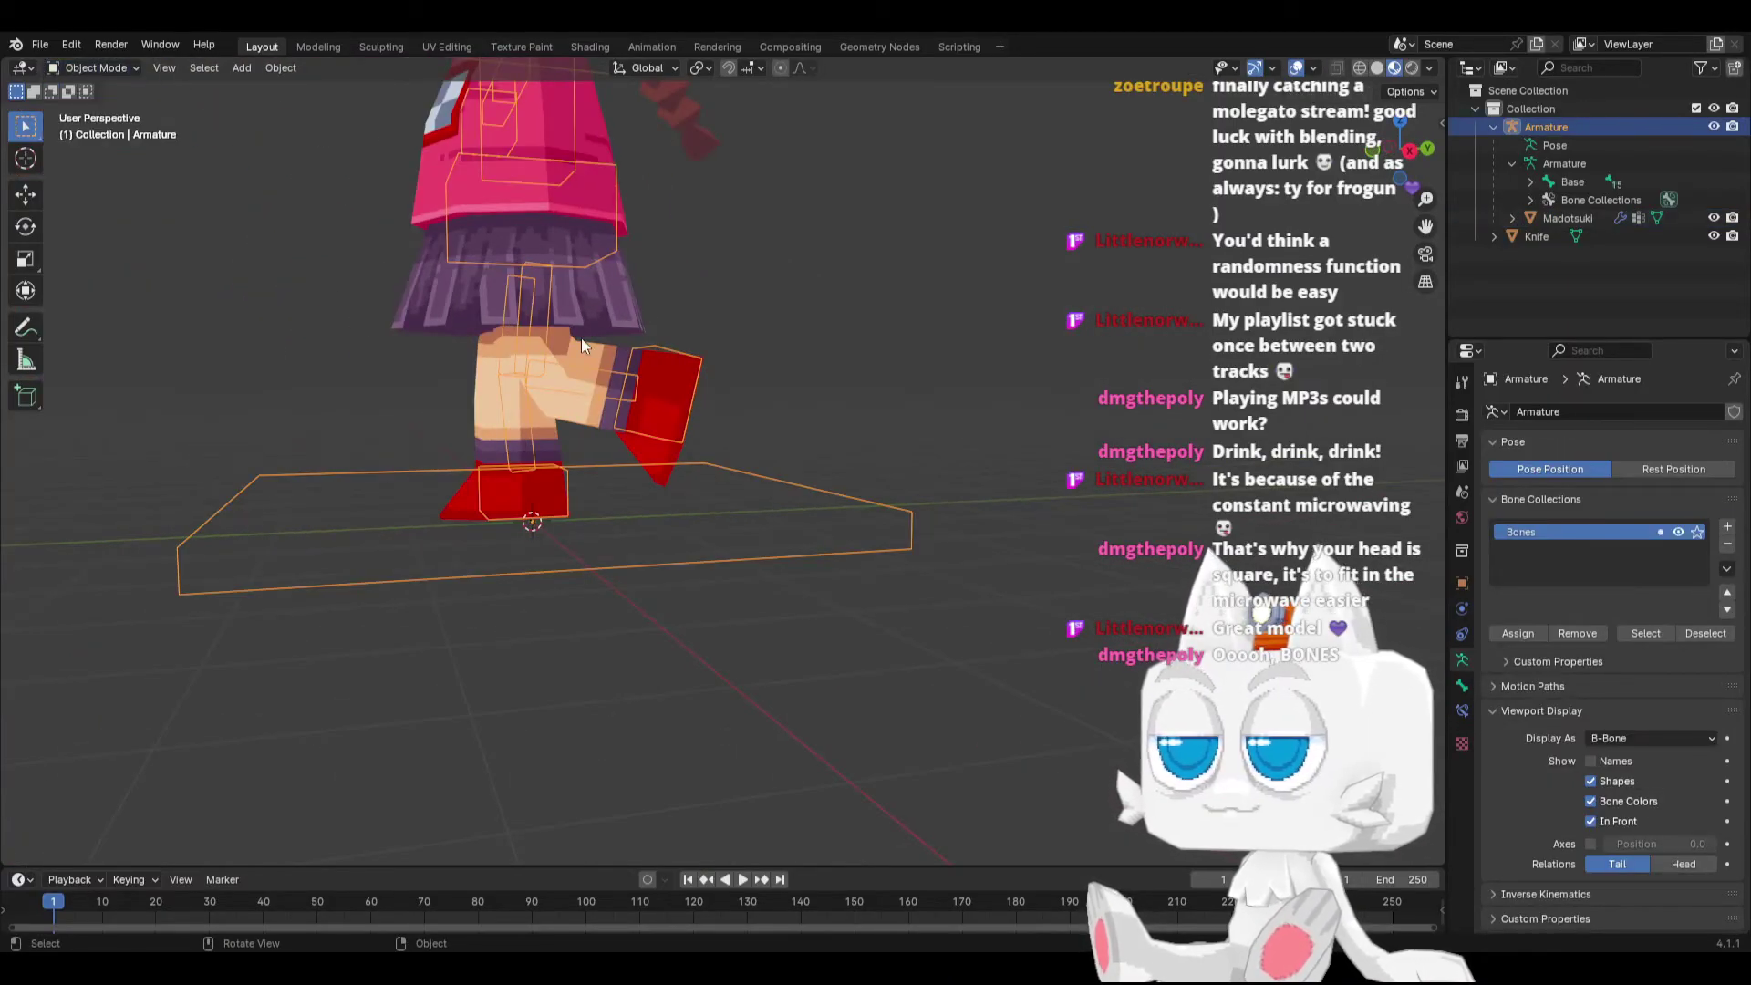
Step: Put the character mesh in Weight Paint mode with wireframe shading and inspect the Leg2.L weights around the bent knee and ankle
click(595, 347)
click(96, 68)
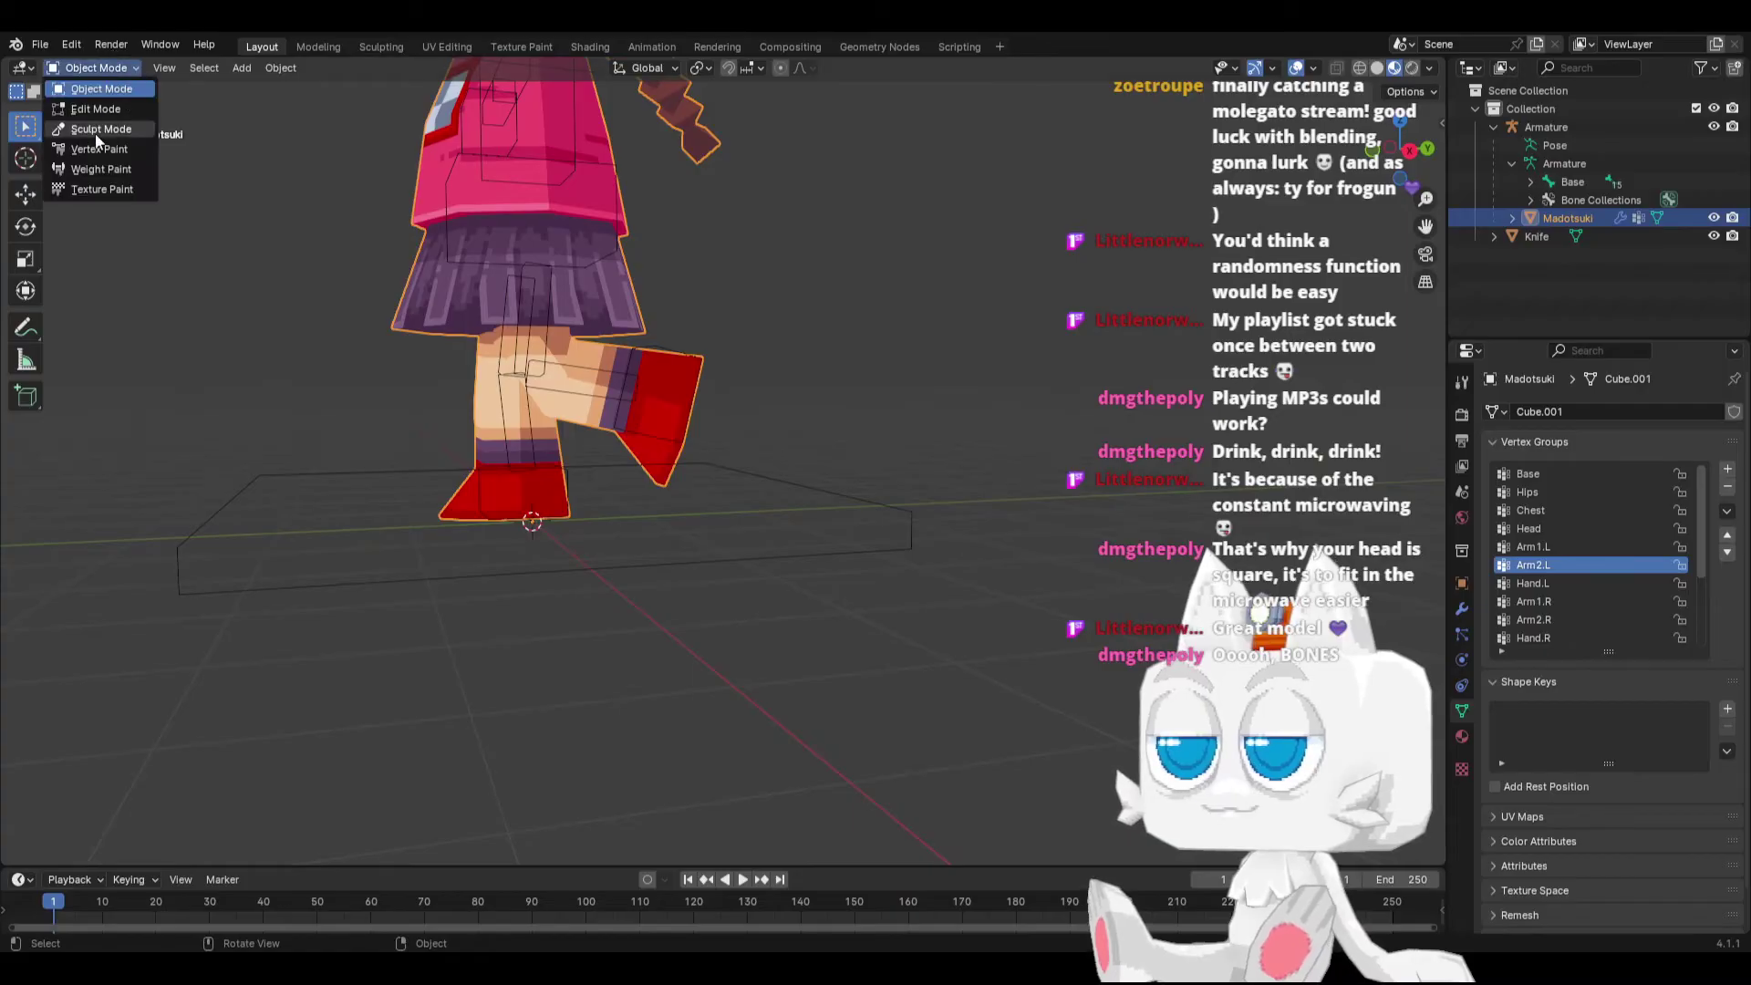
click(82, 171)
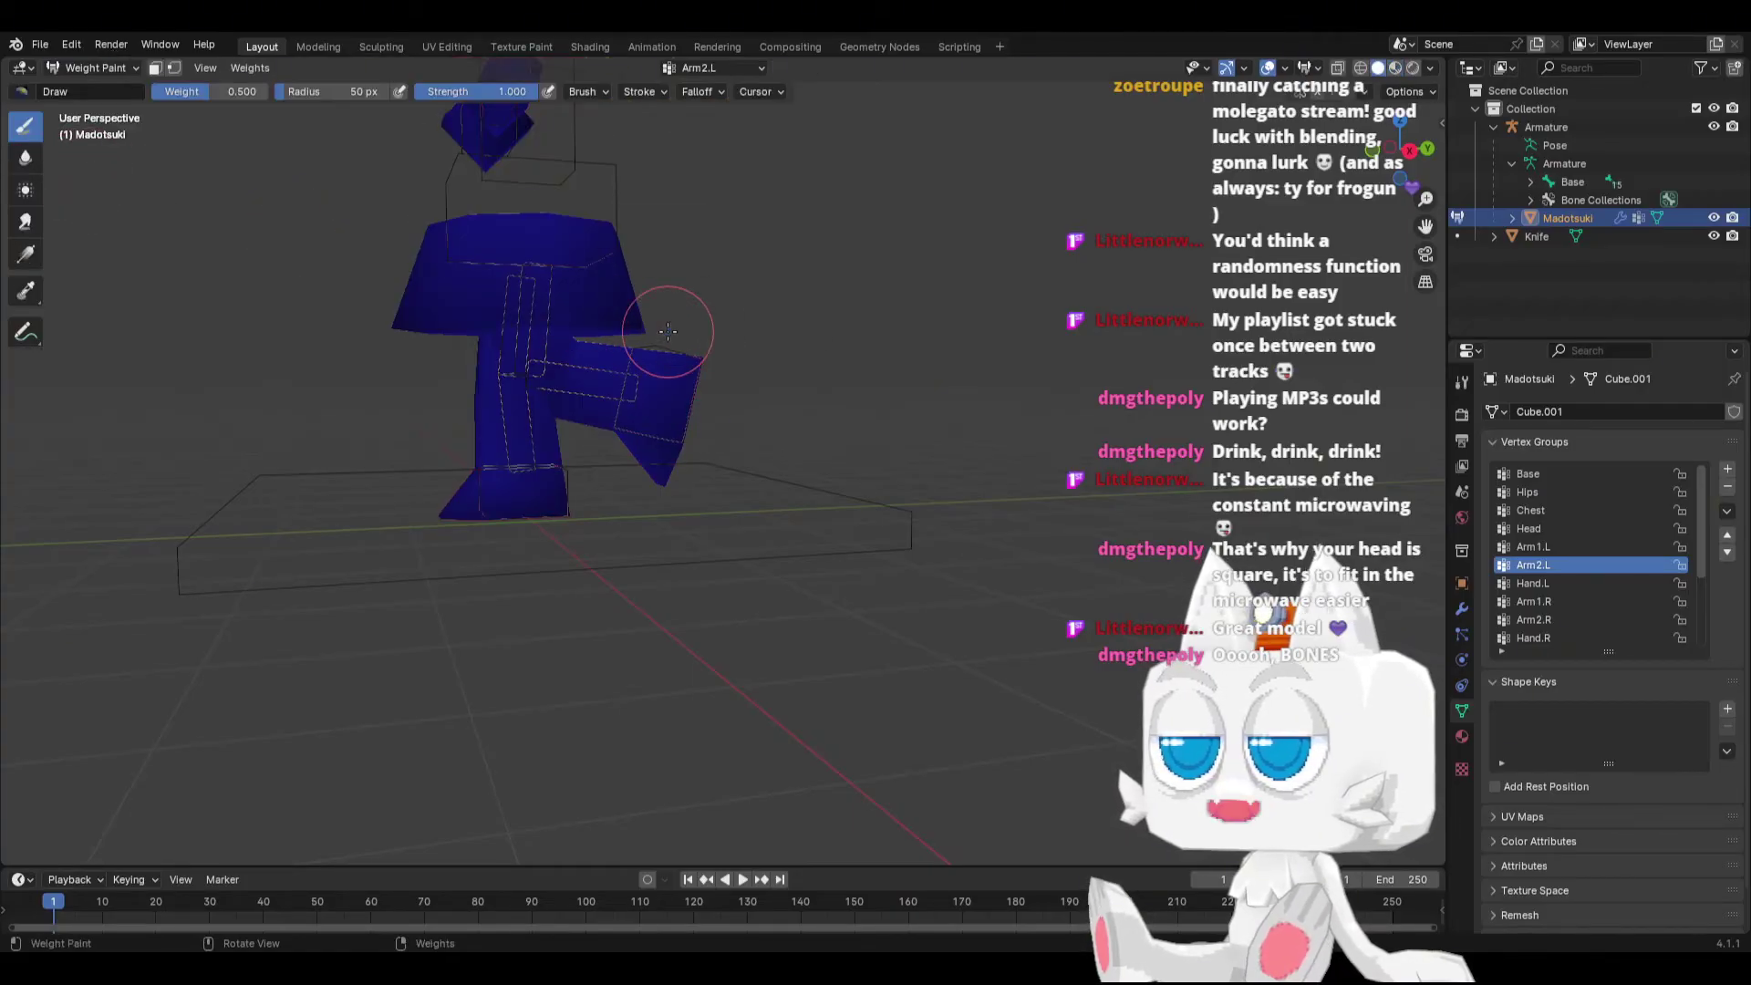
key(z)
click(472, 351)
scroll(690, 410, up, 2)
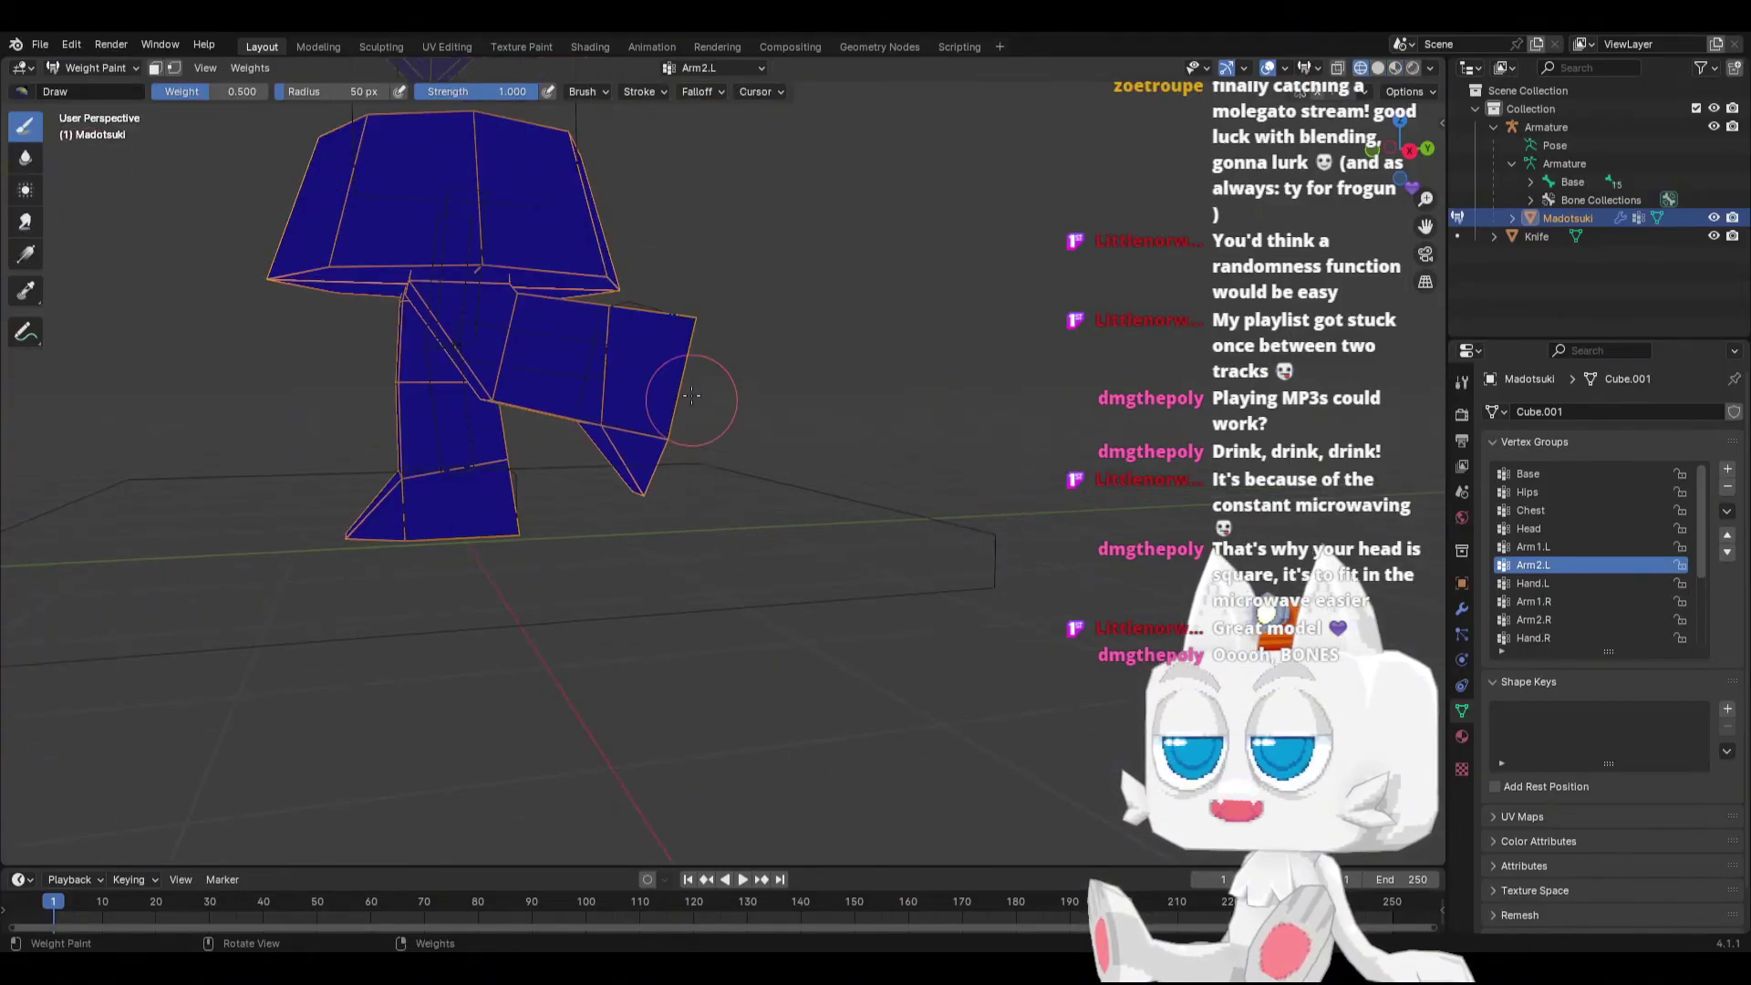
scroll(1574, 601, down, 2)
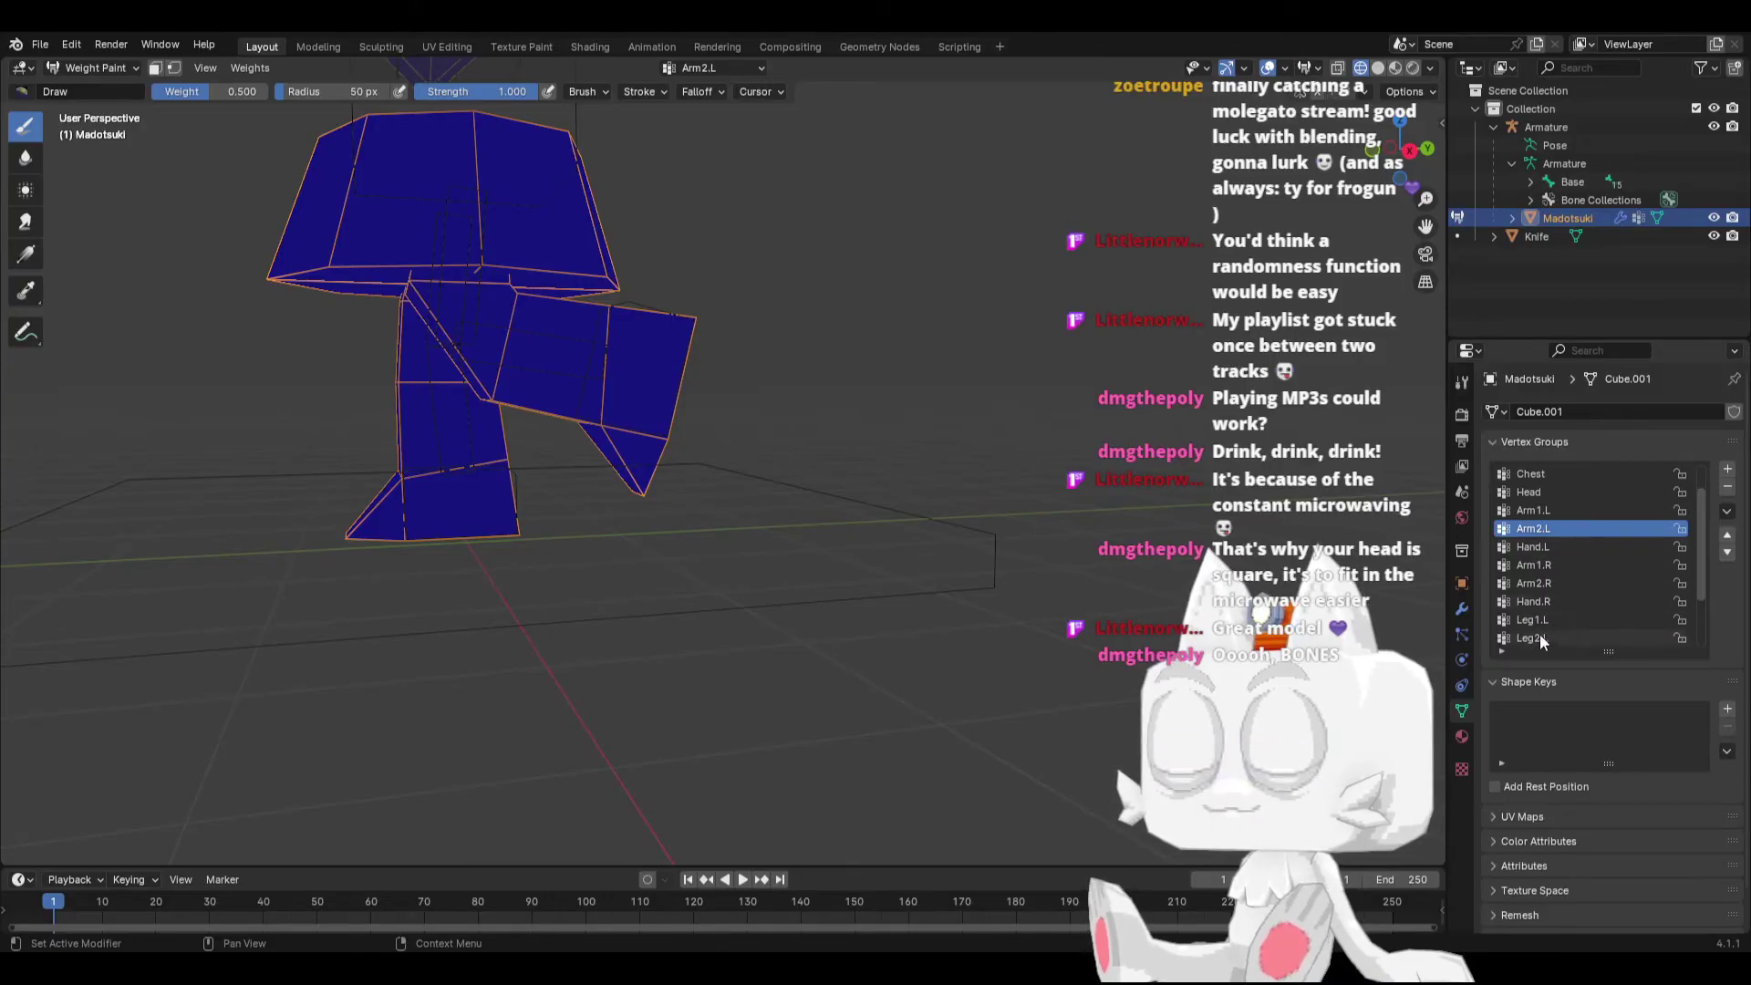
click(1539, 636)
key(KP_1)
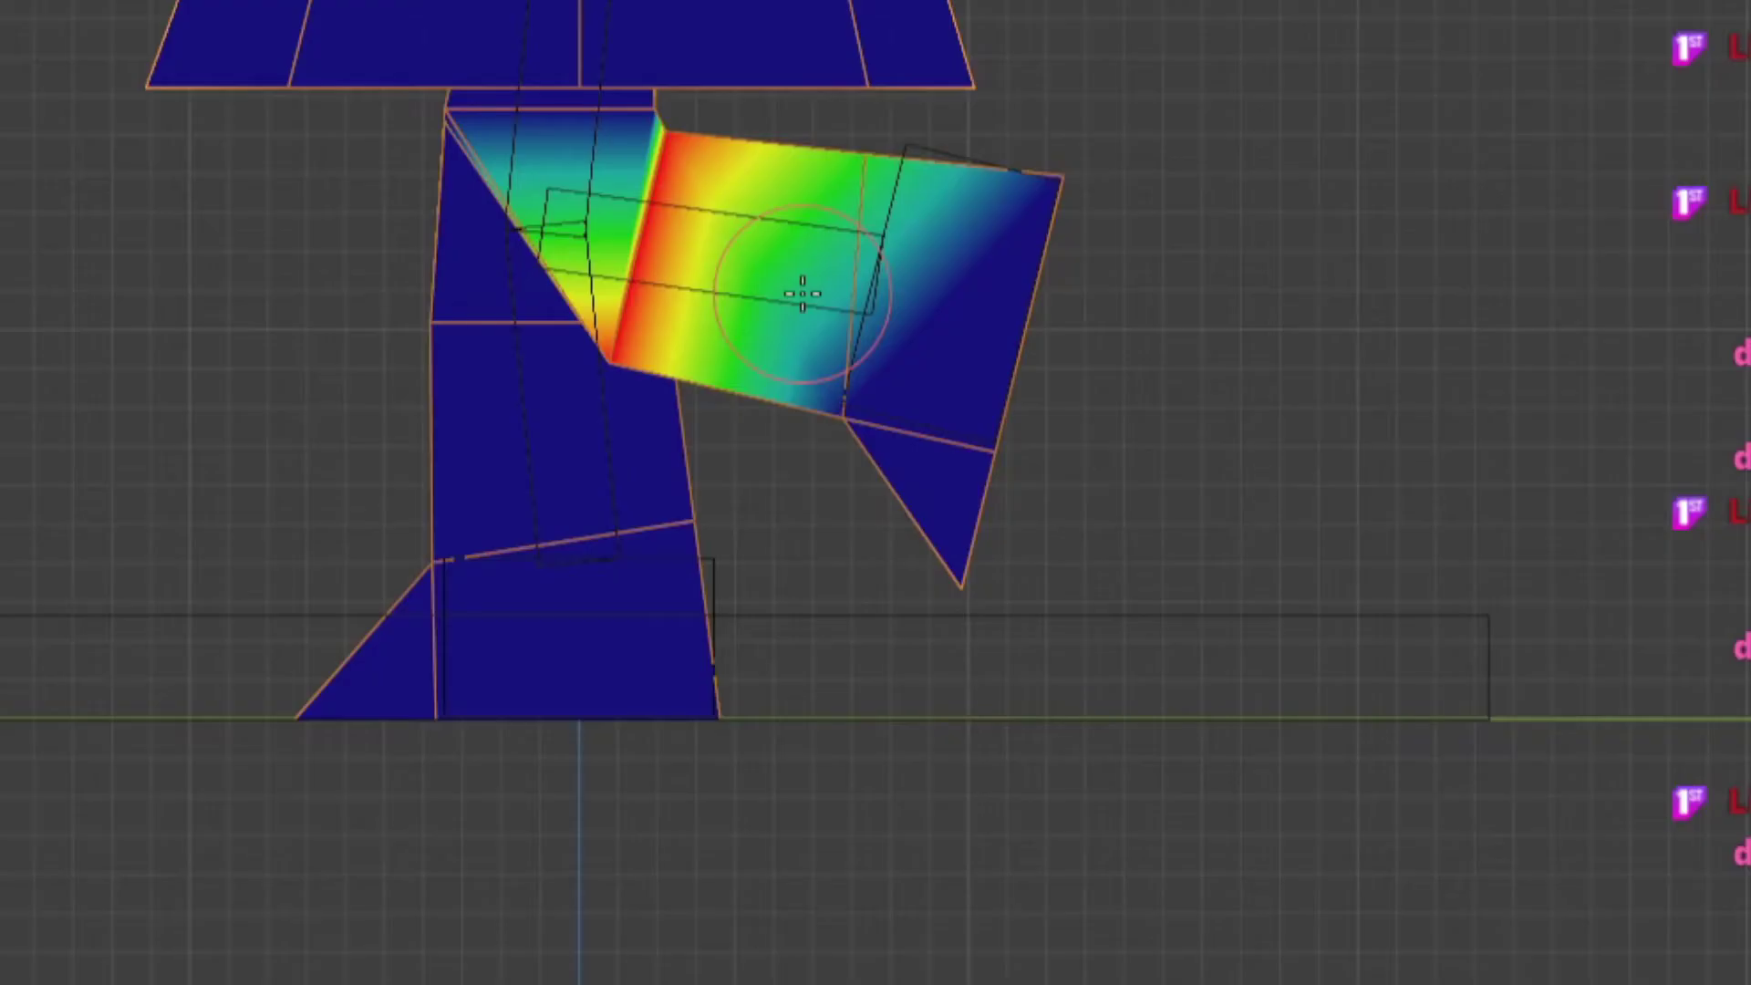
shift+middle_drag(987, 251, 947, 467)
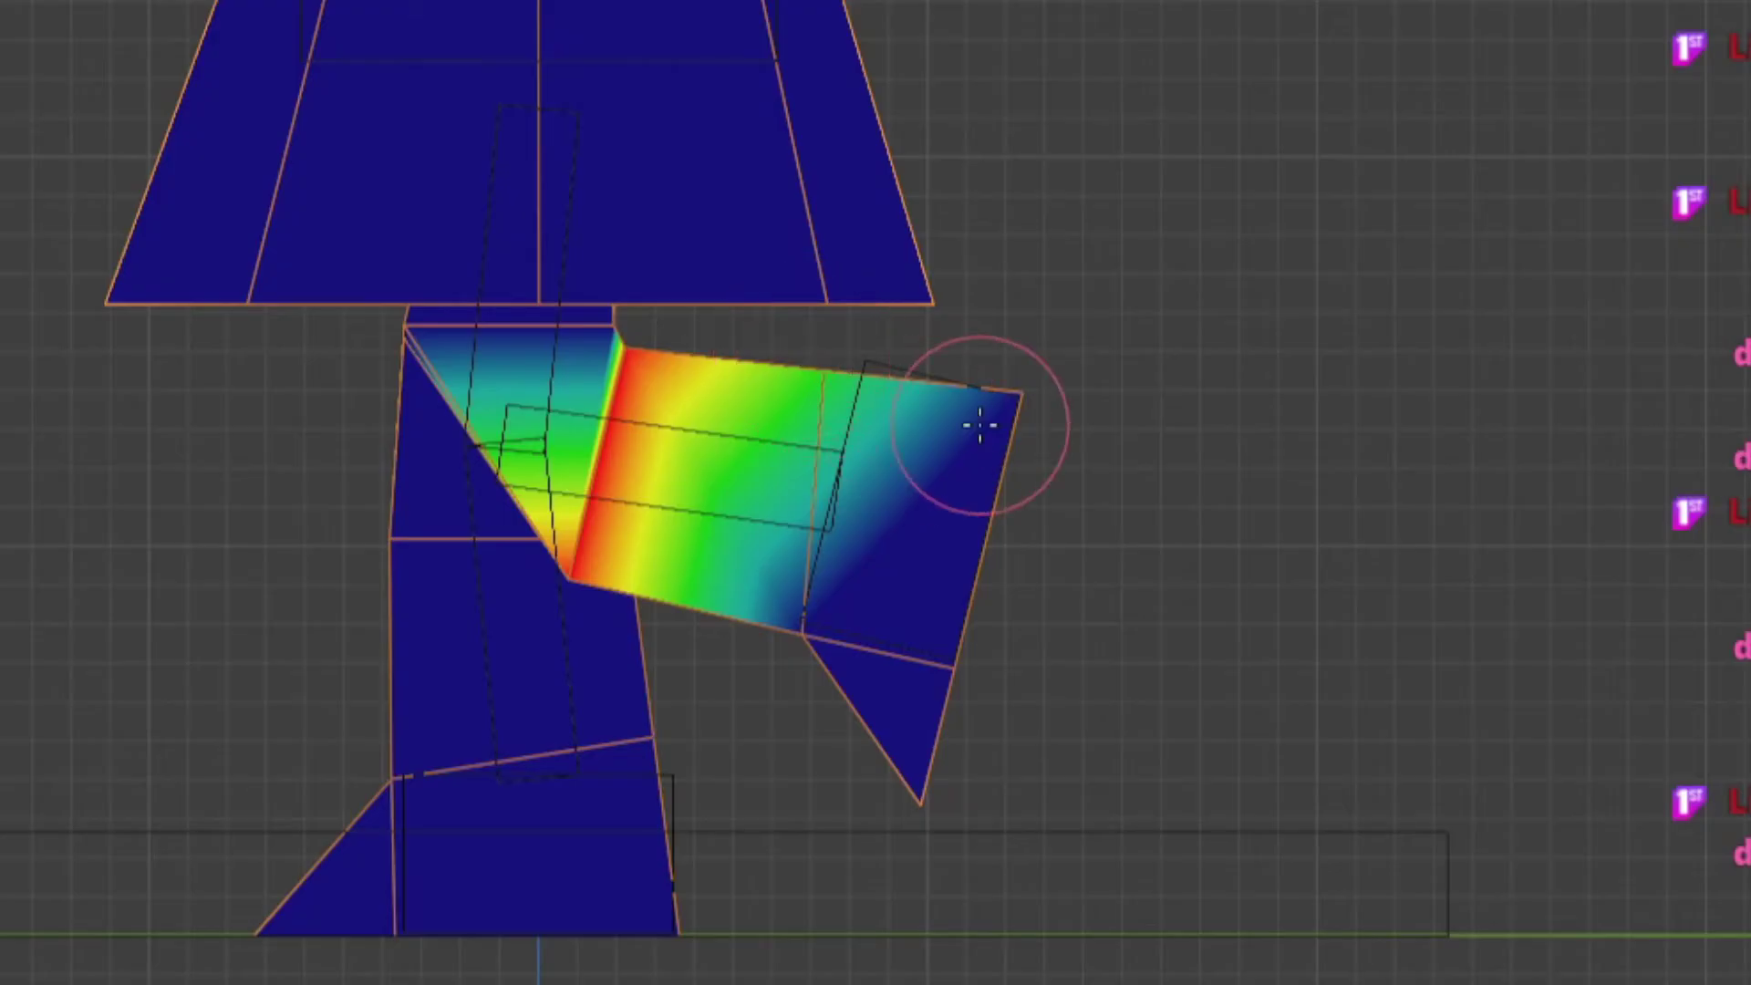
Step: Test-rotate the left foot bone about 30° in the side view, cancel it, and clear the rotation of all bones
key(r)
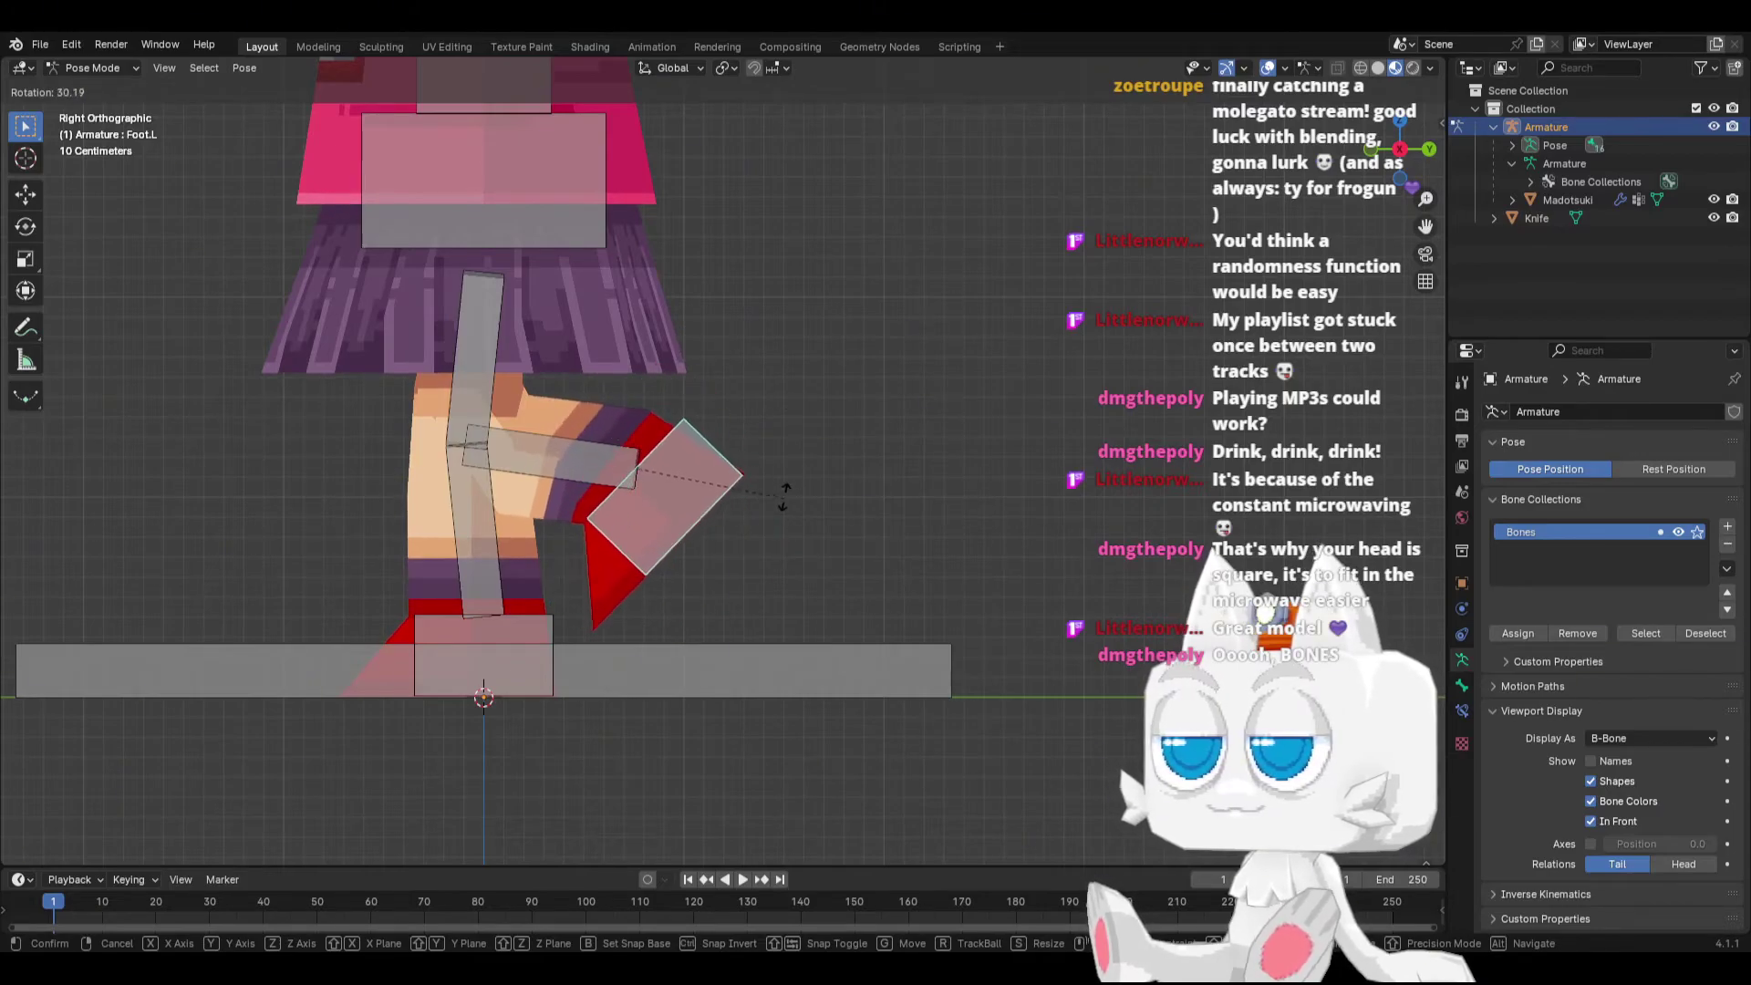
key(Escape)
key(a)
key(alt+r)
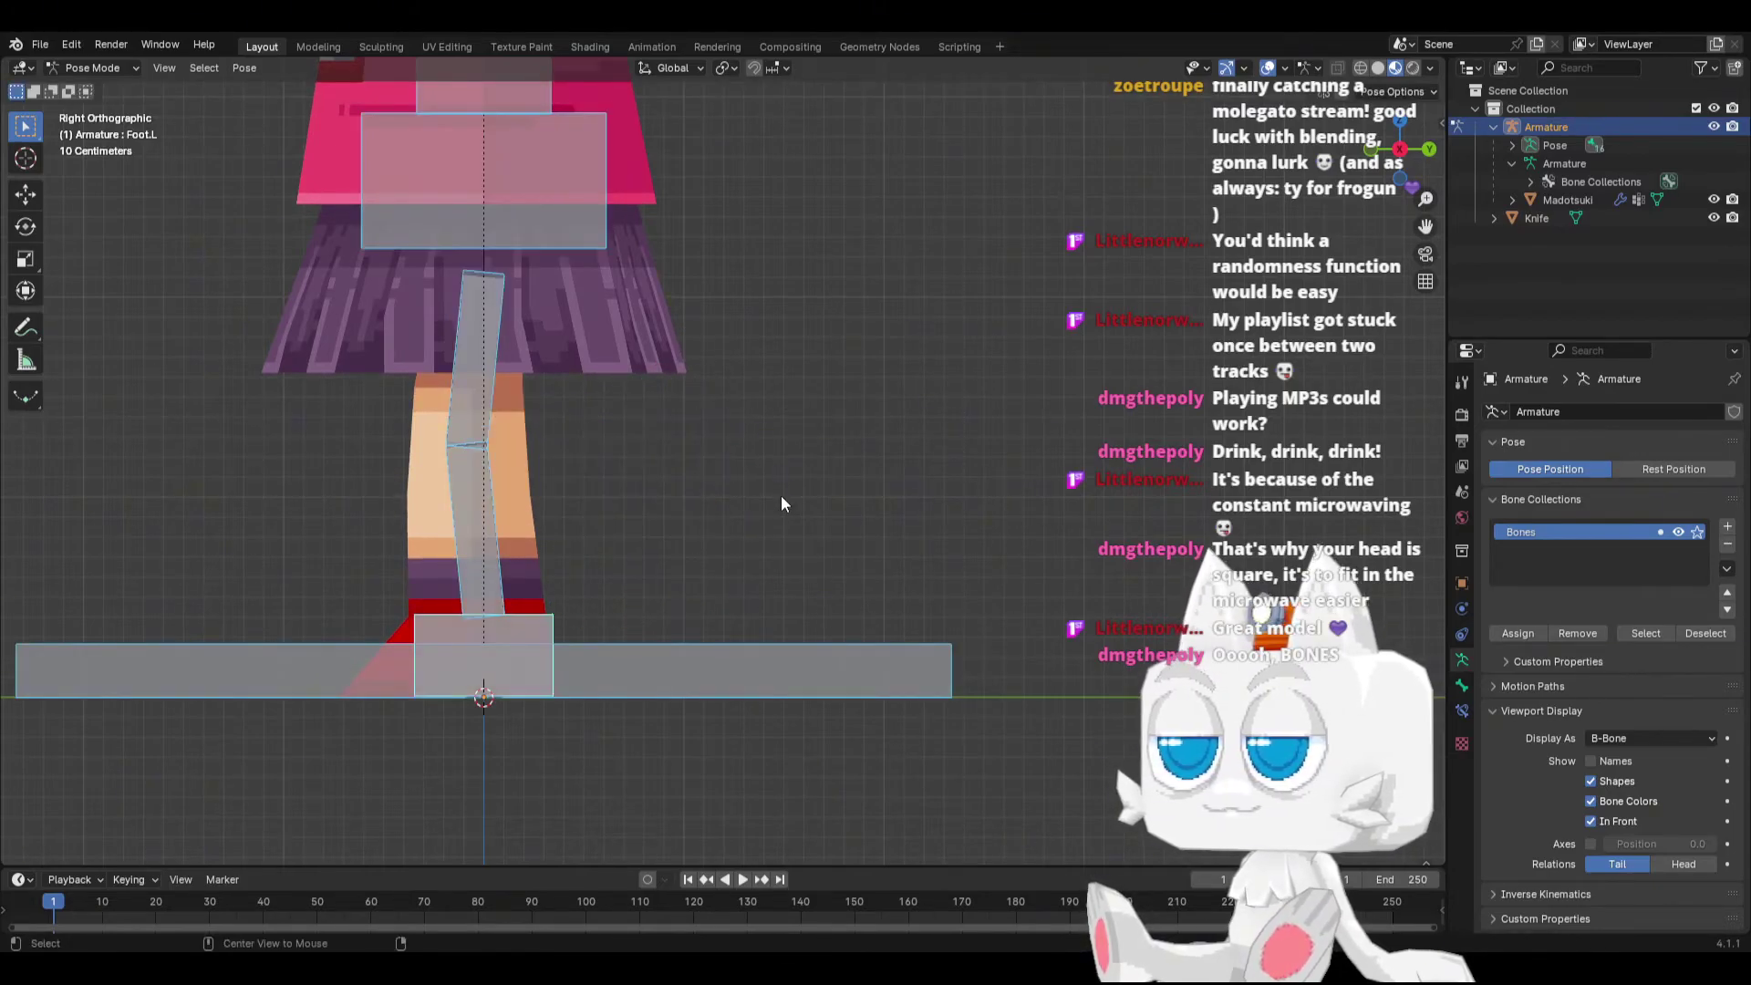
Step: Try tilting the head bone about 29° in the front view to test how the head and braids follow
key(KP_1)
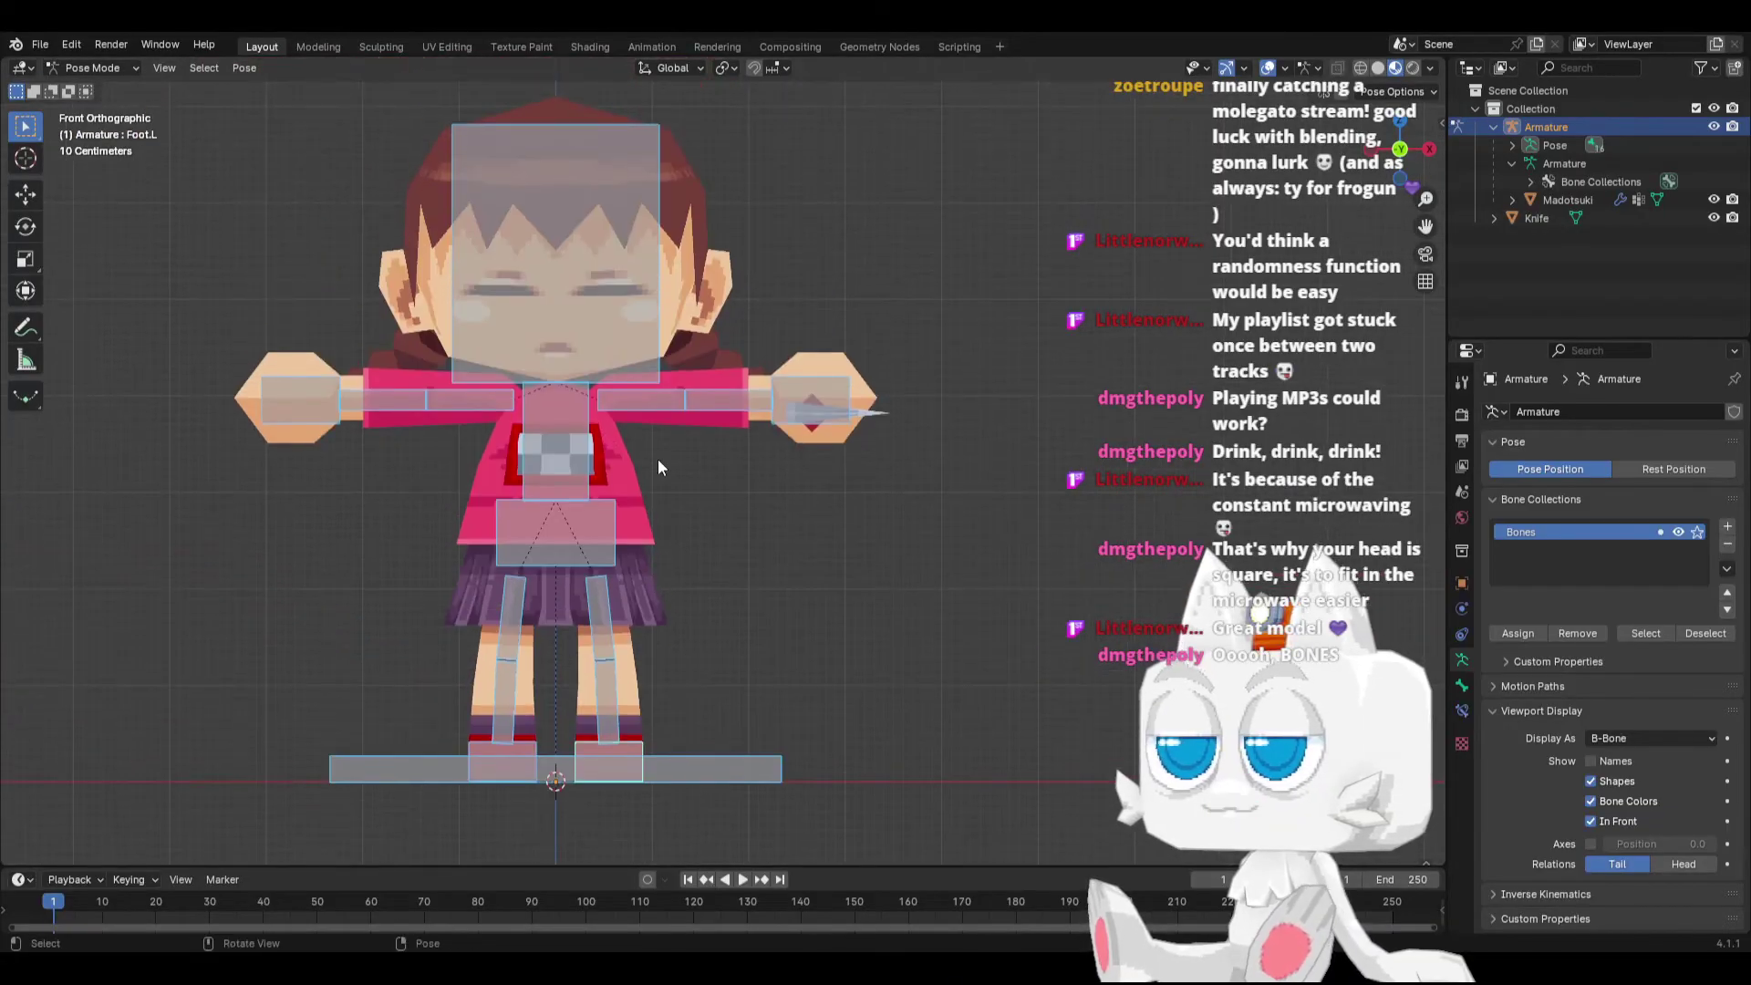
click(662, 365)
key(r)
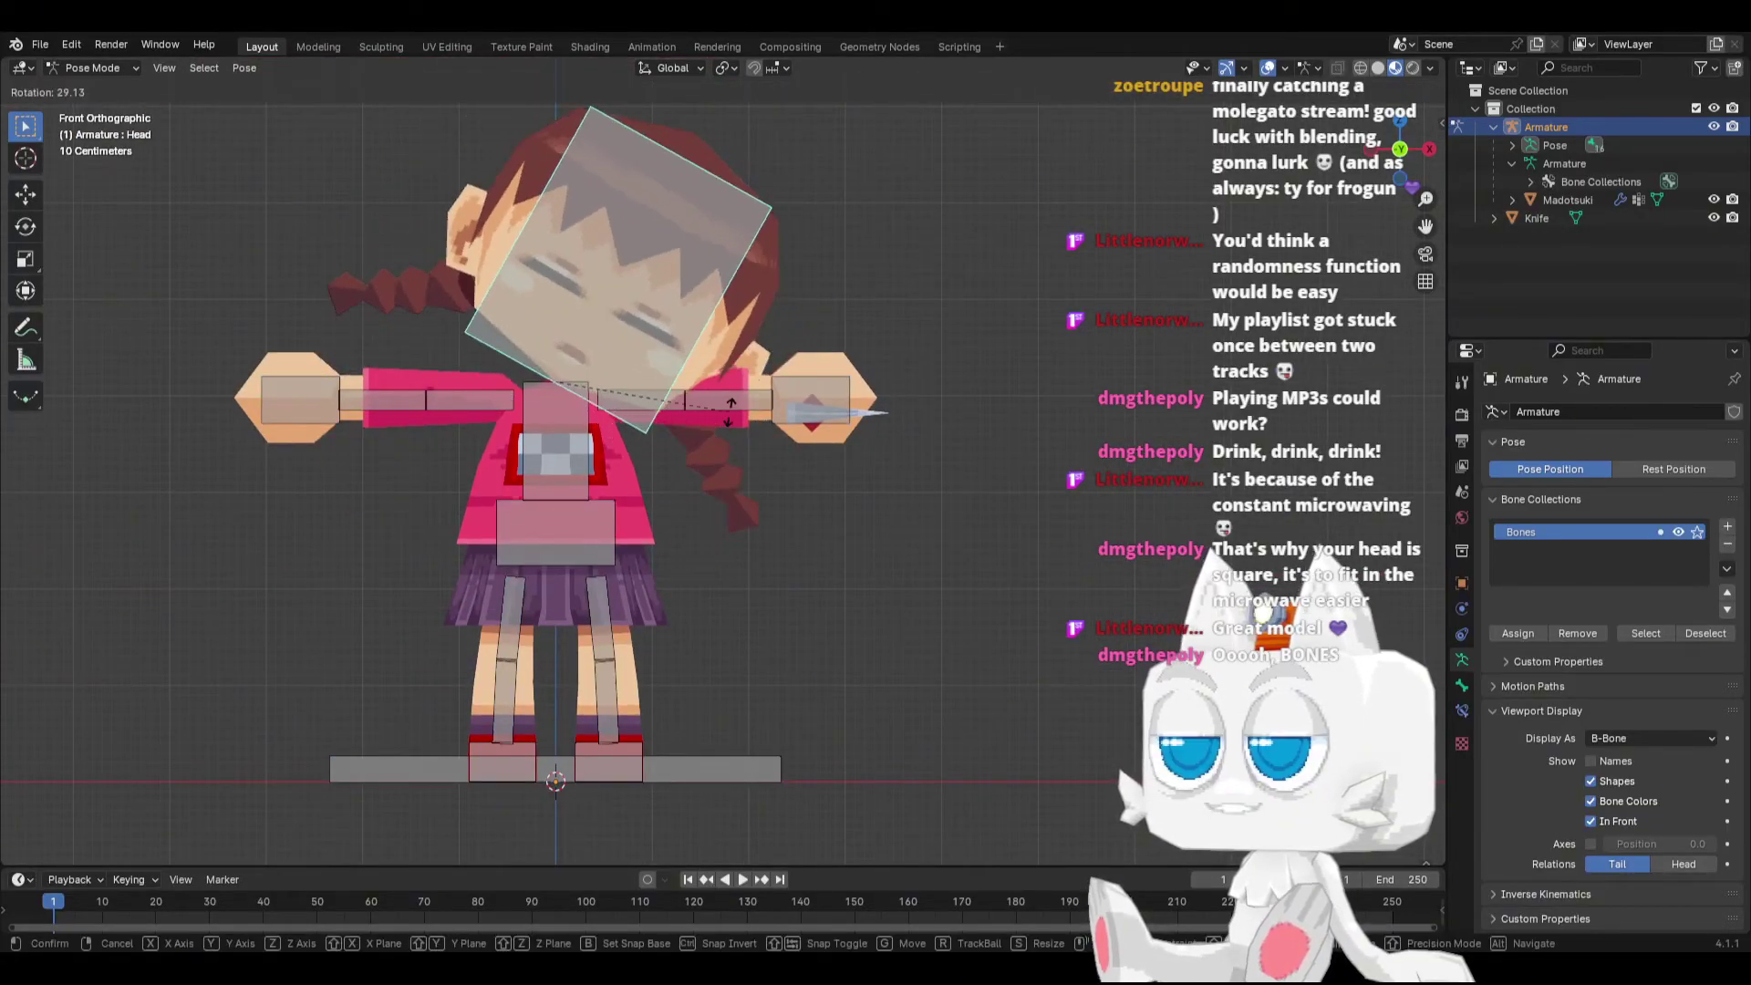
key(Escape)
click(780, 551)
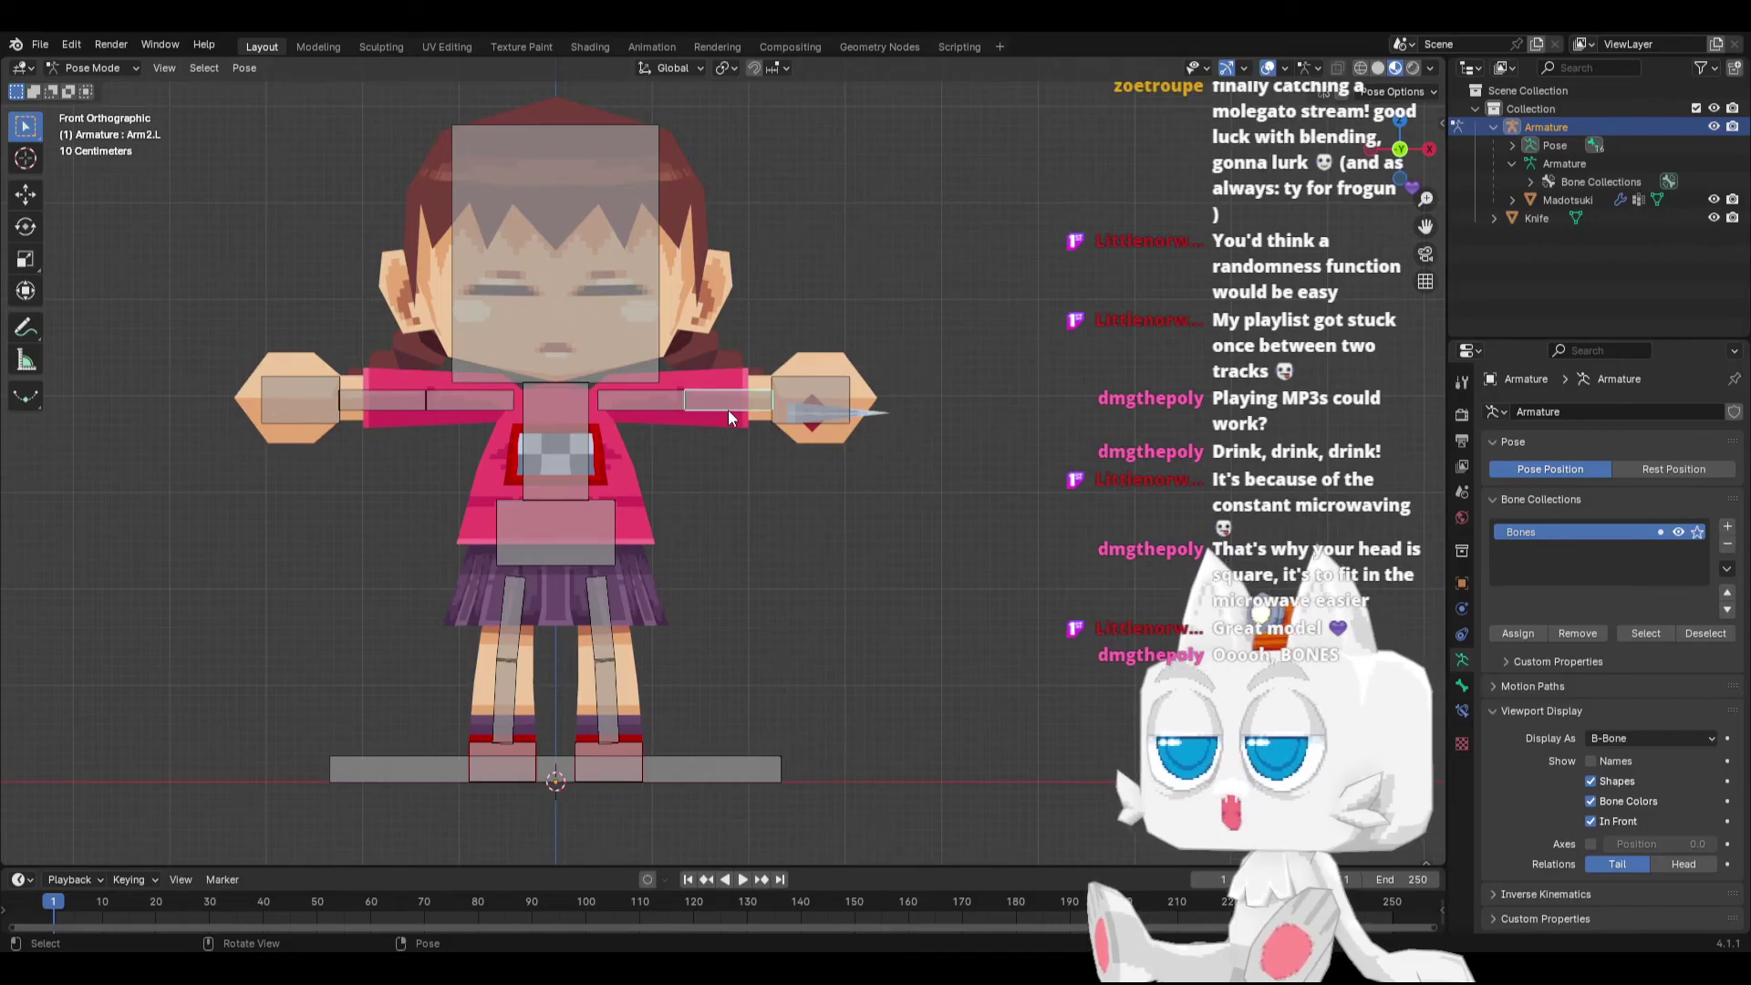
Step: In the armature's Edit Mode, delete all right arm, hand, leg and foot bones
key(Tab)
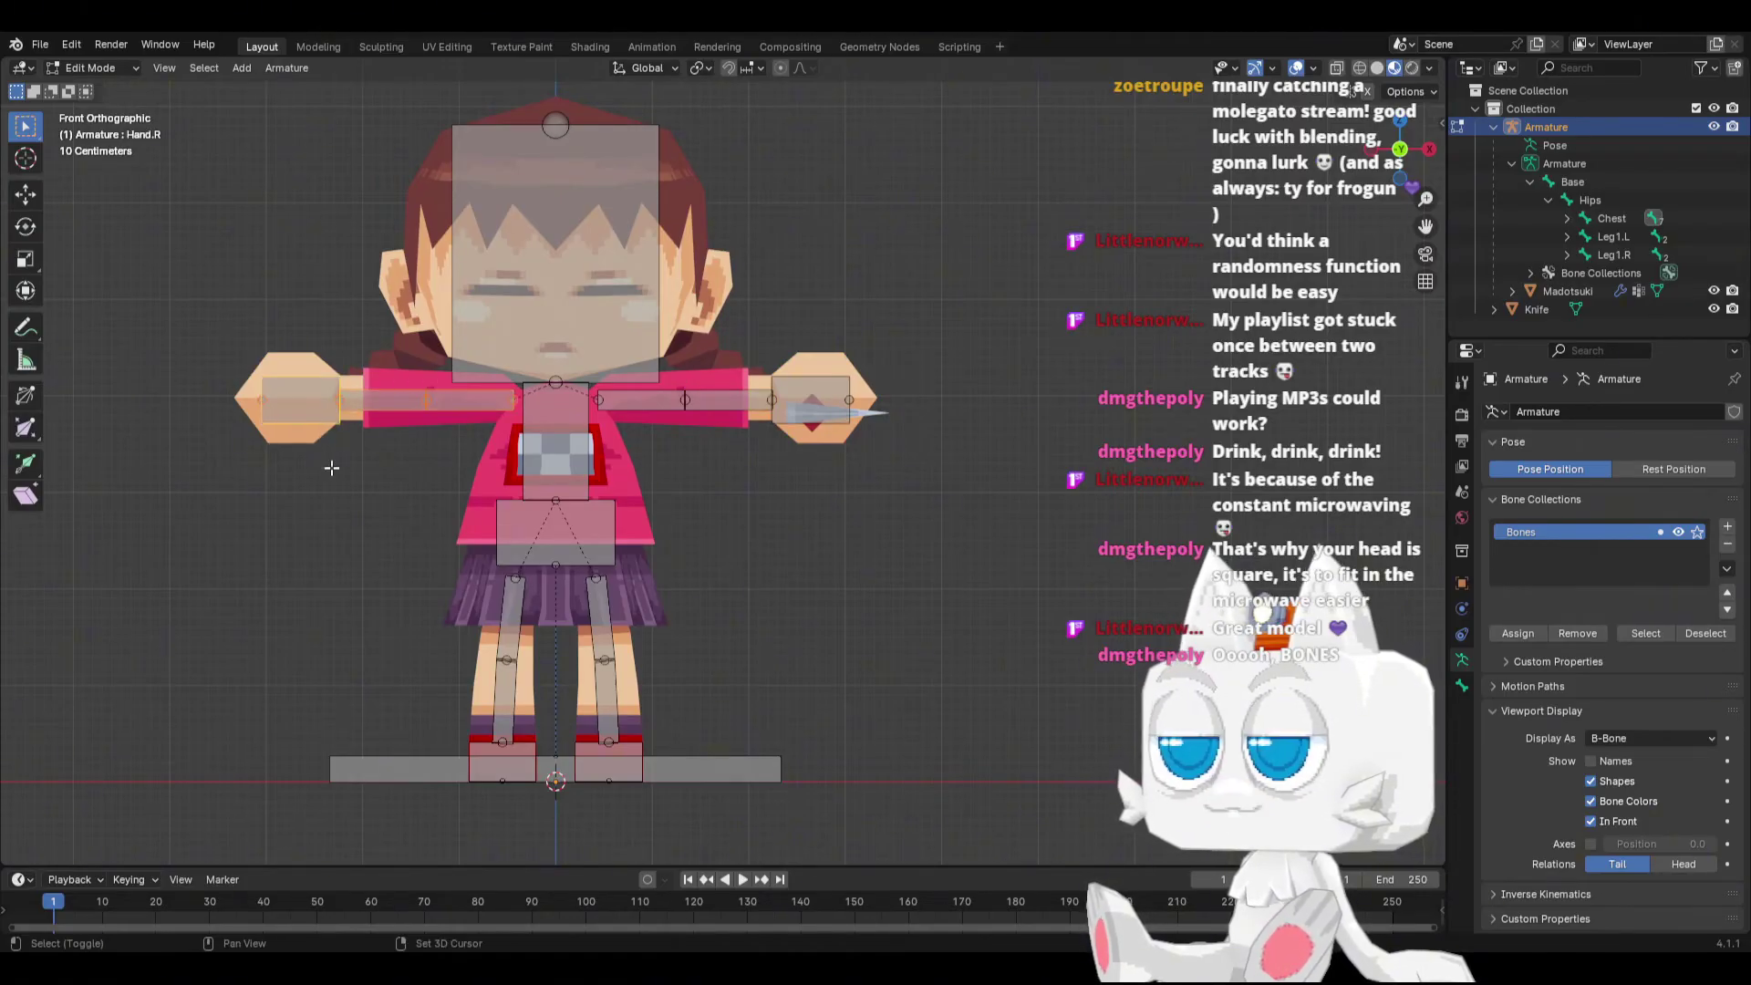
shift+click(505, 605)
shift+click(492, 683)
shift+click(477, 750)
key(x)
click(475, 743)
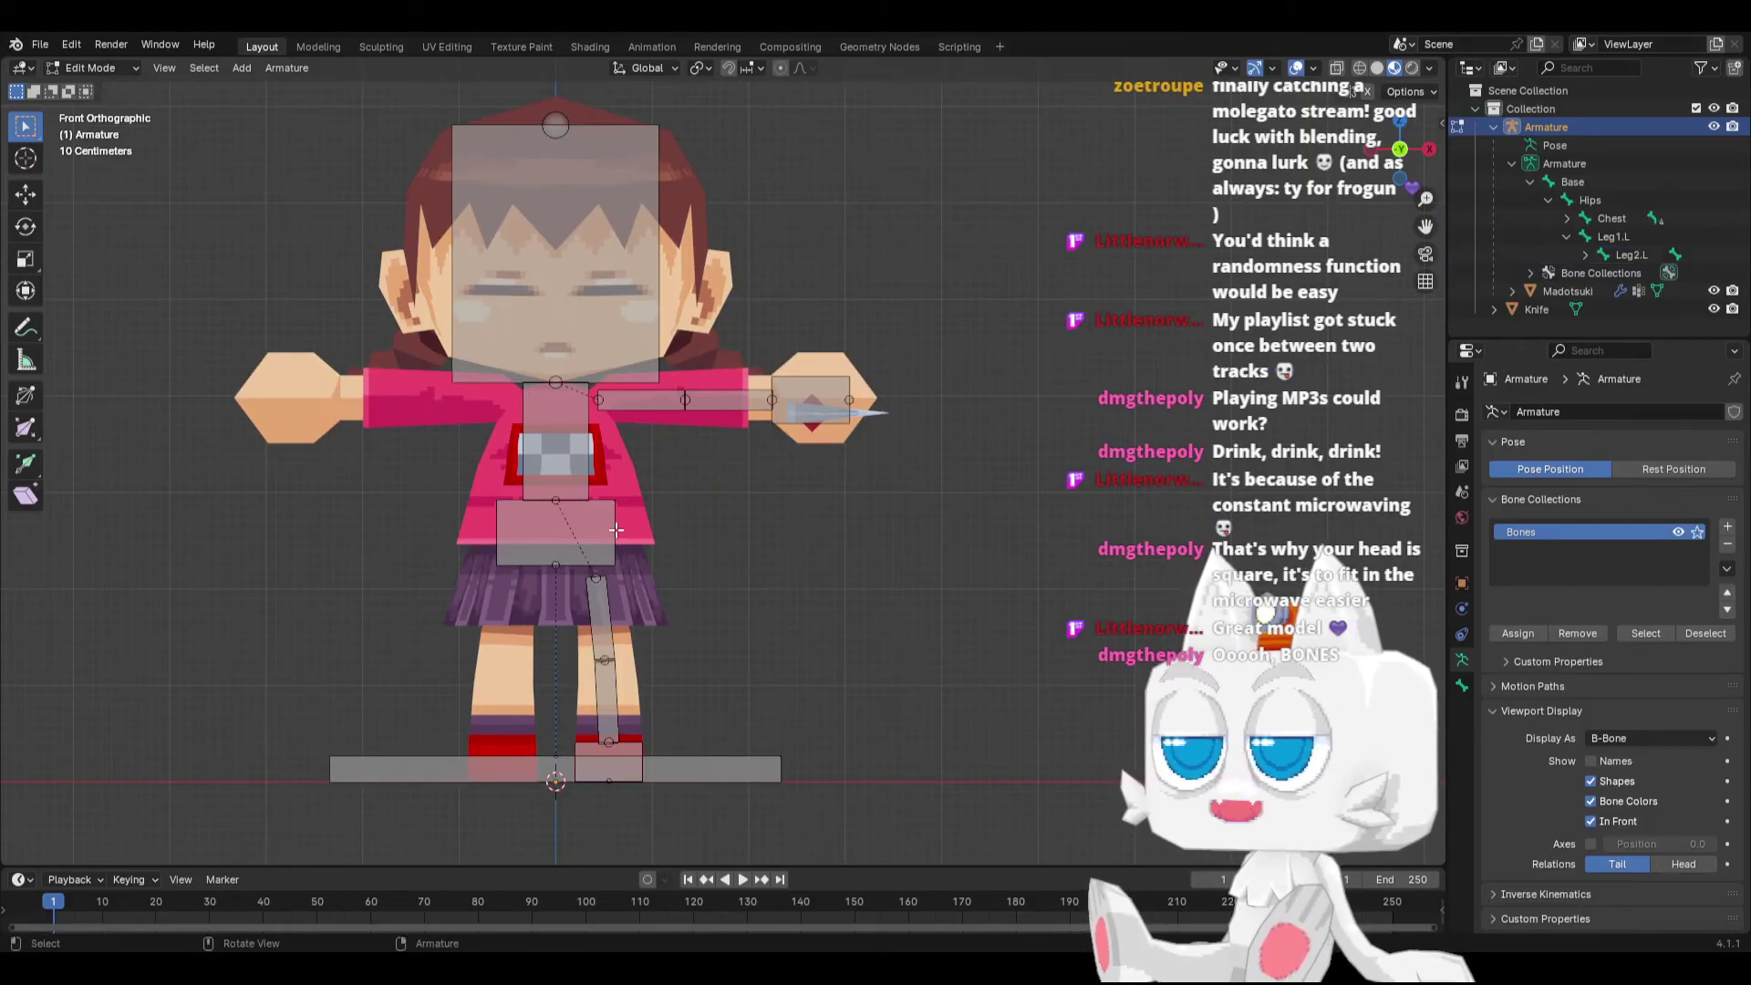
Step: Duplicate the left foot bone in place and scale the copy's B-Bone display size by about 1.75
middle_drag(616, 529, 617, 529)
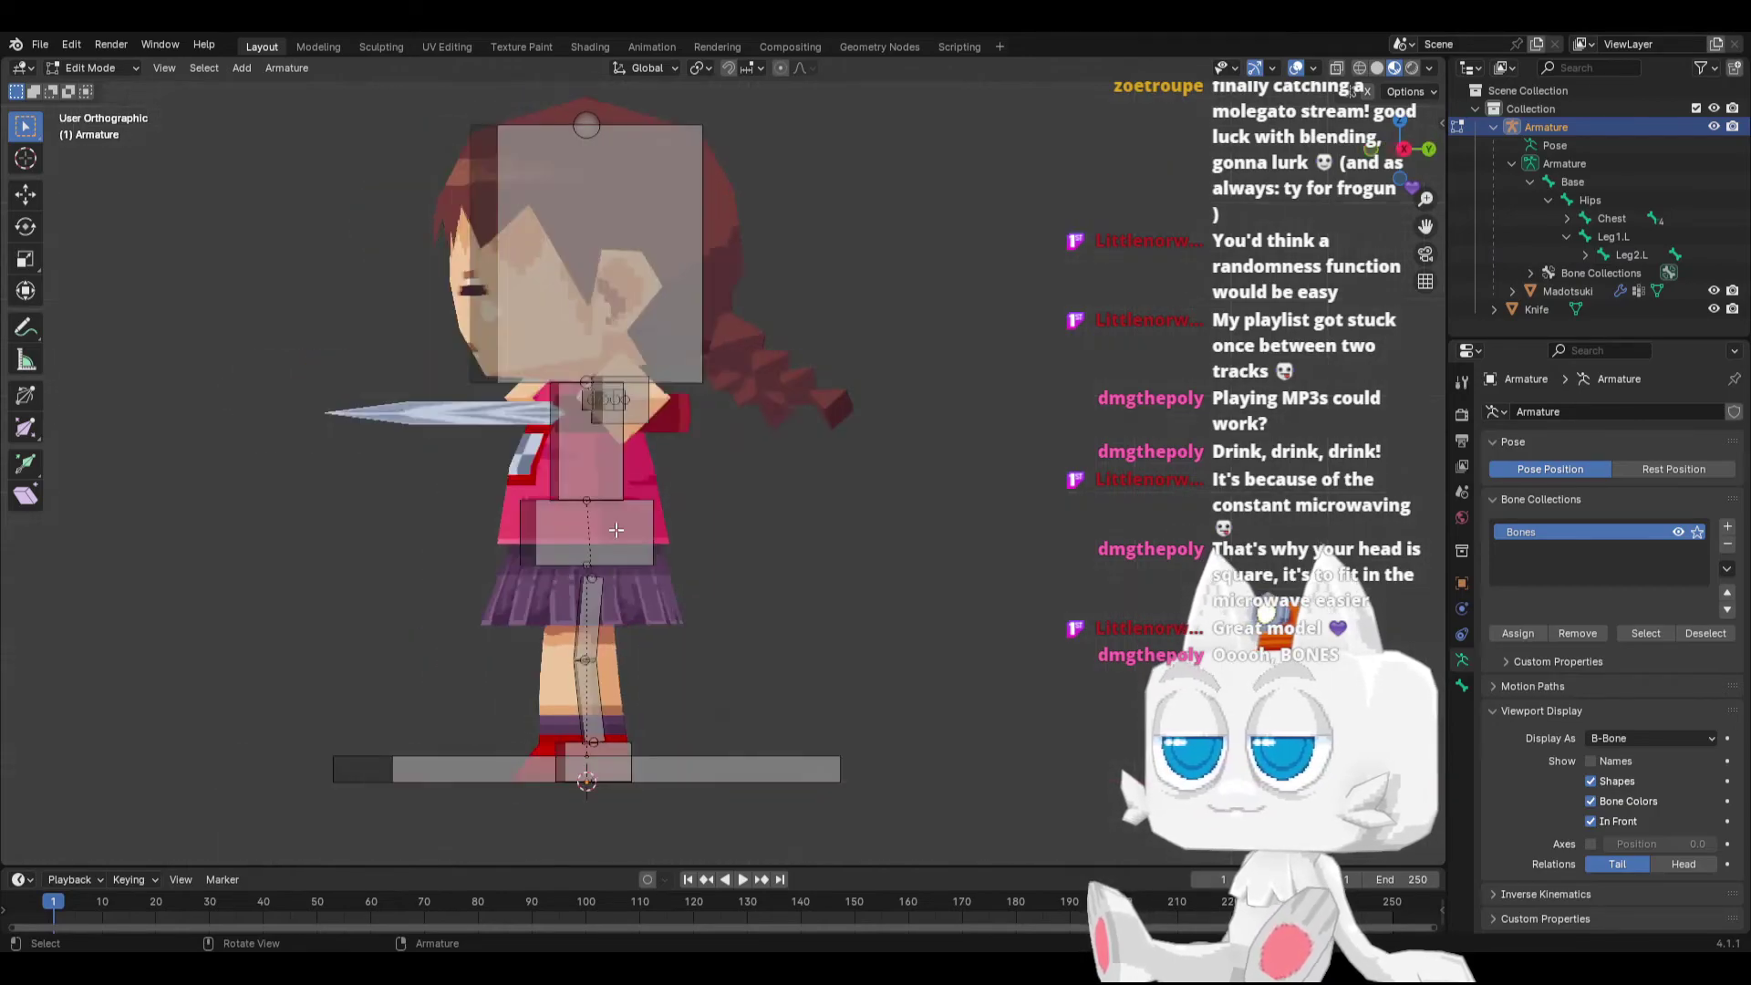
key(KP_3)
click(629, 748)
key(shift+d)
right_click(743, 718)
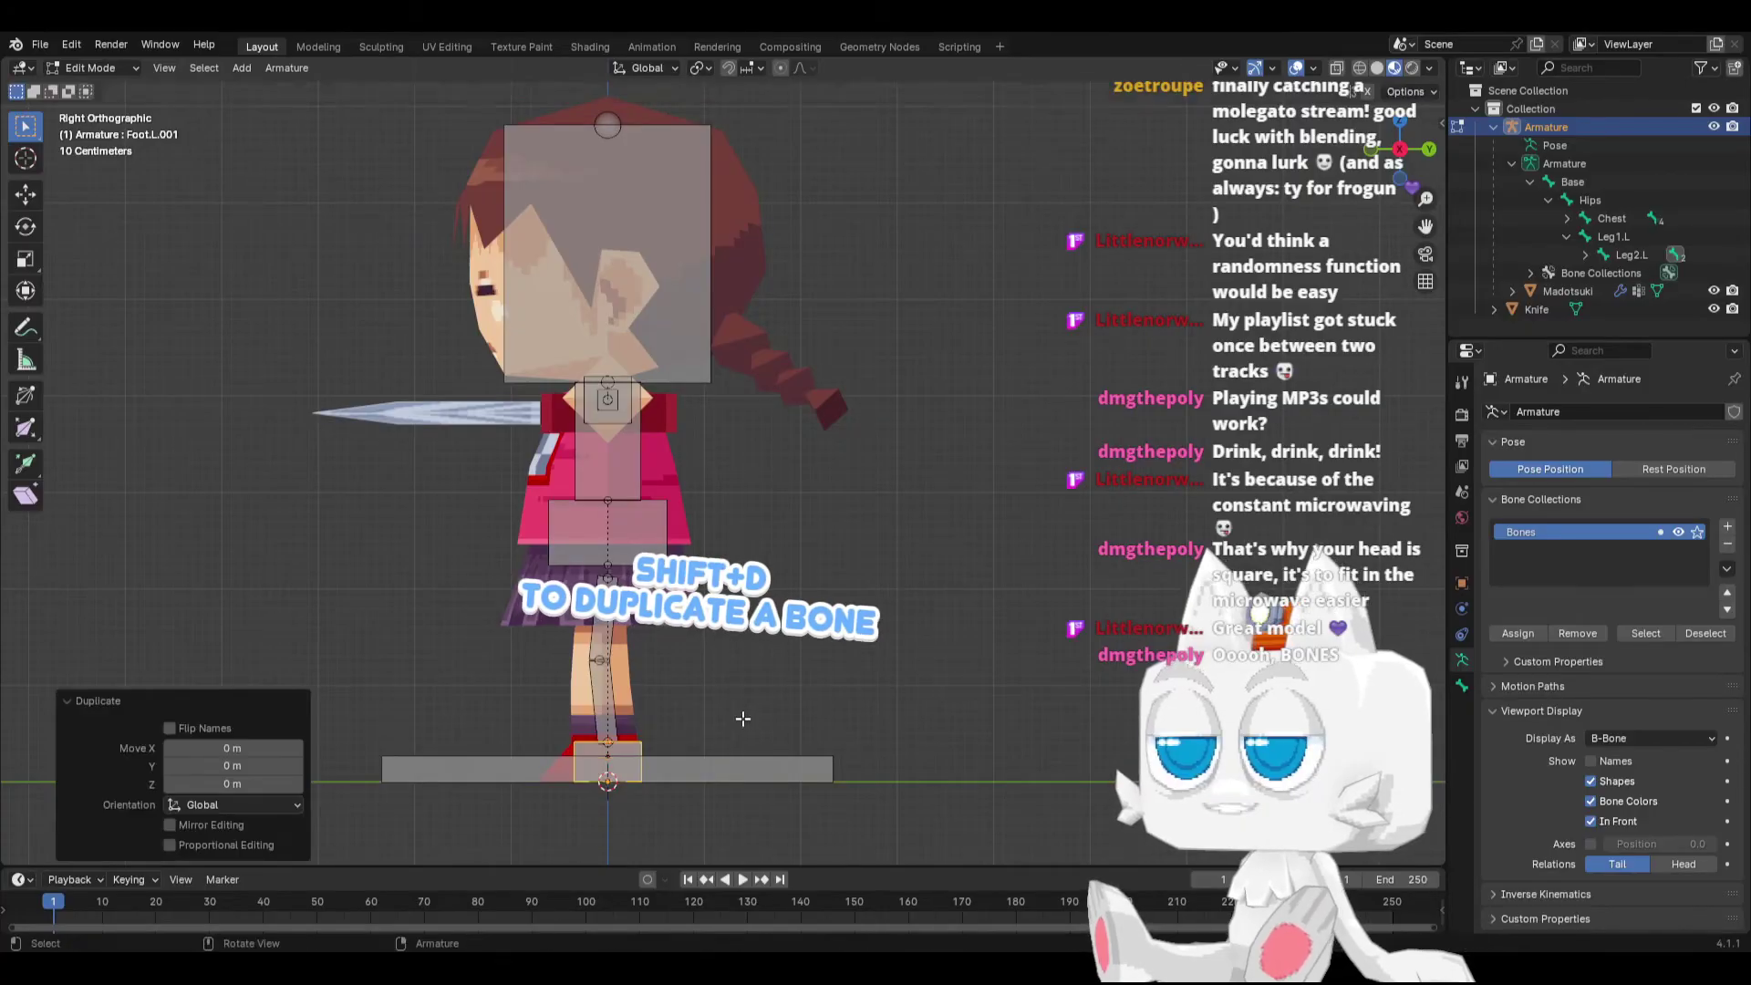
key(ctrl+alt+s)
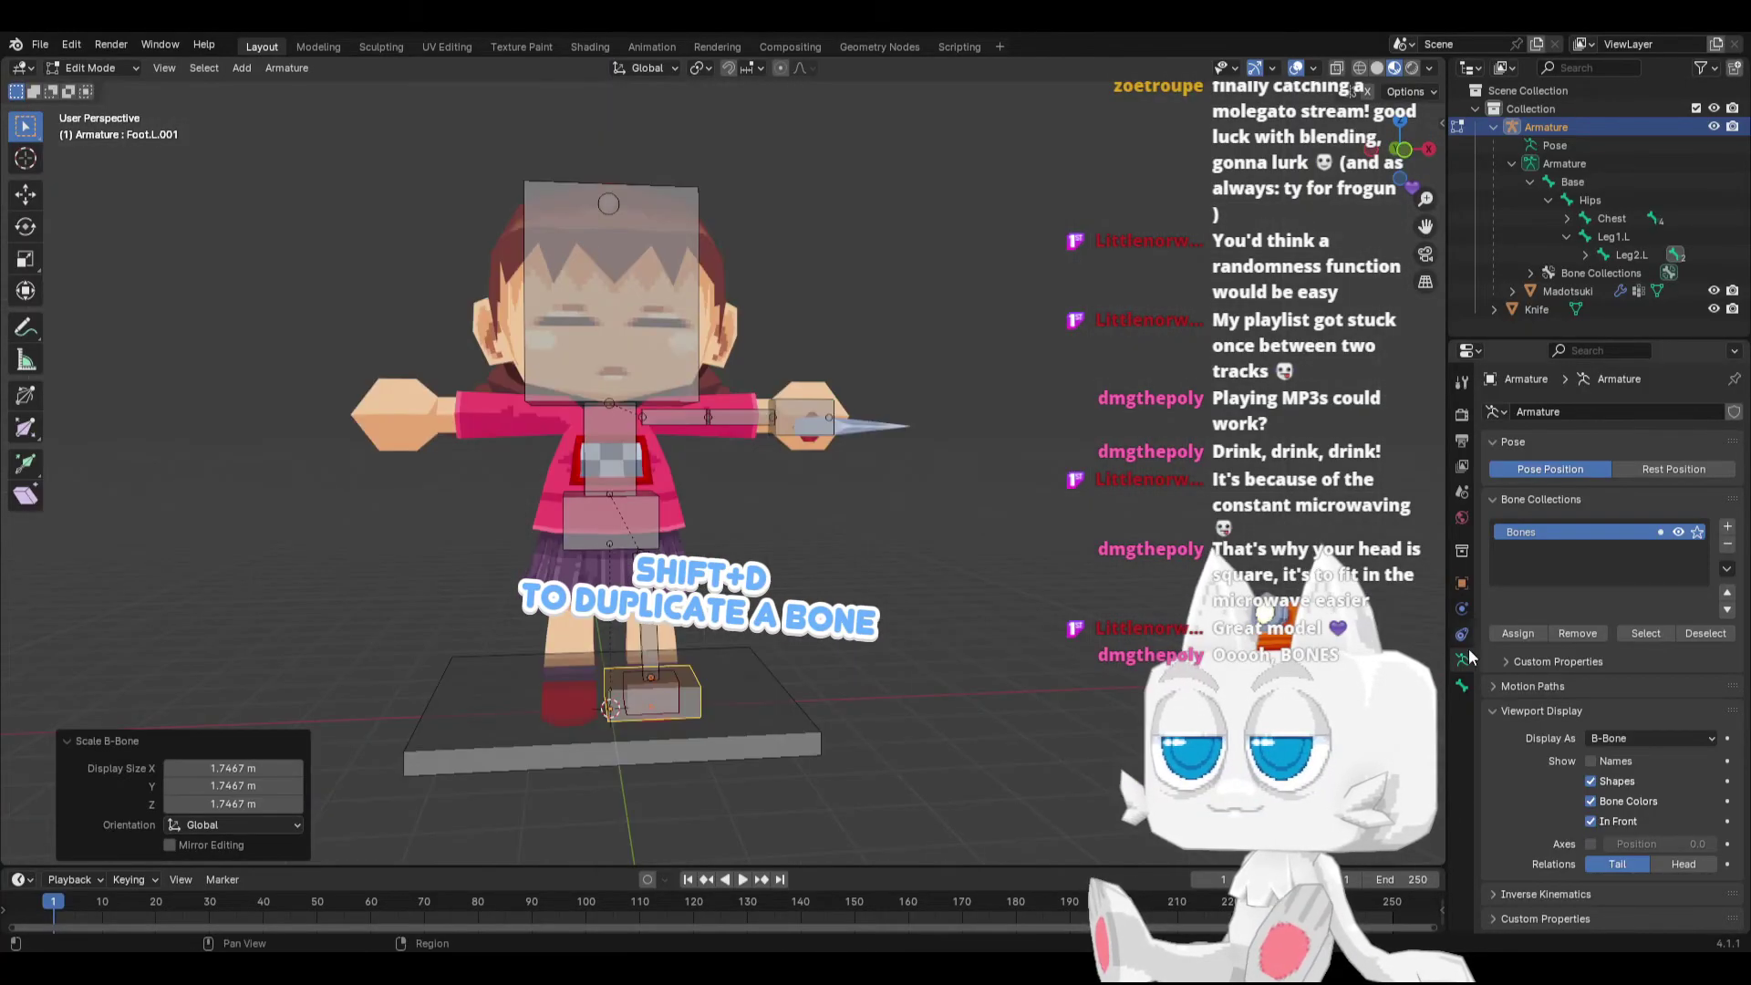
Step: Turn off Deform for the duplicated foot bone and rename it IK_Foot.L
click(1460, 685)
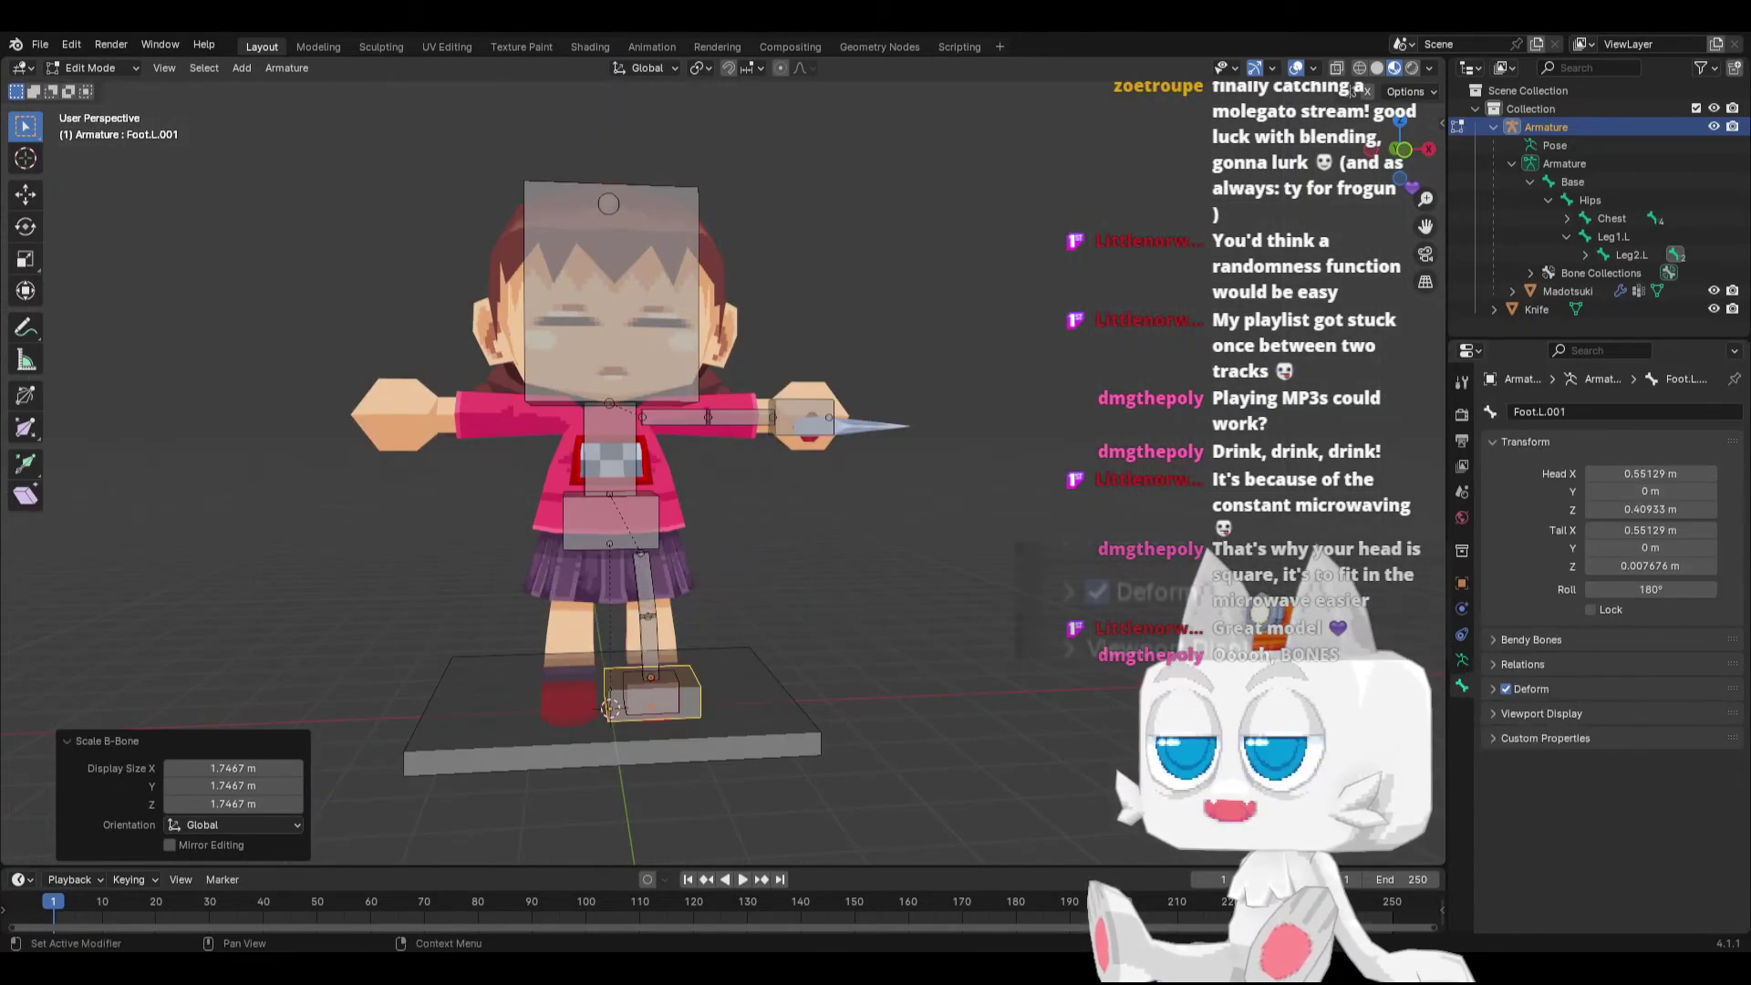
click(1507, 690)
click(1580, 412)
text(IK_Fo)
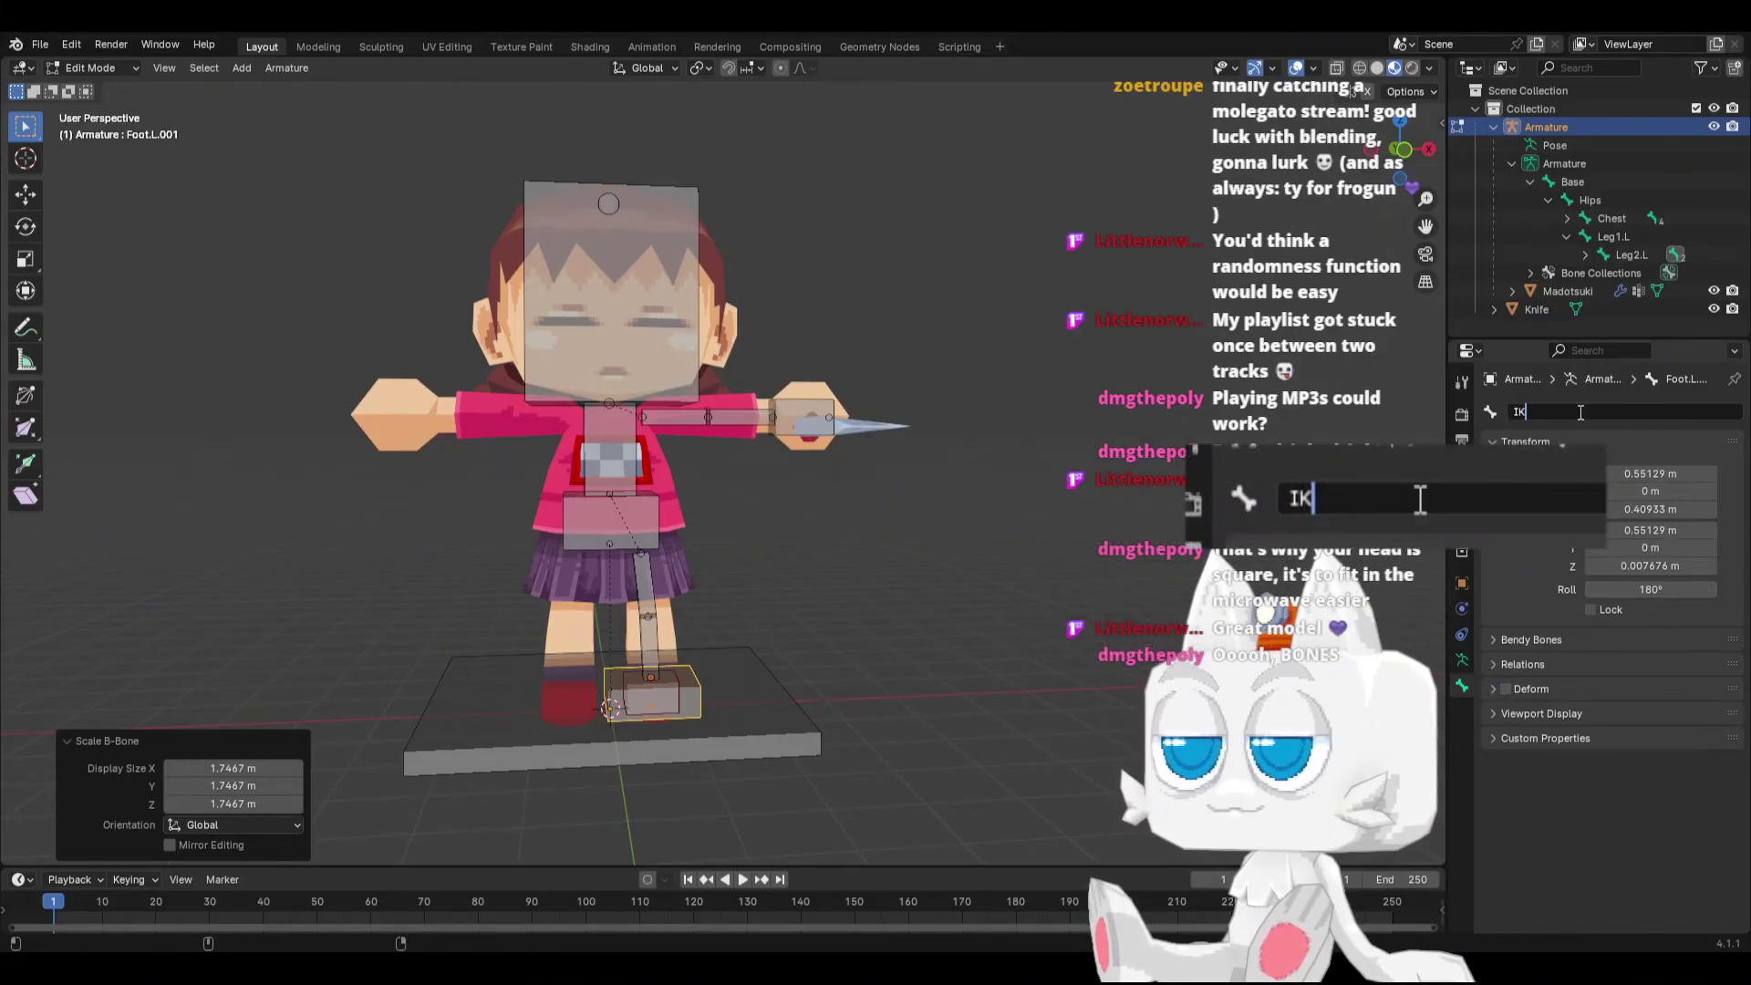
text(ot.LN)
key(Return)
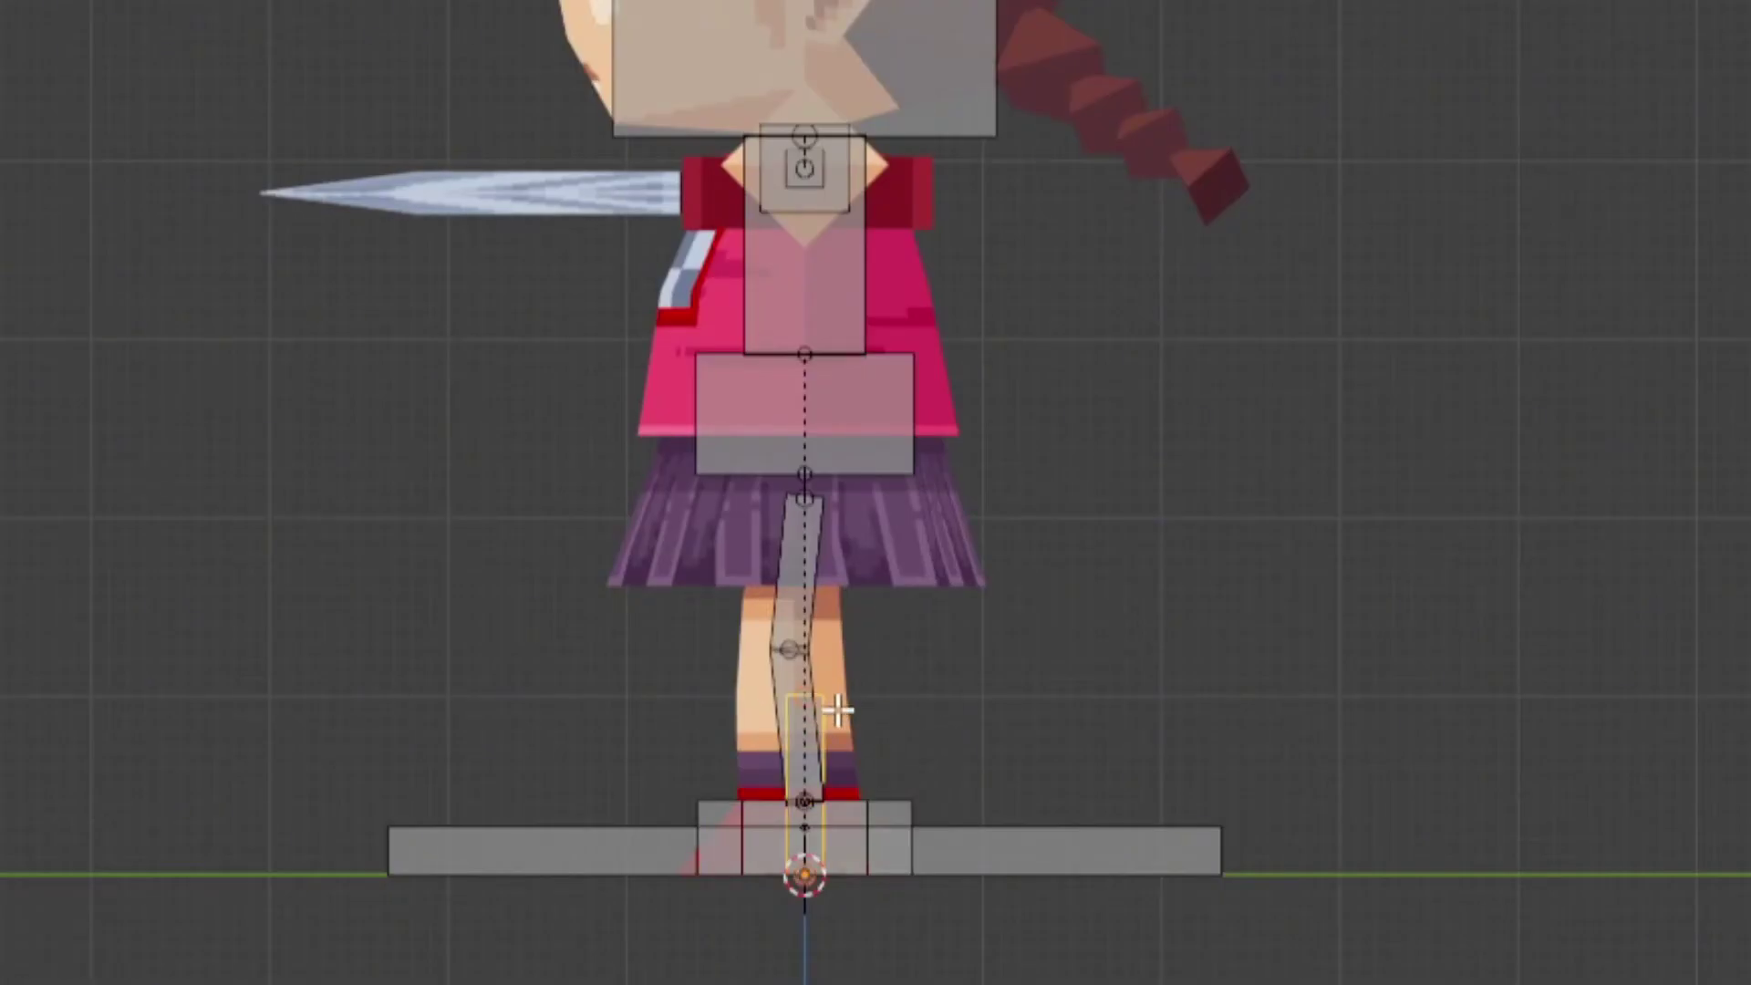
Step: Move the small new bone out in front of the knee, rotate it to horizontal and shorten it
key(g)
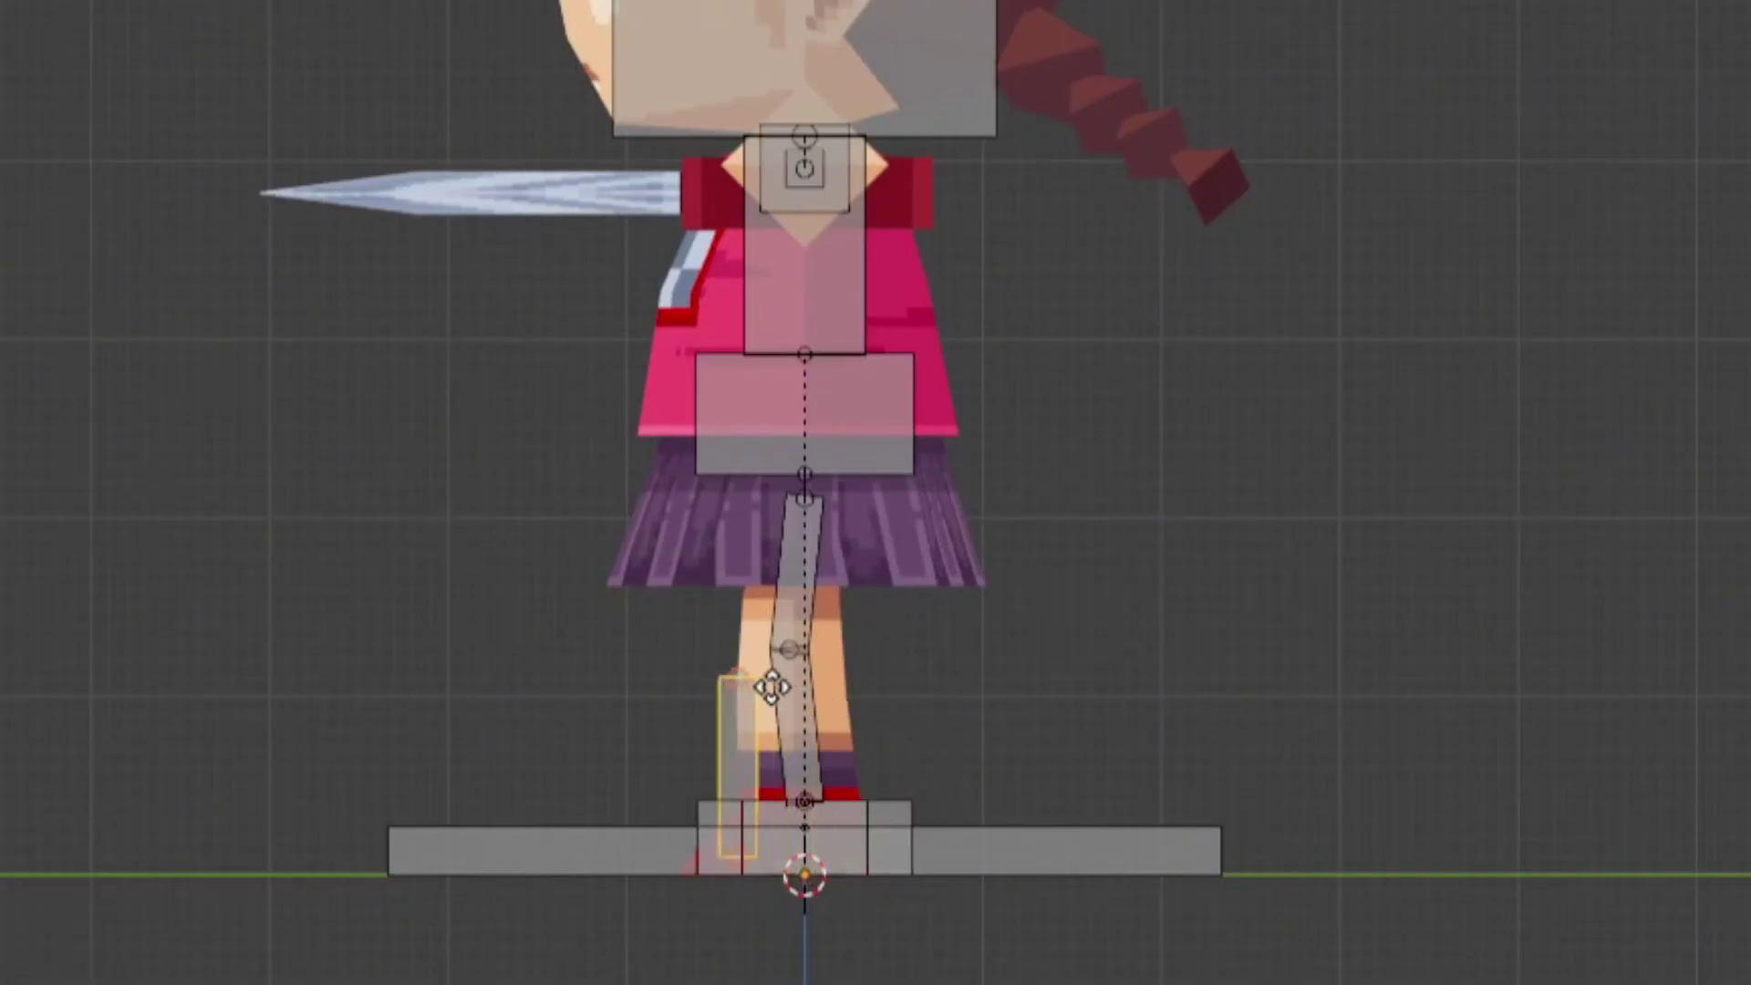
click(652, 497)
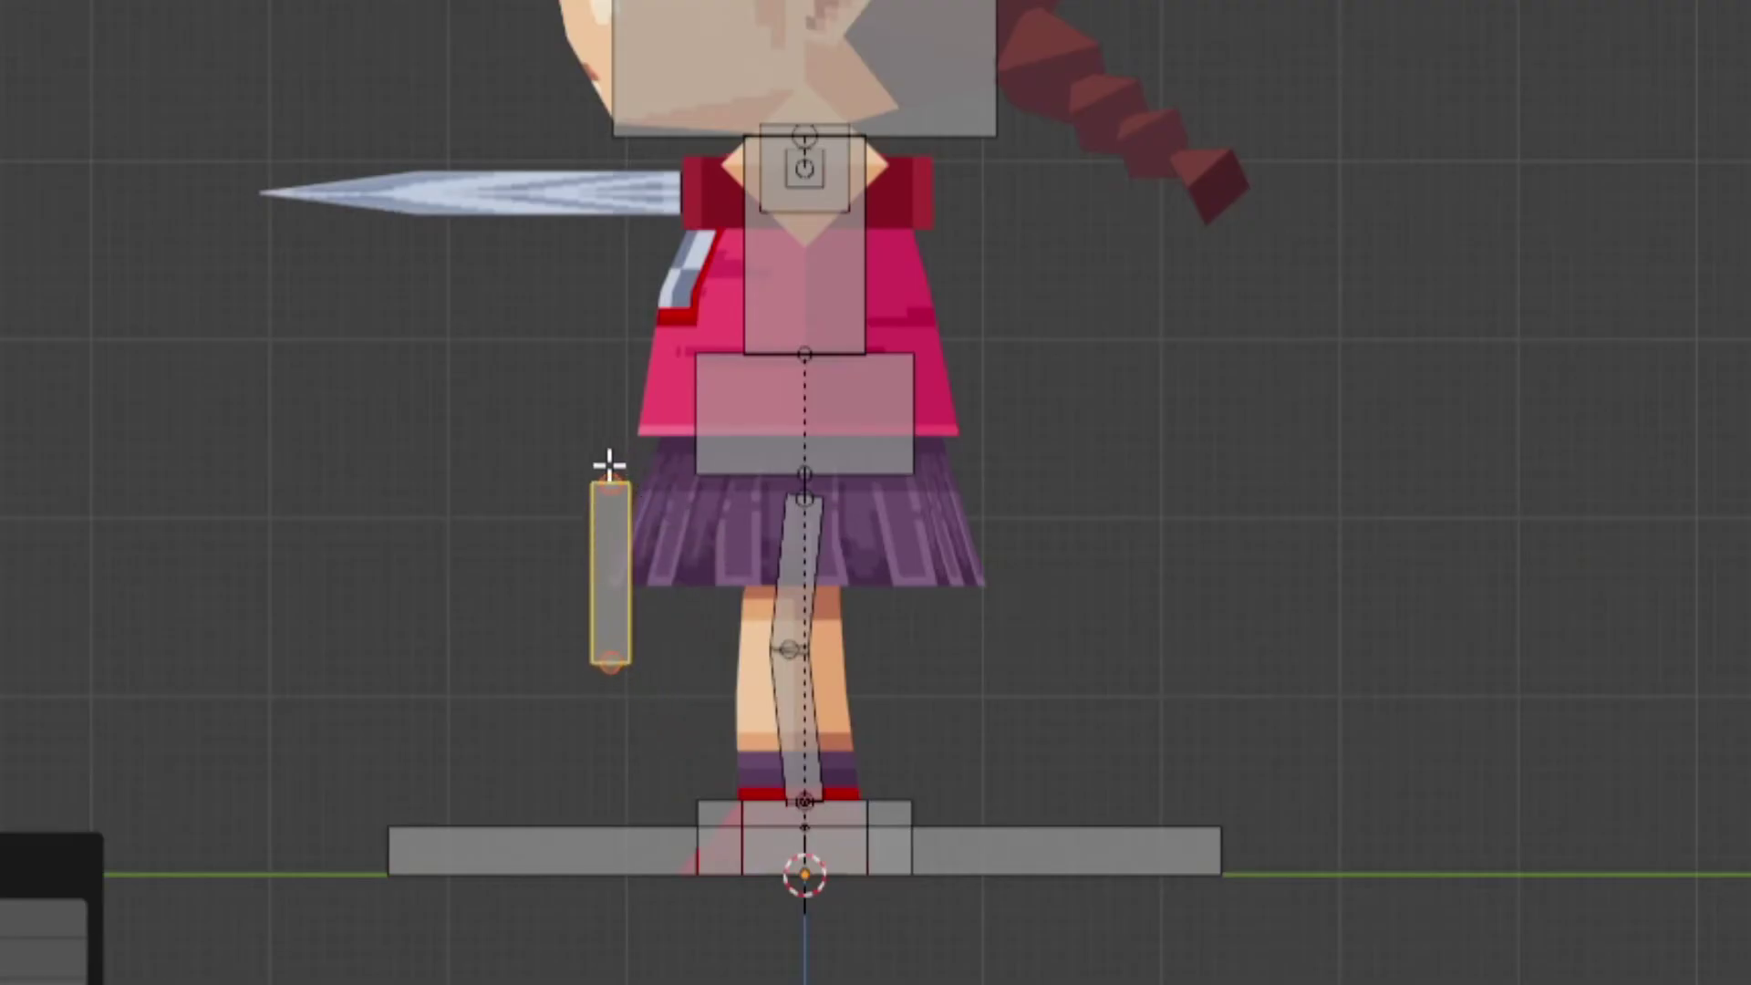
key(r)
click(469, 658)
click(545, 633)
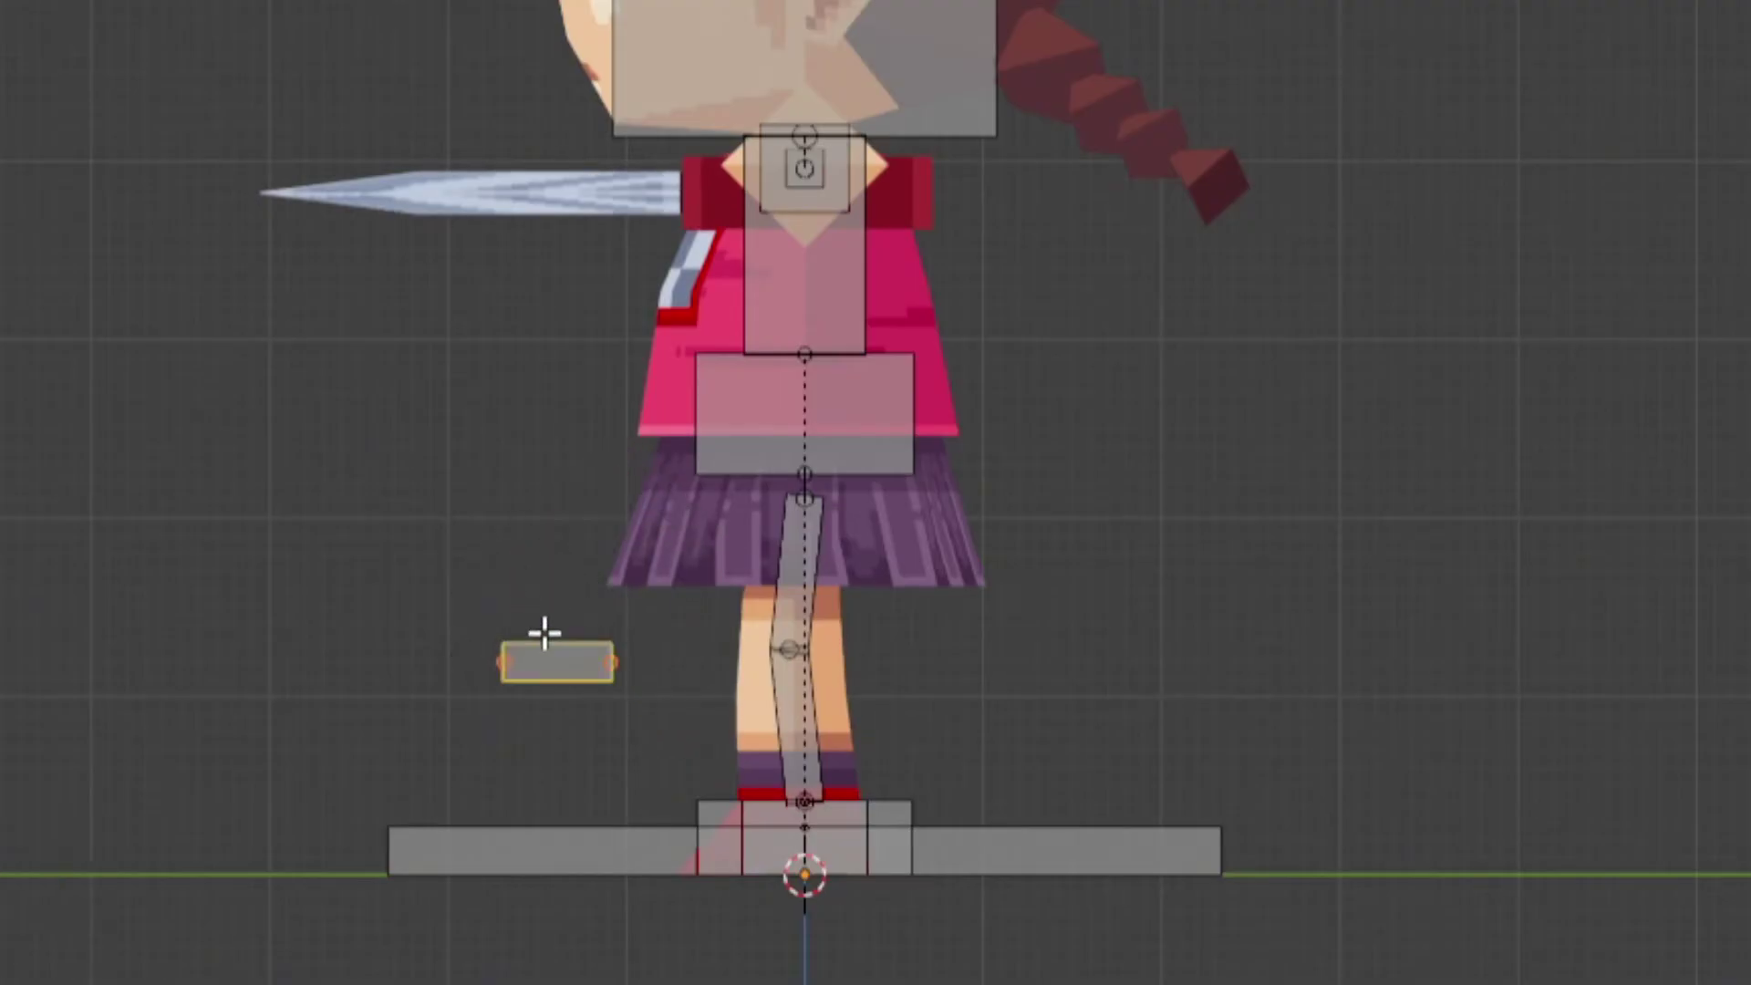
Step: Move the small knee control bone sideways along the X axis to line it up with the left leg
key(KP_1)
key(g)
key(x)
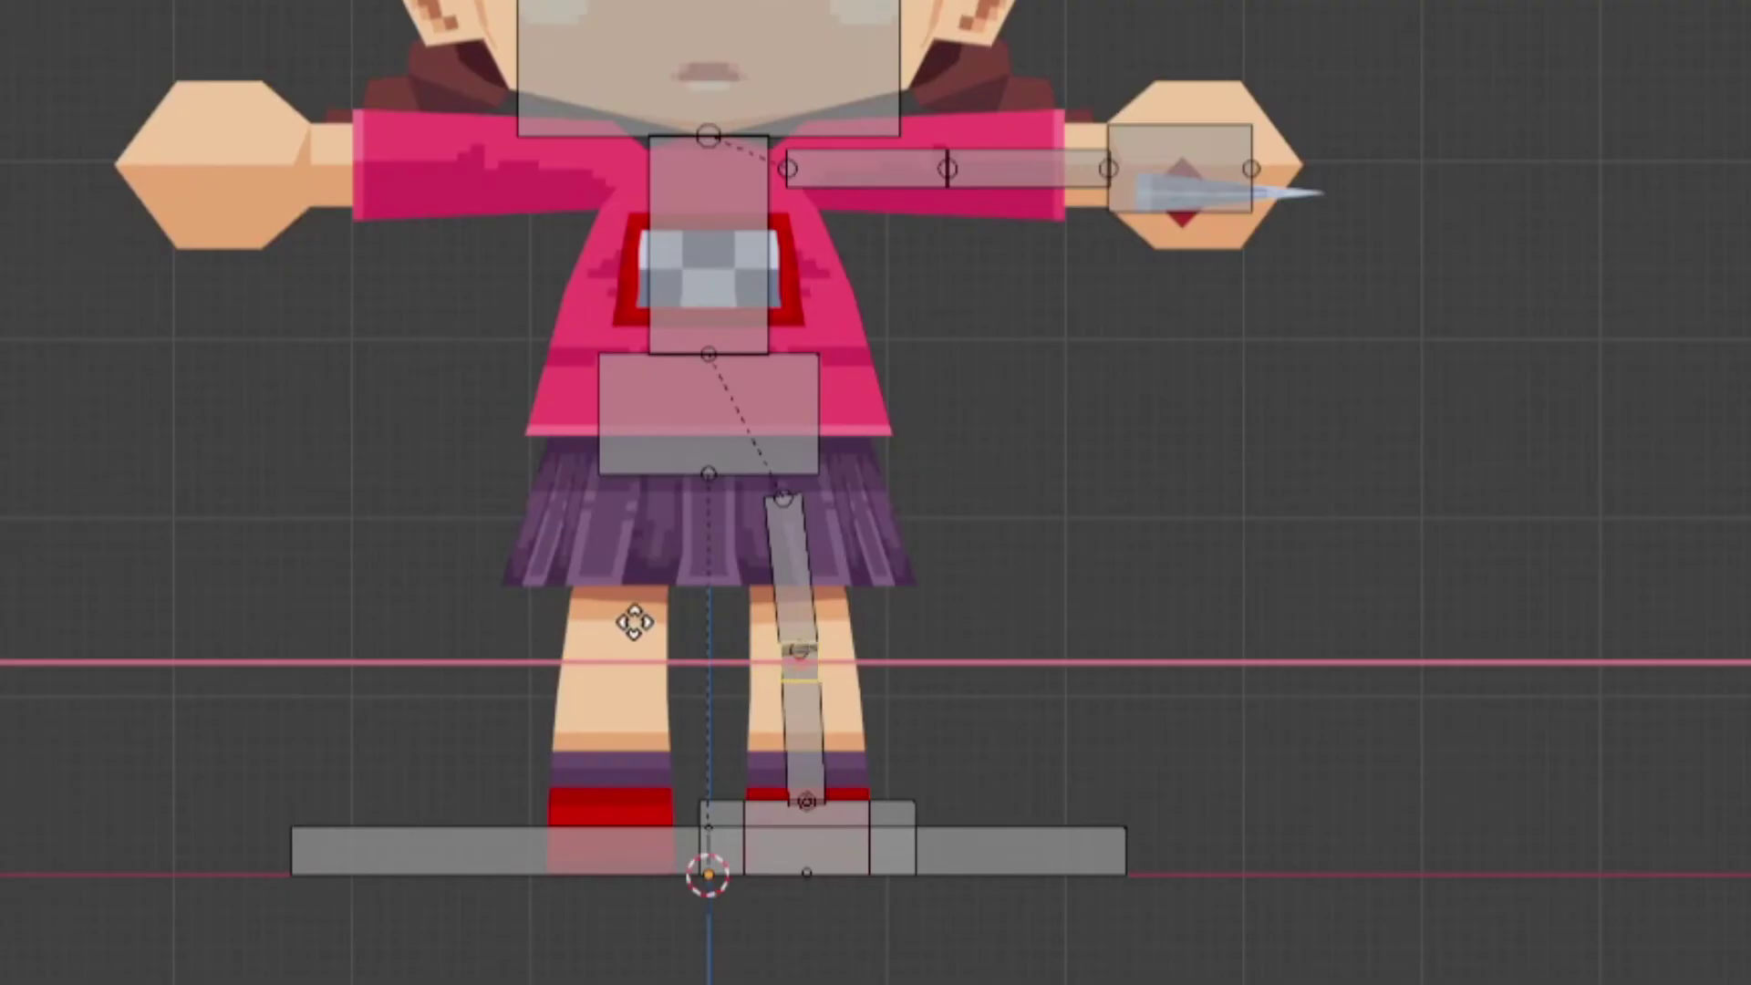
click(625, 620)
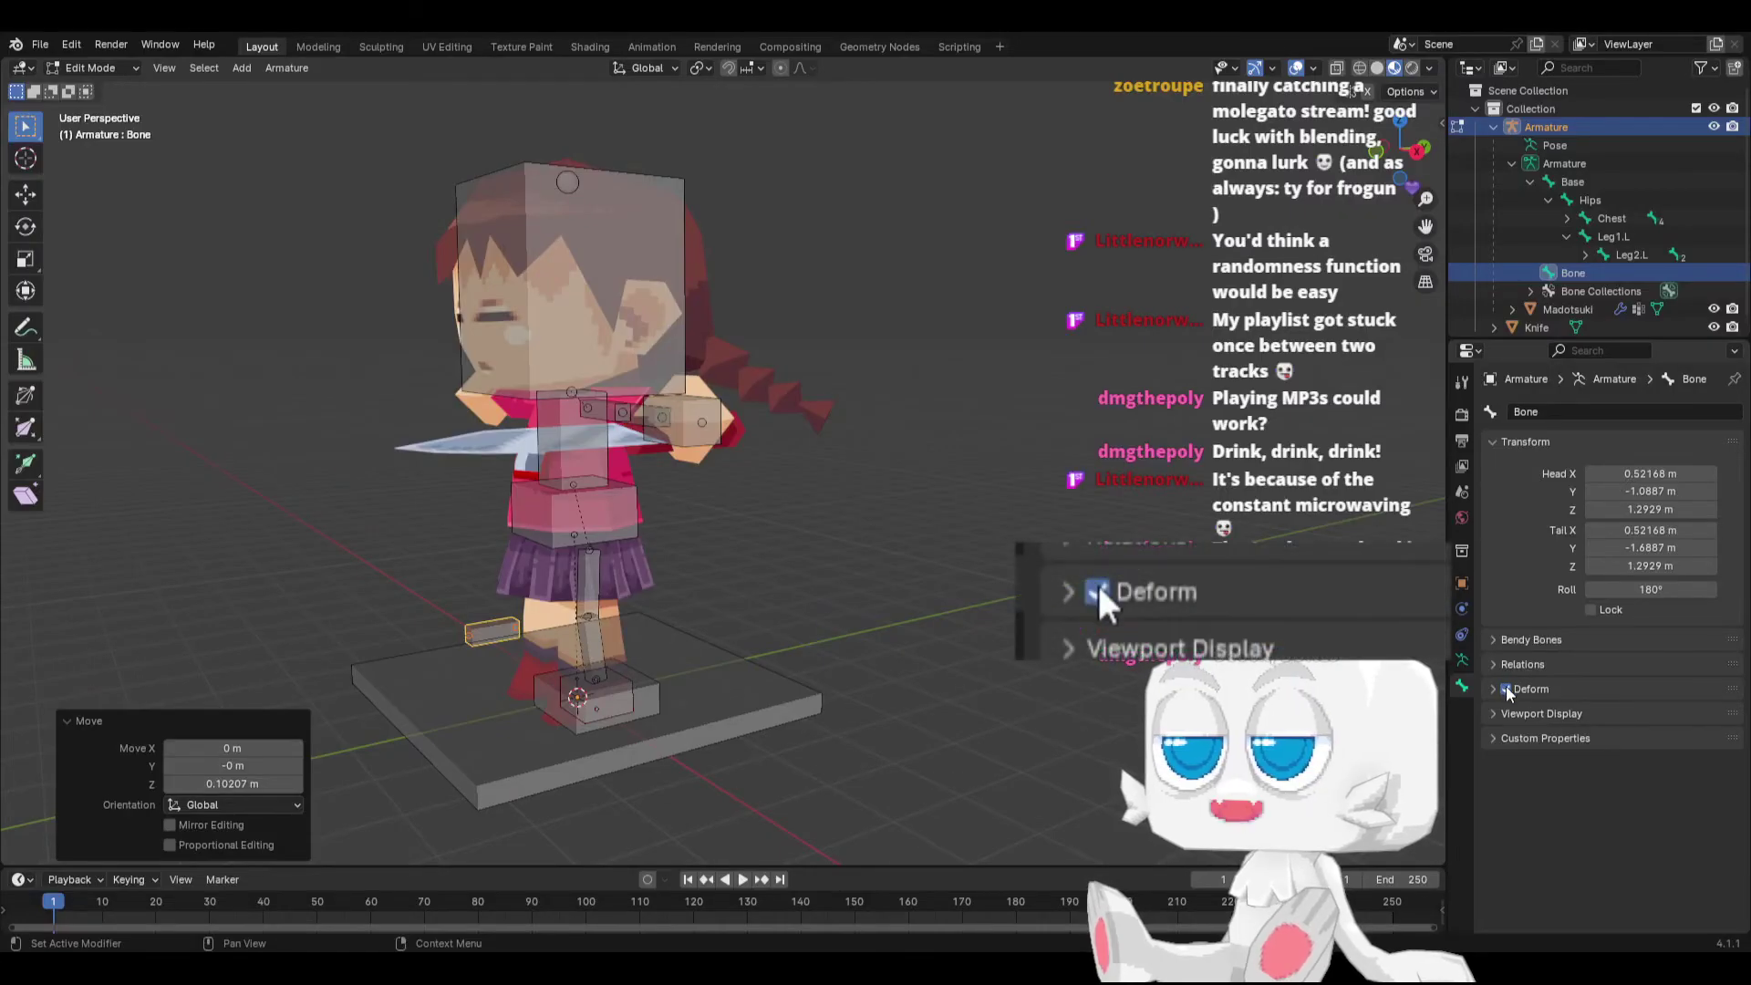
Step: Turn off Deform for the knee control bone and rename it IK_Knee.L
click(1506, 689)
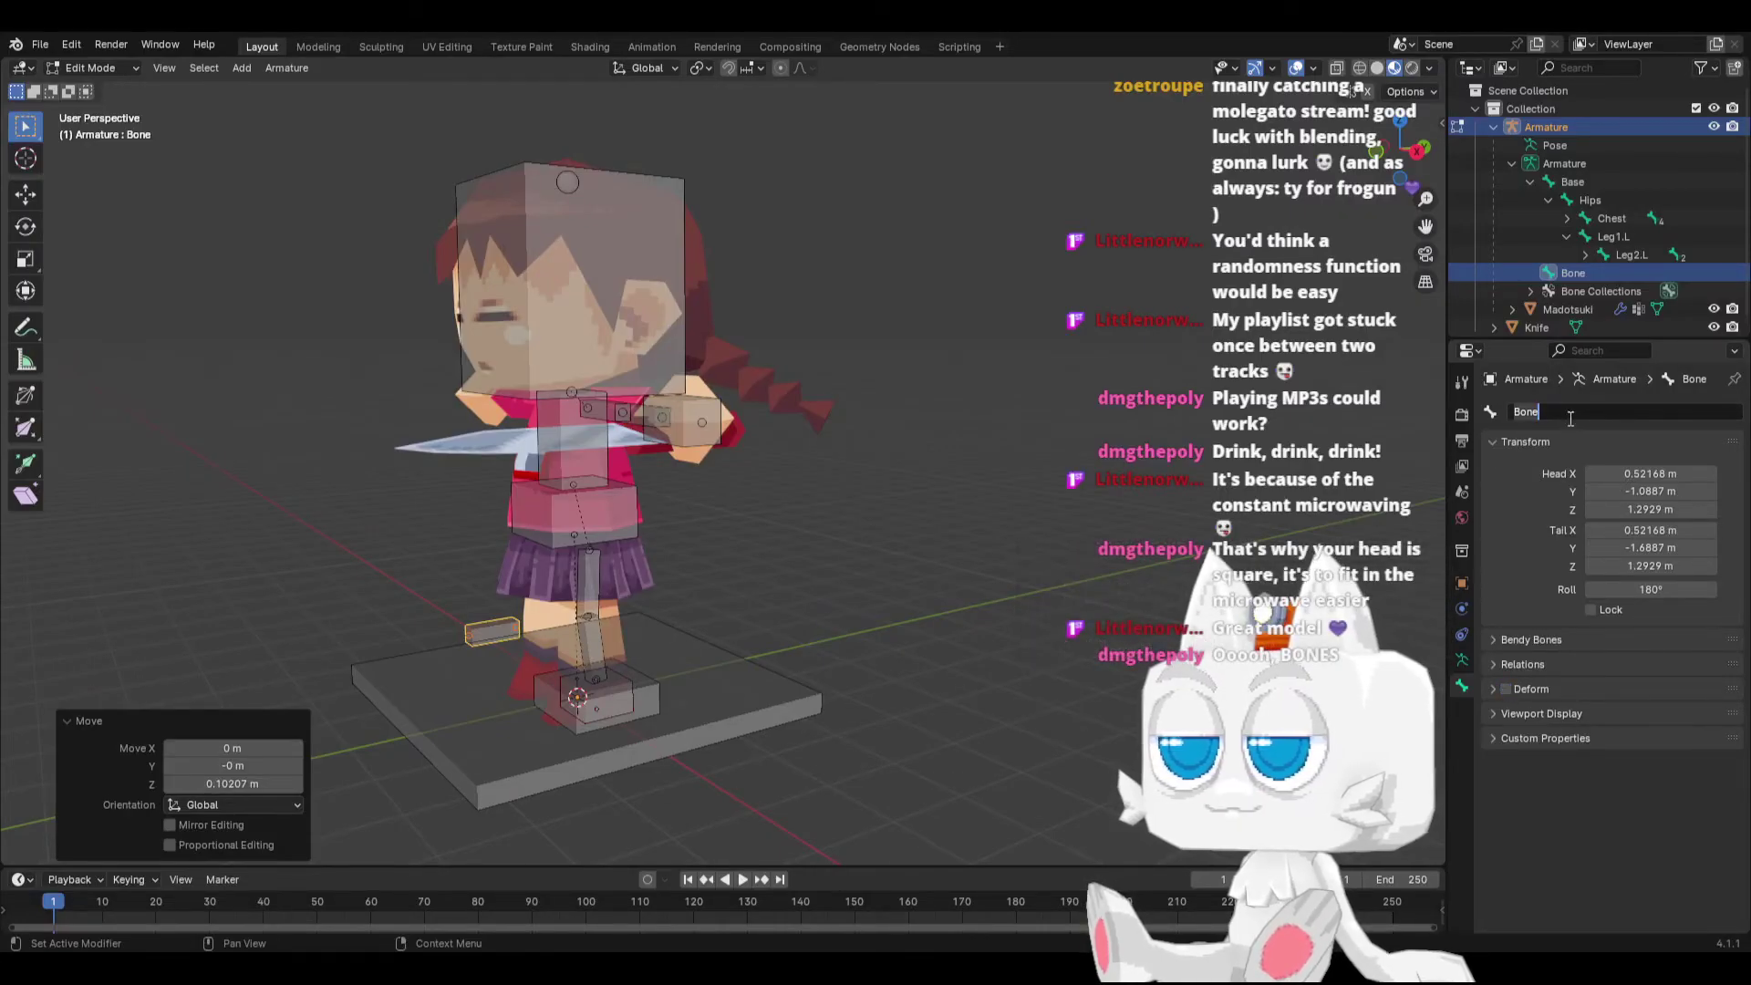
text(IK_Knee.L)
key(Return)
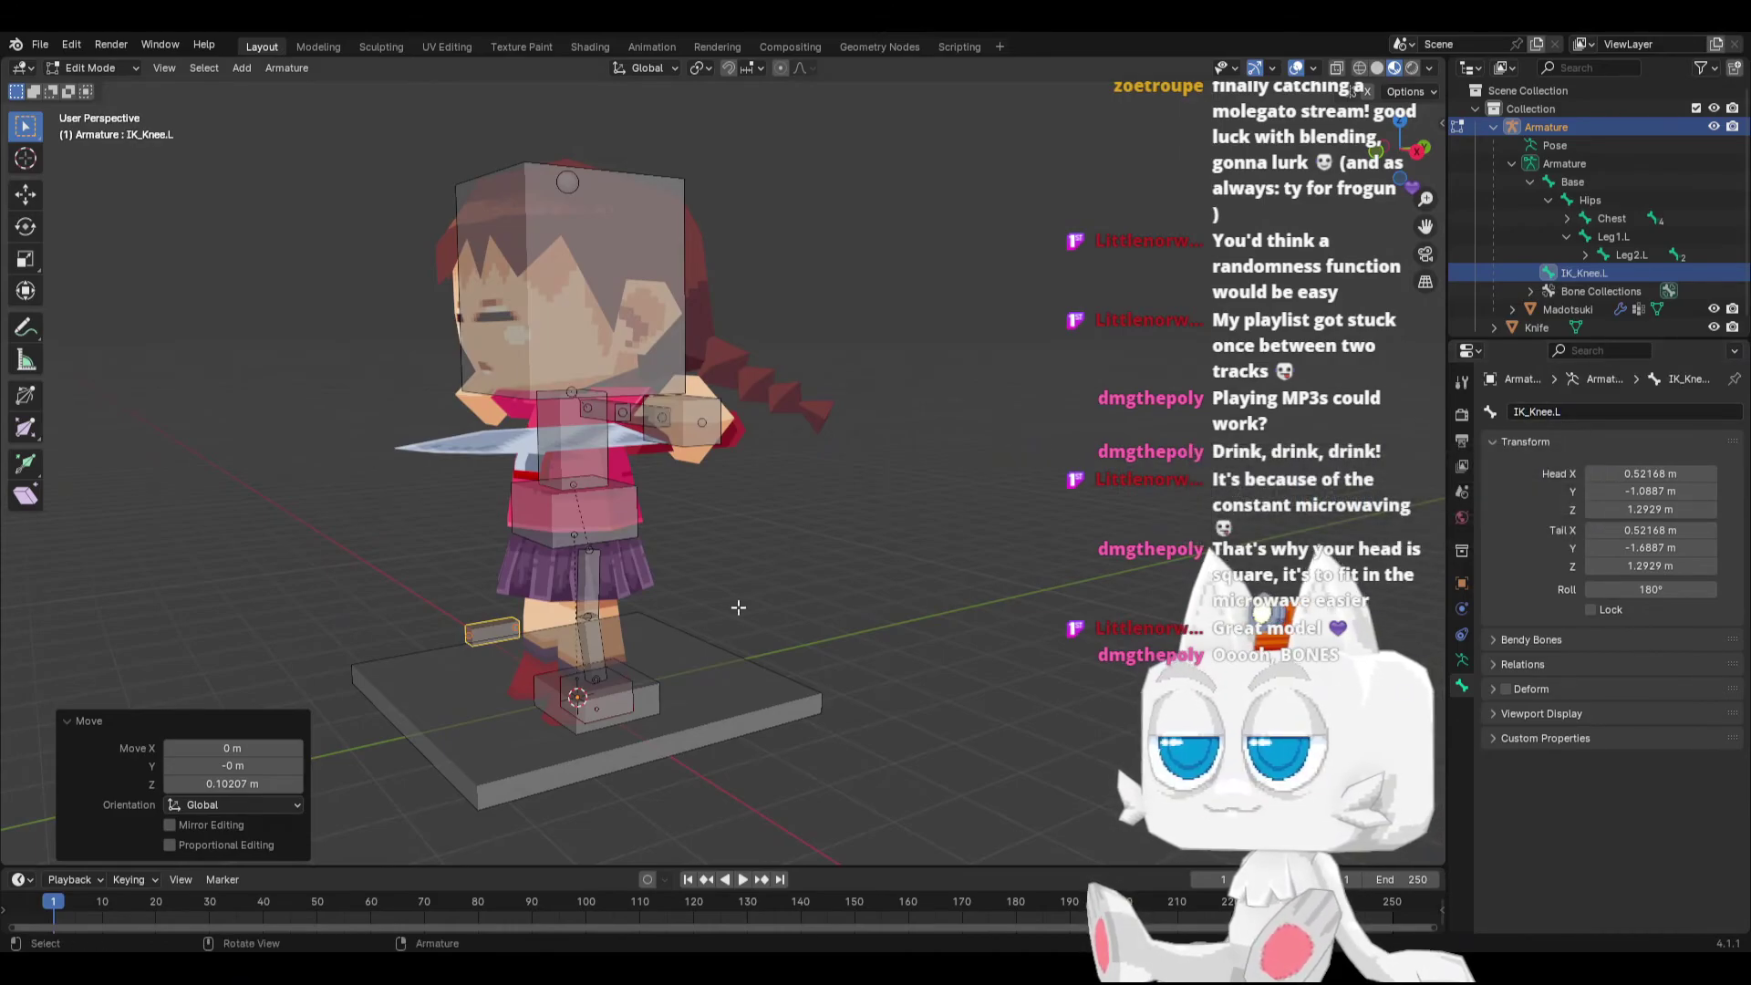
Step: Parent IK_Knee.L to IK_Foot.L with Keep Offset
shift+click(650, 684)
key(ctrl+p)
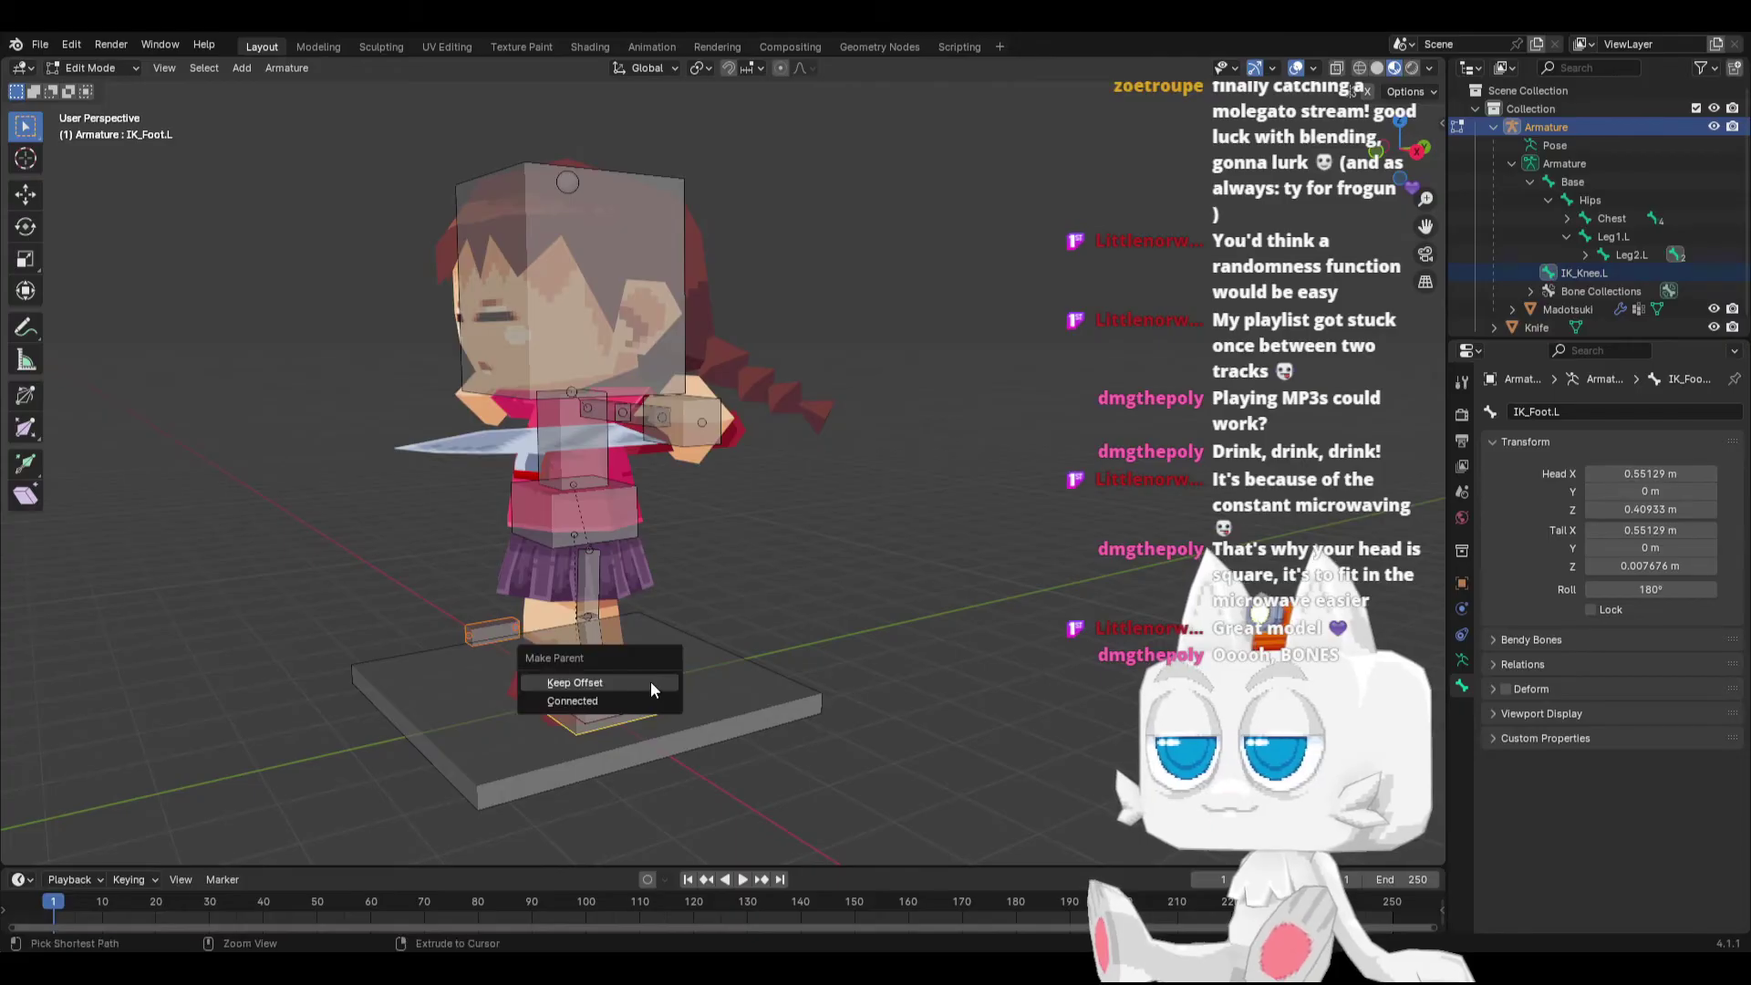
click(657, 681)
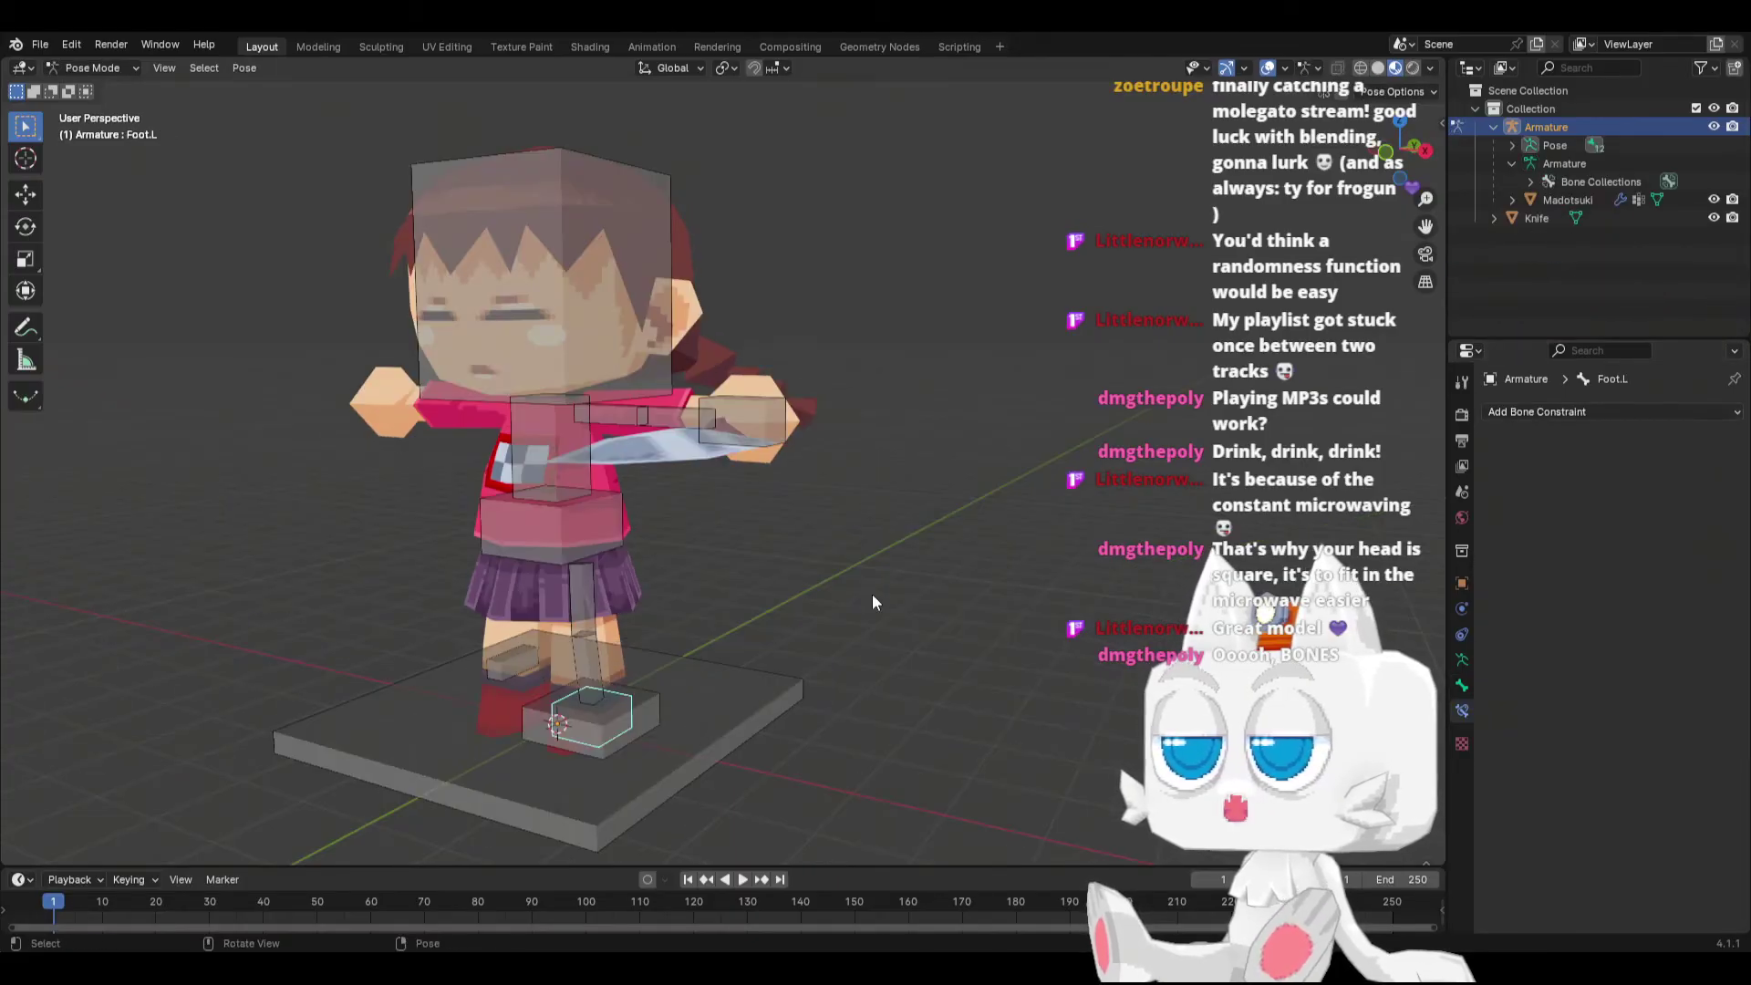
Step: Add a Copy Rotation constraint to Foot.L with the Armature as target and IK_Foot.L as the bone
key(KP_3)
scroll(644, 578, up, 4)
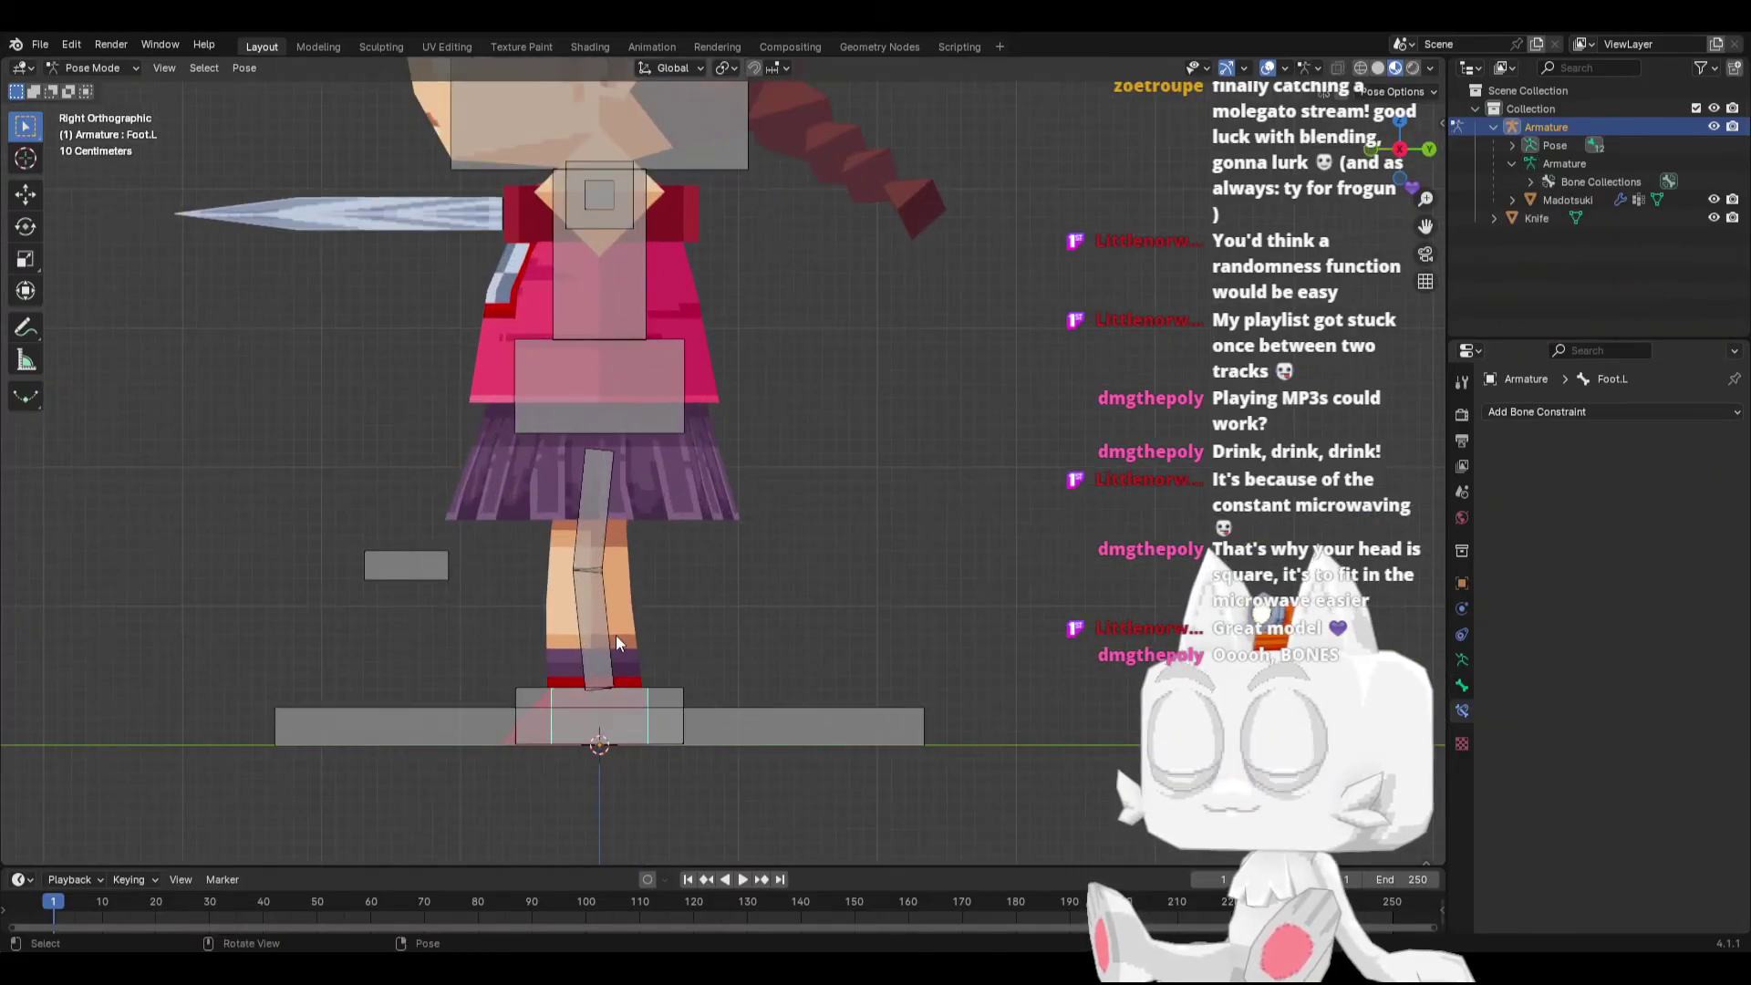
click(1579, 412)
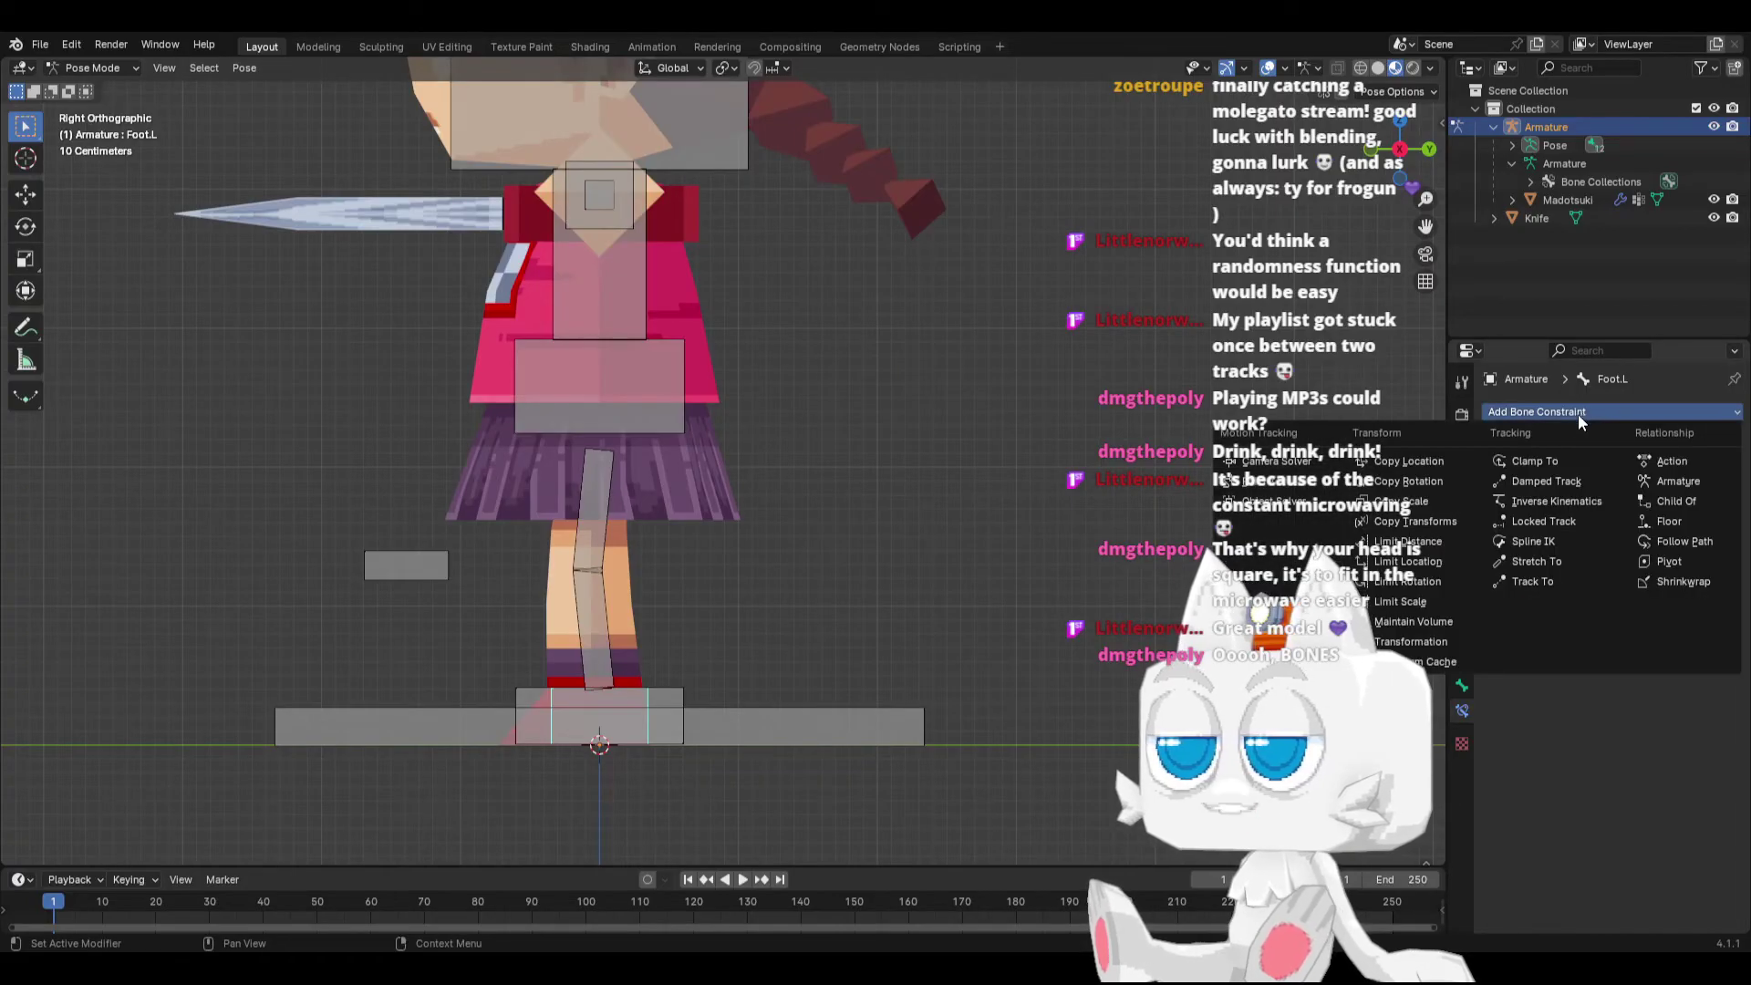
click(1408, 481)
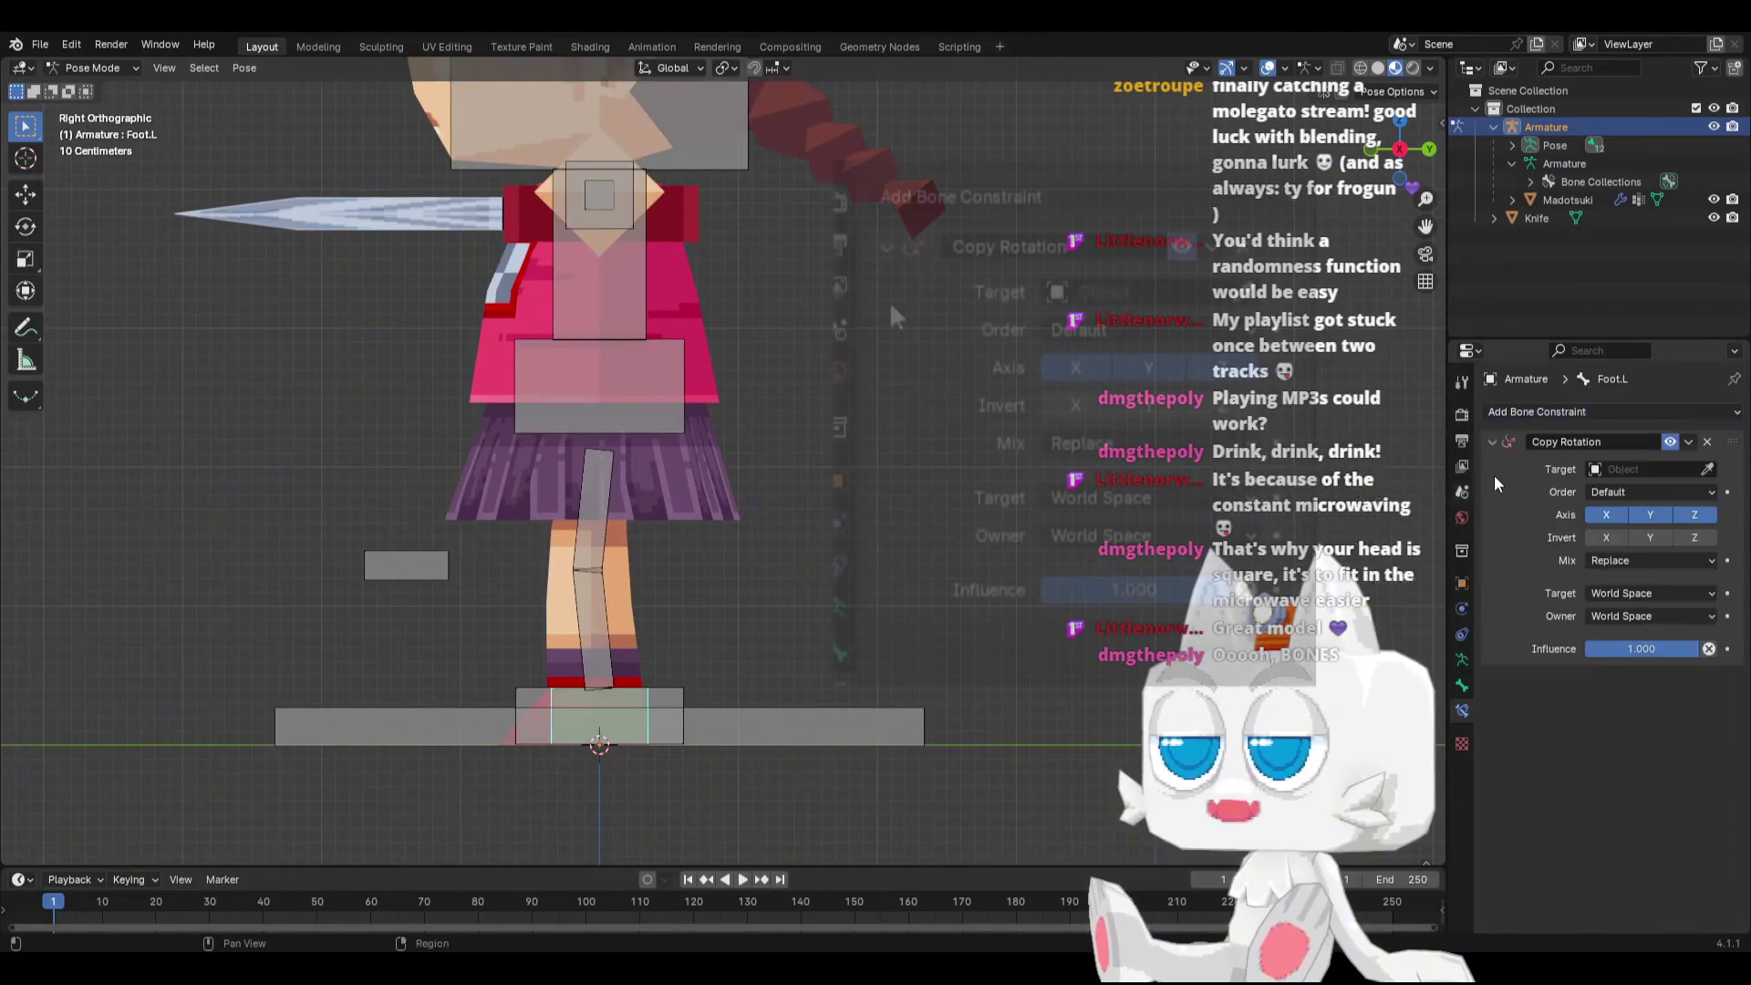
click(1638, 468)
click(1632, 497)
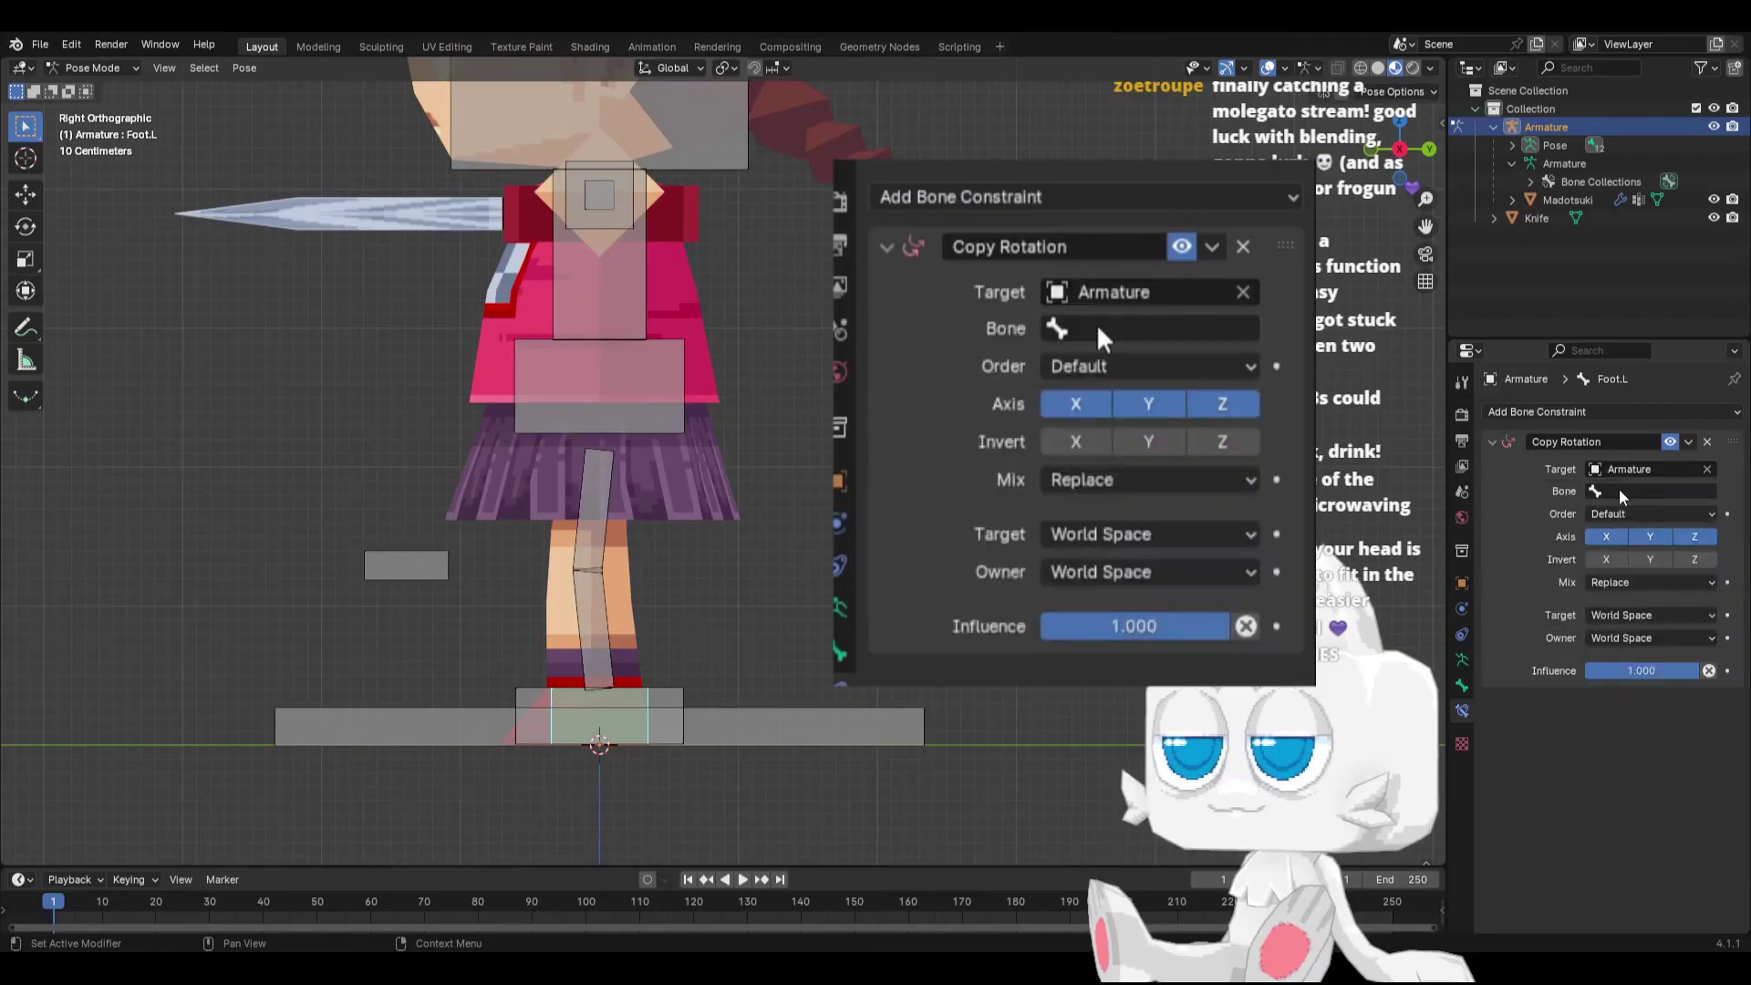
click(1632, 490)
text(ik_)
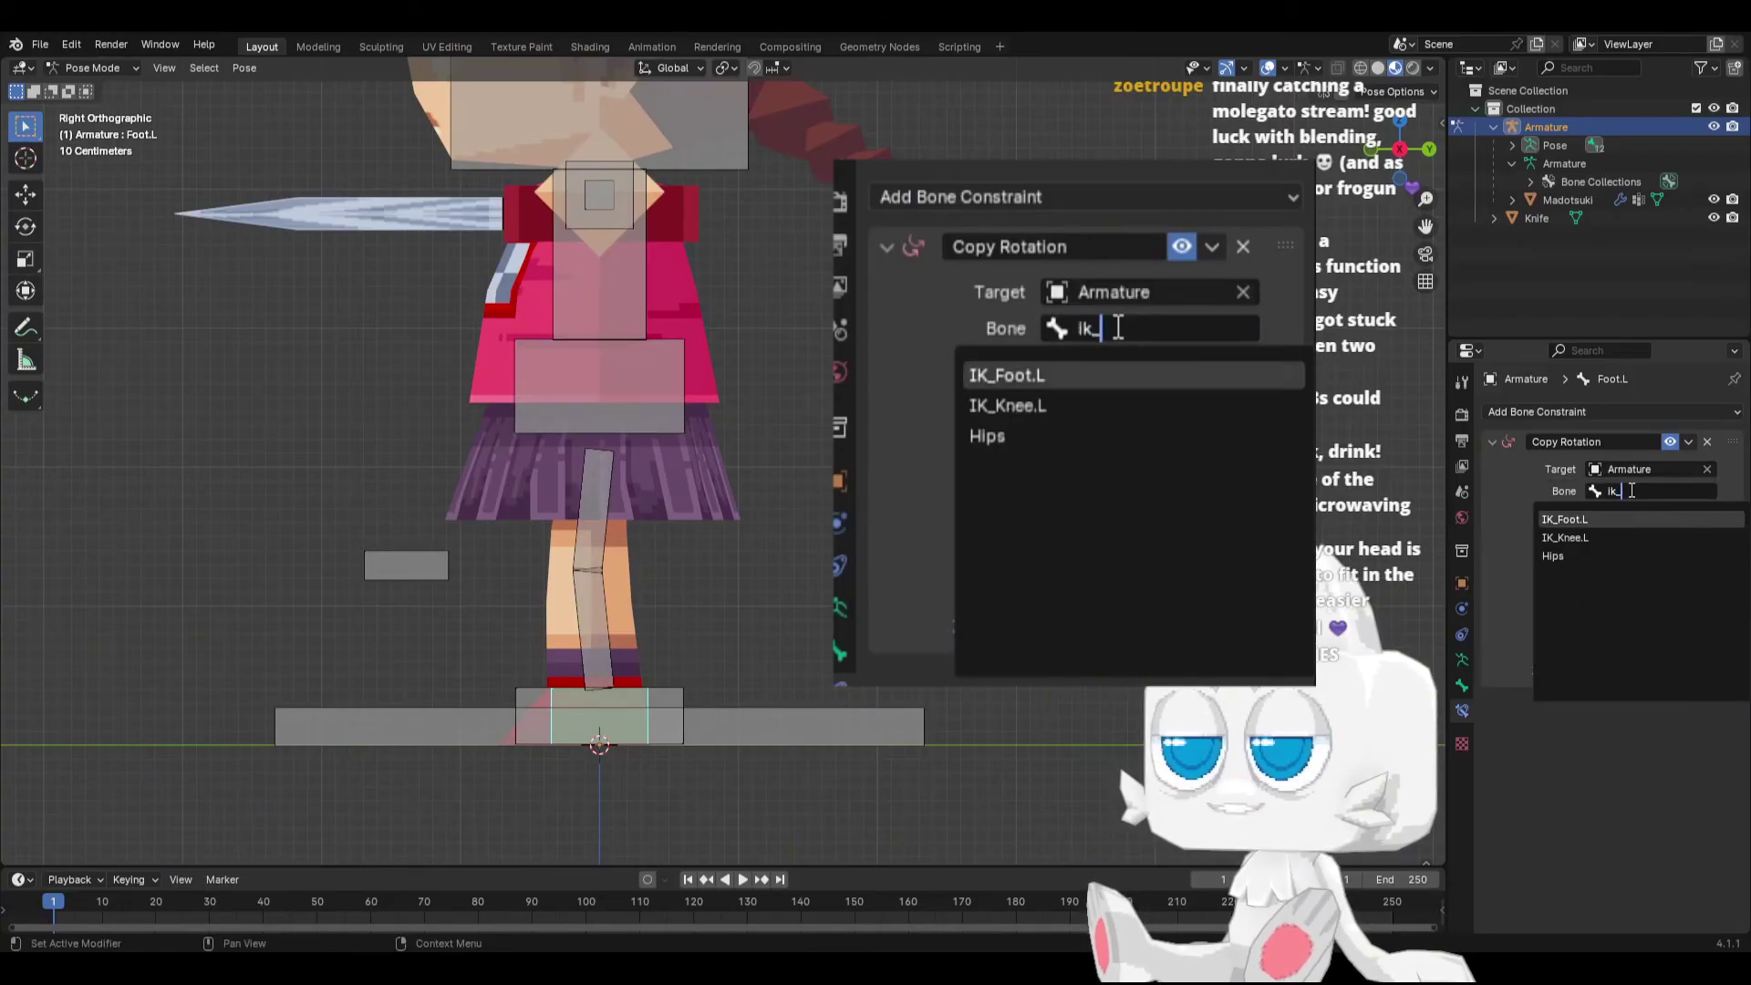
key(Return)
Step: Add an Inverse Kinematics constraint to Leg2.L targeting the Armature's IK_Foot.L bone
click(583, 641)
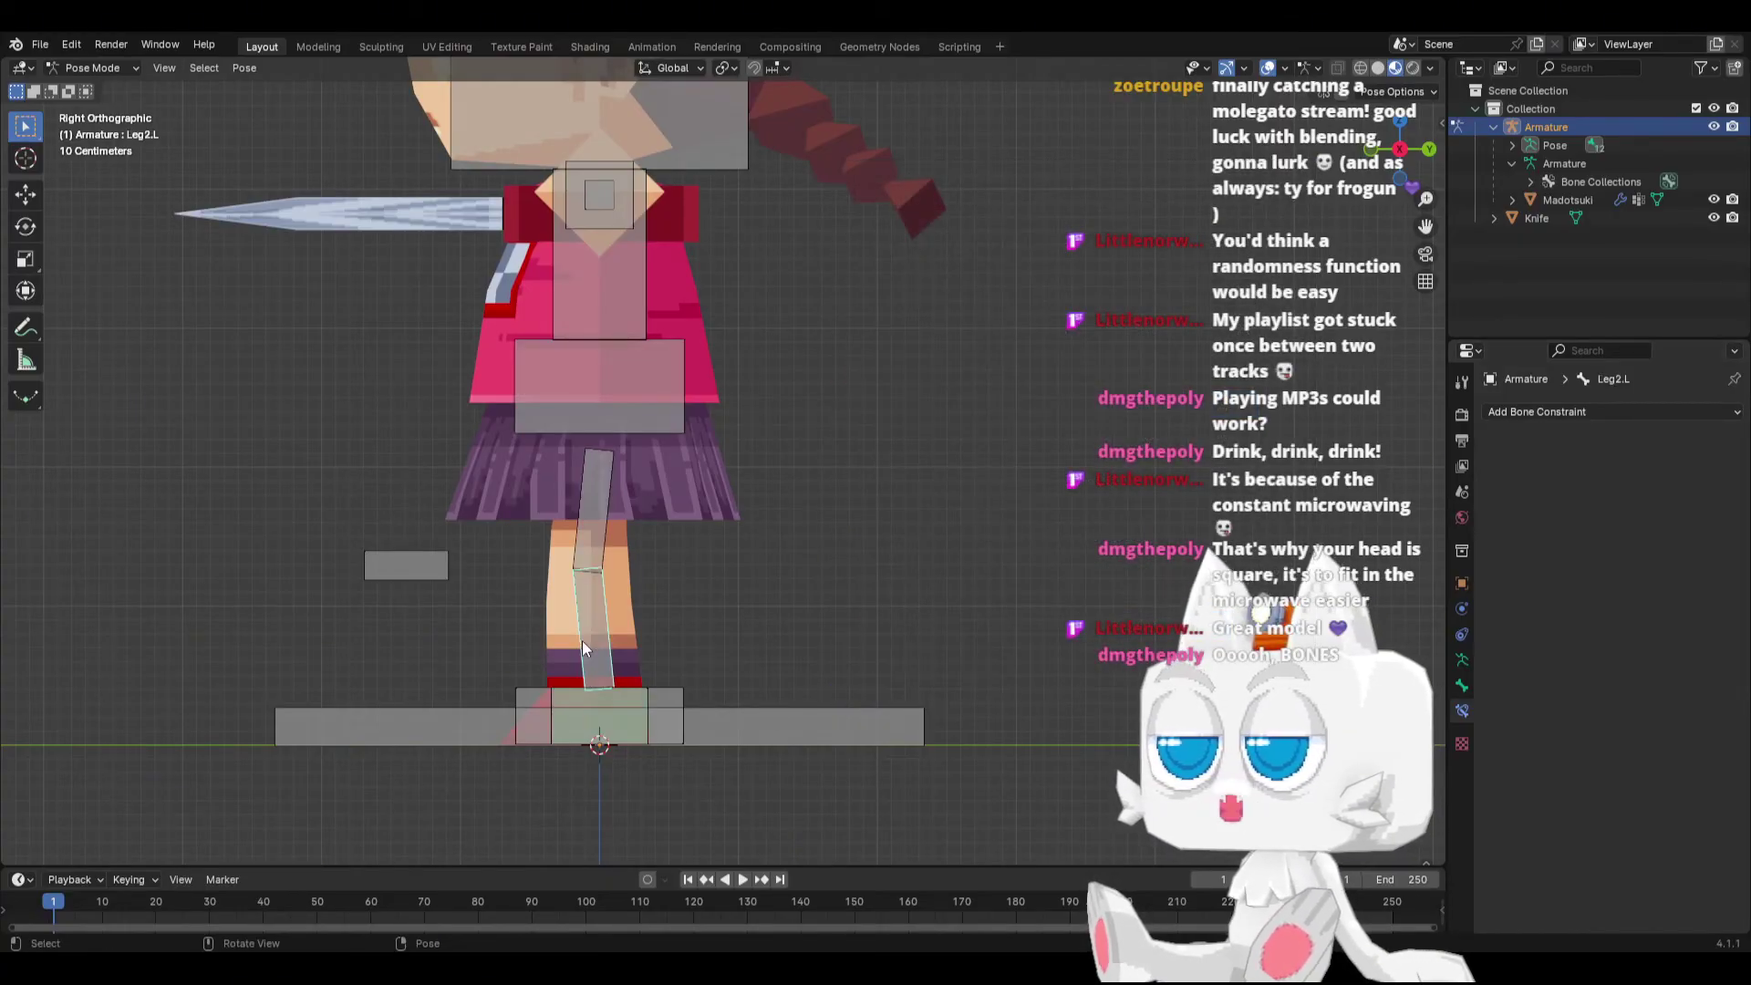
click(1584, 412)
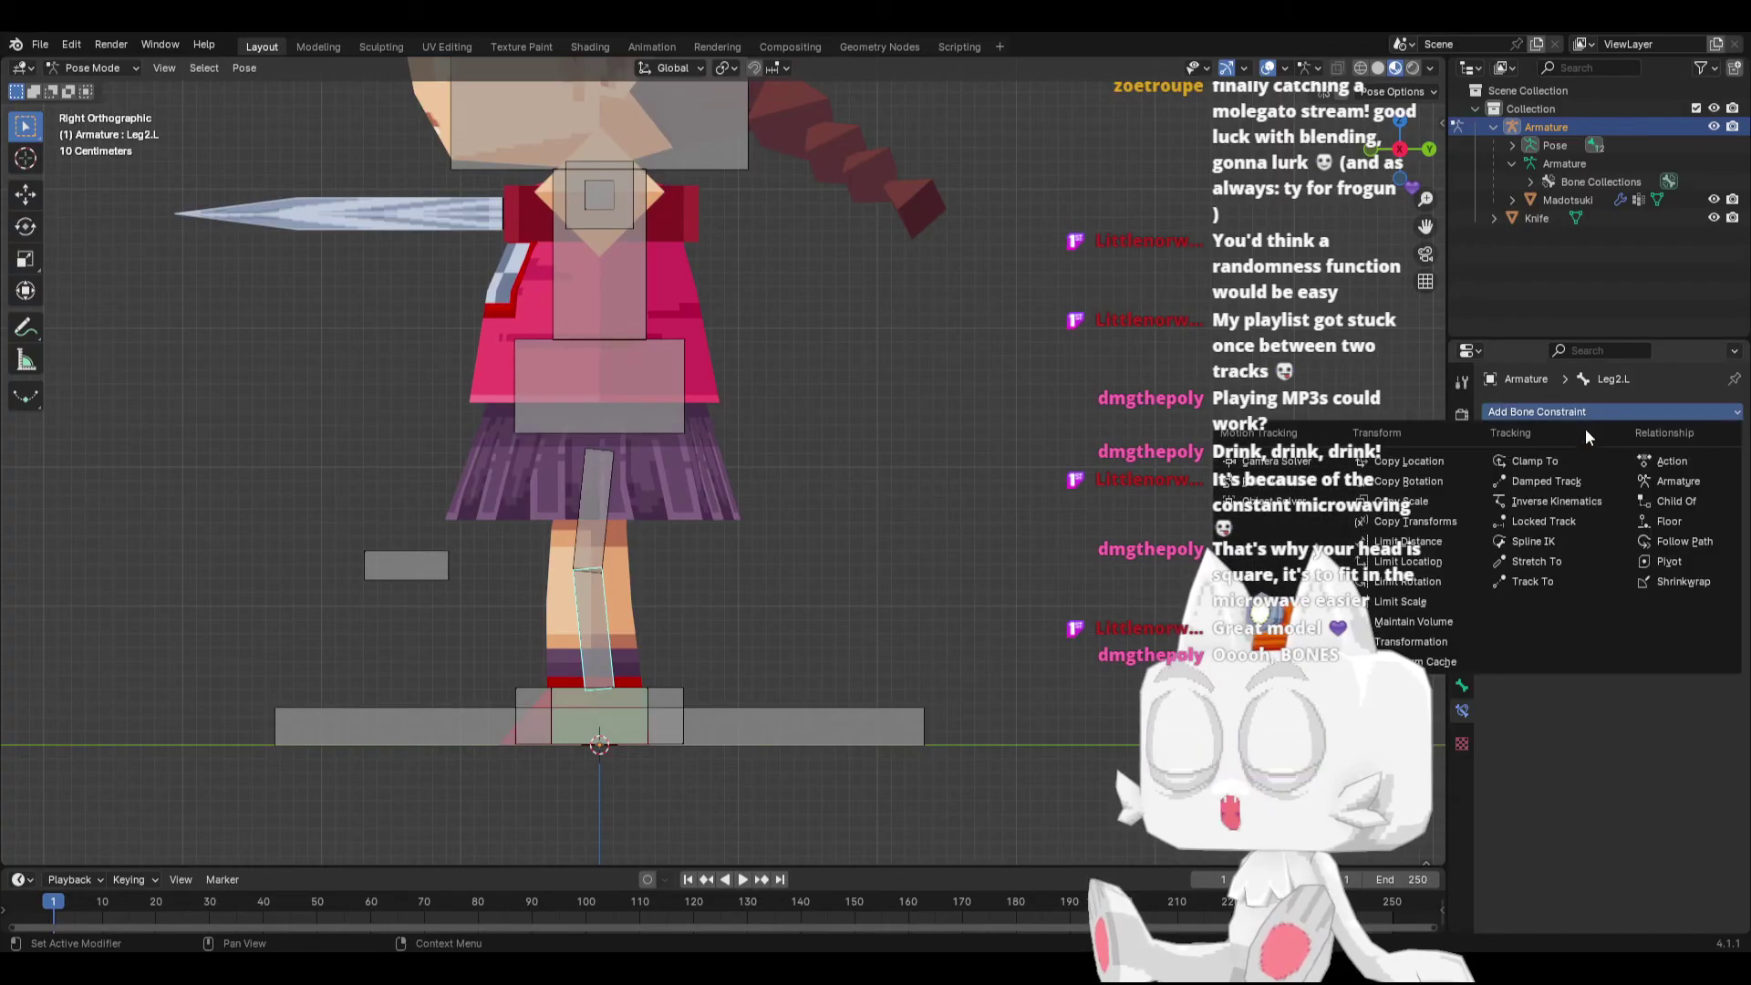
click(1567, 499)
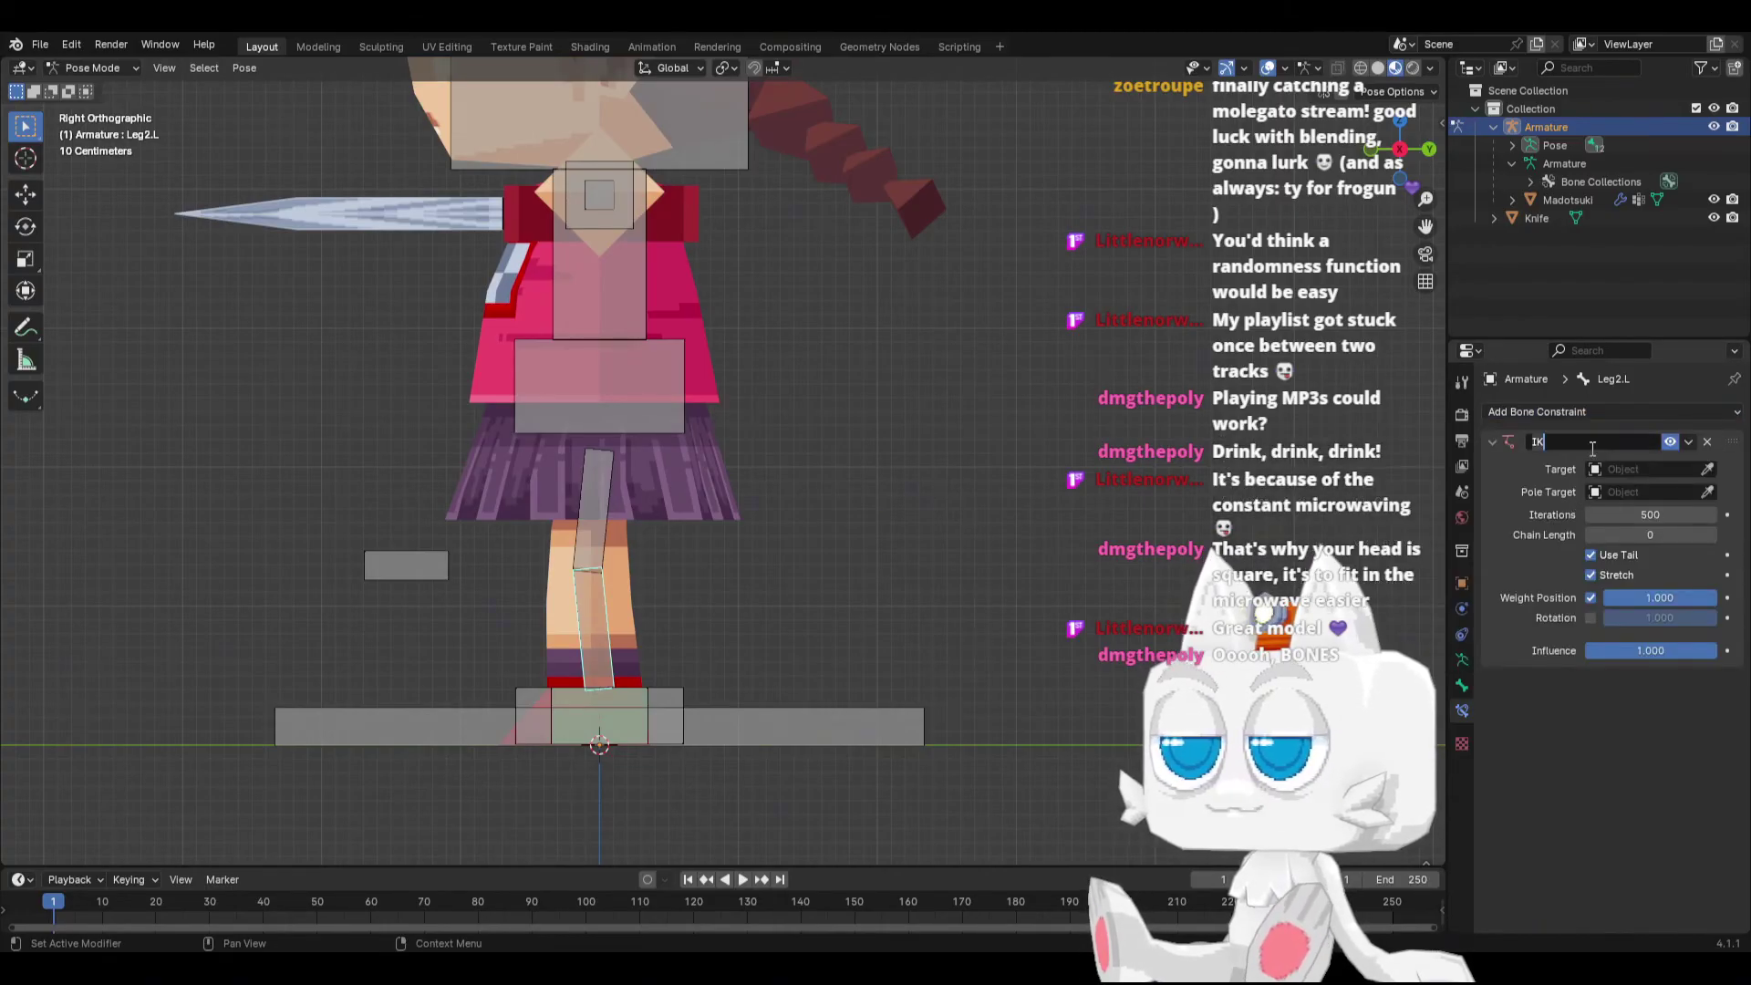
click(1614, 493)
text(ik)
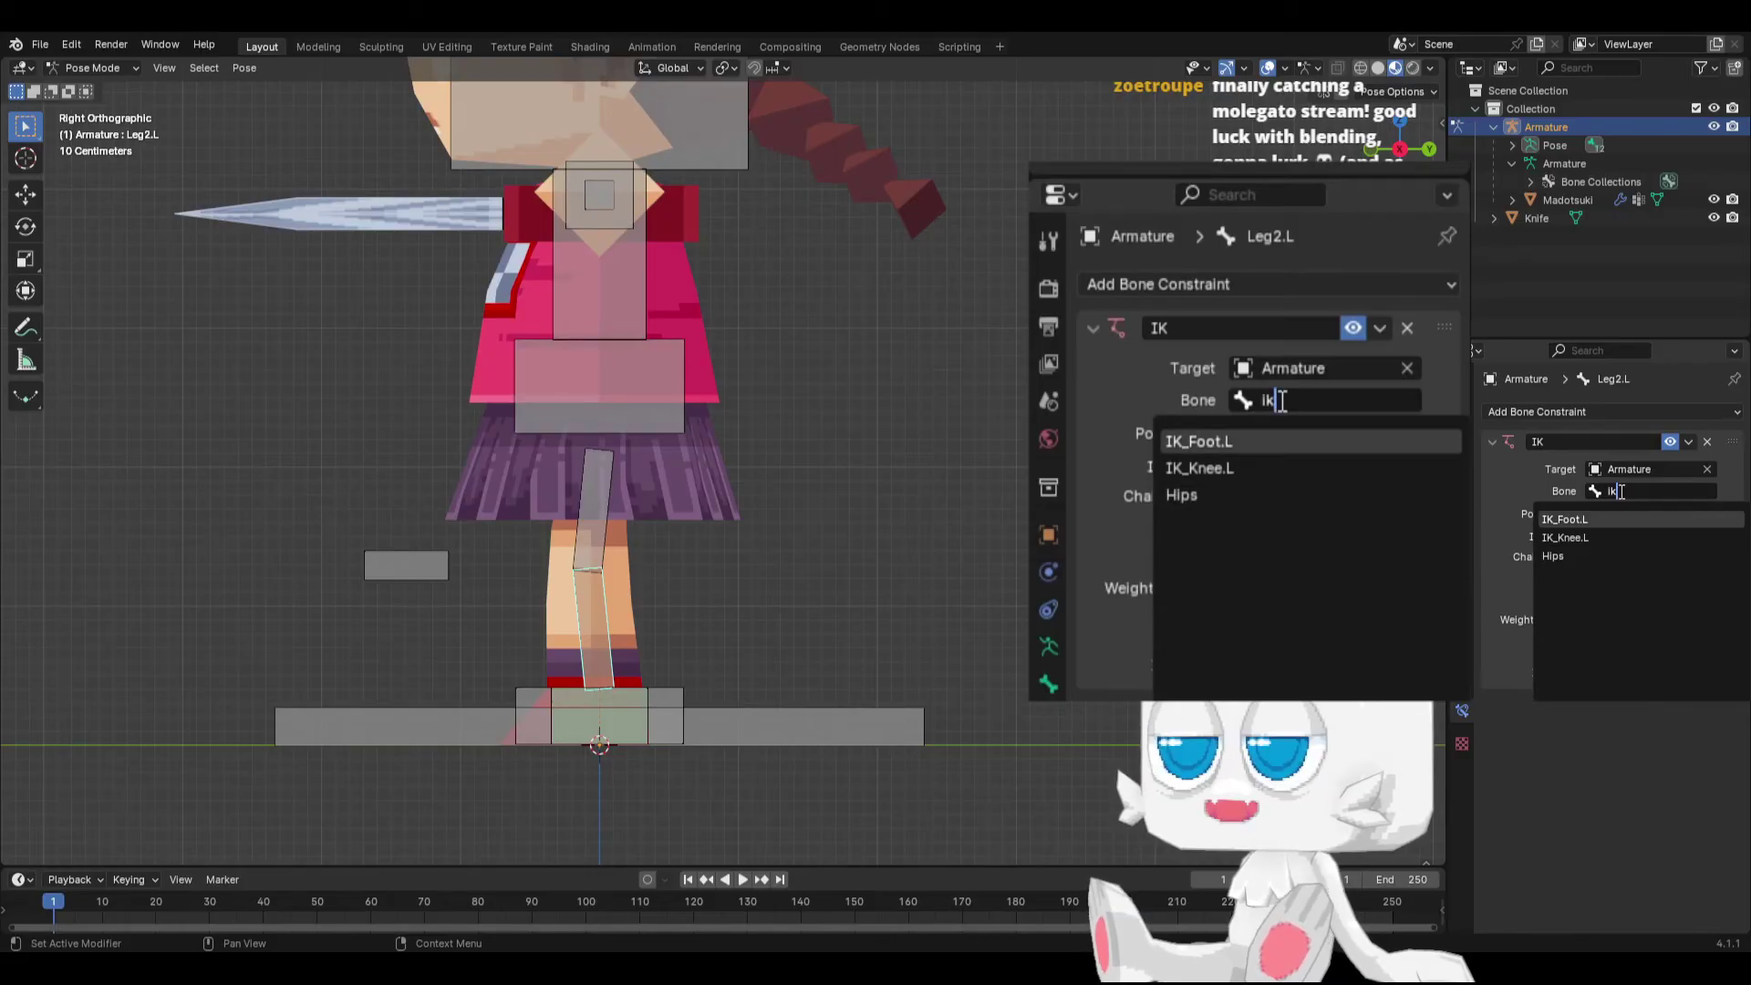
key(Return)
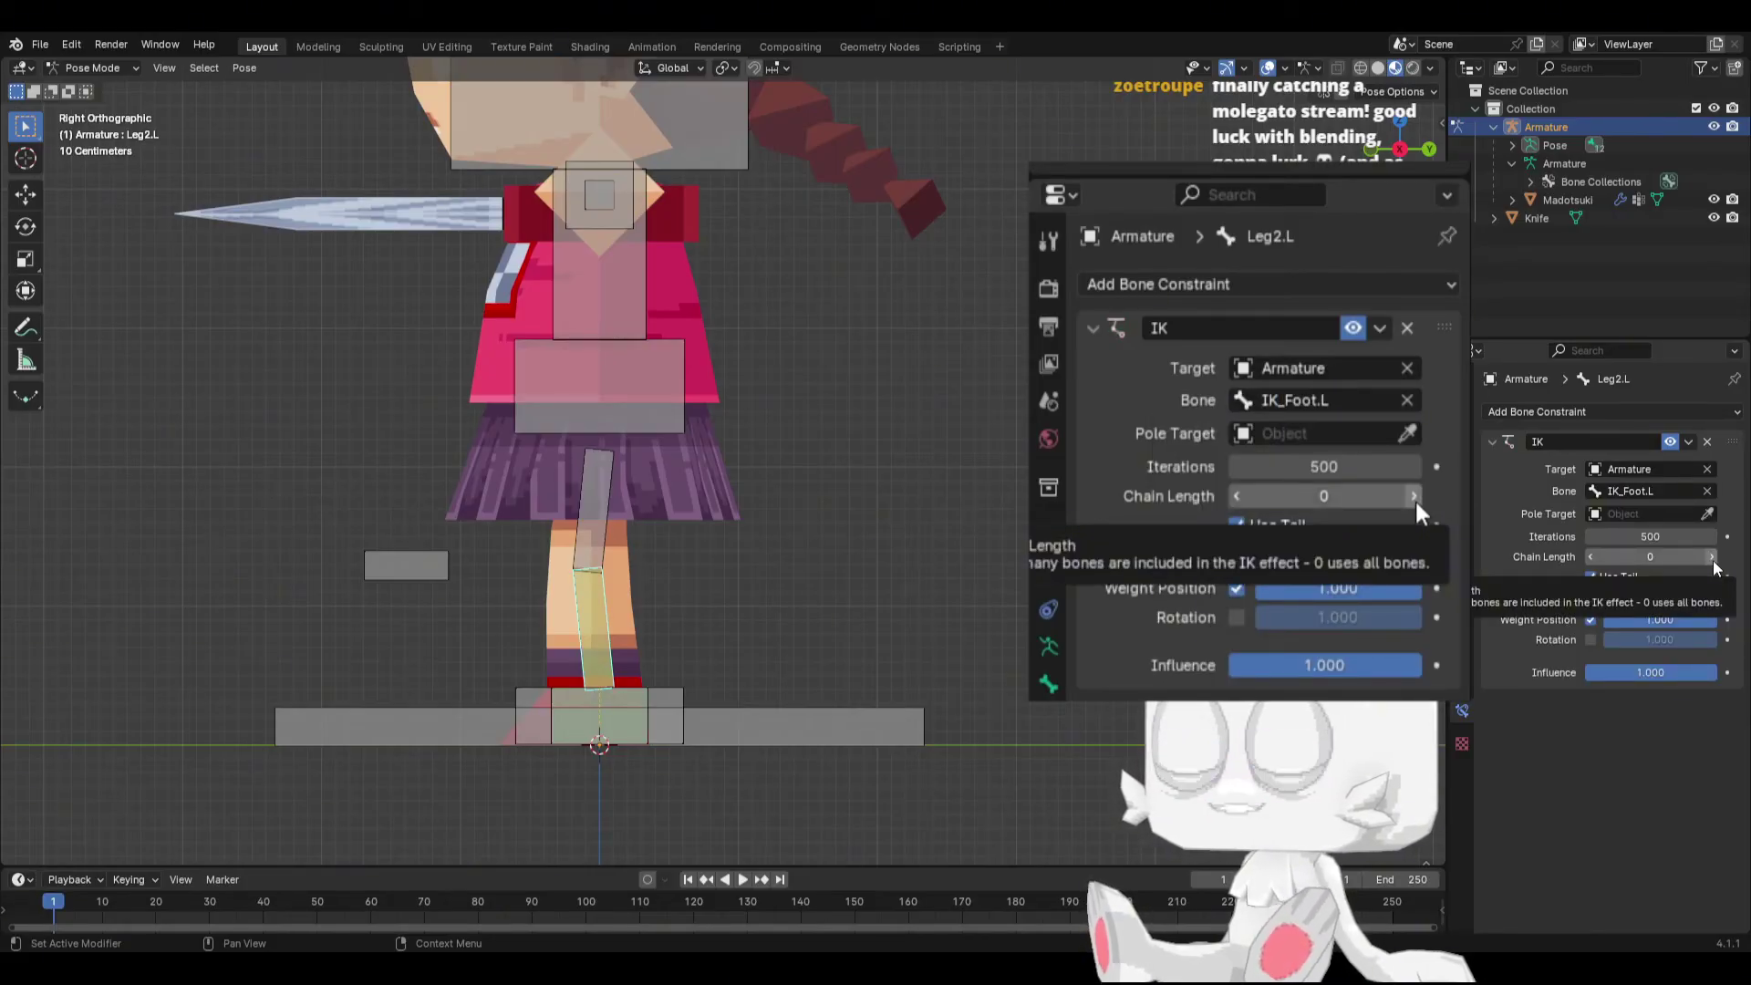
Step: Add an Inverse Kinematics constraint to Leg1.L targeting the Armature's IK_Knee.L bone, with a chain length of 1
click(600, 518)
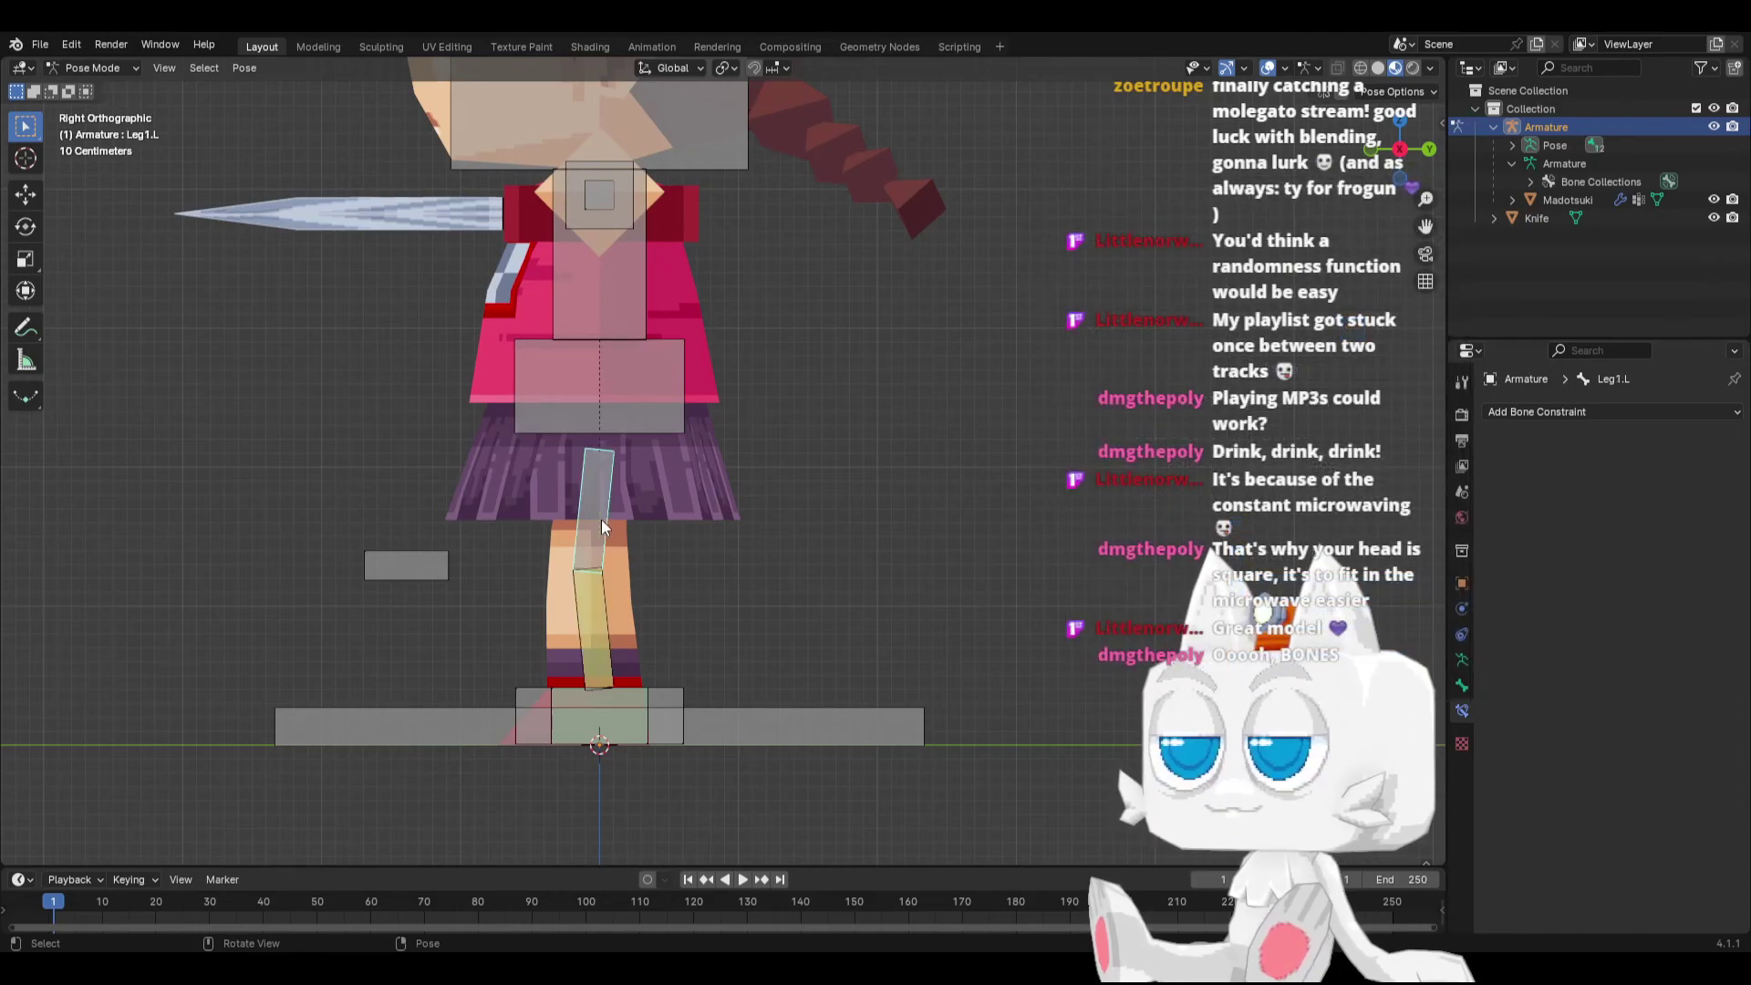
click(1580, 409)
click(1548, 490)
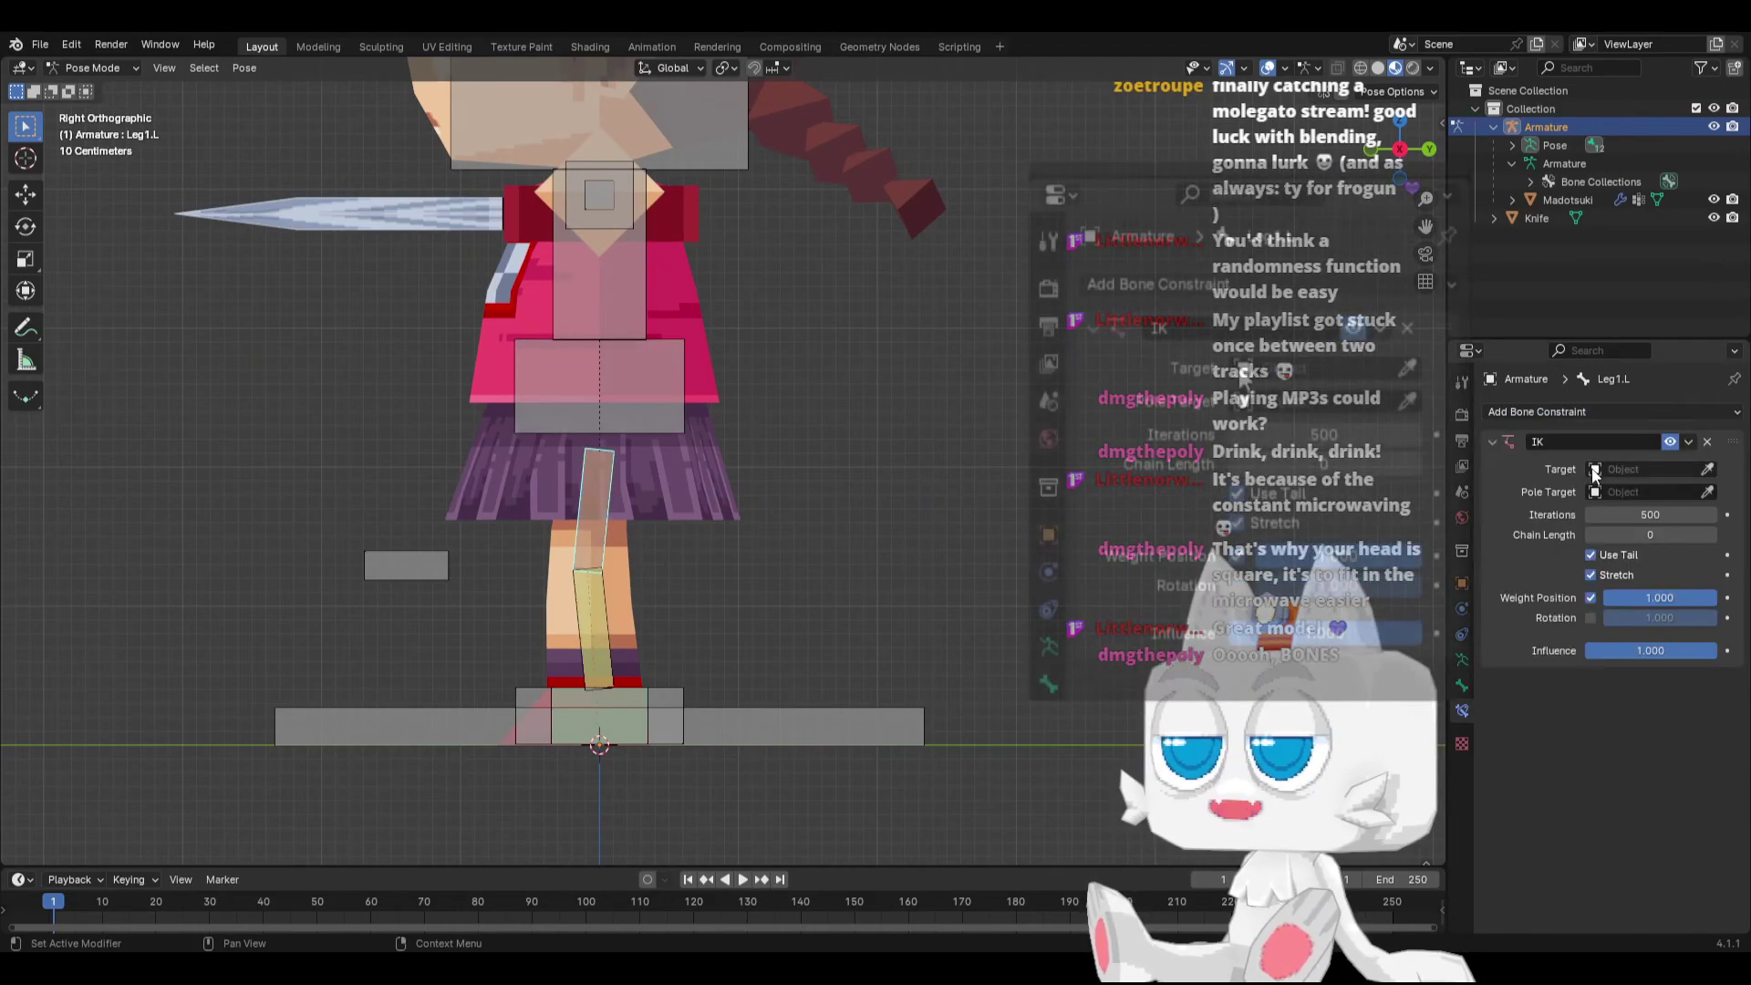
click(1619, 469)
click(1615, 486)
text(ik_)
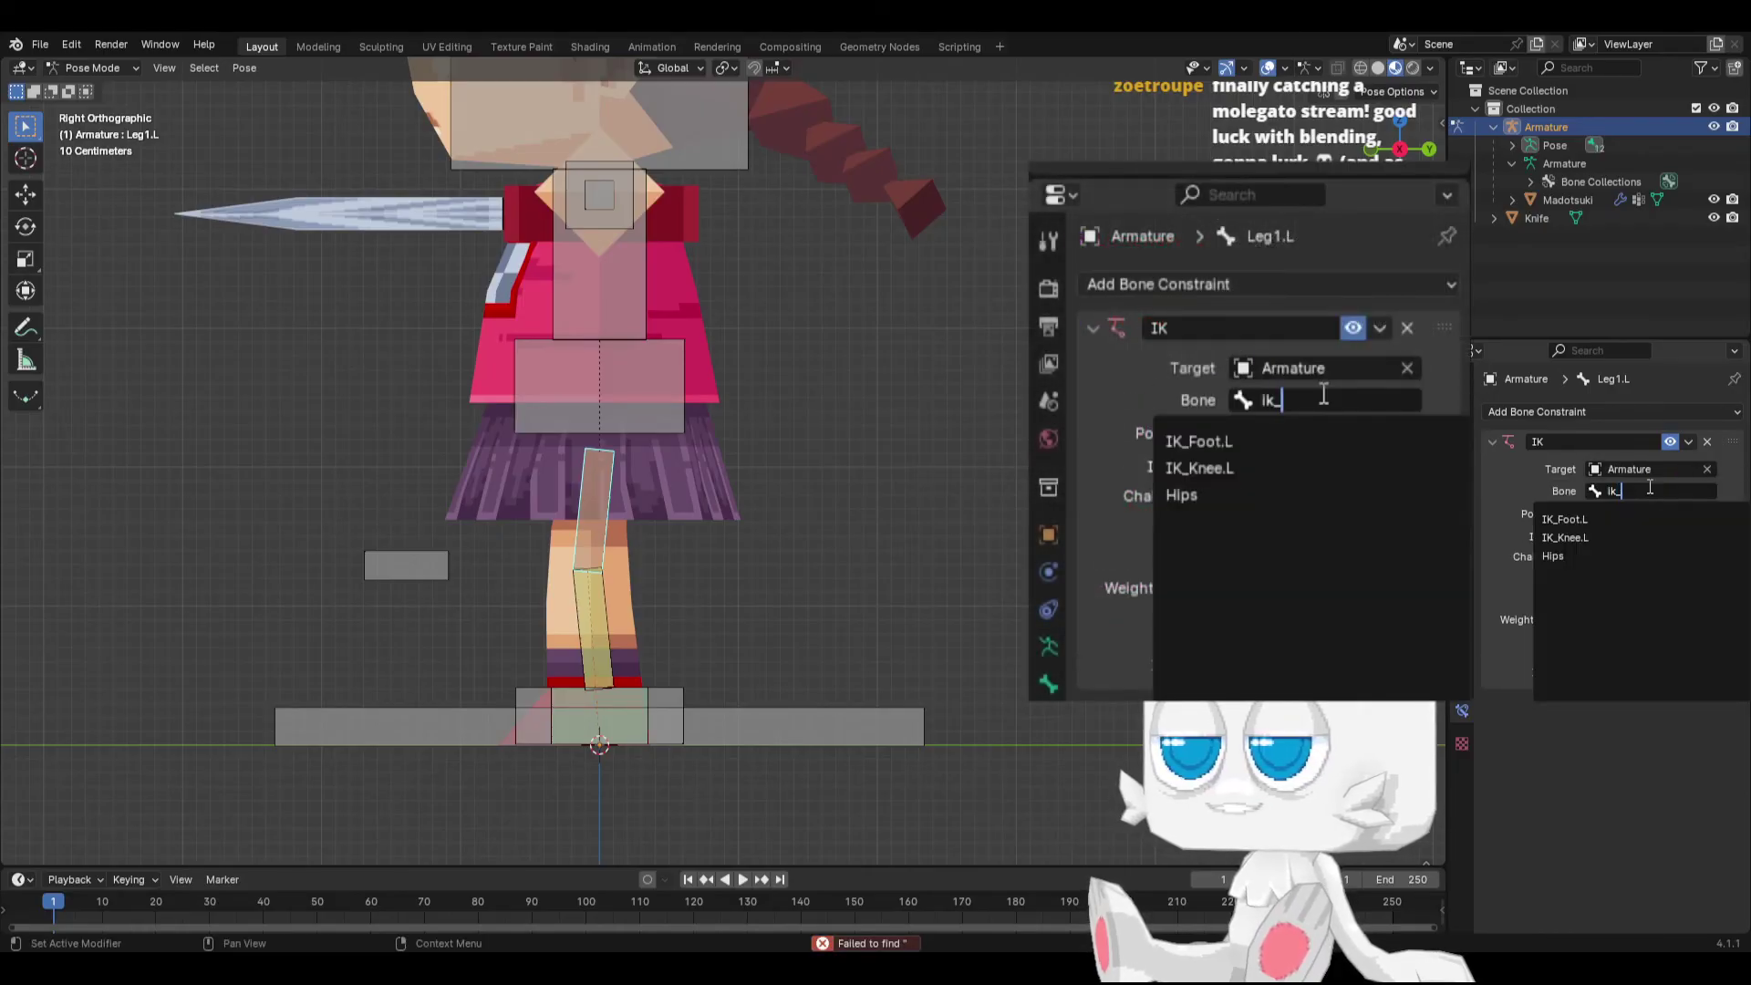
key(Down)
key(Down)
key(Return)
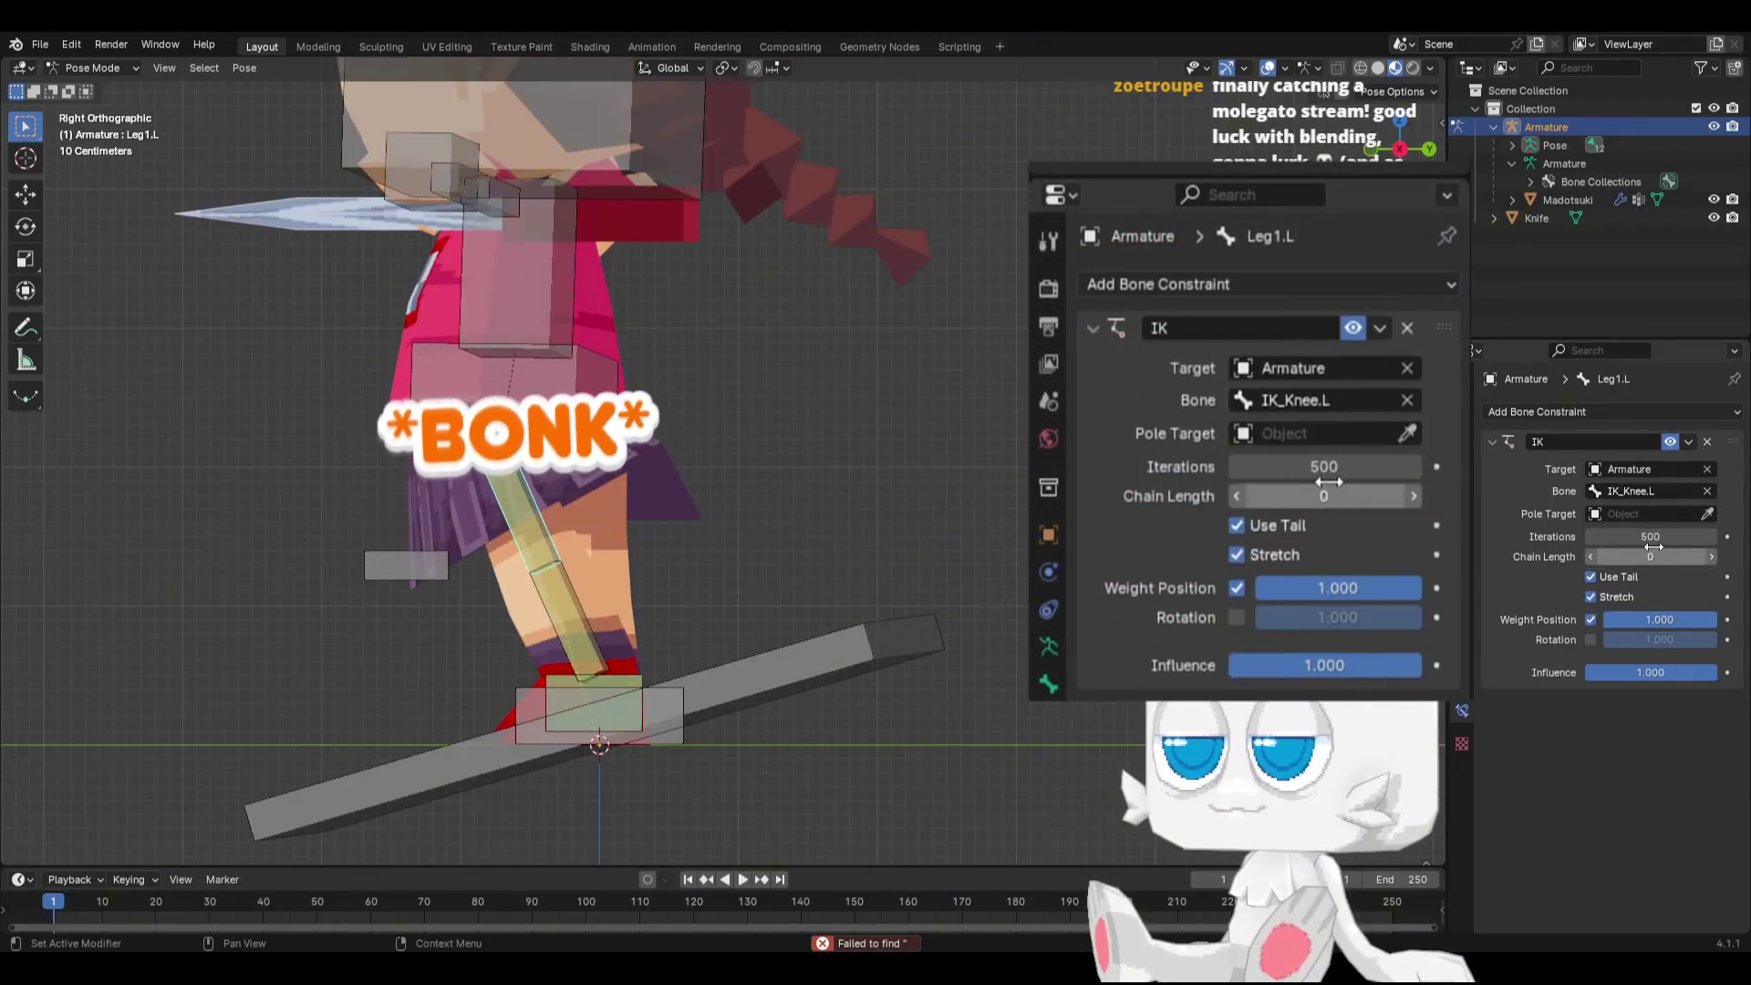
click(1711, 556)
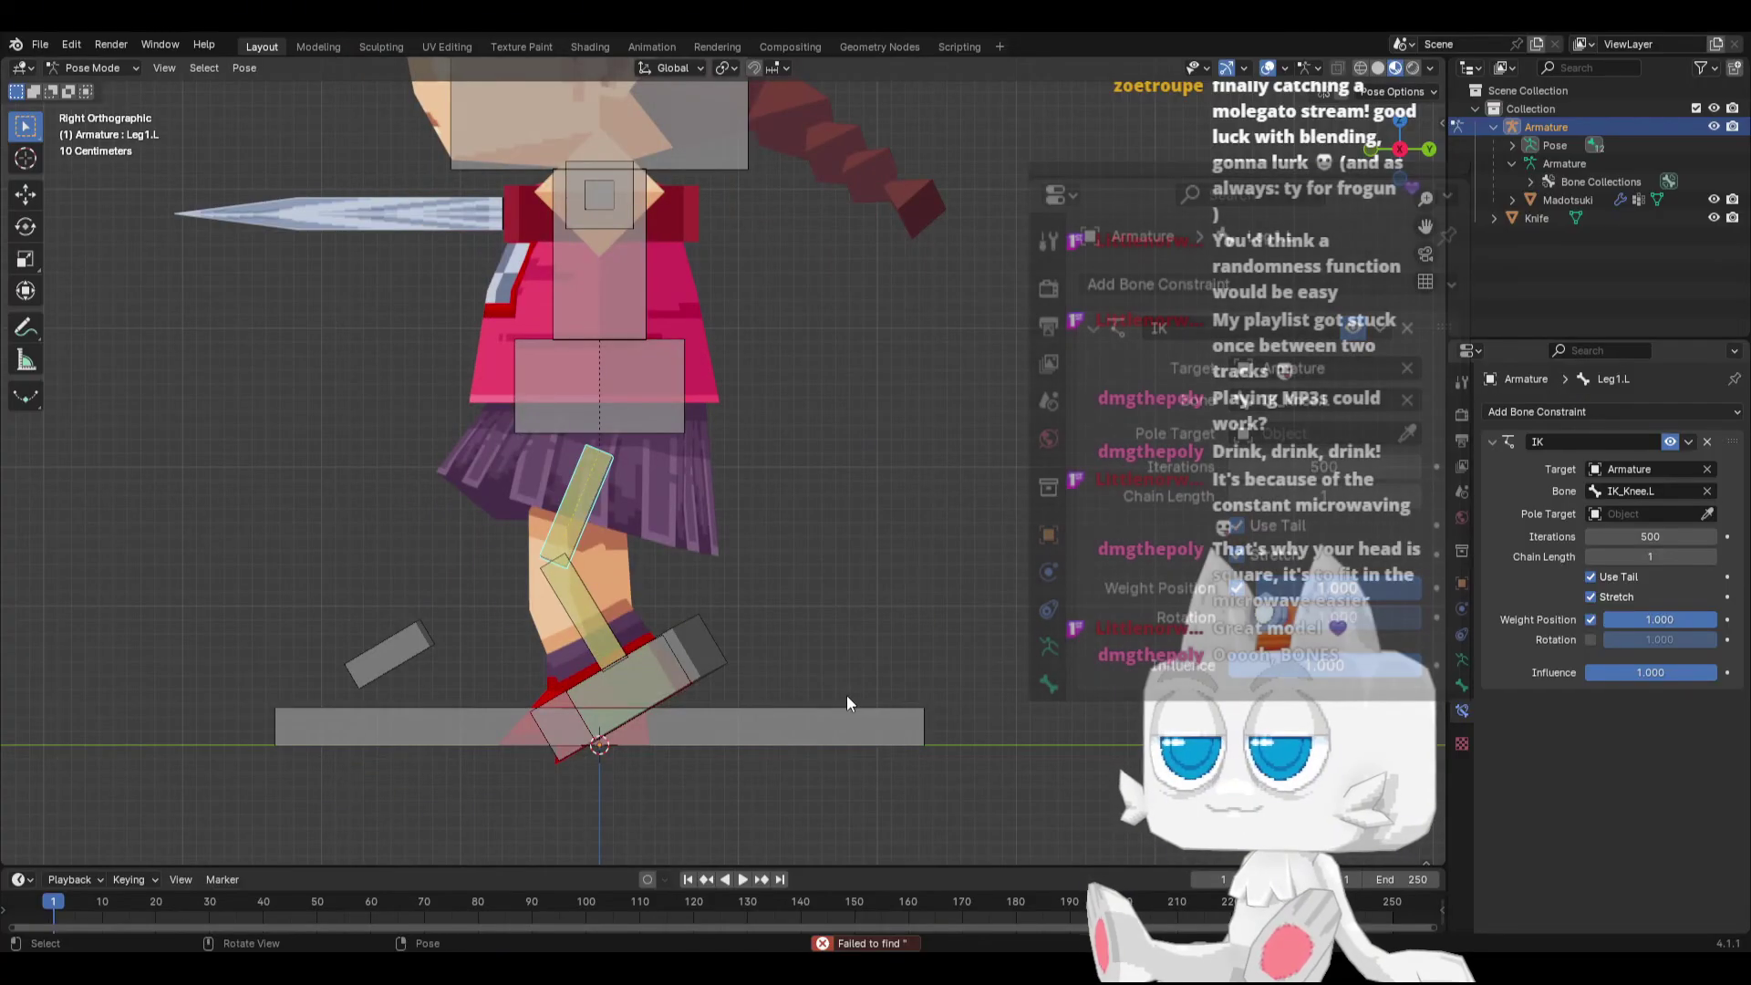
Step: In Edit Mode, parent IK_Foot.L to the Base bone with Keep Offset
click(678, 637)
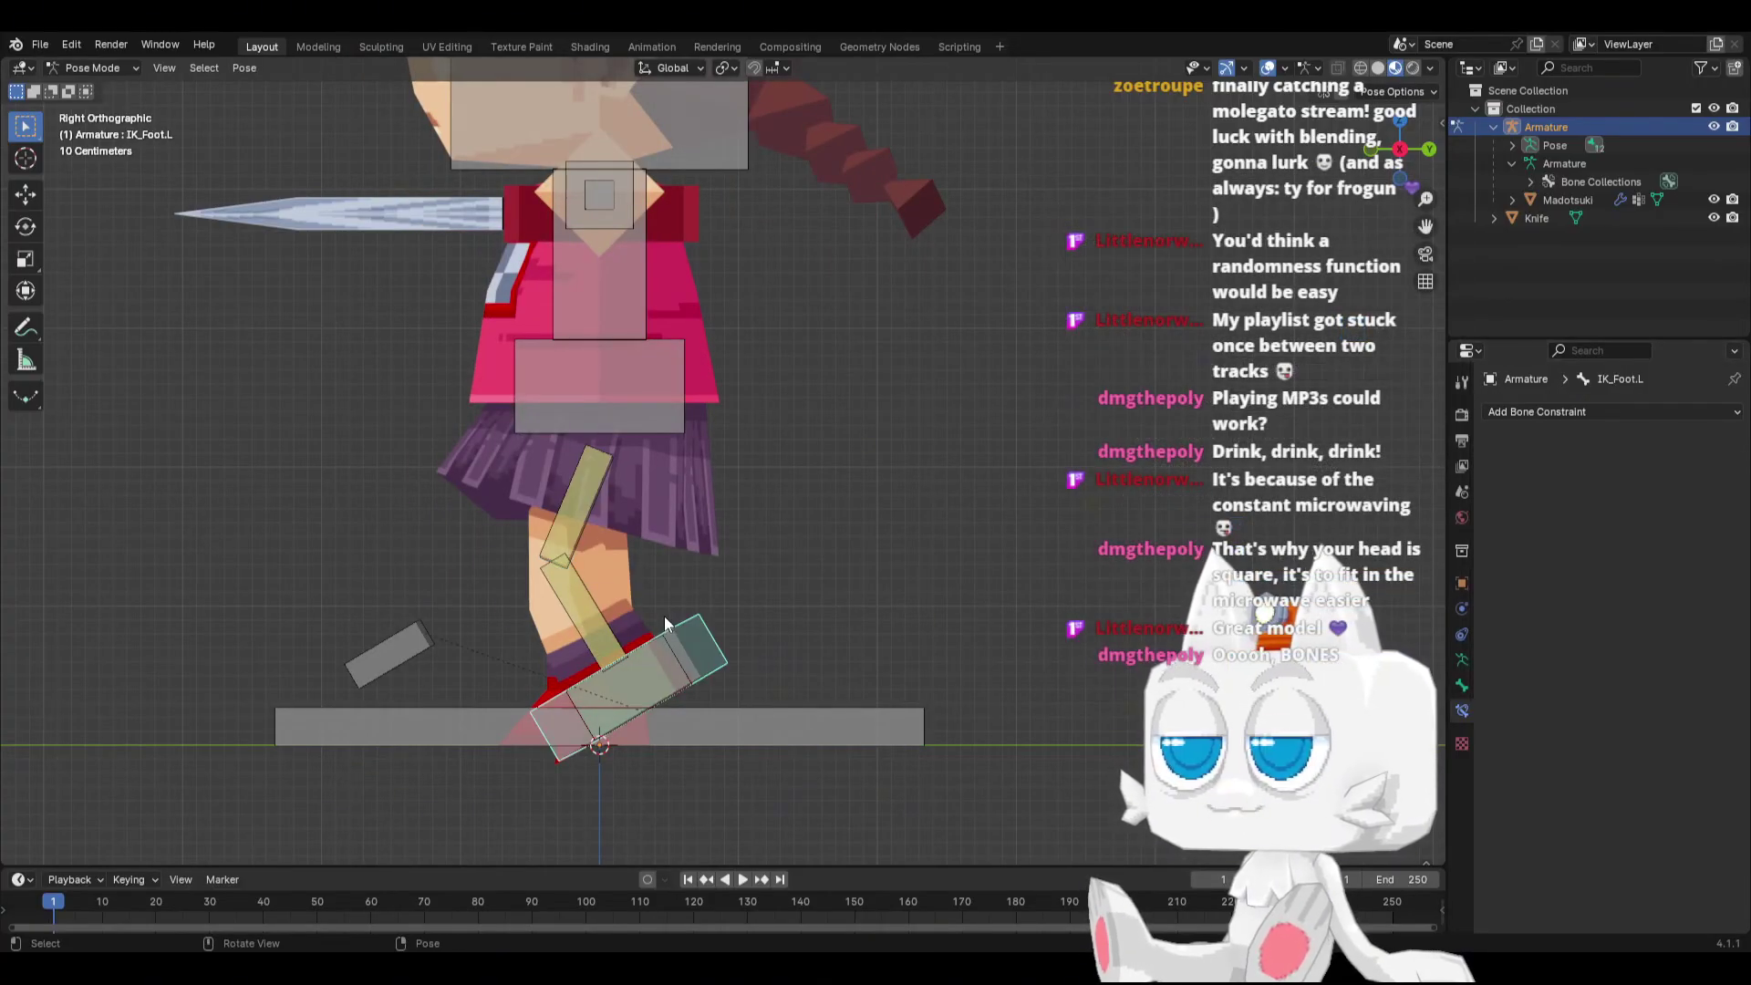
key(Tab)
middle_drag(727, 621, 857, 665)
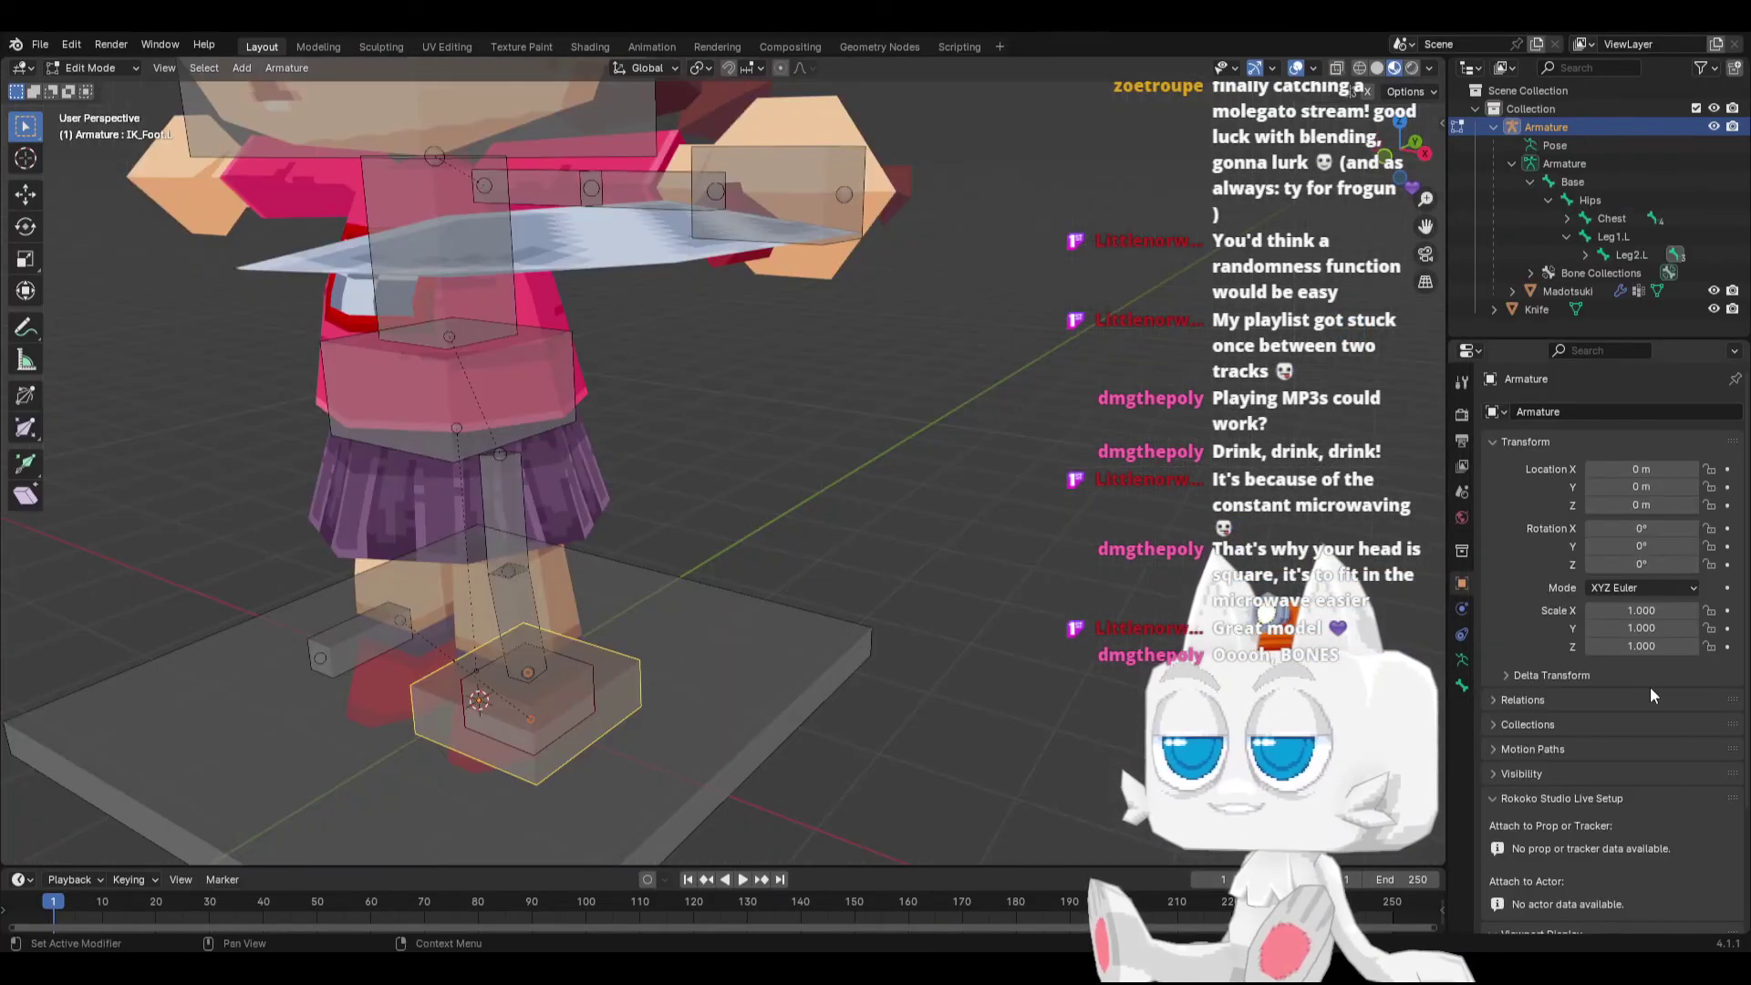
click(825, 658)
key(ctrl+p)
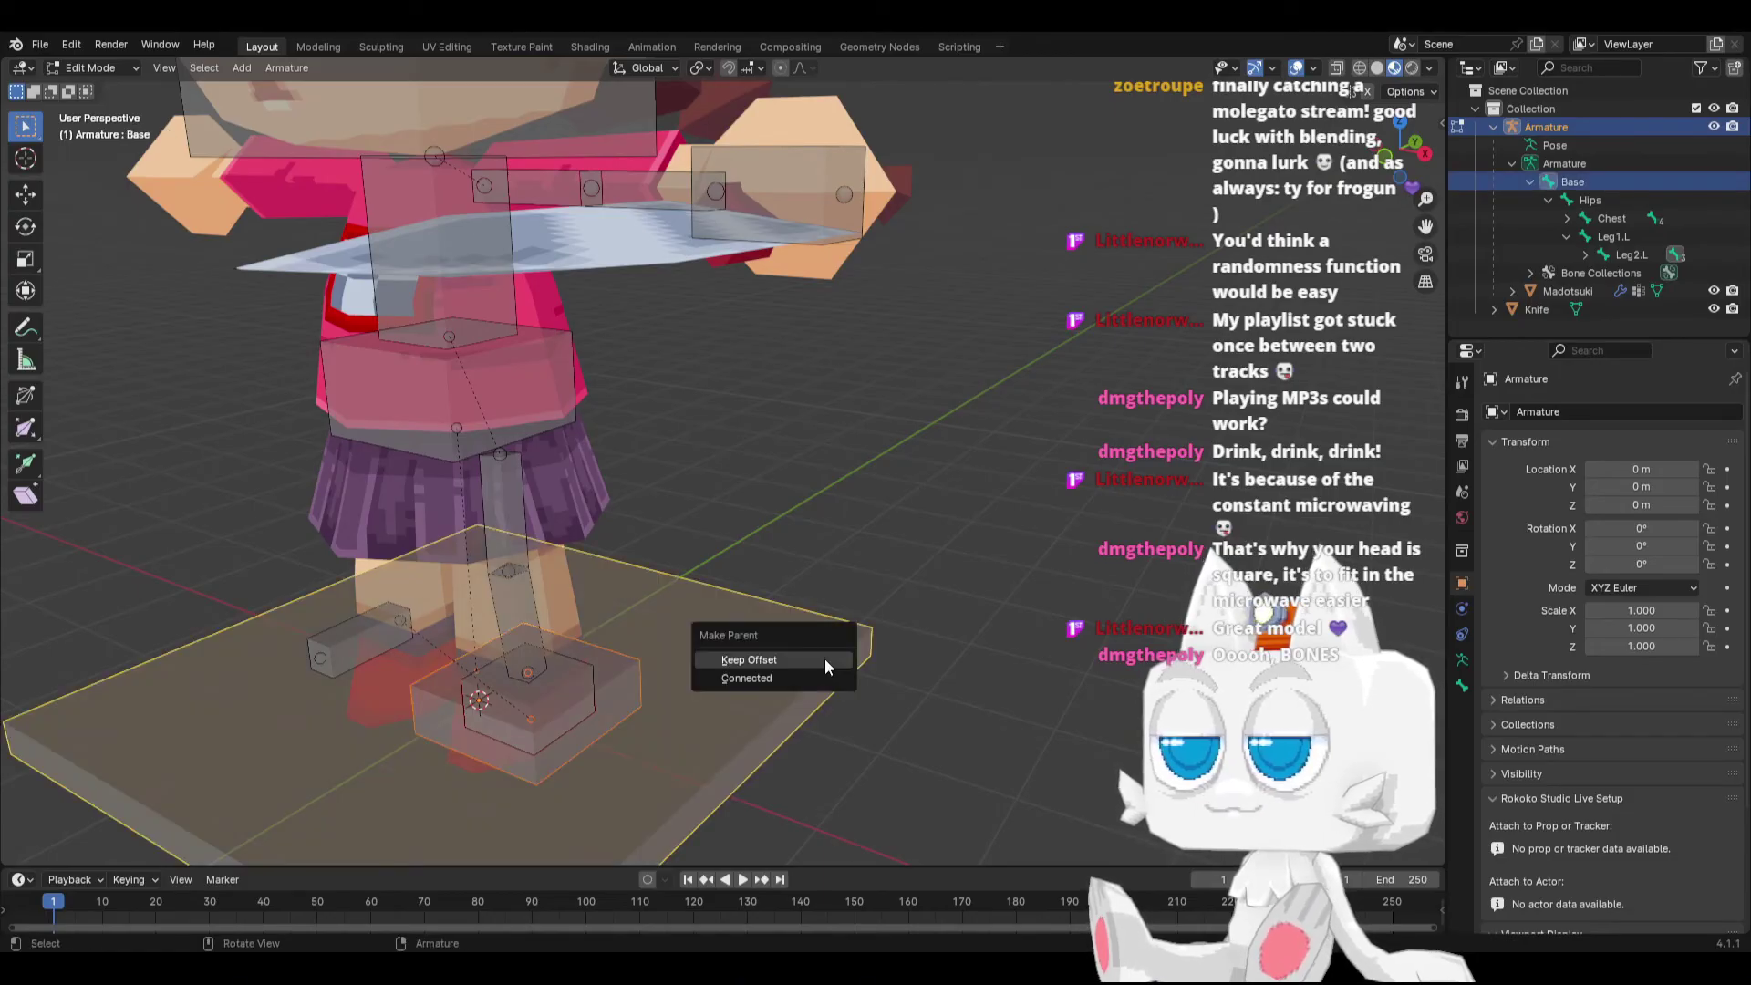
click(824, 658)
Step: Switch to Pose Mode and test the left leg's IK by moving and rotating IK_Foot.L
key(KP_5)
key(KP_3)
key(Tab)
click(680, 690)
key(g)
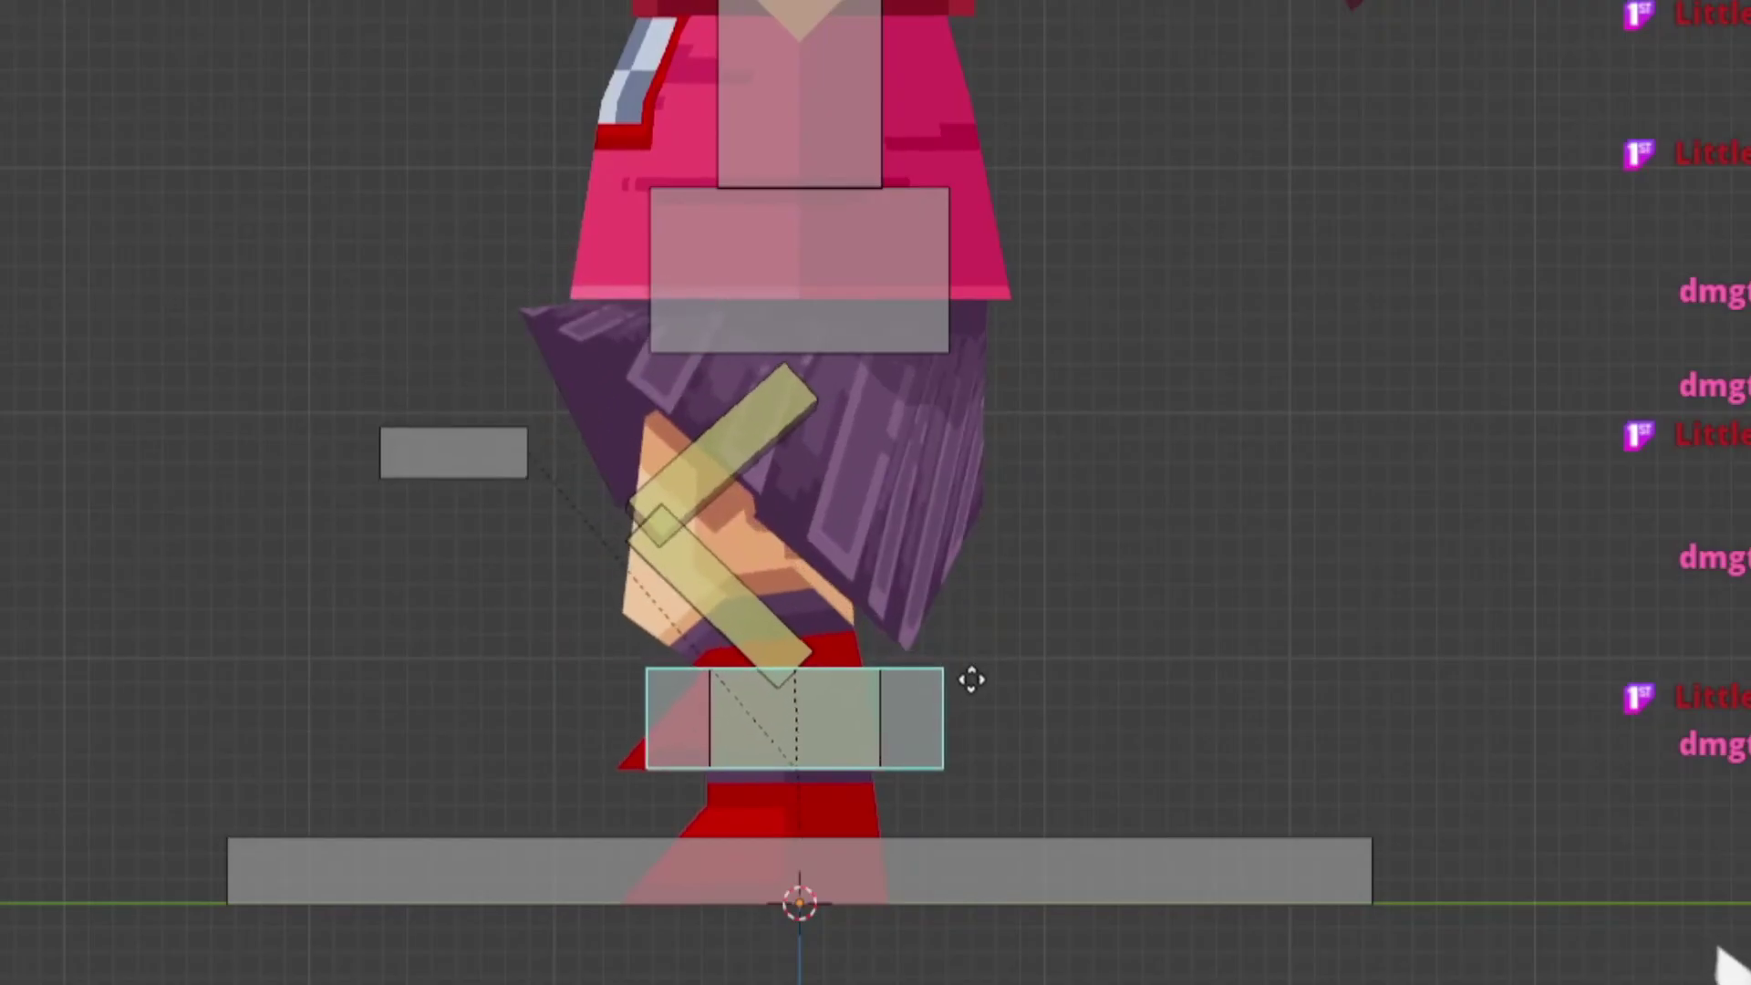
right_click(930, 665)
middle_drag(556, 770, 627, 797)
middle_drag(581, 861, 881, 767)
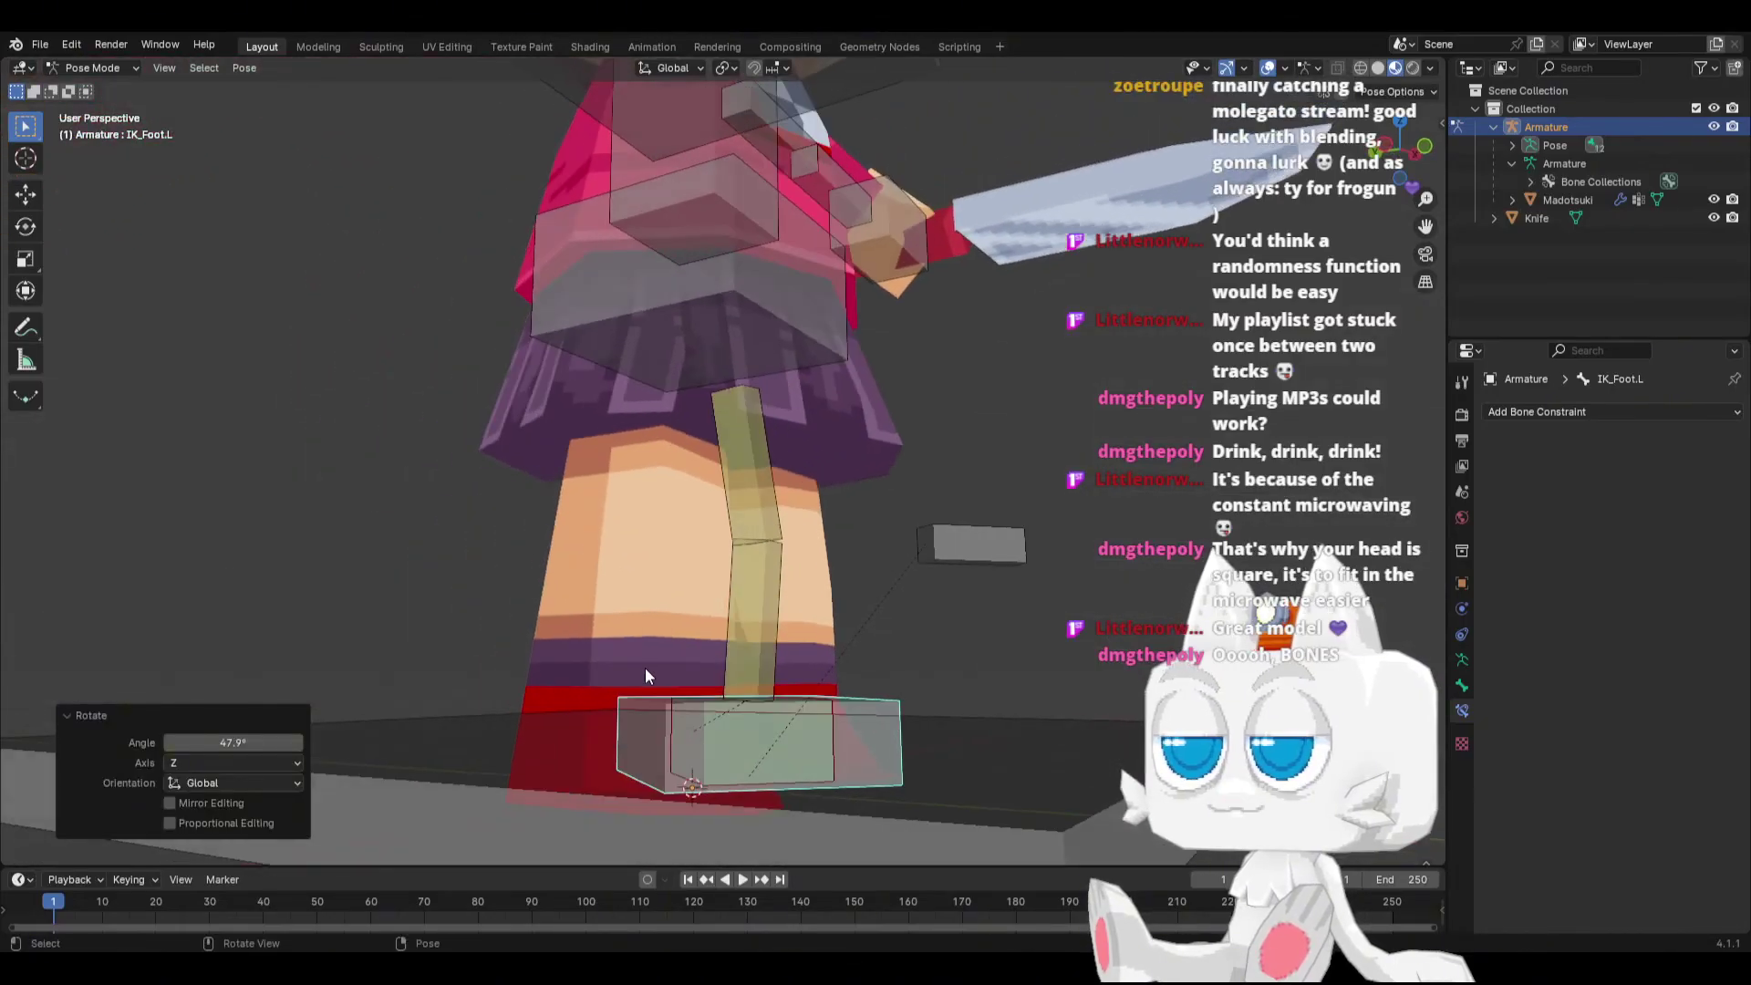
key(g)
click(698, 558)
middle_drag(698, 558, 704, 642)
scroll(629, 600, down, 4)
scroll(703, 642, up, 2)
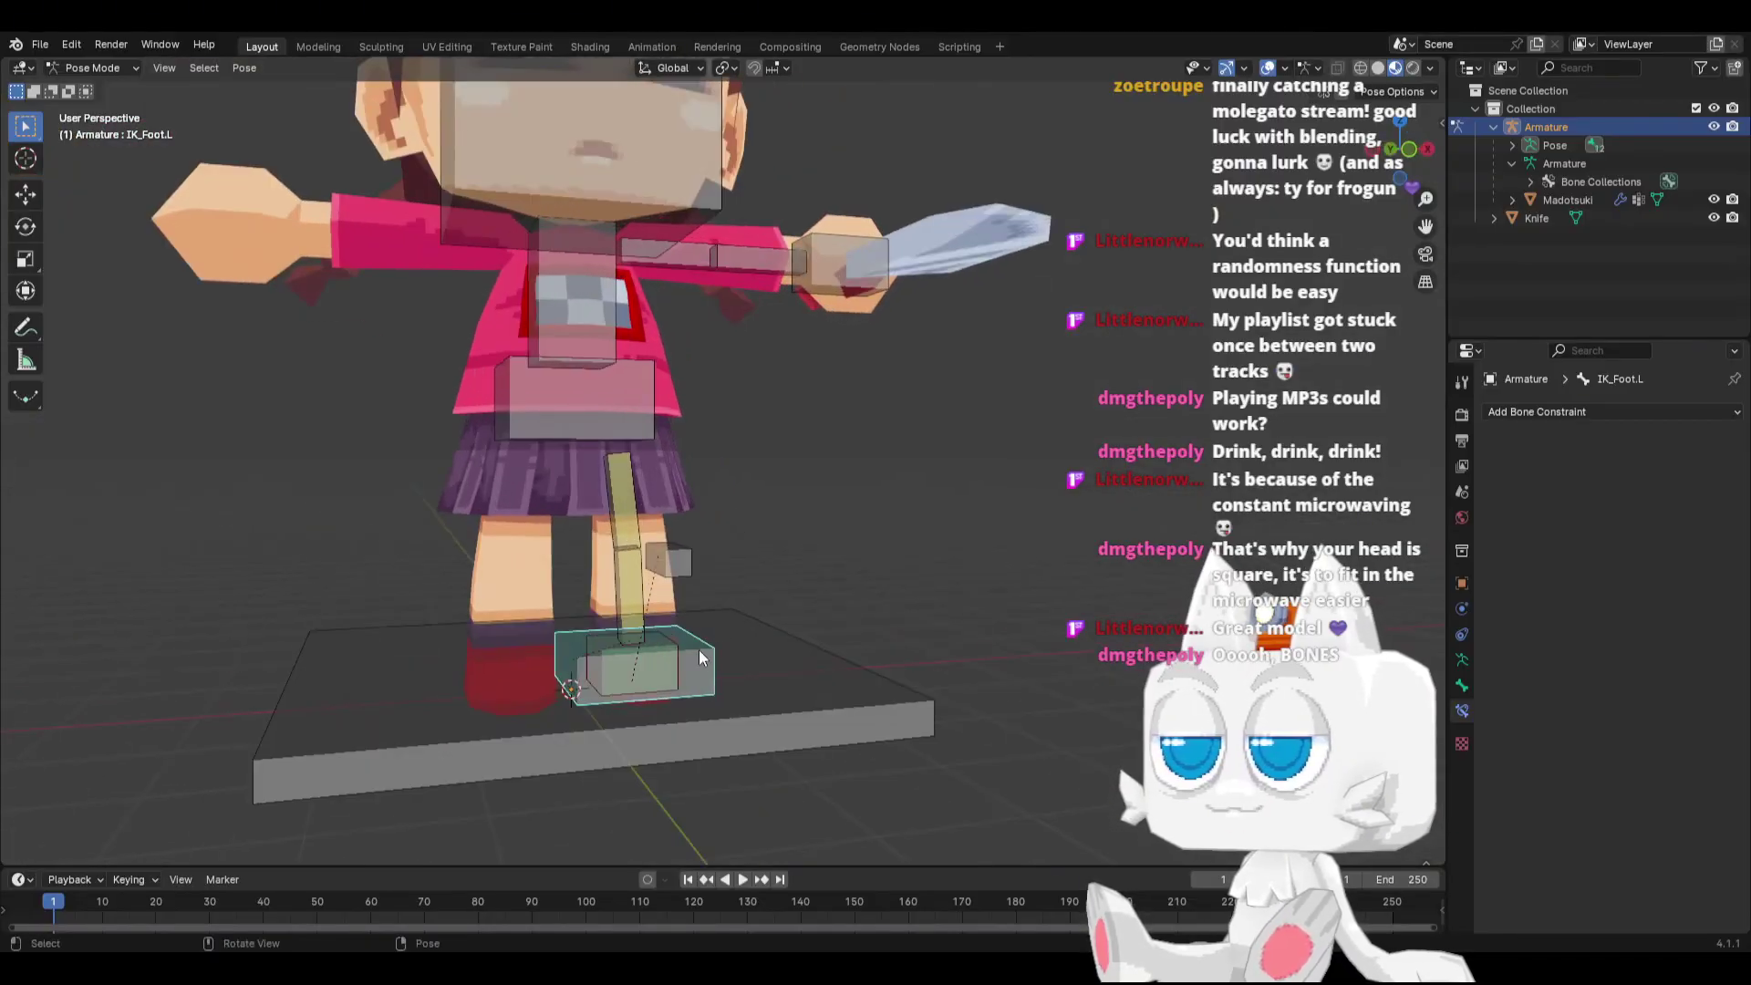
Step: Select the left upper leg, lower leg and foot bones and assign them to a bone collection named Driven
shift+click(636, 591)
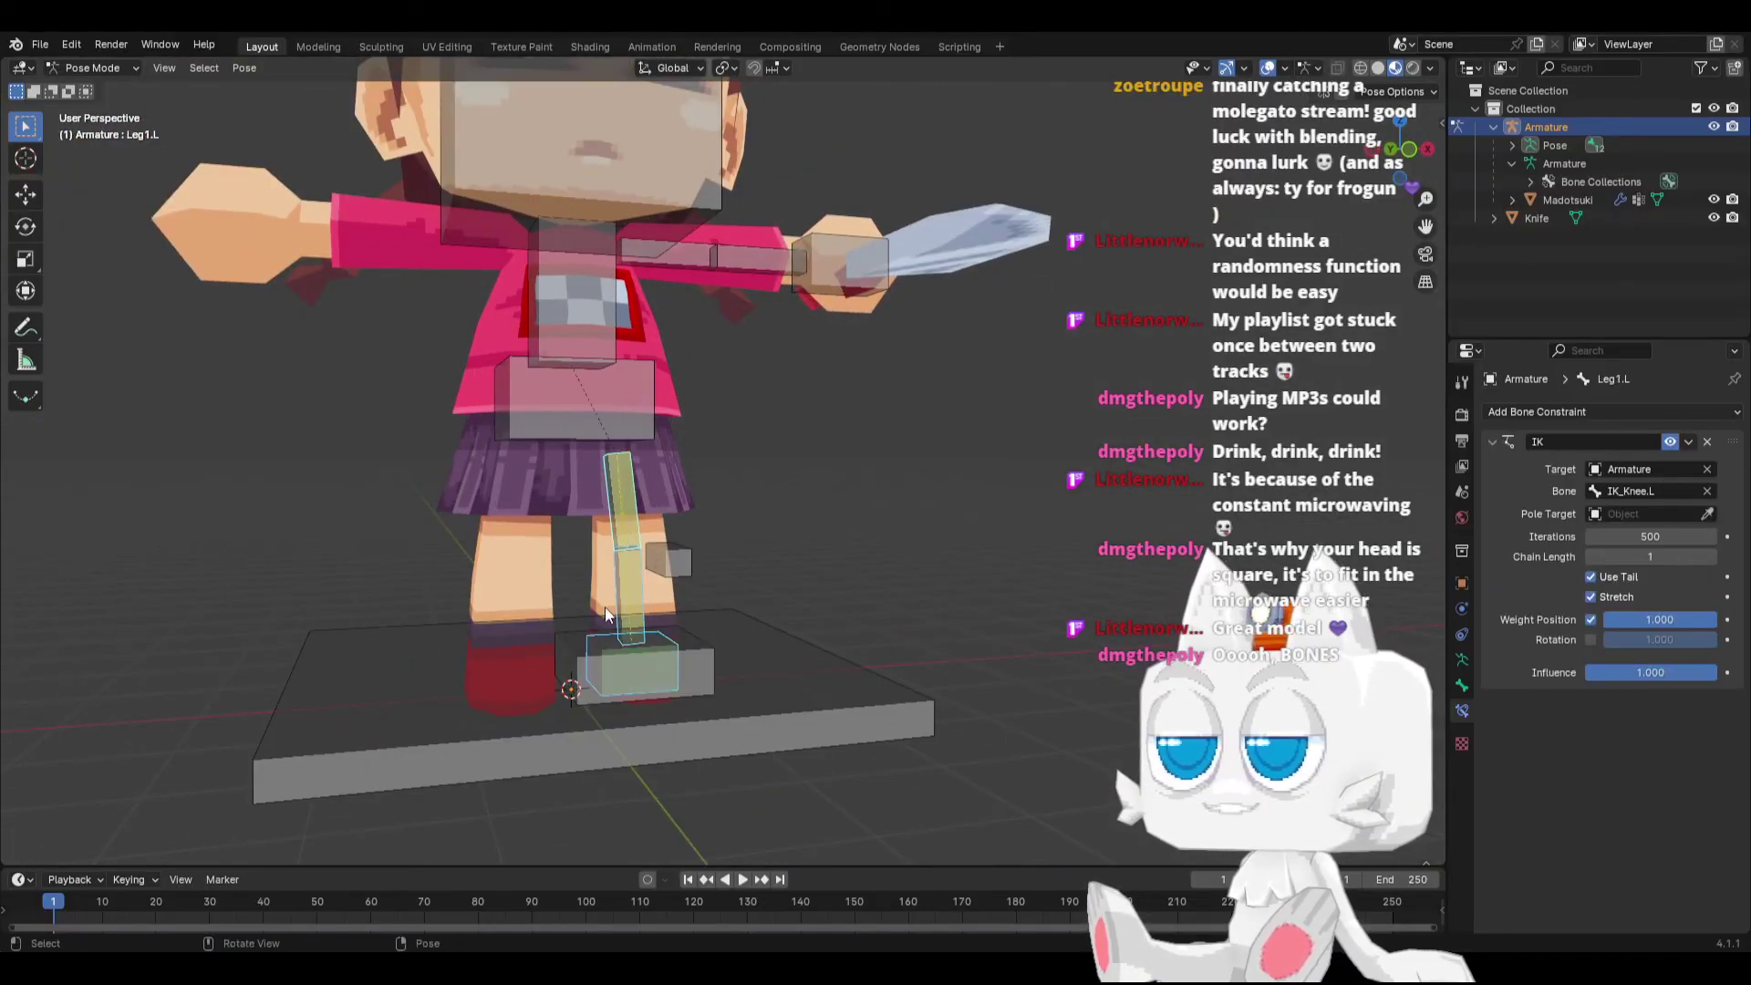
click(1462, 659)
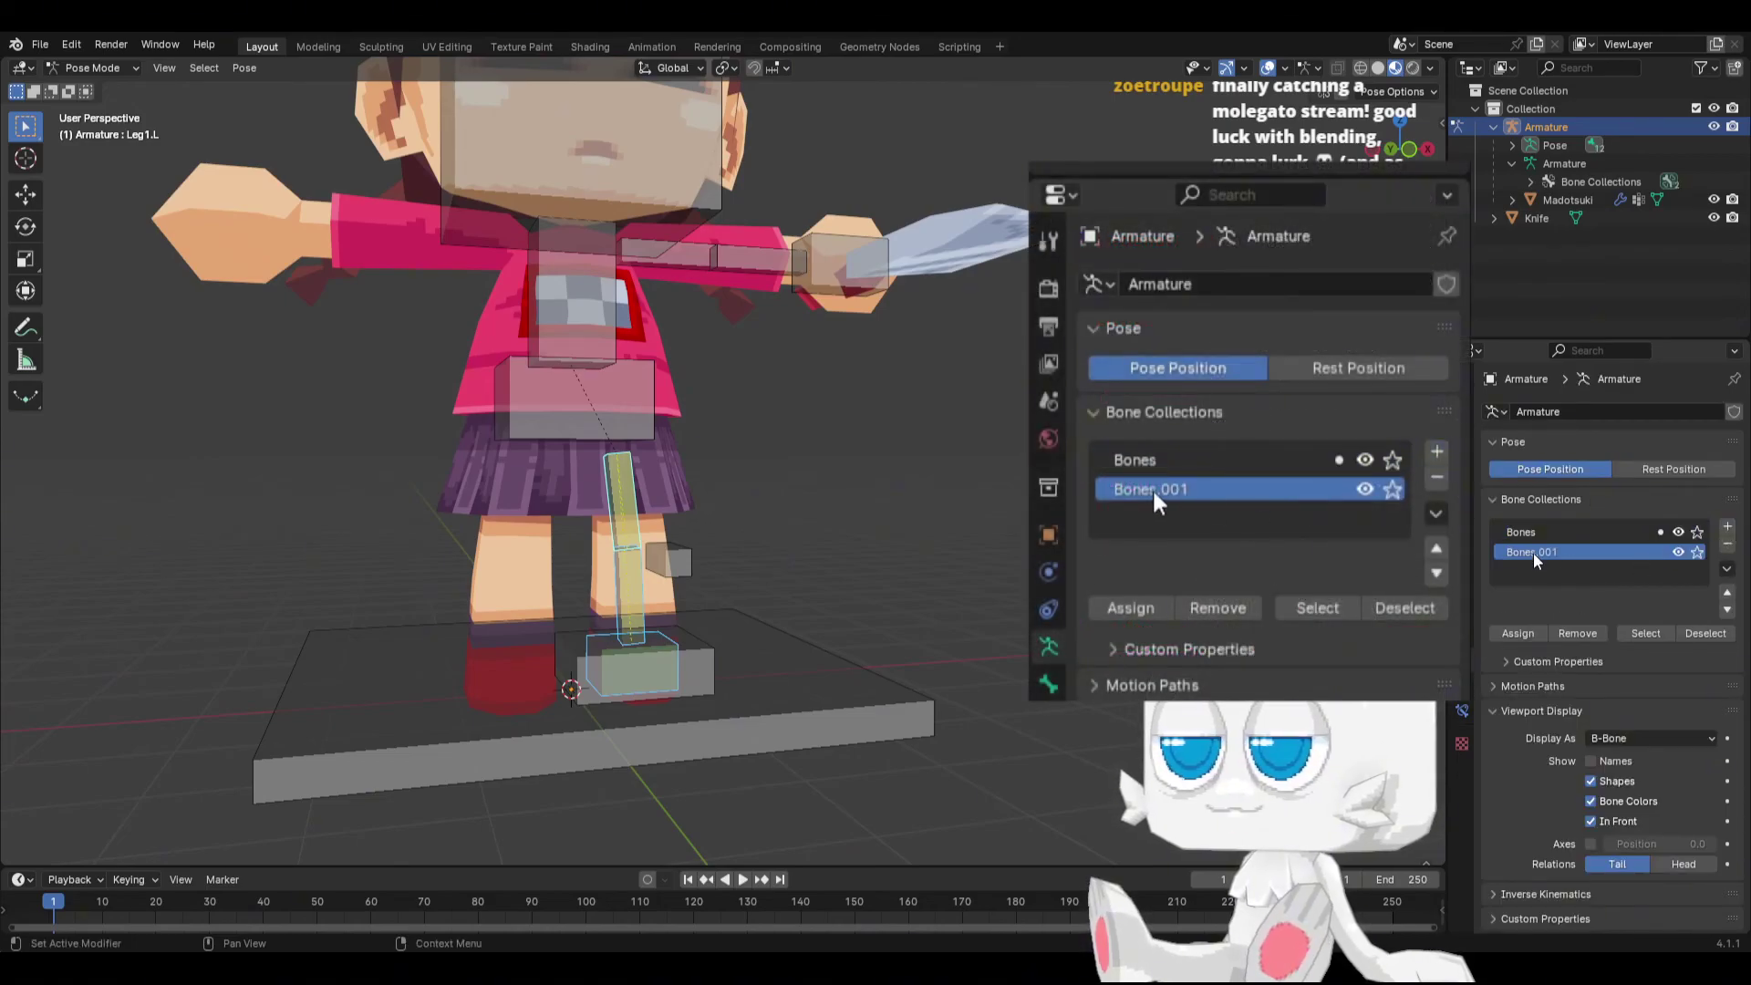
double_click(1533, 554)
text(Driven)
key(Return)
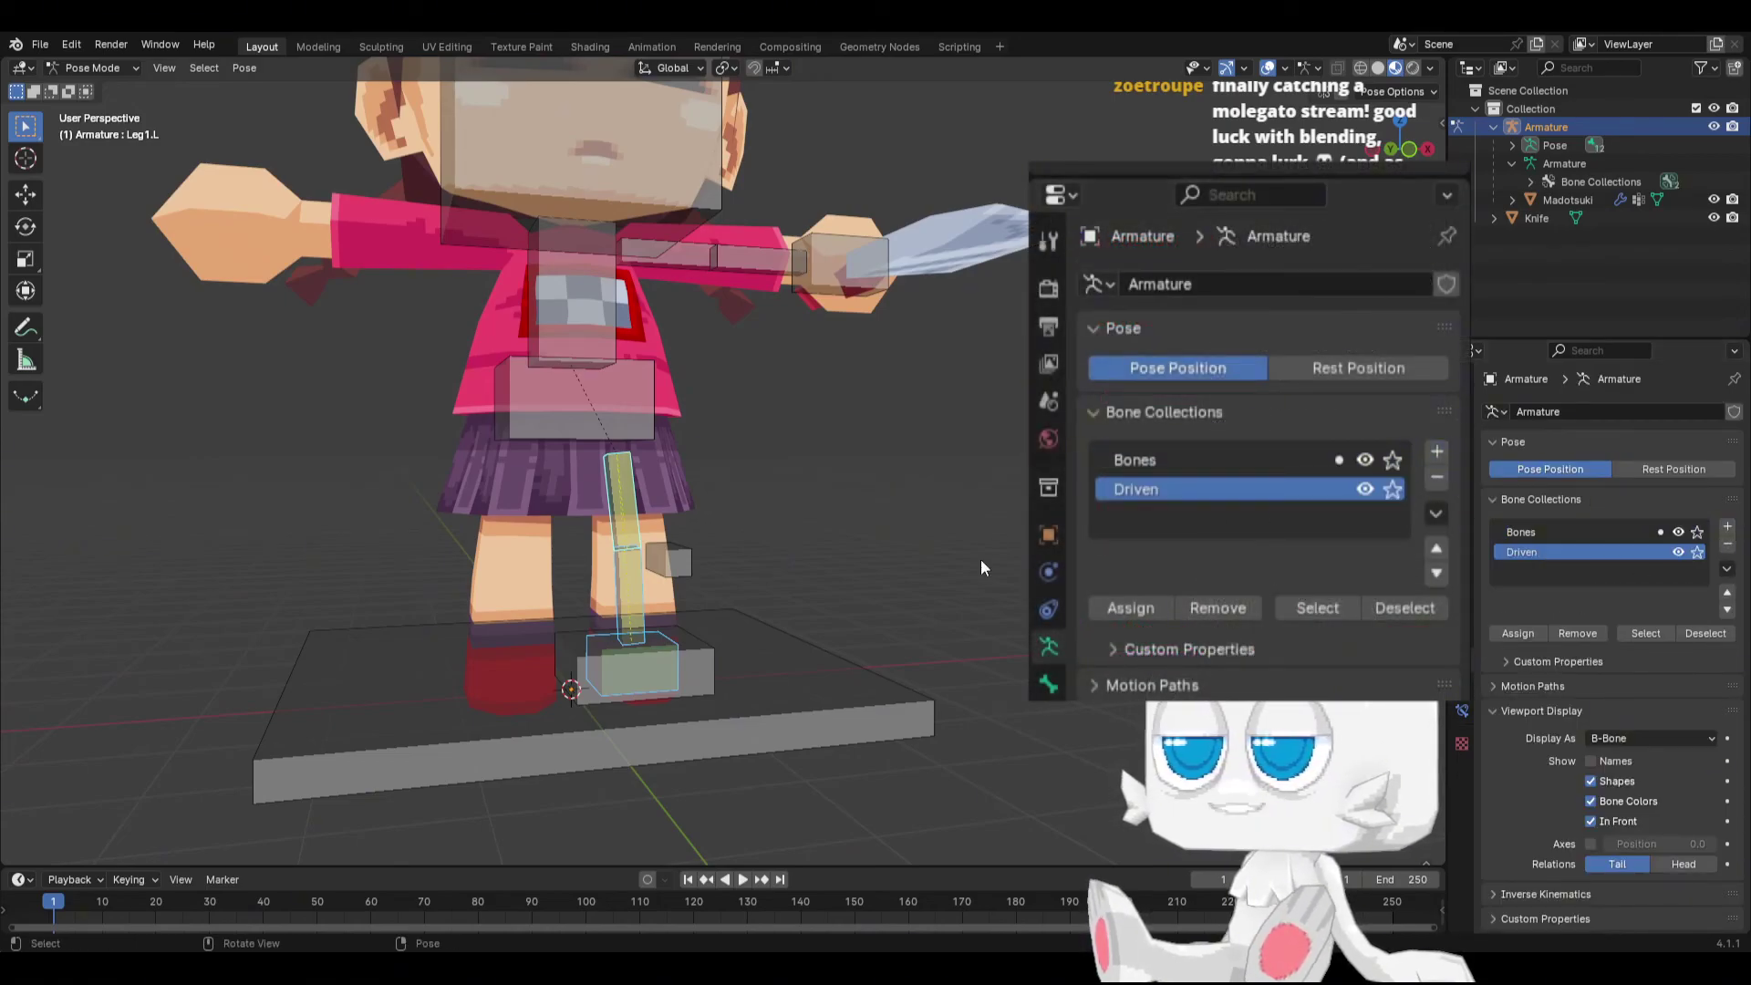
click(1114, 609)
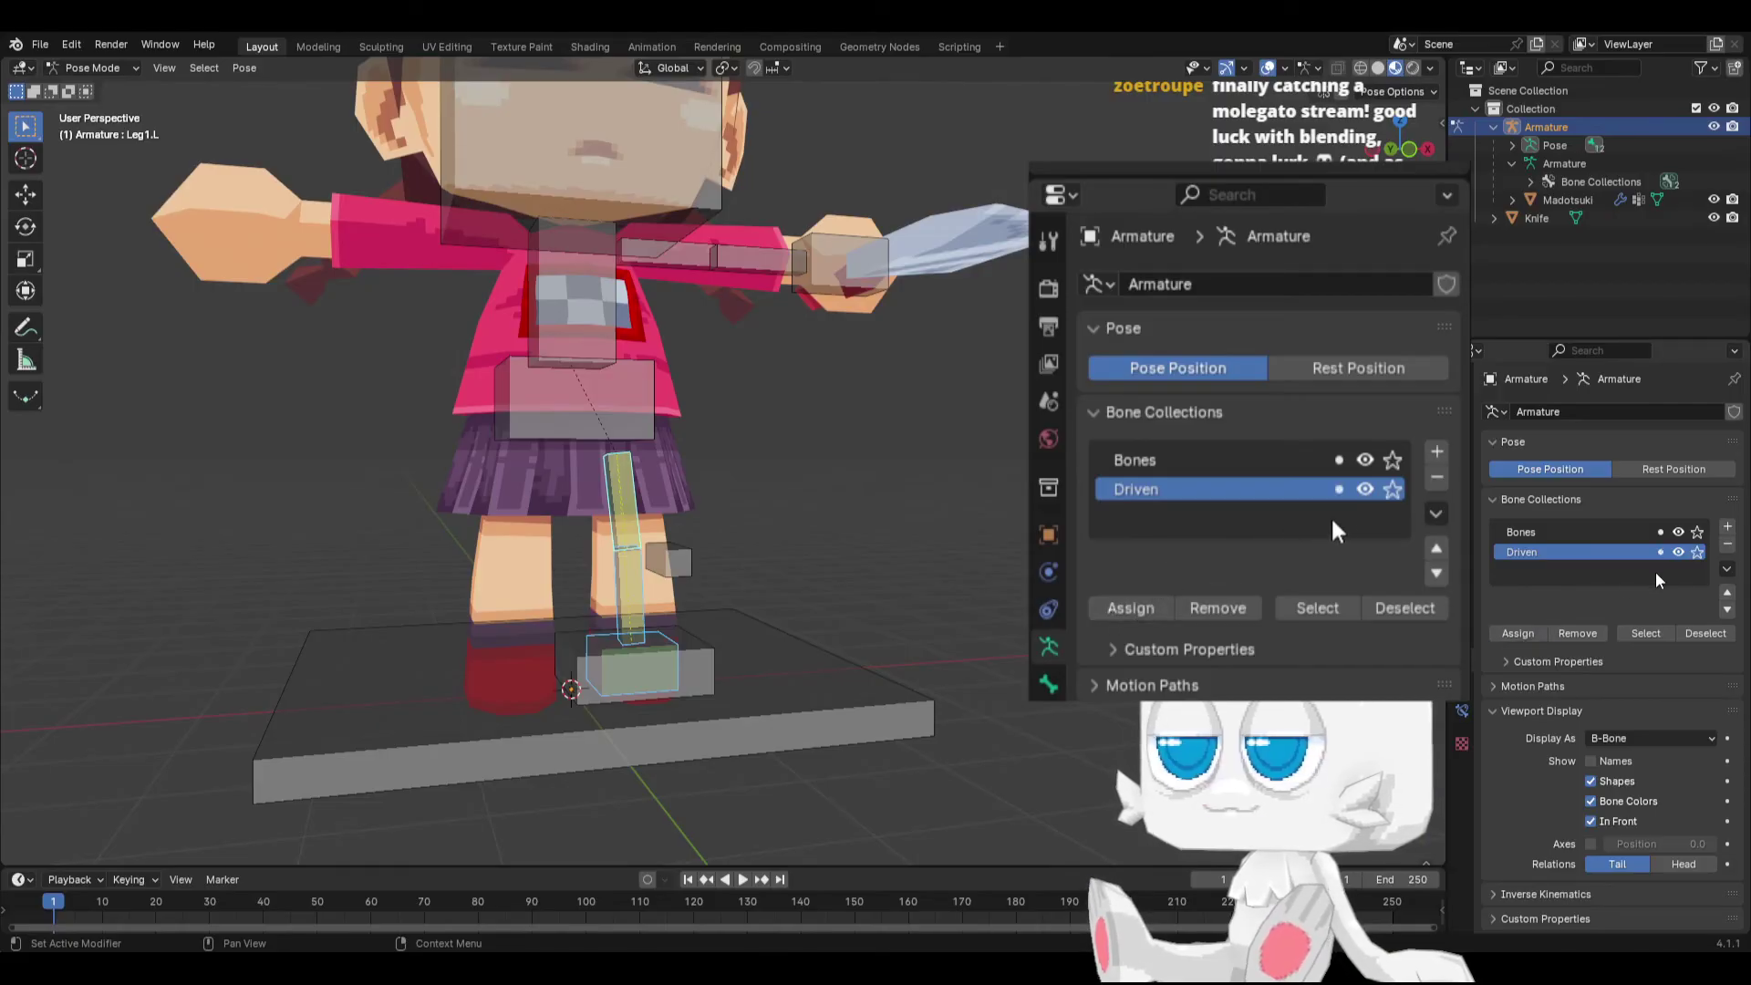
Step: Remove the selected left leg and foot bones from the Bones collection and hide the Driven collection
click(1550, 534)
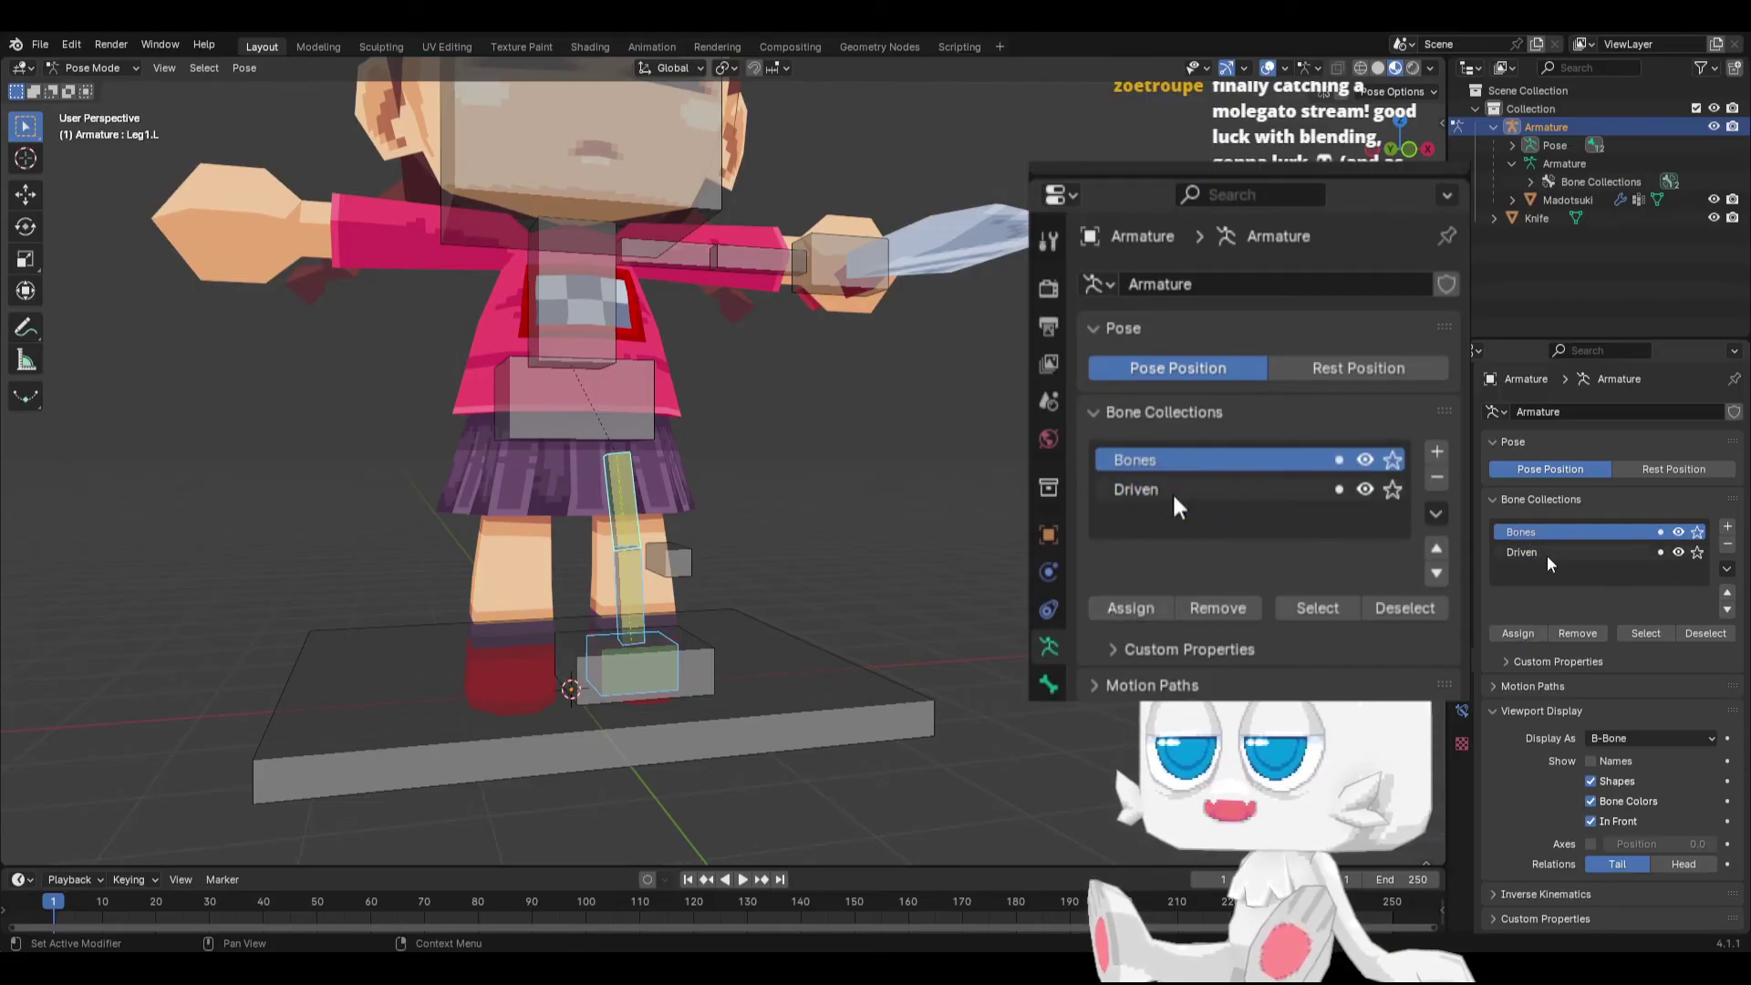
click(1572, 631)
key(Tab)
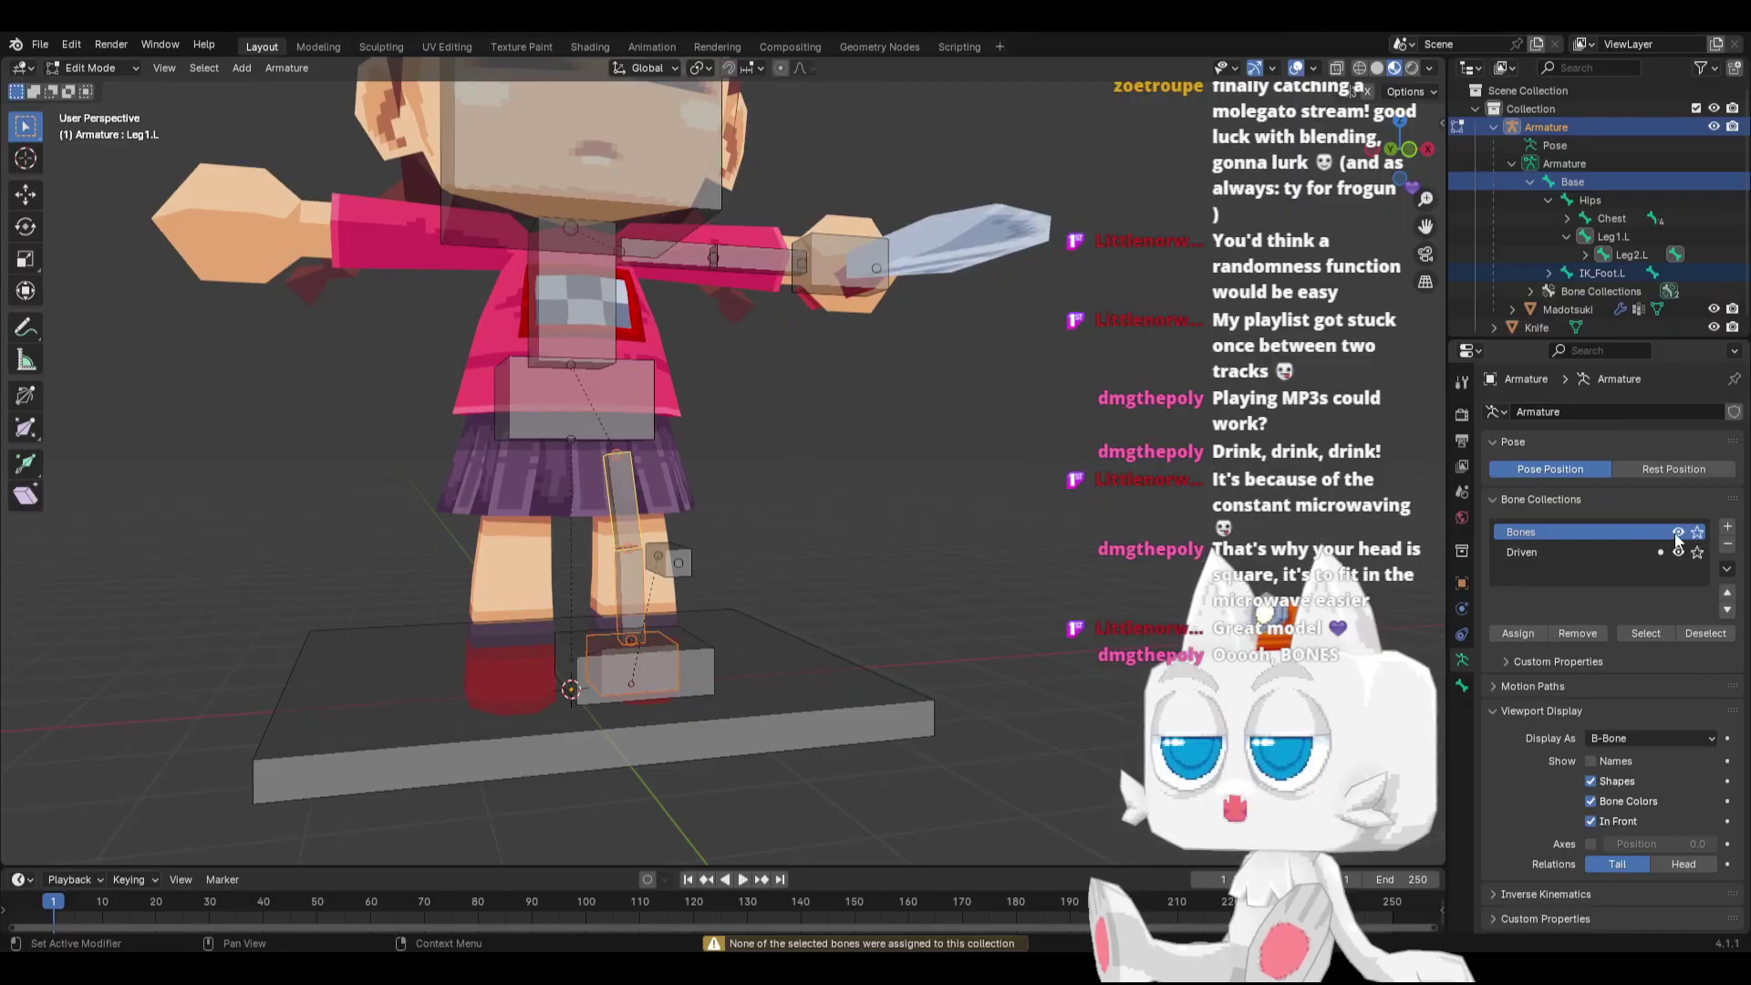
click(1677, 555)
Step: Return to Pose Mode and test moving IK_Foot.L with the driven leg bones hidden
middle_drag(821, 560, 635, 611)
key(Tab)
click(658, 609)
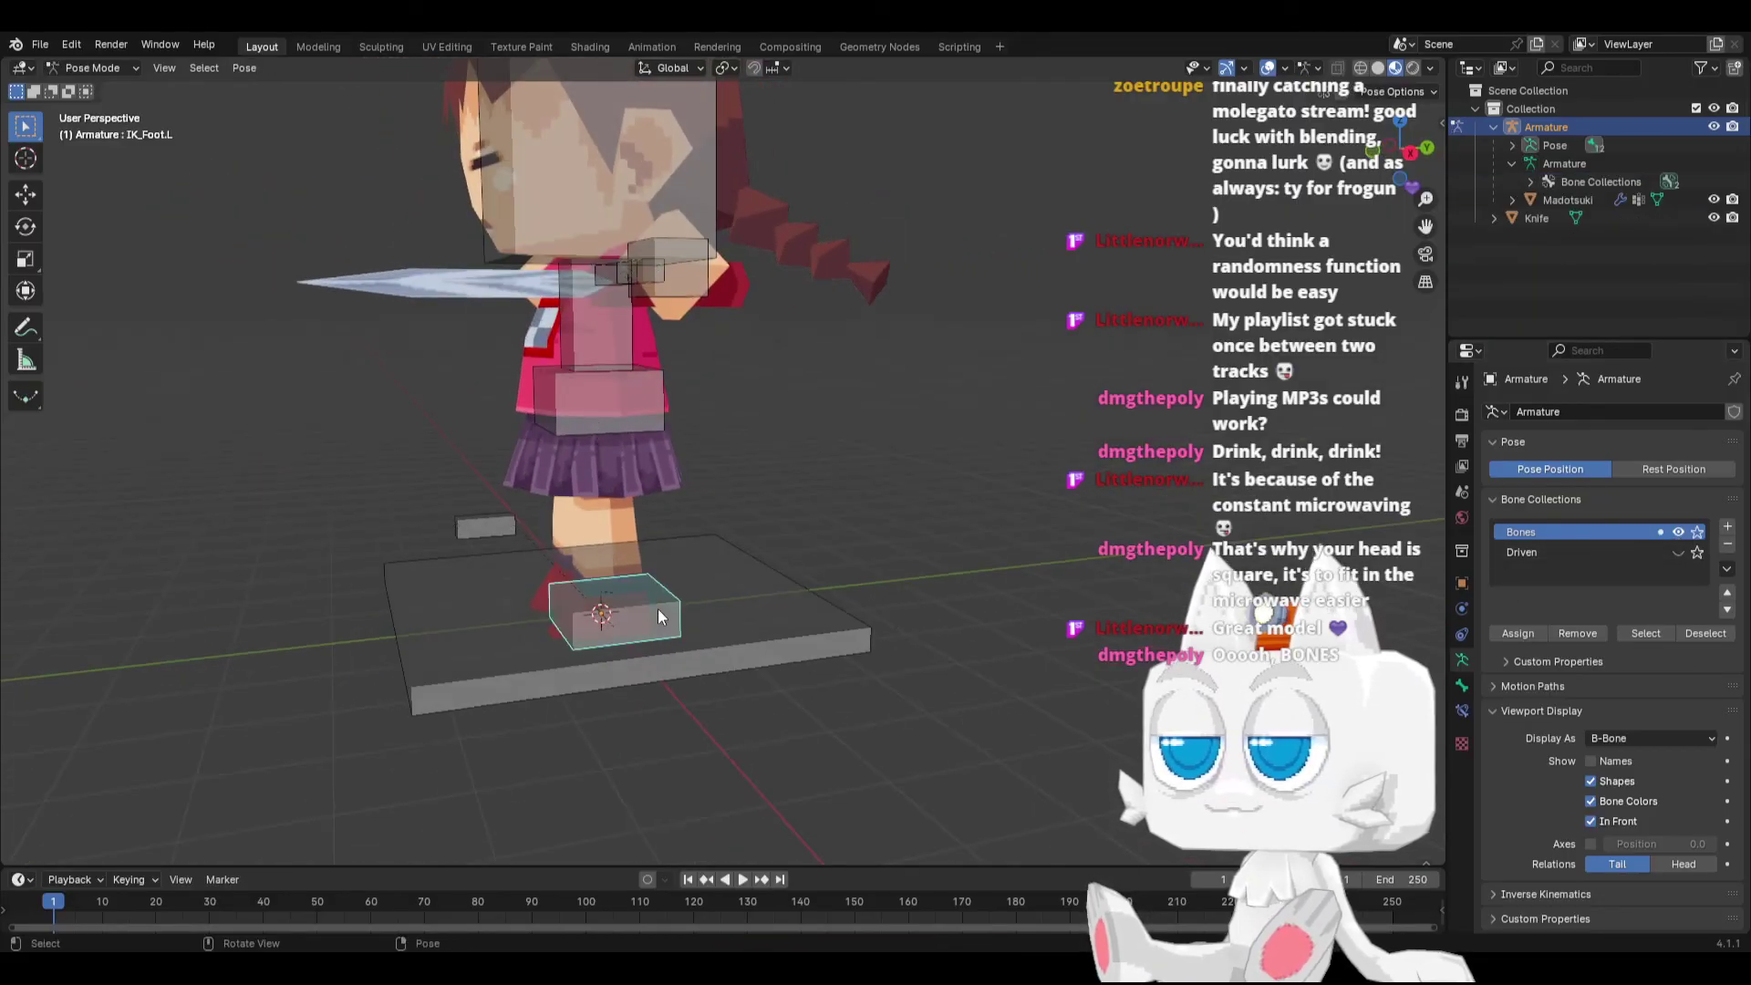
key(g)
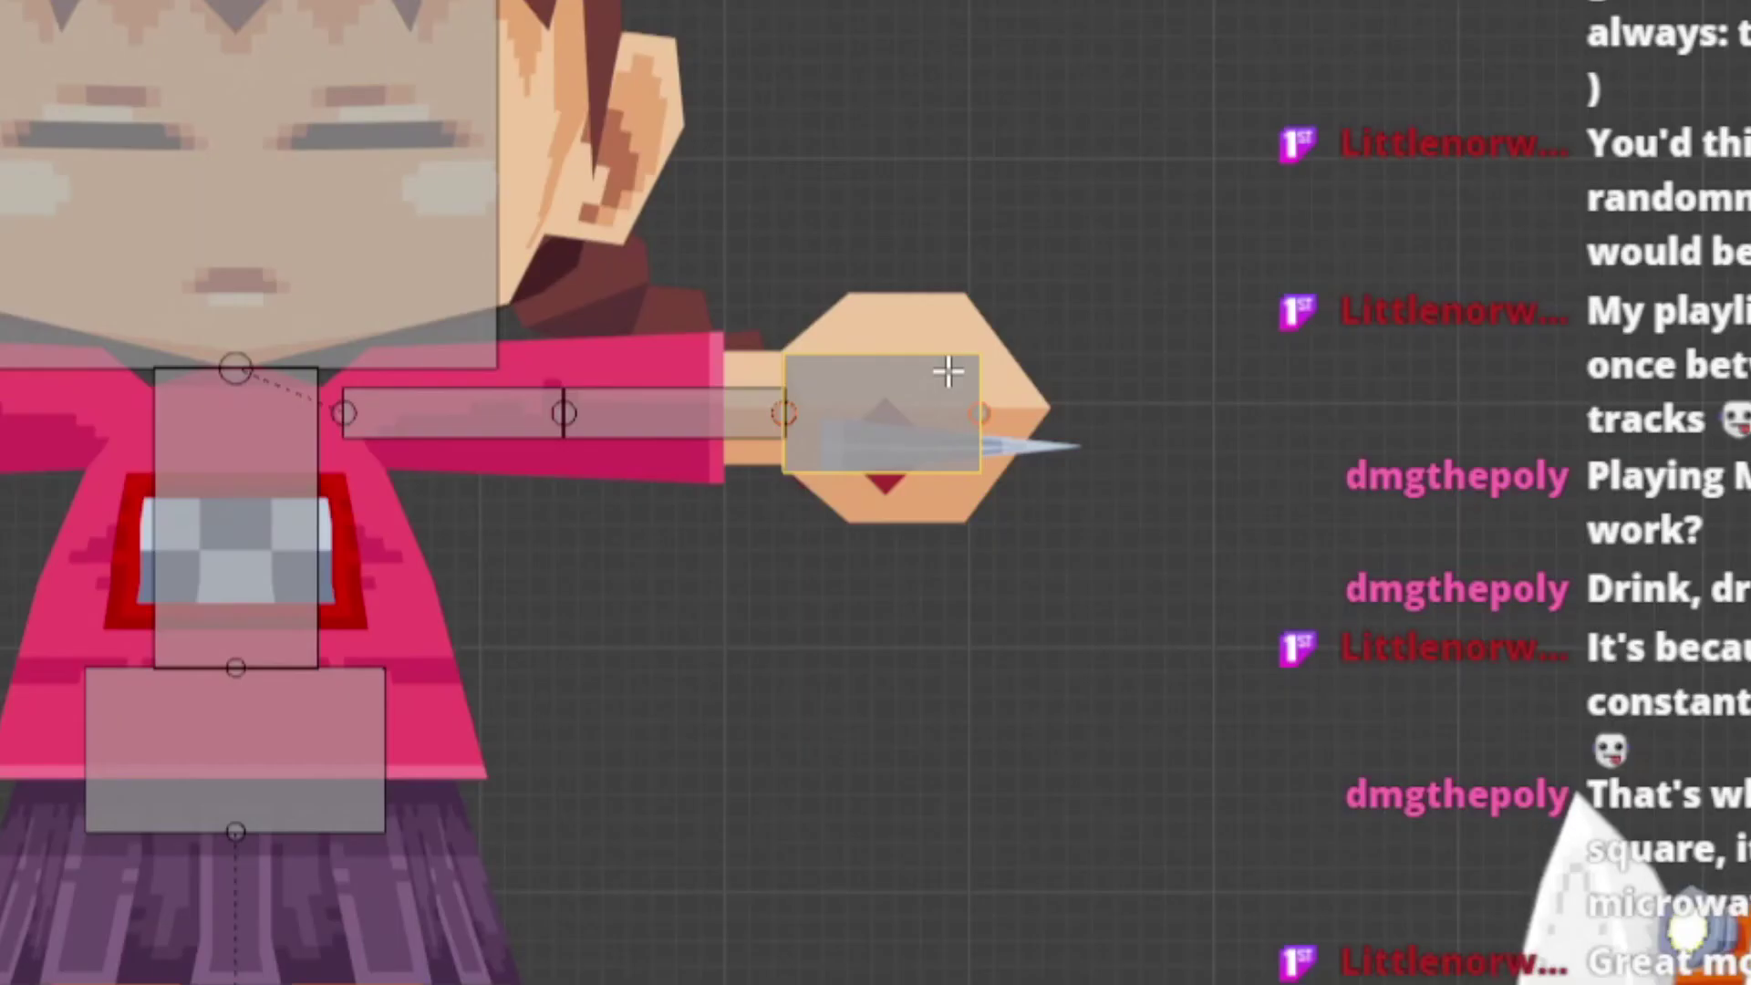
Step: Enlarge the duplicated left hand bone's B-Bone display size and parent it to the Base bone with Keep Offset
key(ctrl+alt+s)
click(1153, 312)
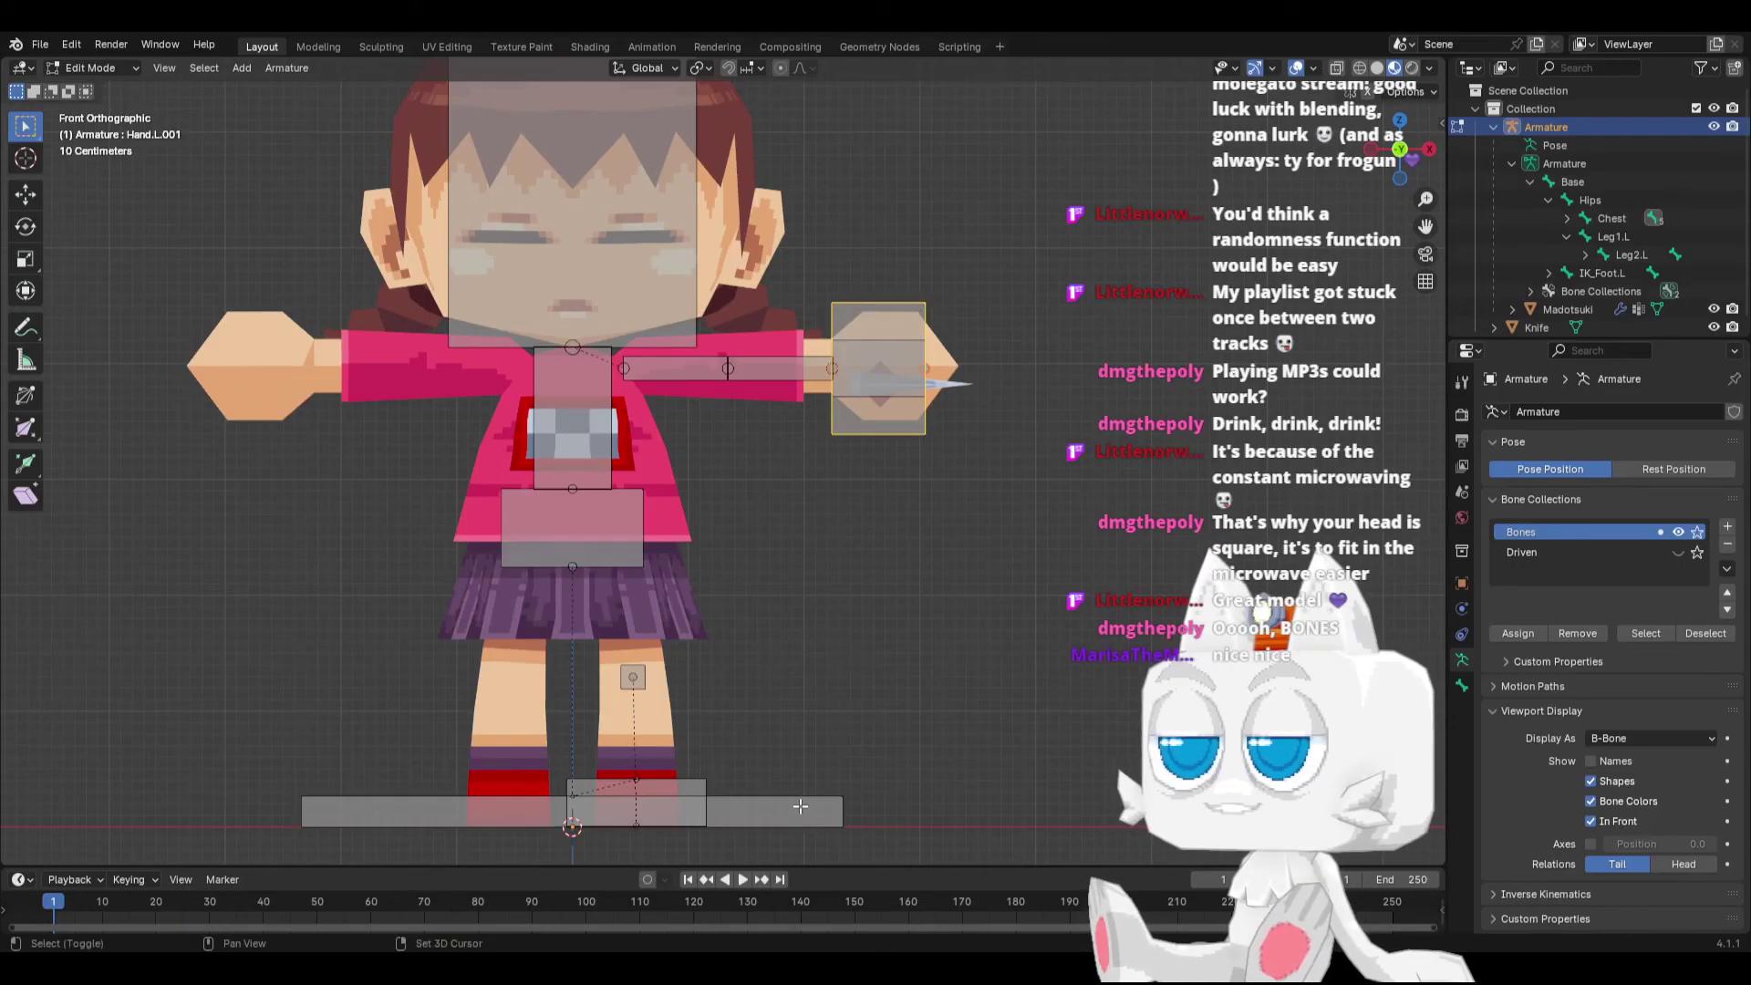
shift+click(800, 806)
key(ctrl+p)
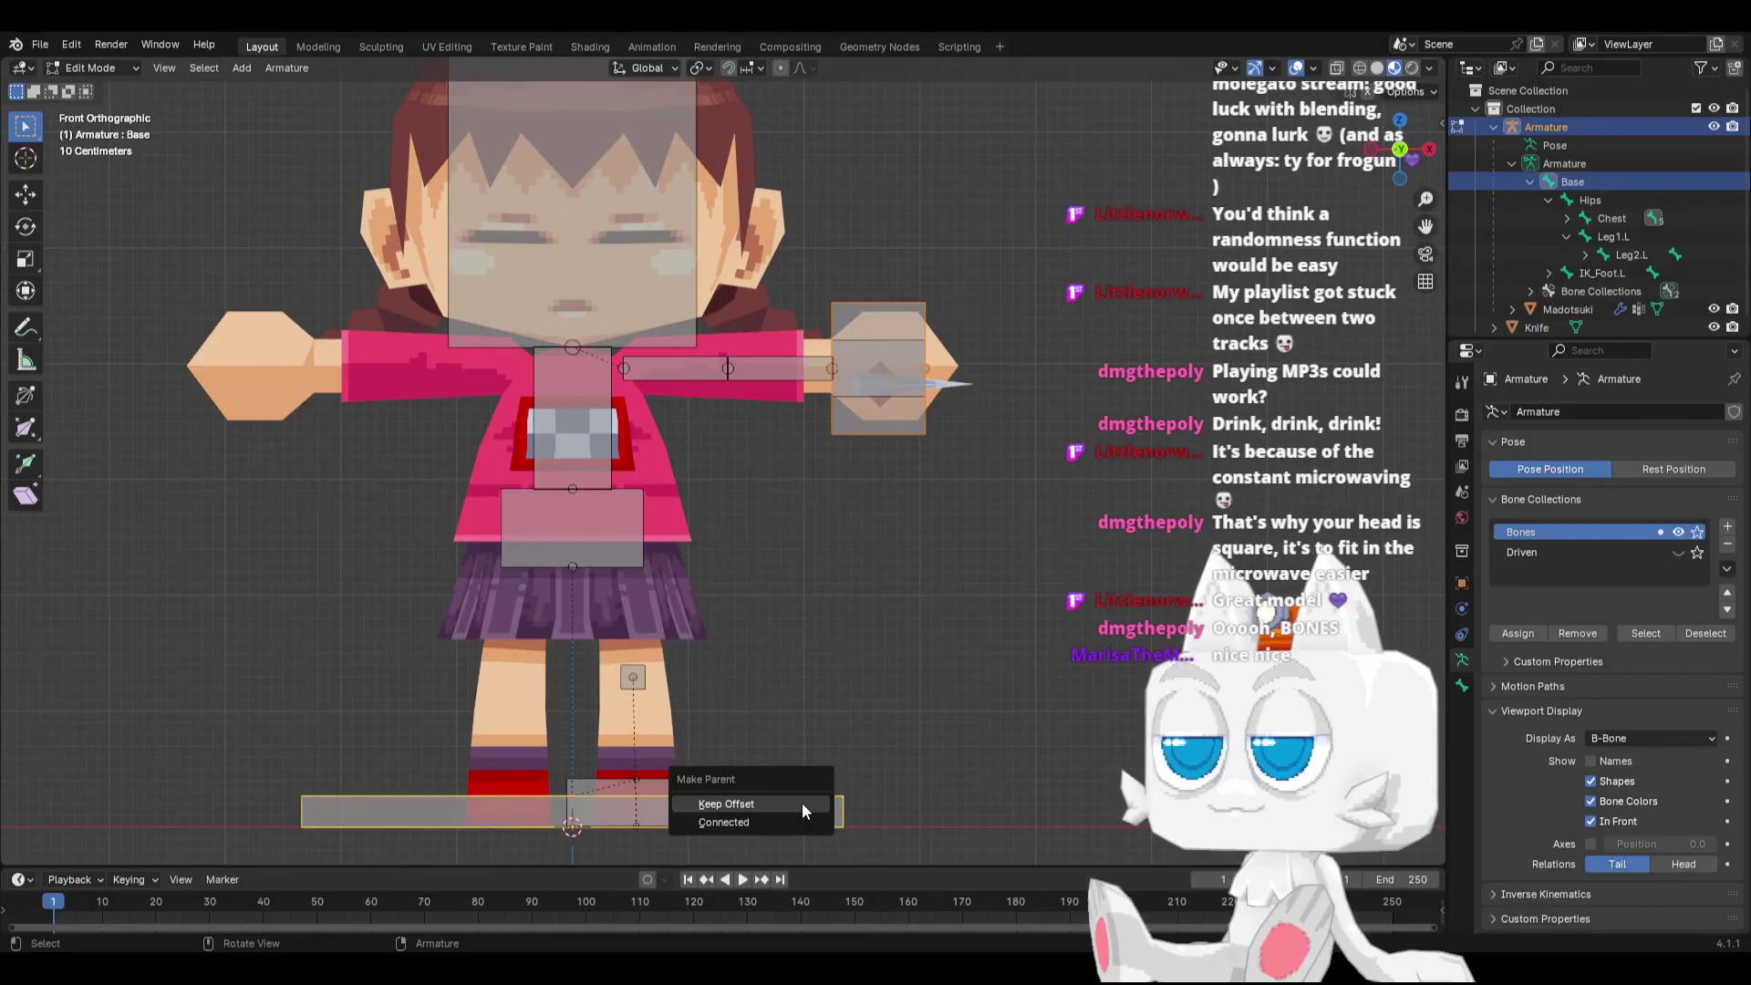
click(801, 803)
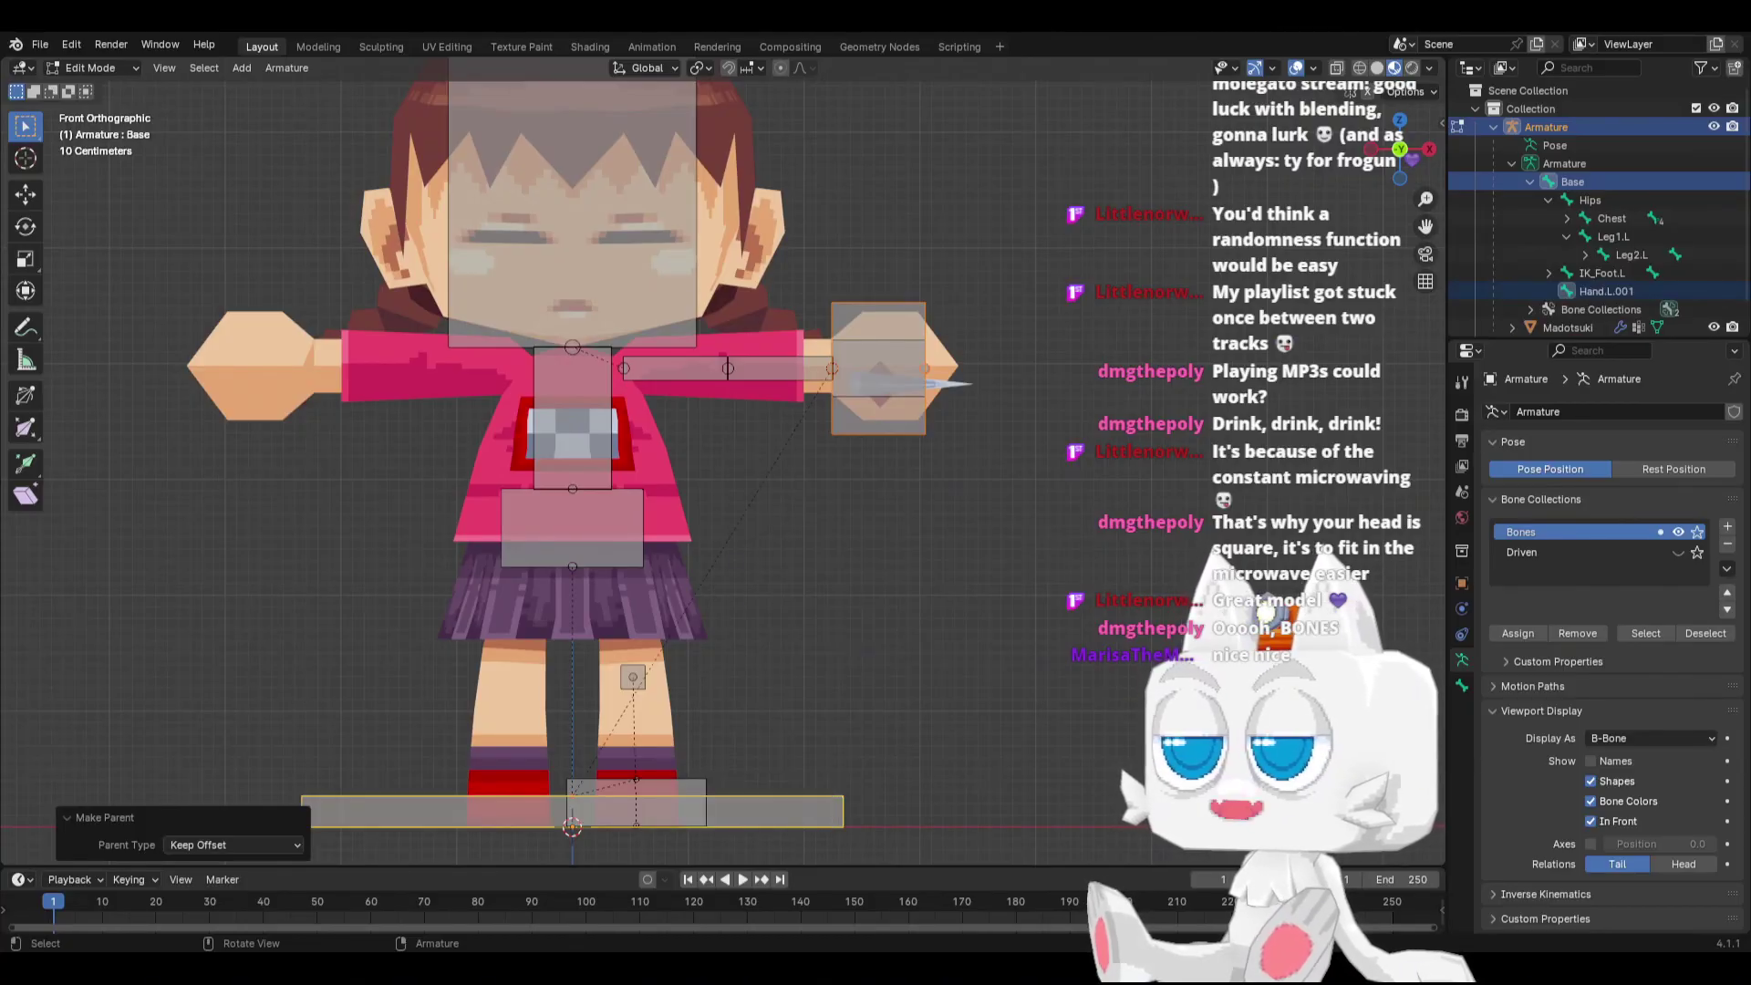
Step: Disable Deform for the duplicated left hand control bone and rename it IK_Hand.L
click(1464, 685)
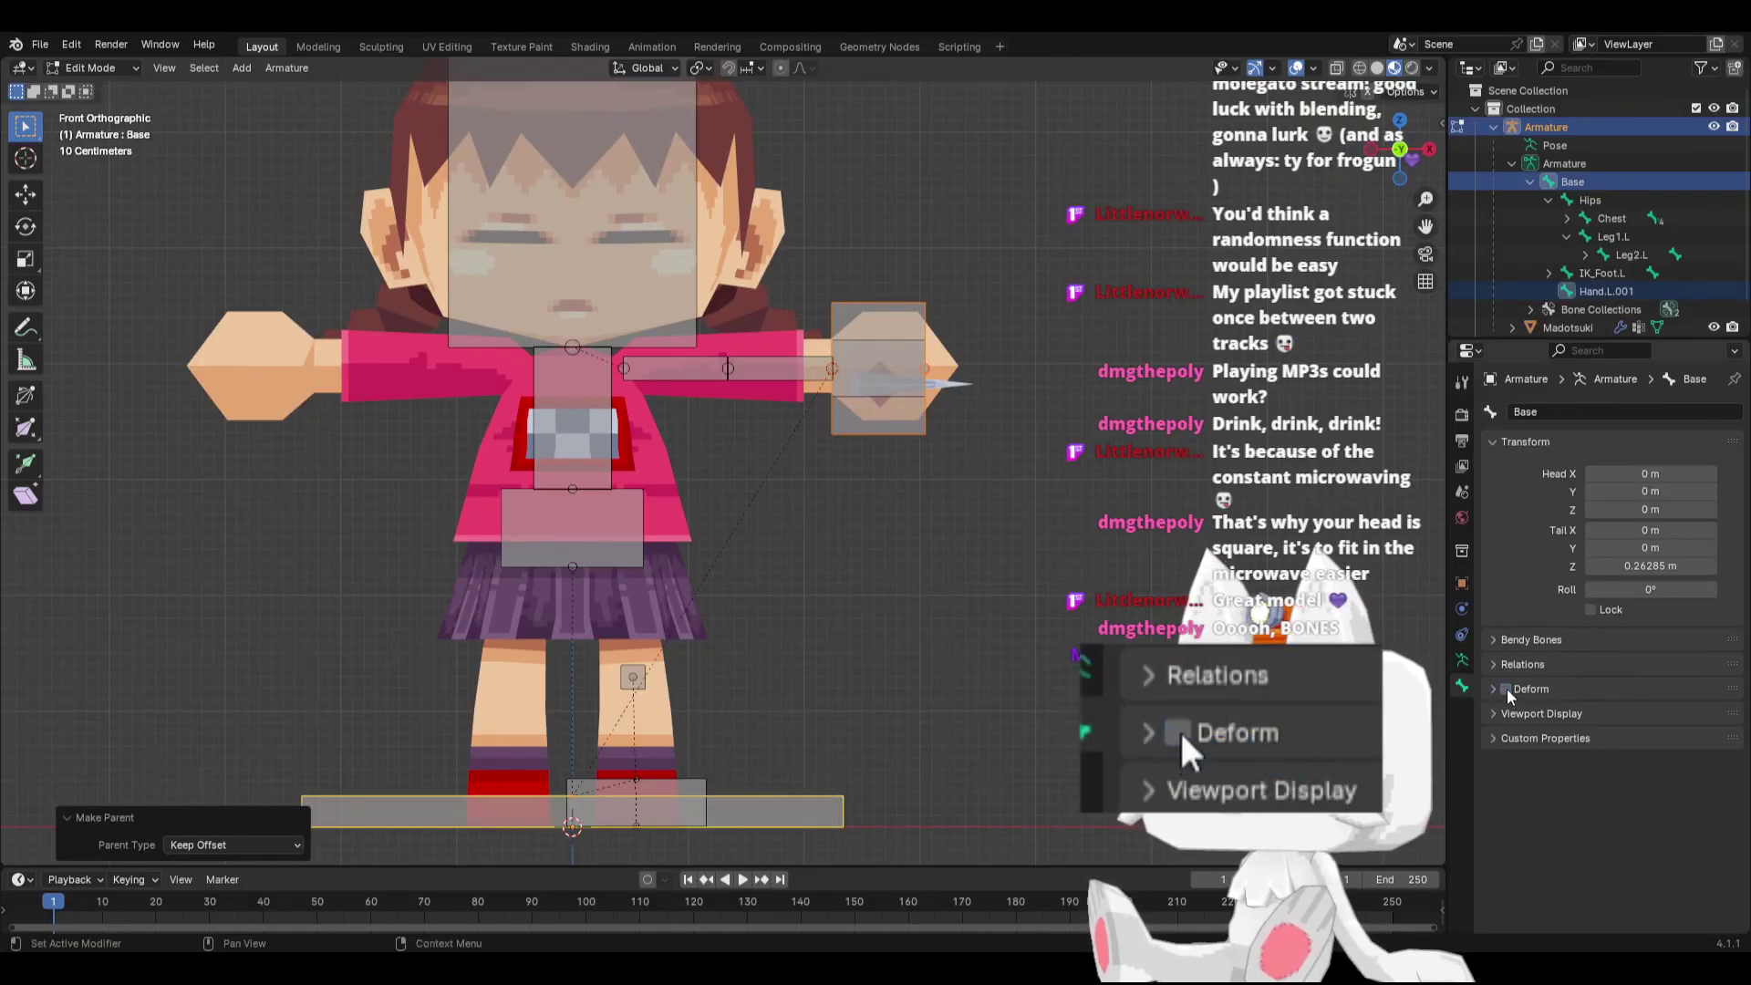
click(1606, 291)
click(1559, 413)
text(IK_Hand.L)
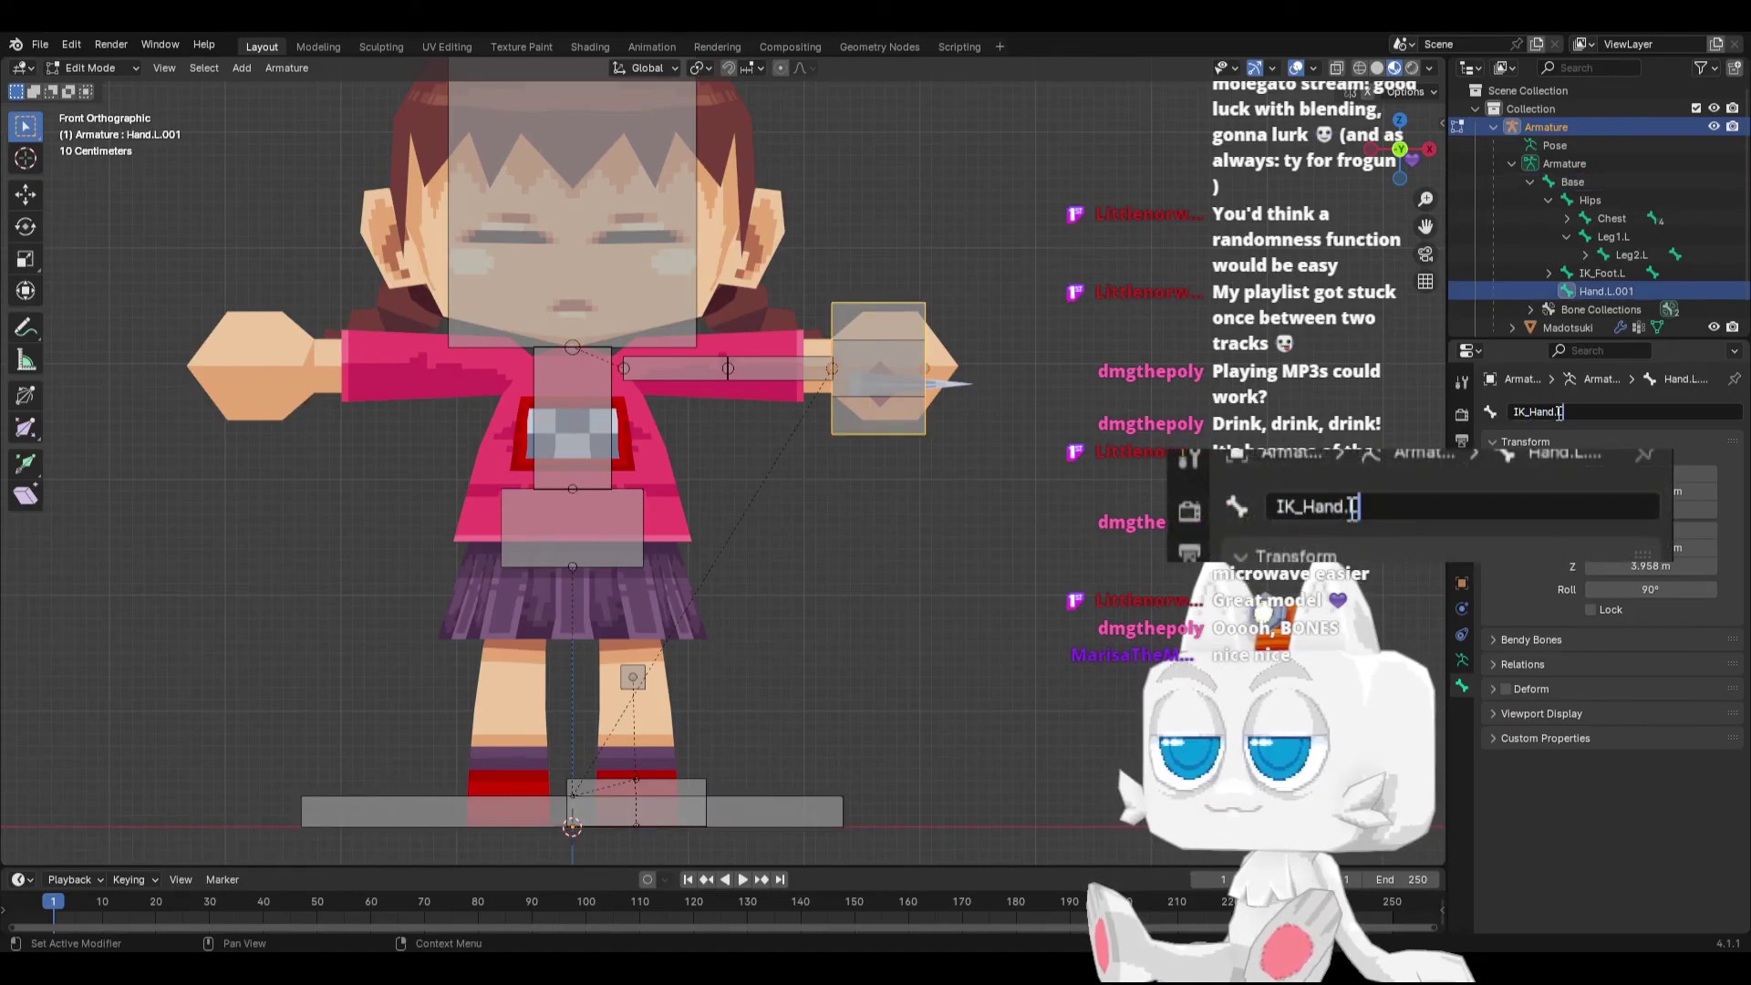
key(Return)
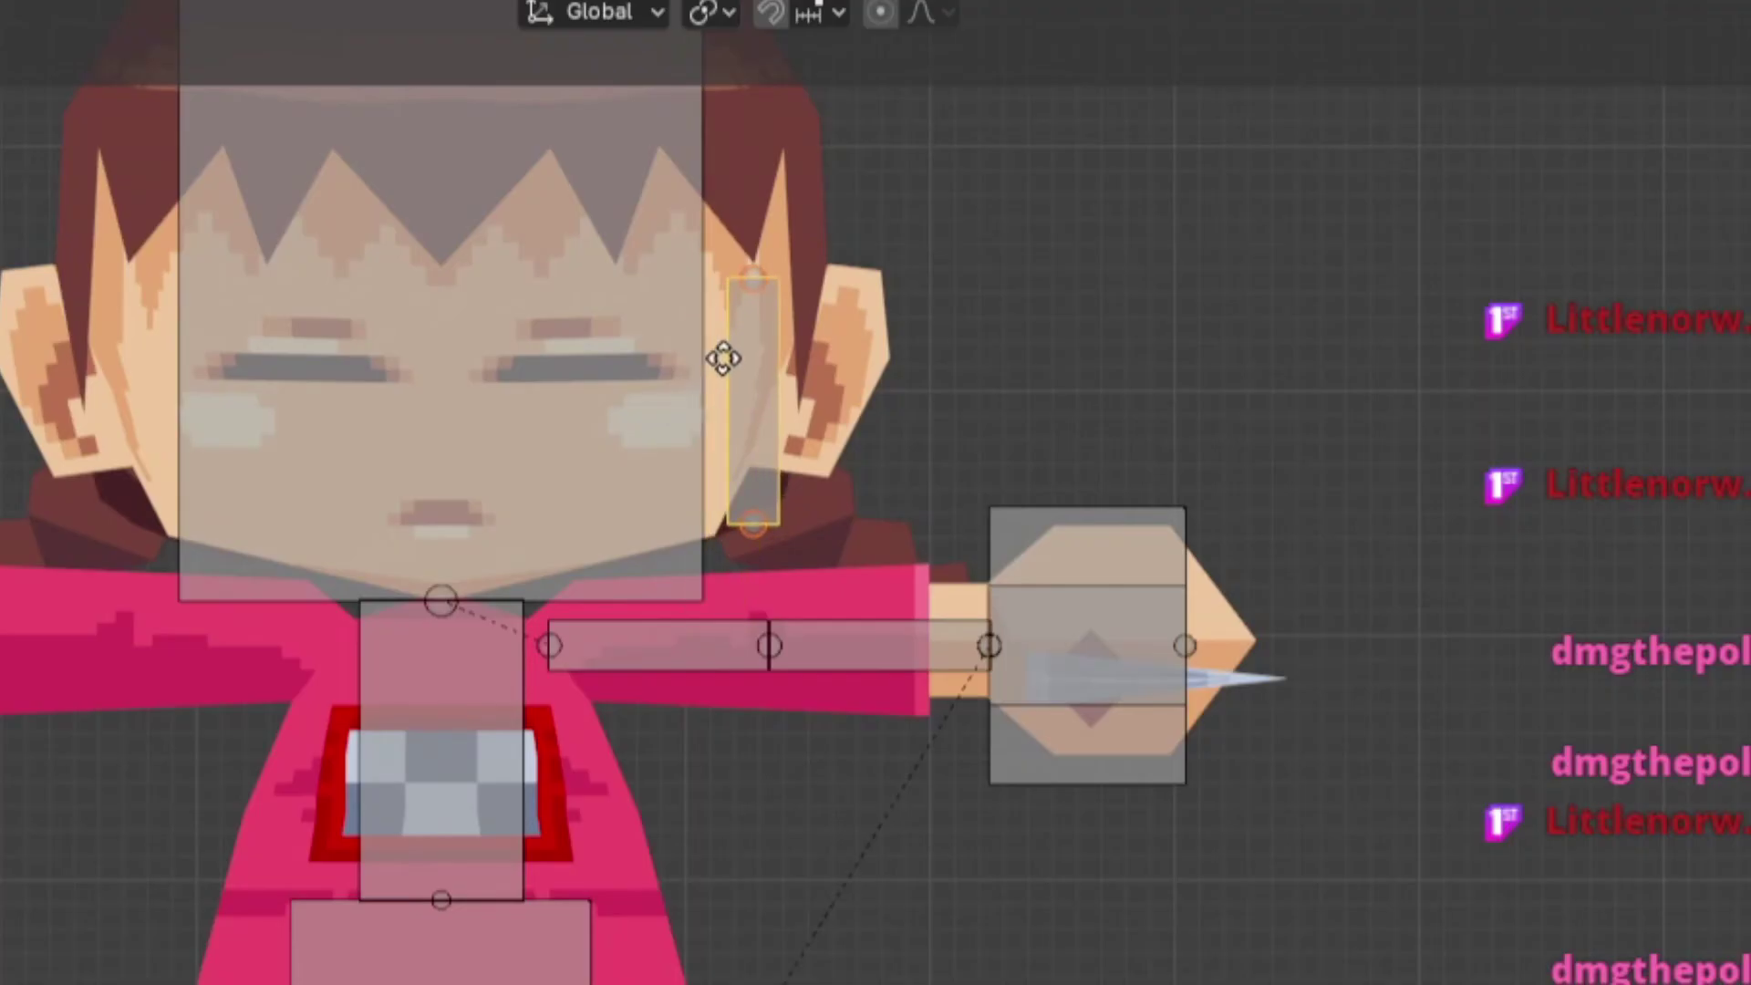
Step: Add a new bone, rotate it 90° in the right view and place it behind the left elbow at arm height
click(723, 359)
key(KP_3)
key(r)
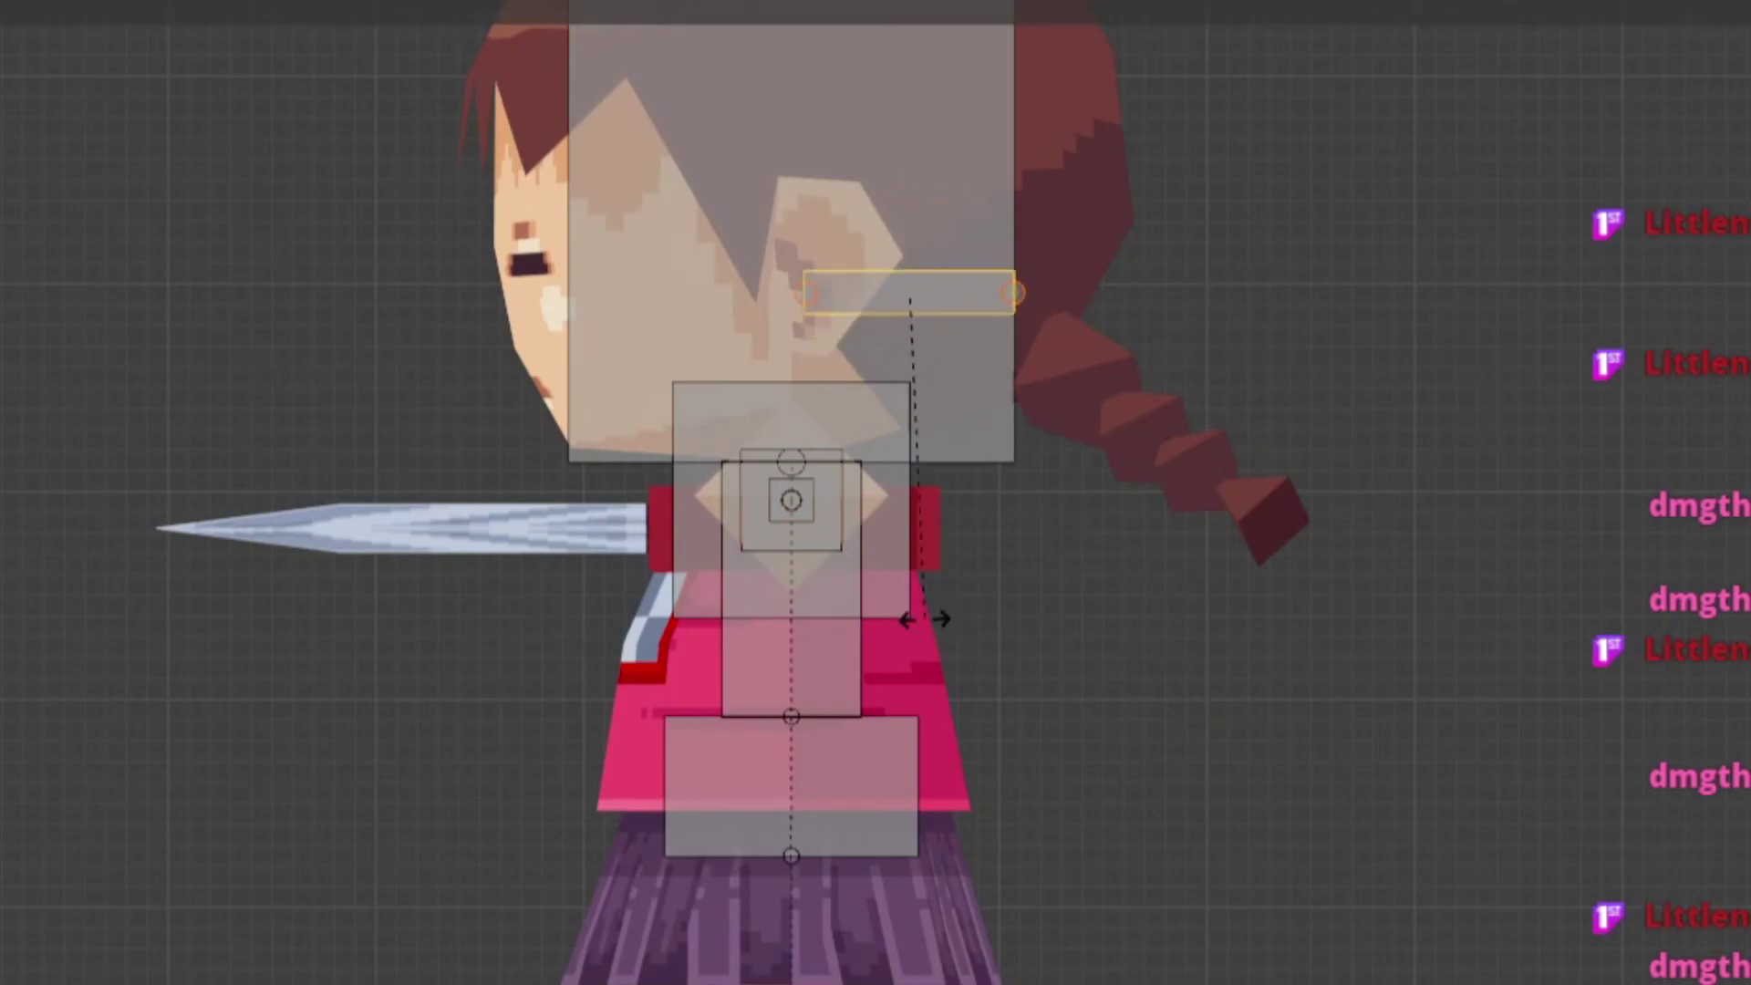
click(924, 619)
key(g)
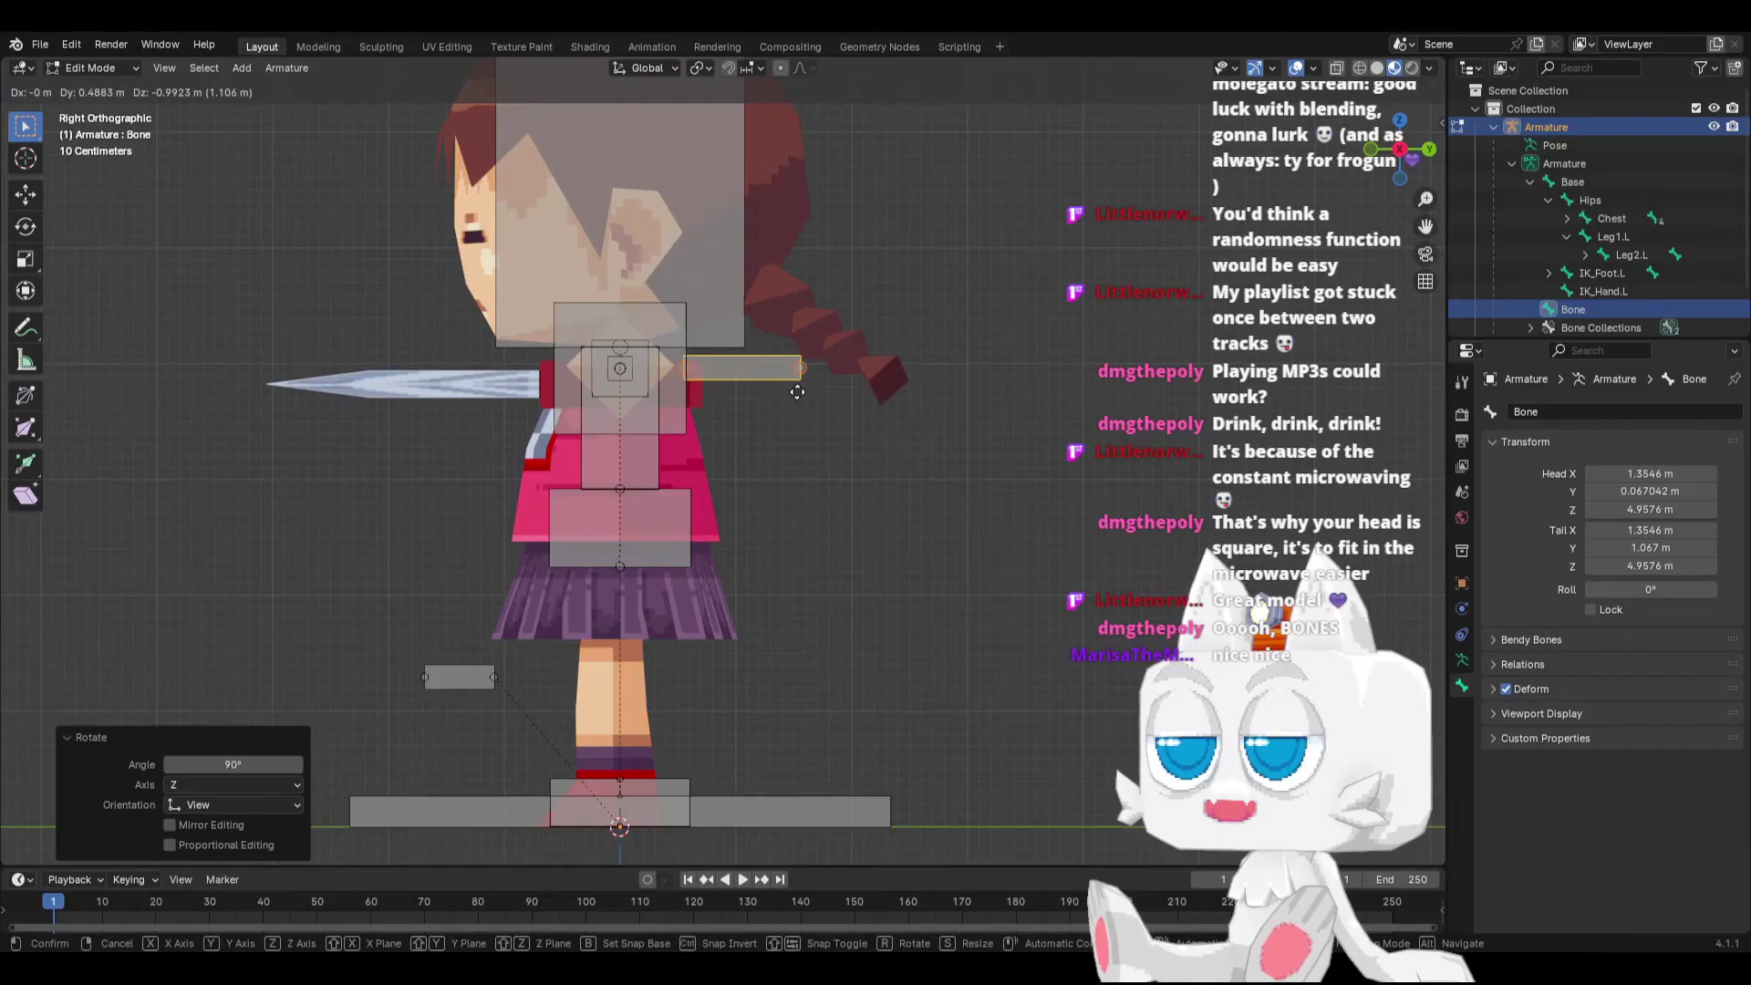
click(1109, 543)
Step: Parent the new elbow control bone to IK_Hand.L with Keep Offset
key(KP_7)
key(ctrl+p)
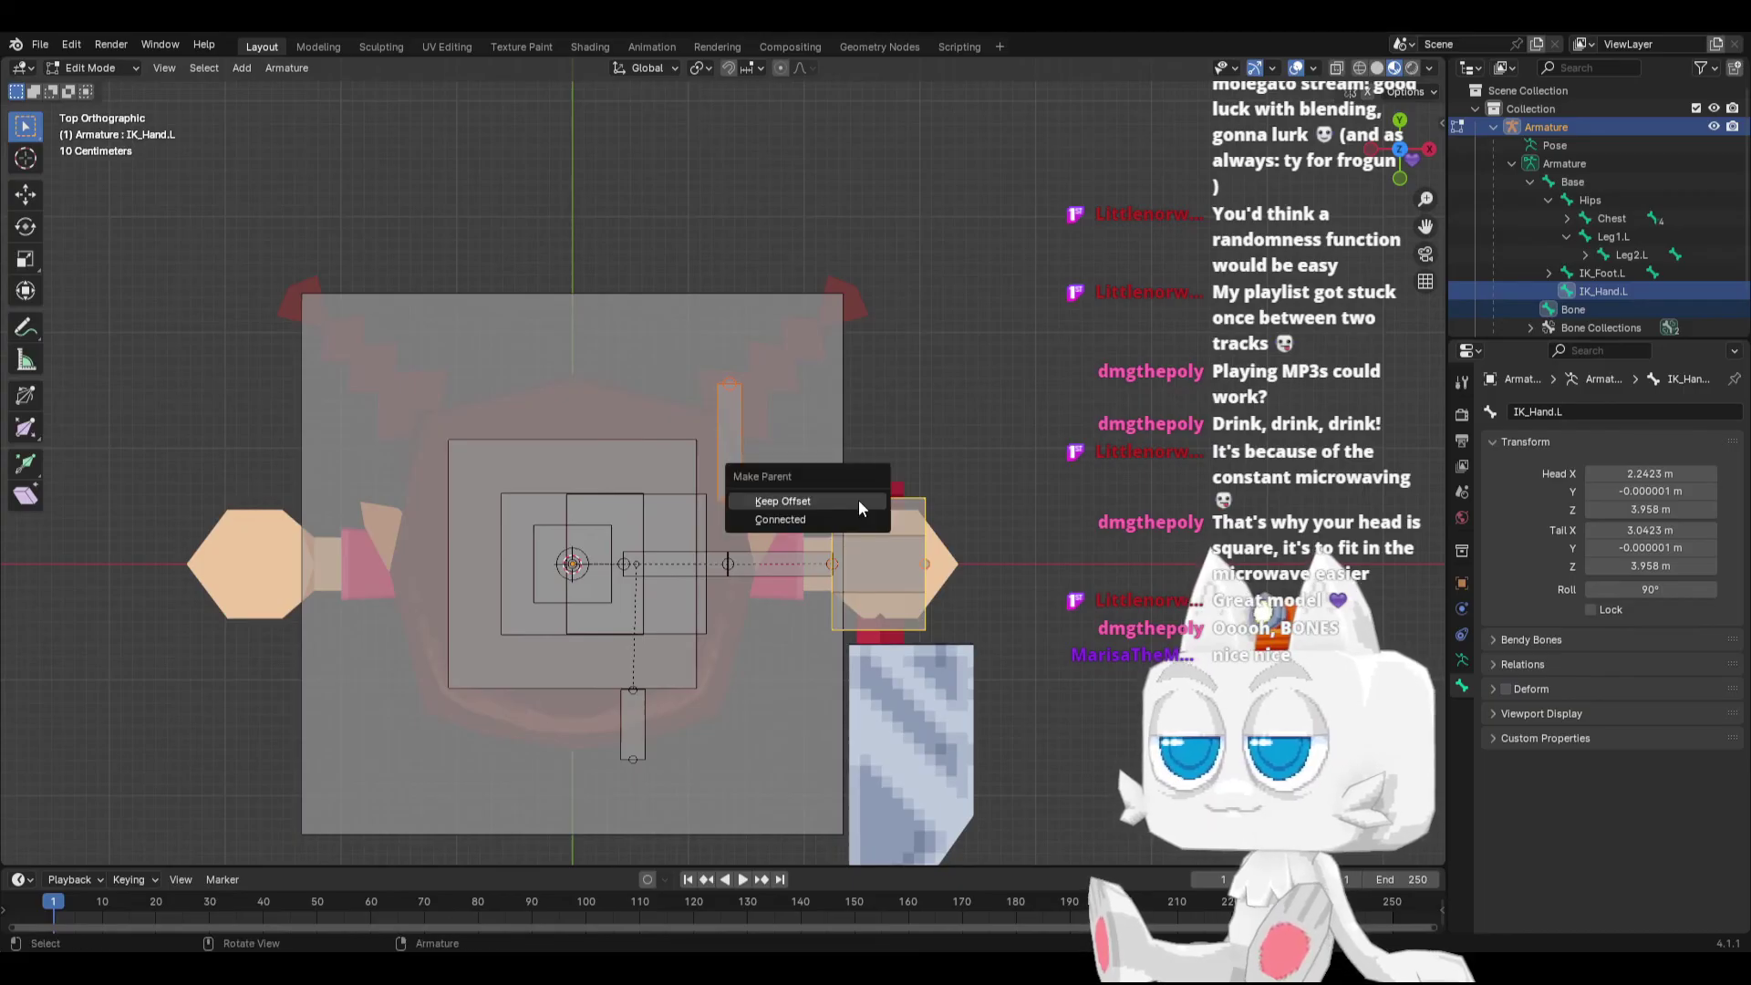
click(858, 502)
Step: Disable Deform for the elbow control bone and rename it IK_Elbow.L
click(729, 470)
click(1506, 688)
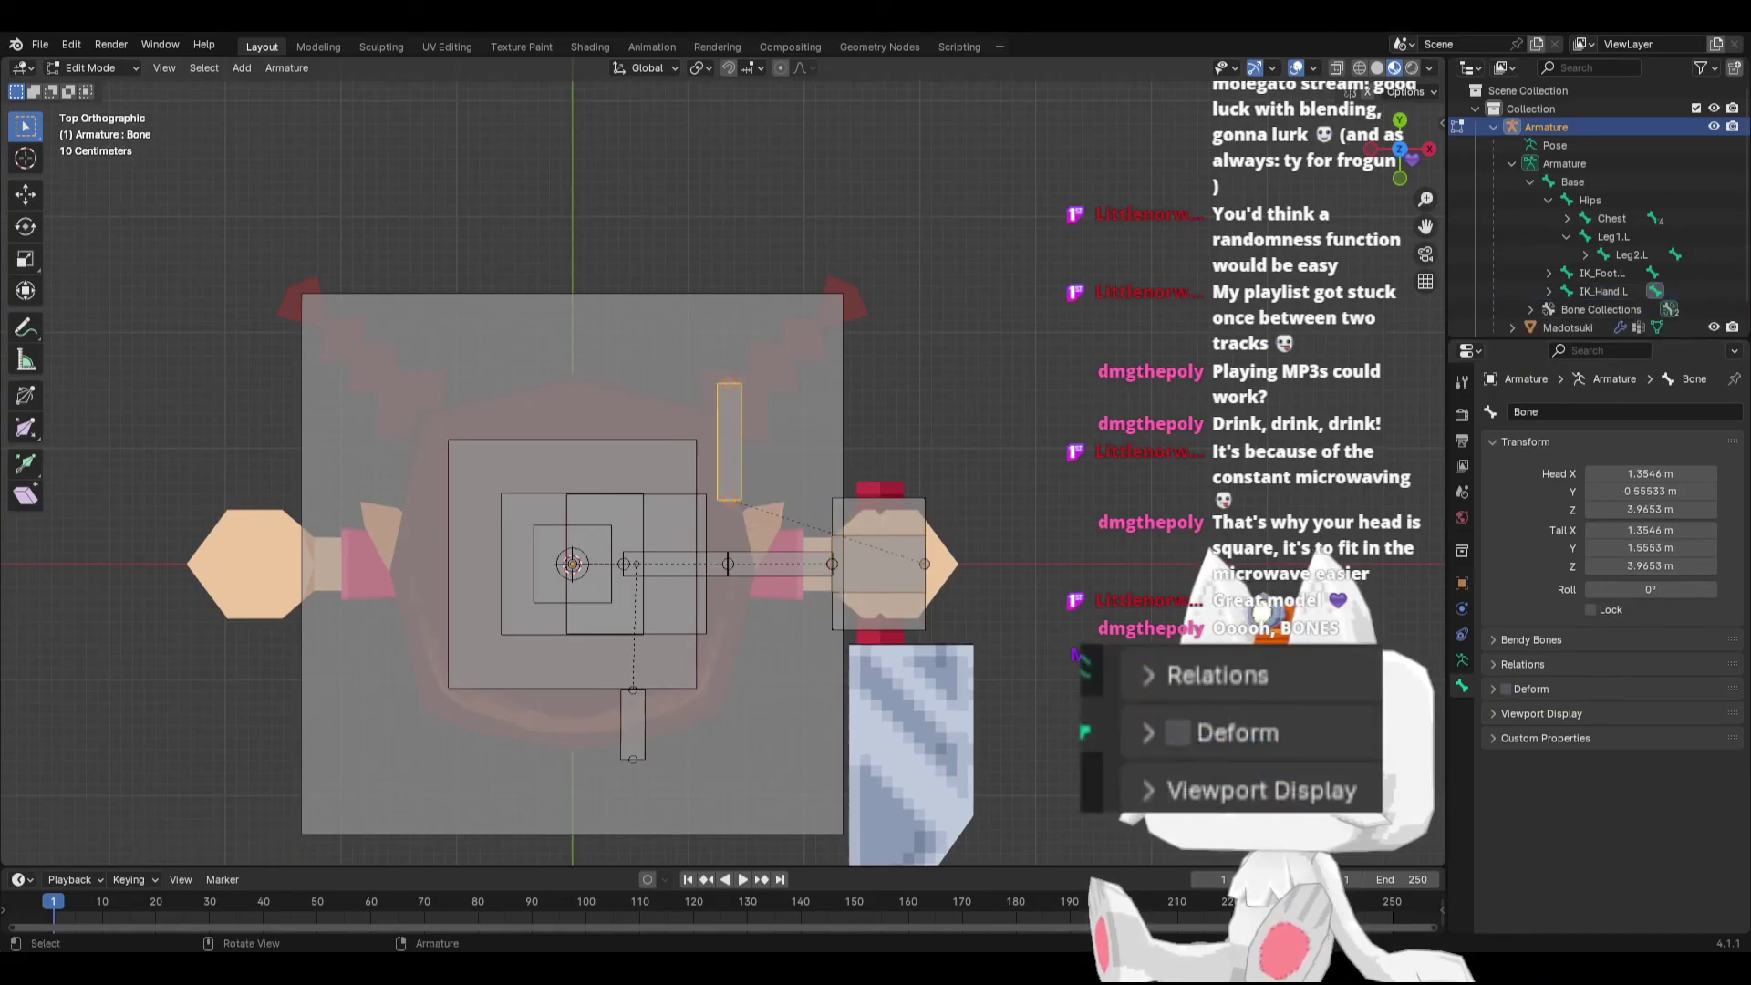
middle_drag(729, 438, 747, 364)
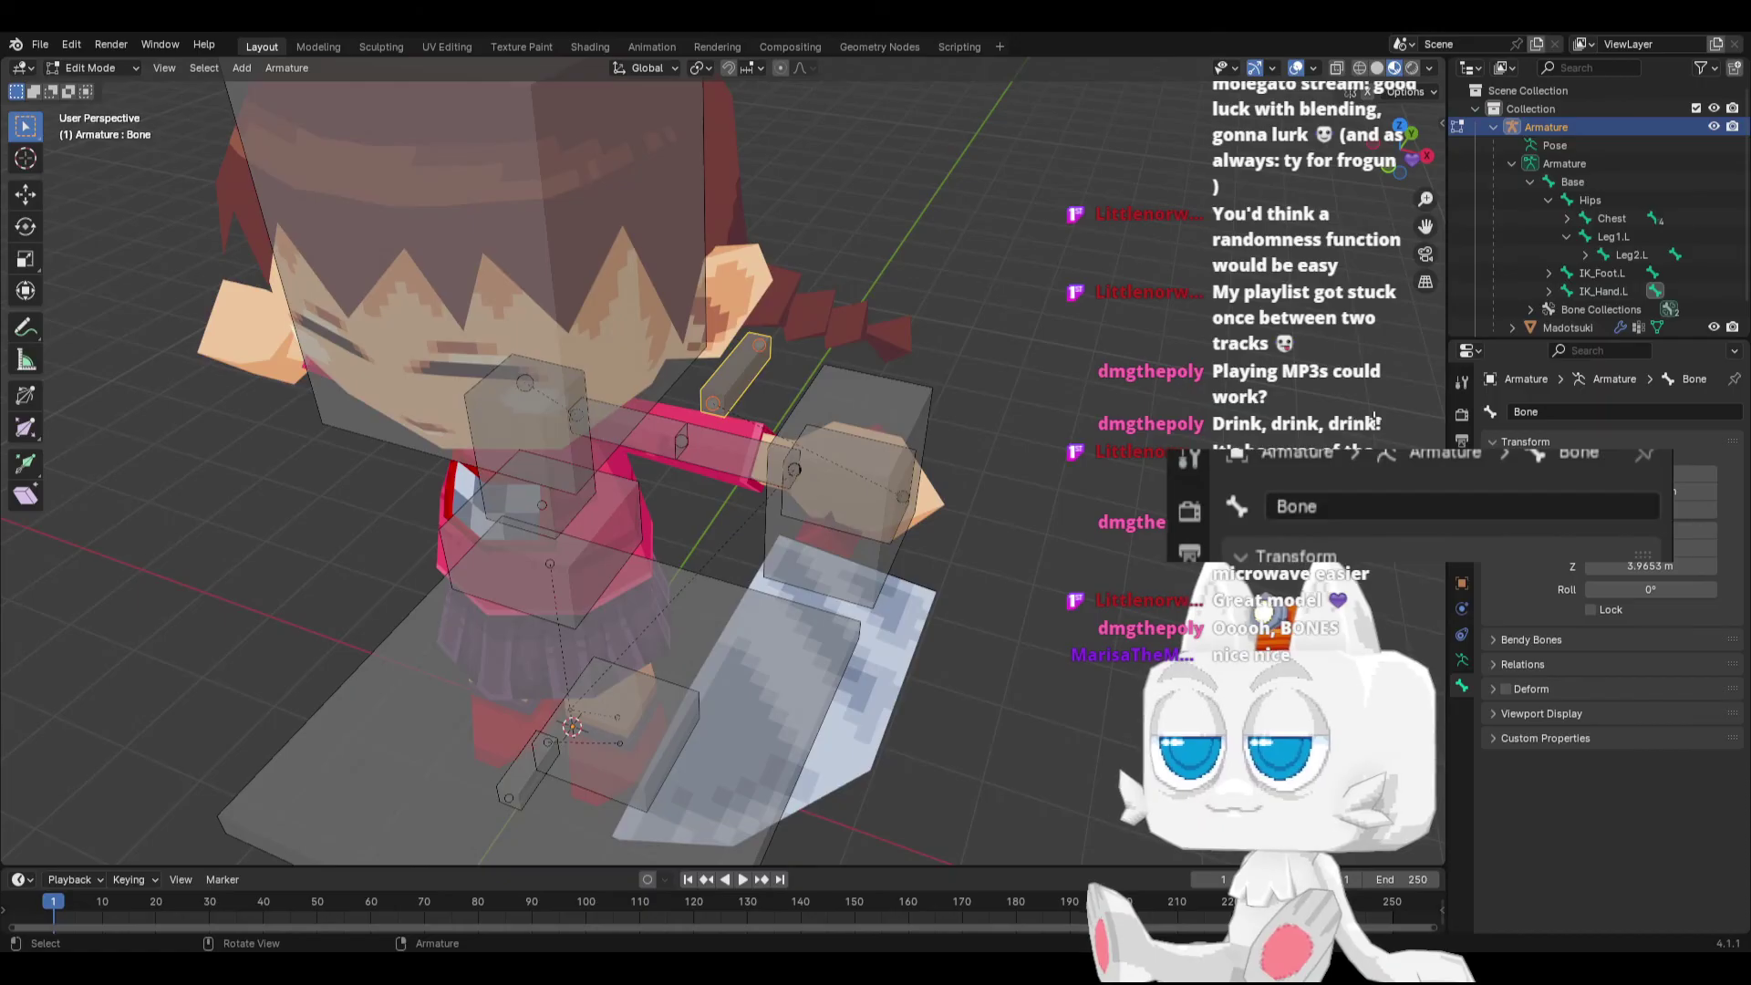
click(1552, 413)
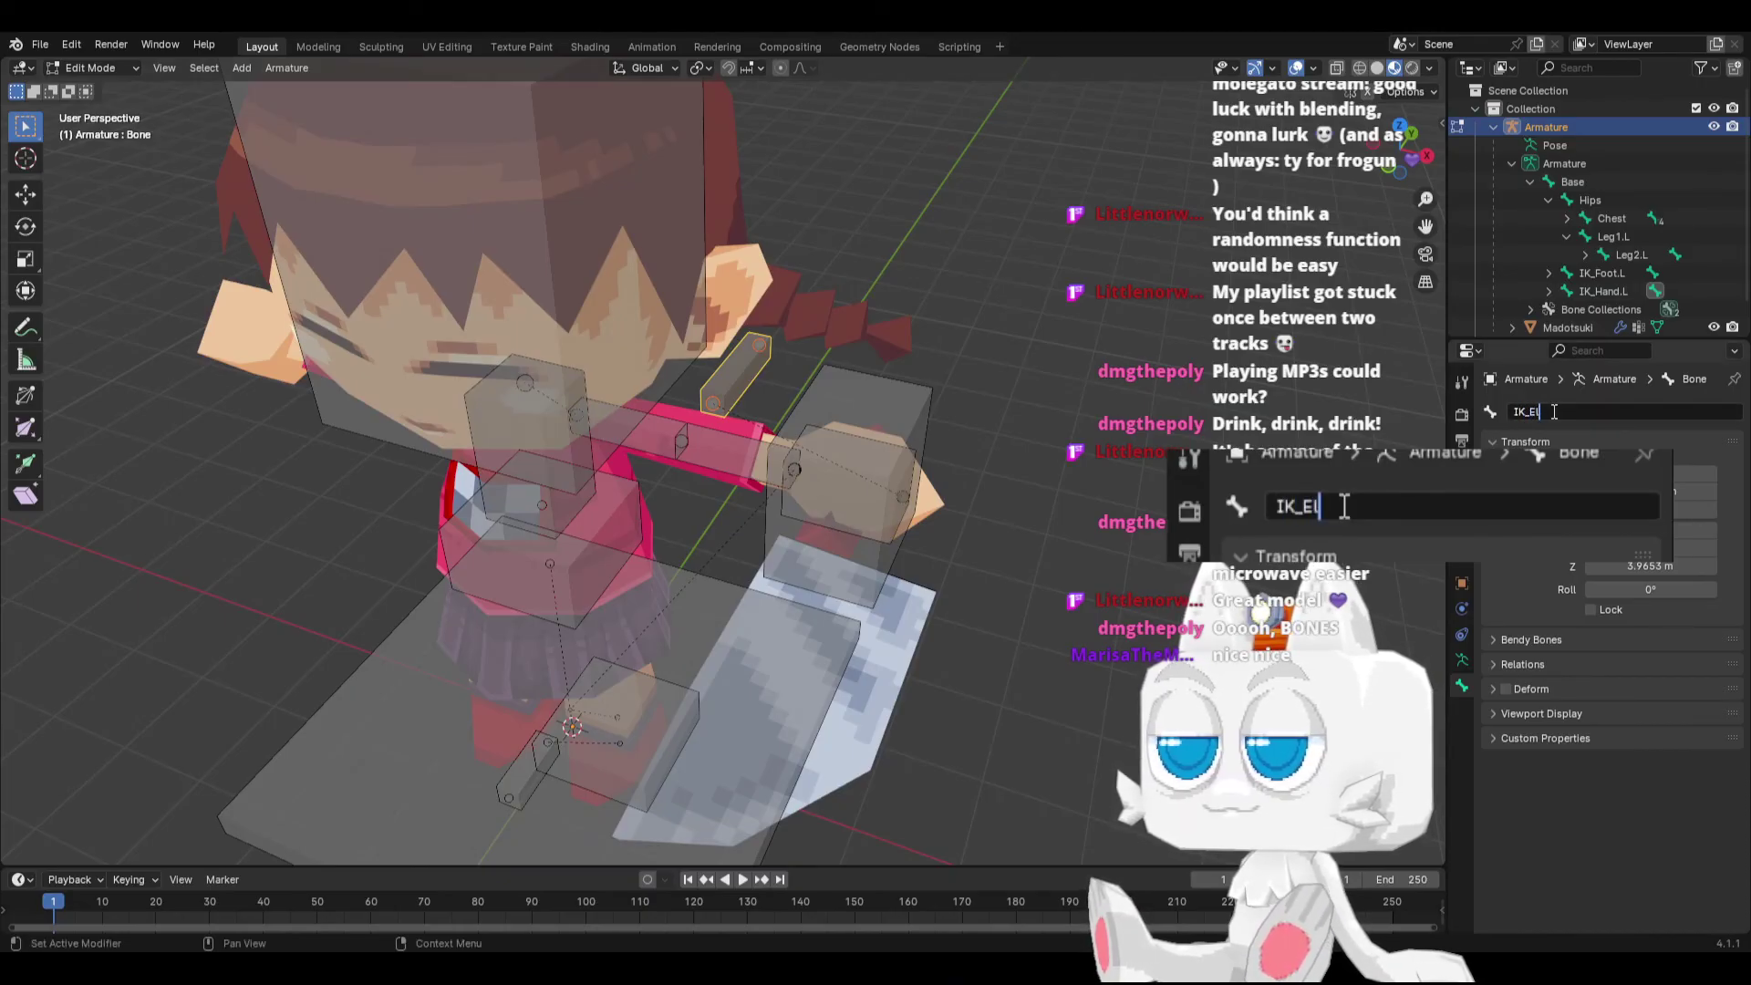
key(Return)
Step: In Pose Mode, reassign the left hand and both left arm bones from the Bones collection to Driven, and unhide Driven
middle_drag(835, 493, 896, 452)
key(ctrl+Tab)
click(895, 453)
click(871, 458)
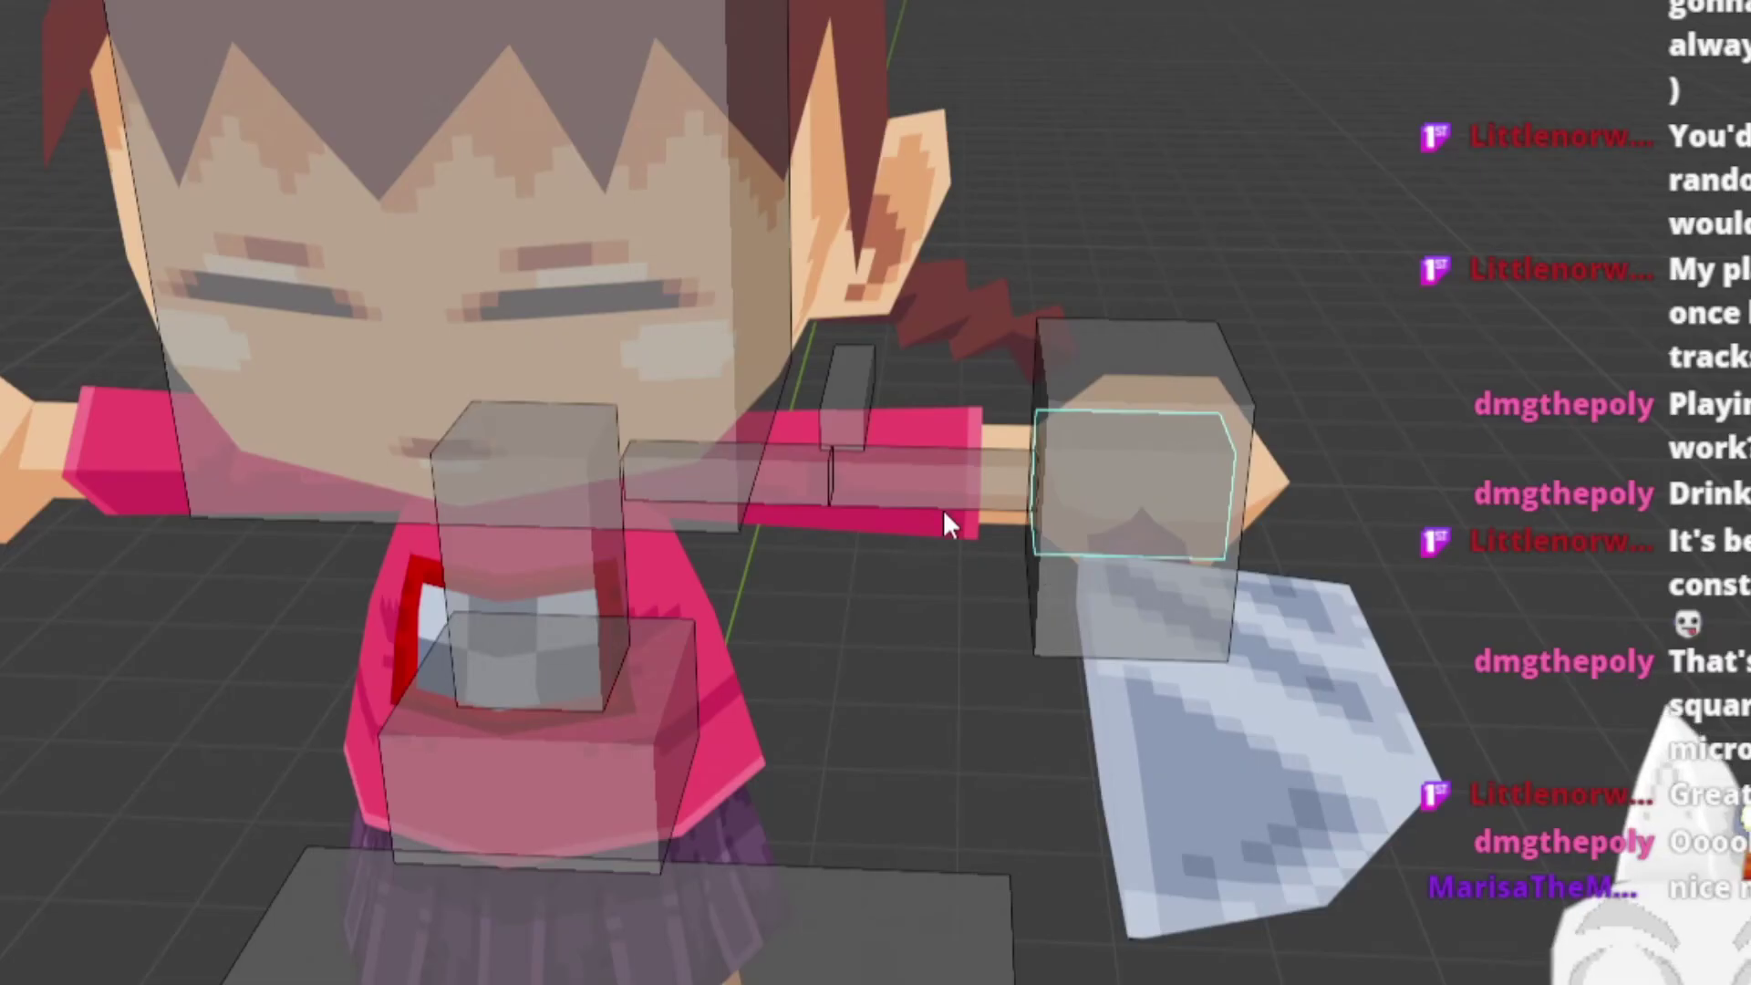
shift+click(781, 426)
shift+click(779, 496)
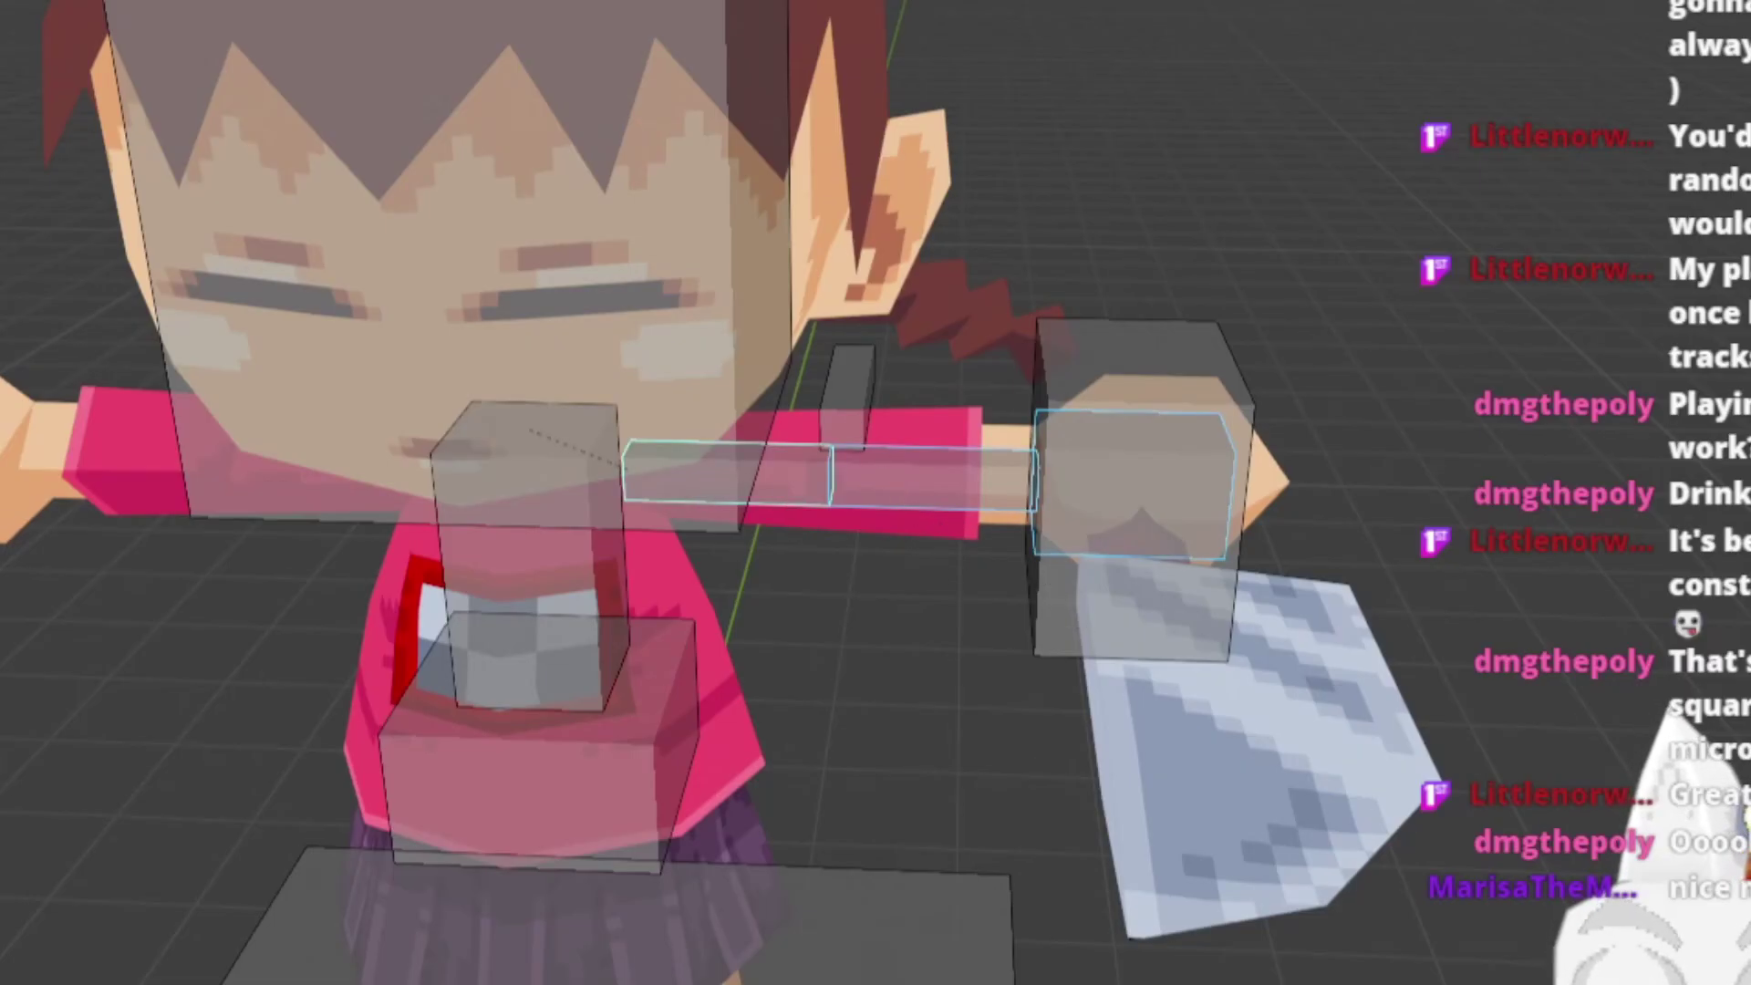
key(ctrl+g)
click(821, 683)
click(680, 804)
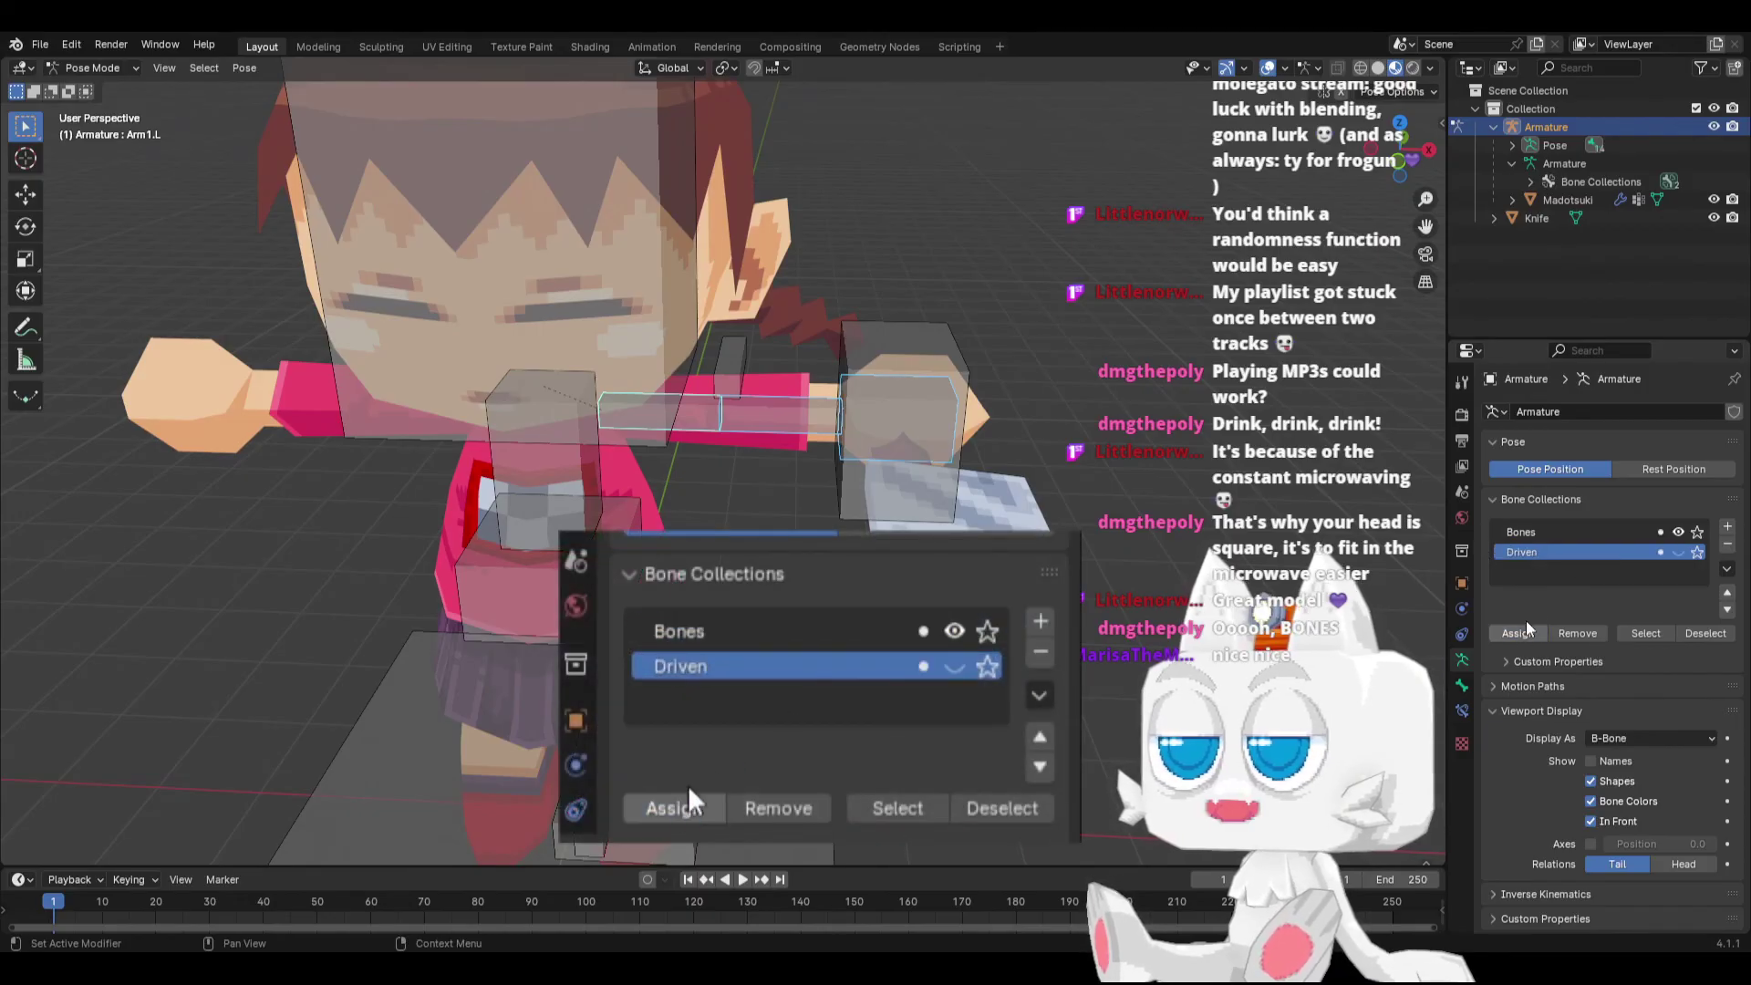
click(715, 631)
click(750, 802)
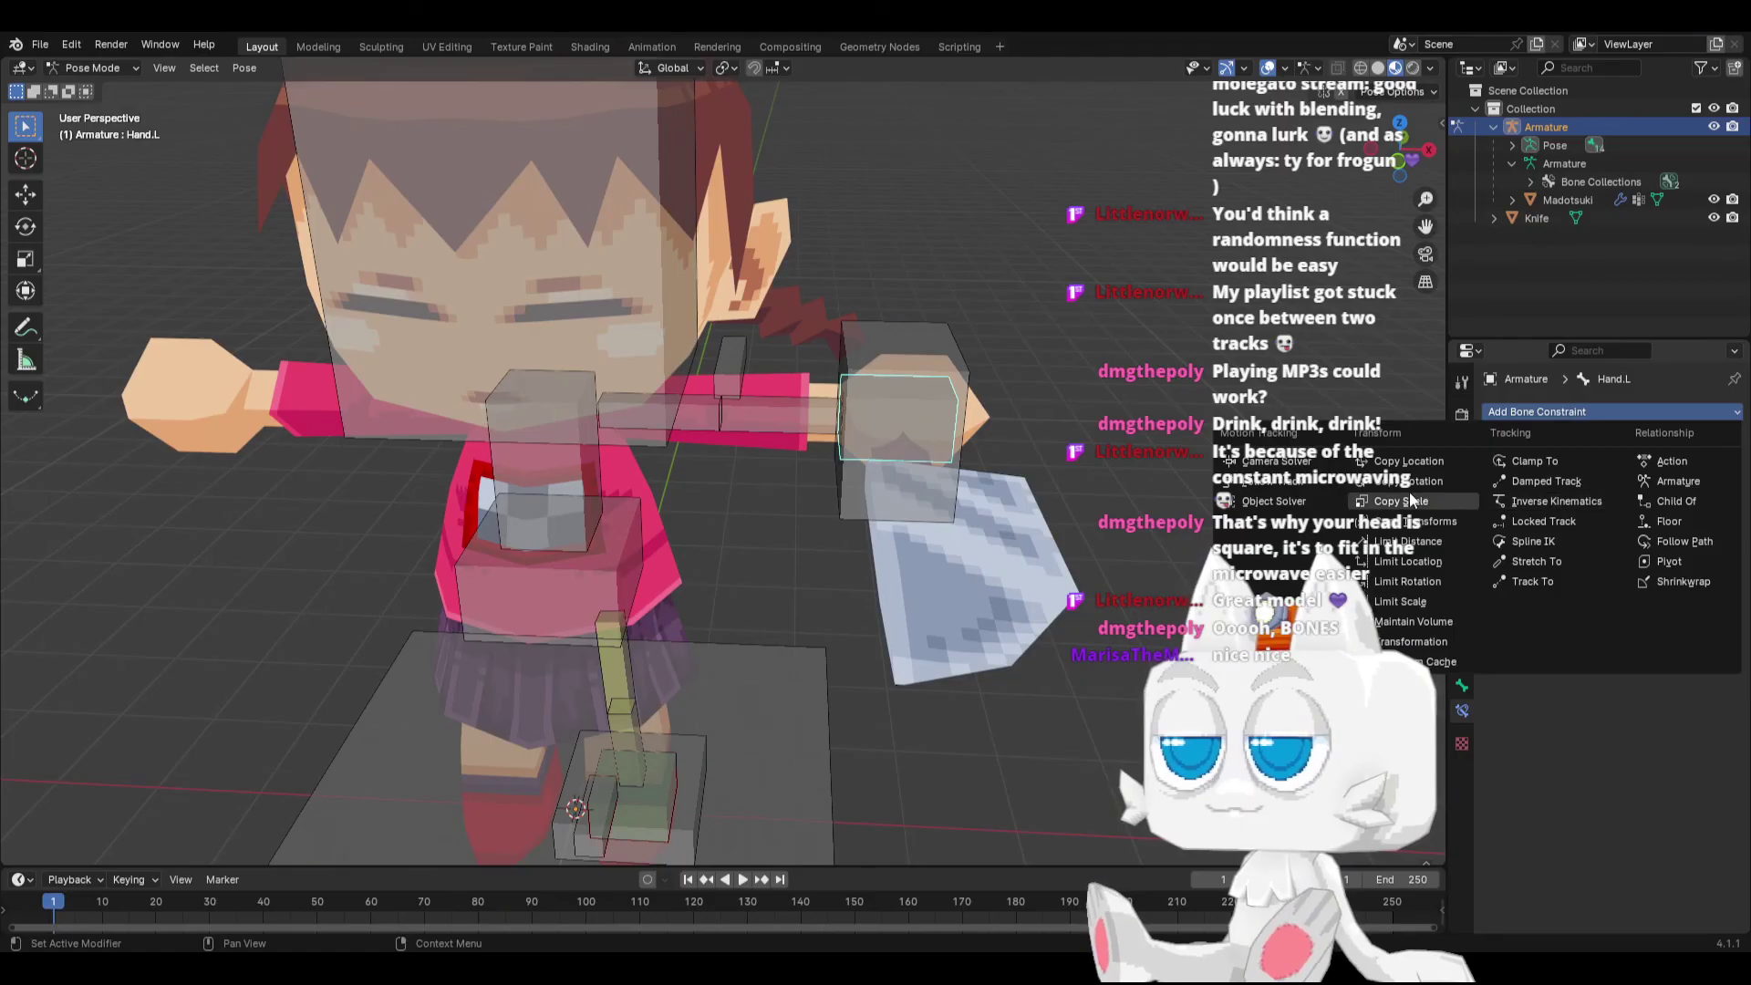
Step: Add a Copy Rotation constraint to Hand.L that targets the Armature's IK_Hand.L bone
click(1408, 481)
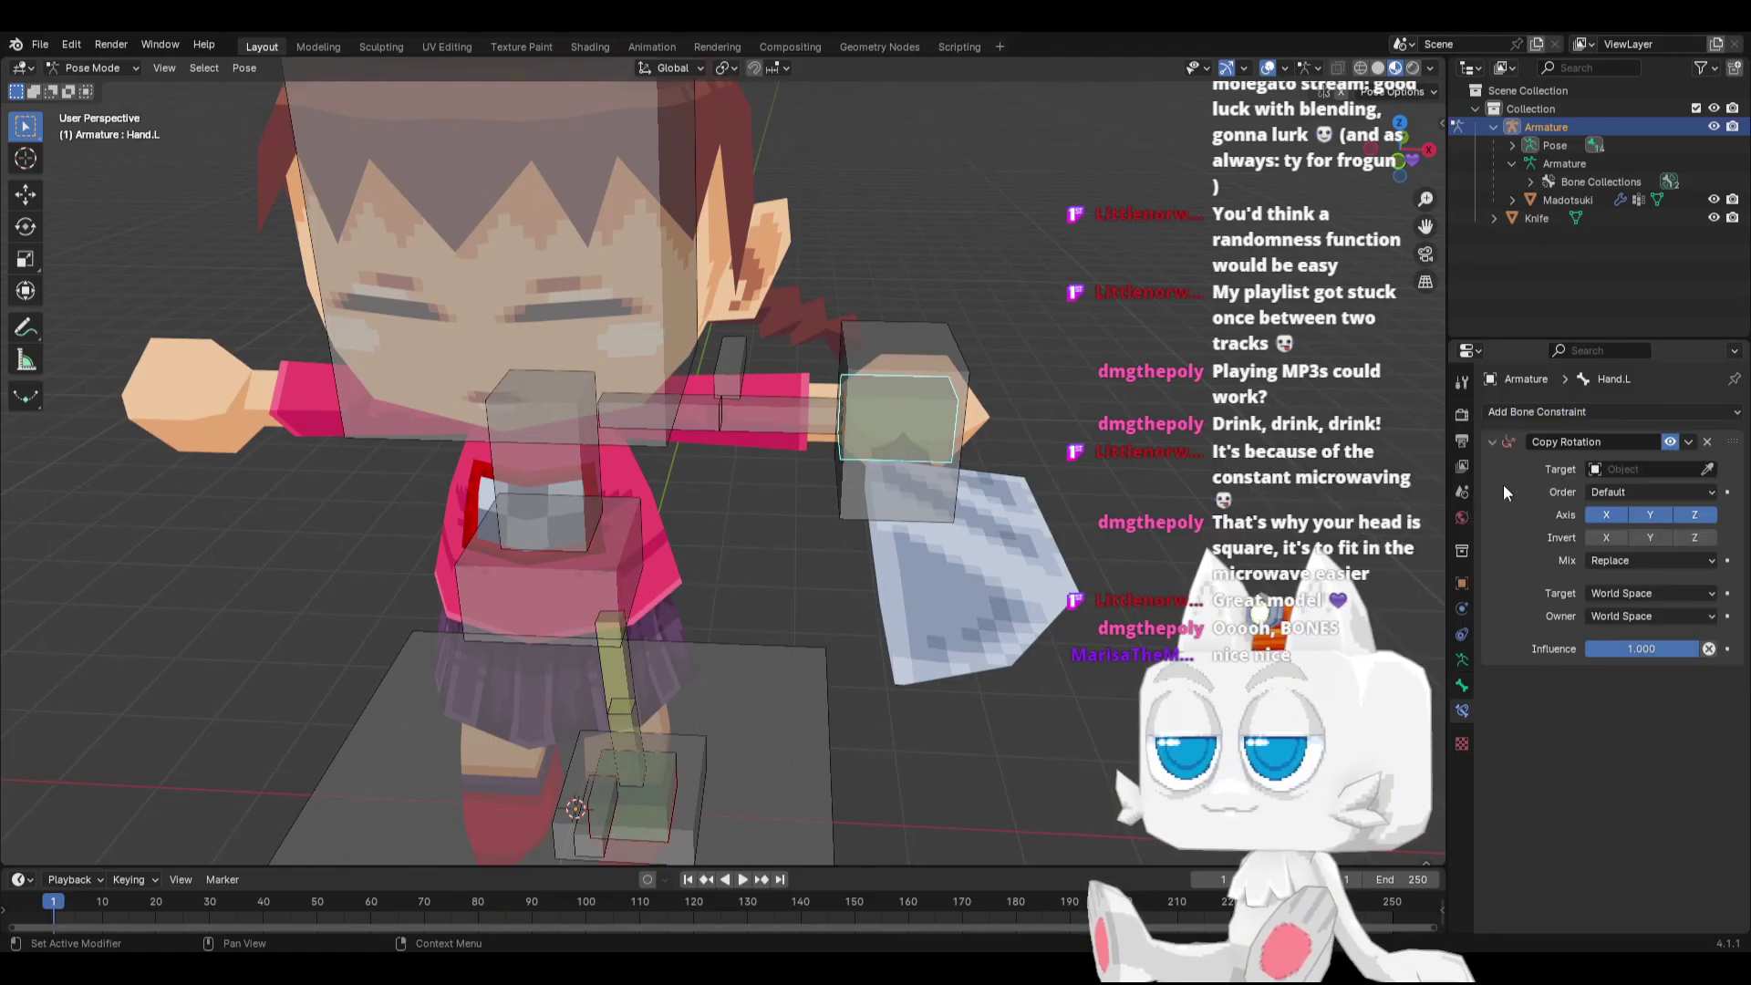
click(1643, 471)
click(1610, 497)
click(1621, 490)
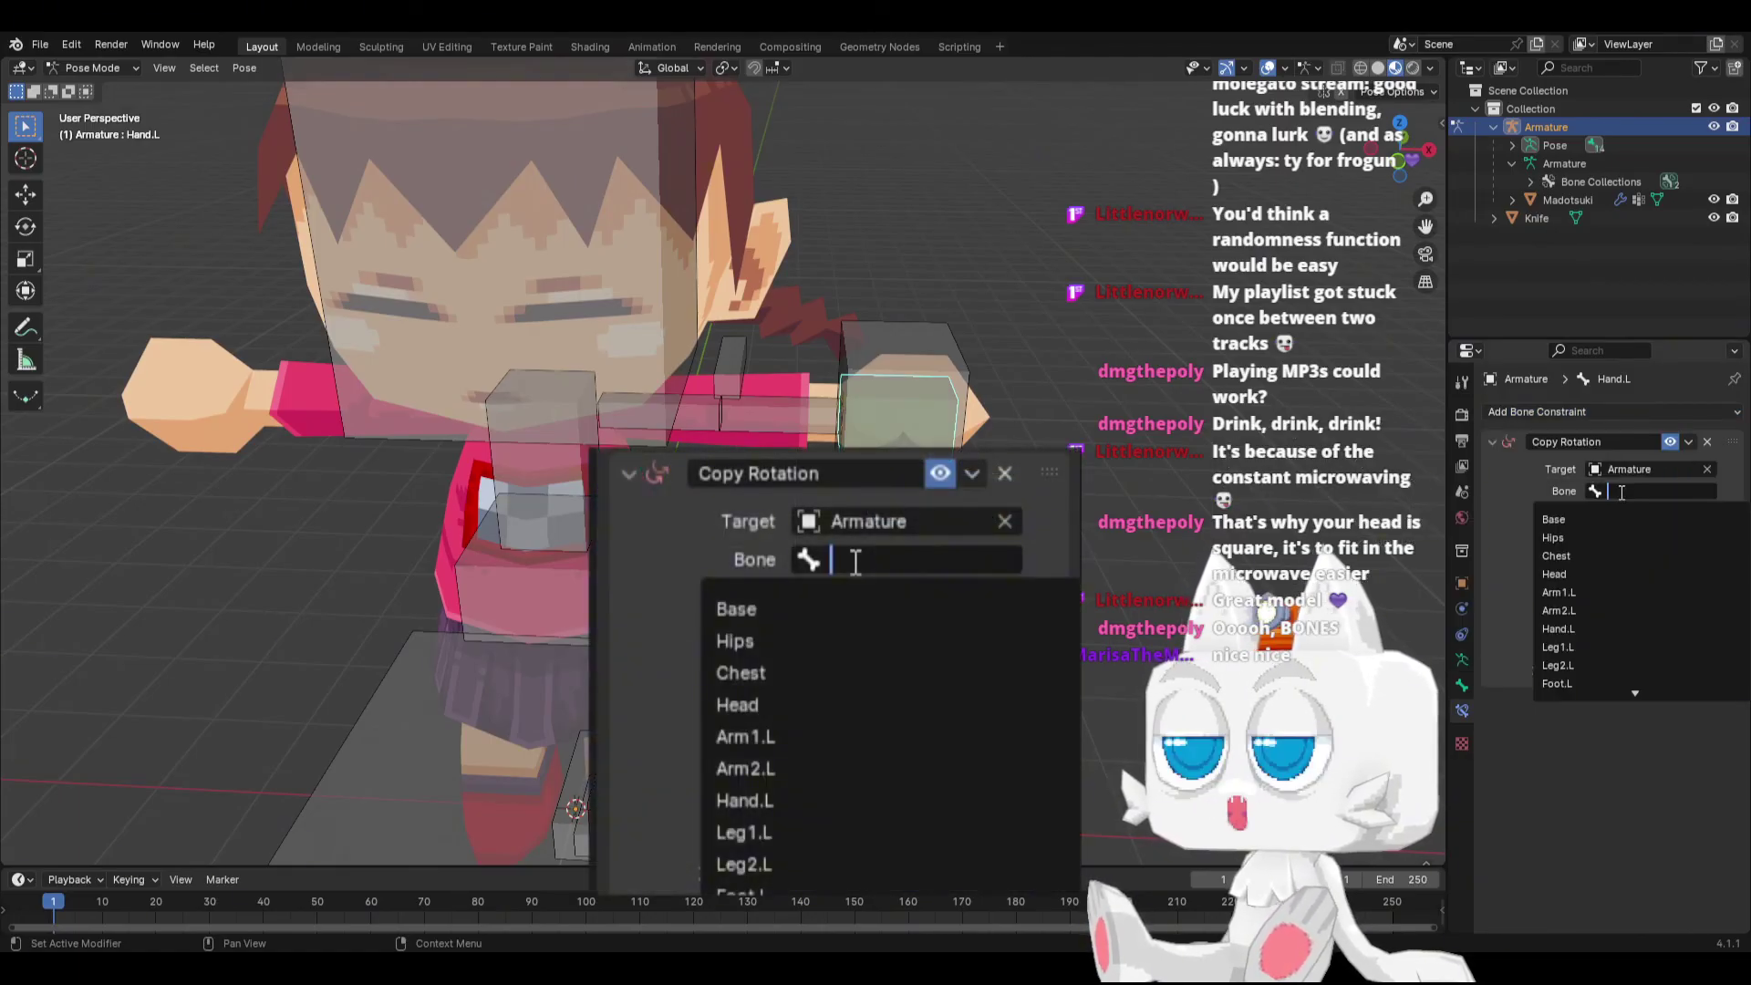
text(ik)
key(Down)
key(Down)
key(Down)
key(Return)
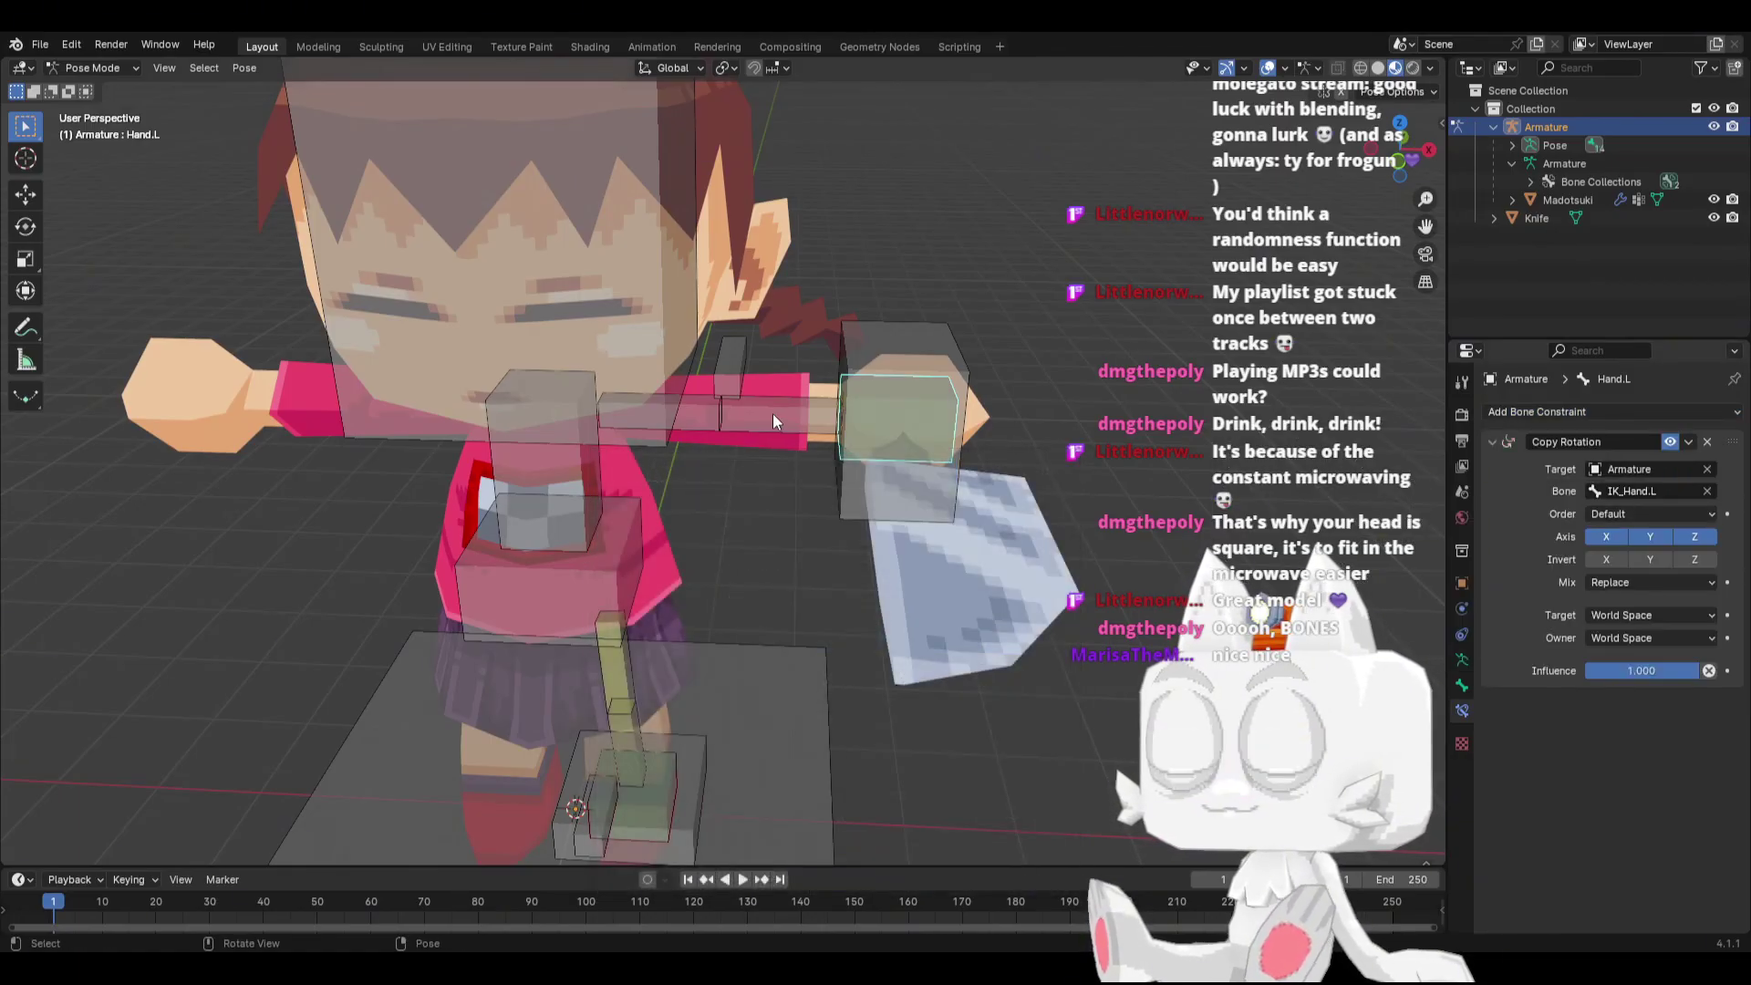
Step: Add an Inverse Kinematics constraint to Arm2.L targeting the Armature's IK_Hand.L bone, with a chain length of 2
click(774, 422)
click(1554, 412)
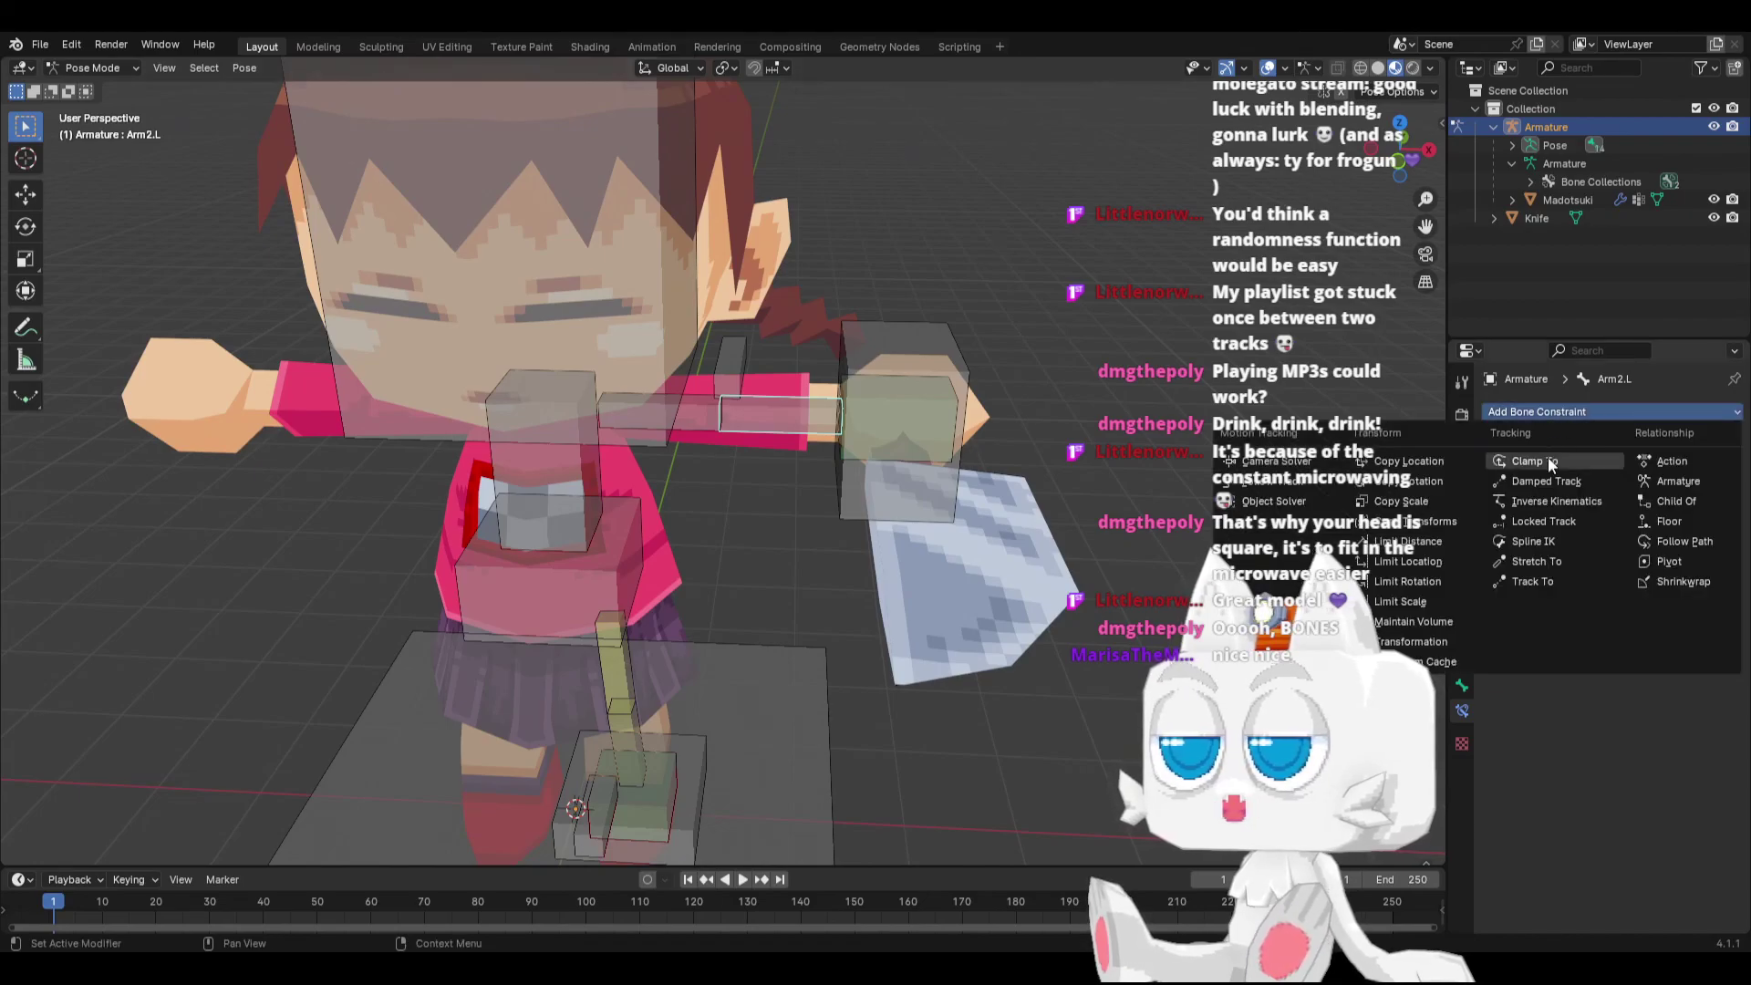
click(1545, 501)
click(1641, 469)
click(1612, 498)
click(1630, 491)
text(ik)
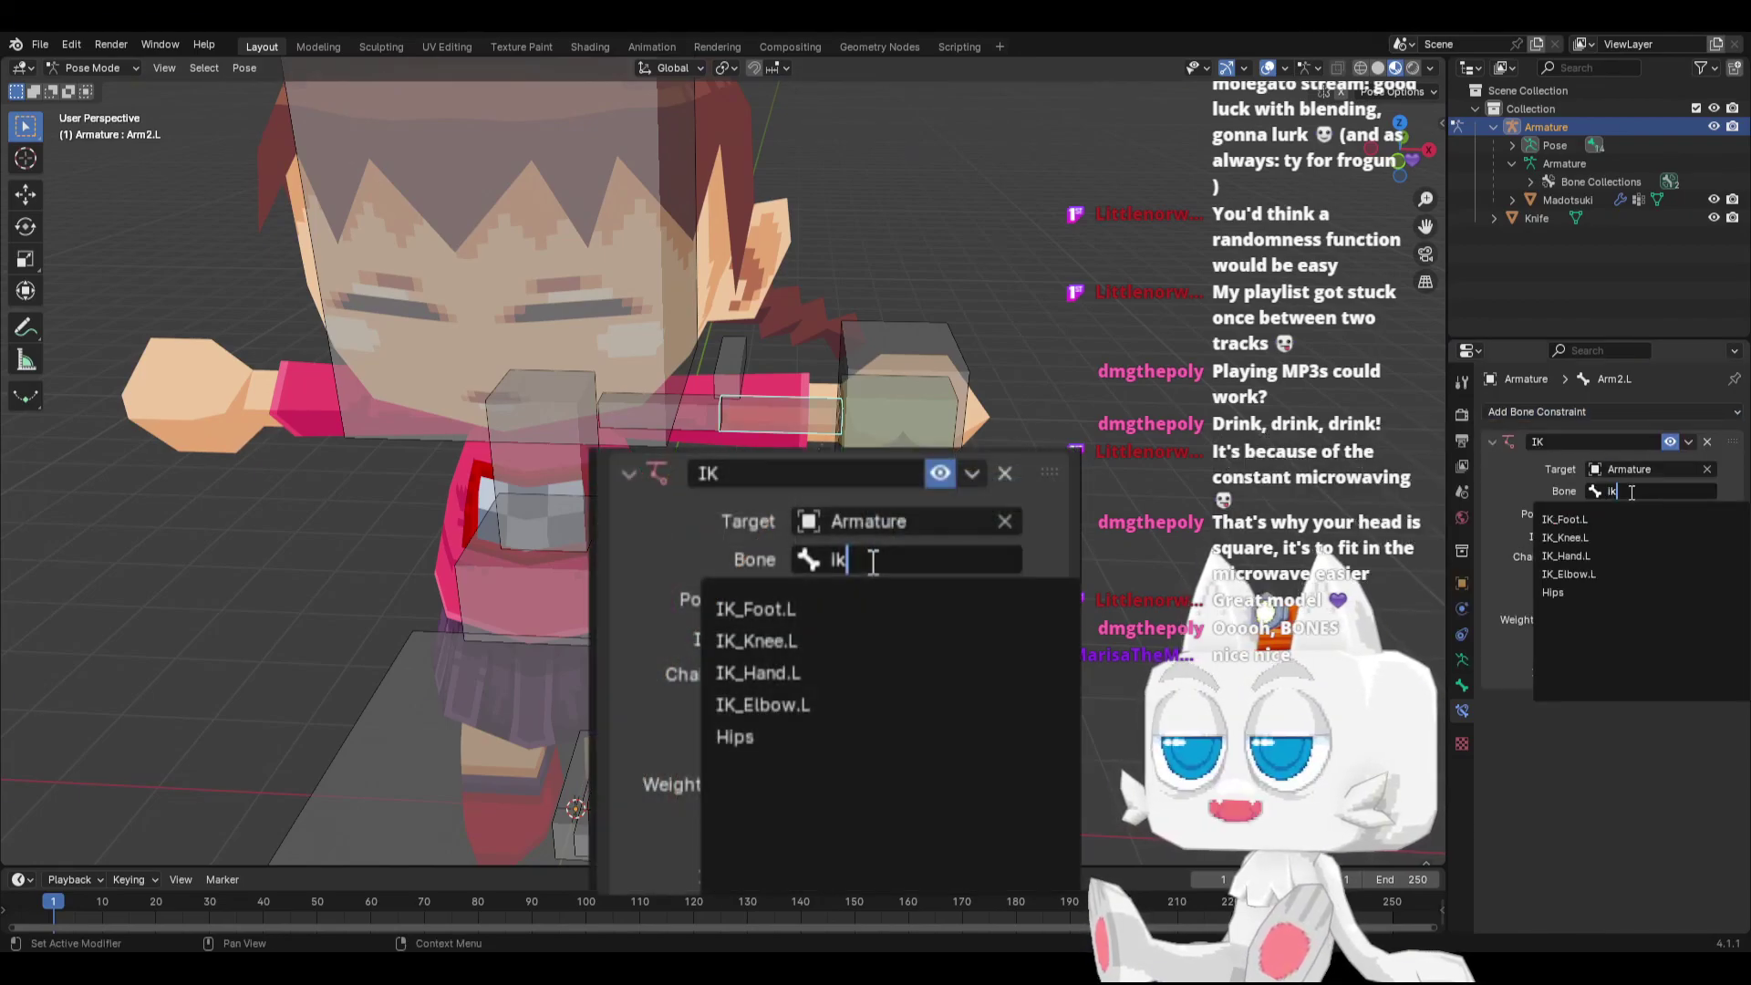
click(1712, 557)
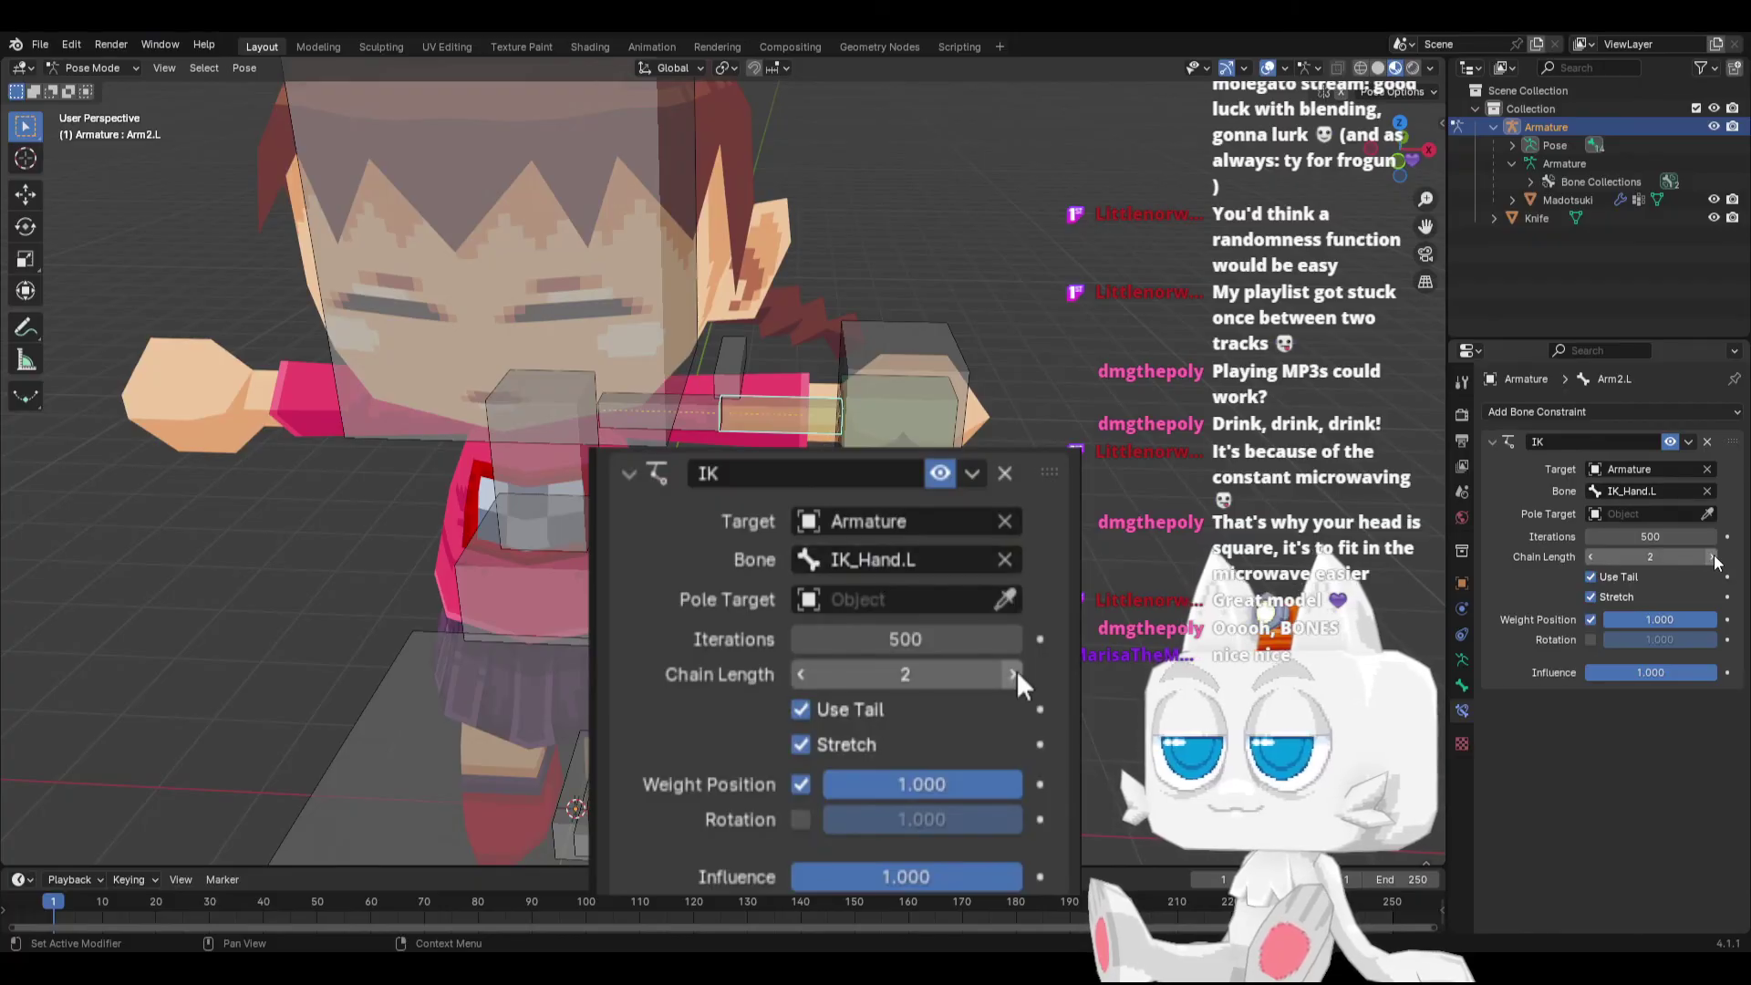
Step: Add an Inverse Kinematics constraint to Arm1.L targeting the Armature's IK_Elbow.L bone, and limit its chain length
key(bracketleft)
click(1584, 412)
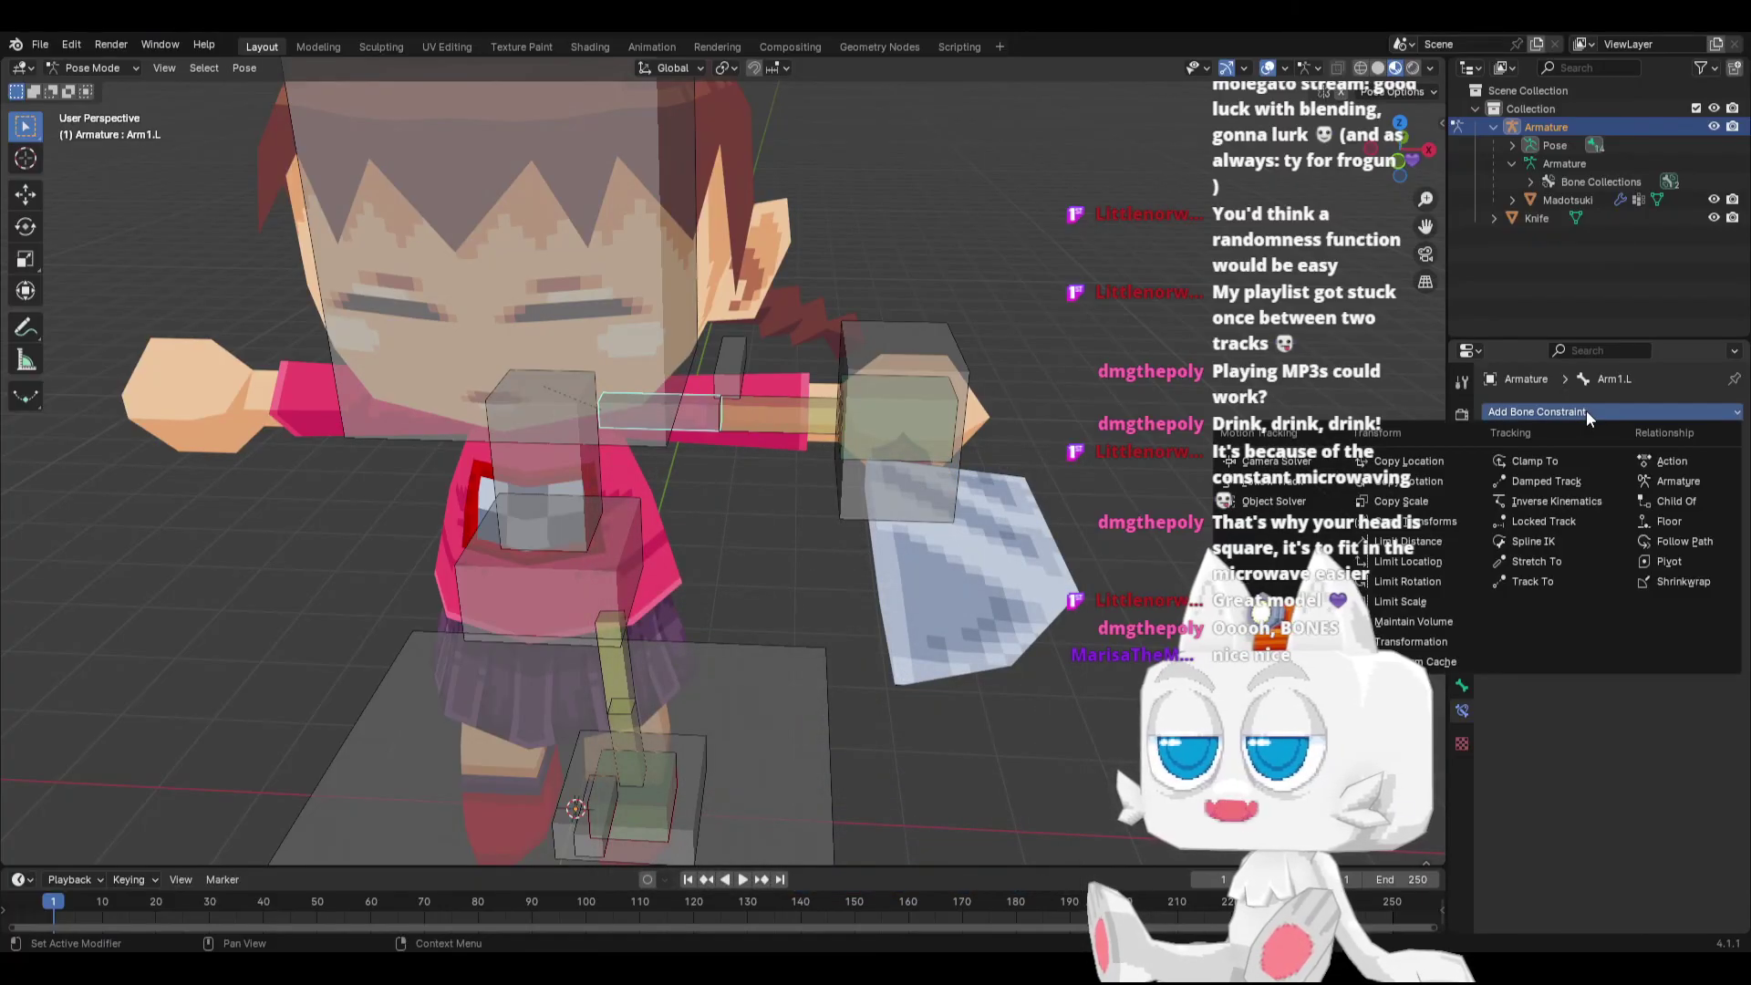
click(1556, 500)
click(1612, 468)
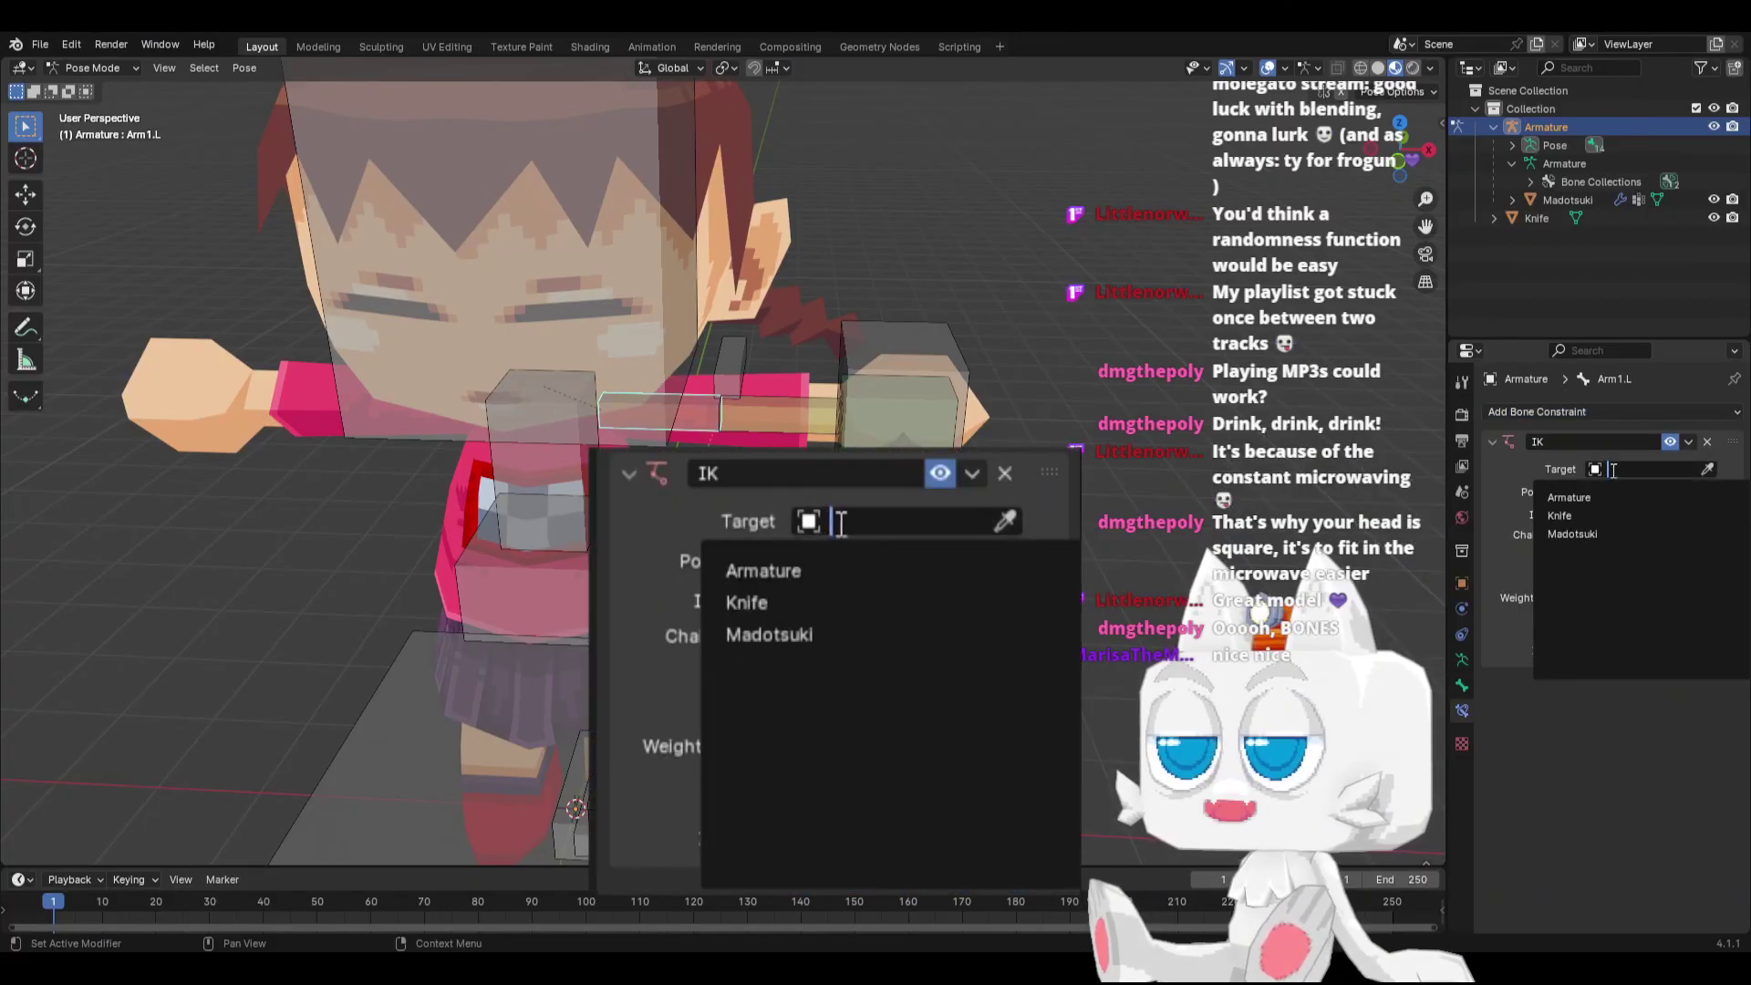
click(1599, 497)
click(1631, 490)
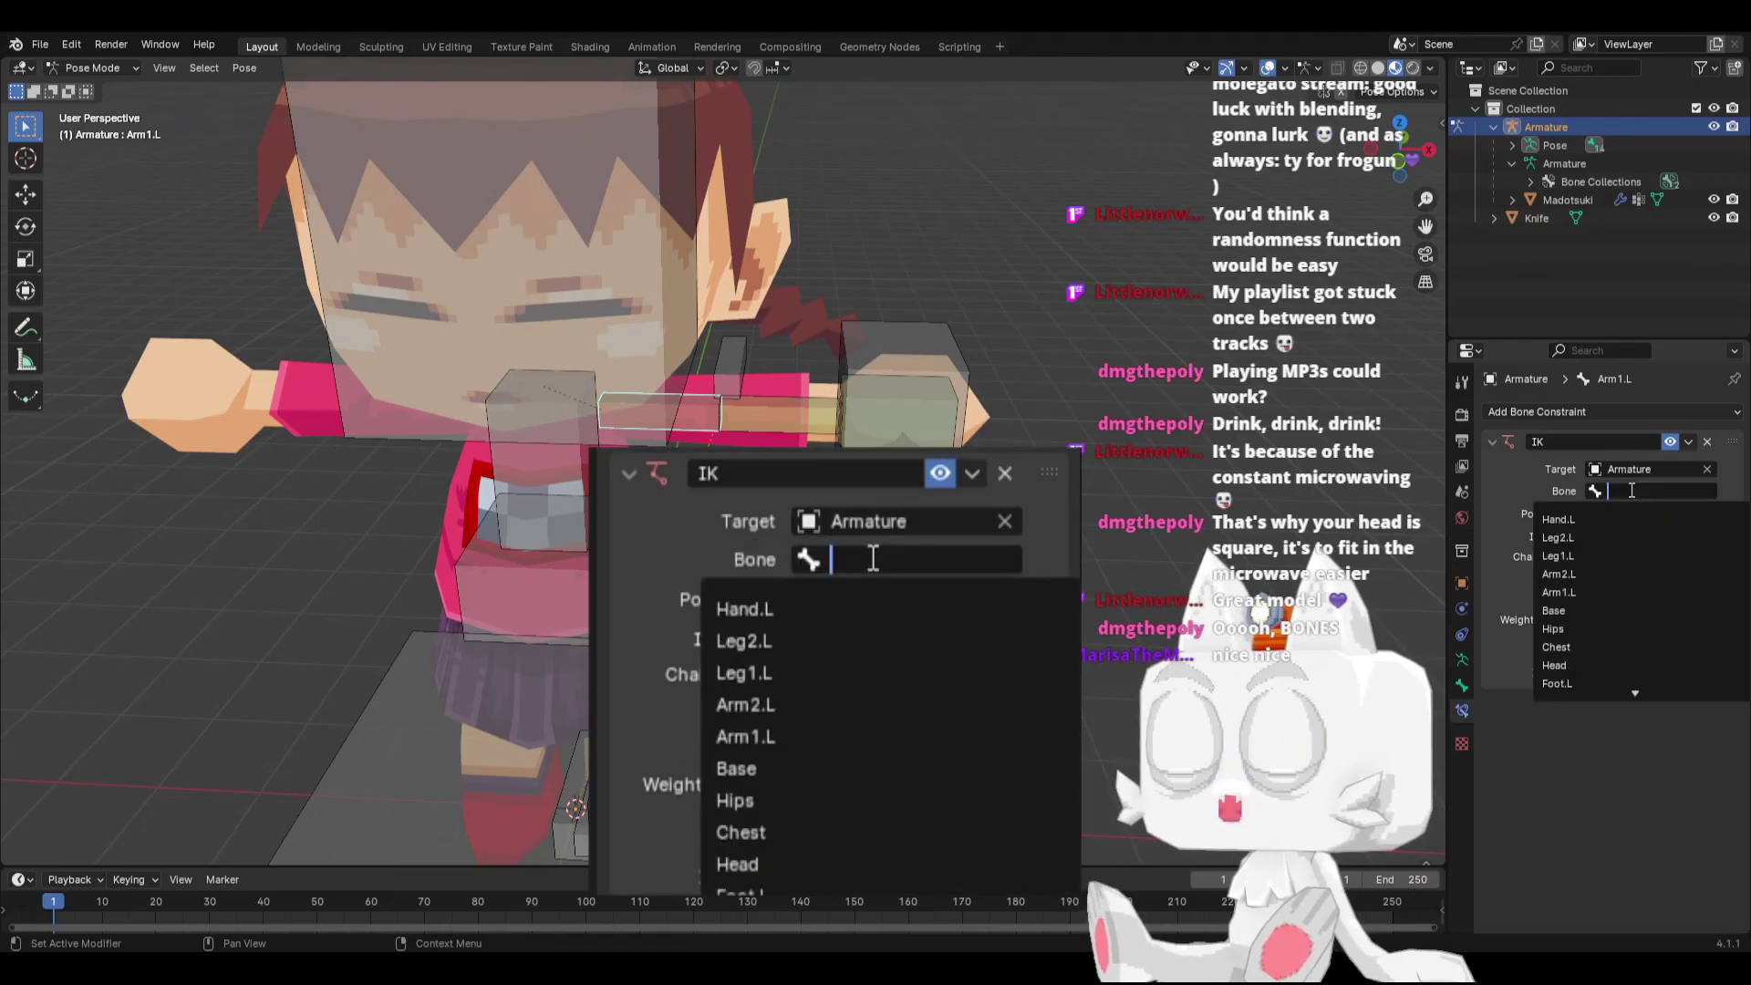
text(Ik)
key(Down)
key(Down)
key(Down)
key(Up)
key(Up)
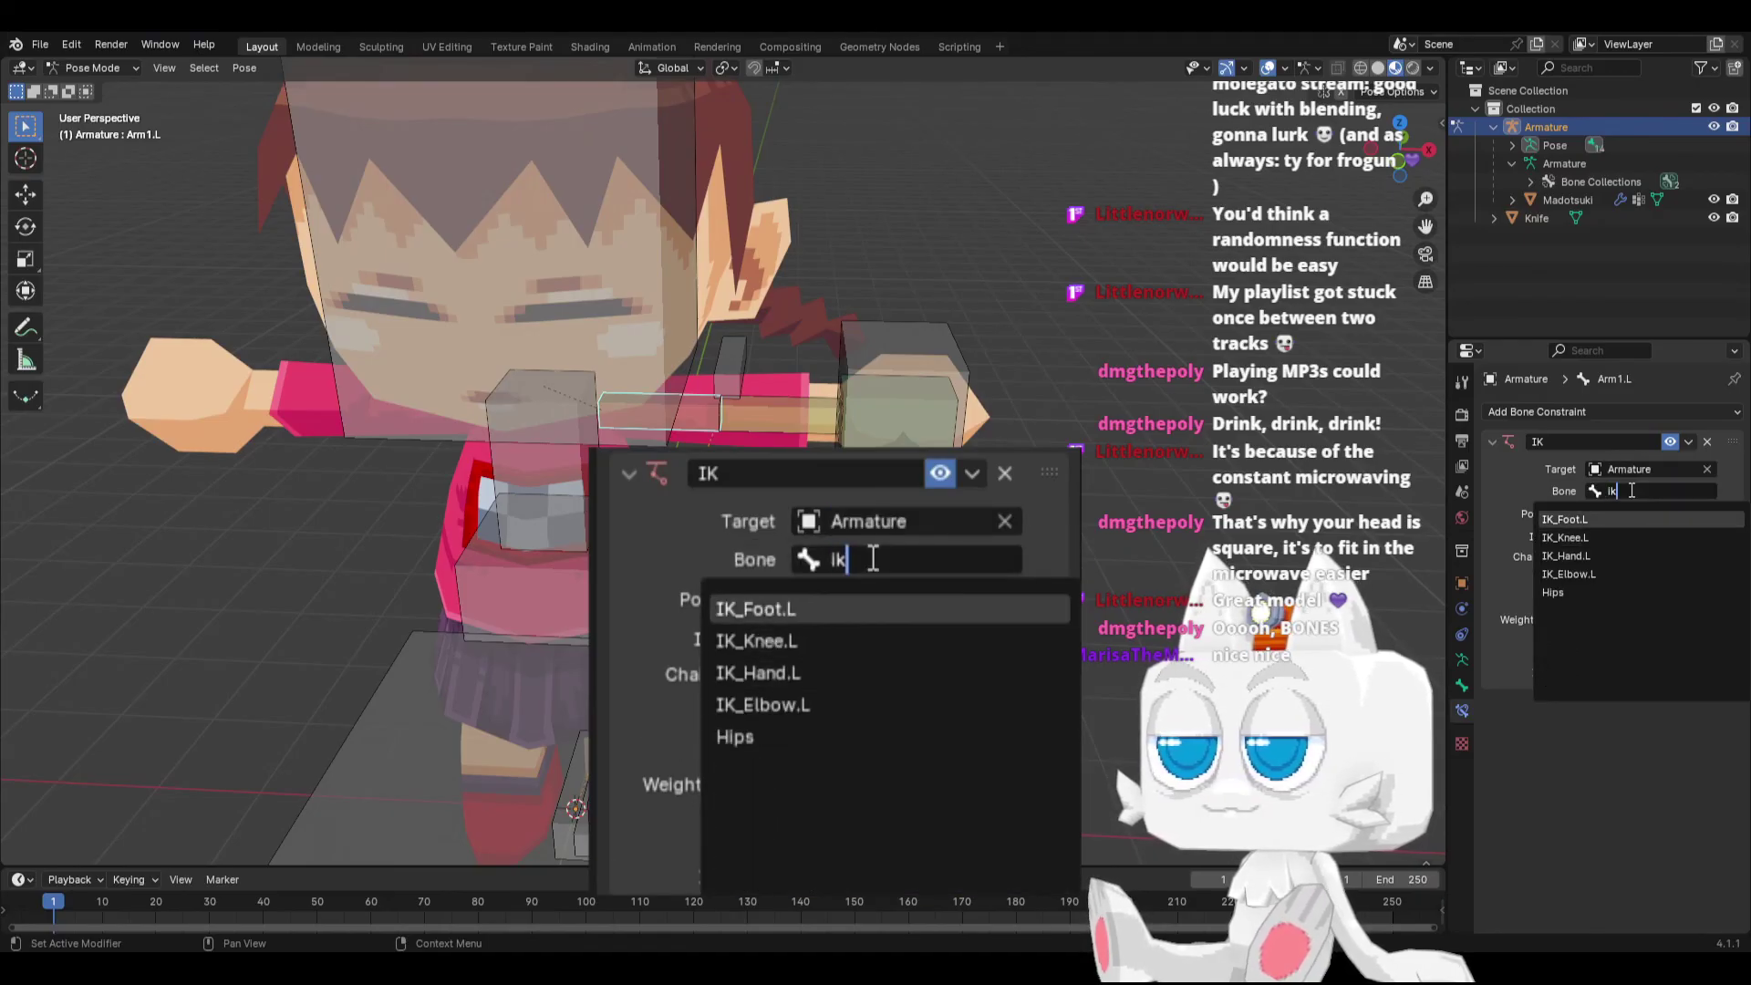
key(Down)
key(Down)
key(Down)
key(Return)
click(1710, 558)
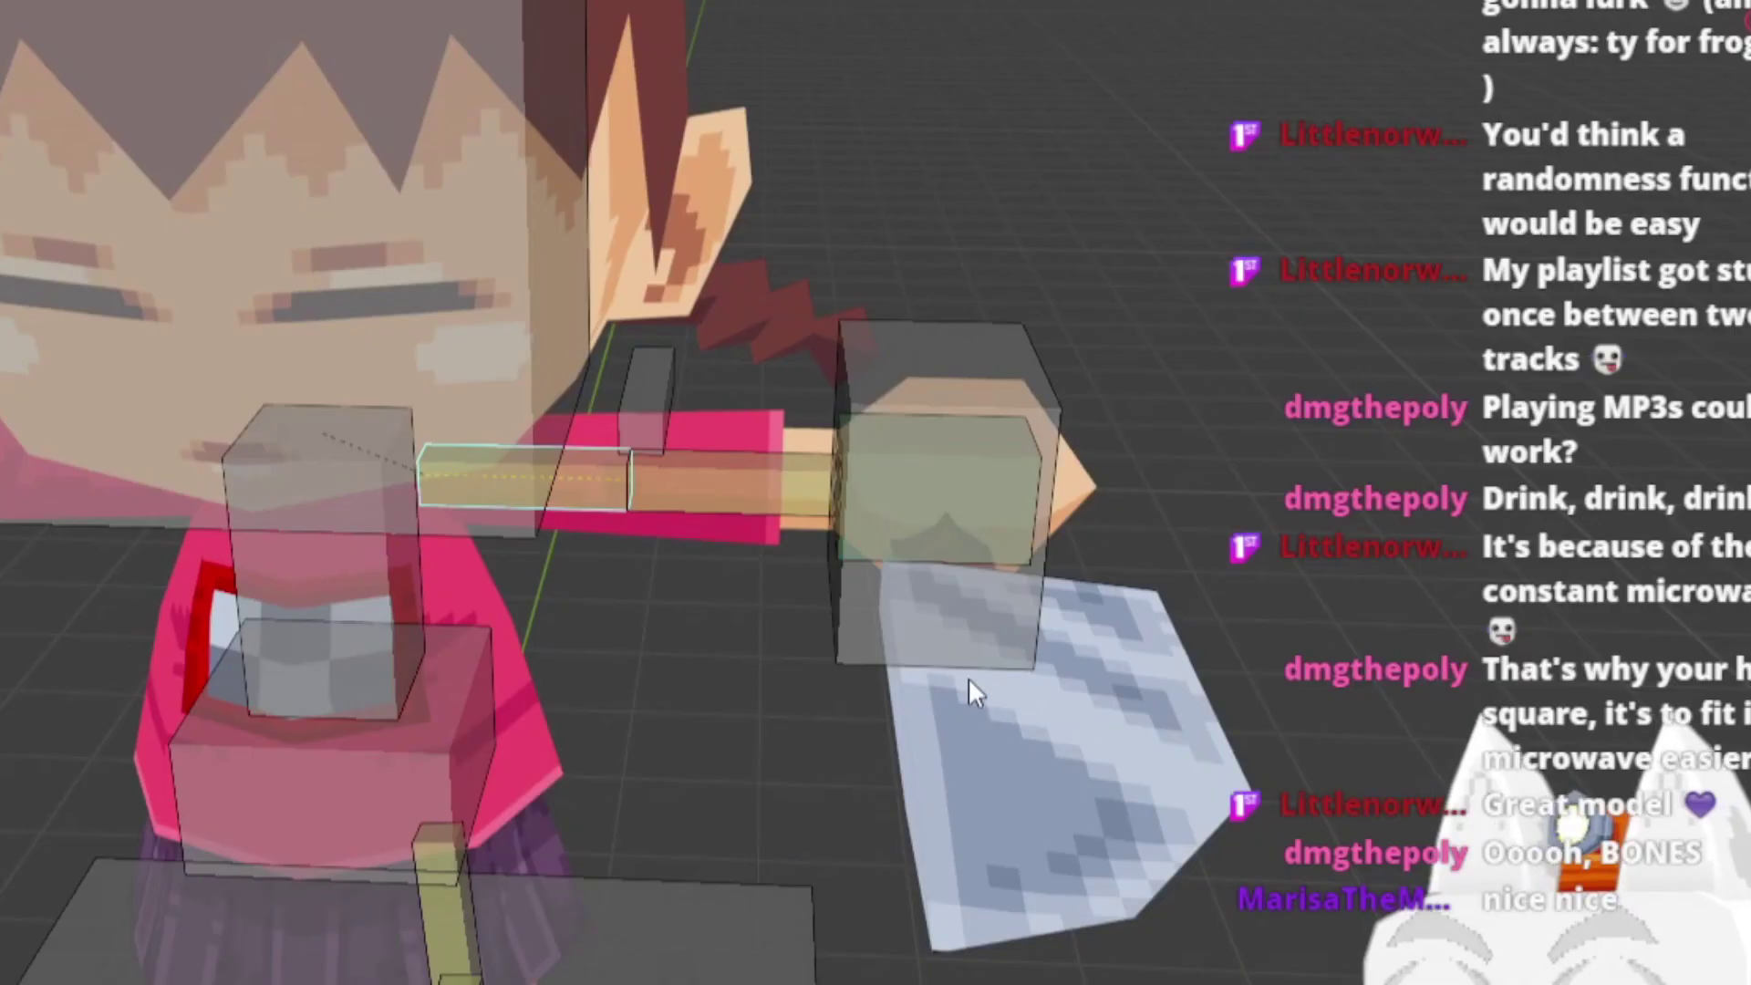
Step: Test the left arm's IK by moving IK_Hand.L, leaving the rest pose intact
click(923, 515)
key(g)
drag(944, 741, 950, 699)
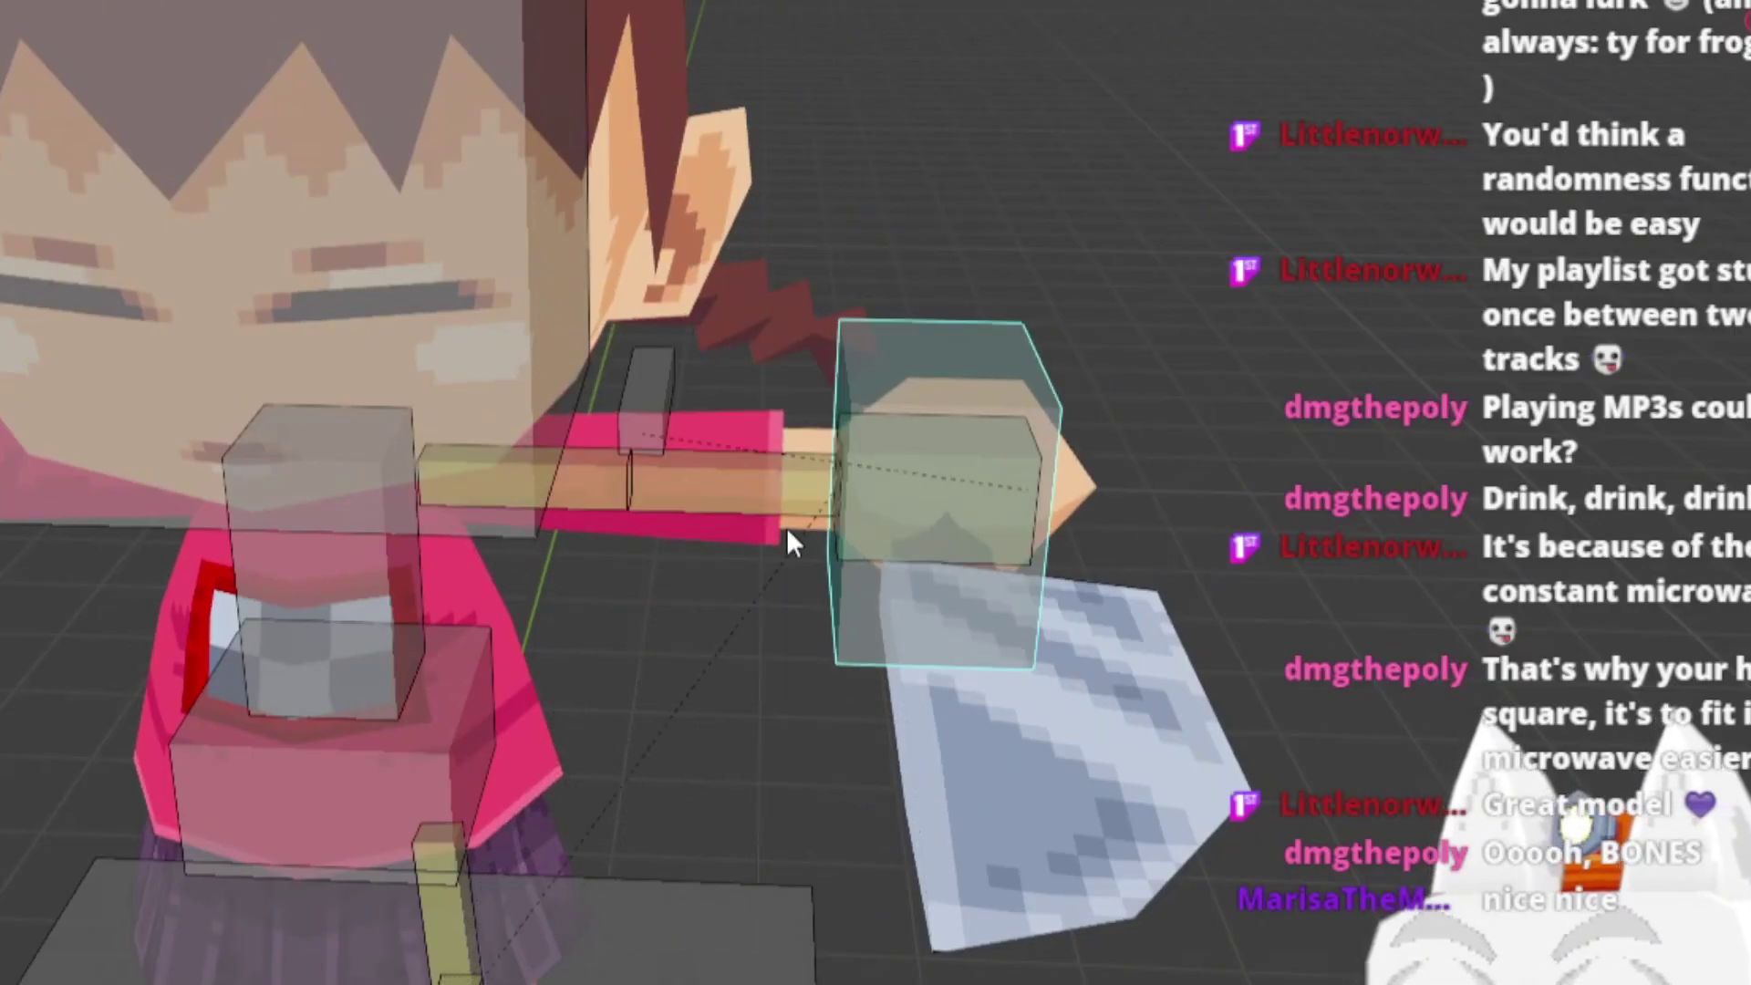
Step: In Edit Mode, select all bones and symmetrize the armature to create the right-side limbs
key(Tab)
key(KP_1)
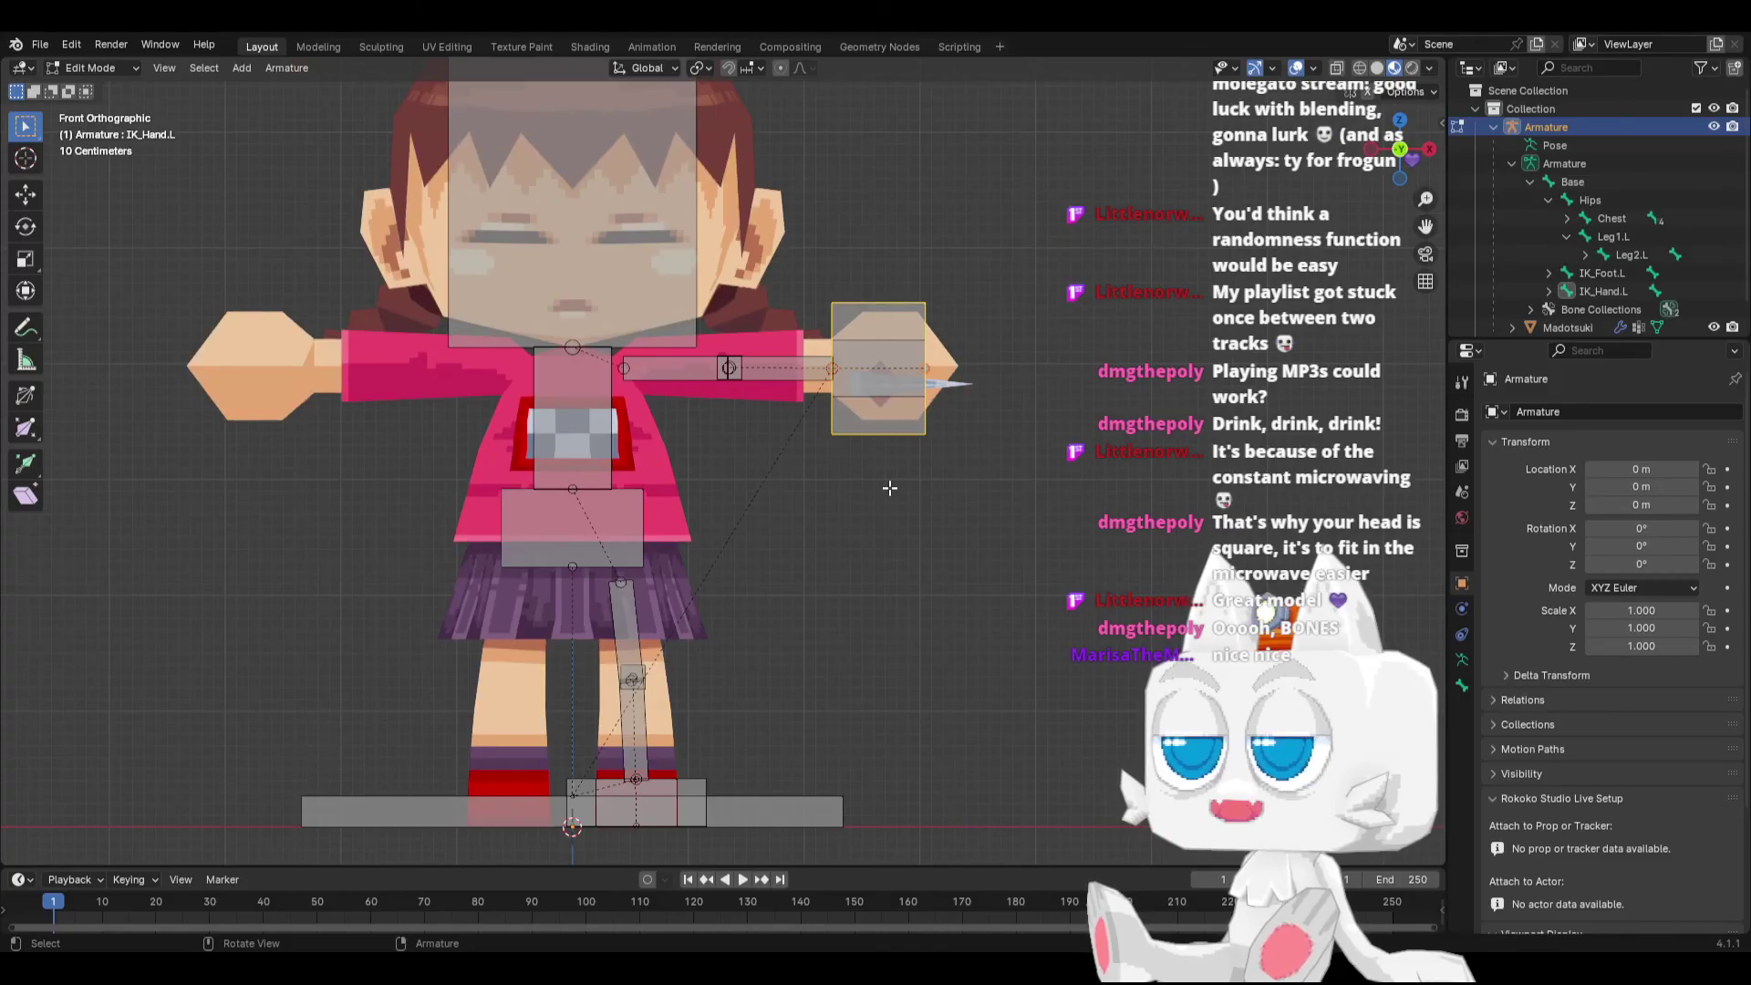
key(a)
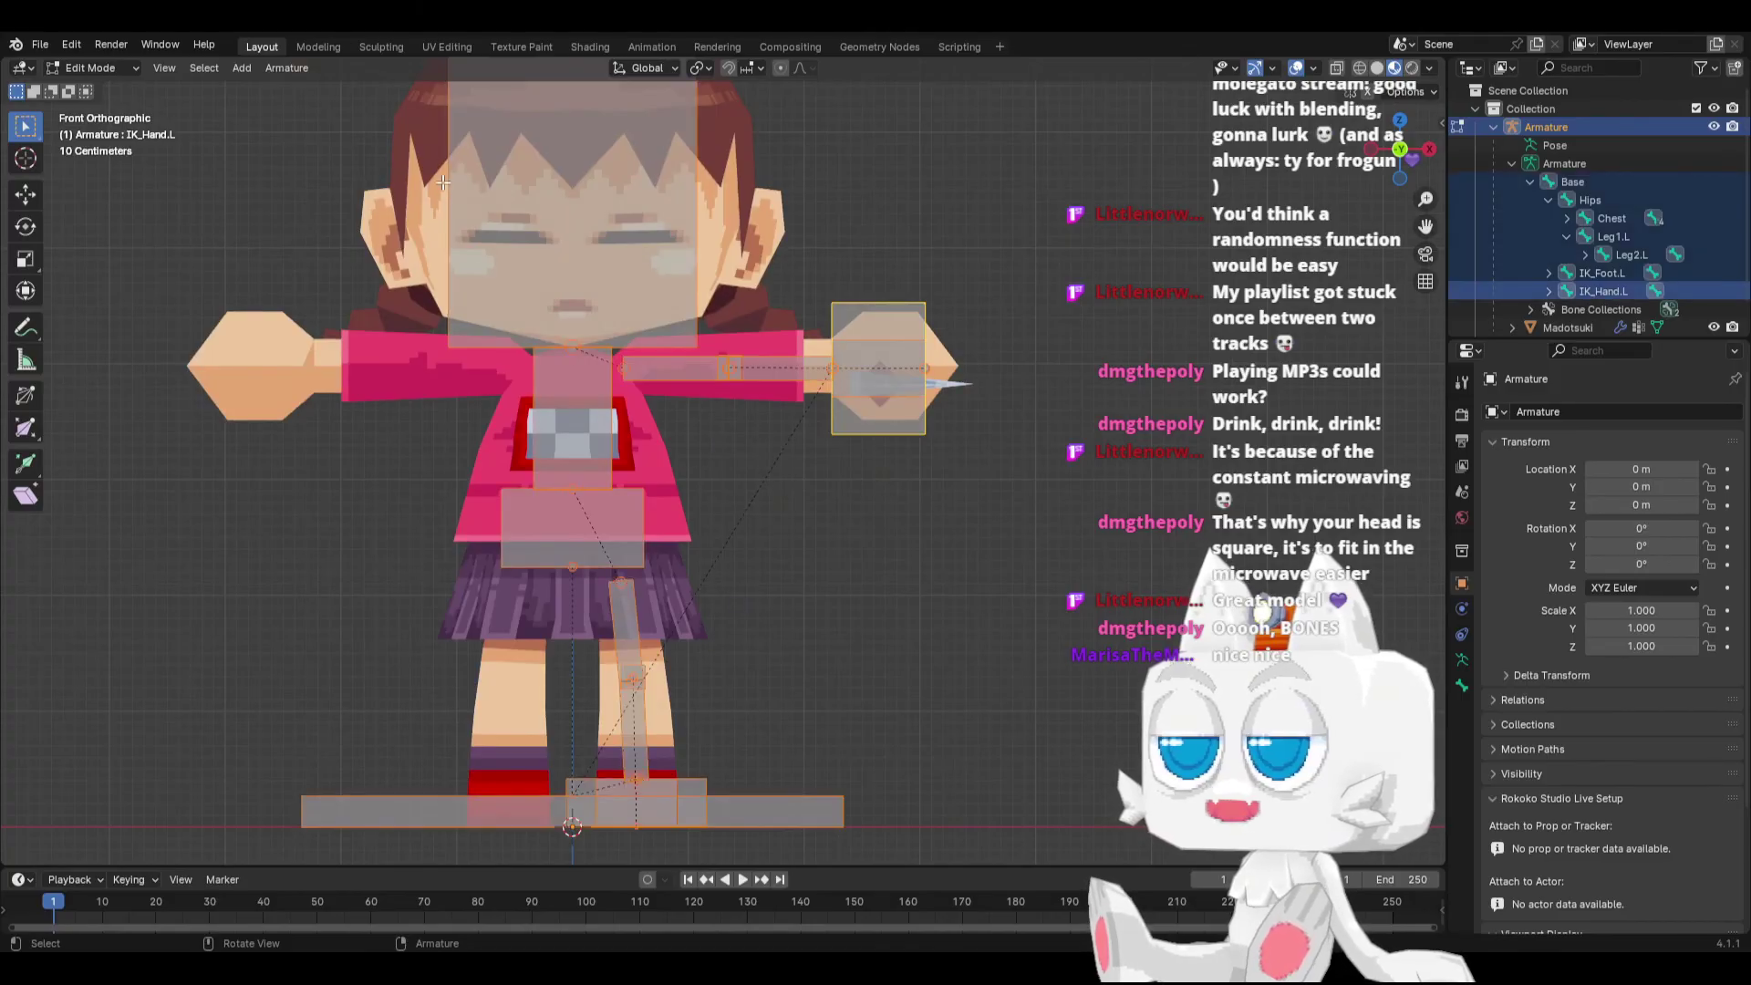
click(286, 69)
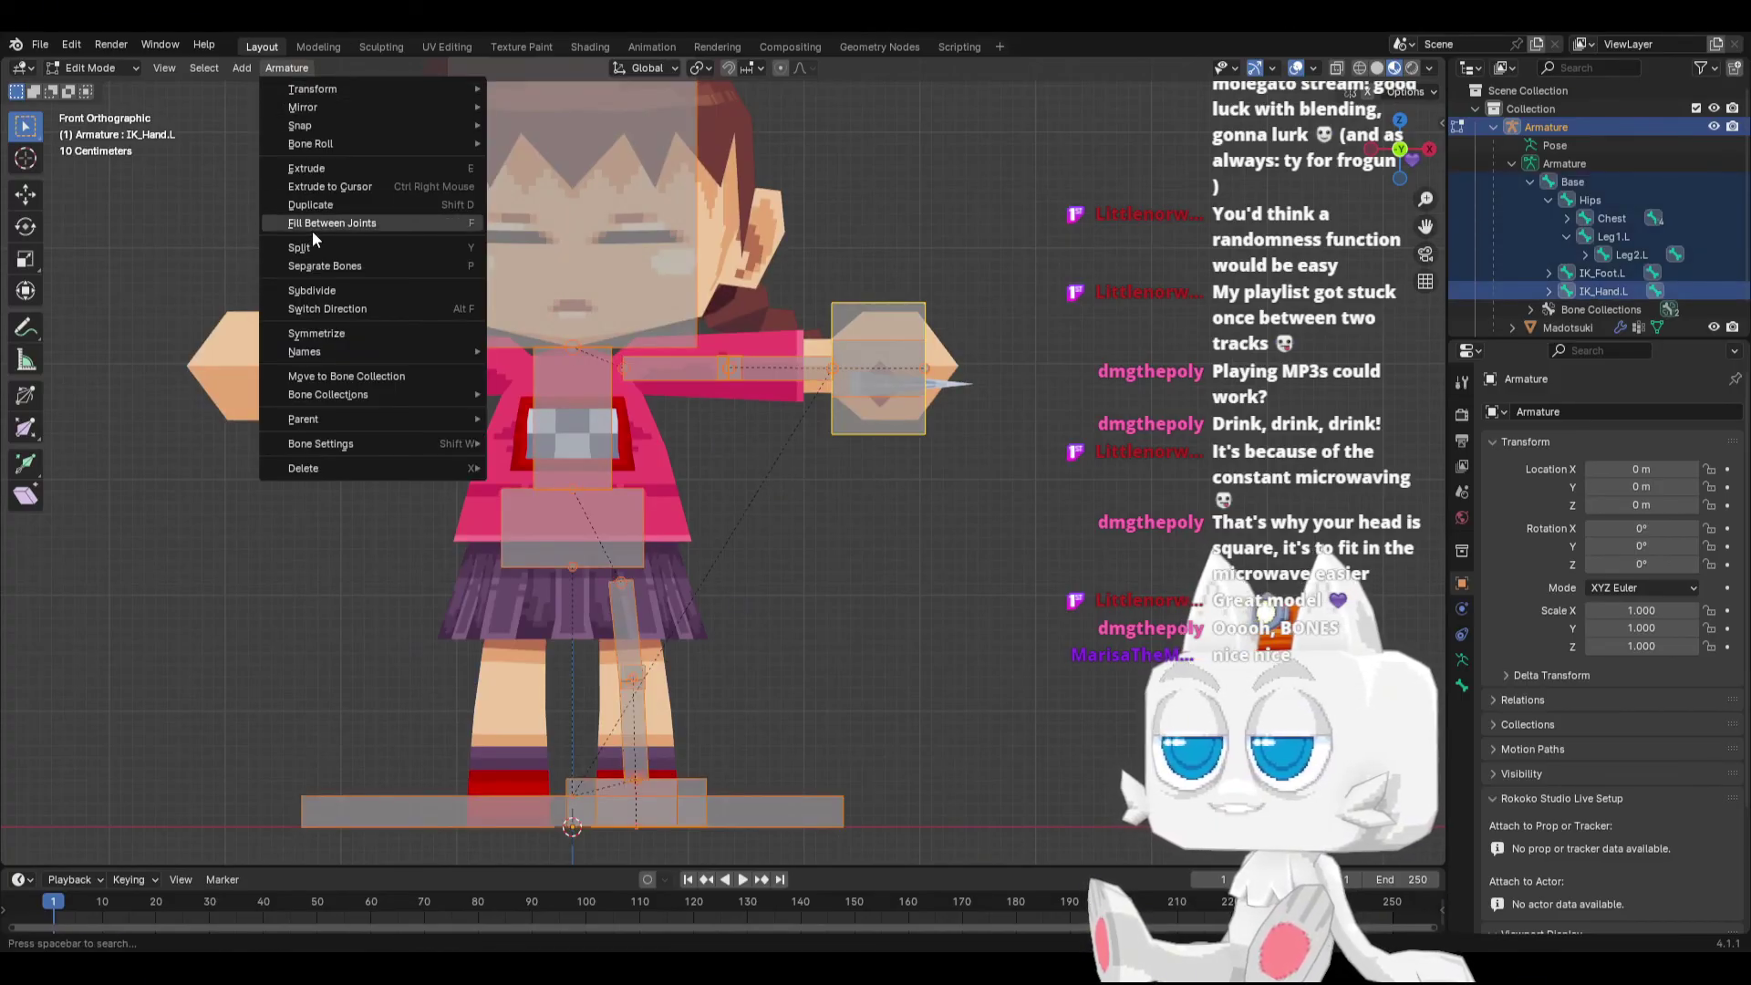
click(335, 333)
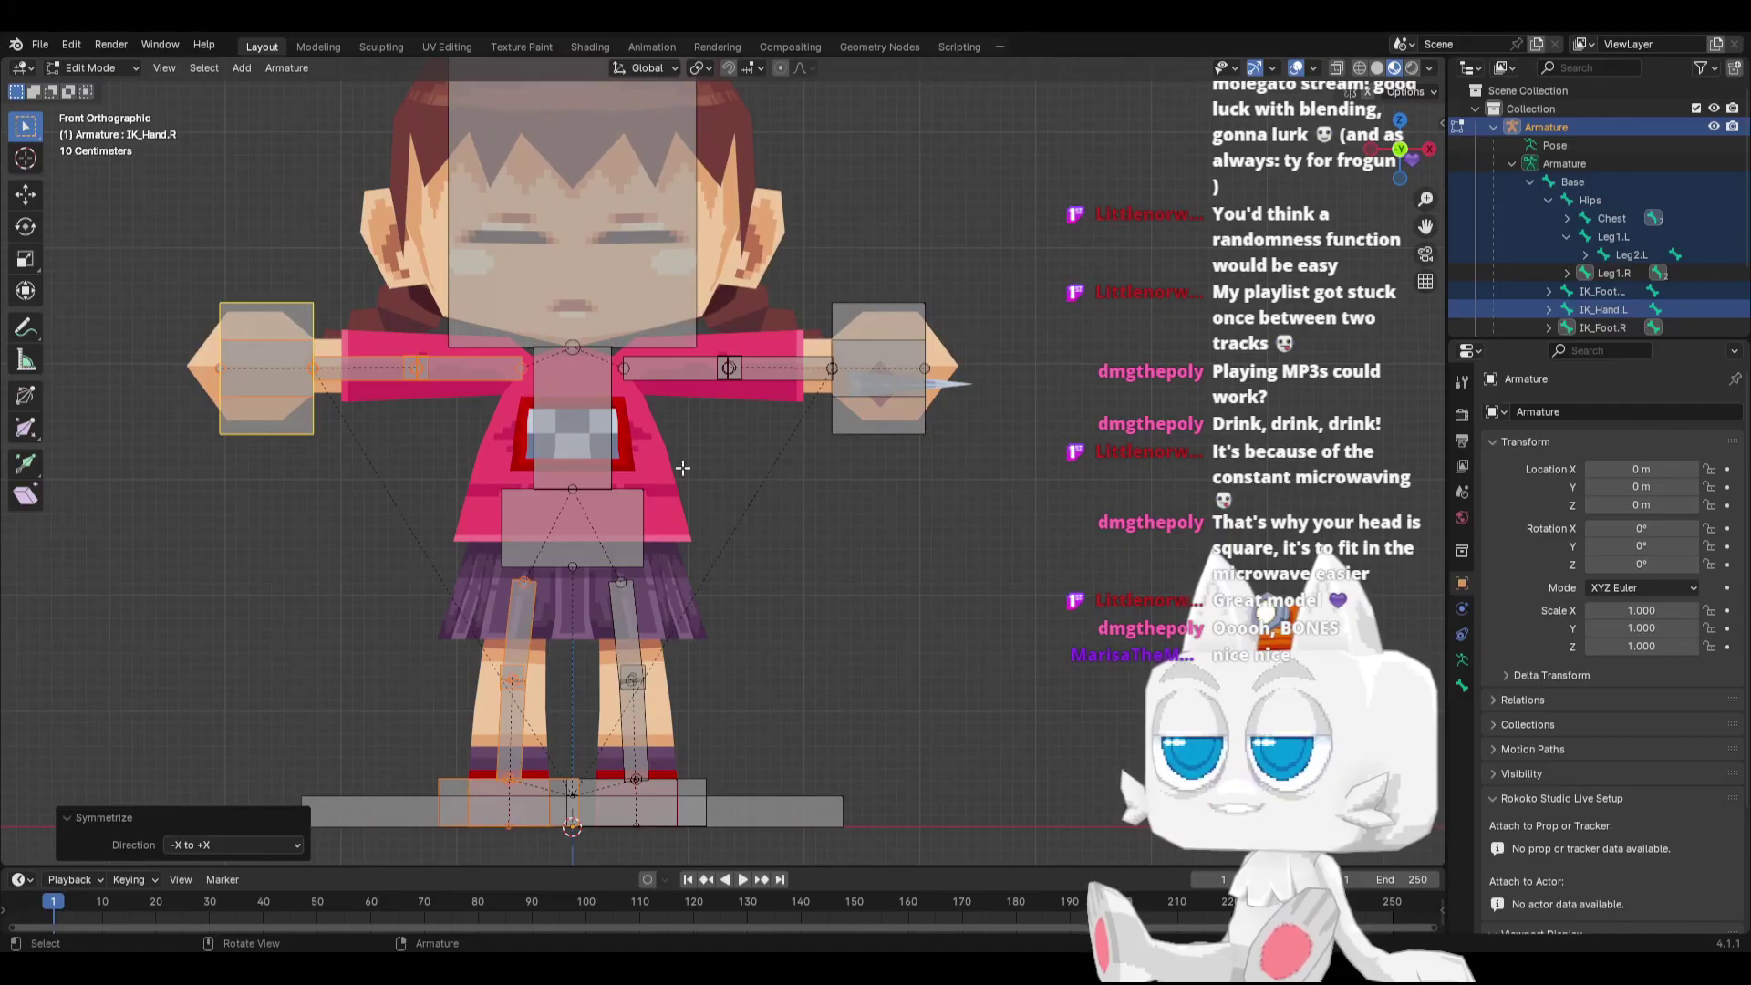
Step: Return to Pose Mode and test the mirrored arm's IK by moving IK_Hand.R, then cancel the move
key(ctrl+Tab)
click(271, 432)
key(g)
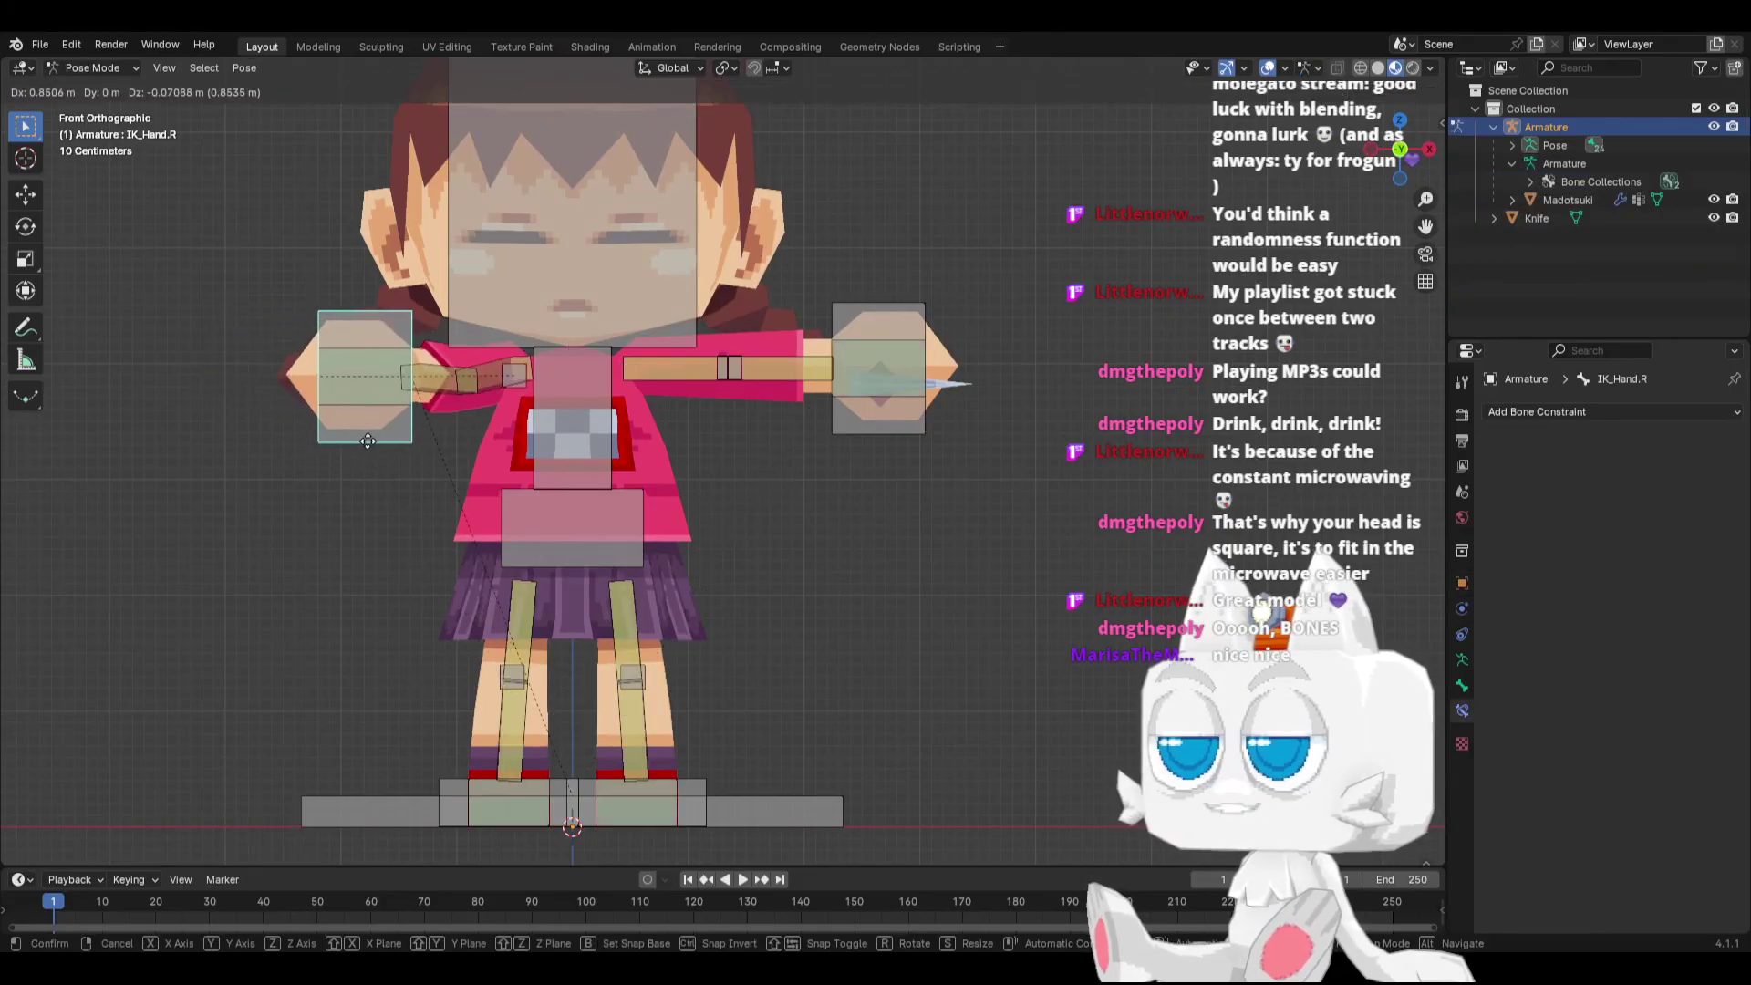
right_click(304, 437)
Step: Hide the Driven bone collection so only the control bones are displayed
middle_drag(305, 438, 540, 587)
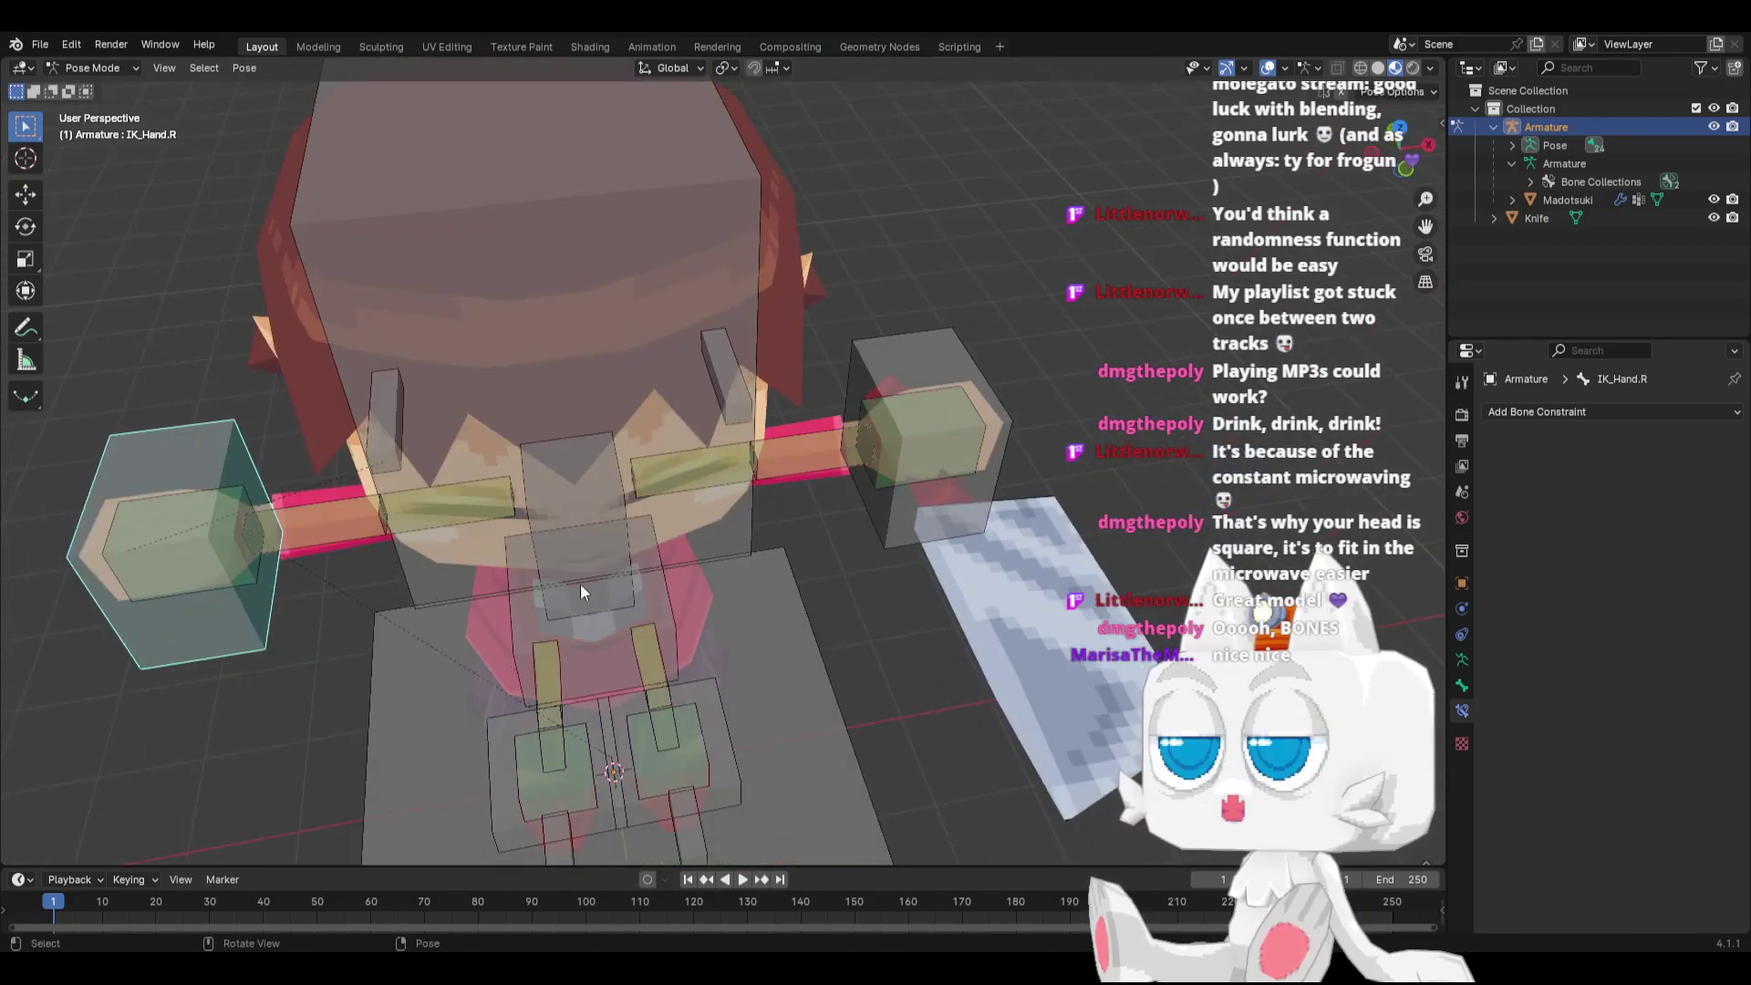
scroll(780, 598, down, 3)
click(1462, 659)
click(1678, 551)
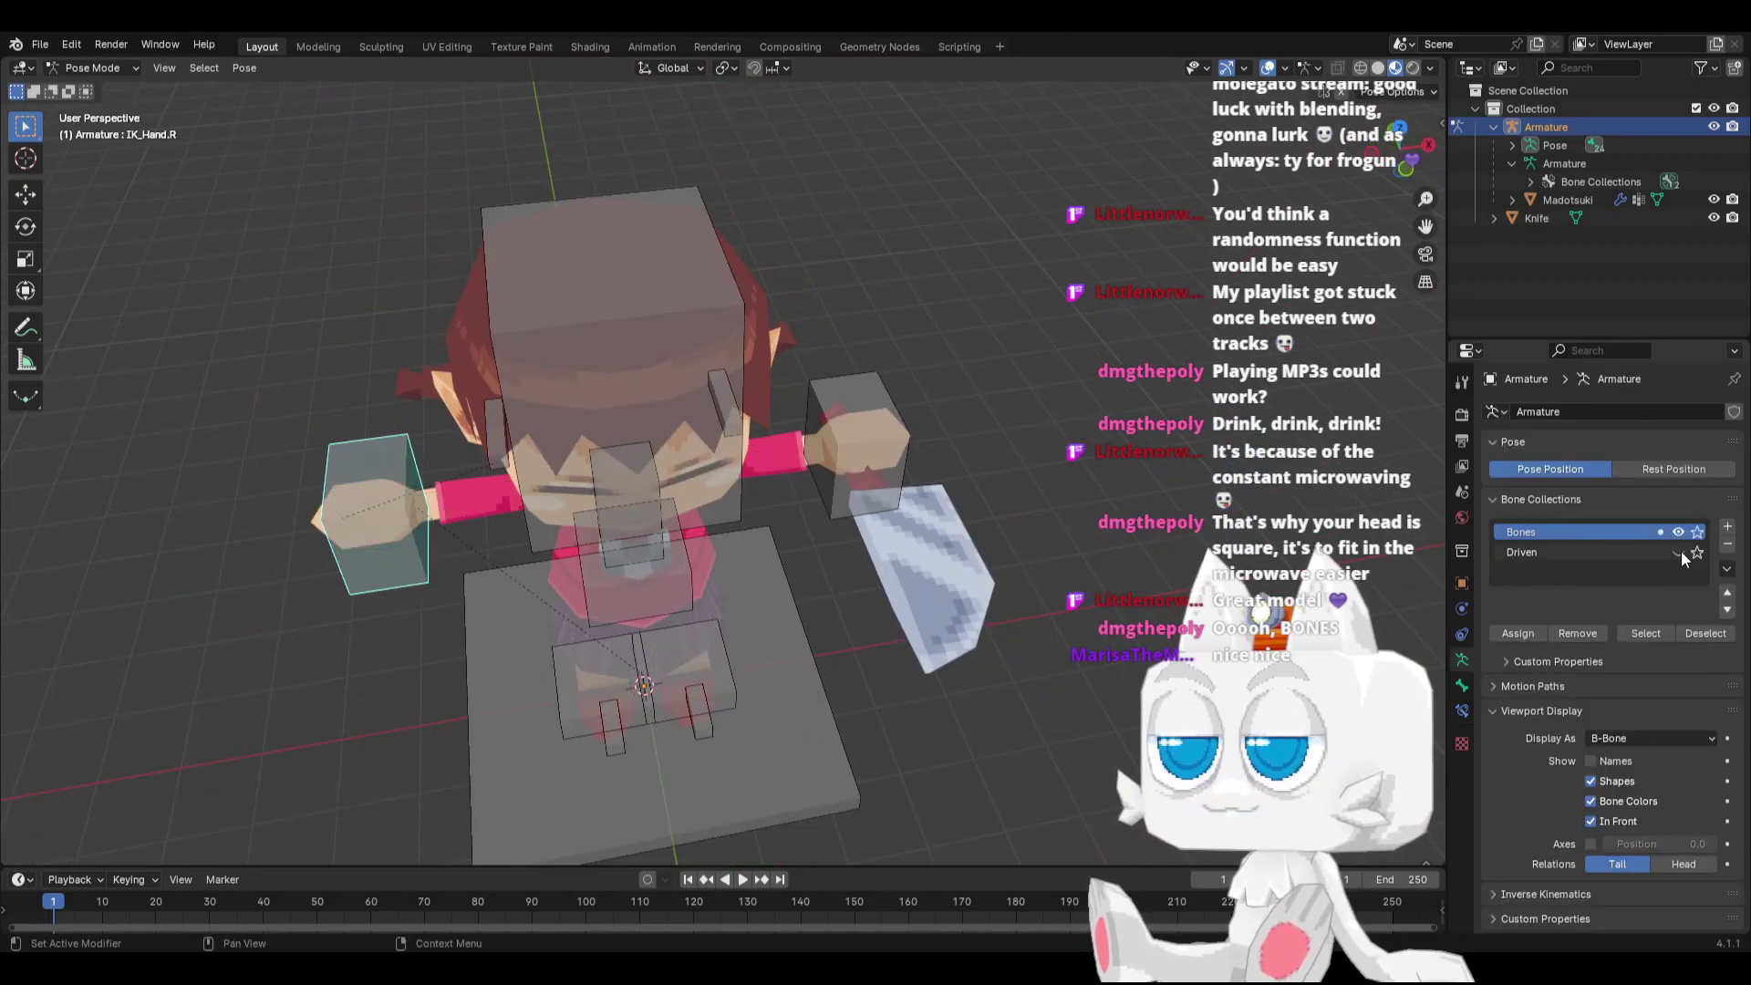
Step: Return to Object Mode and parent the knife to the armature using Armature Deform With Empty Groups
middle_drag(629, 602, 664, 561)
scroll(818, 637, down, 3)
click(818, 637)
middle_drag(818, 637, 797, 583)
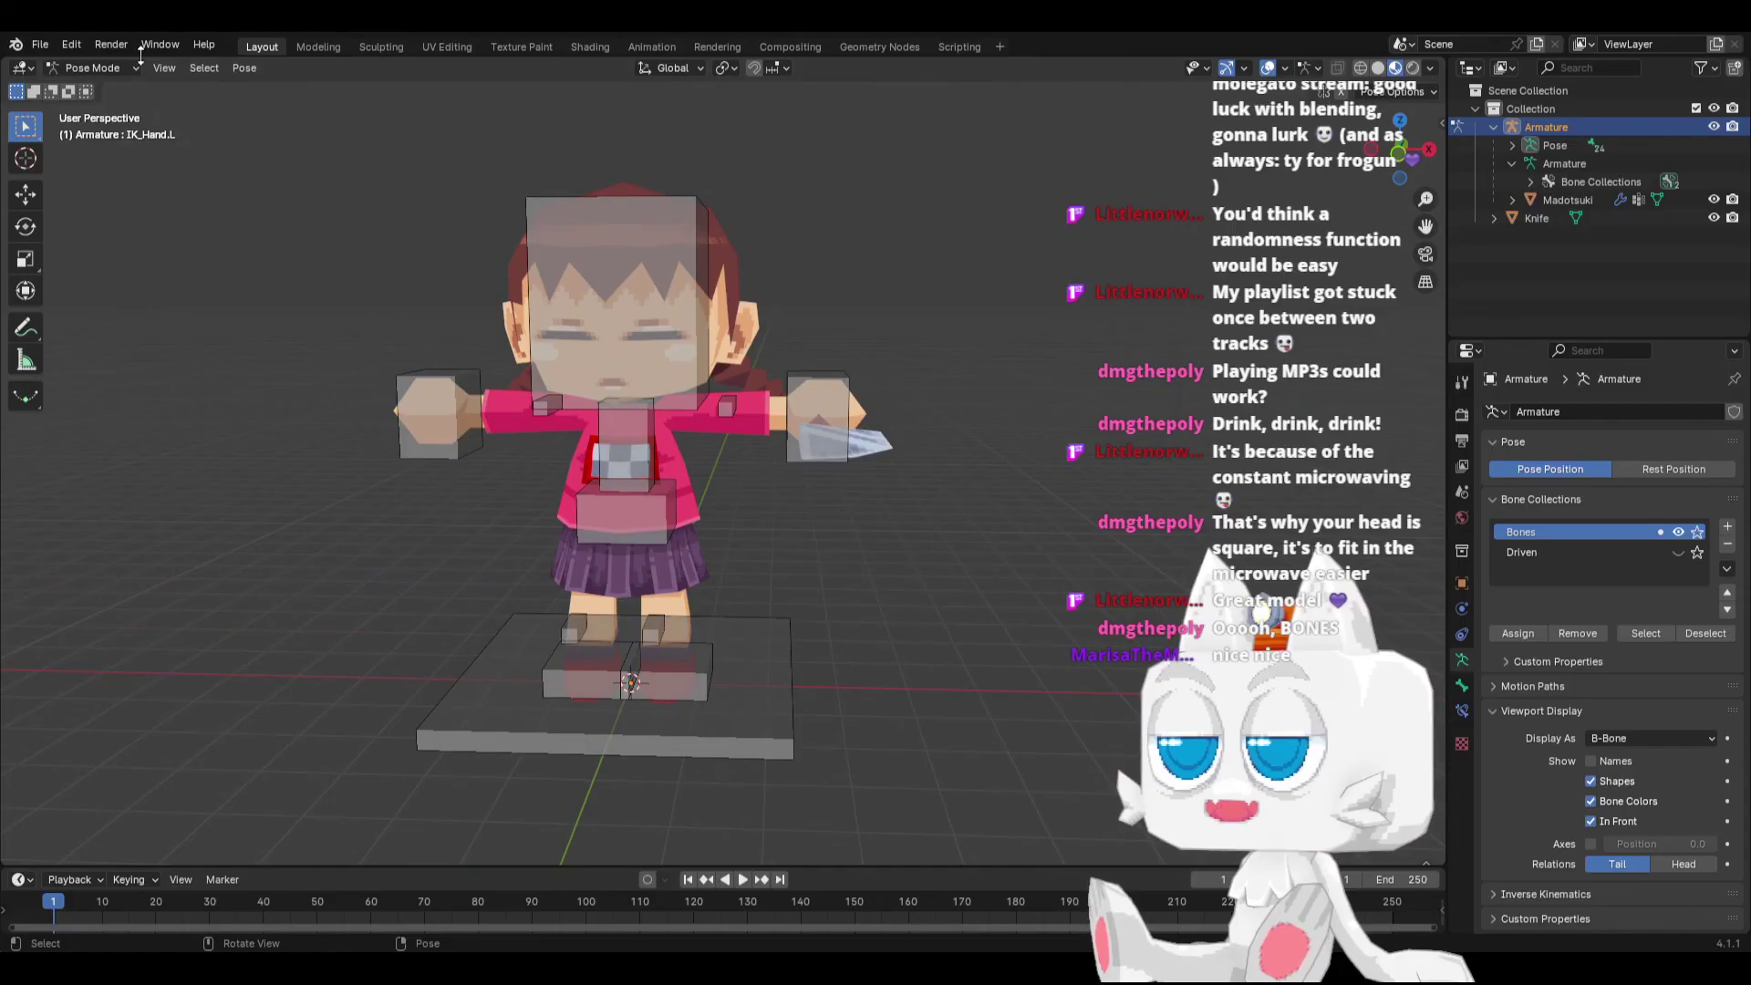
click(121, 87)
click(848, 437)
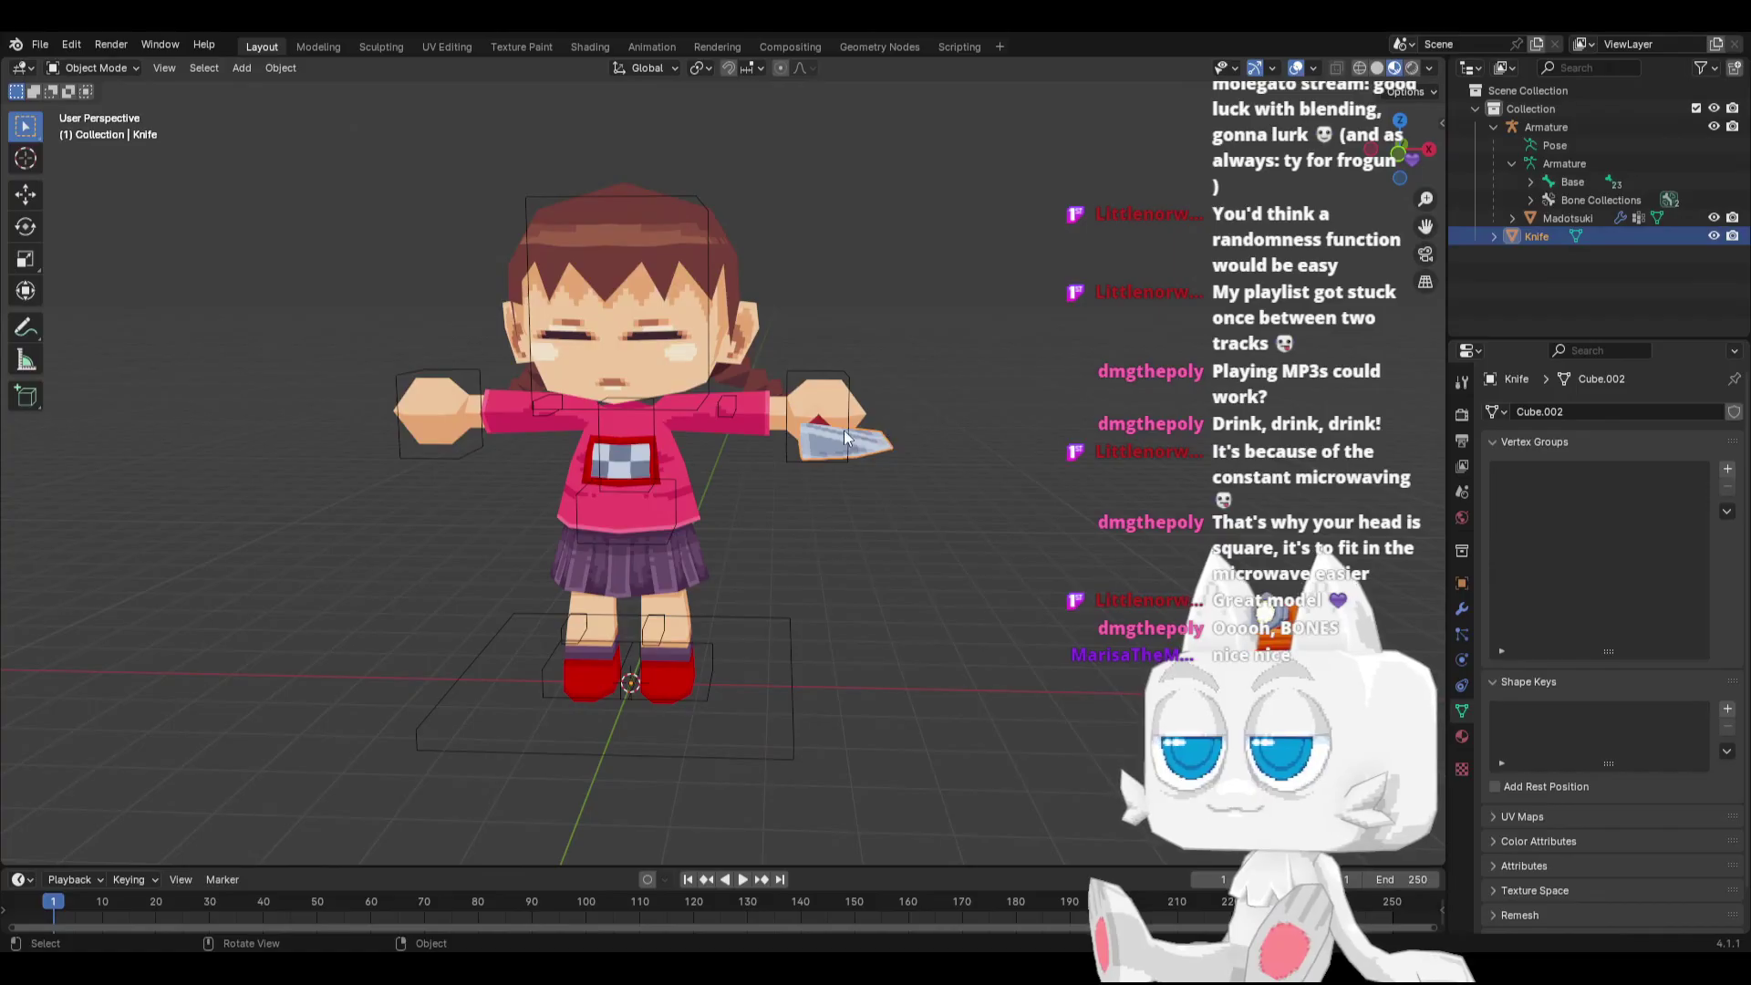
shift+click(847, 384)
key(ctrl+p)
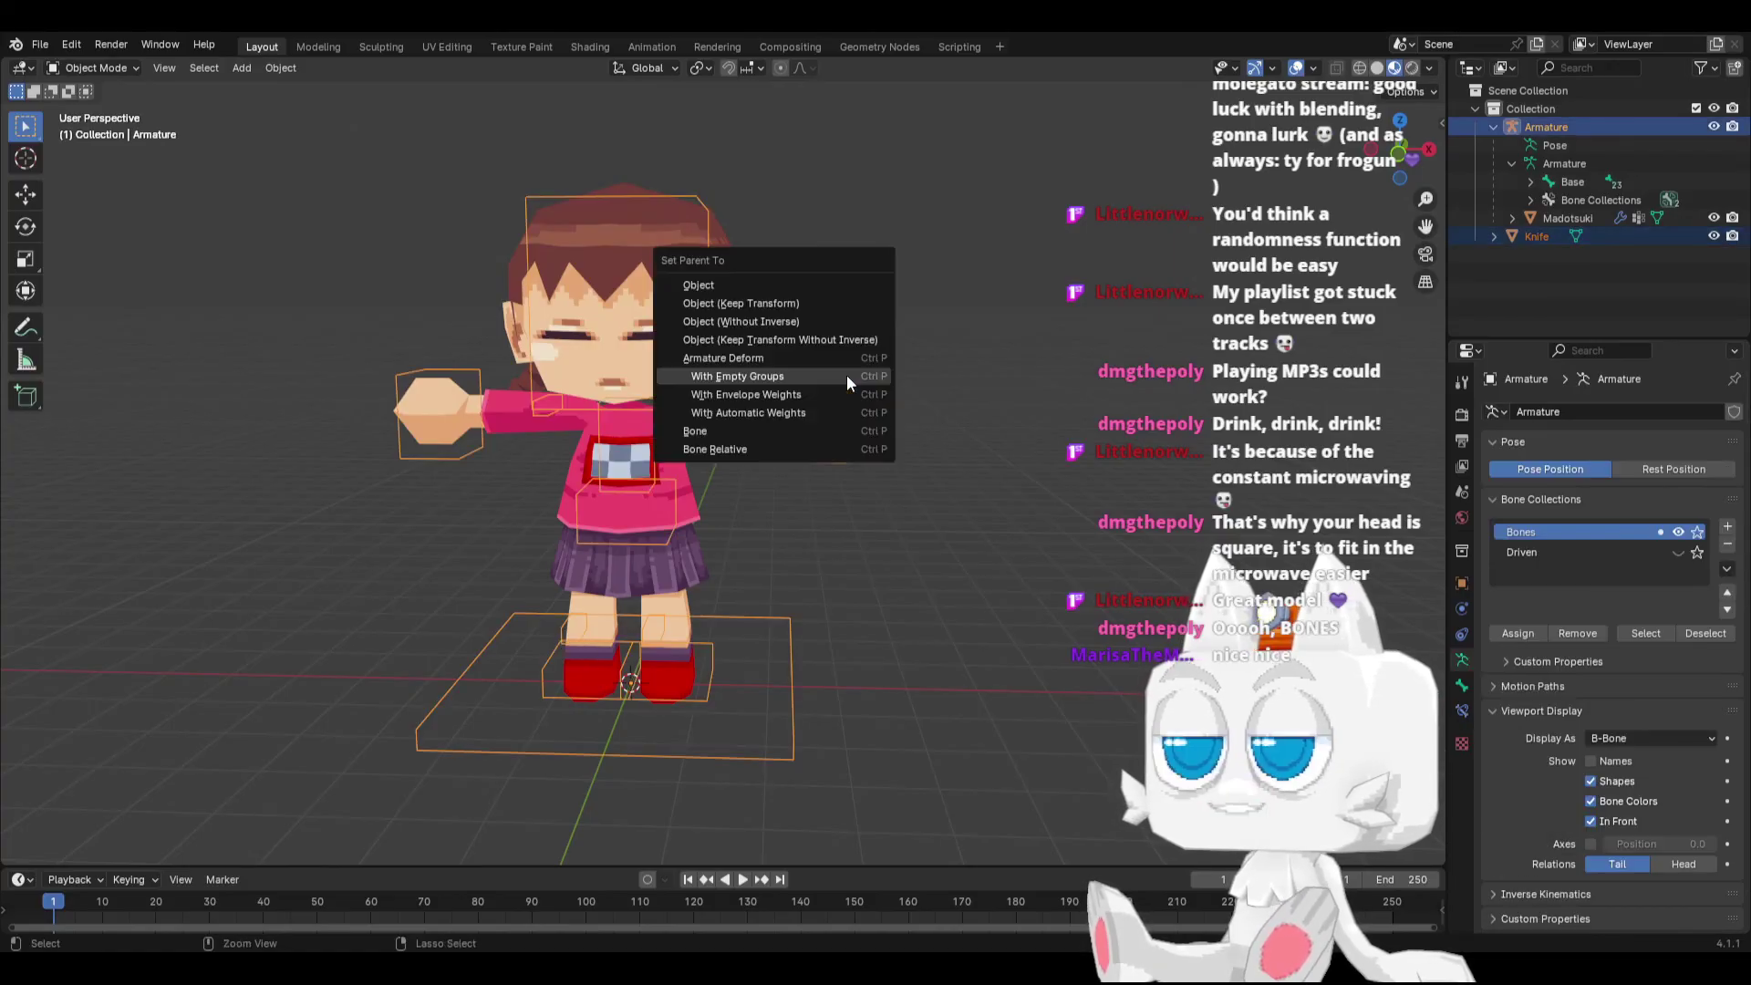
click(846, 375)
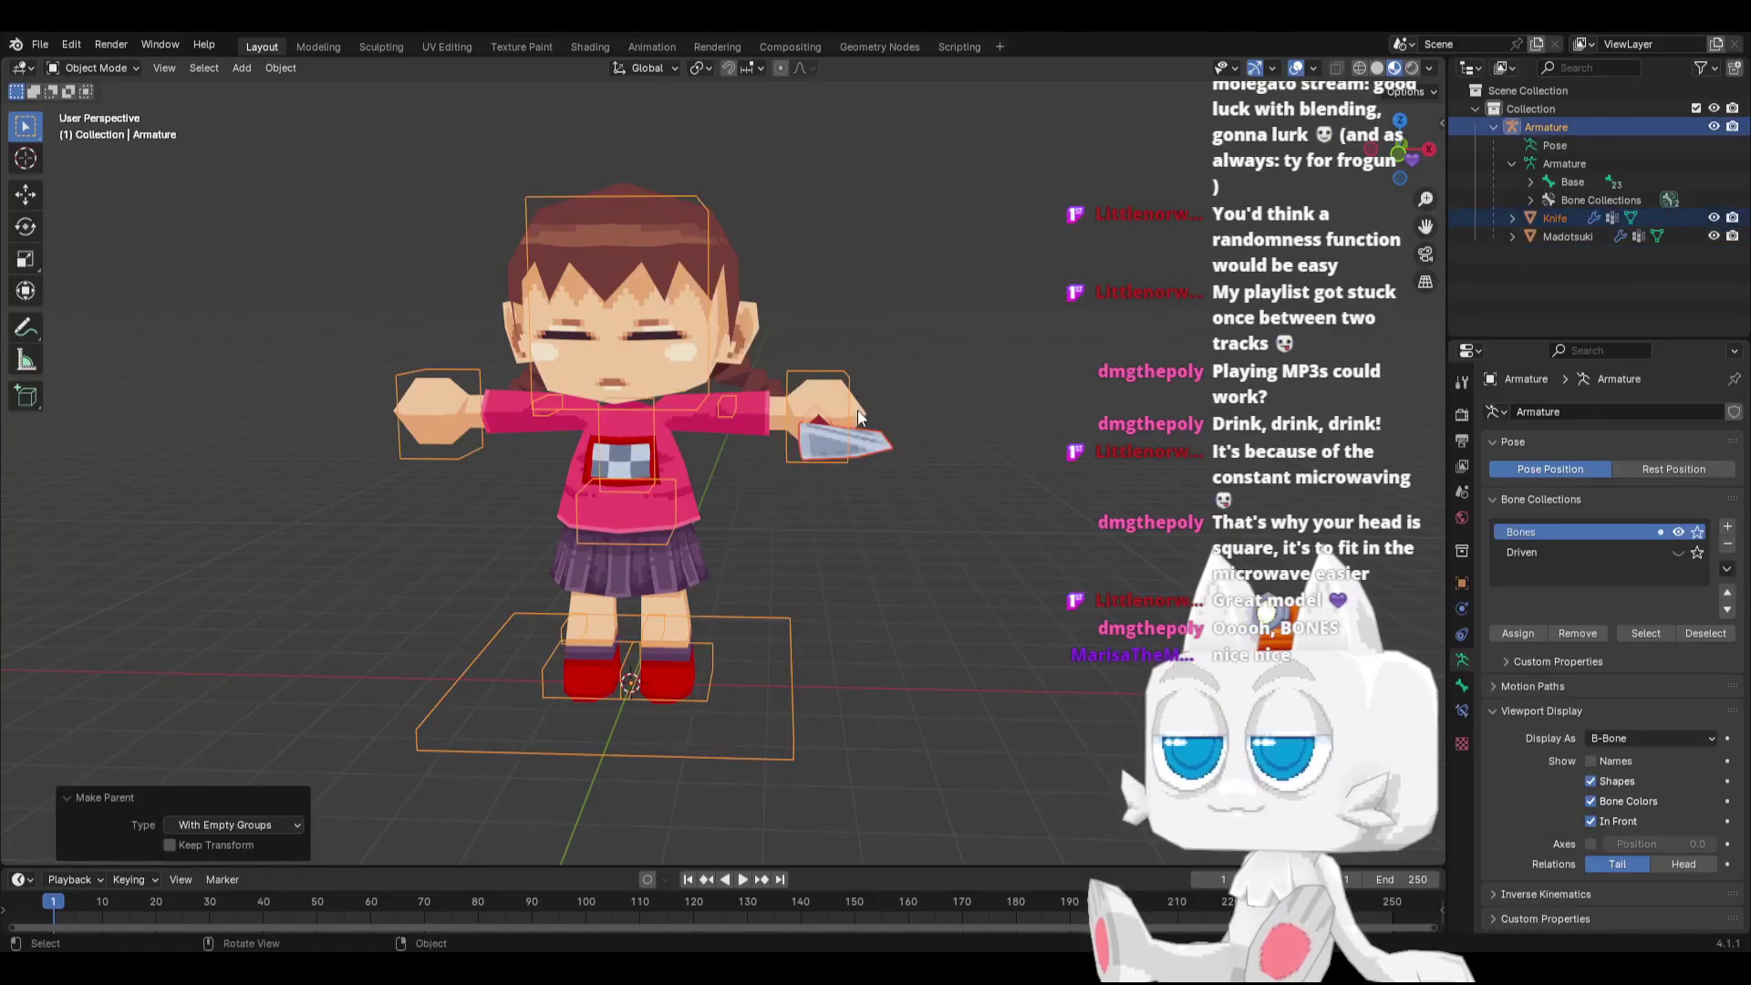
Step: In the knife's Edit Mode, assign its whole mesh to the Hand.L vertex group at weight 1.000, then return to Object Mode
click(889, 446)
key(Tab)
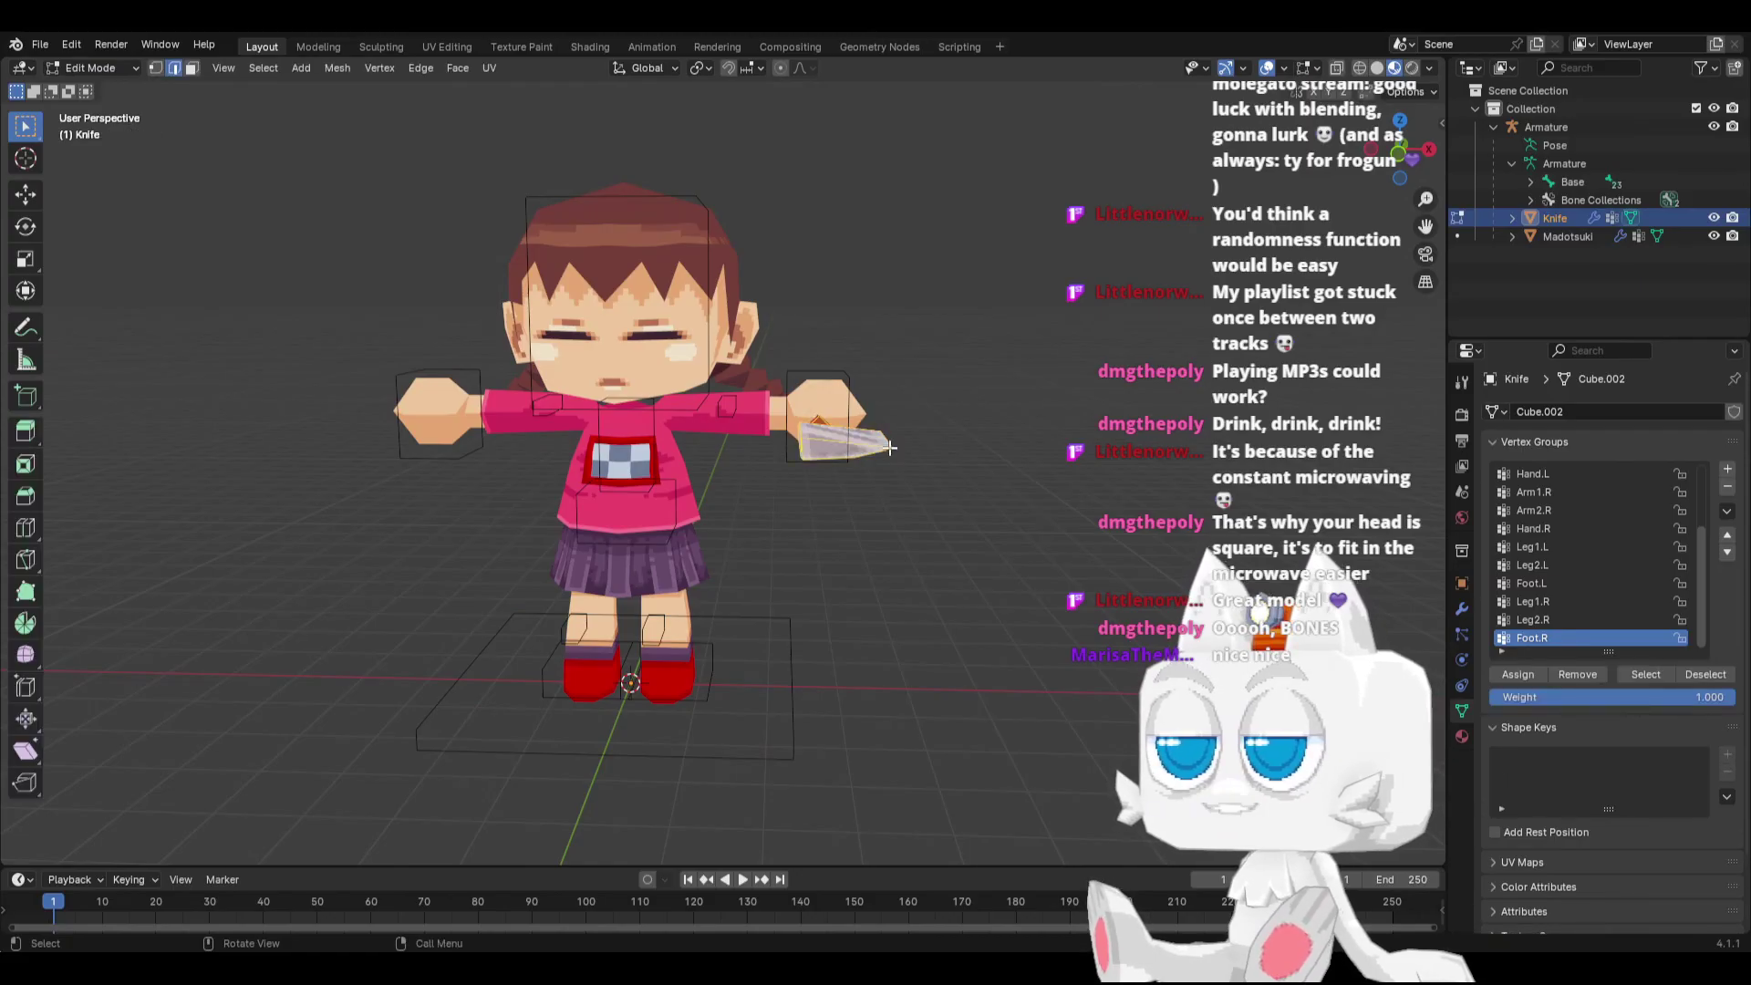
scroll(1554, 593, up, 4)
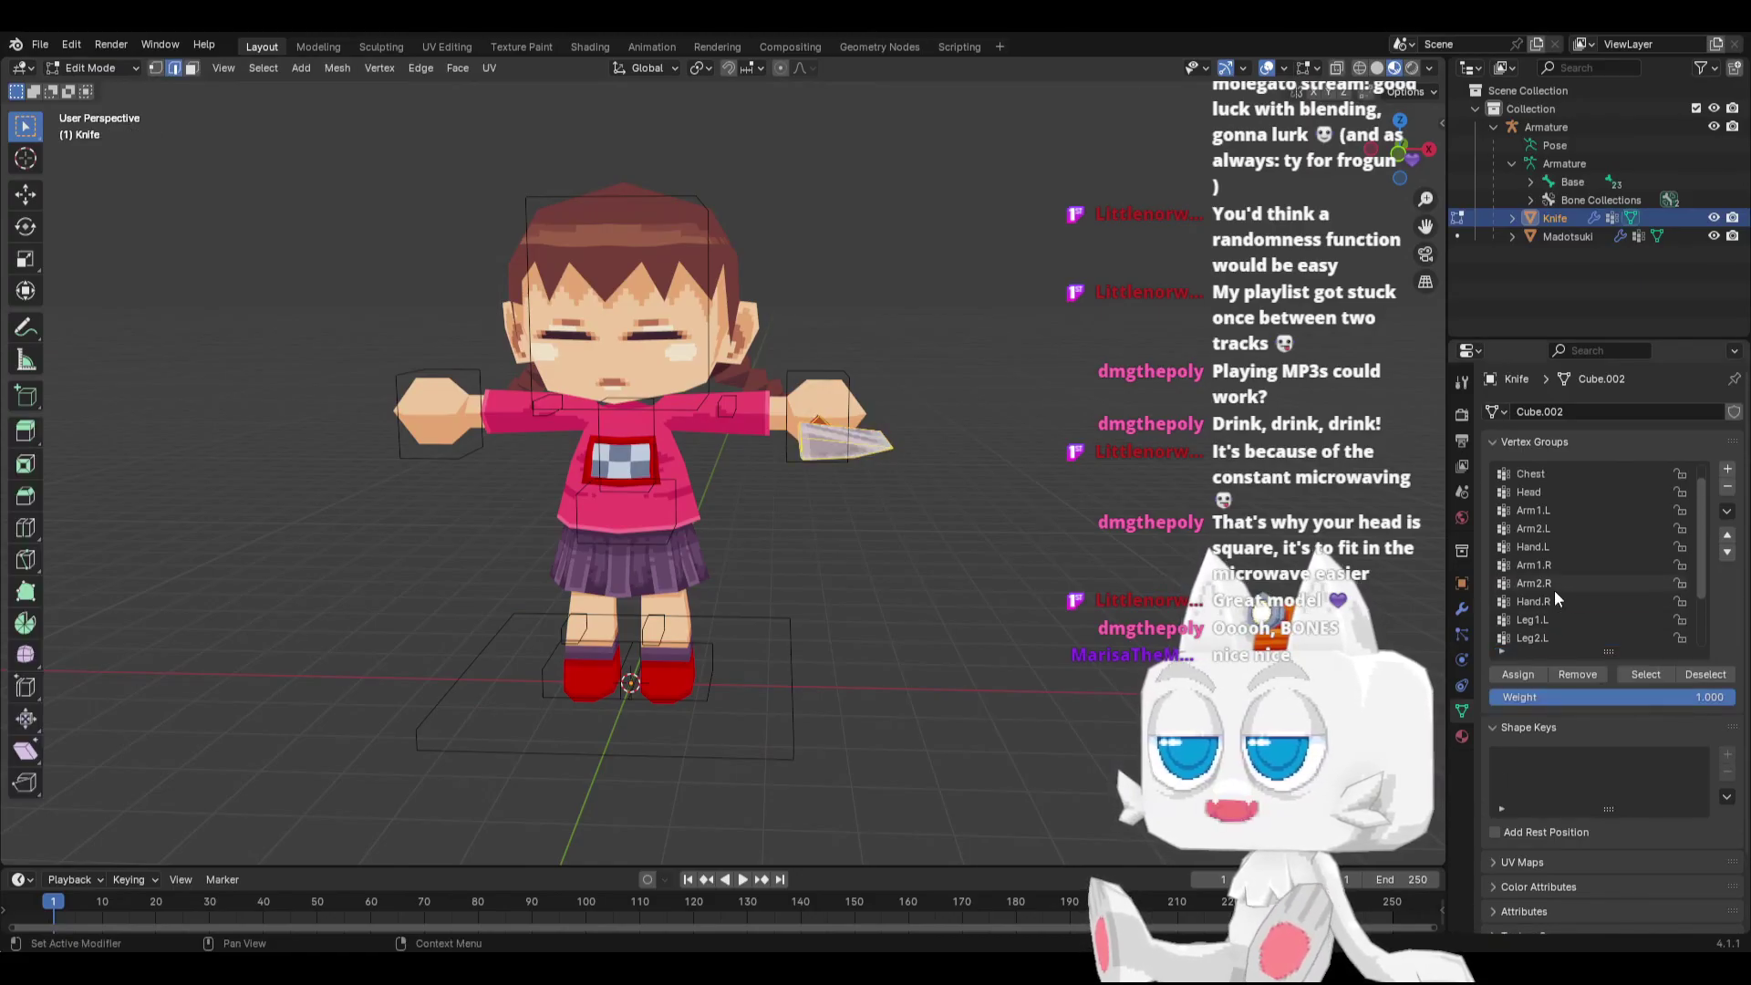
scroll(1557, 512, up, 1)
click(1557, 564)
click(1502, 674)
key(Tab)
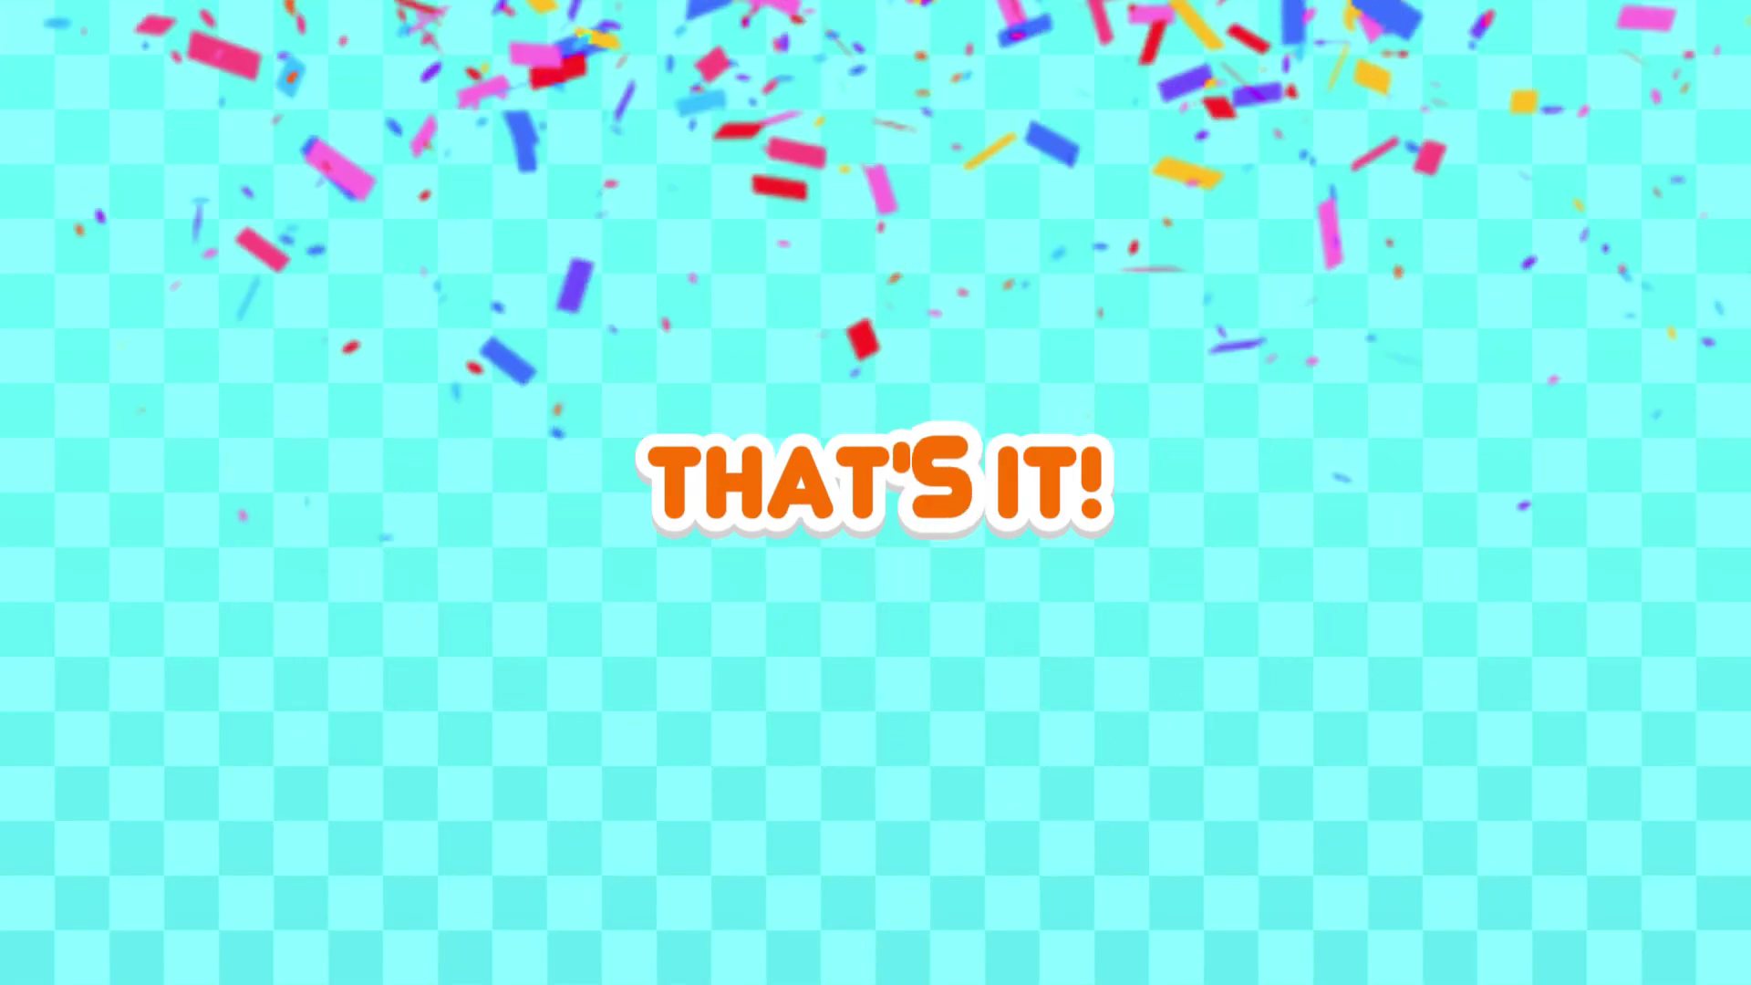